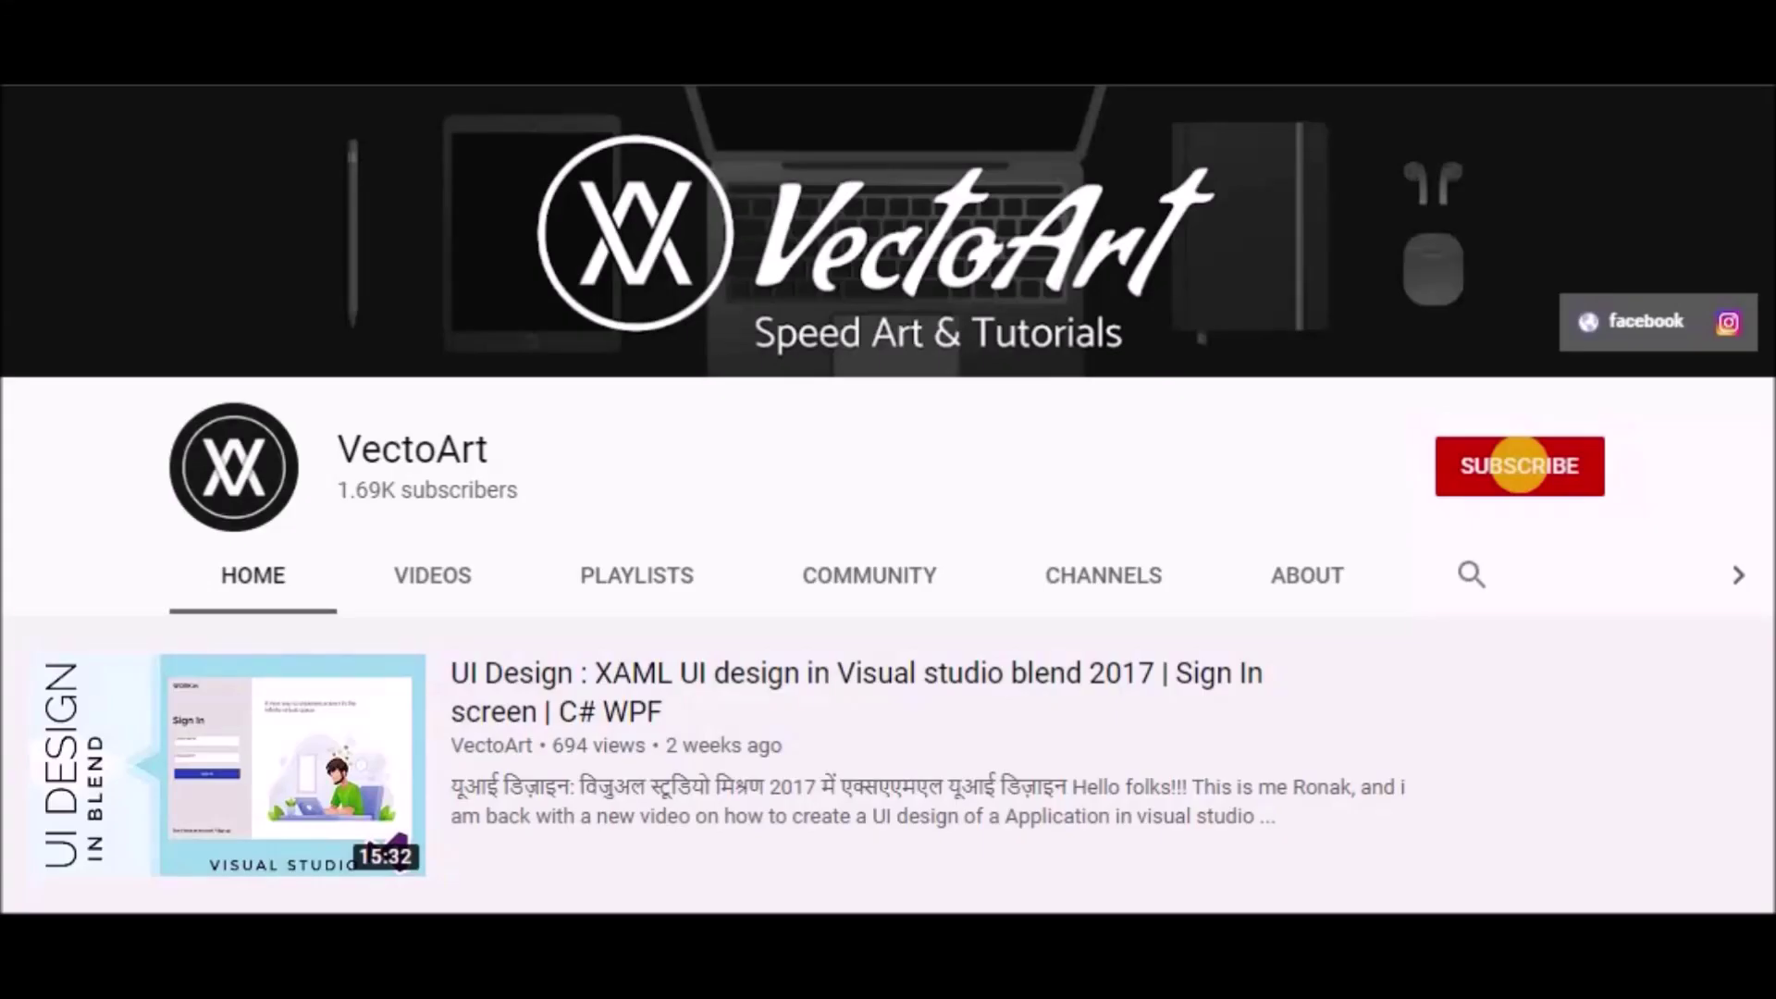
- Subscribe to the VectoArt channel and set its notification bell to All
click(1519, 467)
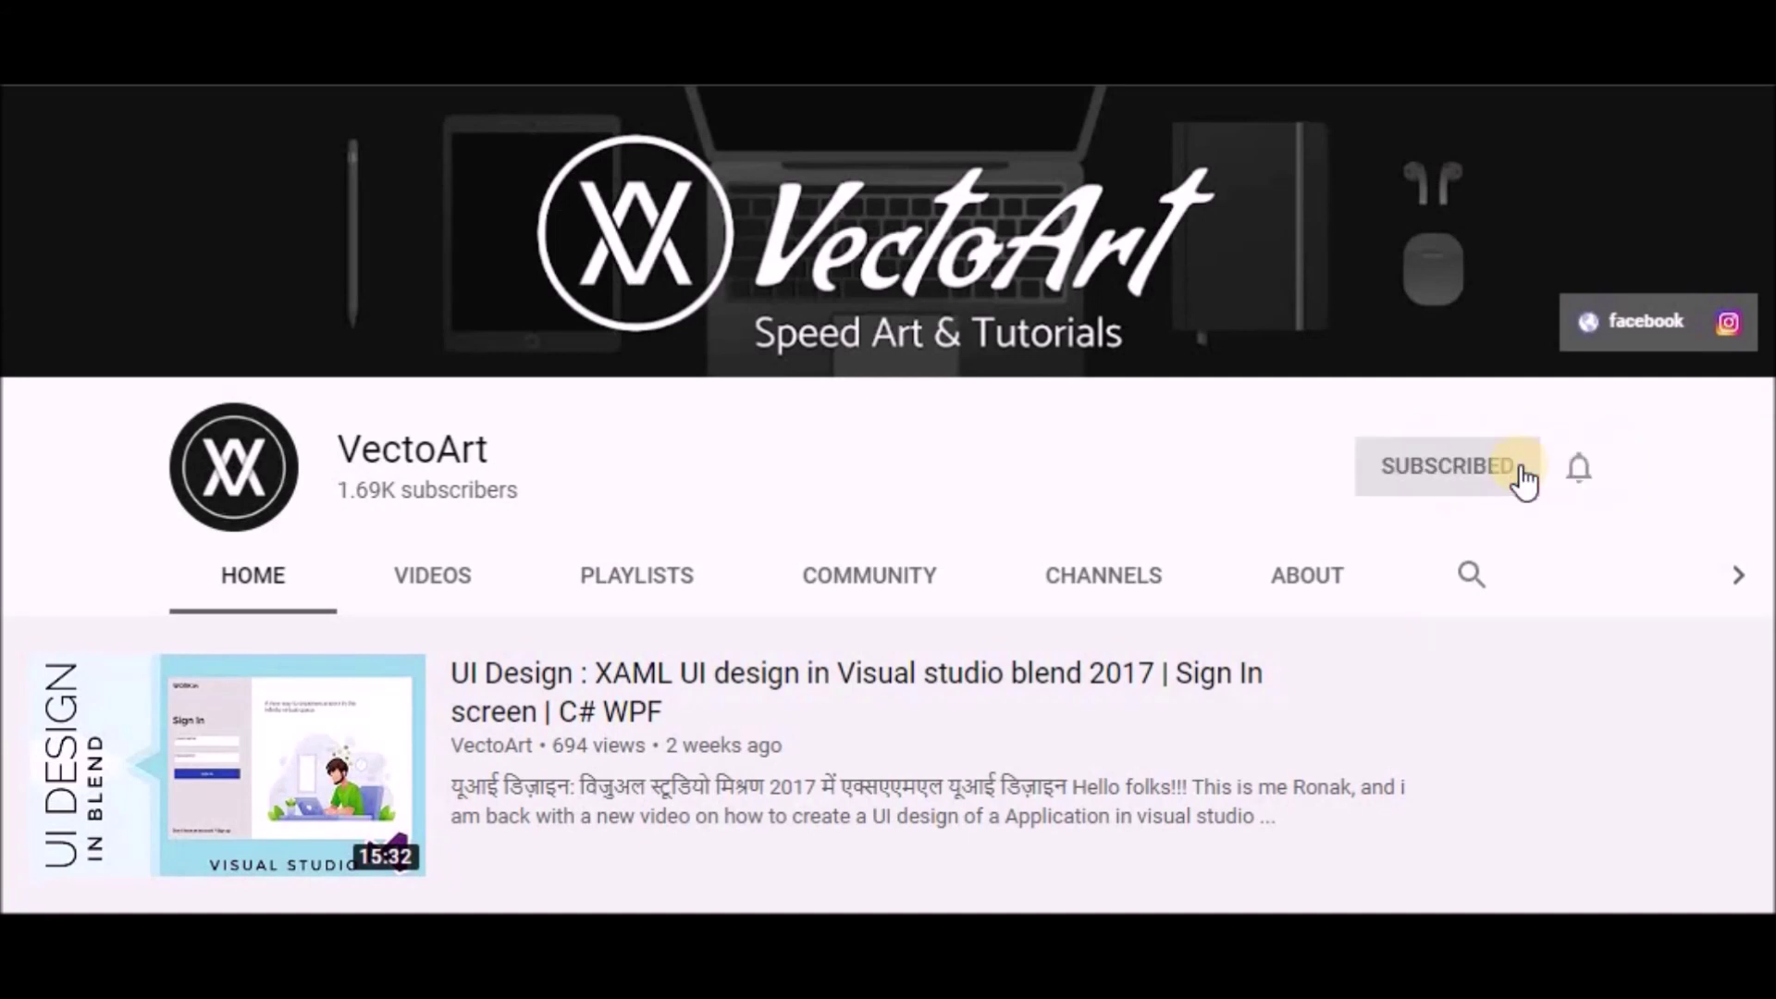
click(1582, 474)
click(1484, 536)
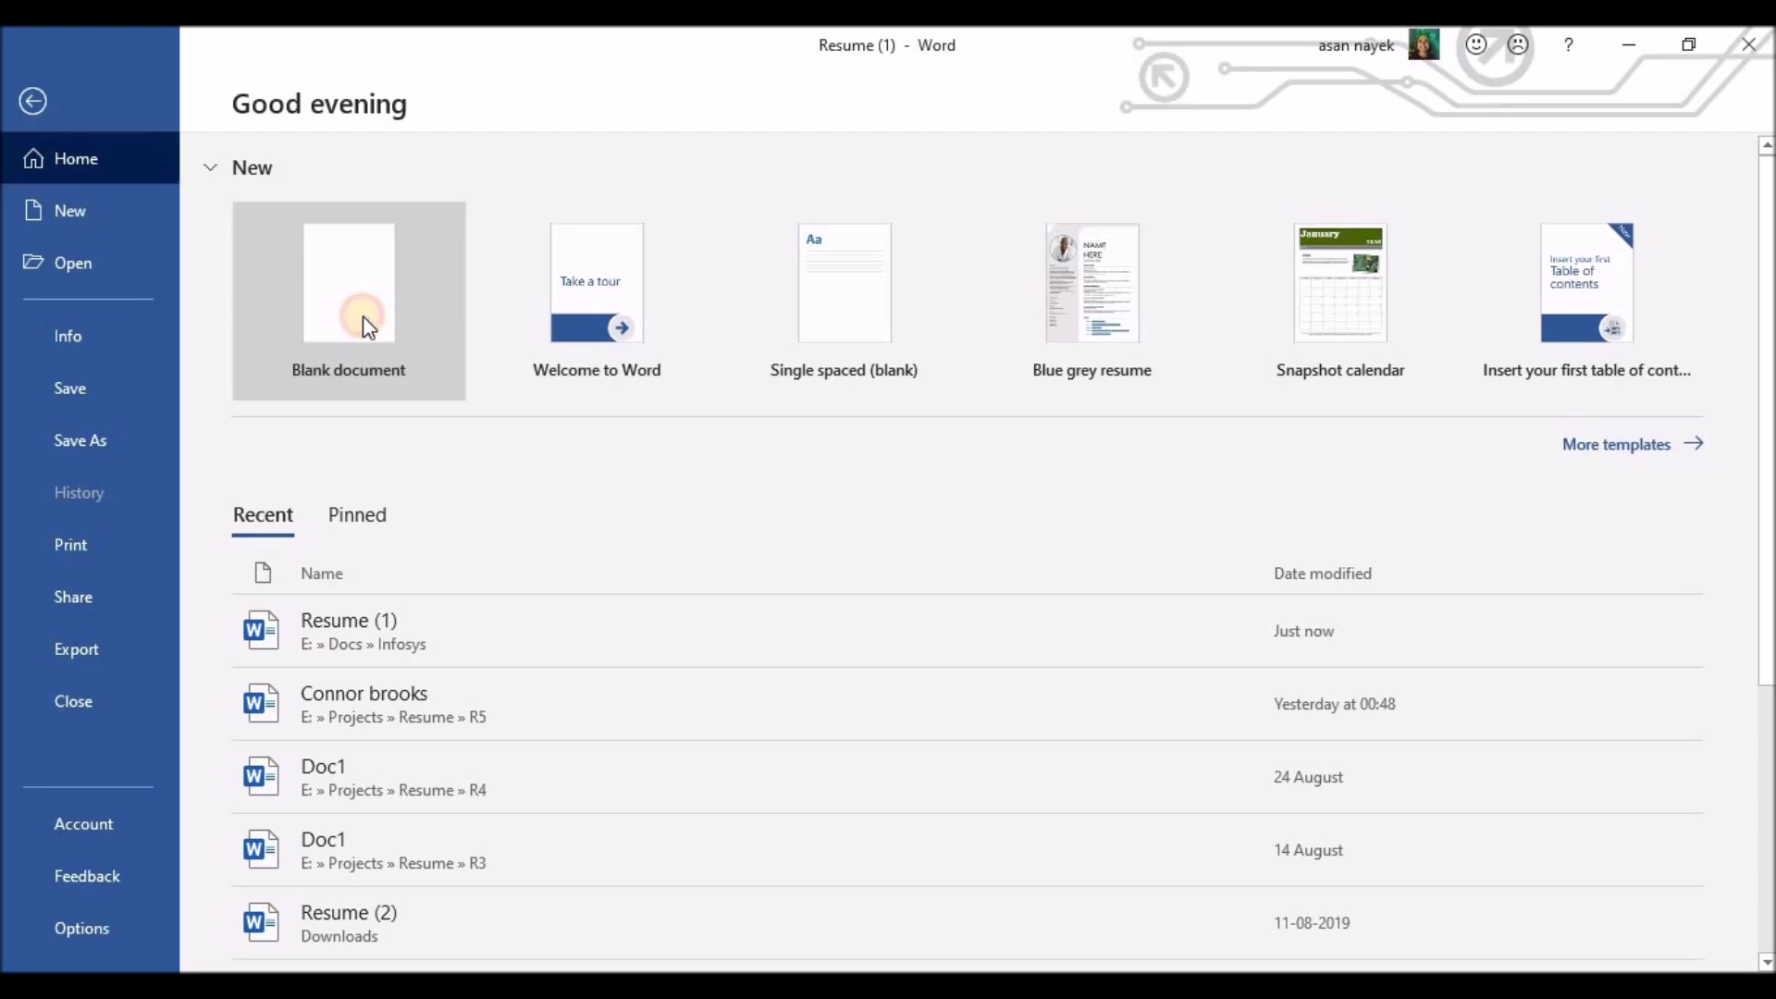
- Create a blank document and apply Narrow page margins
click(363, 317)
click(187, 85)
click(287, 87)
click(349, 89)
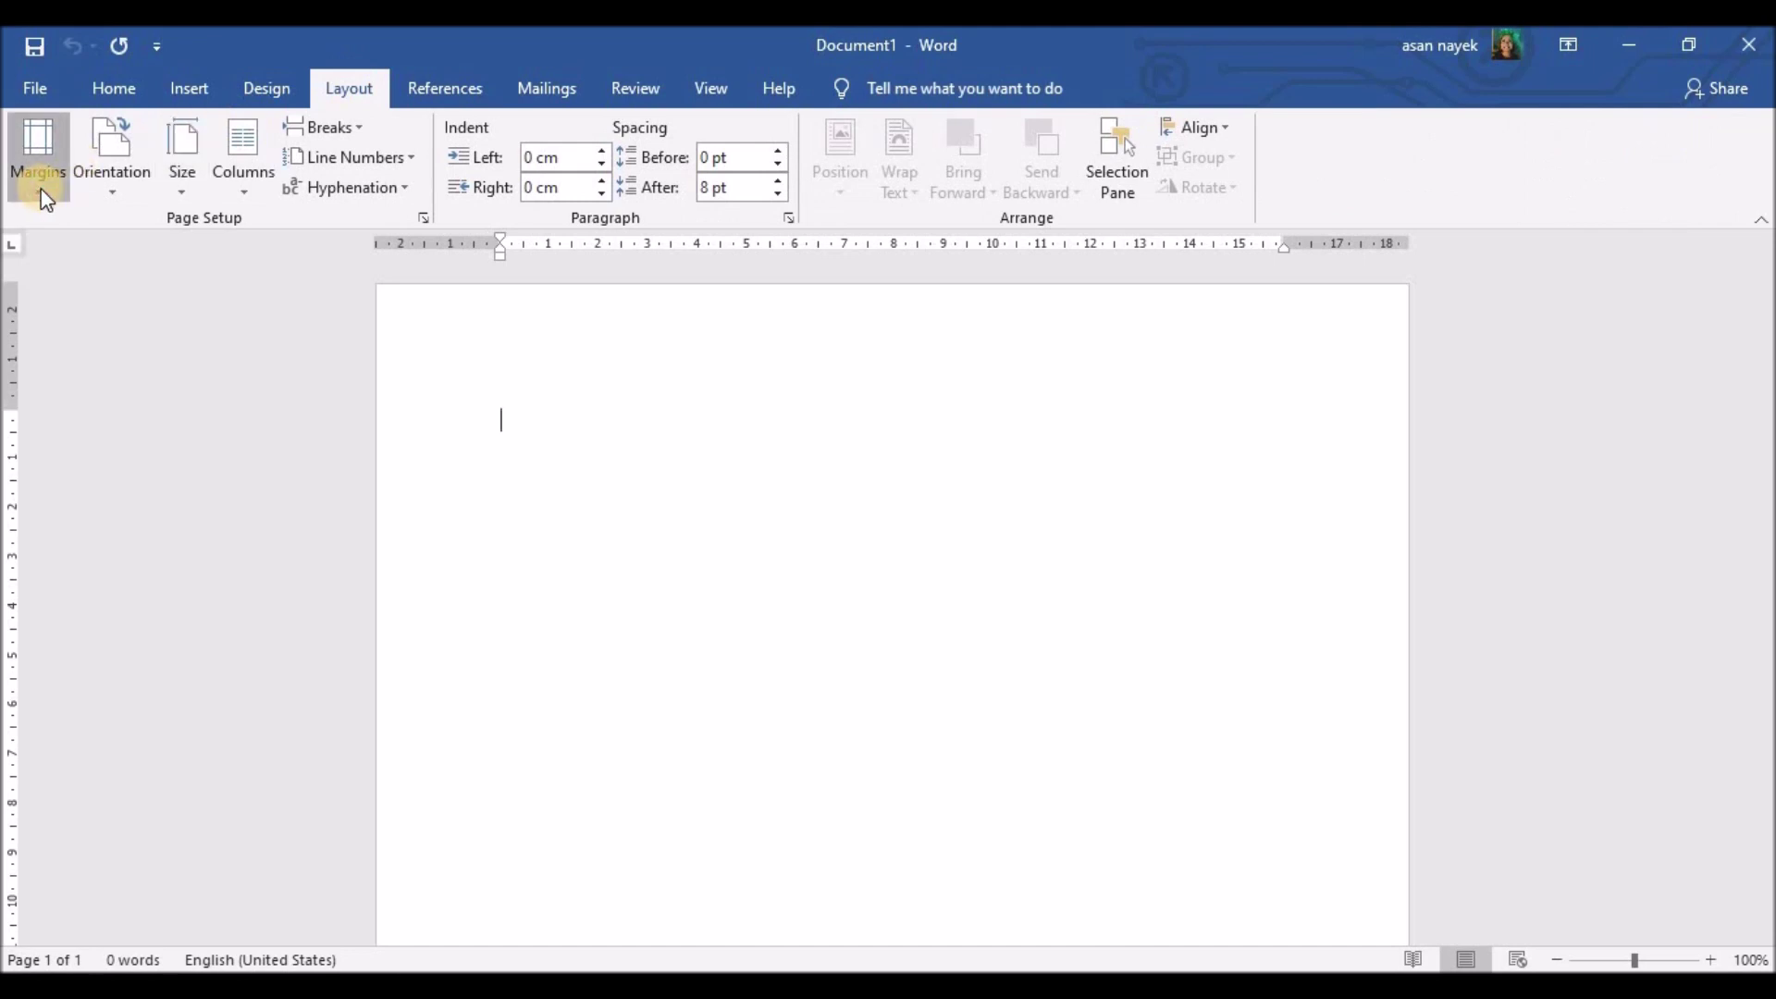
click(38, 176)
click(41, 327)
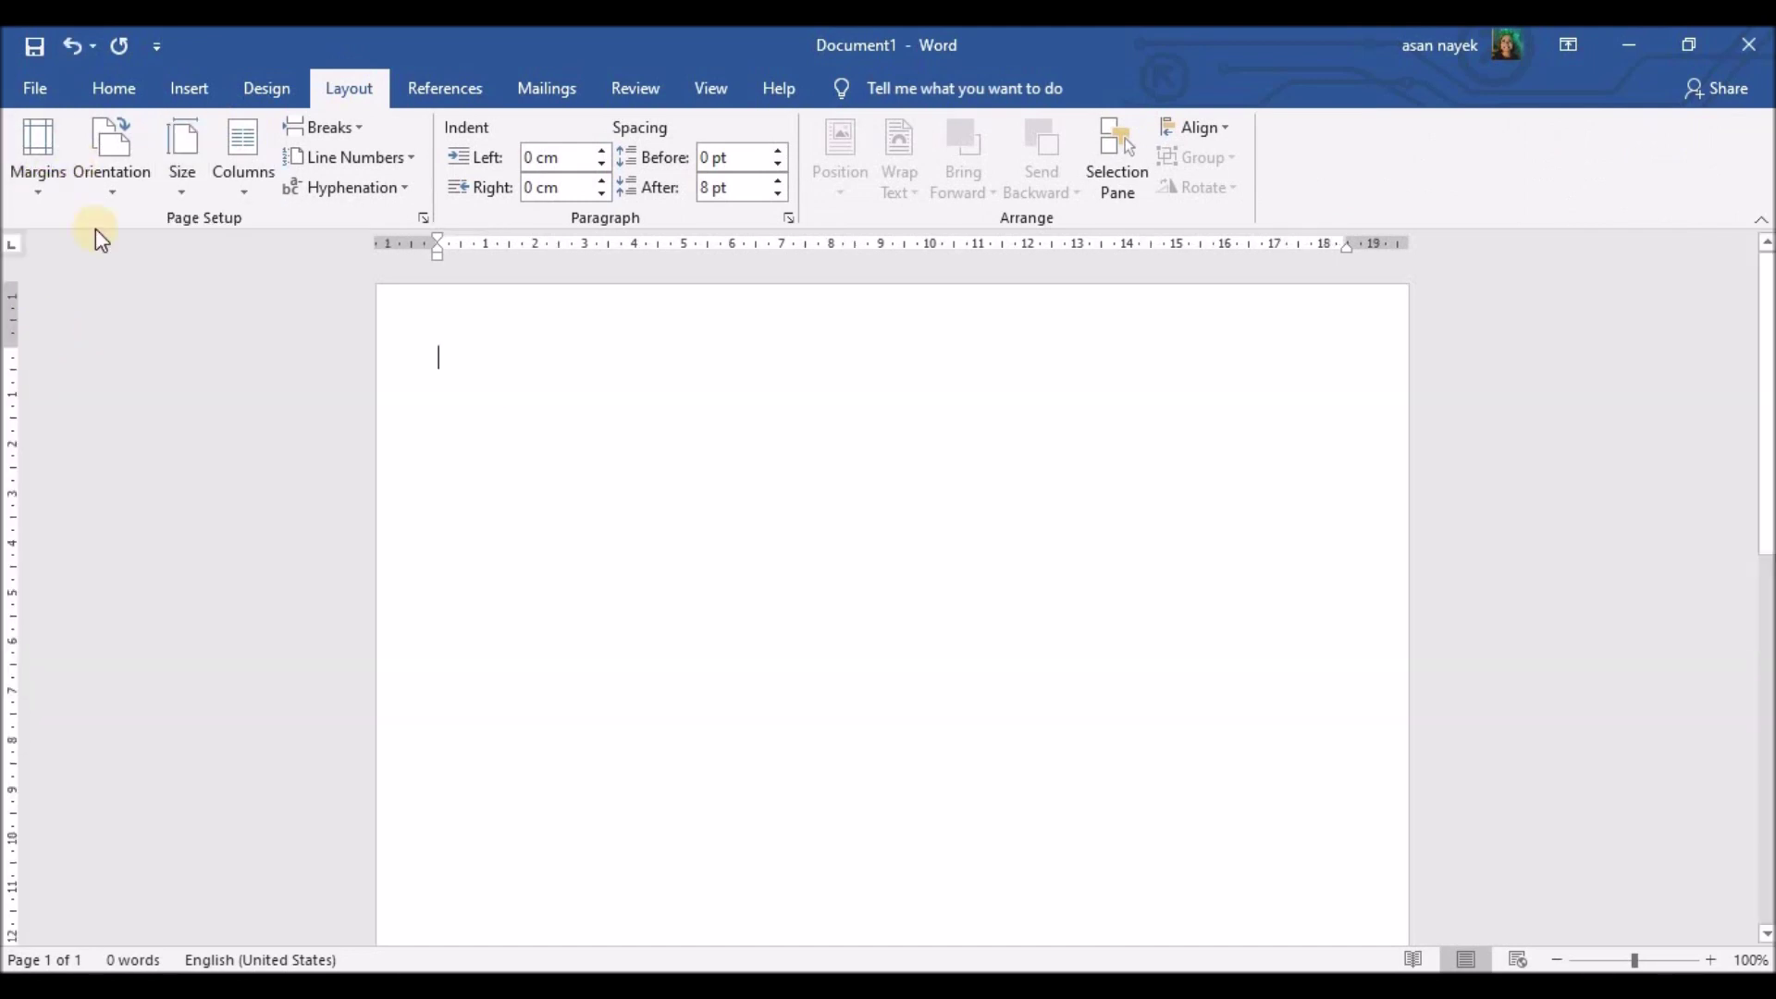
- Open the Shapes gallery on the Insert tab
click(239, 92)
click(191, 97)
click(341, 131)
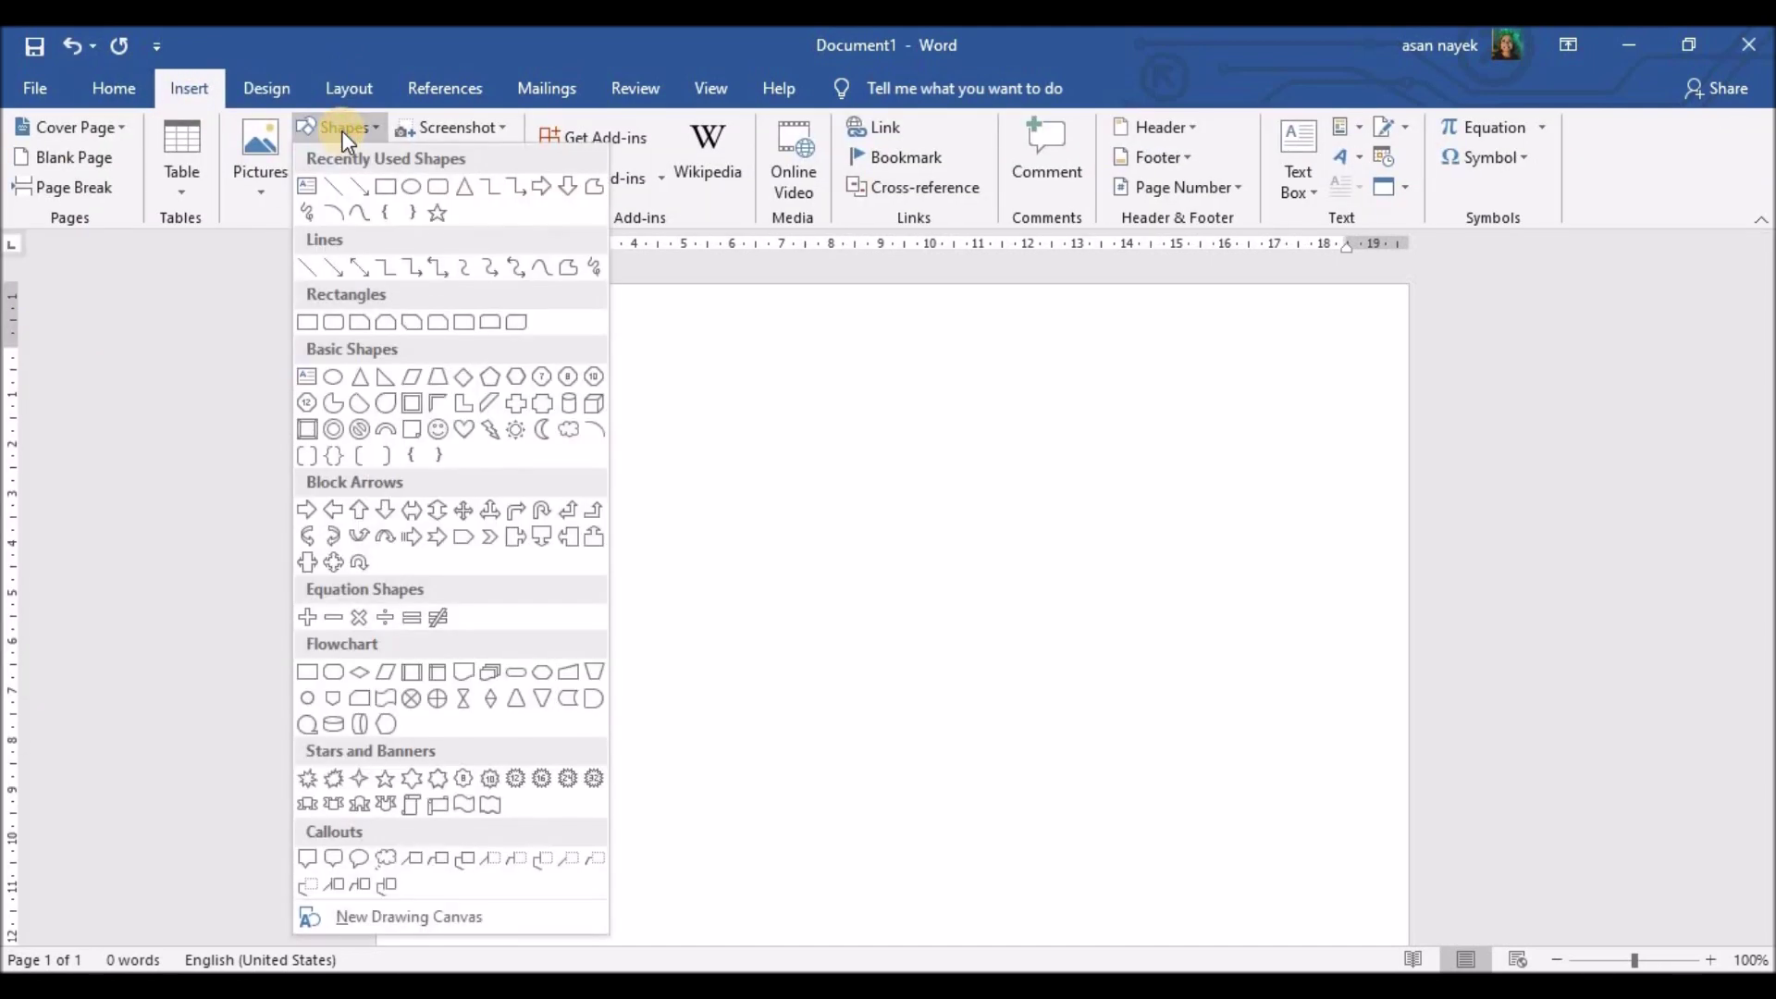
- Draw a tall trapezoid on the page and rotate it 90° onto its side
click(435, 378)
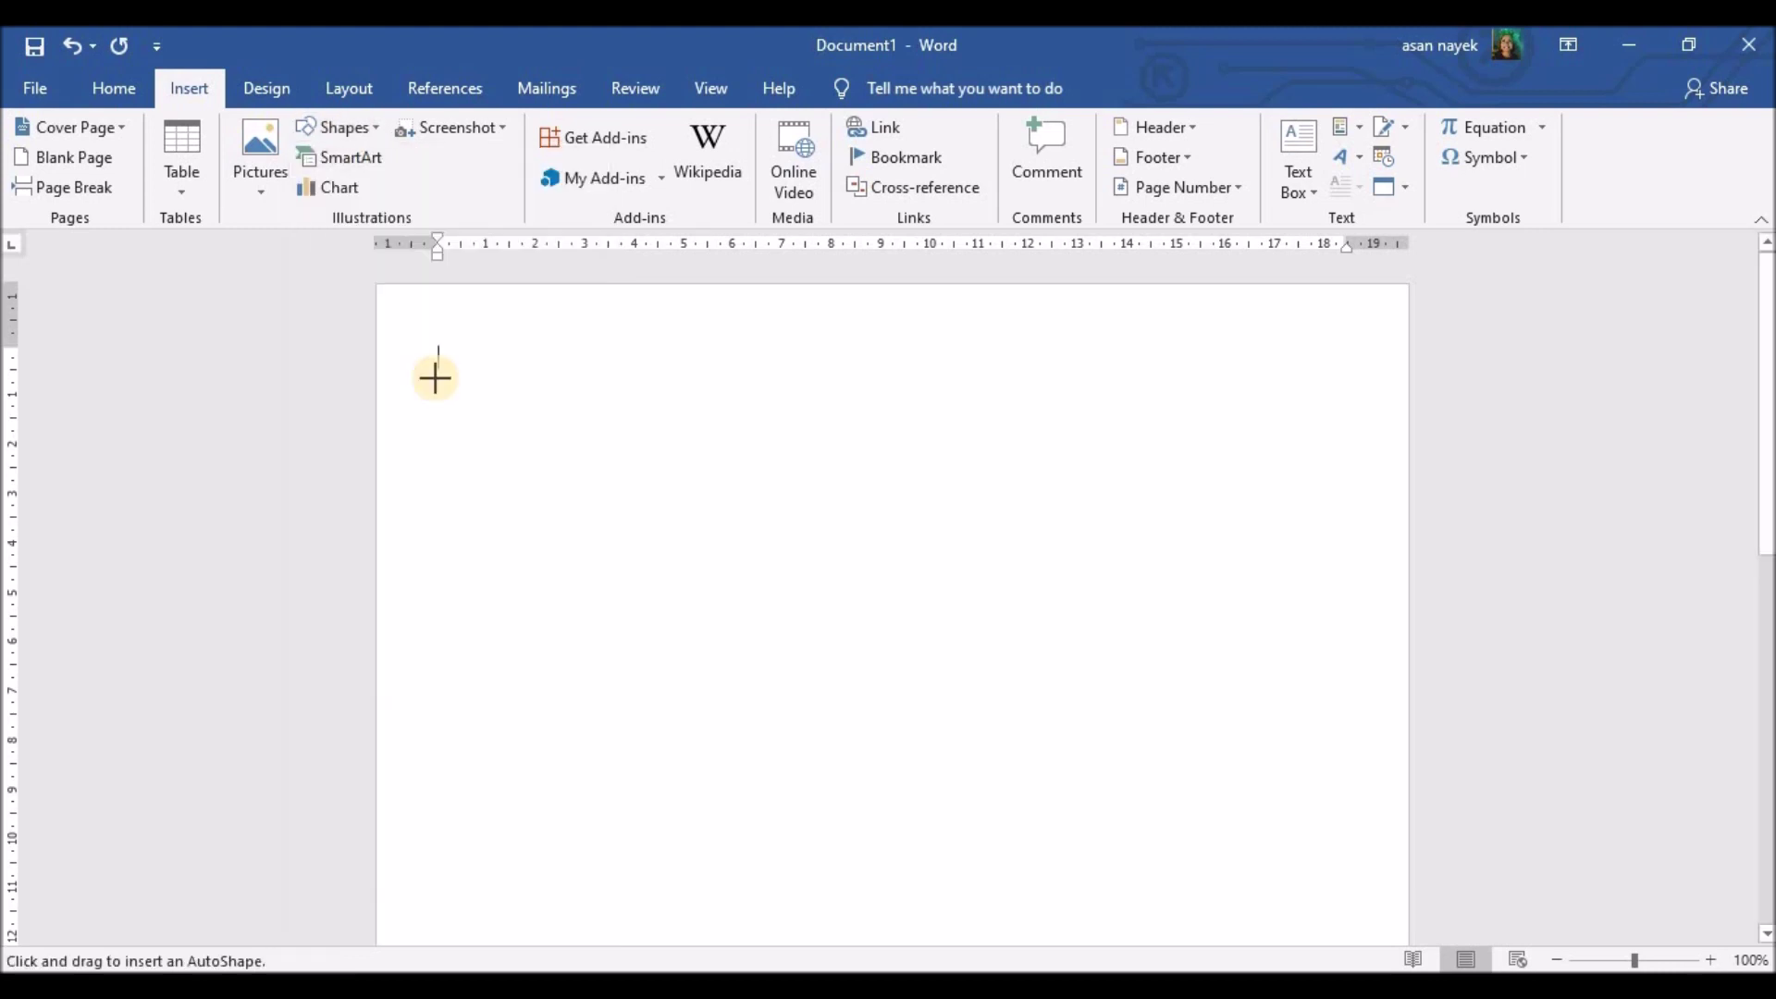
drag(377, 283, 699, 392)
drag(993, 491, 665, 918)
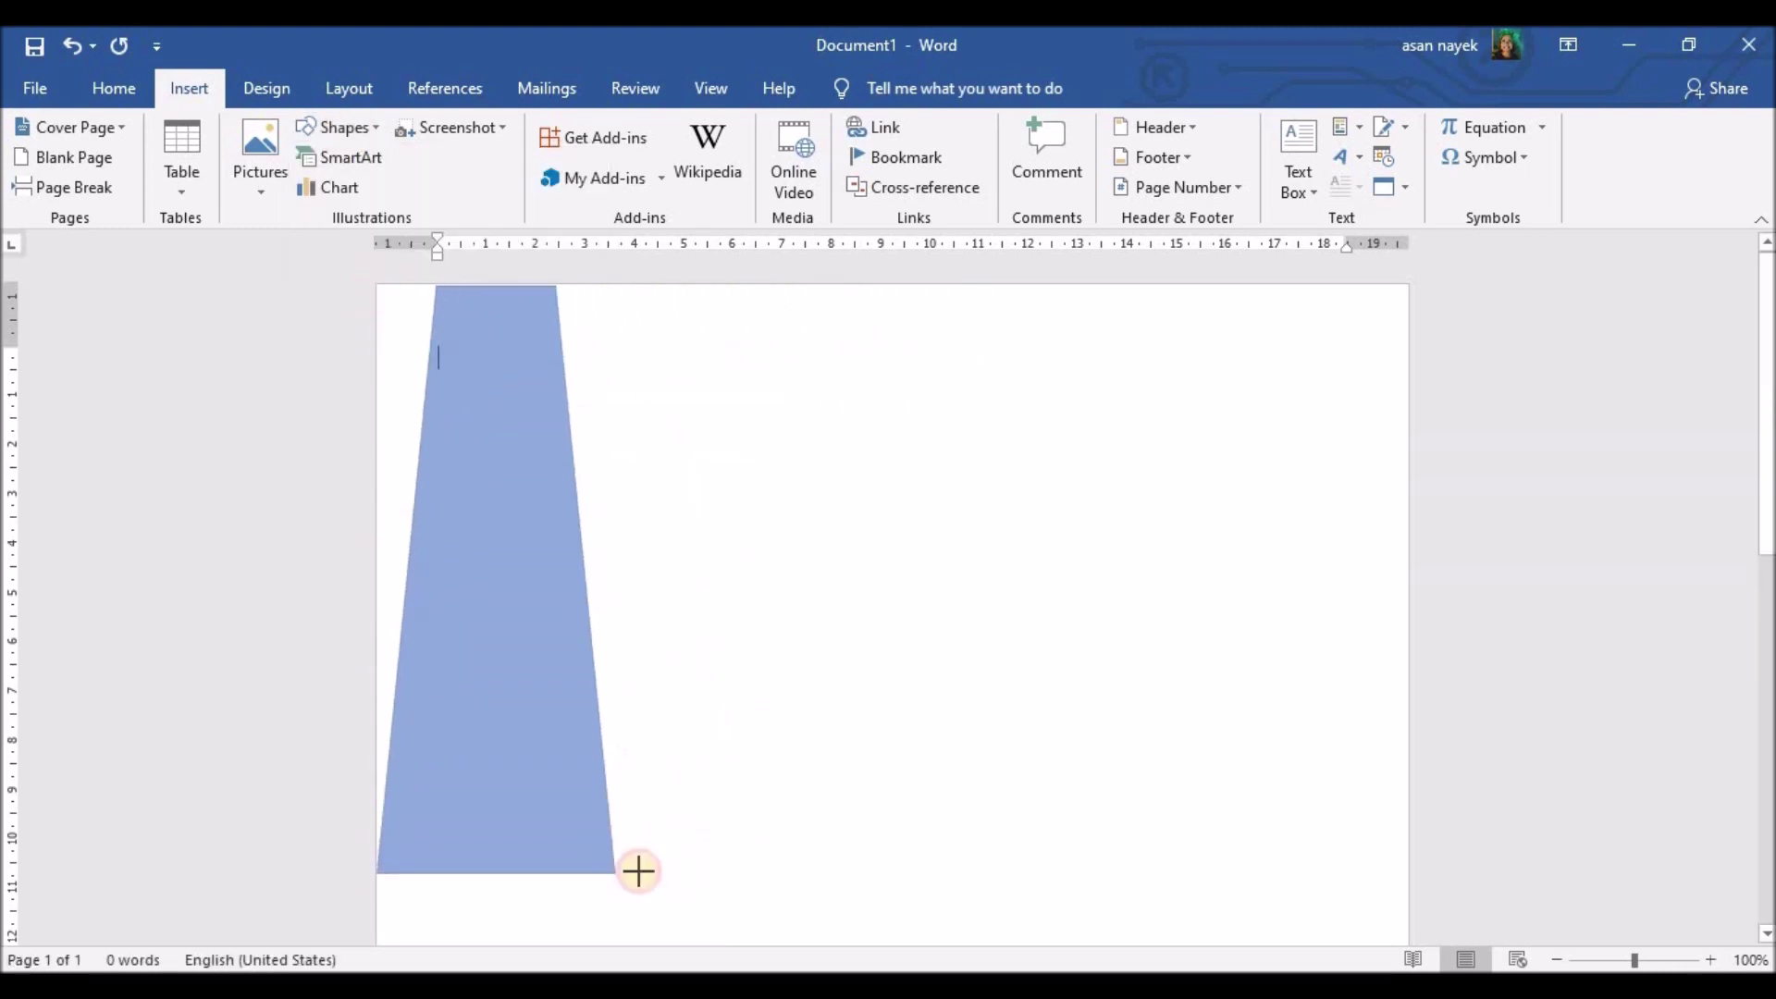
drag(666, 918, 676, 931)
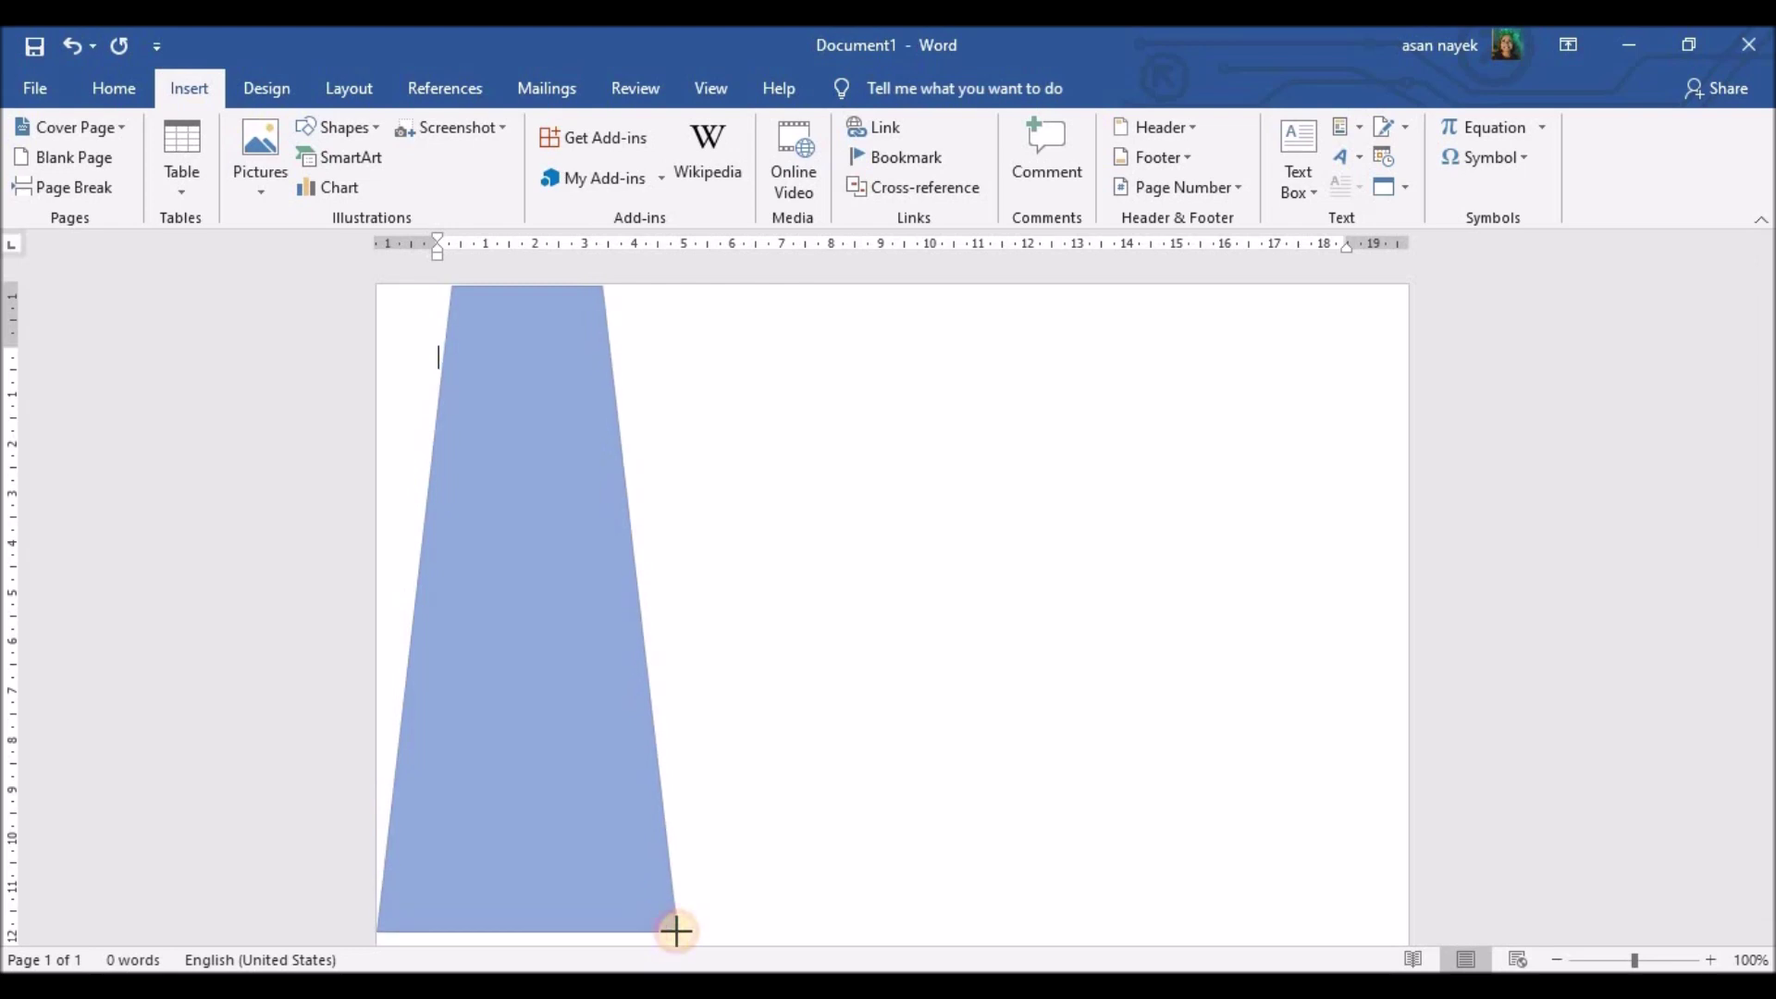
drag(652, 828, 676, 932)
drag(543, 333, 788, 359)
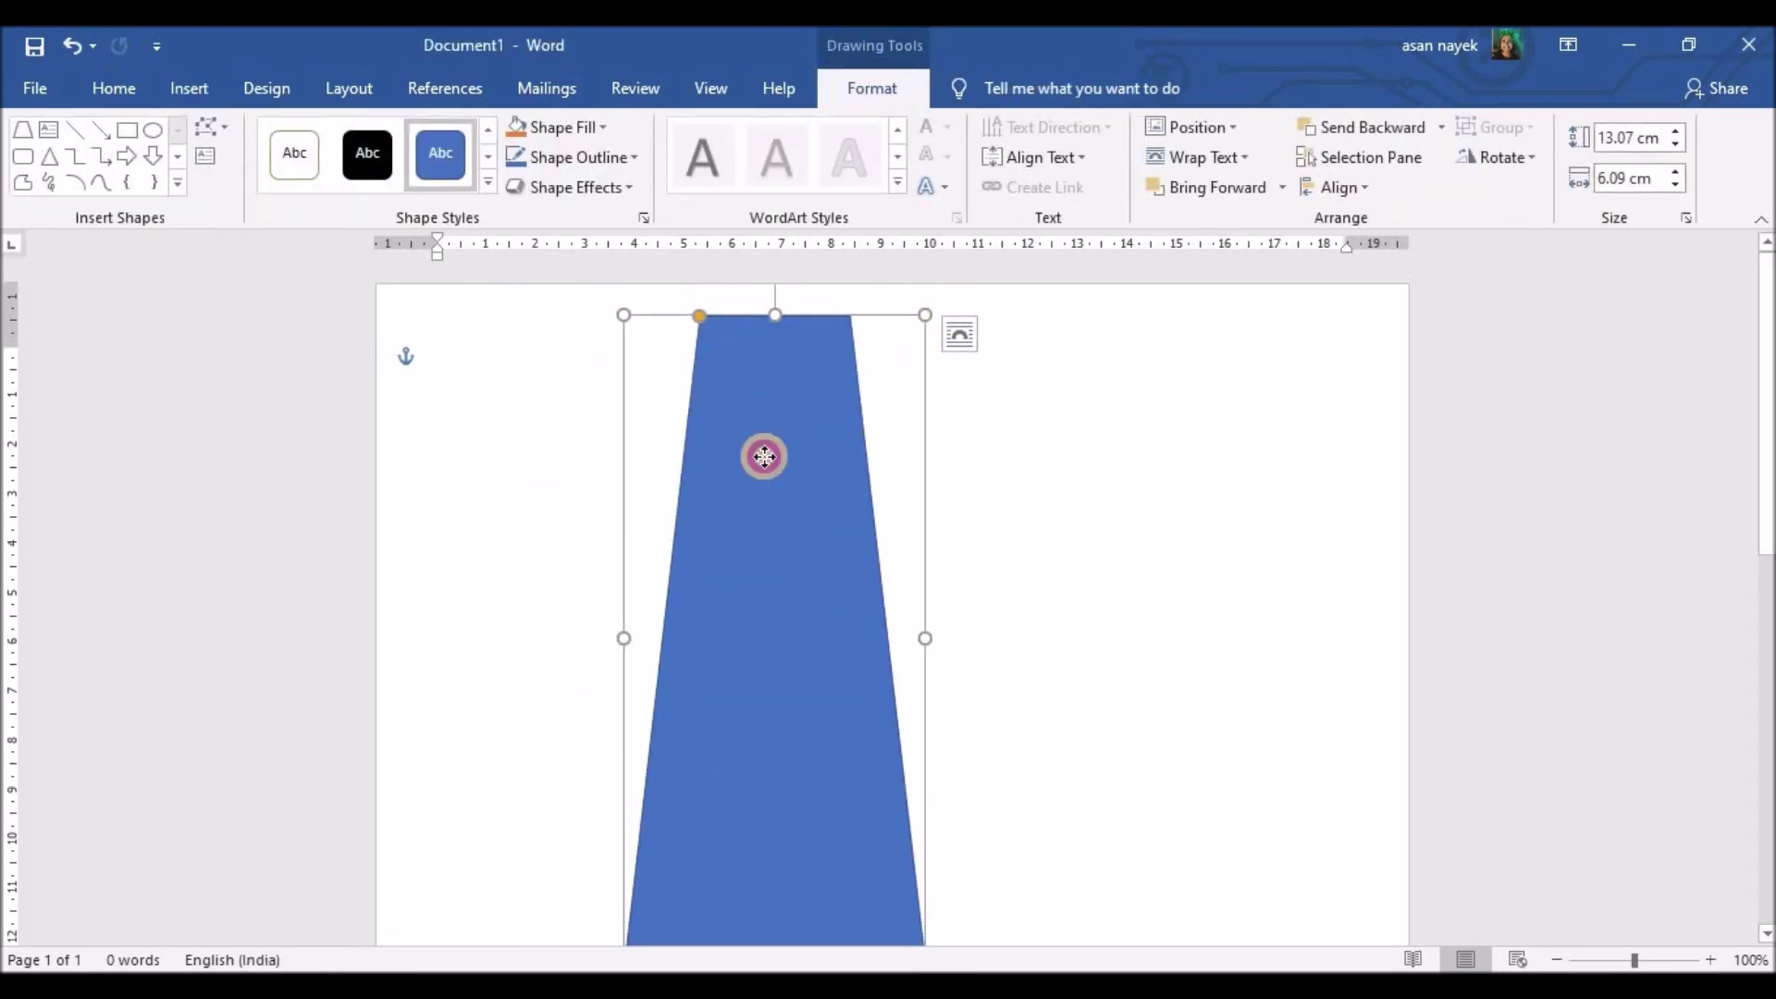
drag(784, 358, 1146, 716)
- Stretch and position the slanted band to span the full page width at the top
mouse_move(765, 706)
mouse_down()
mouse_move(694, 416)
mouse_move(686, 448)
mouse_up()
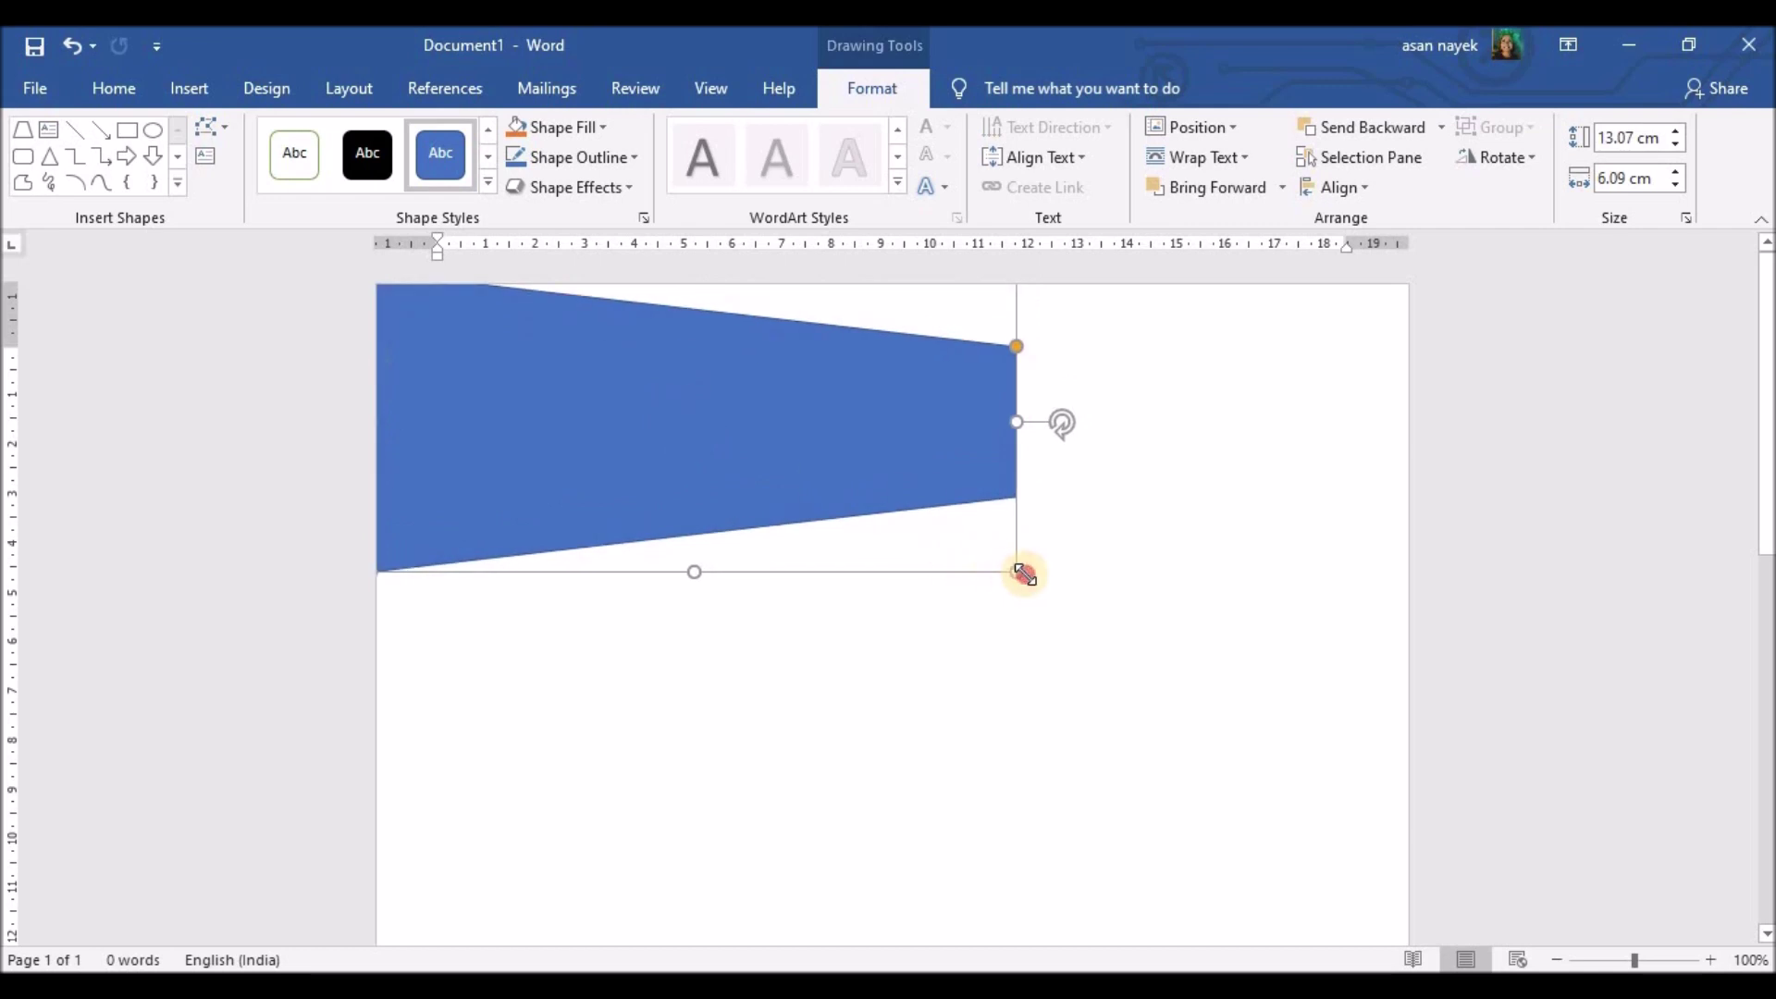
drag(1015, 572, 1403, 610)
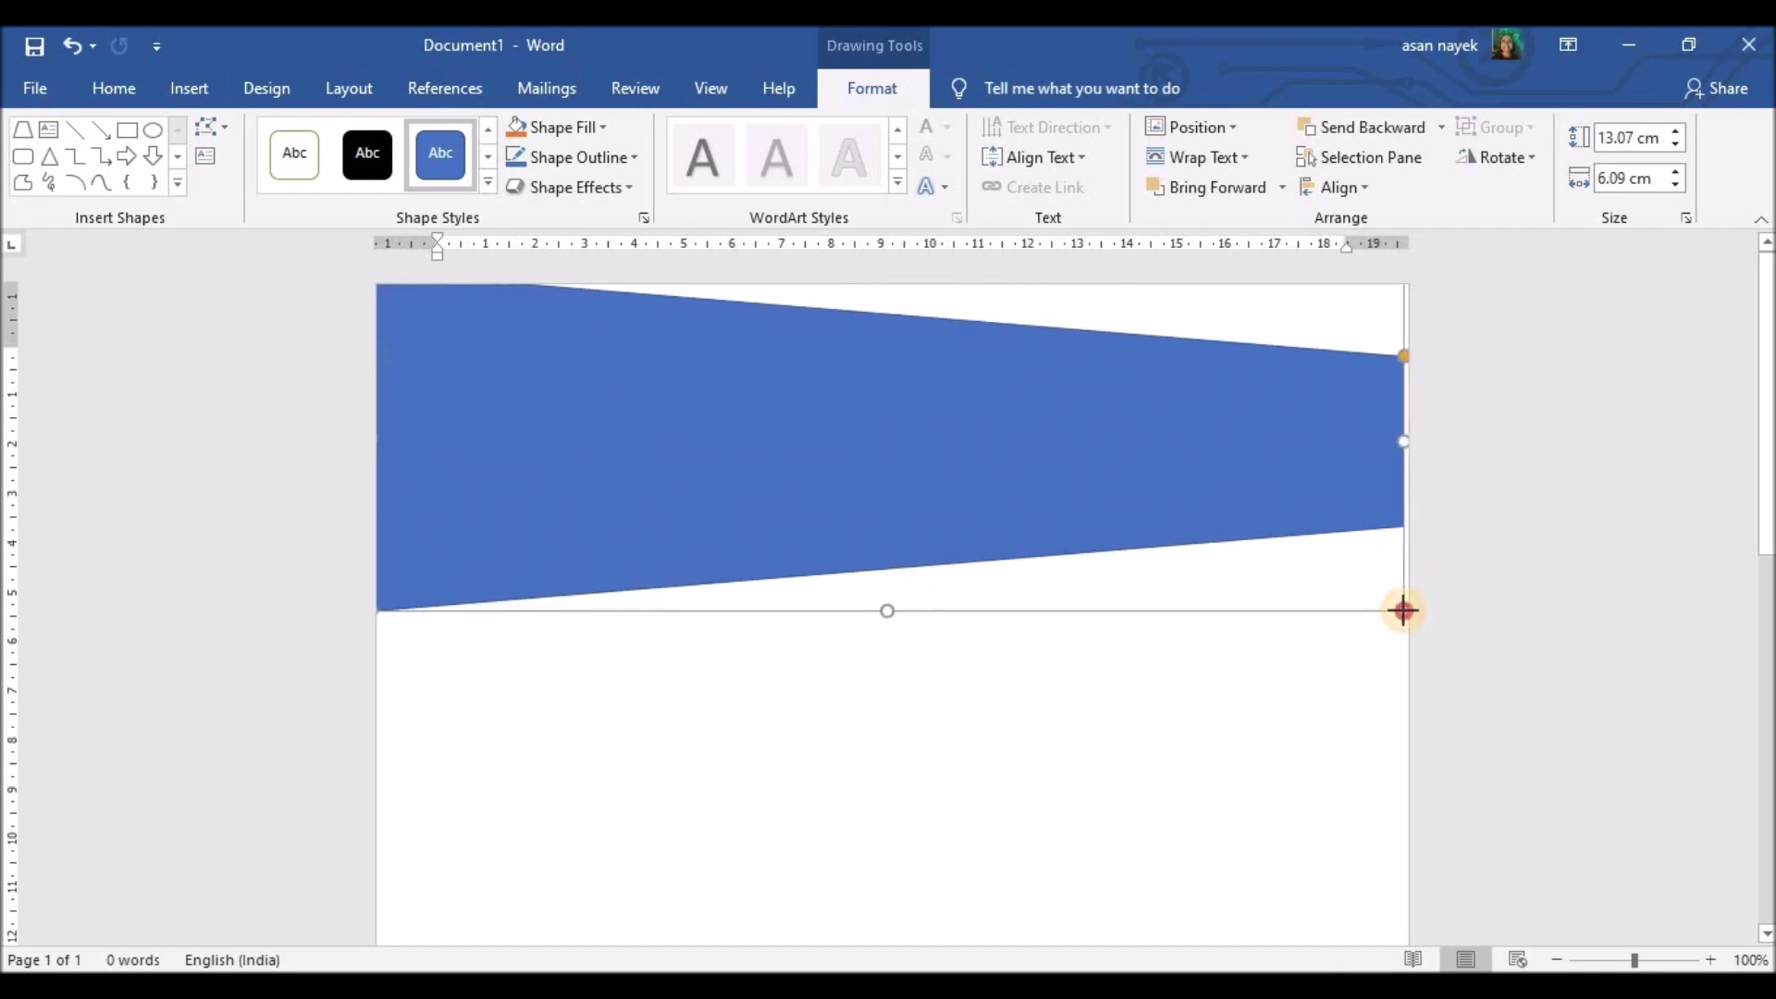
mouse_move(1115, 448)
mouse_down()
mouse_move(1080, 553)
mouse_move(1162, 364)
mouse_up()
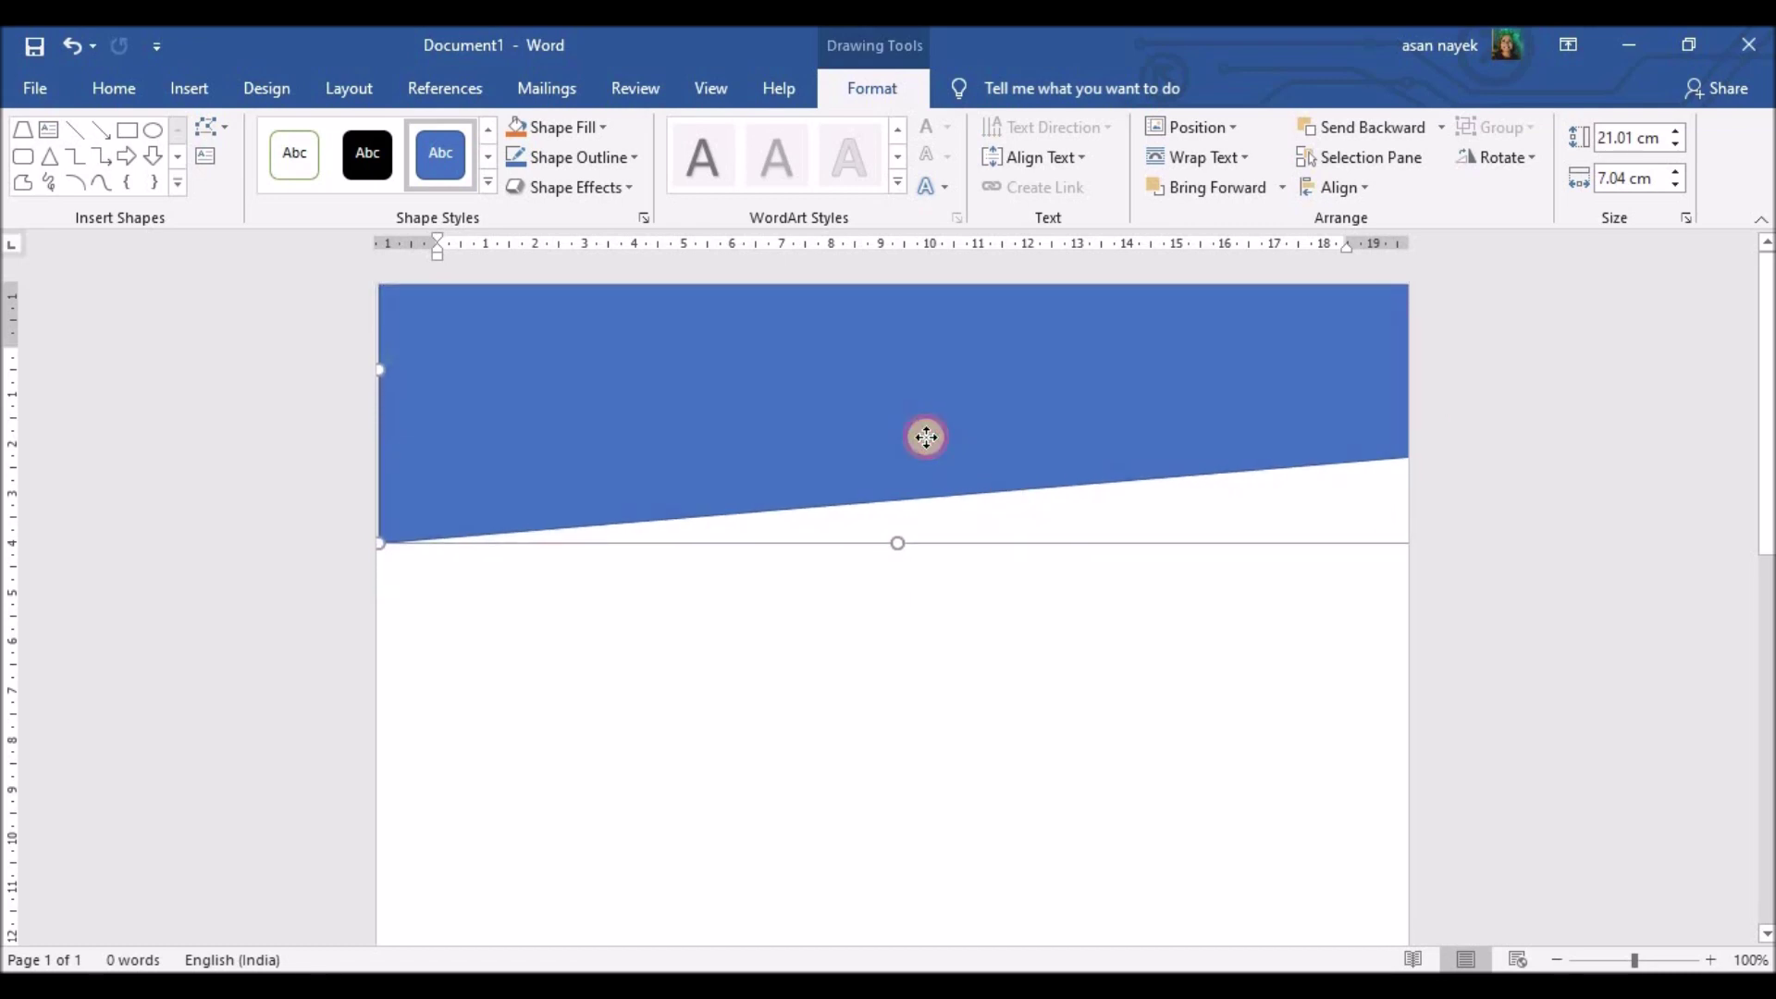
drag(898, 543, 888, 632)
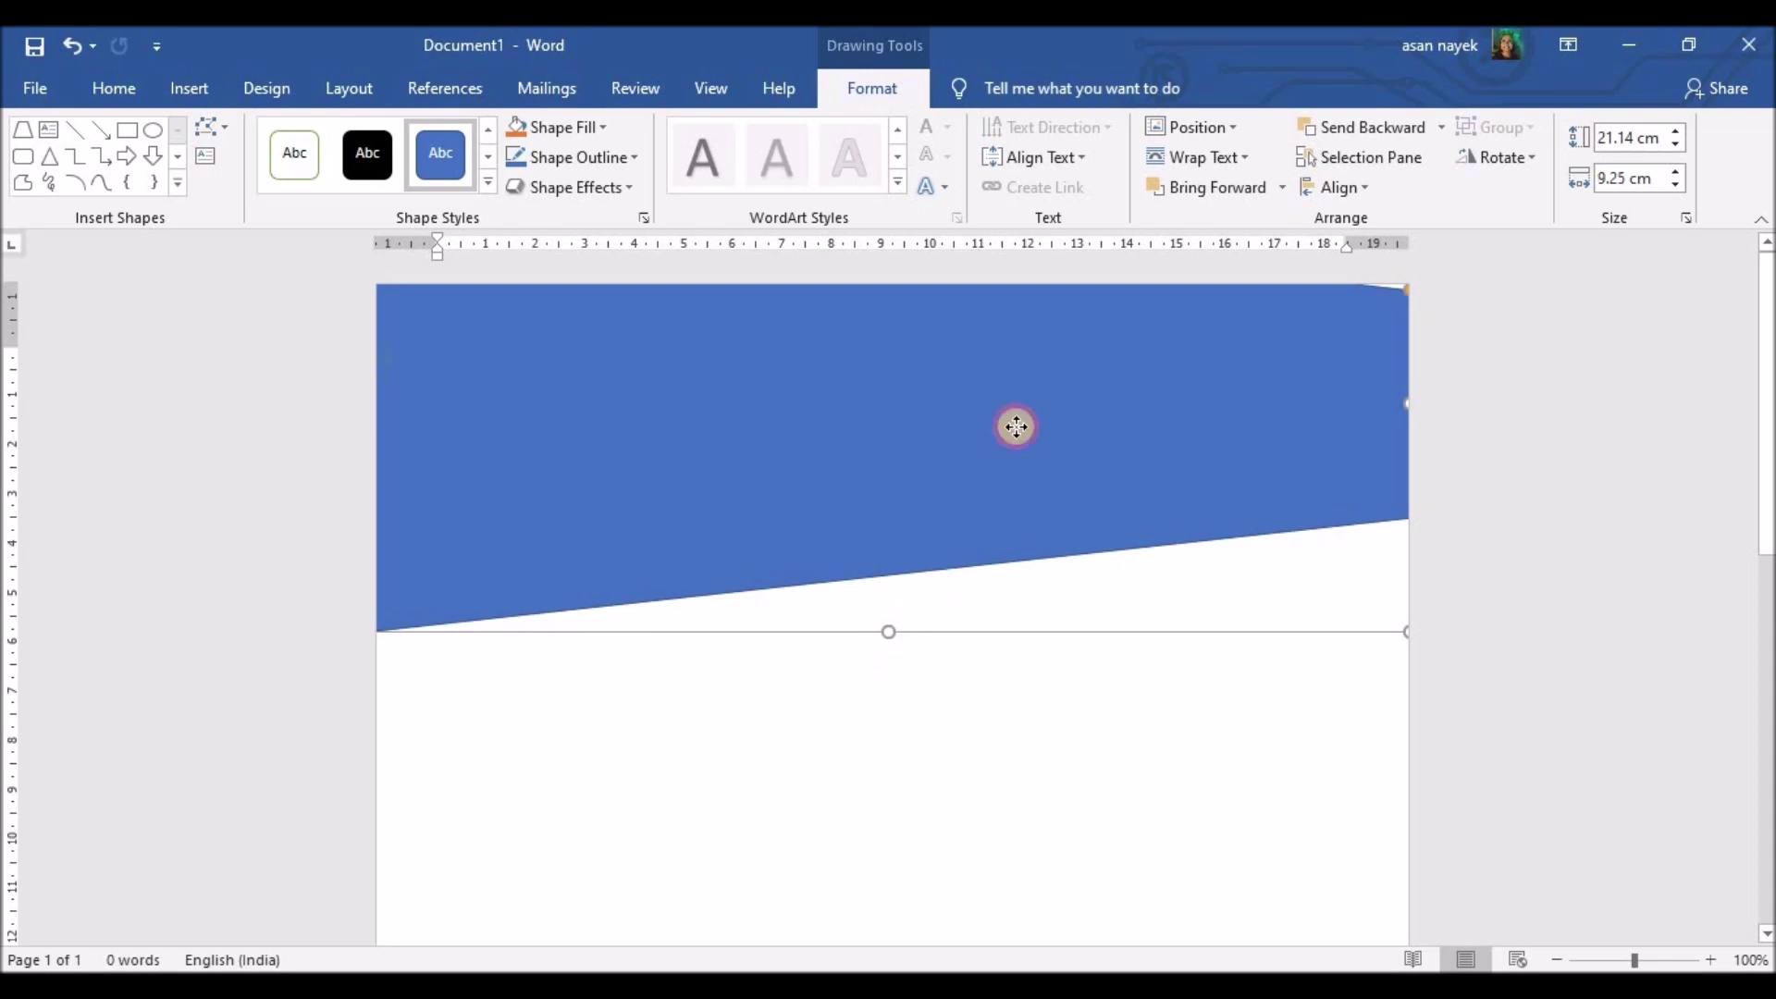
drag(1010, 428, 1010, 417)
click(957, 705)
- Fill the header band with light peach and remove its outline
click(920, 444)
click(601, 125)
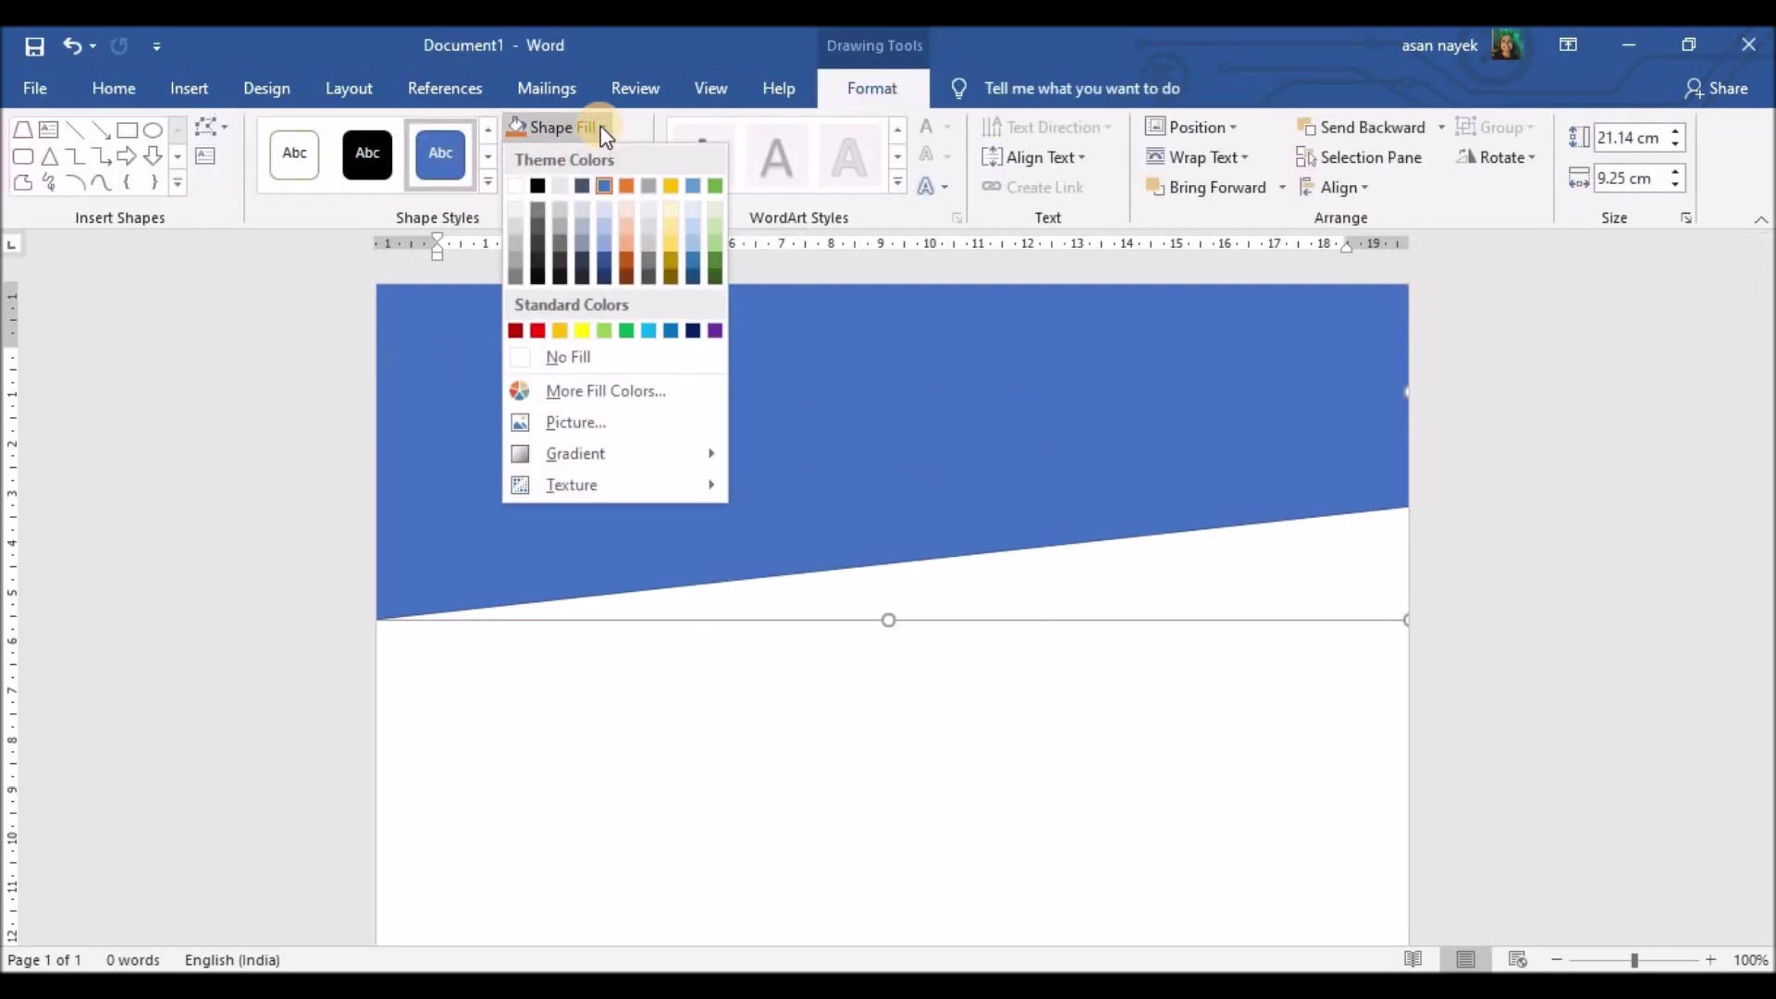
click(625, 214)
click(610, 158)
click(564, 384)
- Deselect the band and choose Draw Text Box from the Text Box menu
right_click(244, 588)
click(246, 684)
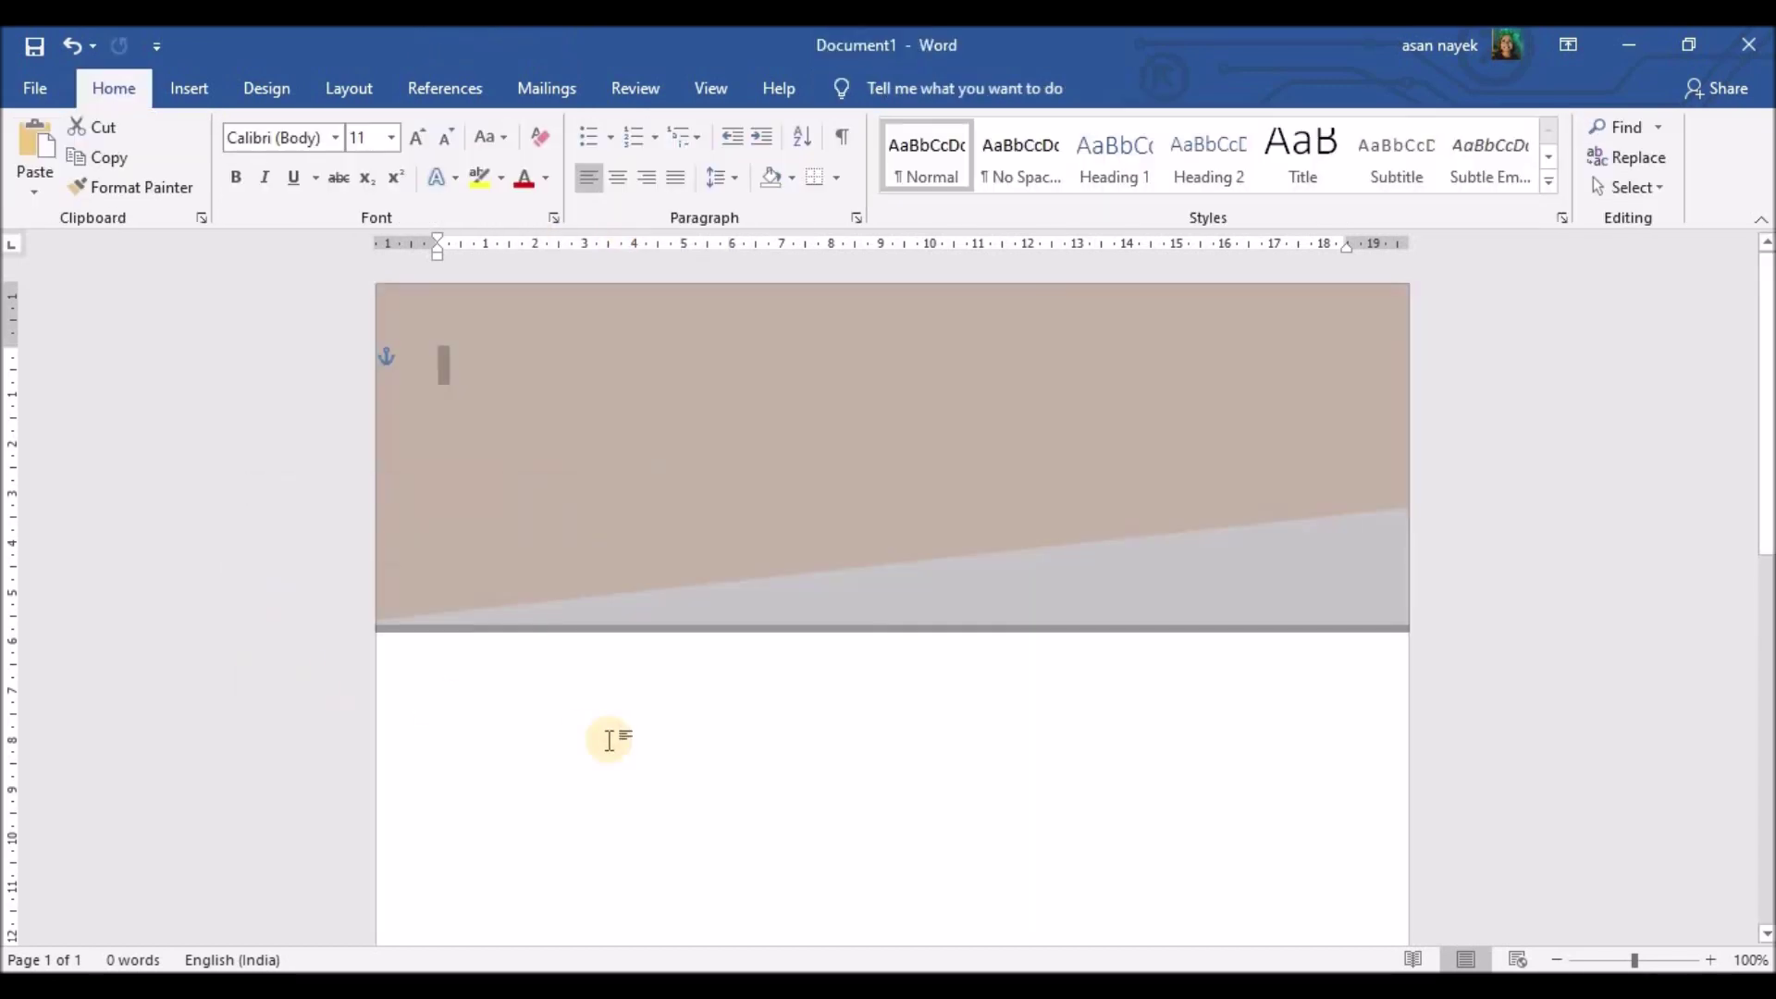
key(alt+n)
click(1315, 195)
click(1273, 744)
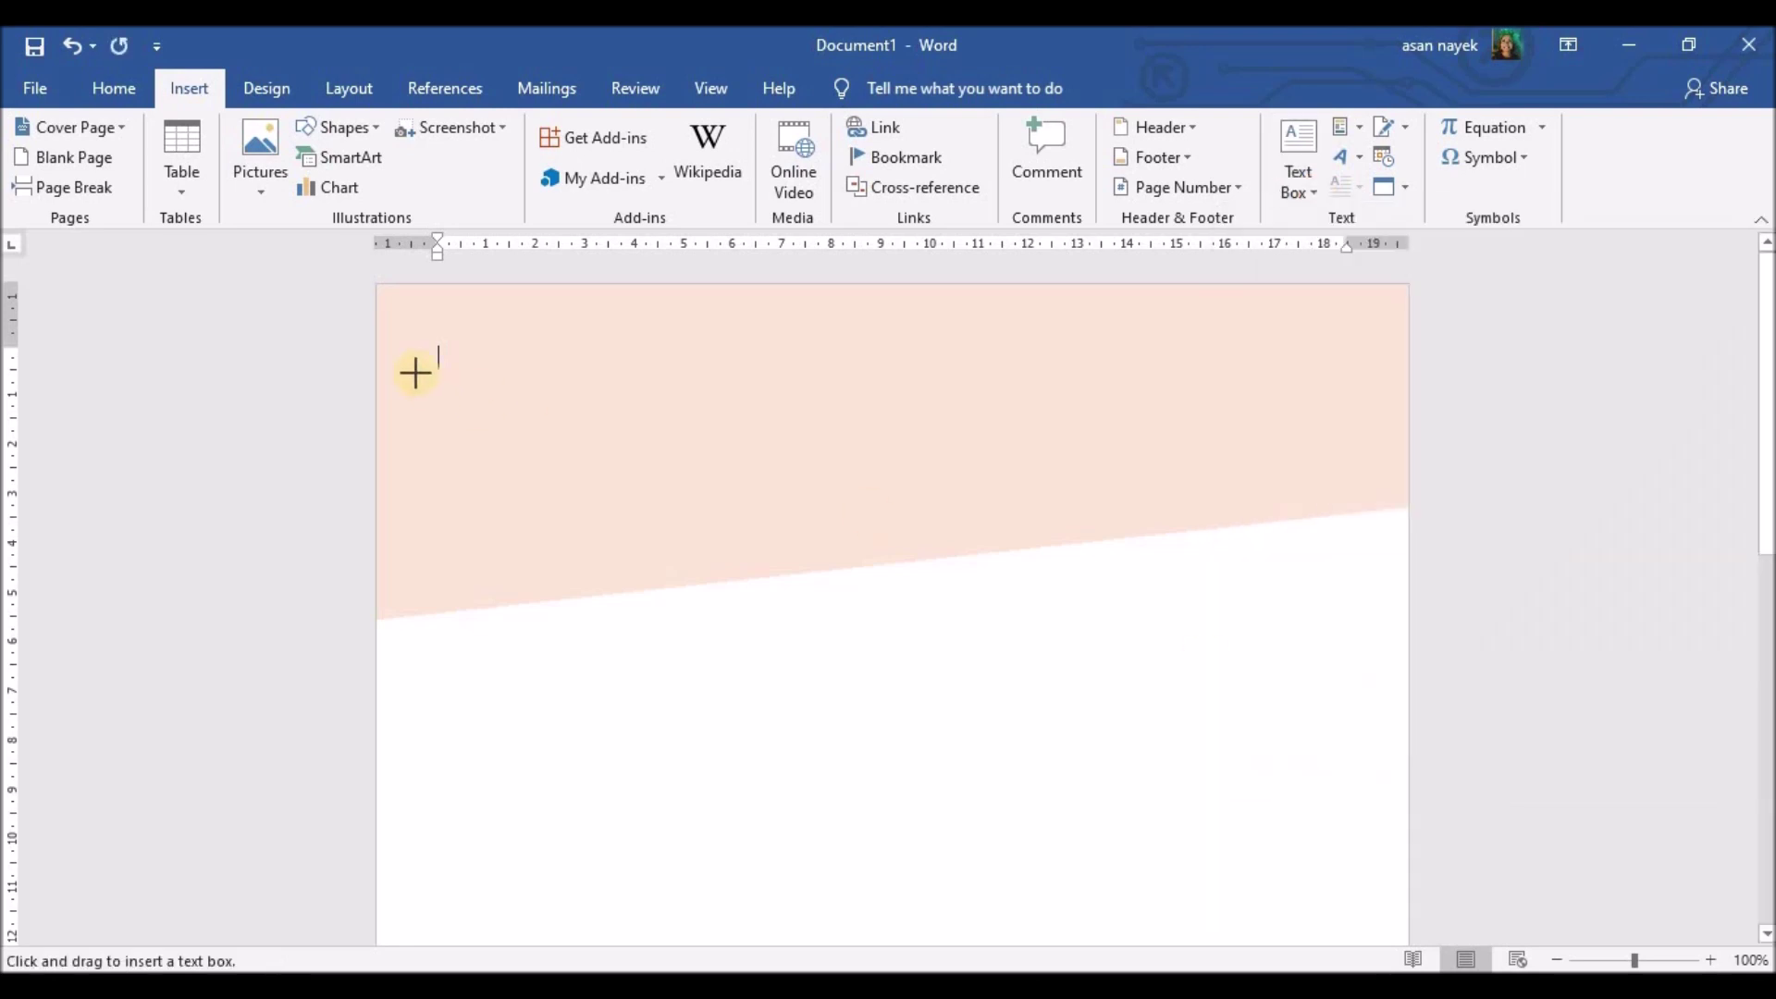
- Draw a text box in the peach header with No fill and No line
mouse_move(436, 367)
mouse_down()
mouse_move(642, 484)
mouse_move(1084, 489)
mouse_up()
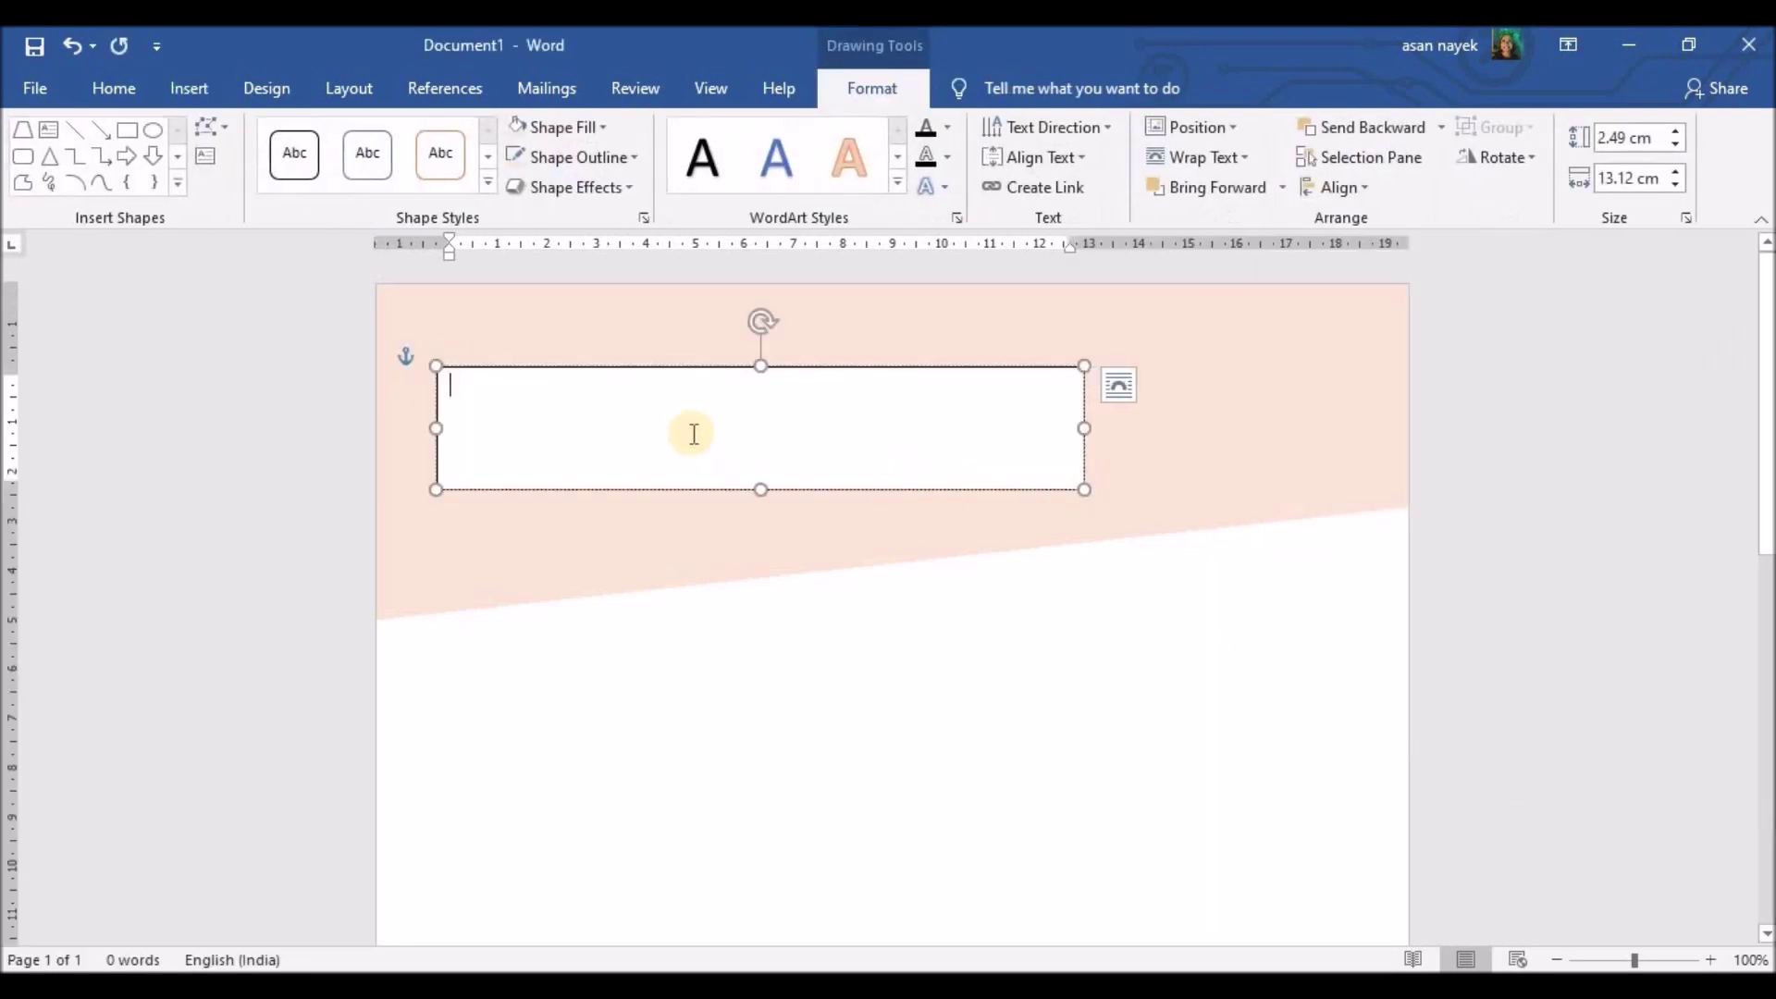
right_click(642, 366)
click(726, 866)
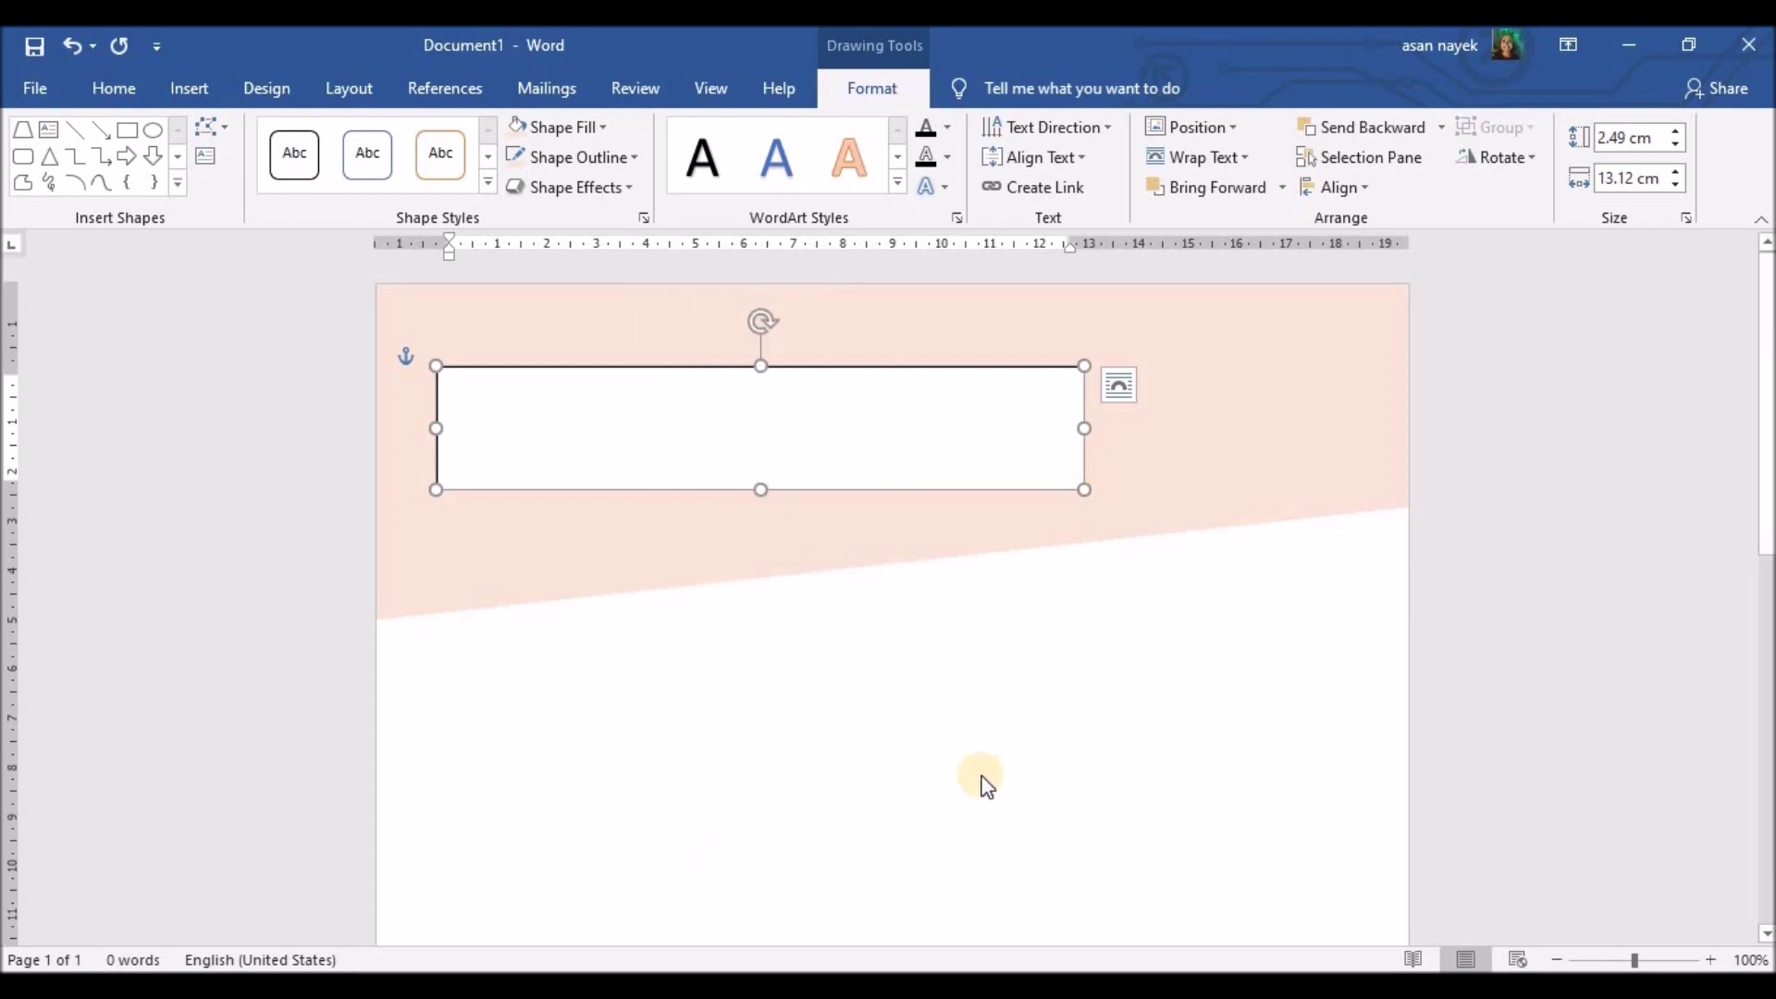
click(1444, 405)
click(1465, 446)
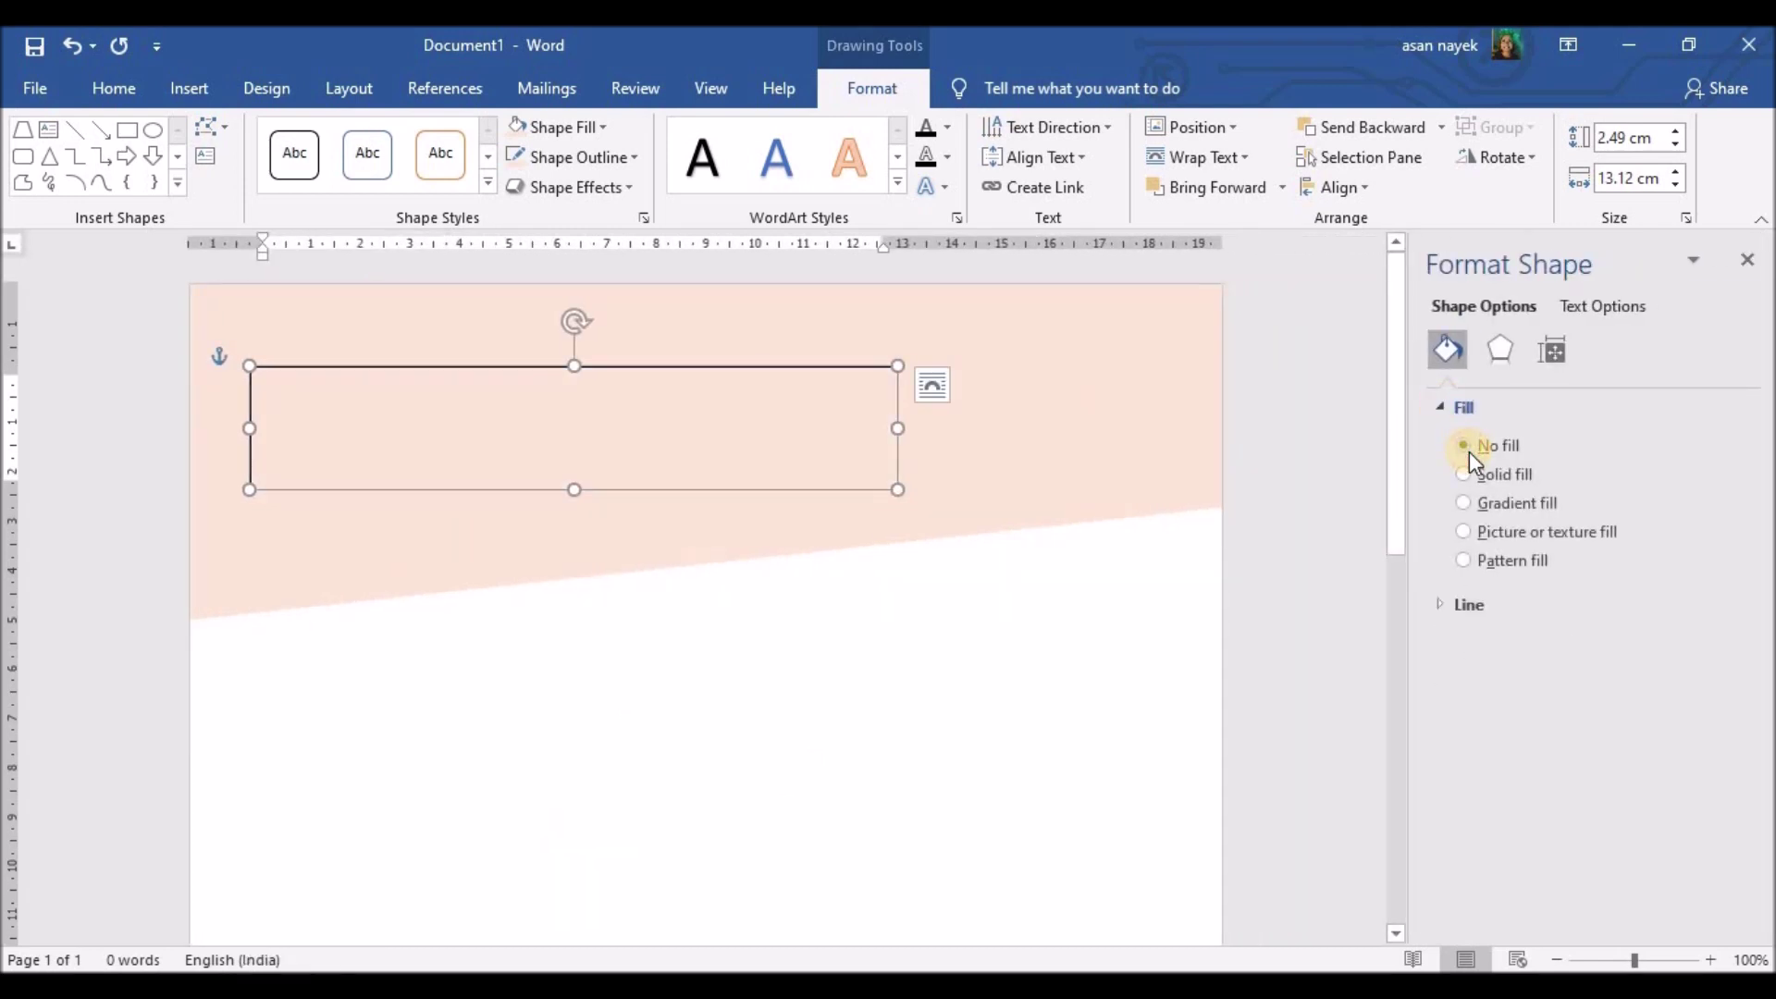
click(1445, 404)
click(1444, 441)
click(1463, 479)
- Type the person's name in the box and set it to 36 pt Raleway
click(583, 462)
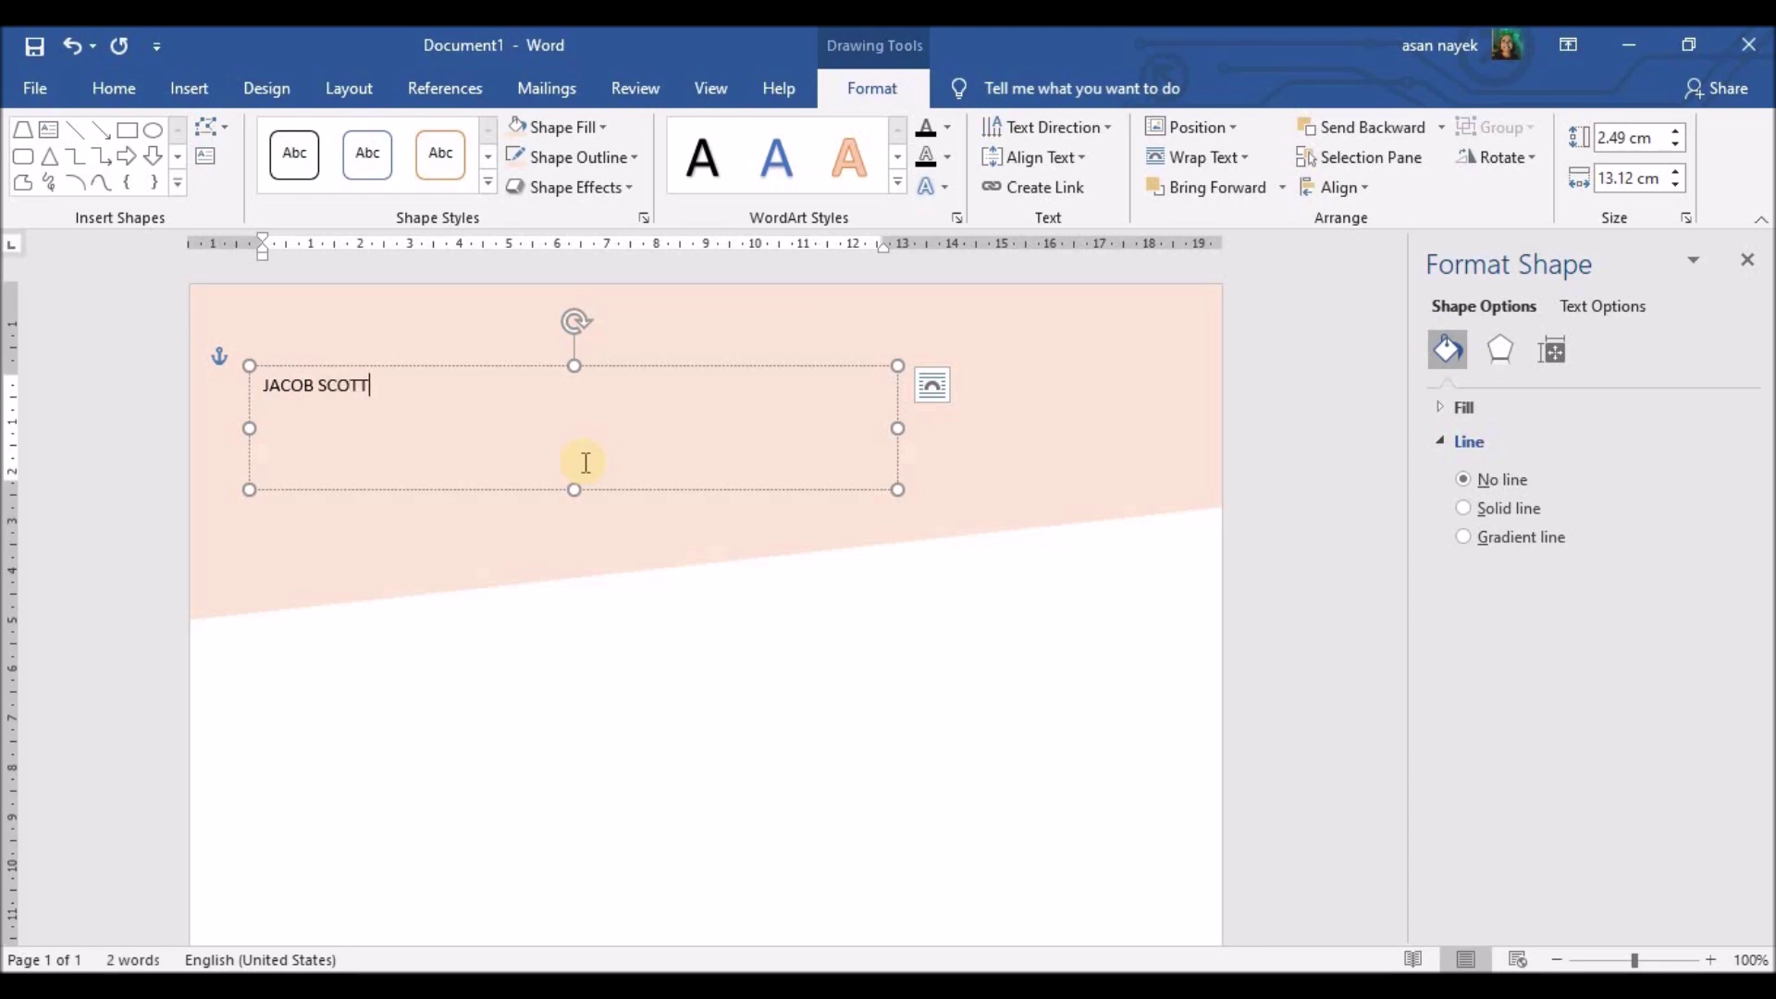
drag(370, 385, 245, 366)
click(109, 89)
click(336, 137)
text(r)
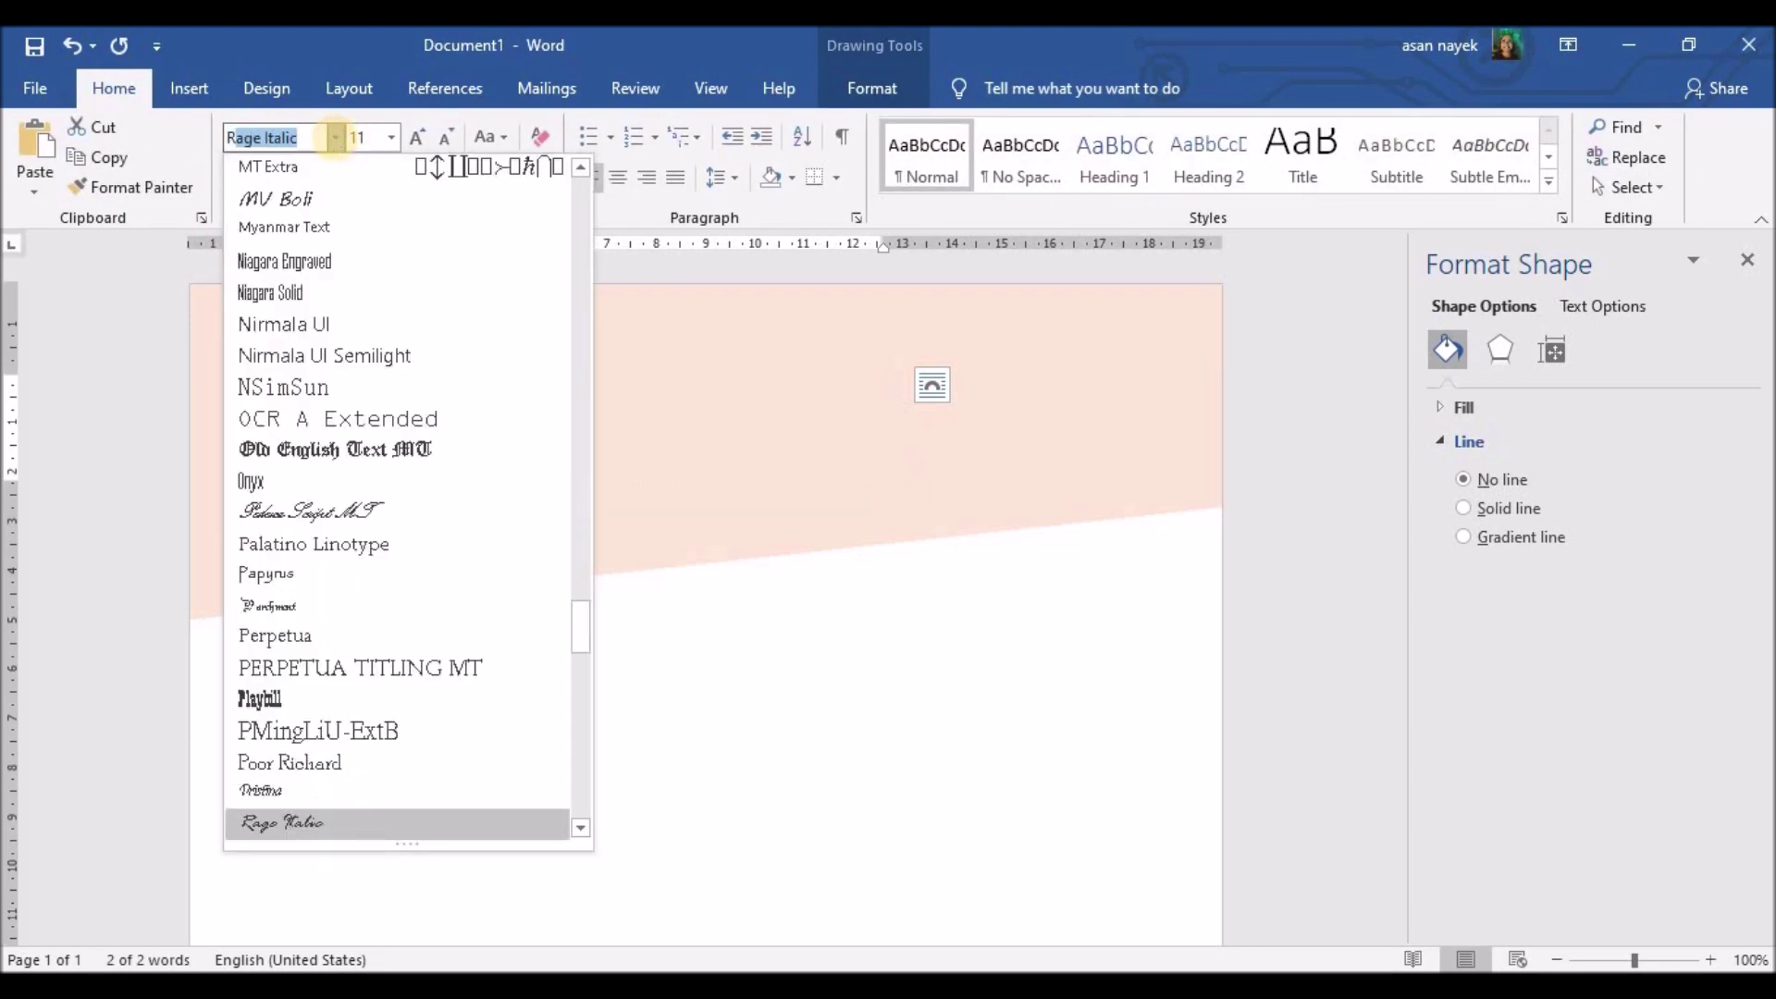
text(aleway)
click(302, 825)
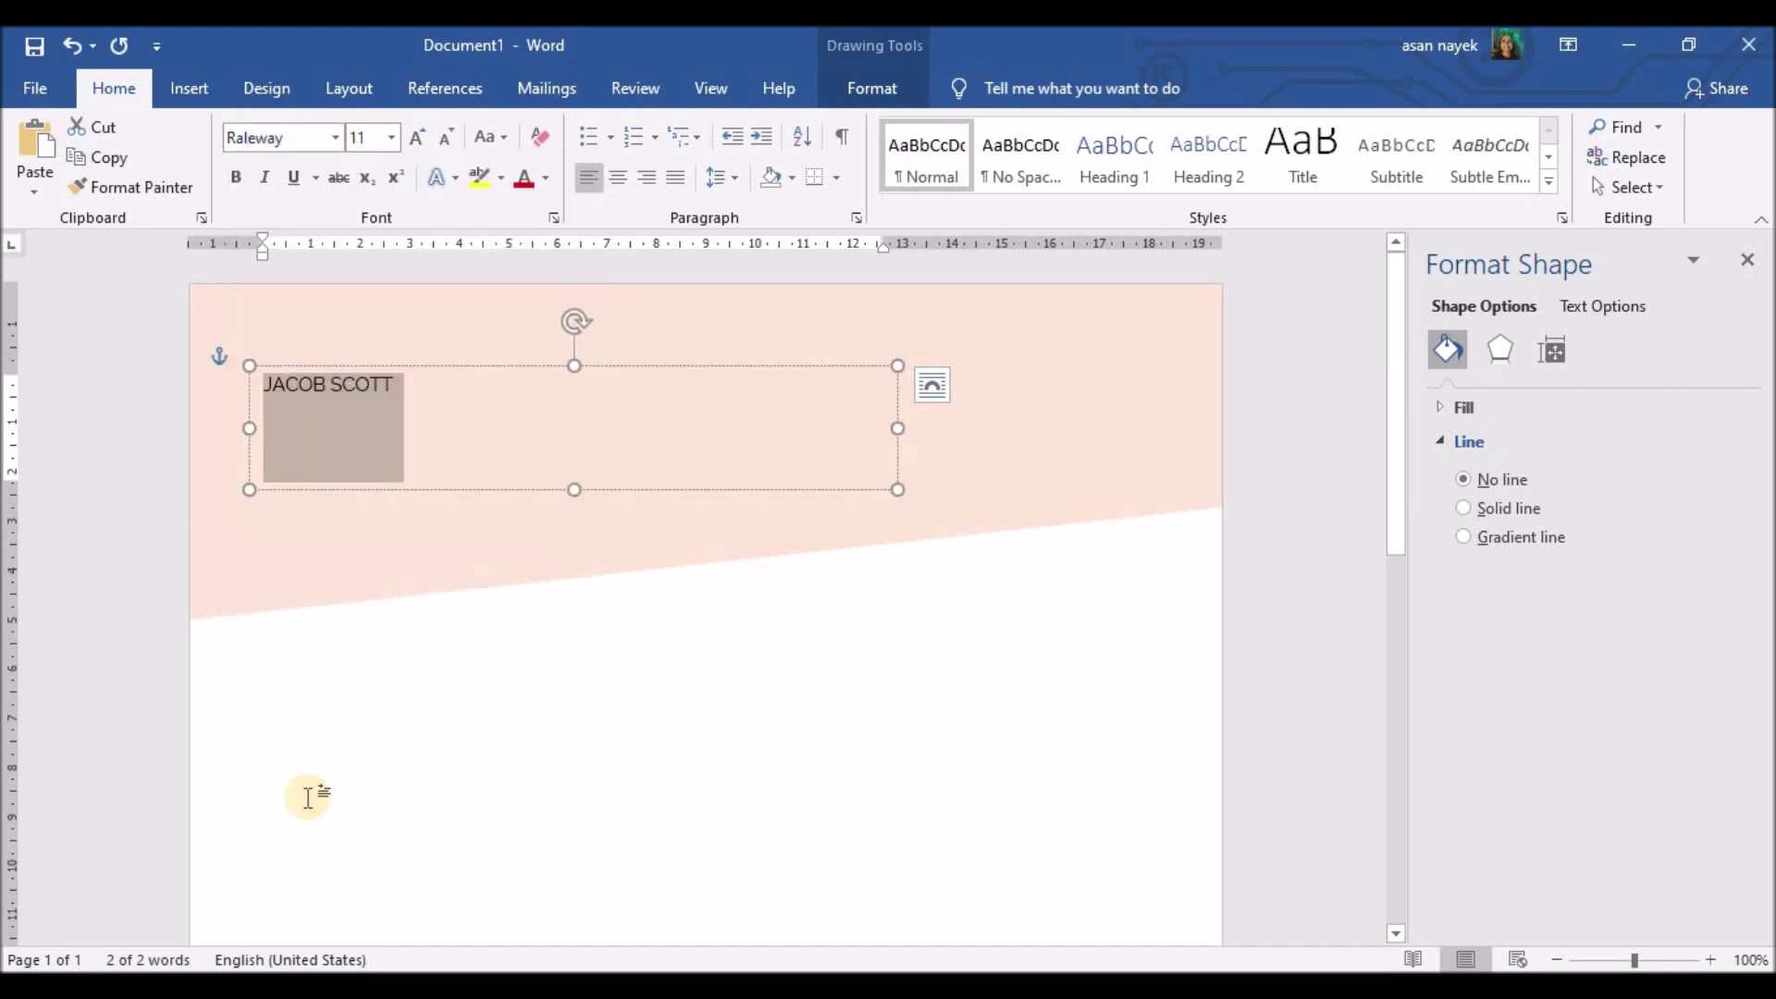
click(413, 136)
click(413, 137)
click(413, 137)
click(413, 137)
click(413, 137)
click(414, 137)
click(413, 137)
click(414, 137)
click(413, 137)
click(414, 137)
- Bold the first name, fit the box height, and duplicate the name box below
drag(465, 411, 274, 431)
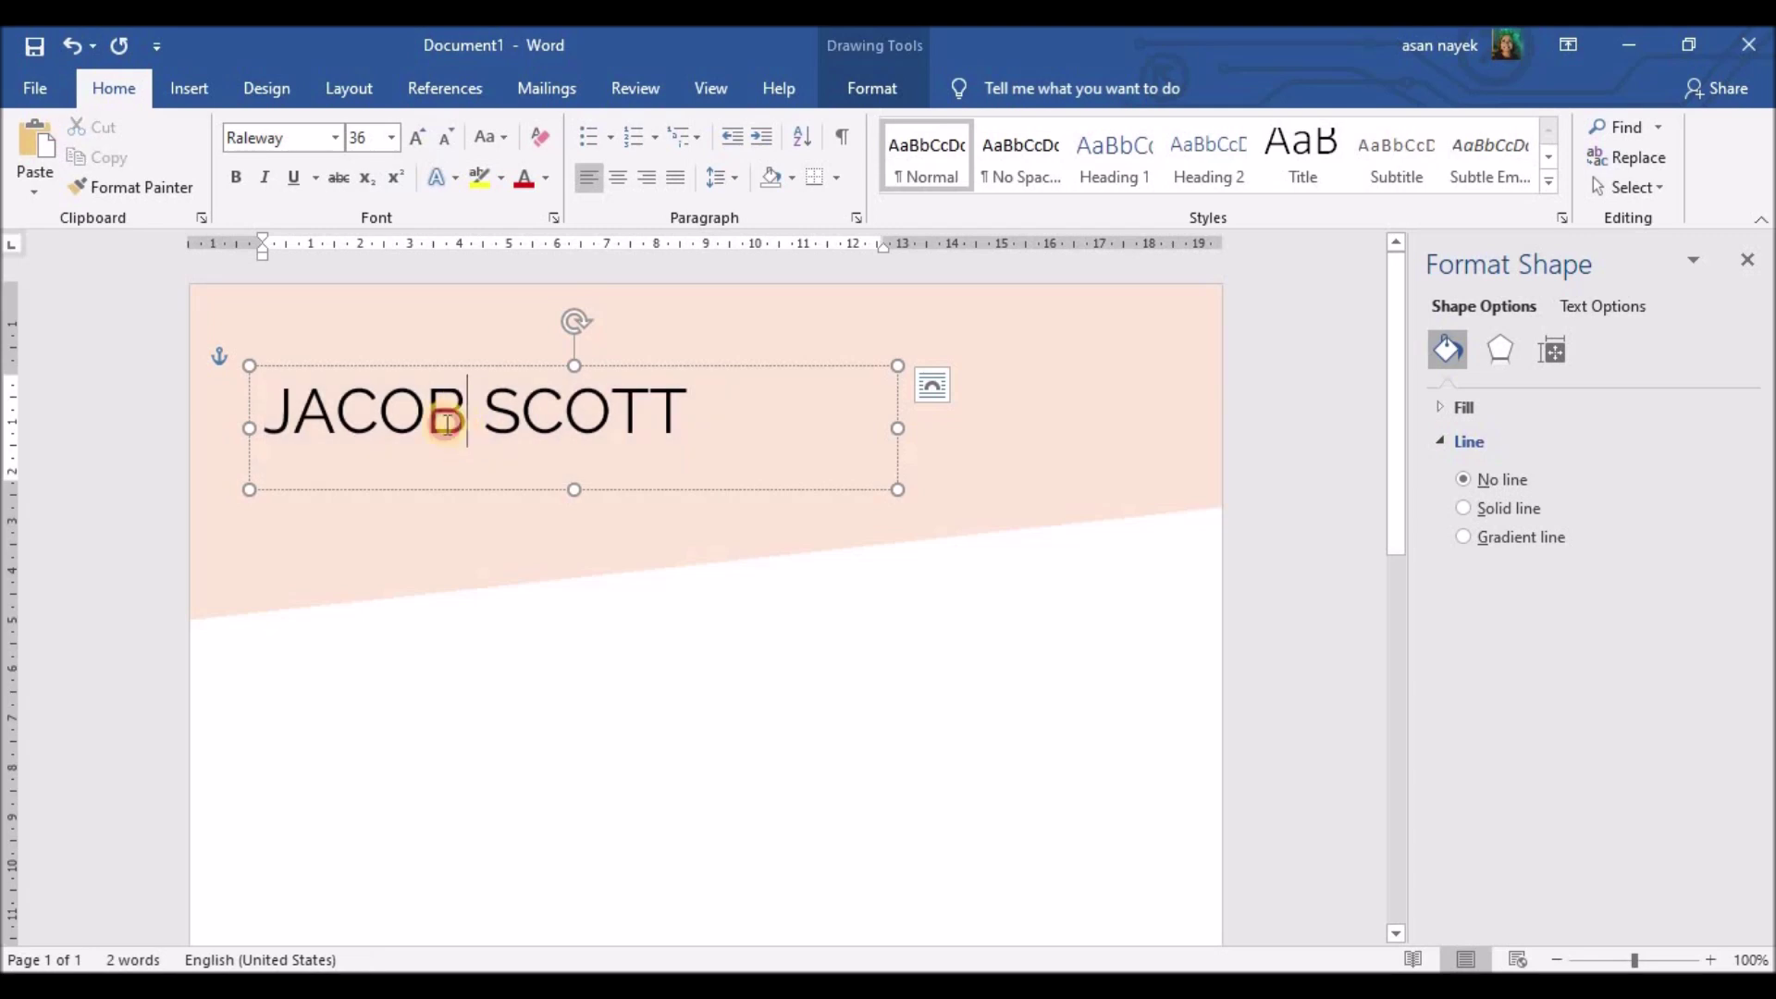
click(236, 177)
drag(574, 489, 573, 455)
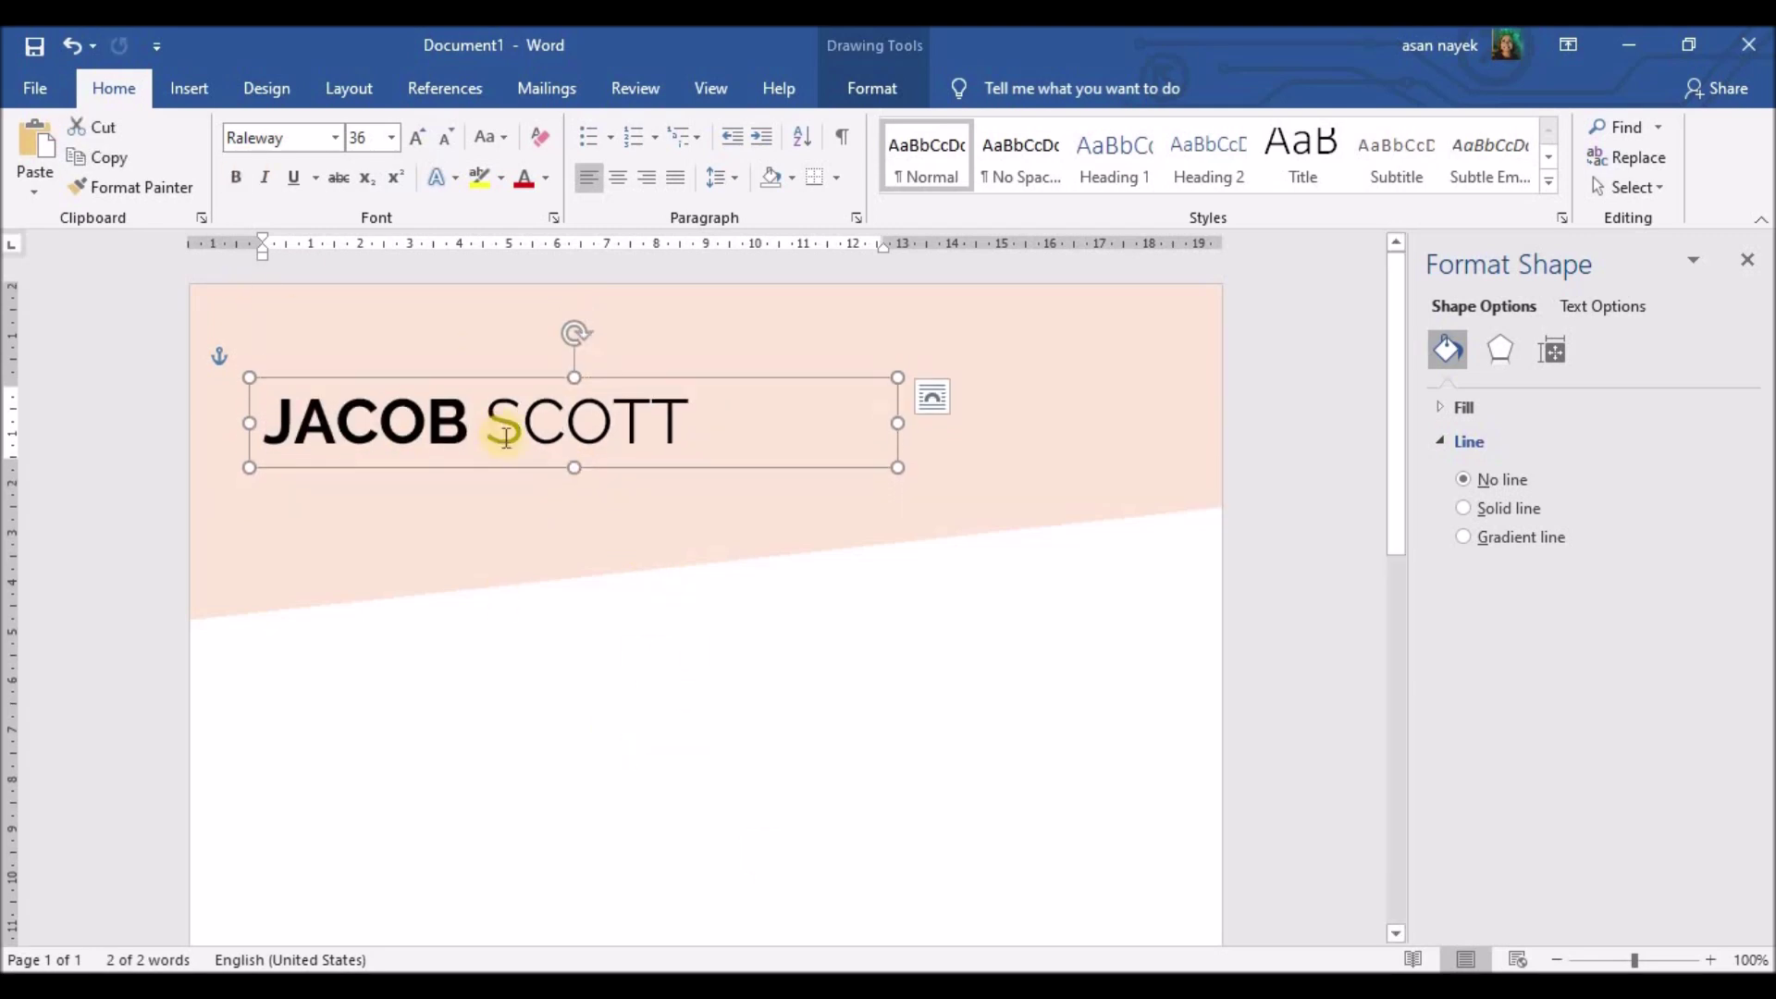
drag(504, 379, 483, 431)
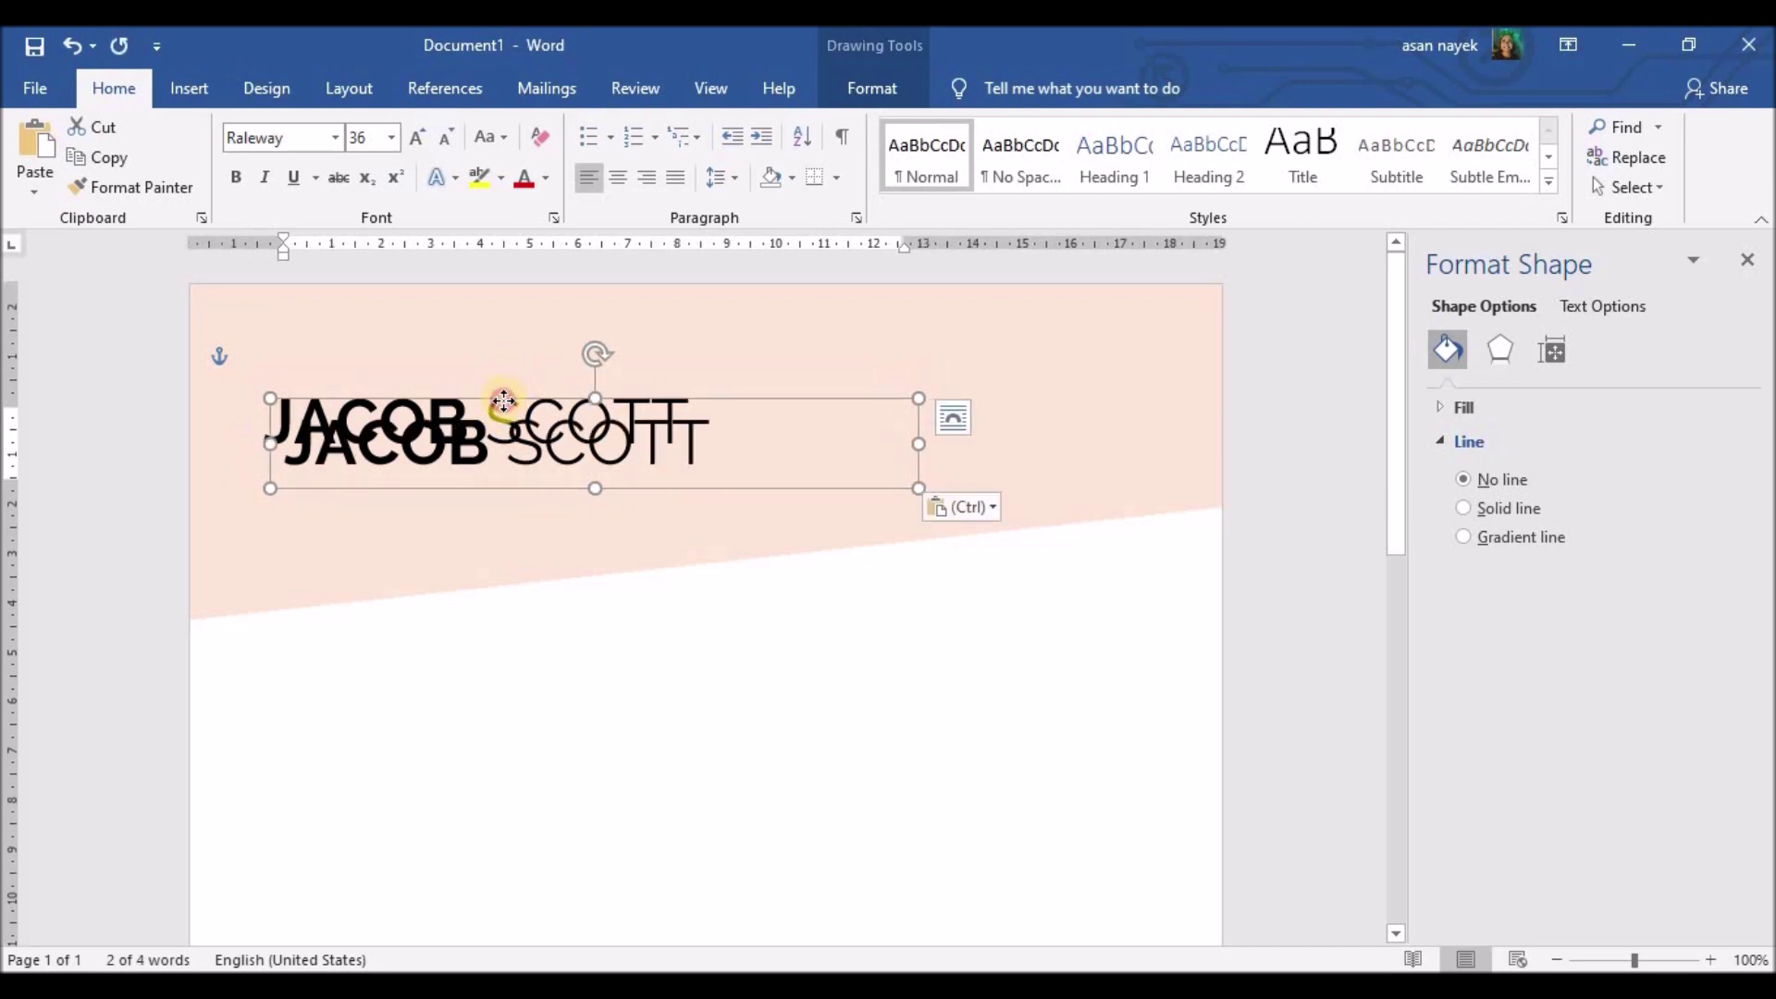
- Shrink the duplicate's text and retype it as 'PRODUCT DESIGNER, ANALYTICS'
drag(699, 484, 269, 481)
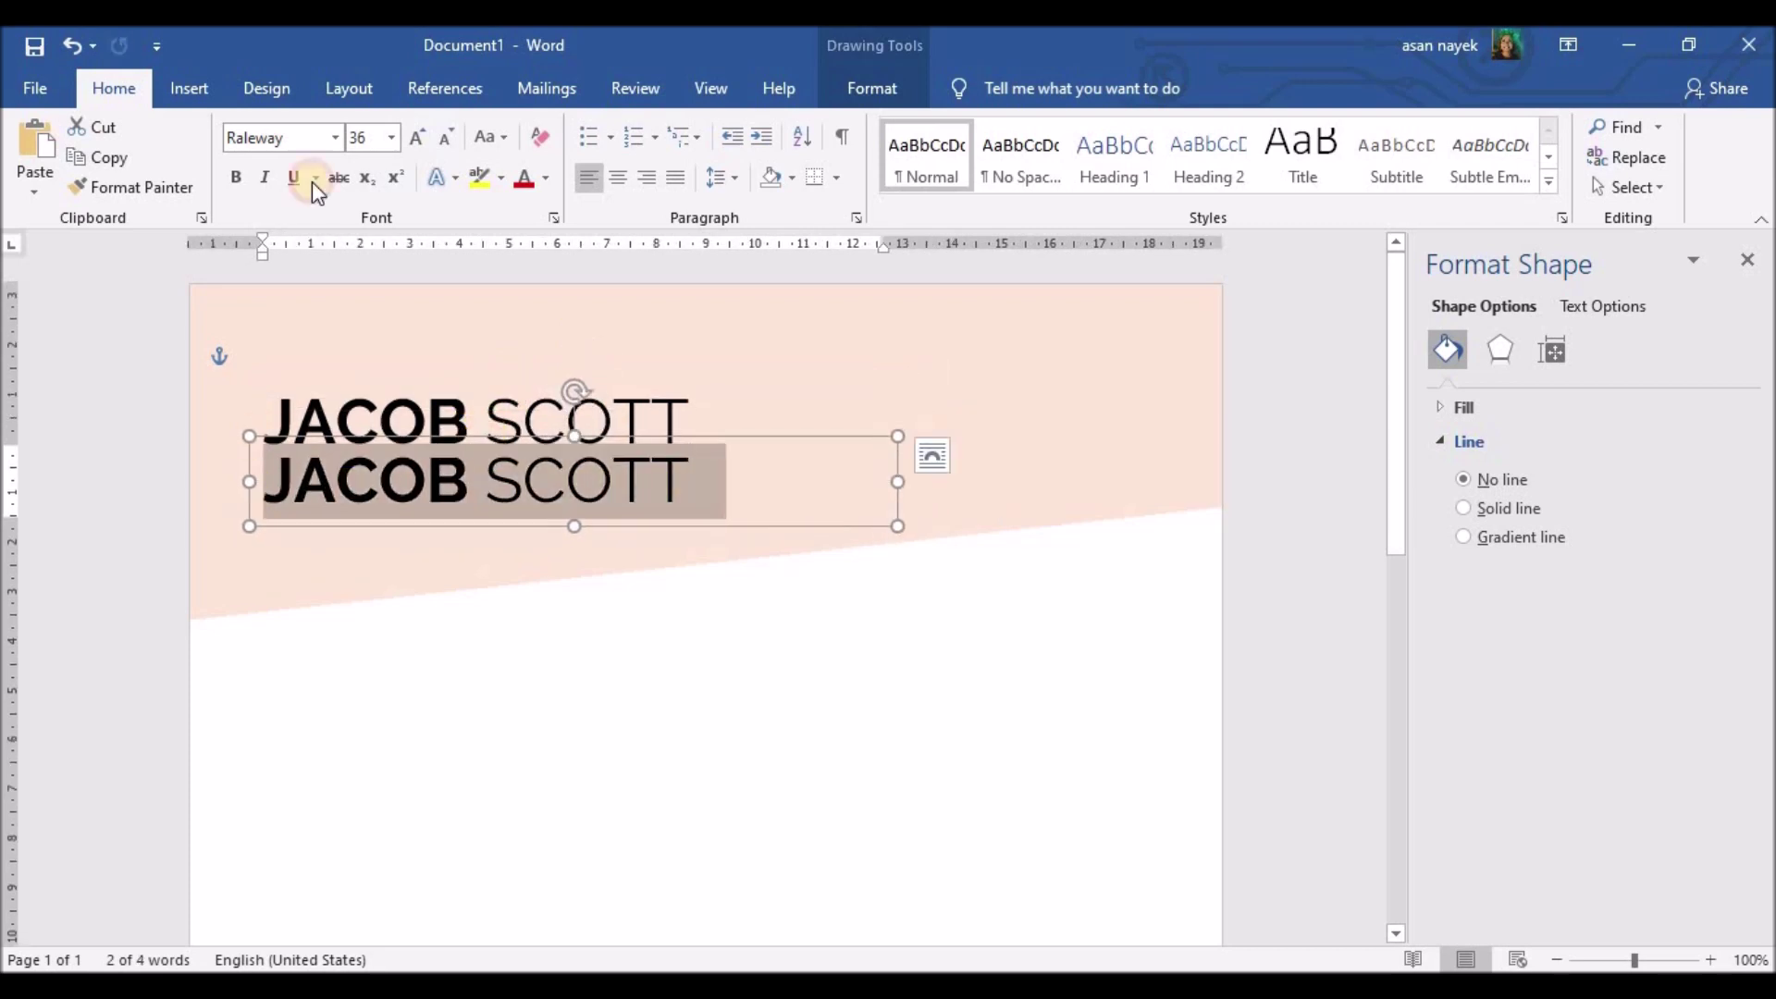
click(442, 139)
click(442, 138)
click(442, 138)
click(440, 140)
click(440, 140)
click(440, 141)
click(440, 140)
click(440, 141)
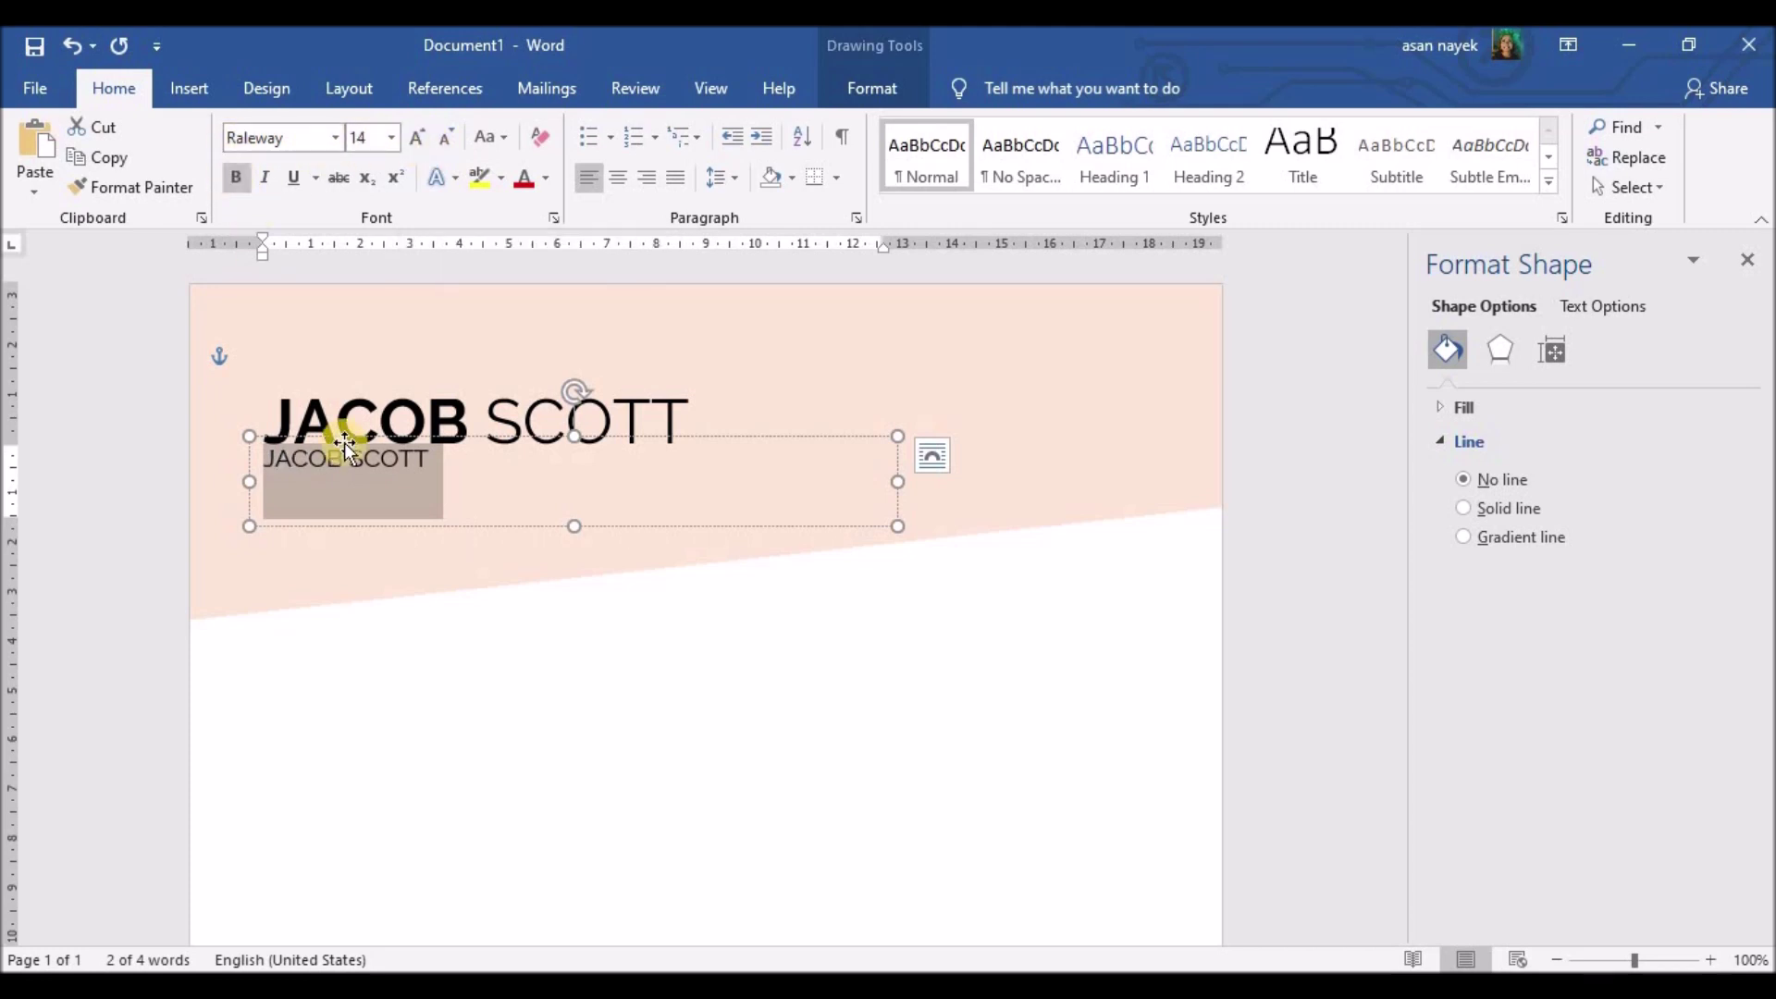
text(PRODUCT)
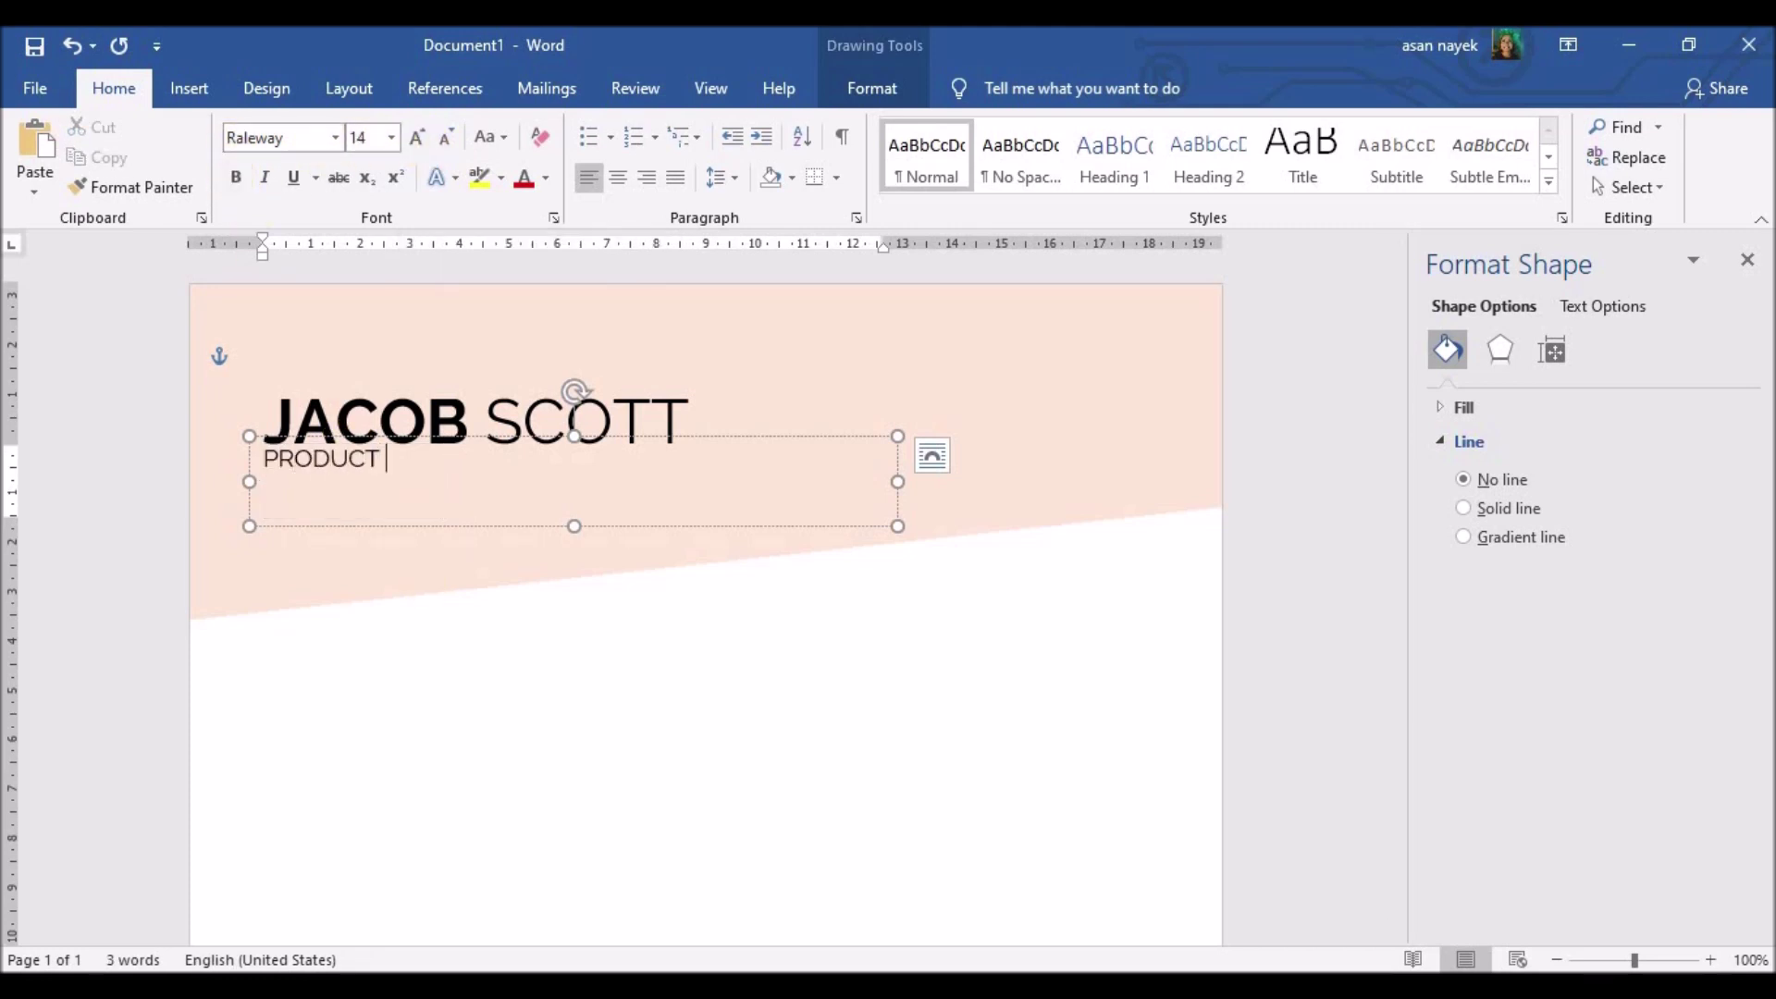
text(ANALYTICS)
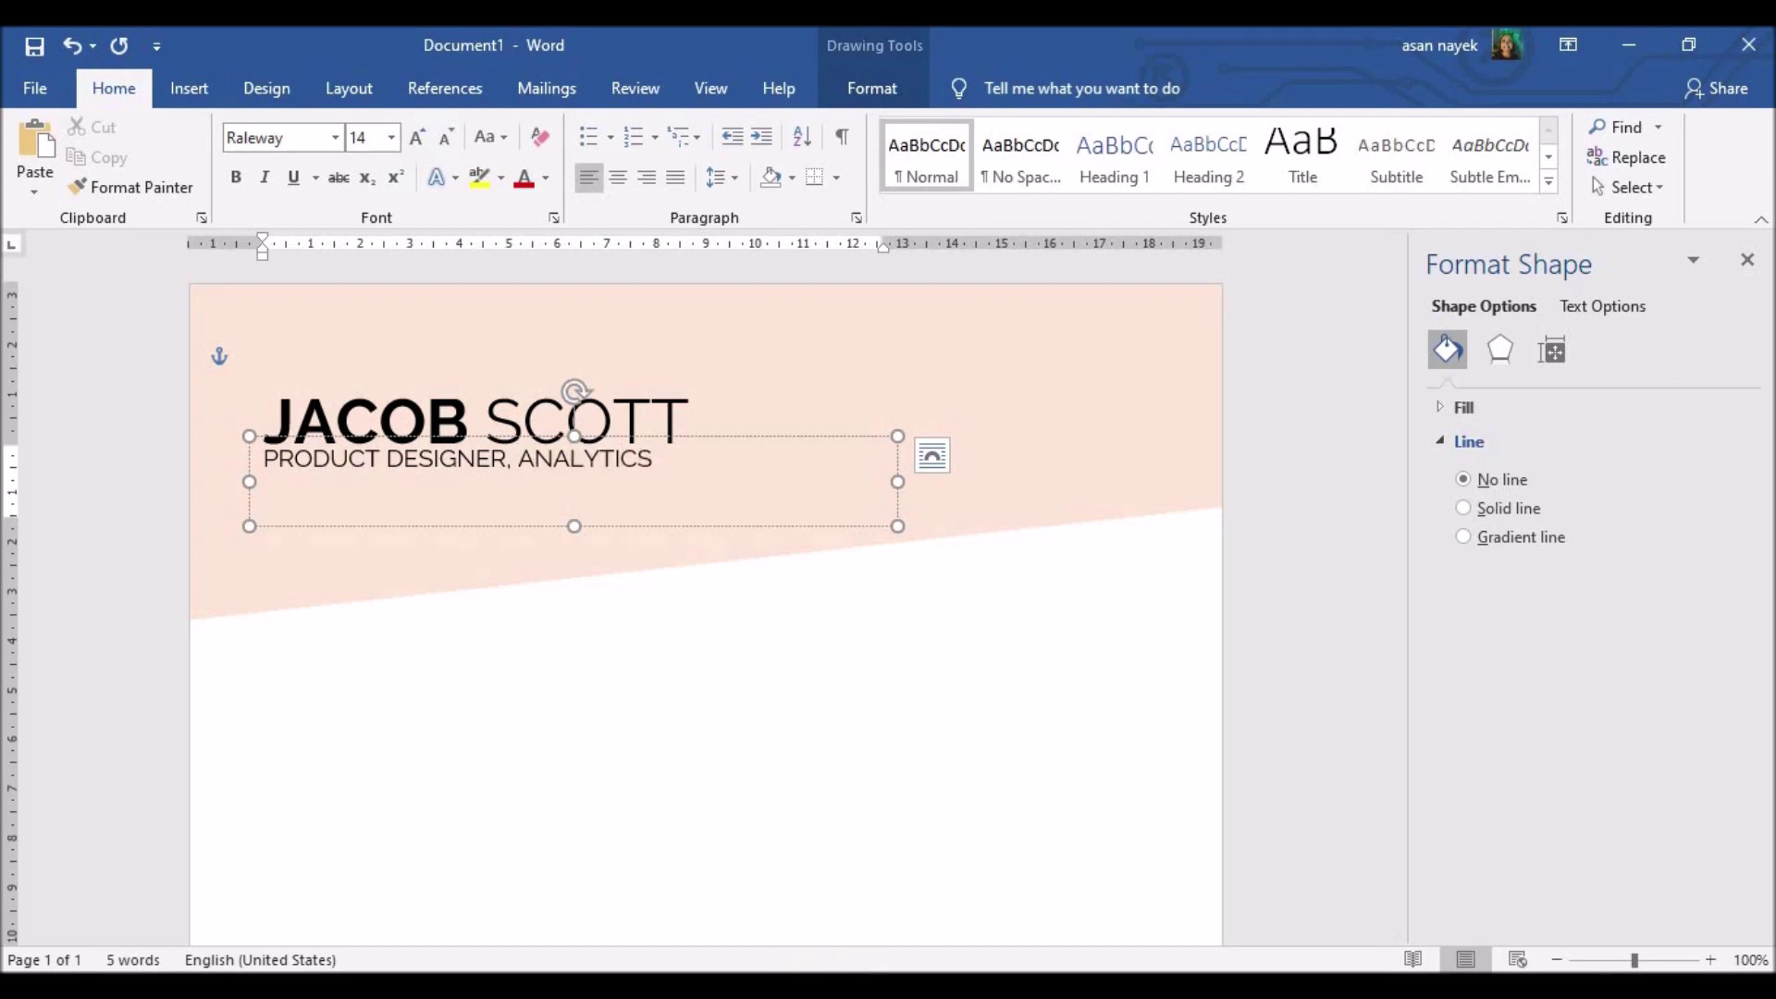
- Reduce the subtitle to 12 pt and tighten its box under the name
triple_click(296, 462)
click(445, 137)
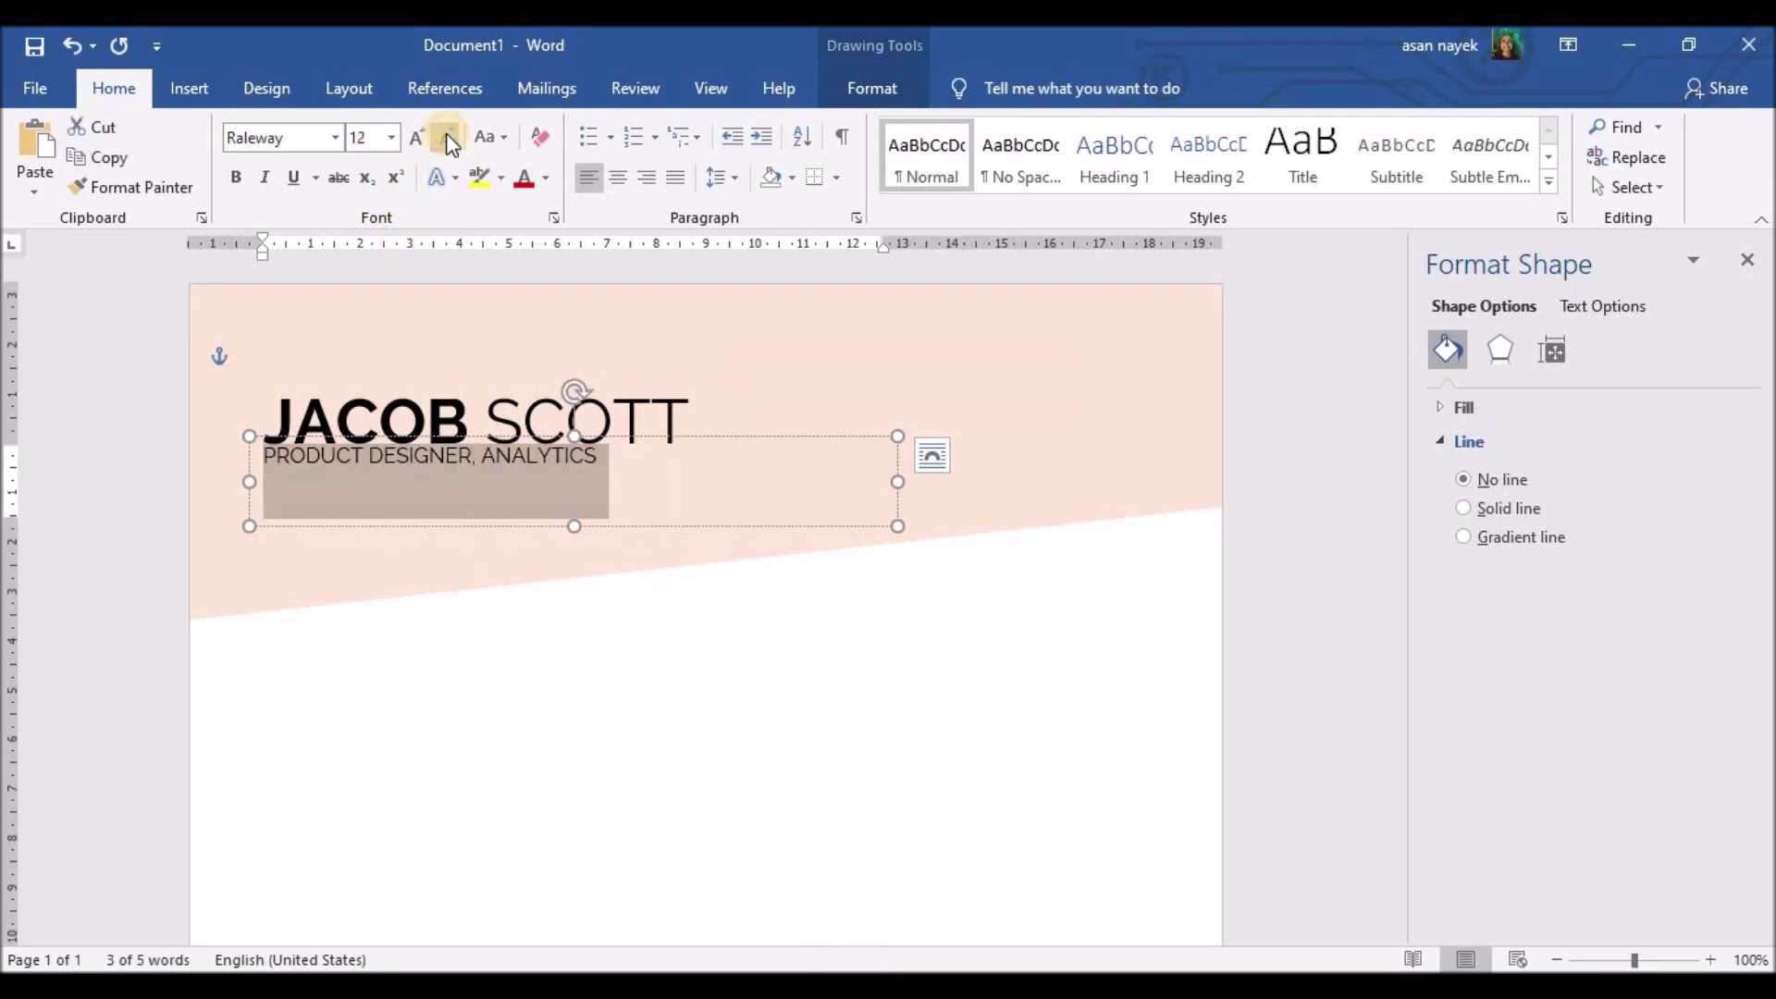
drag(574, 436, 573, 444)
click(188, 88)
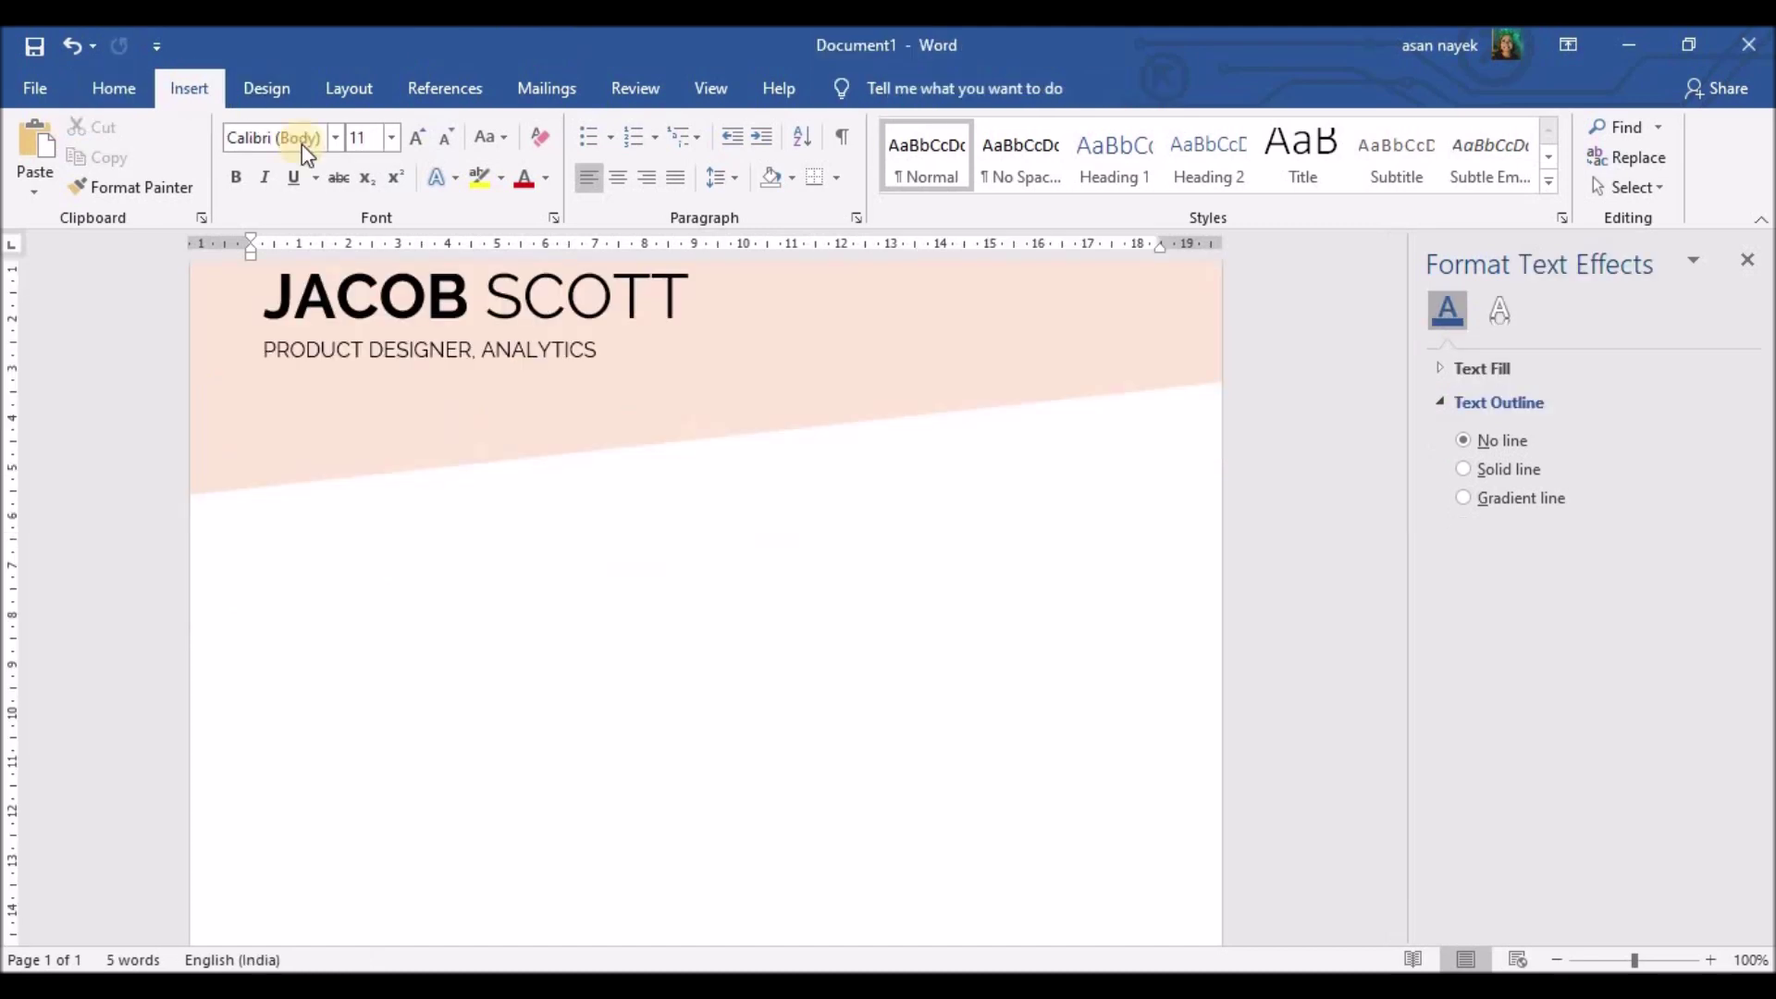
- Draw a small circle below the subtitle with solid black fill and no outline
click(342, 127)
click(423, 459)
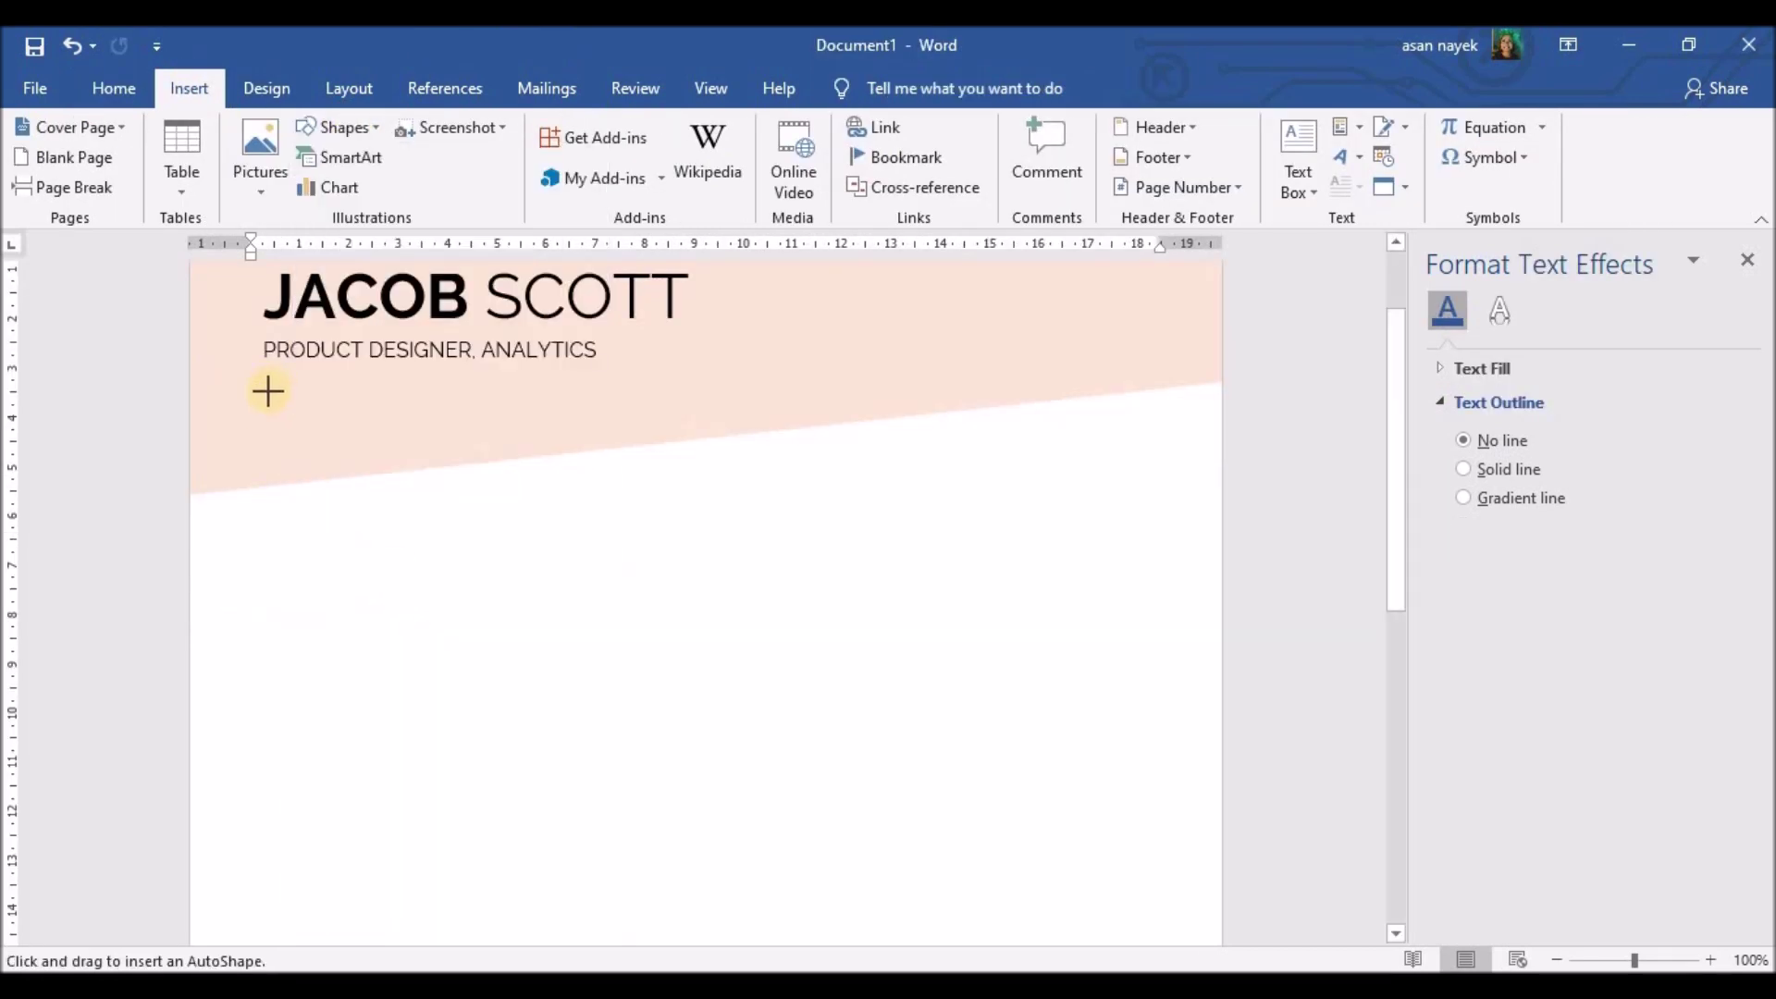
drag(267, 391, 282, 407)
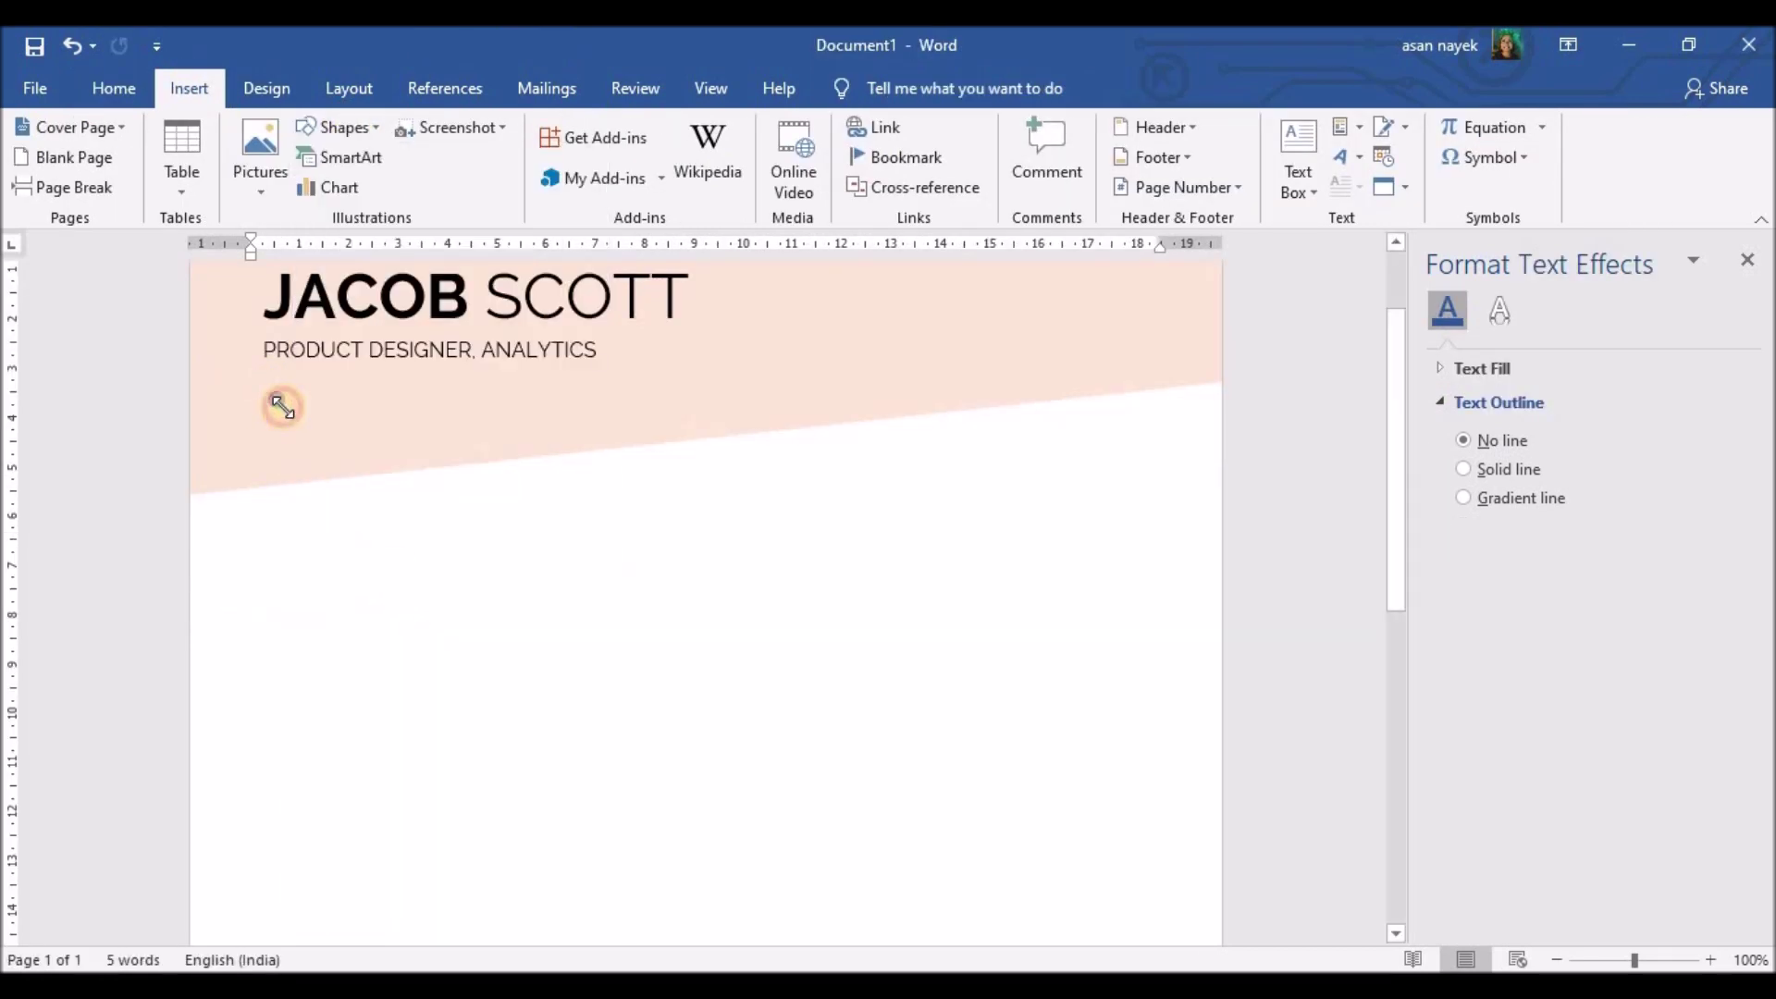
click(1470, 469)
click(1705, 545)
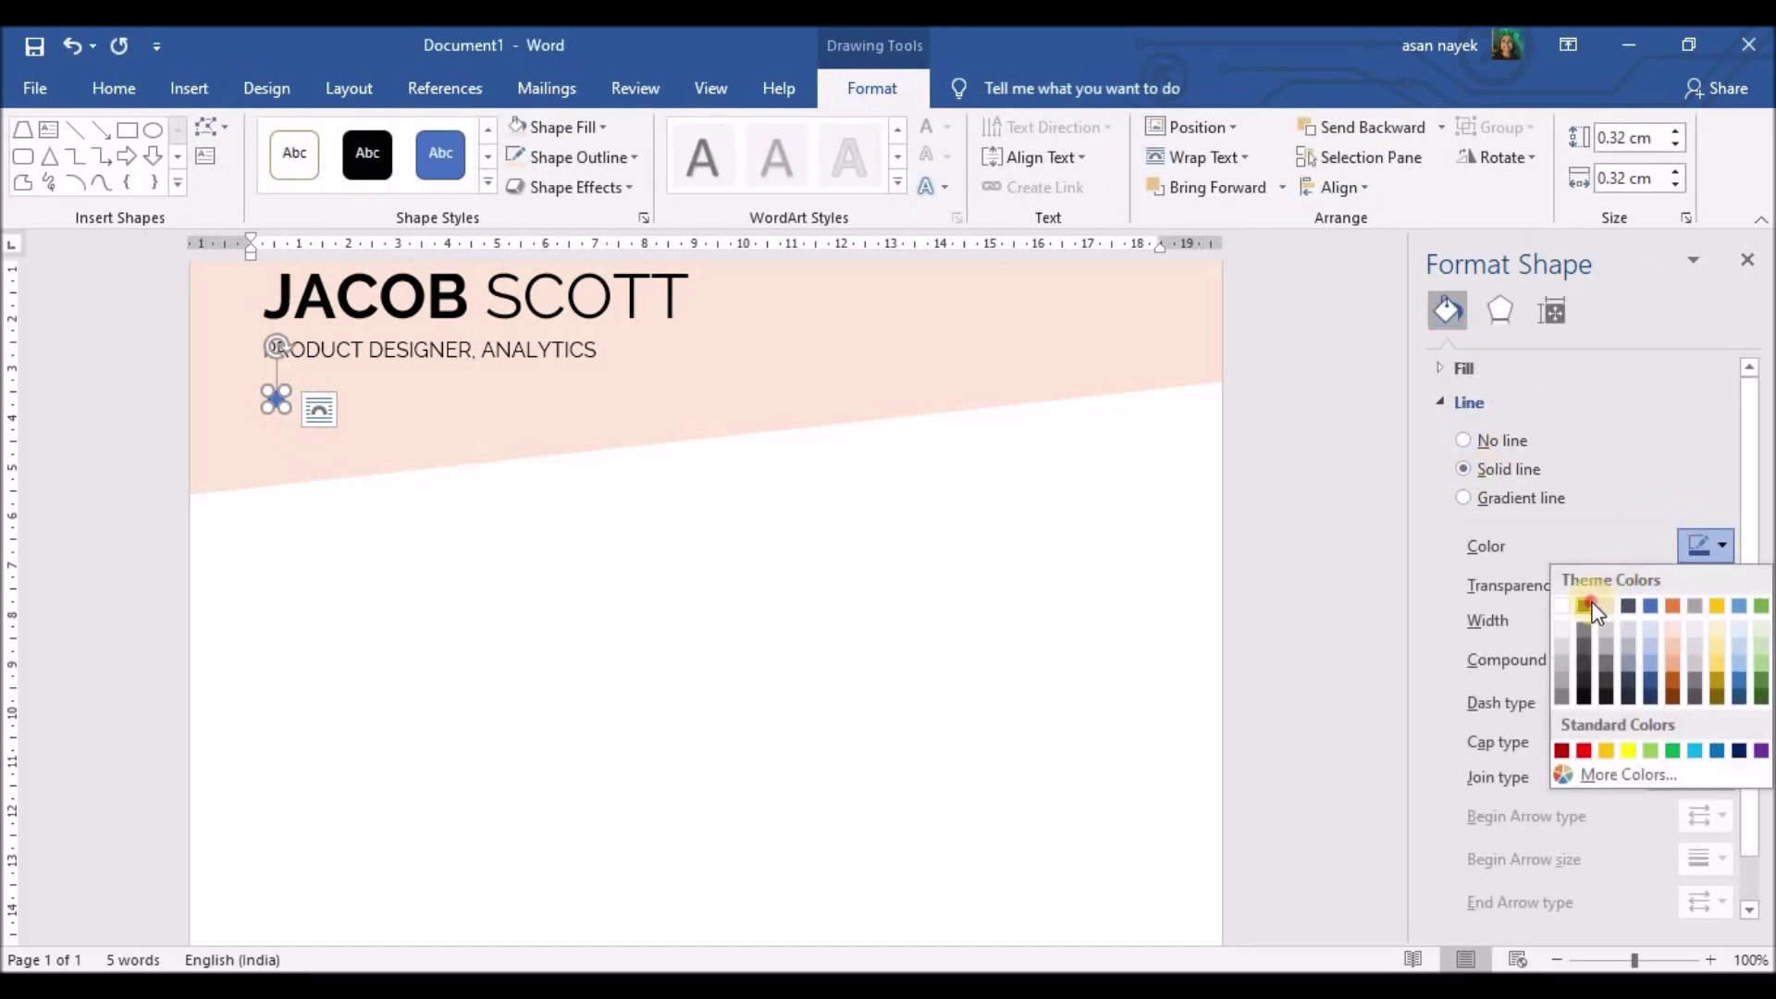
click(1592, 608)
click(1478, 442)
click(1463, 368)
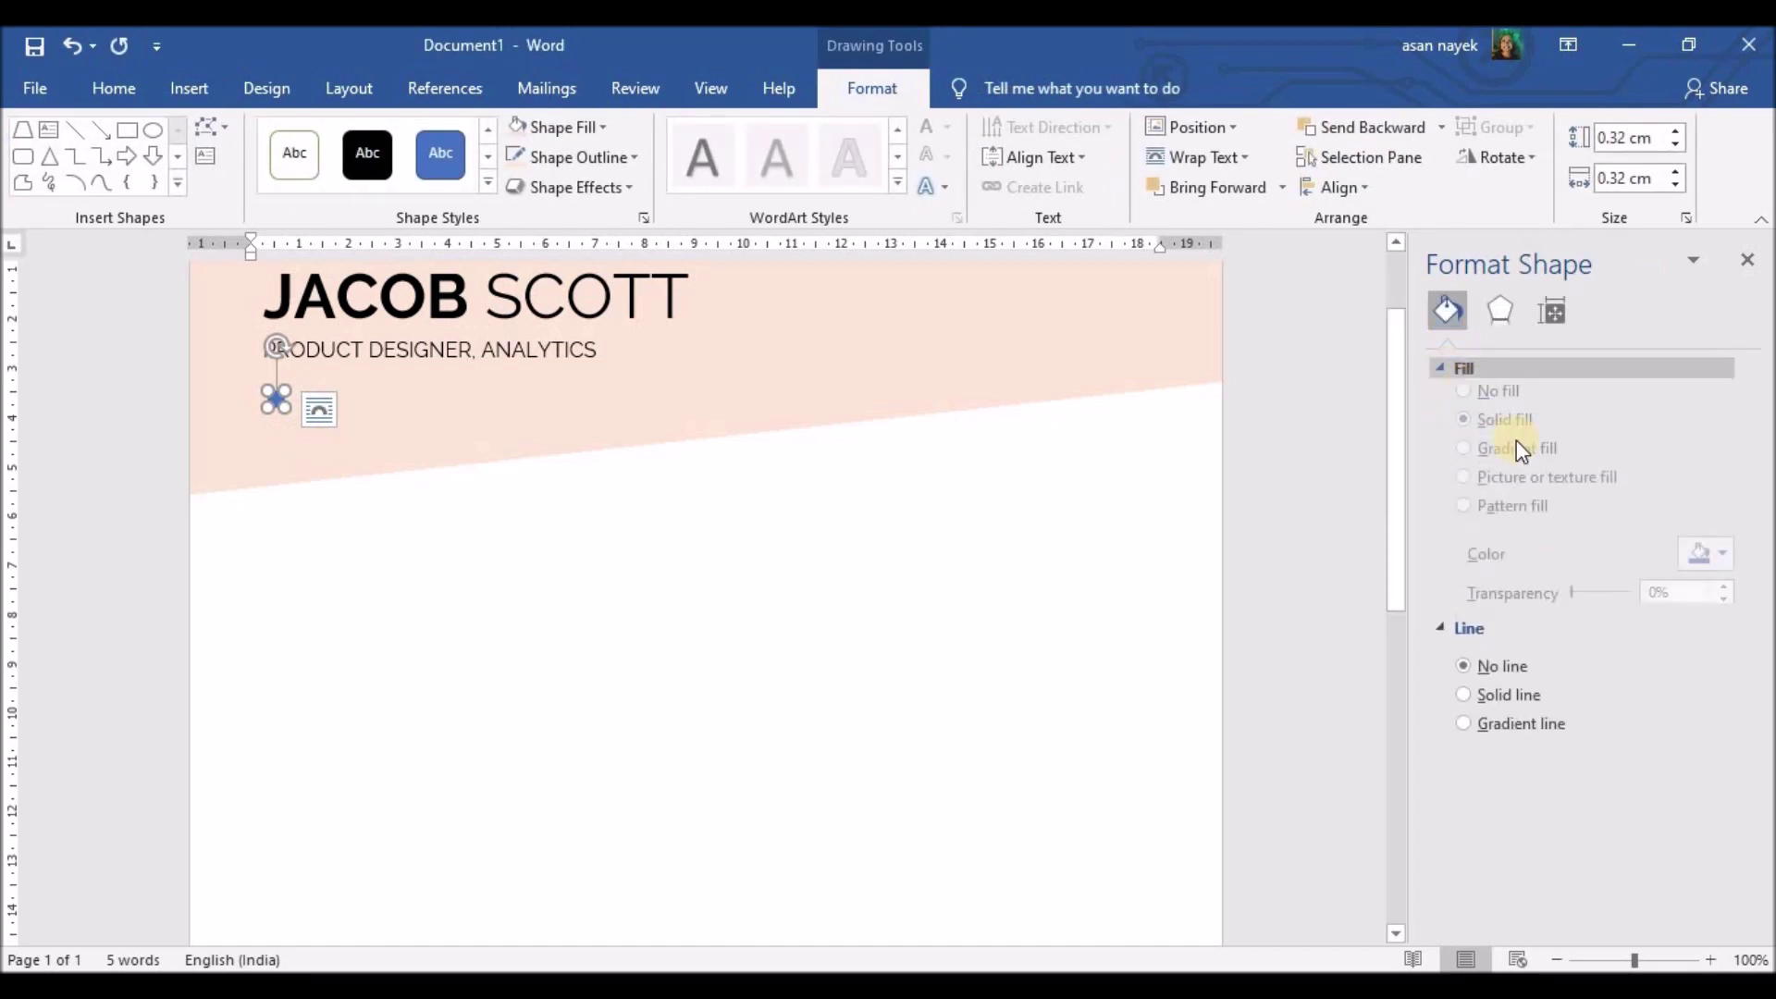
click(1704, 568)
click(1583, 629)
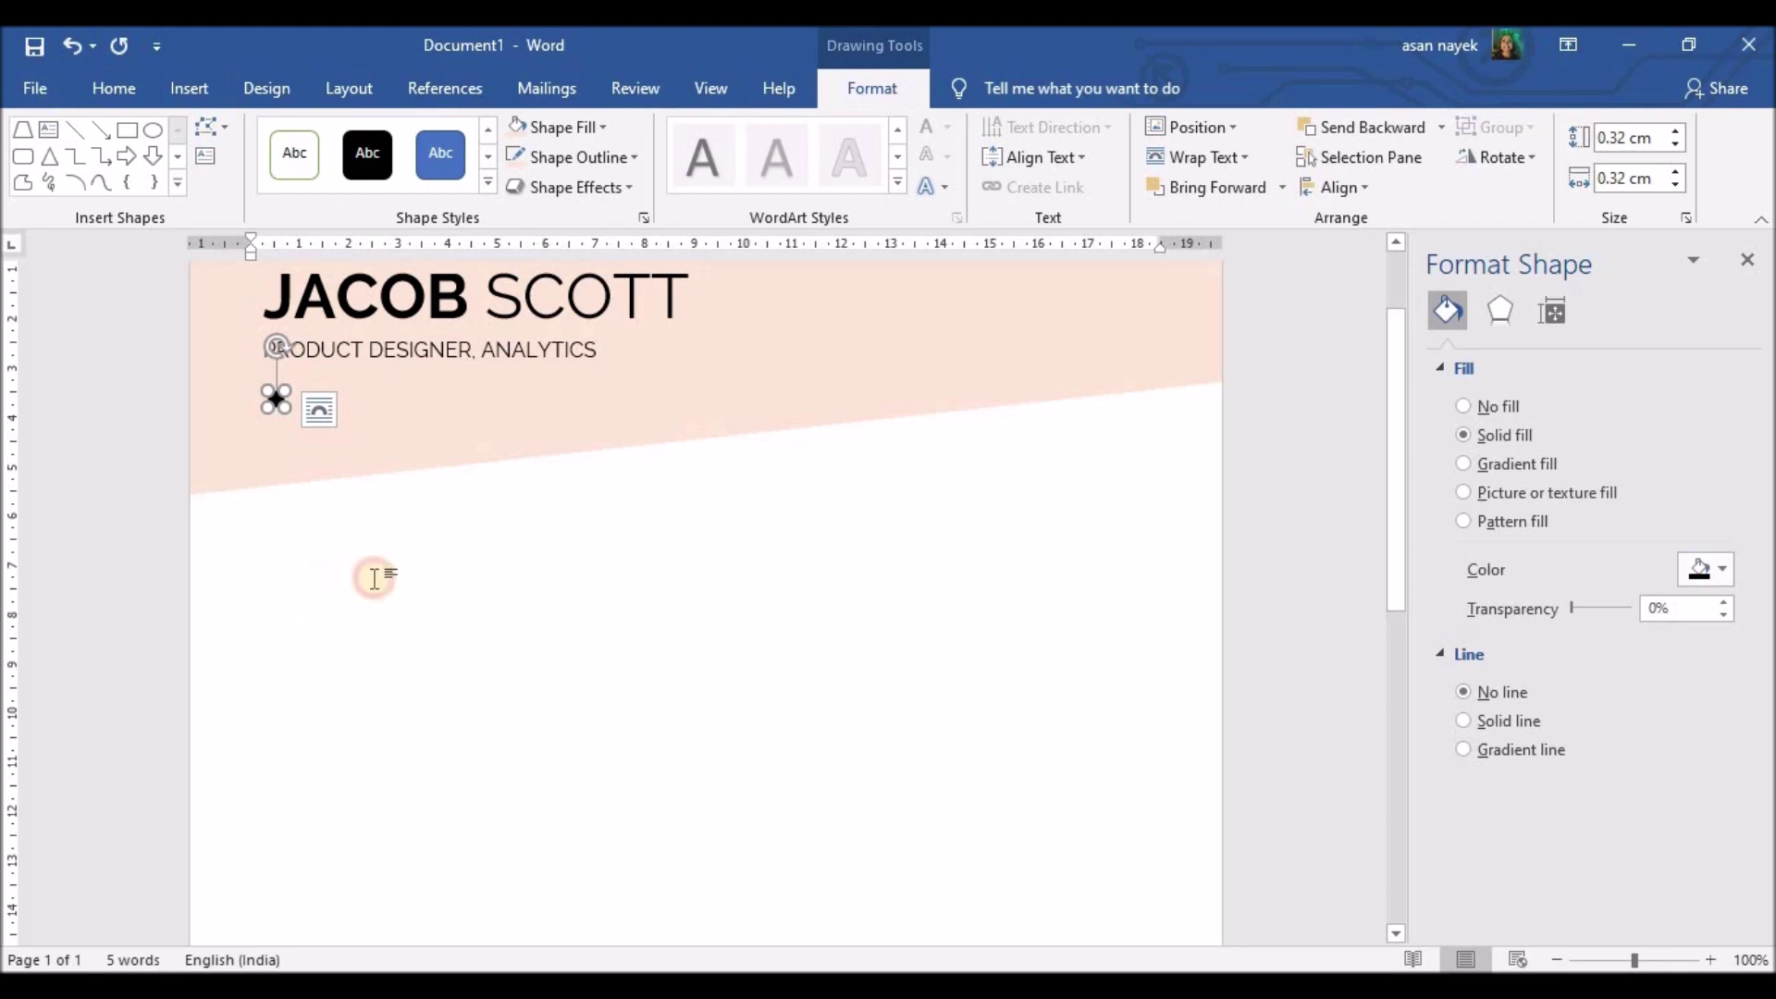
click(340, 585)
- Draw a thin vertical line running down from the black dot
click(191, 88)
click(329, 137)
click(352, 180)
drag(275, 403, 279, 496)
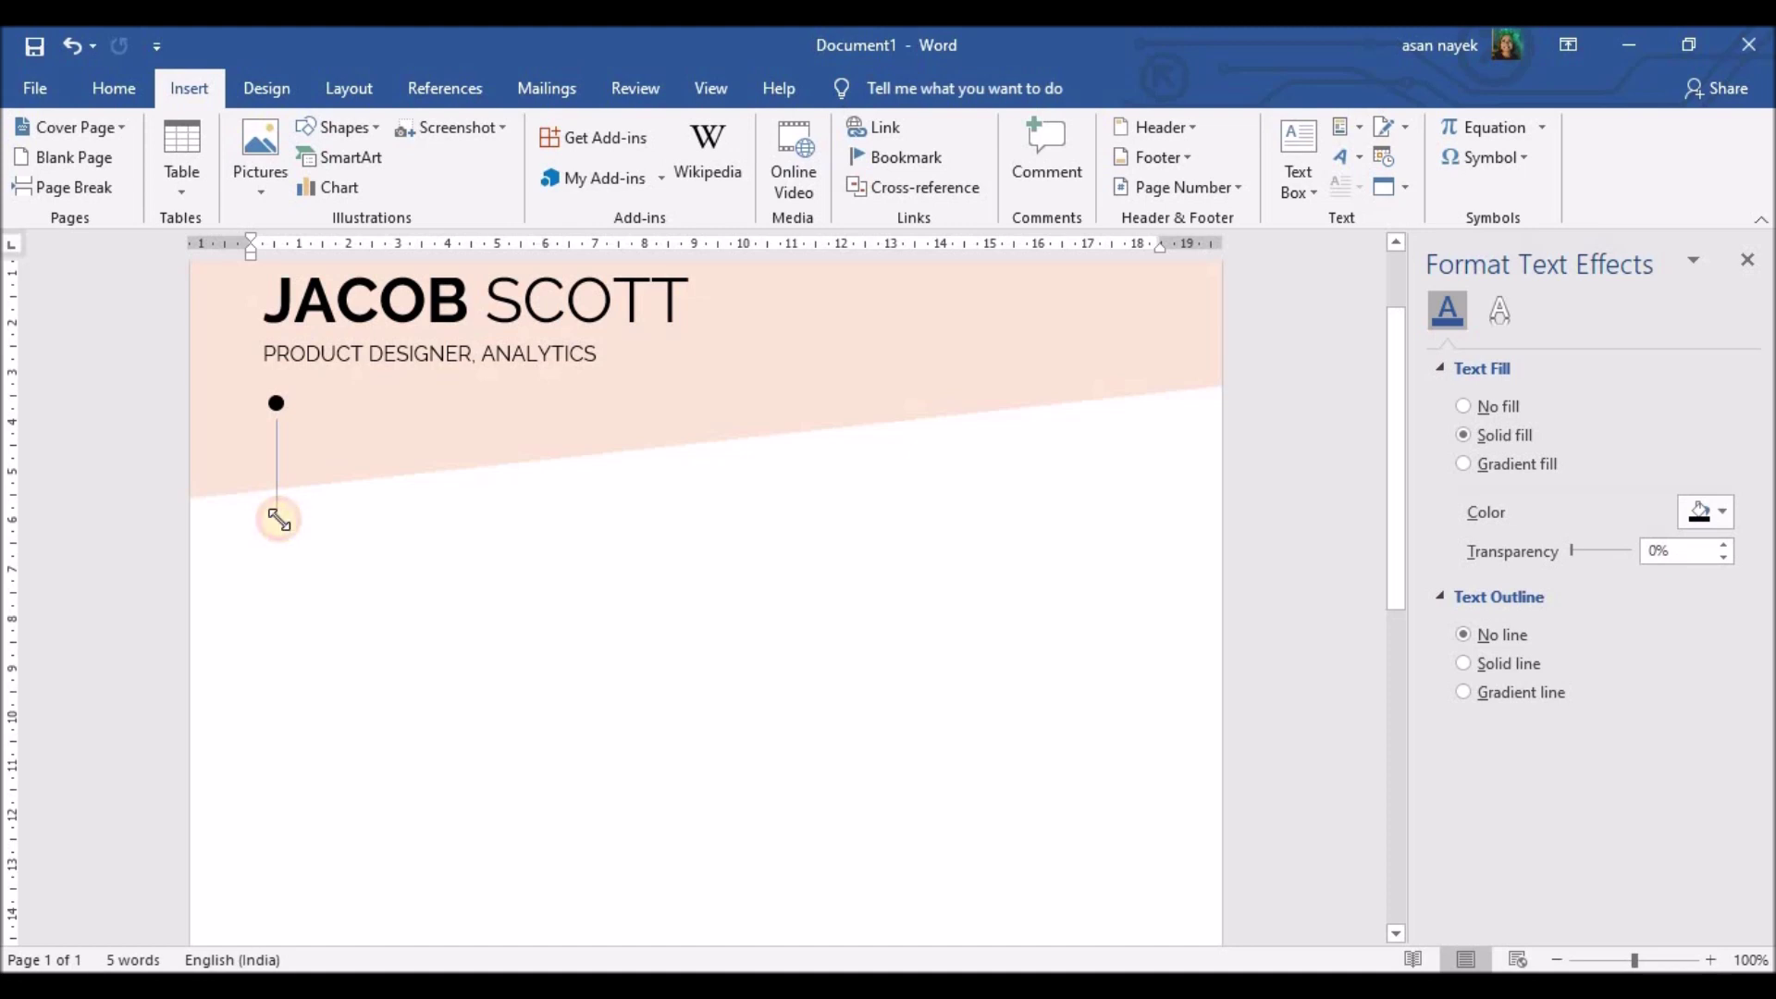
drag(278, 520, 277, 520)
- Choose Draw Text Box from the Insert tab's Text Box menu
click(218, 97)
click(1309, 205)
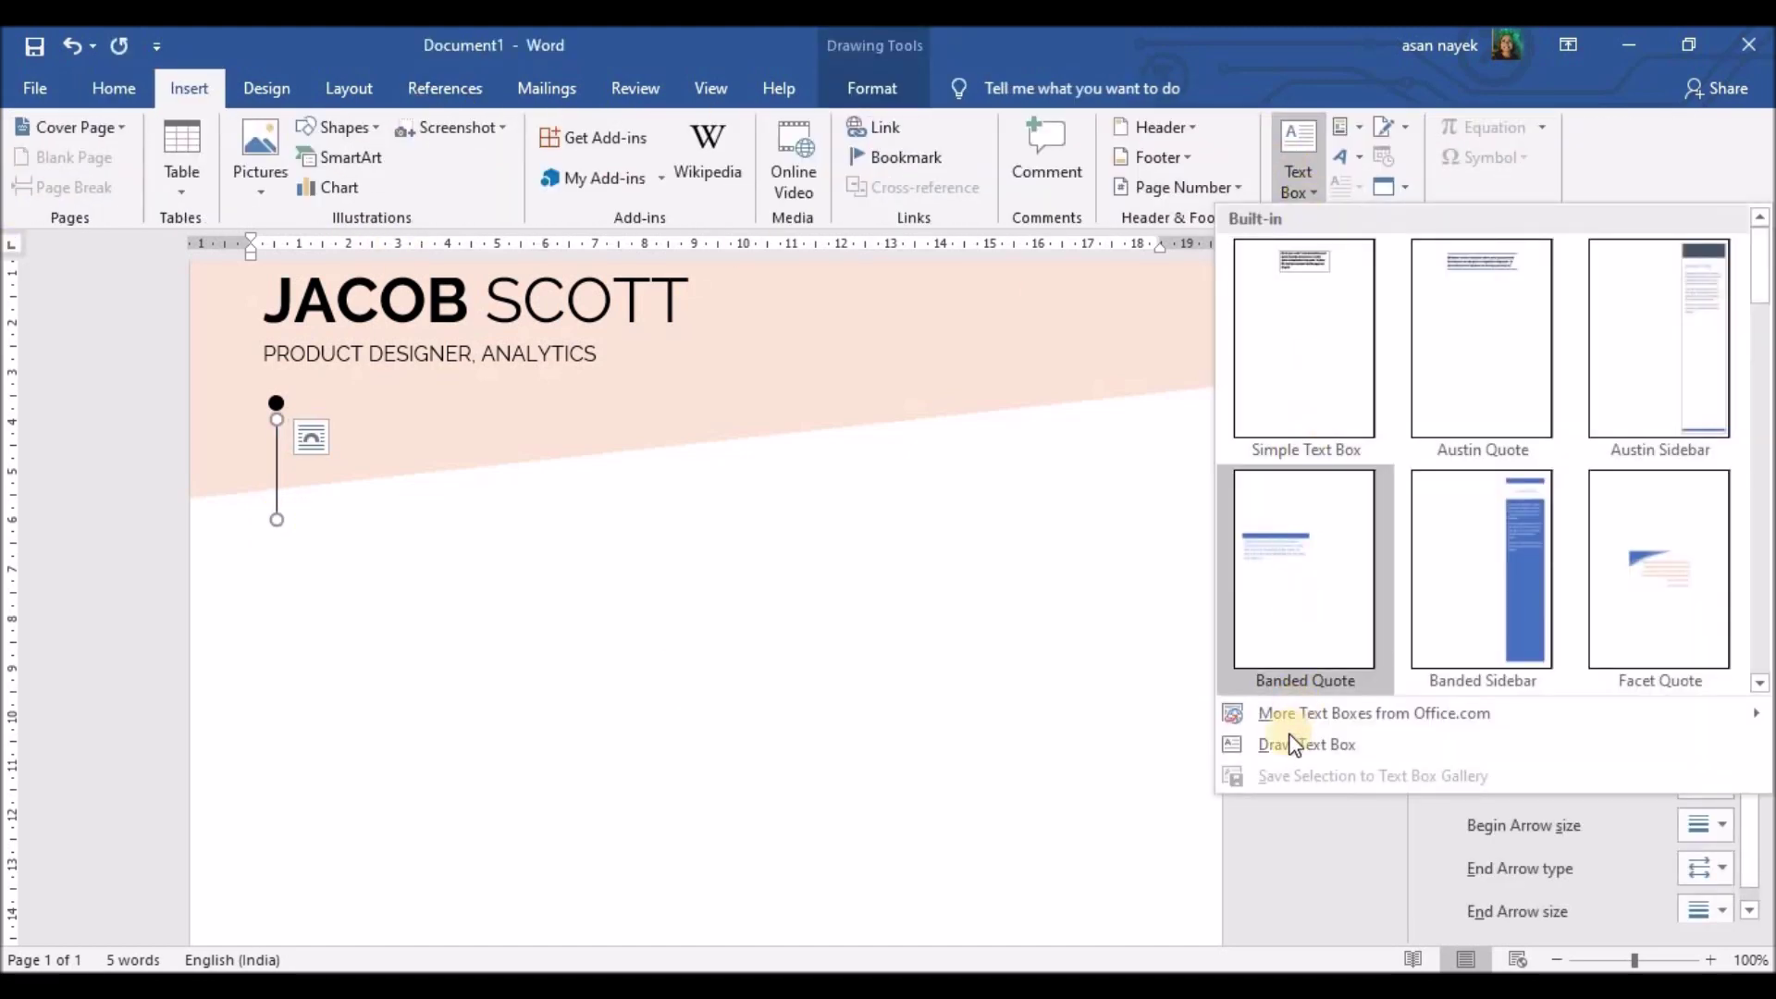
click(1283, 745)
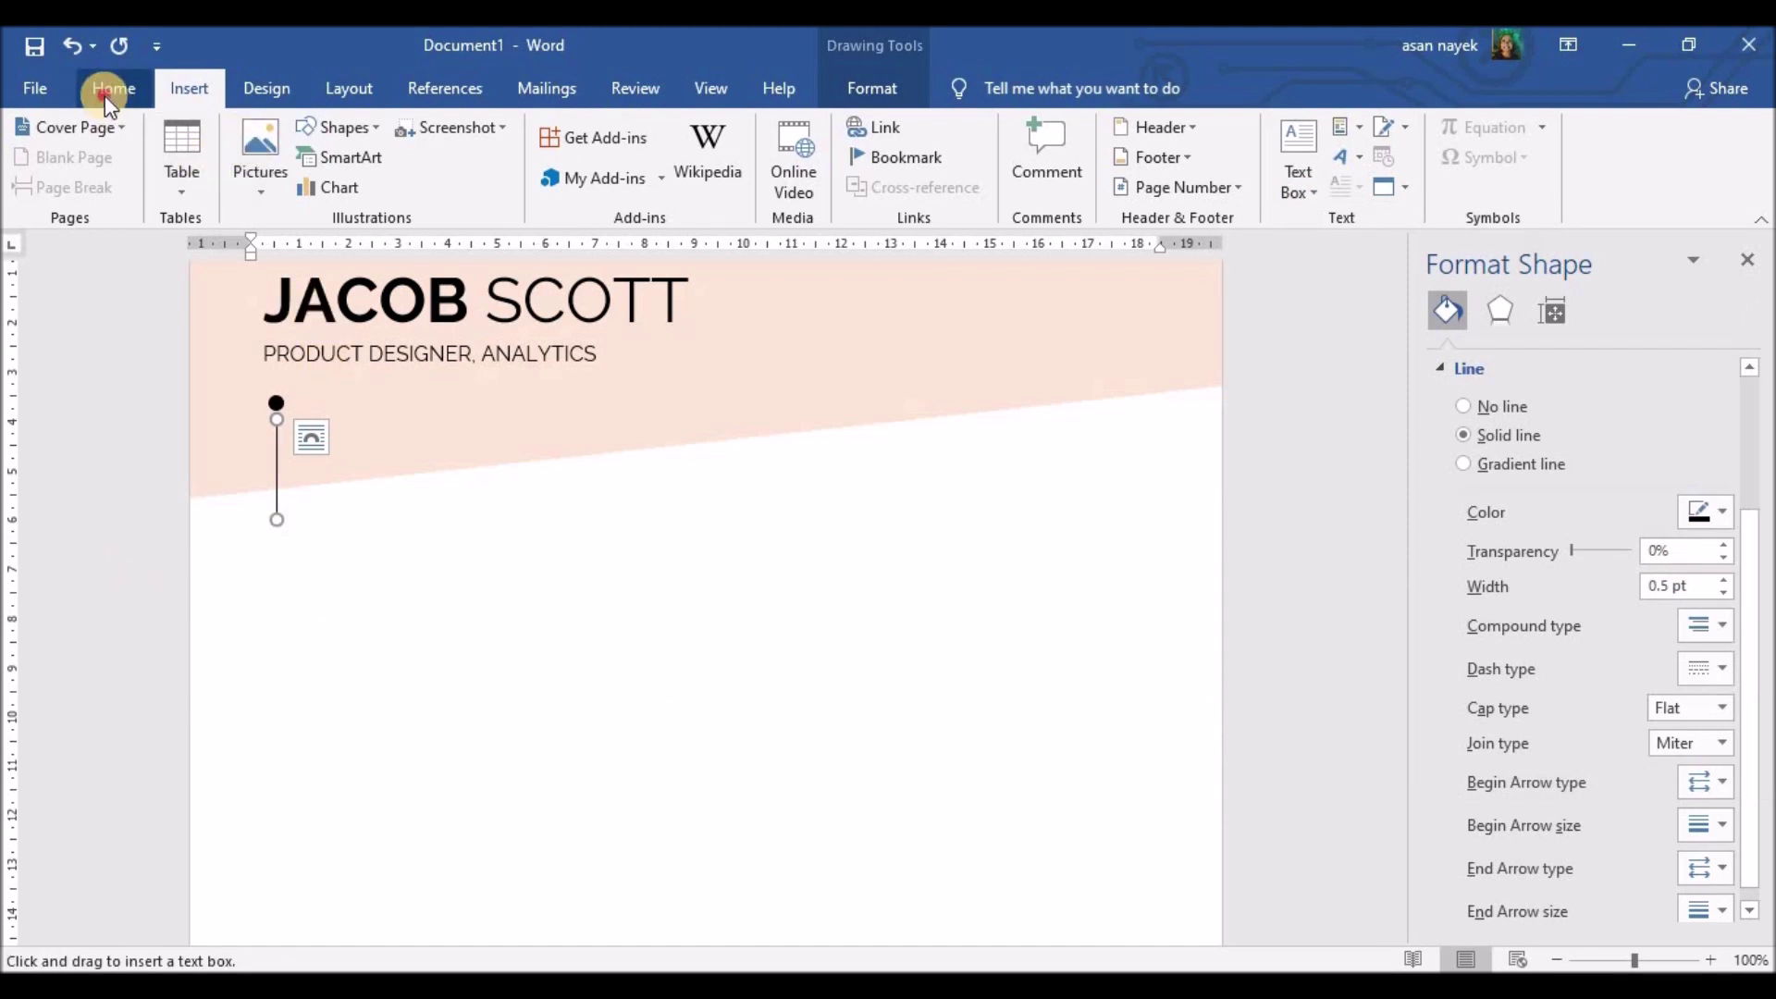
- Paste a copy of the subtitle box below the vertical line and start retyping its text
click(111, 88)
click(294, 350)
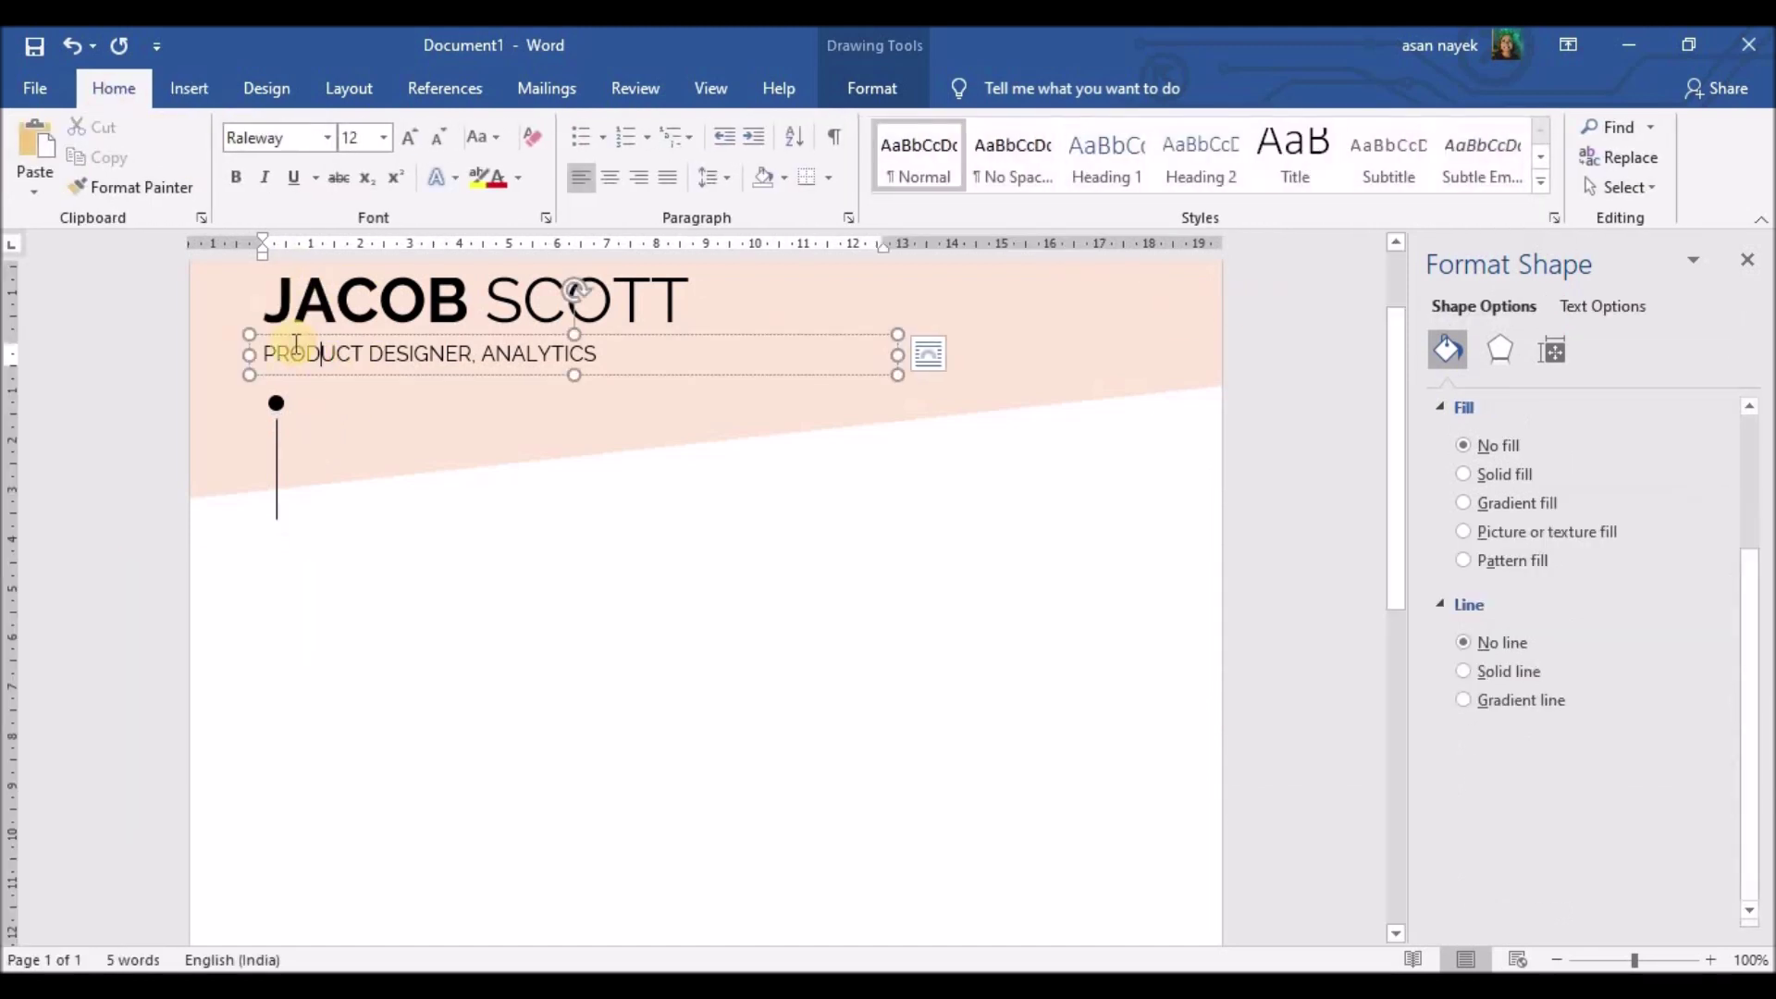
key(ctrl+c)
key(ctrl+v)
drag(341, 360, 339, 521)
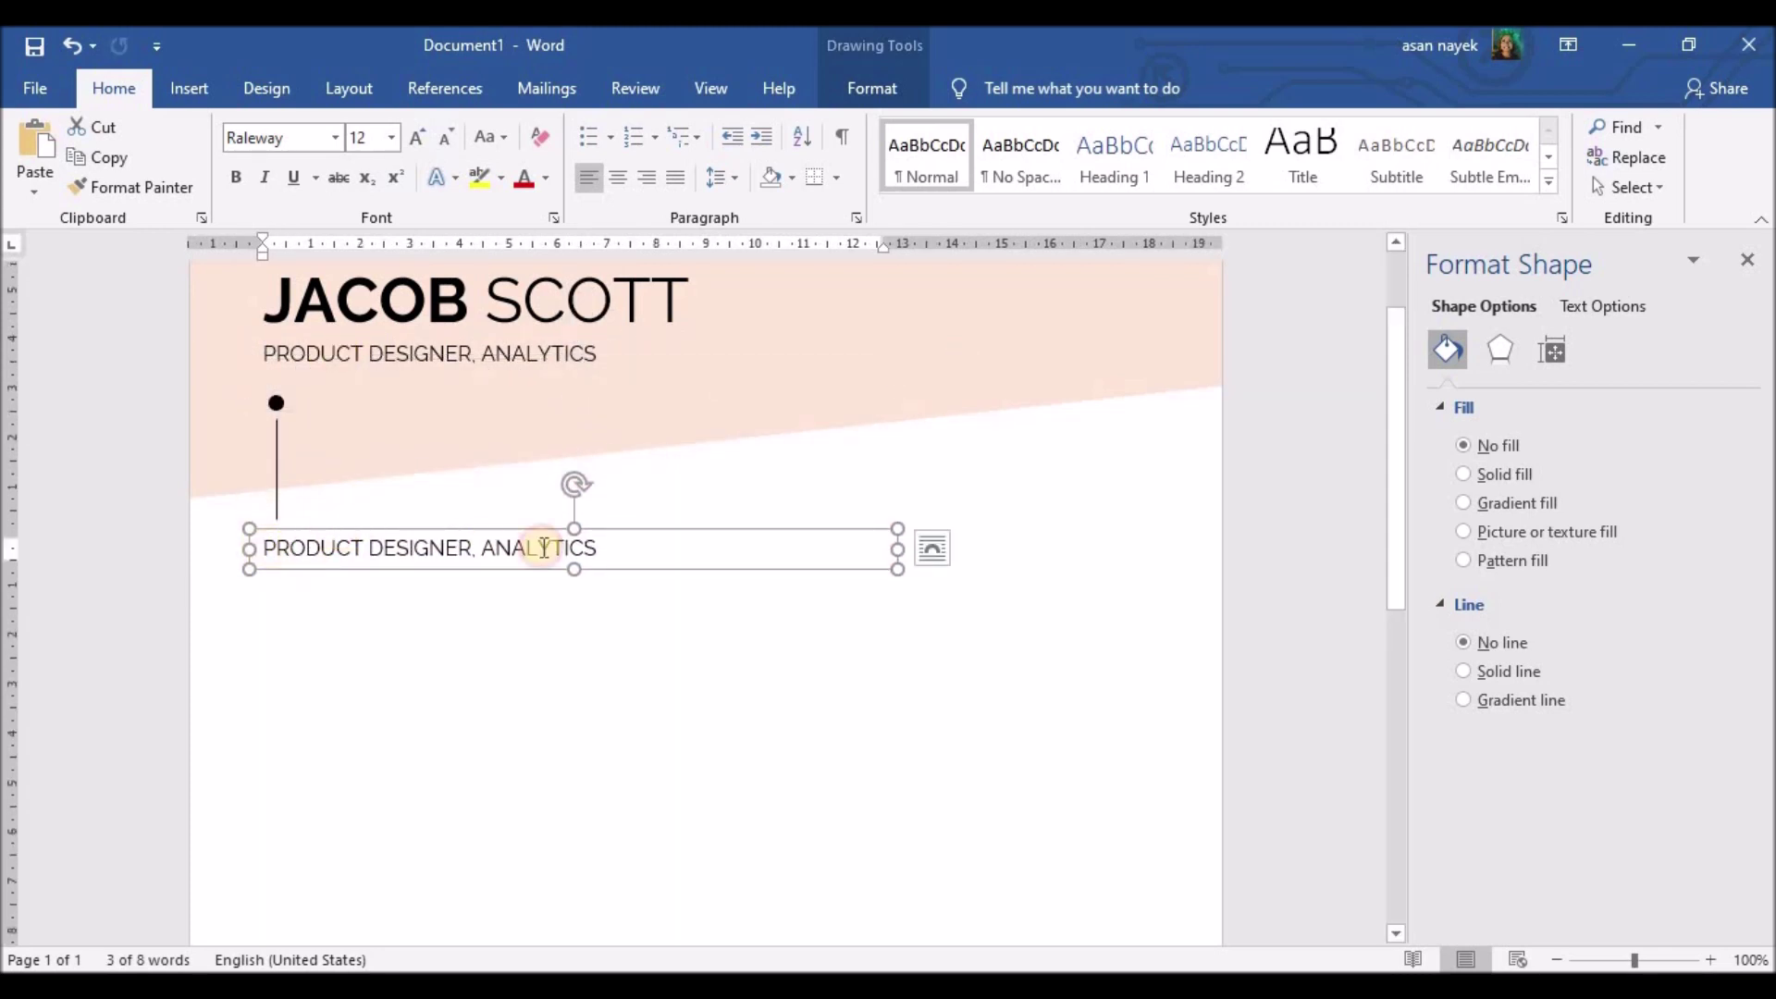
drag(263, 548, 612, 550)
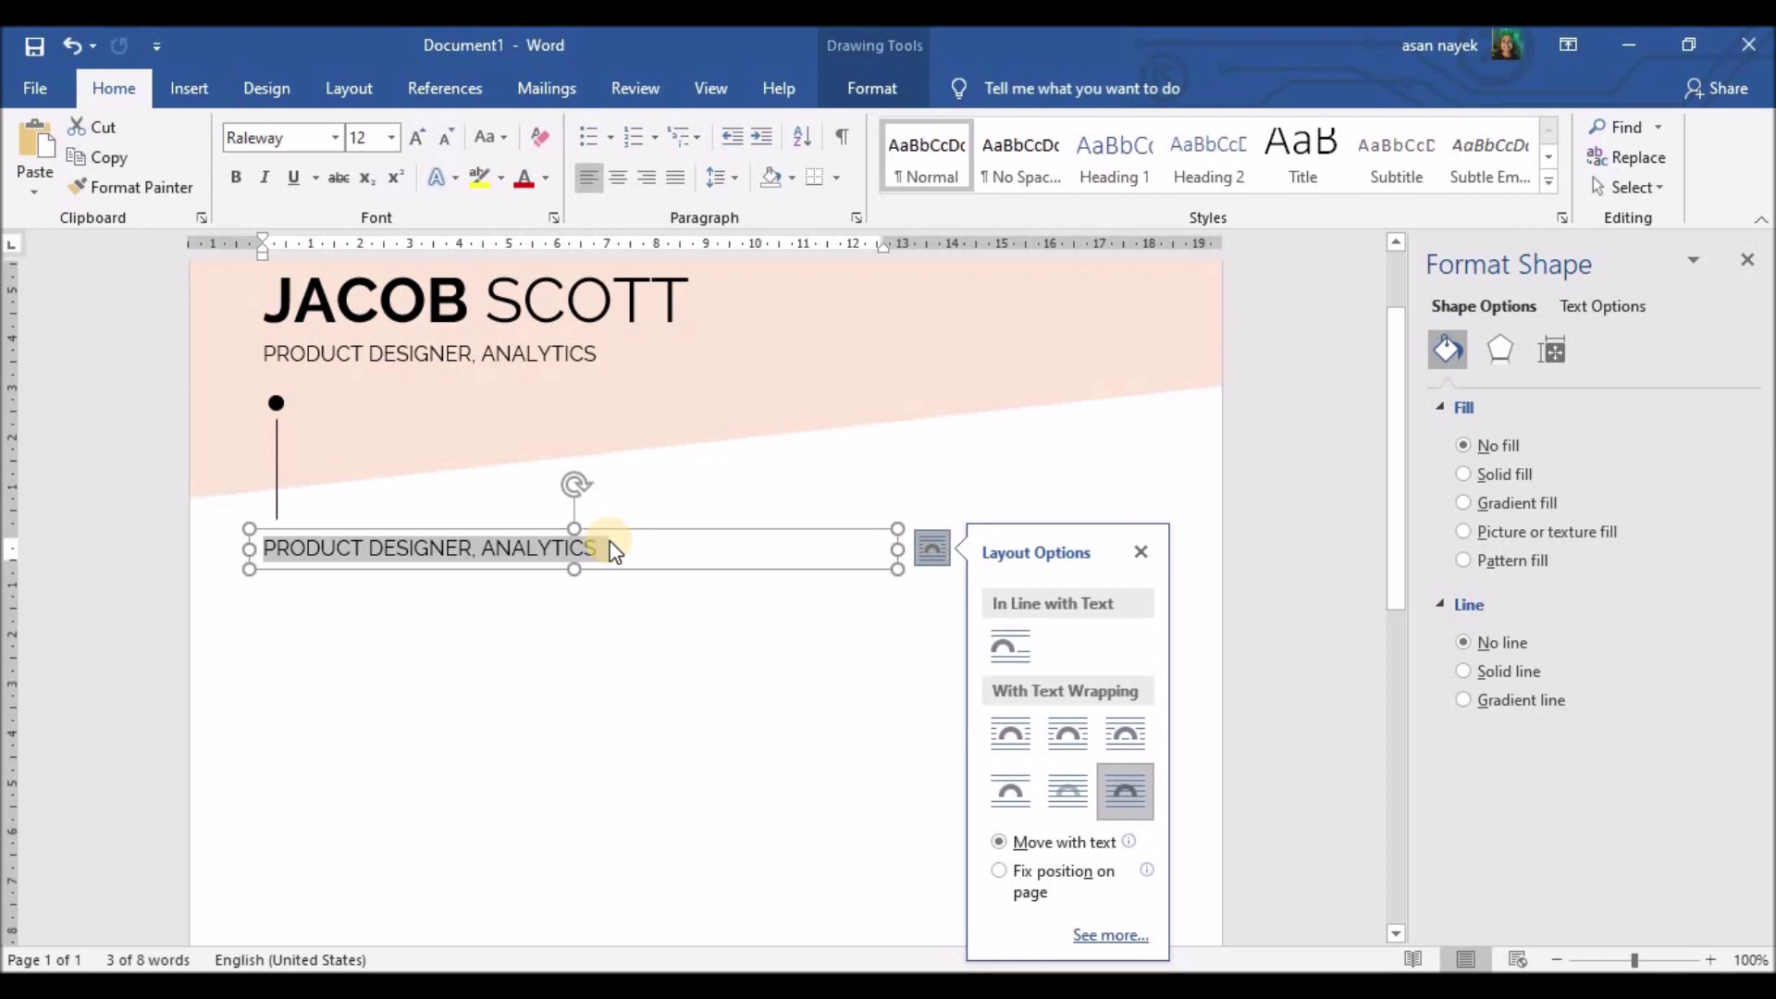
drag(610, 551, 265, 548)
text(AWARDS)
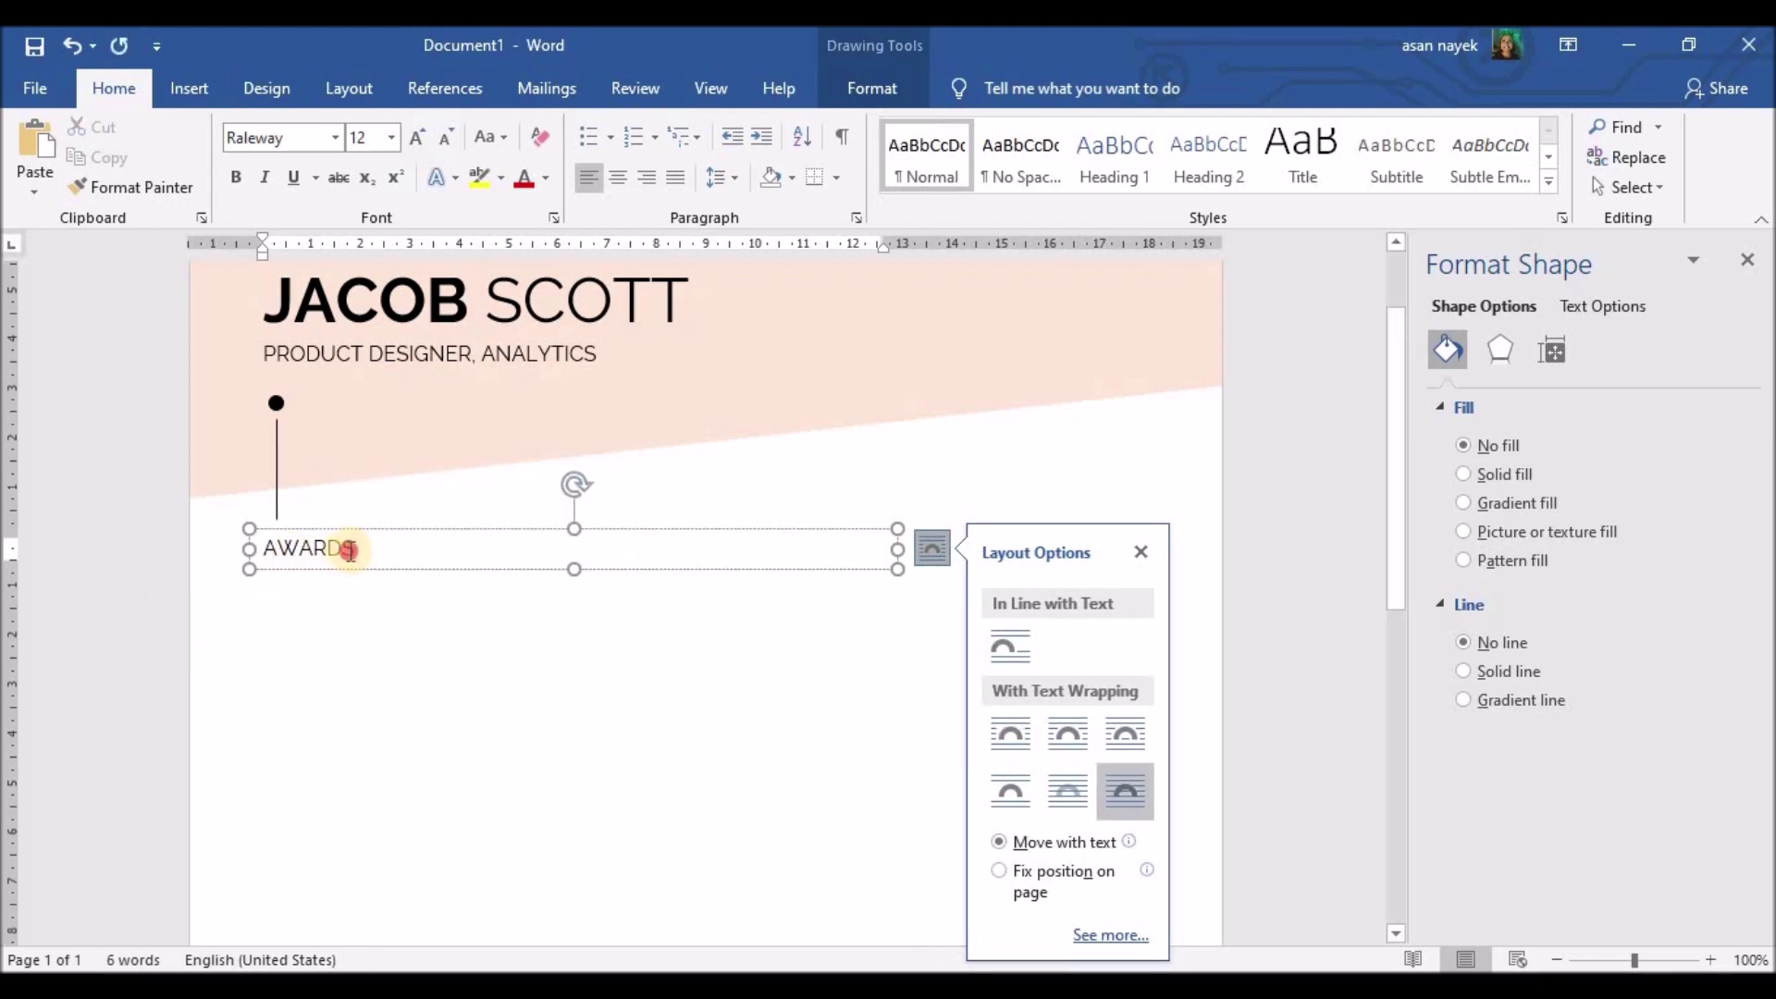
- Make the AWARD heading bold, larger, and letter-spaced
drag(351, 548, 264, 547)
click(235, 176)
click(416, 138)
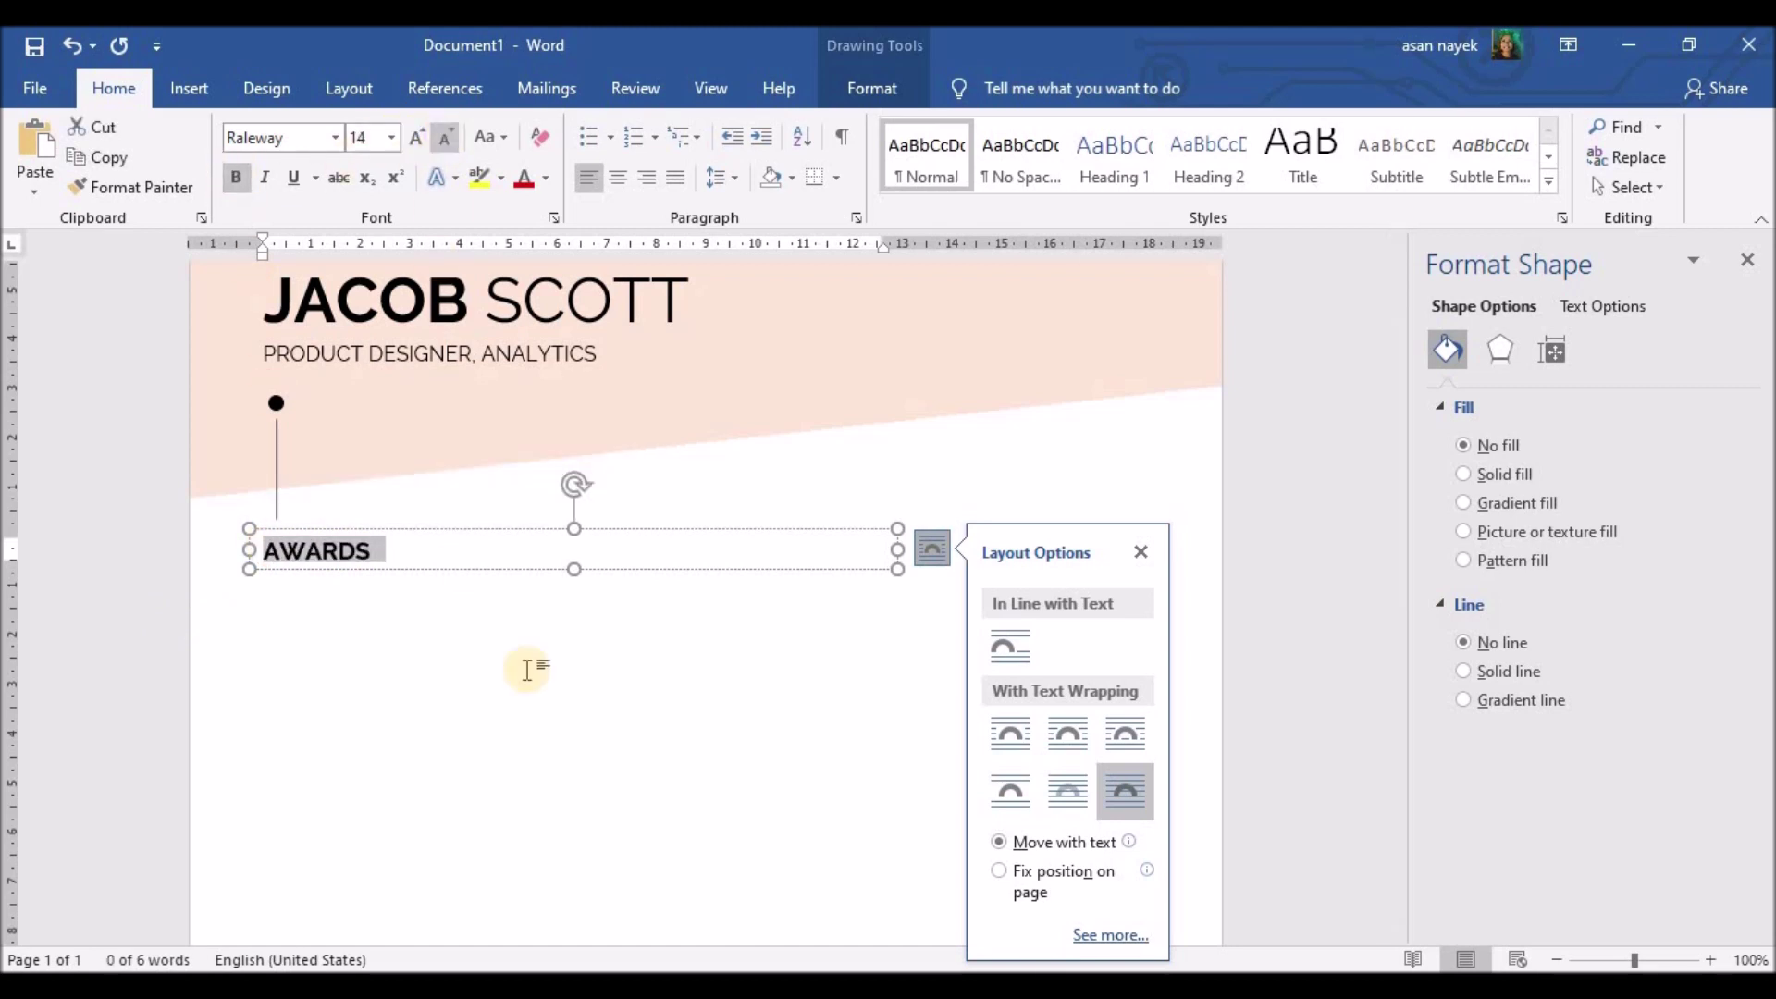
click(292, 578)
click(281, 551)
click(313, 551)
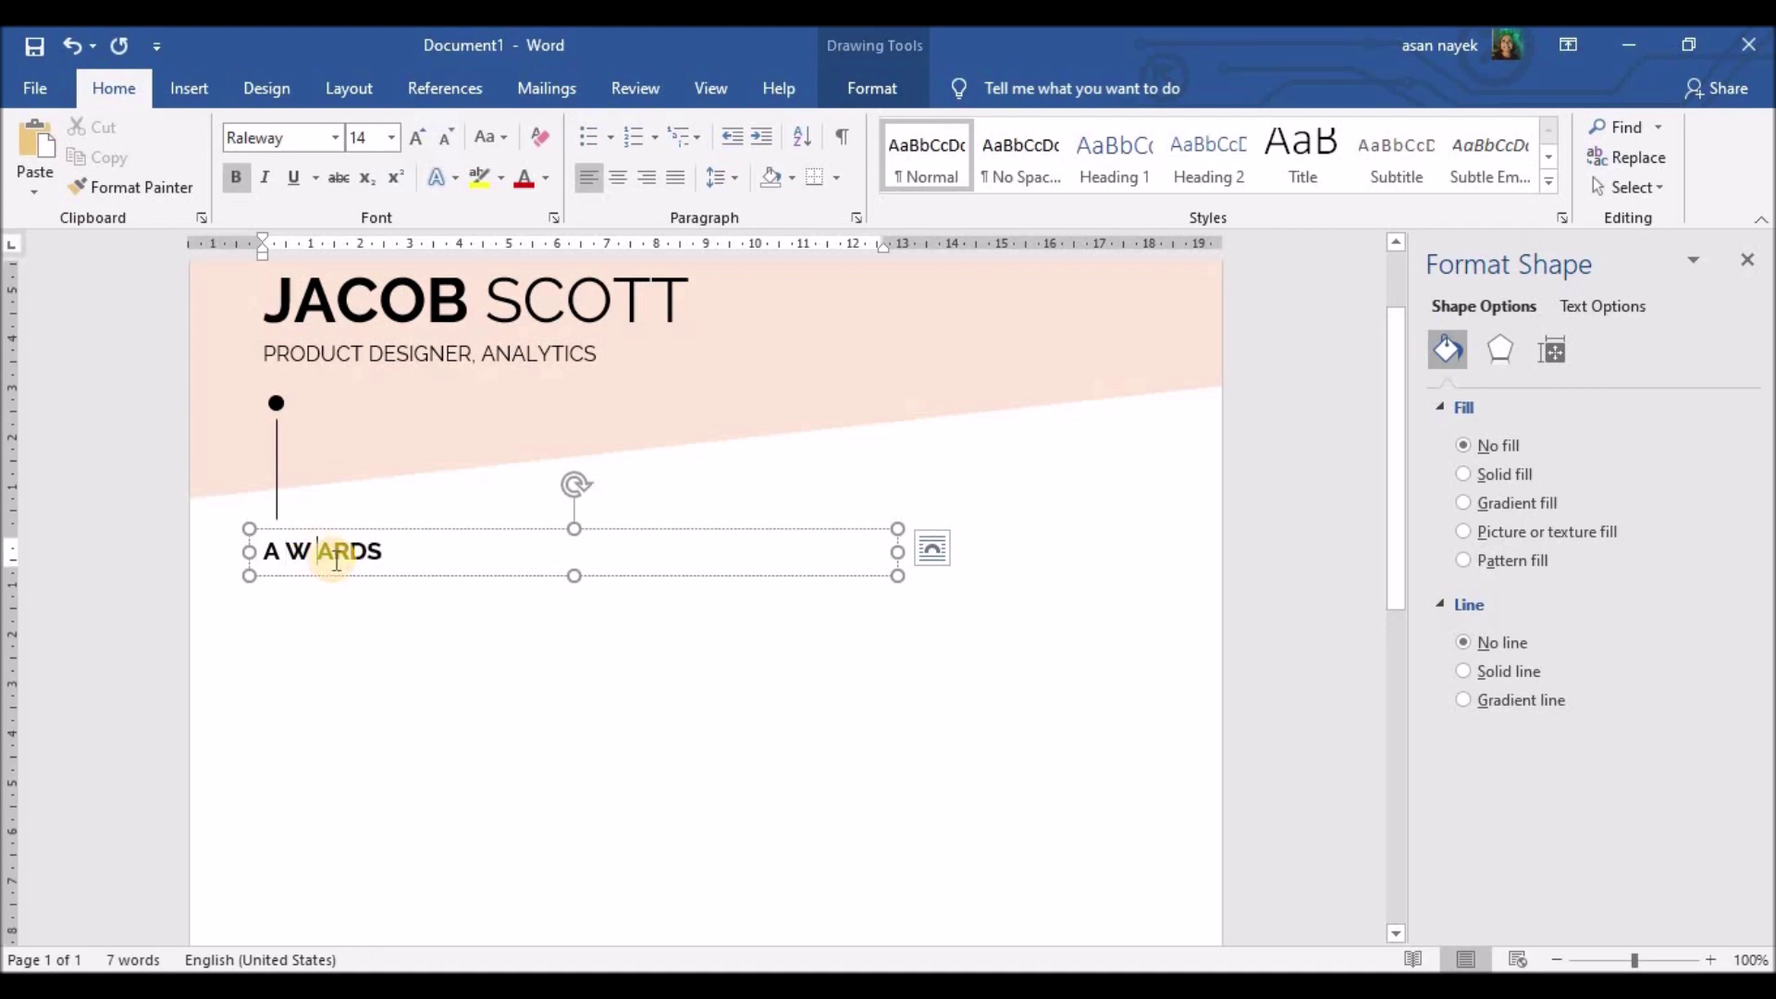
click(360, 552)
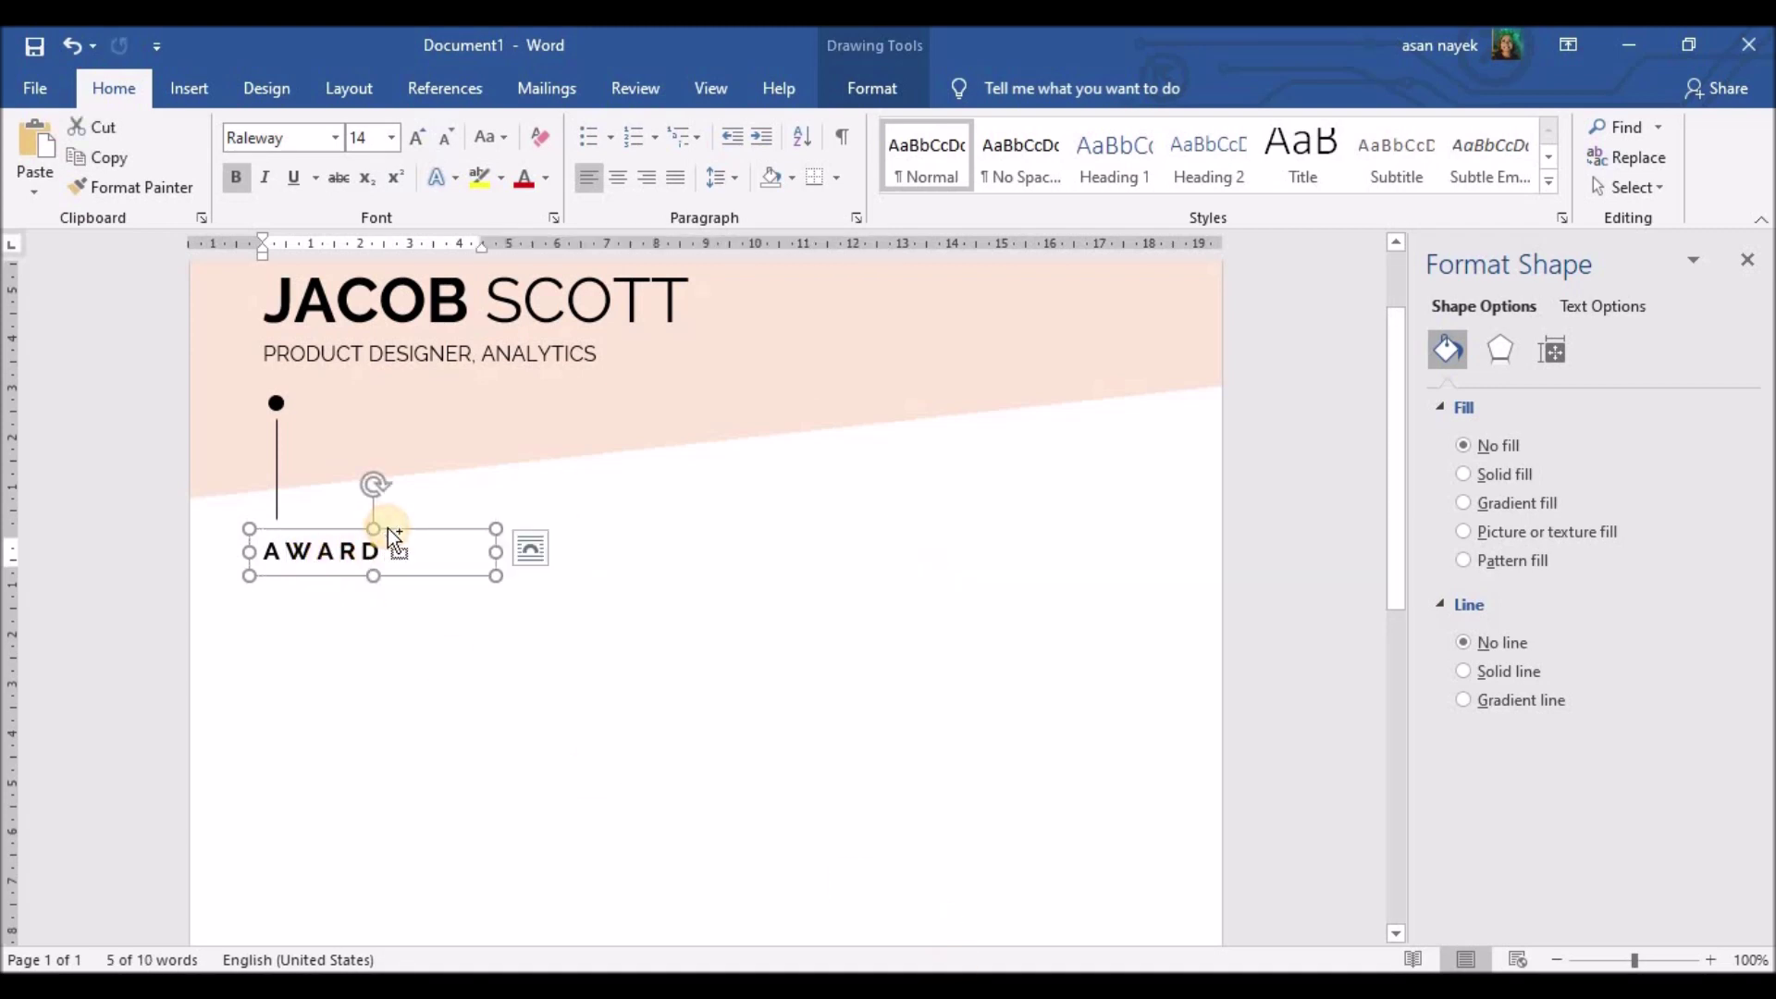
- Copy the AWARD heading to the right and retype it as EXPERIENCE
mouse_move(395, 536)
mouse_down()
mouse_move(456, 552)
mouse_move(527, 532)
mouse_move(430, 529)
mouse_up()
key(ctrl+z)
key(ctrl+z)
click(705, 550)
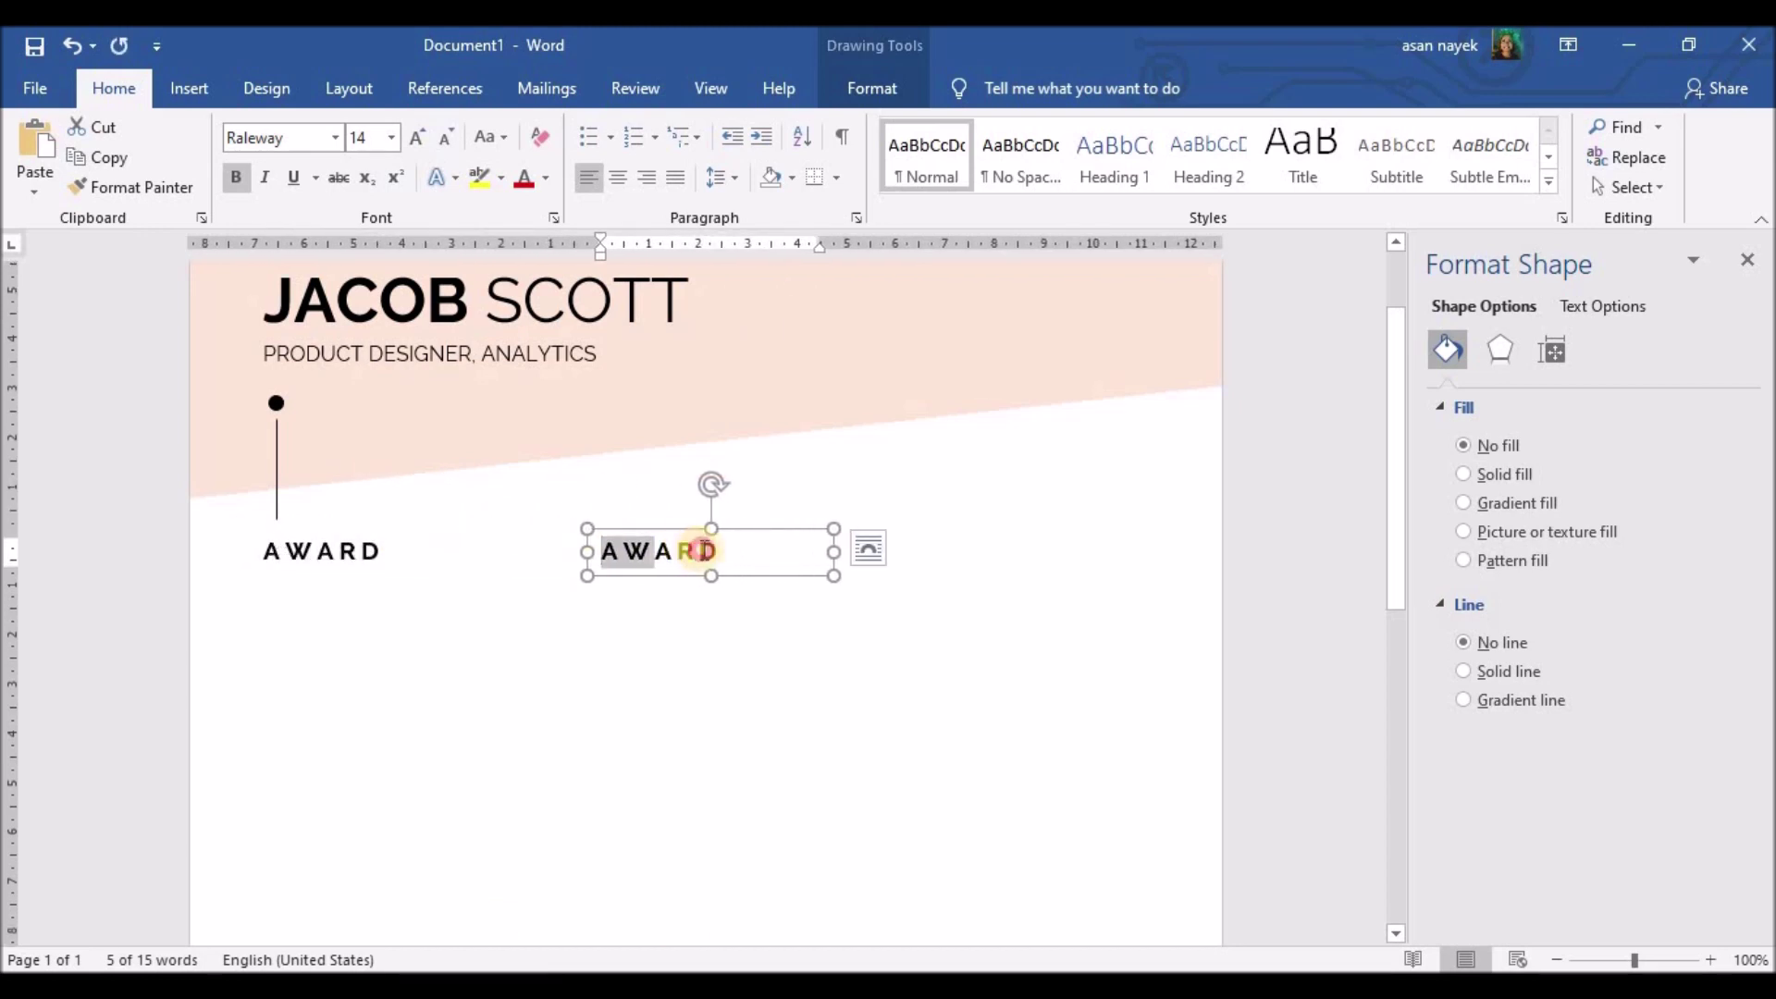
text(e)
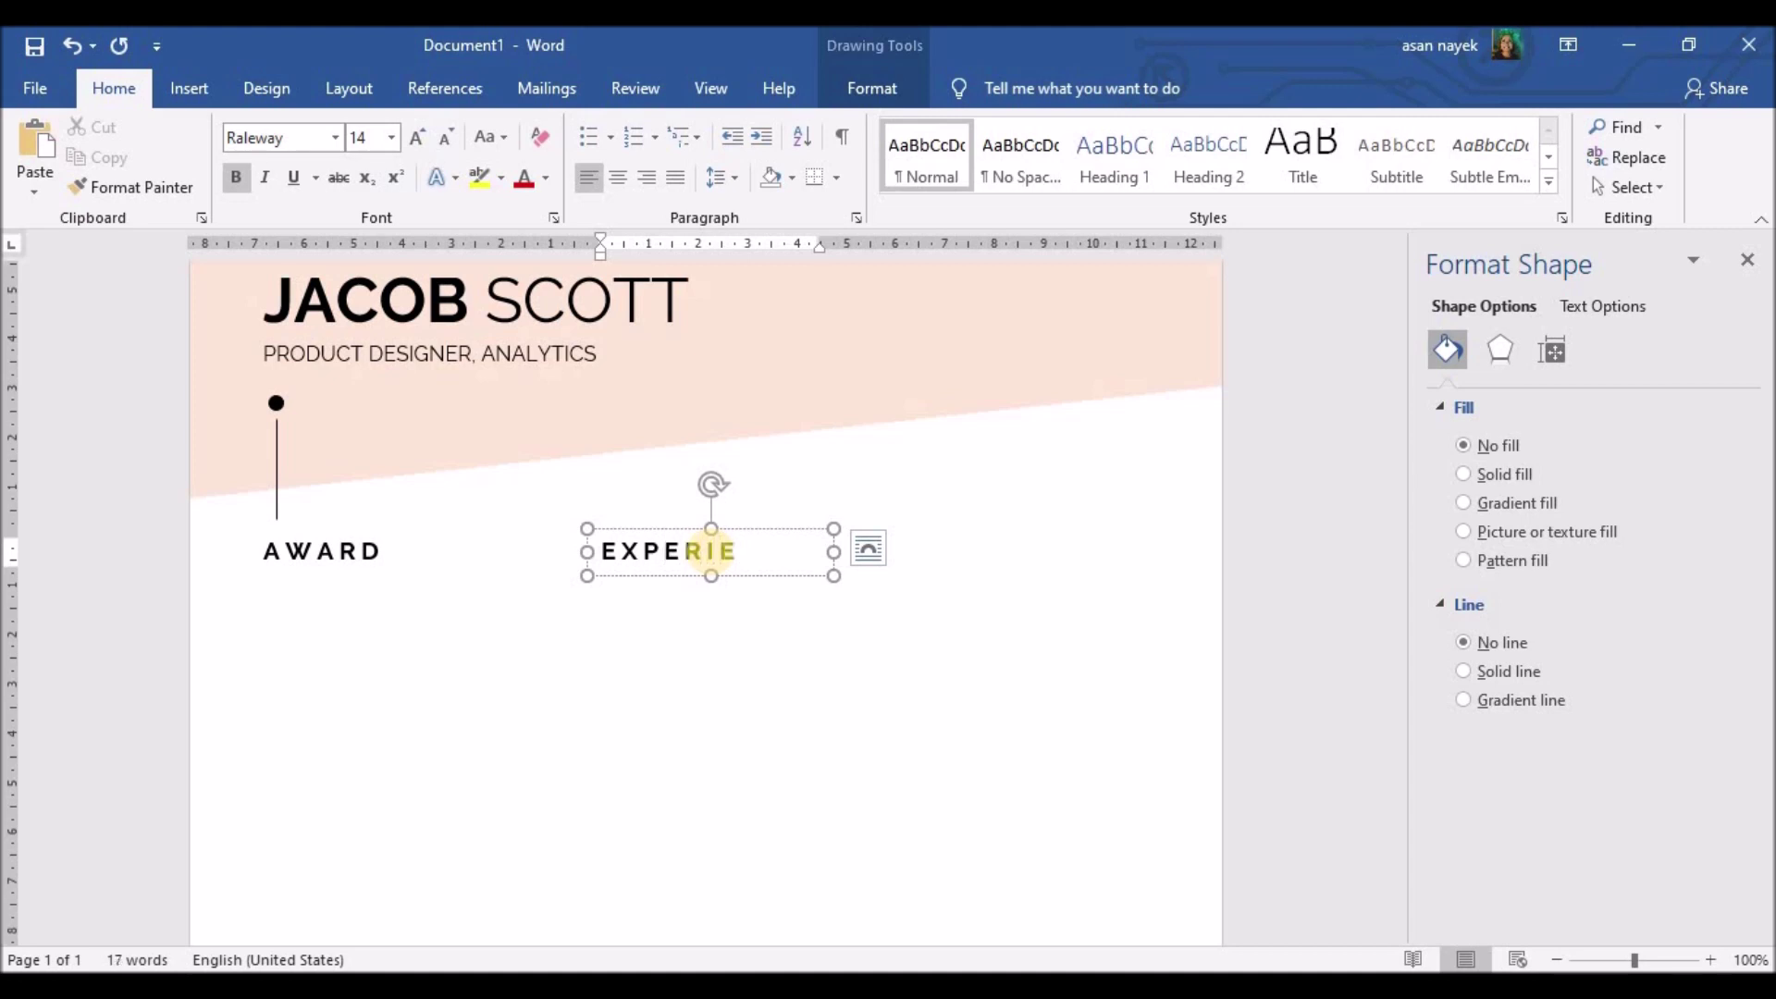
scroll(674, 595, down, 3)
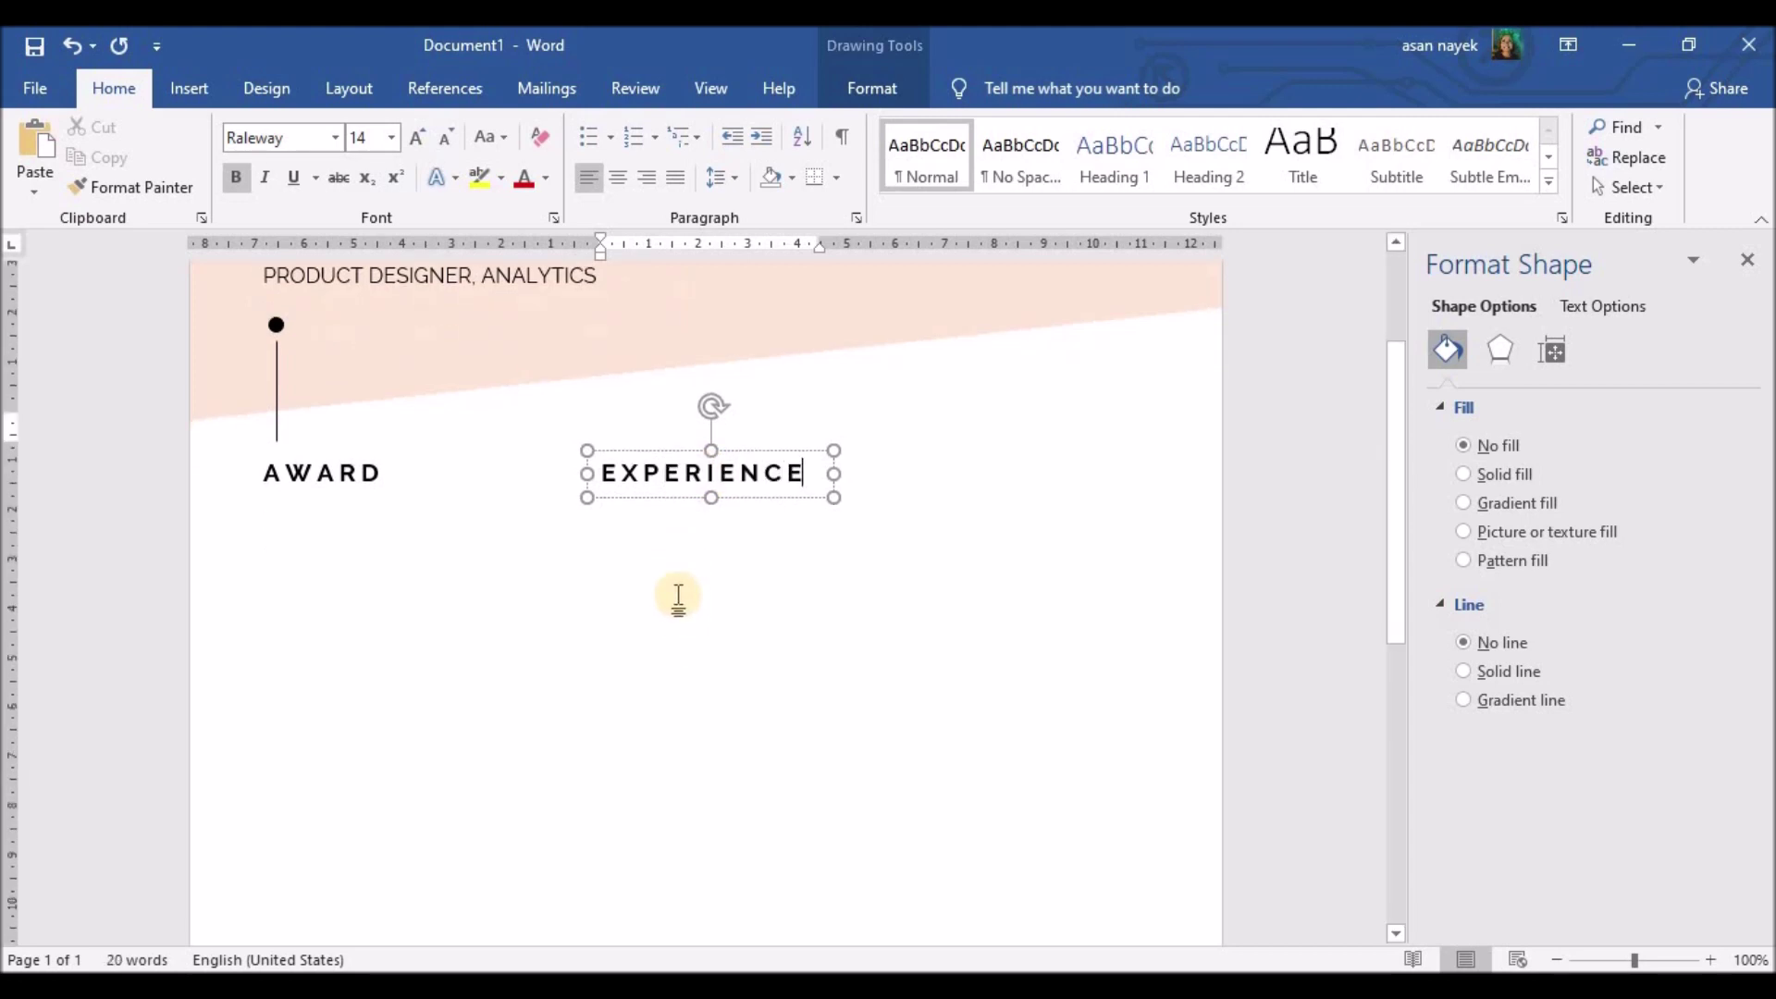
- Add a 12 pt grey 'UX DESIGNER' line beneath the AWARD heading
click(324, 407)
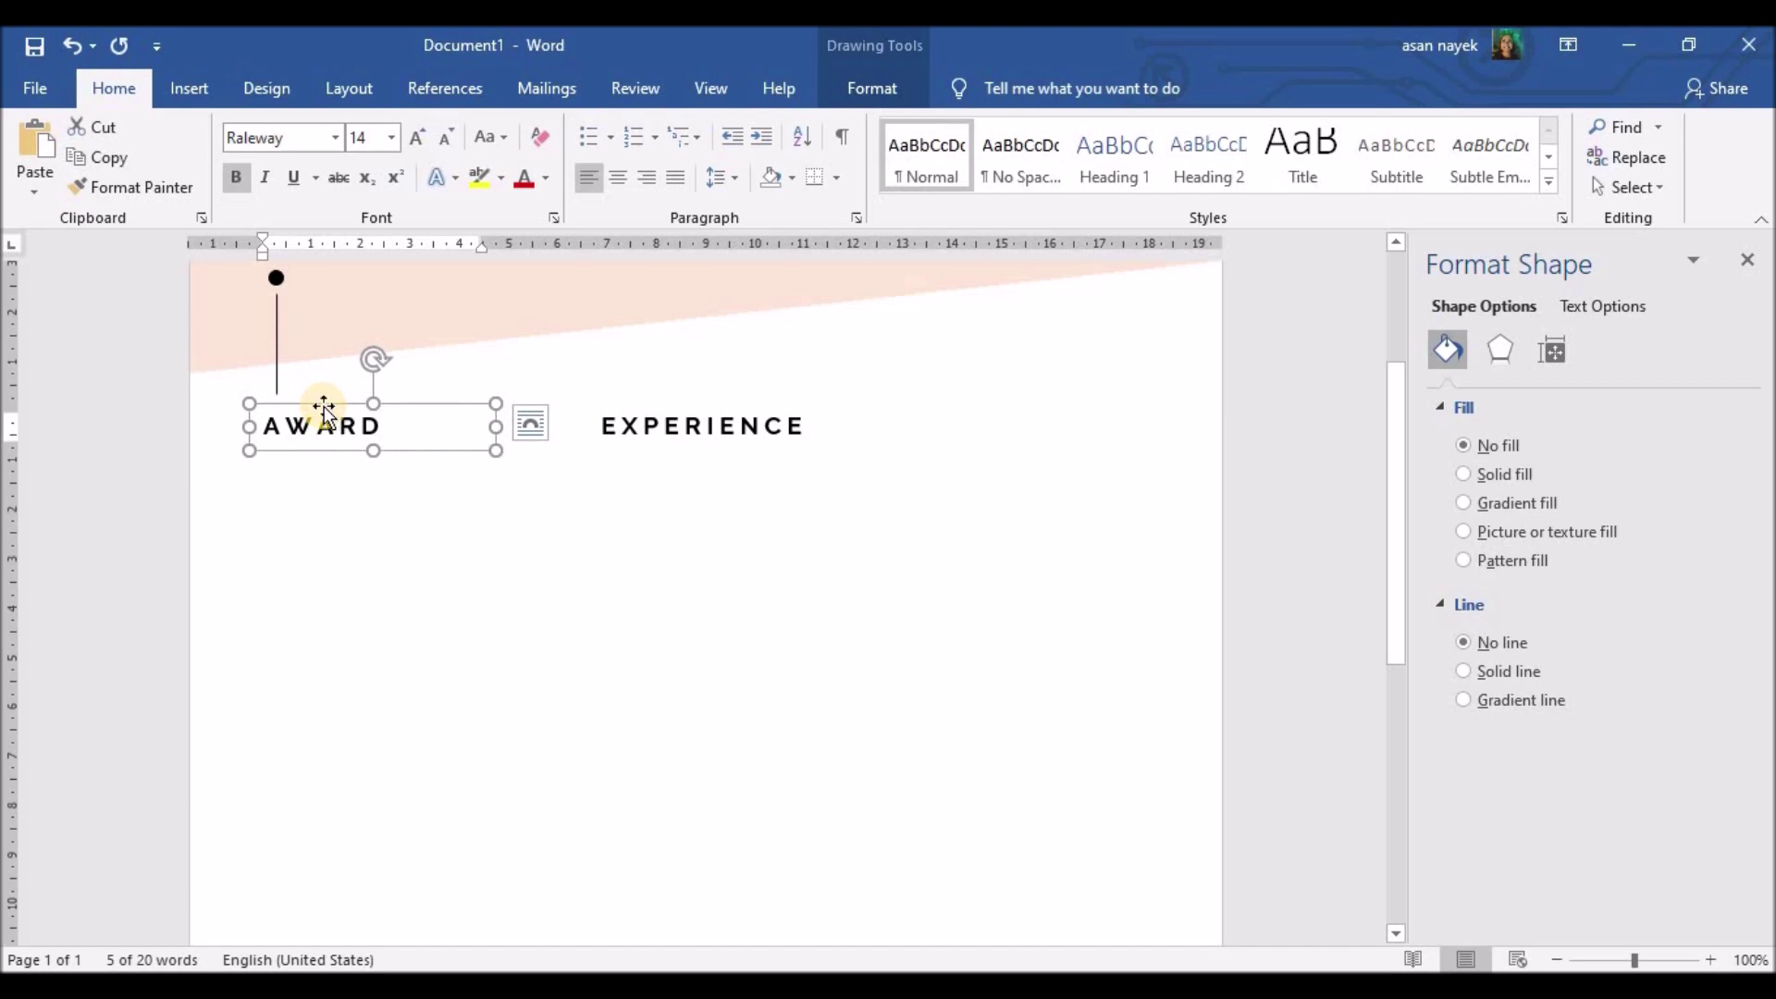
key(ctrl+v)
drag(305, 444, 306, 463)
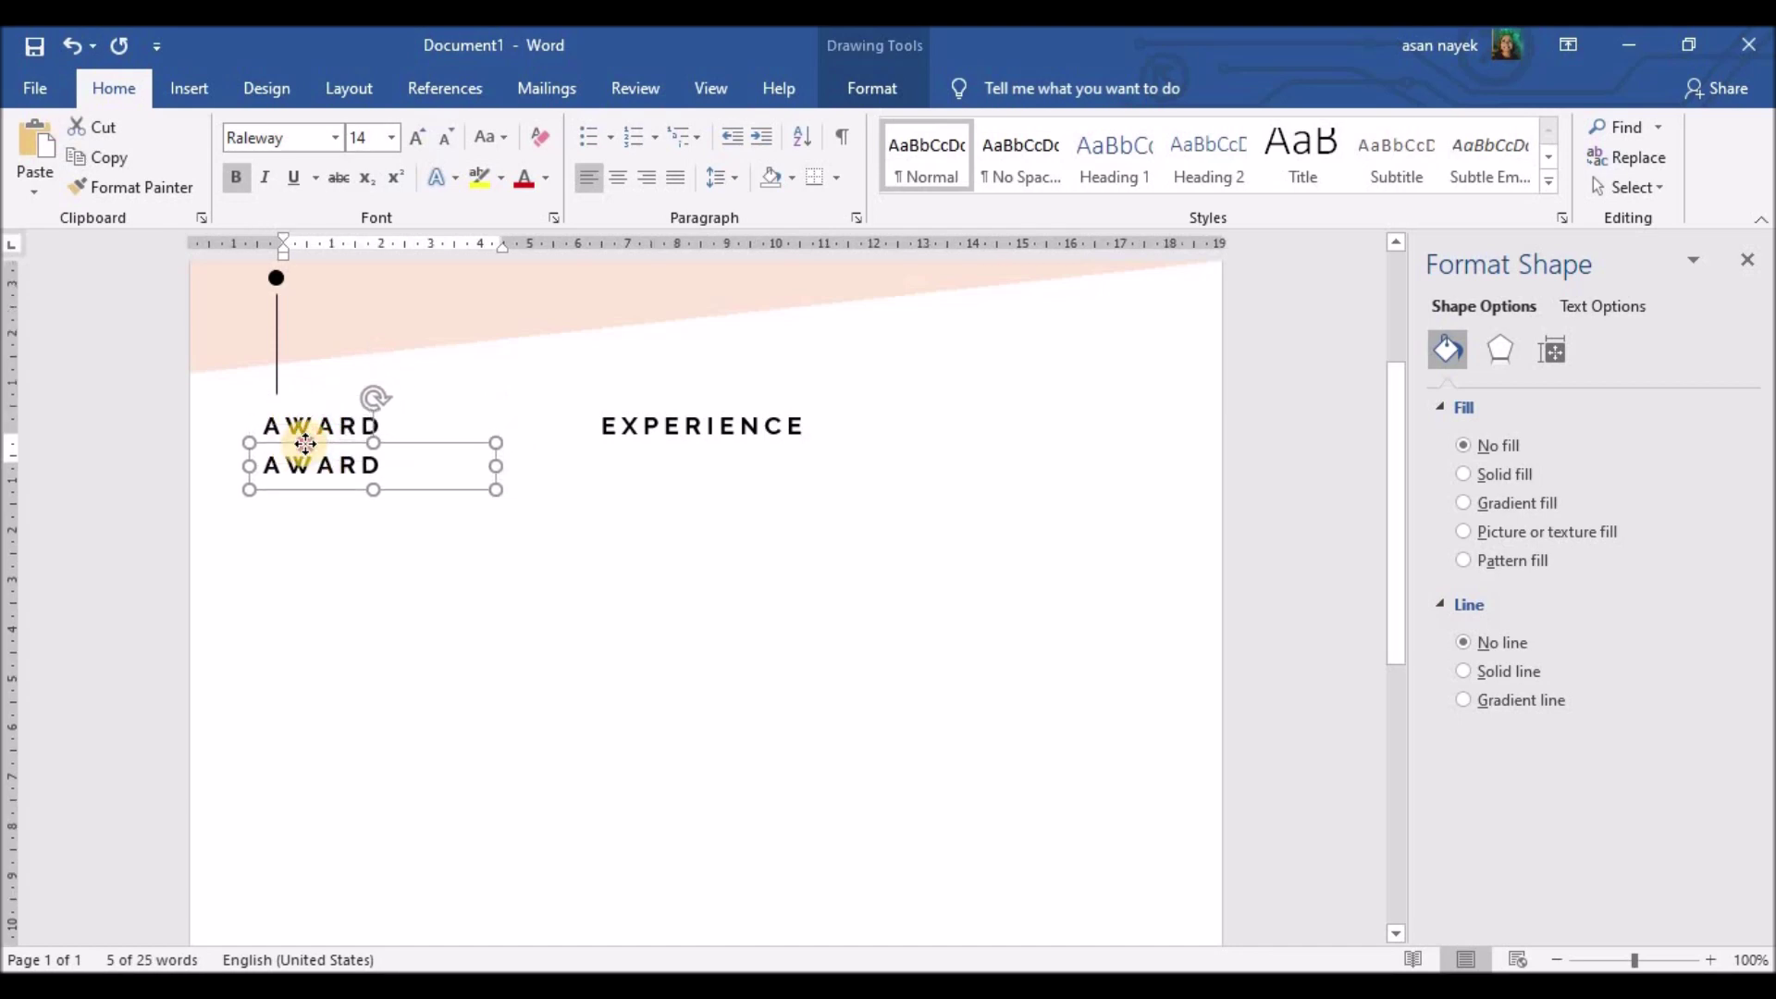
double_click(396, 463)
text(UX DESIGNER)
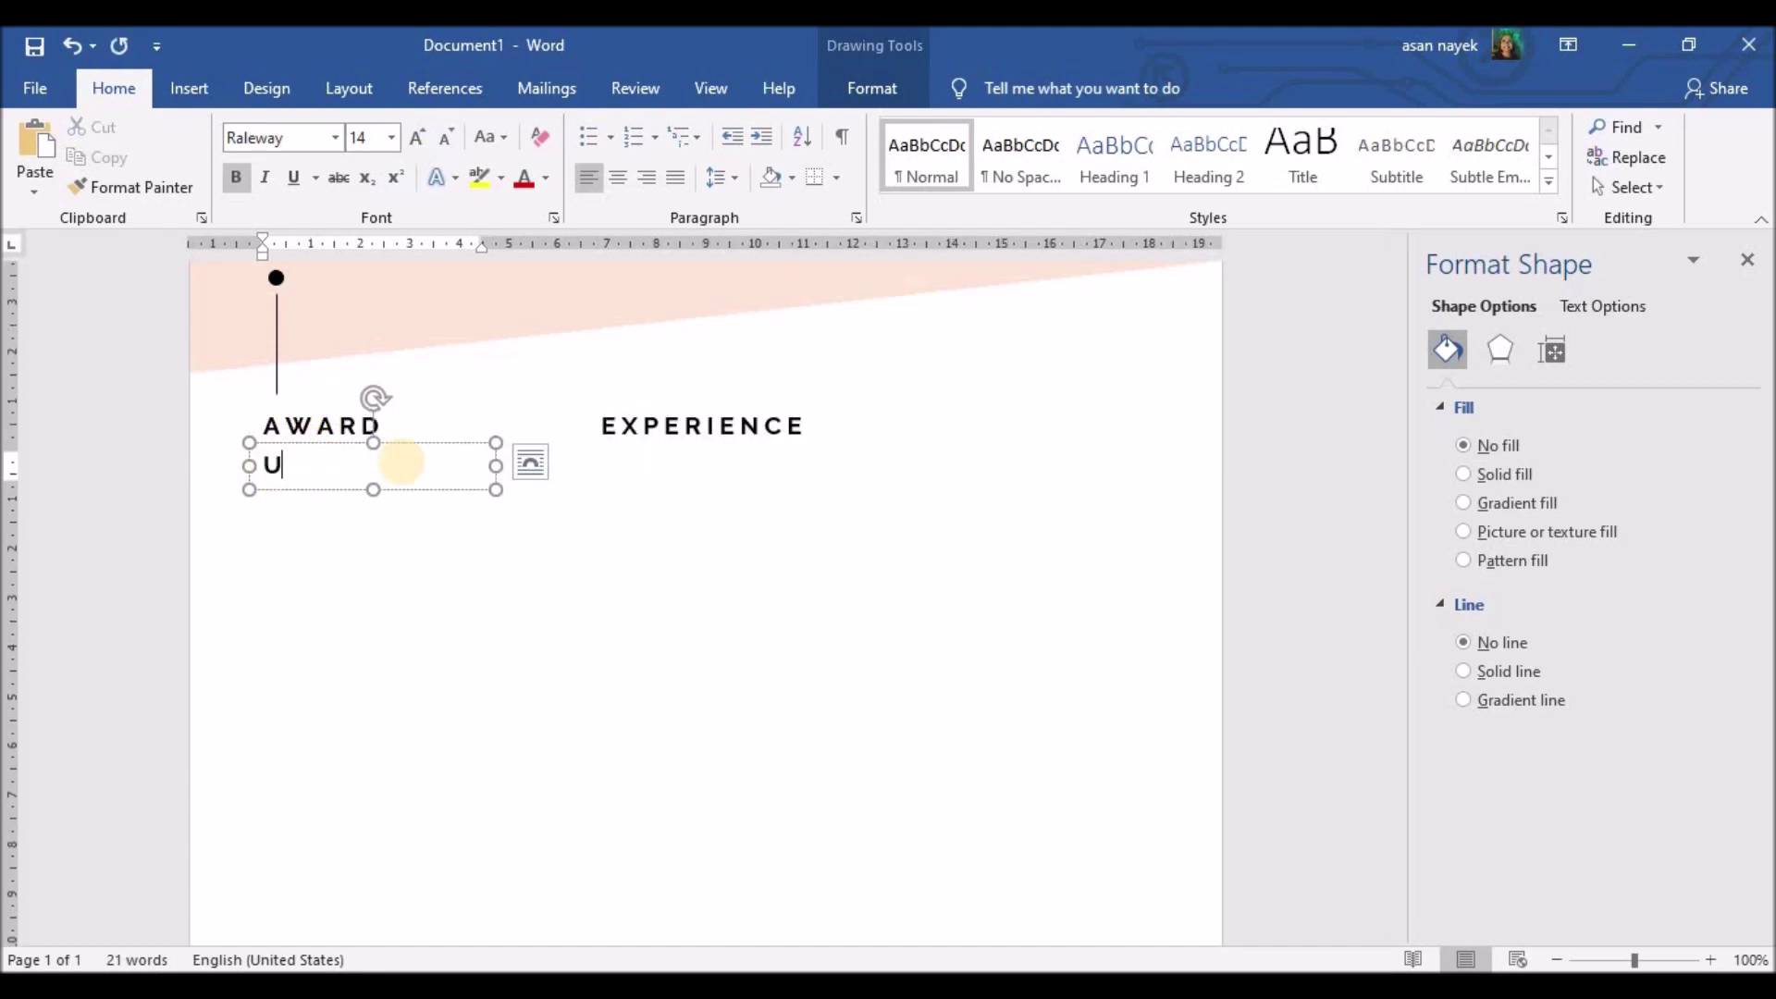
triple_click(268, 465)
click(444, 140)
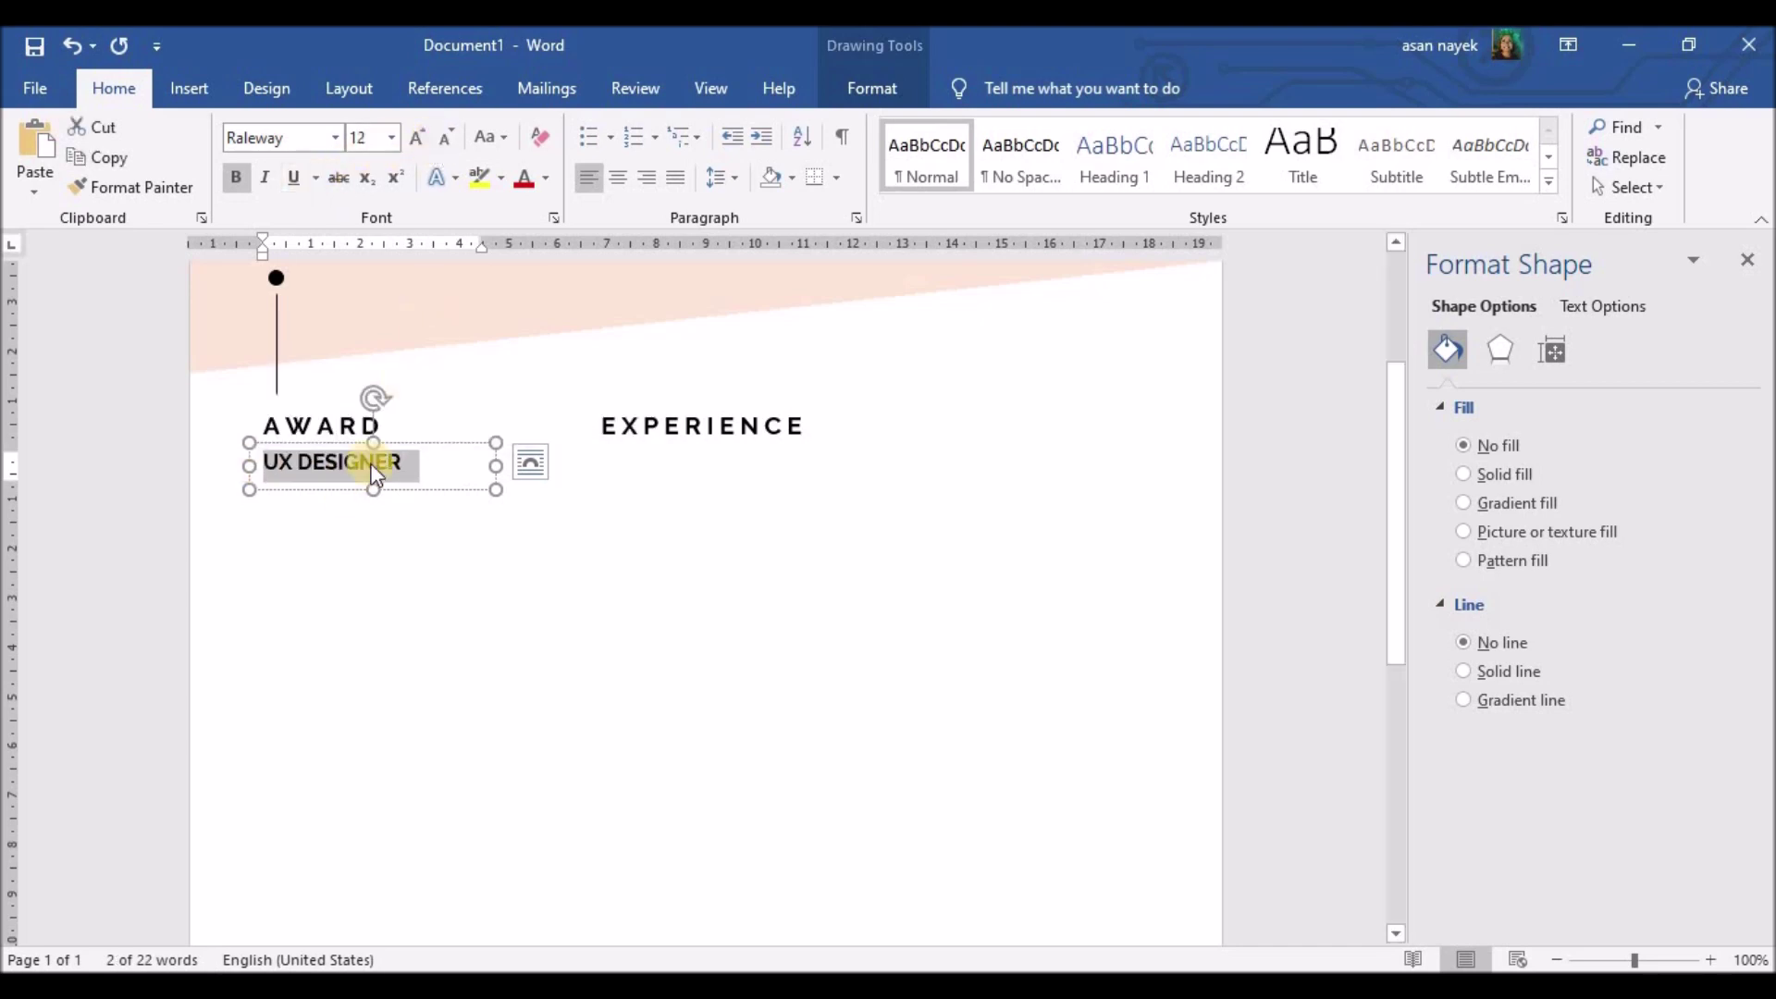
drag(373, 442, 374, 449)
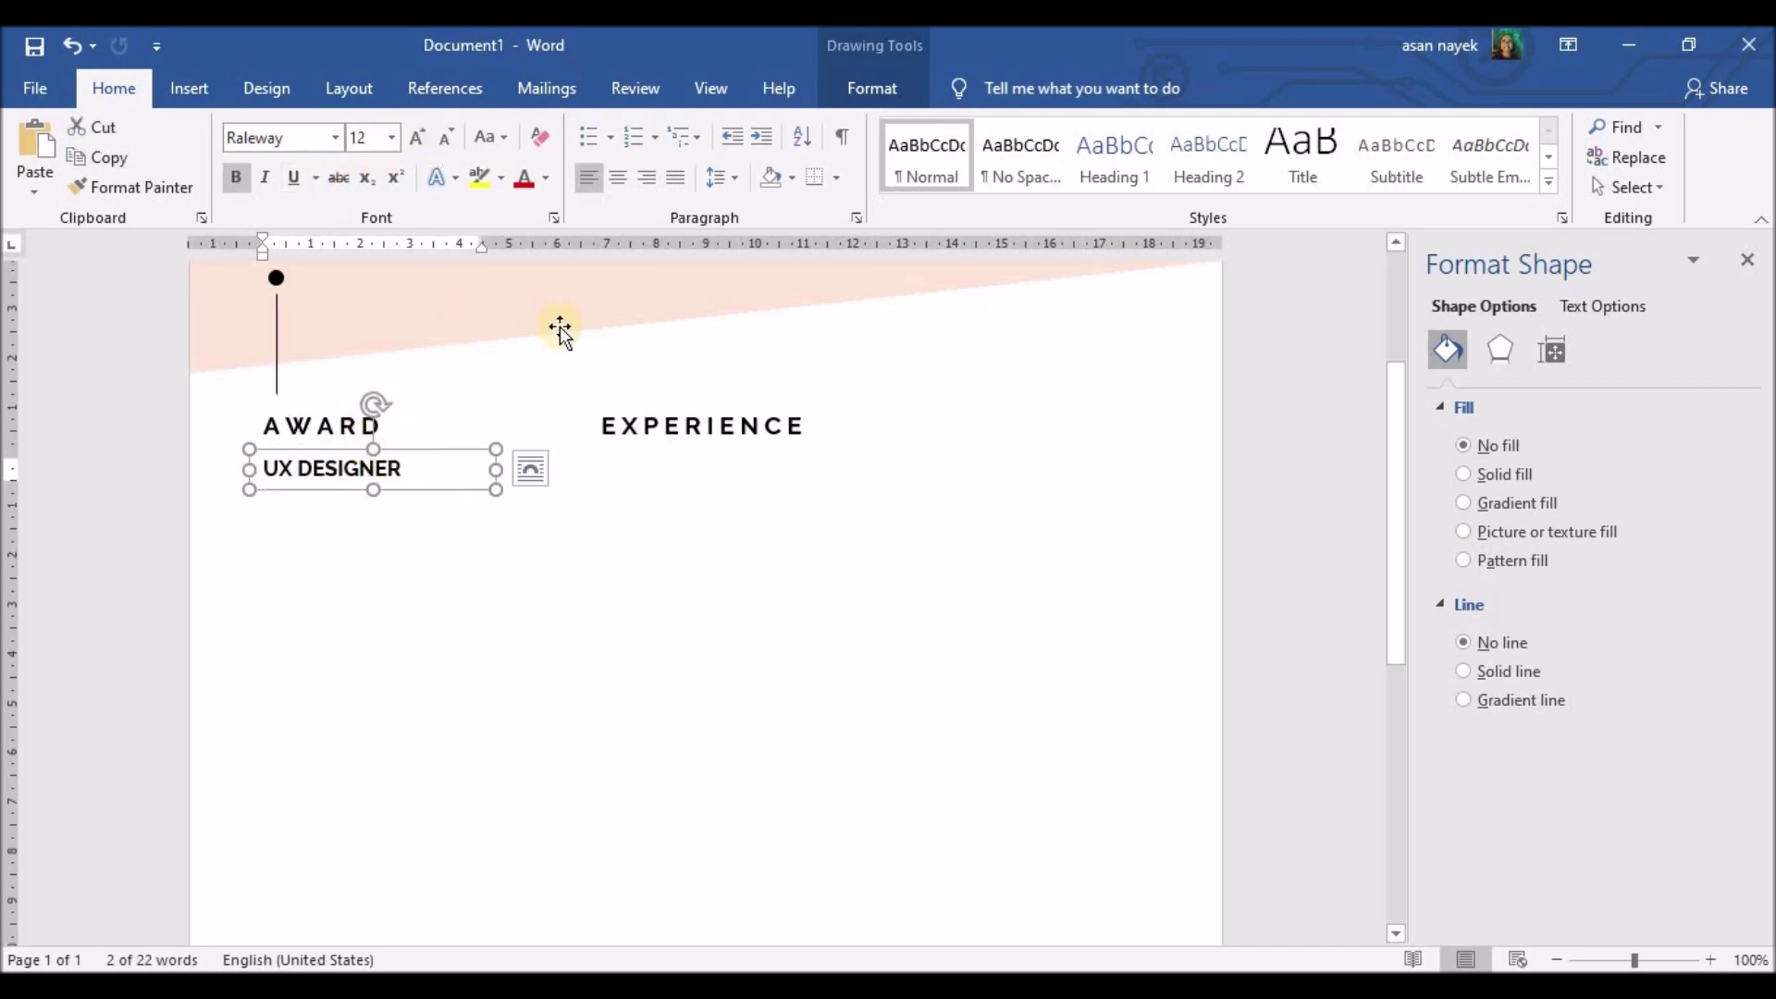
click(544, 185)
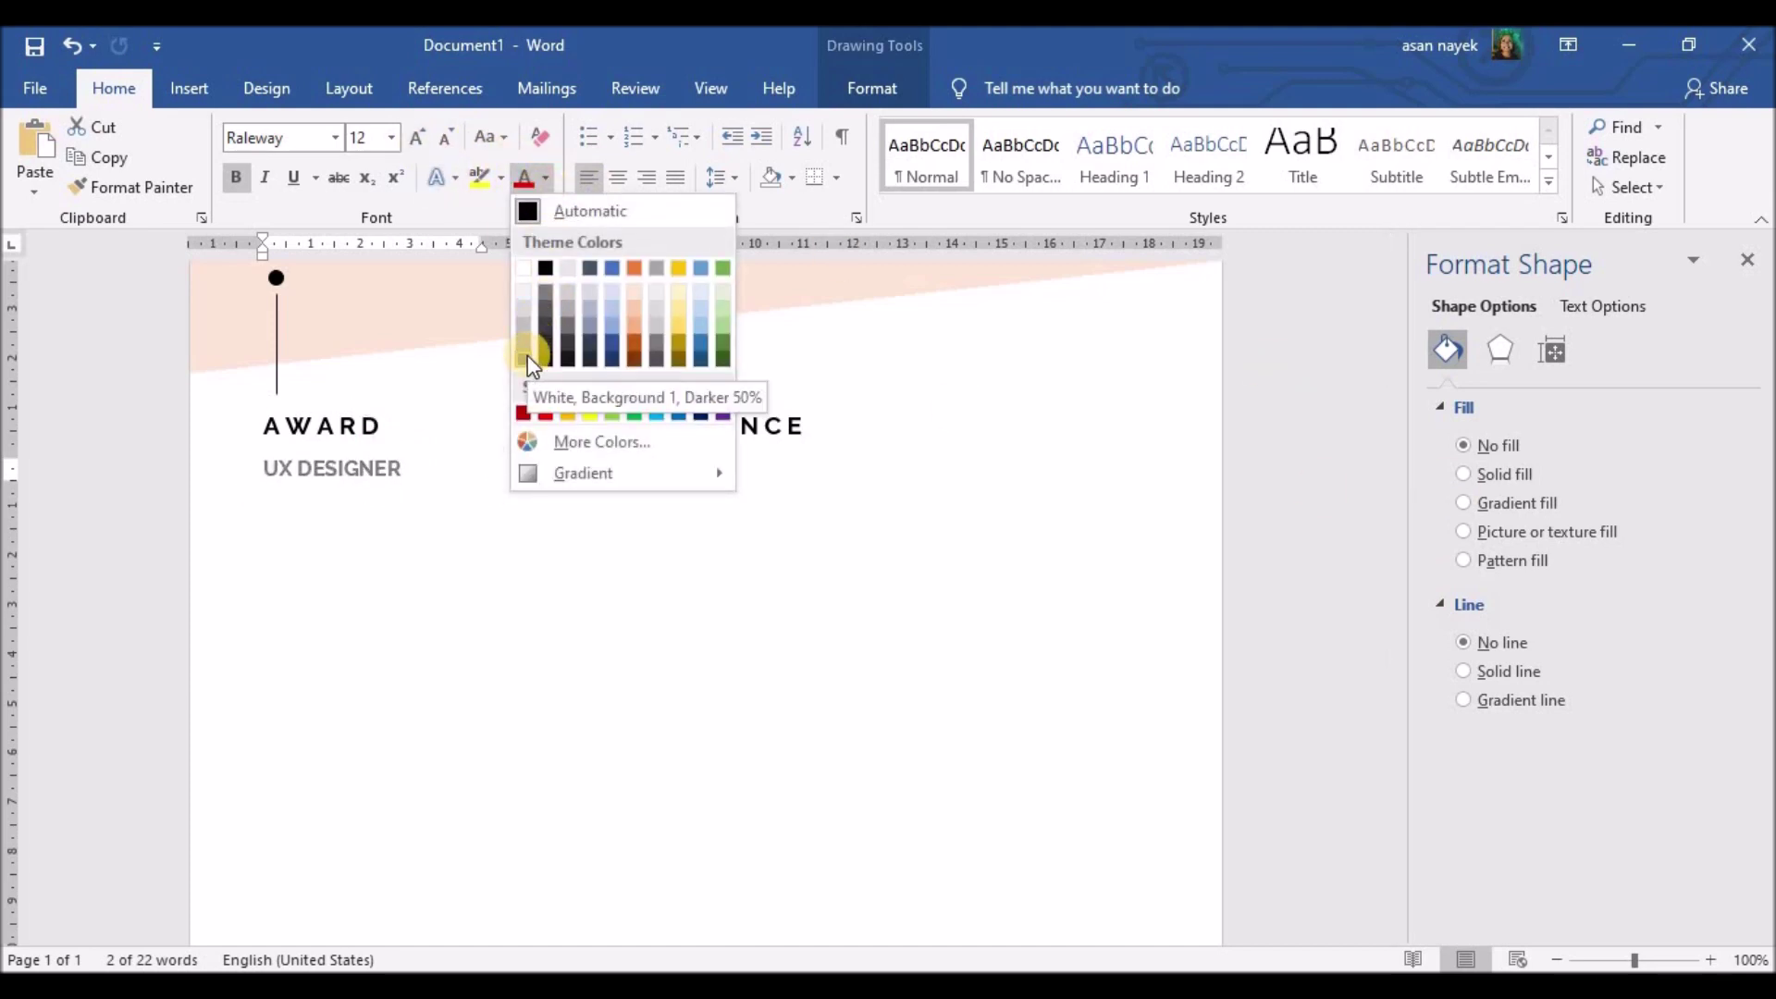
click(546, 313)
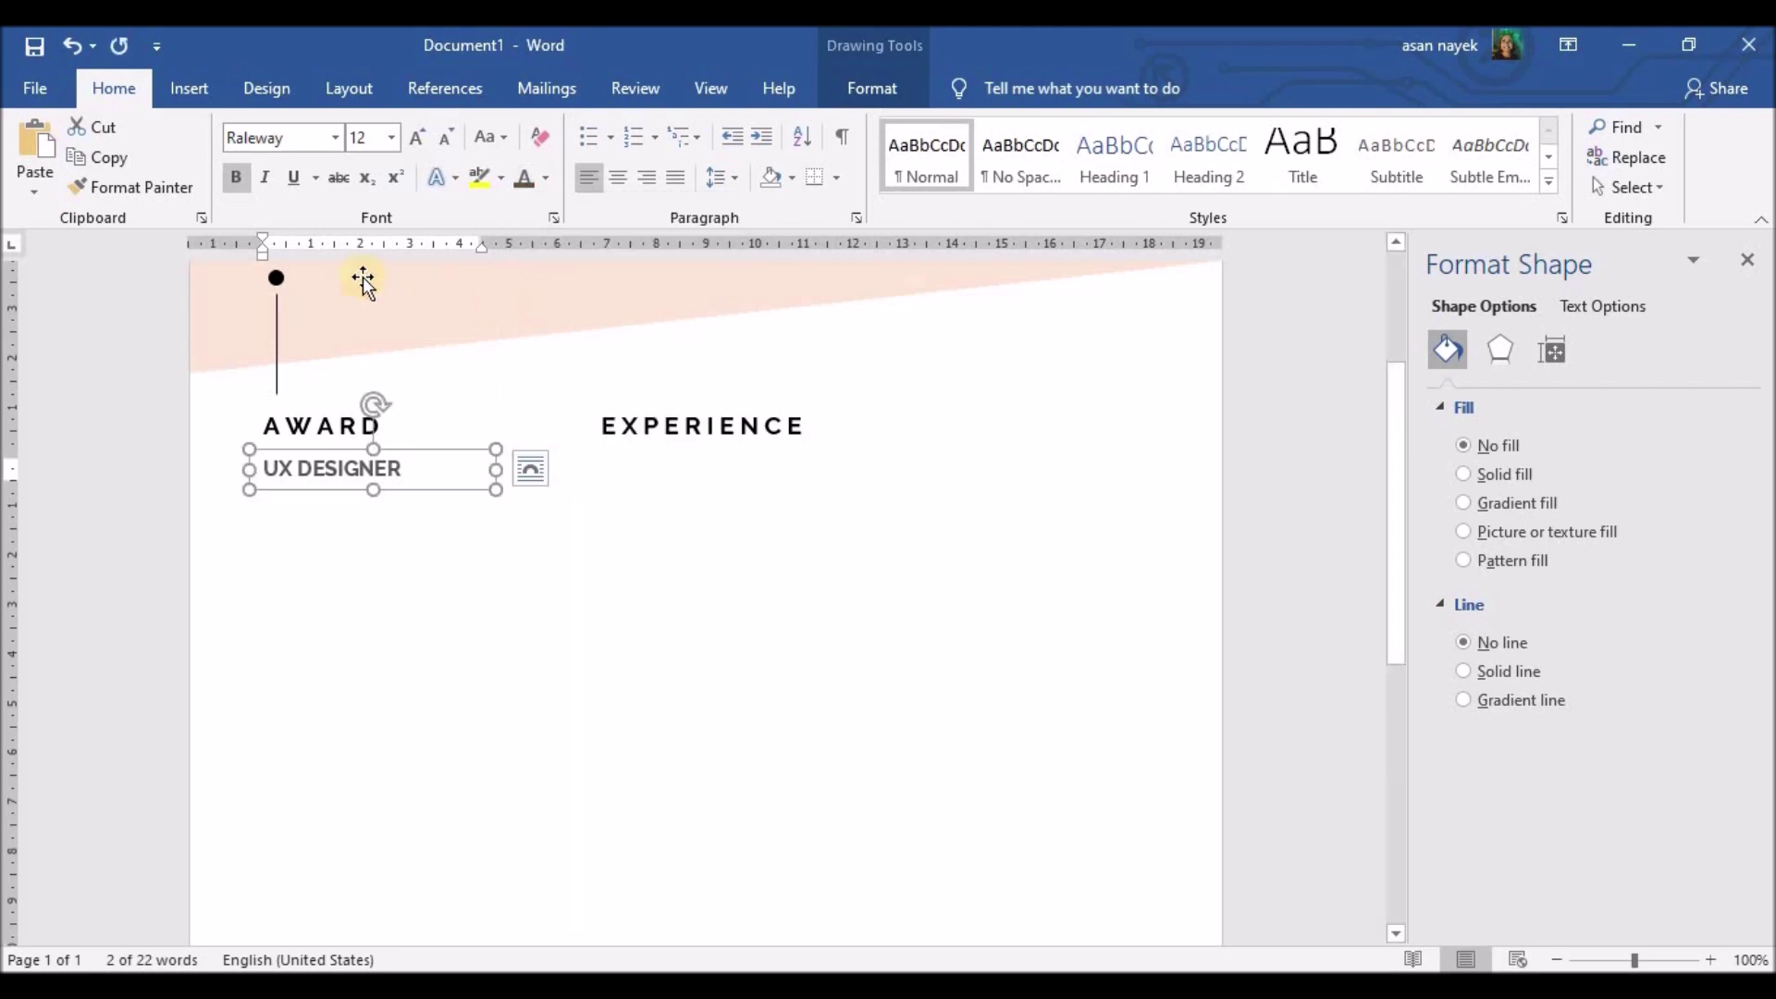
- Place another copy of the AWARD box below UX DESIGNER
click(313, 402)
key(ctrl+c)
key(ctrl+v)
mouse_move(314, 425)
mouse_down()
mouse_move(294, 491)
mouse_move(381, 507)
mouse_up()
- Shrink the copied heading text to 11 pt and retitle it AWARD WINNING
click(448, 139)
click(447, 139)
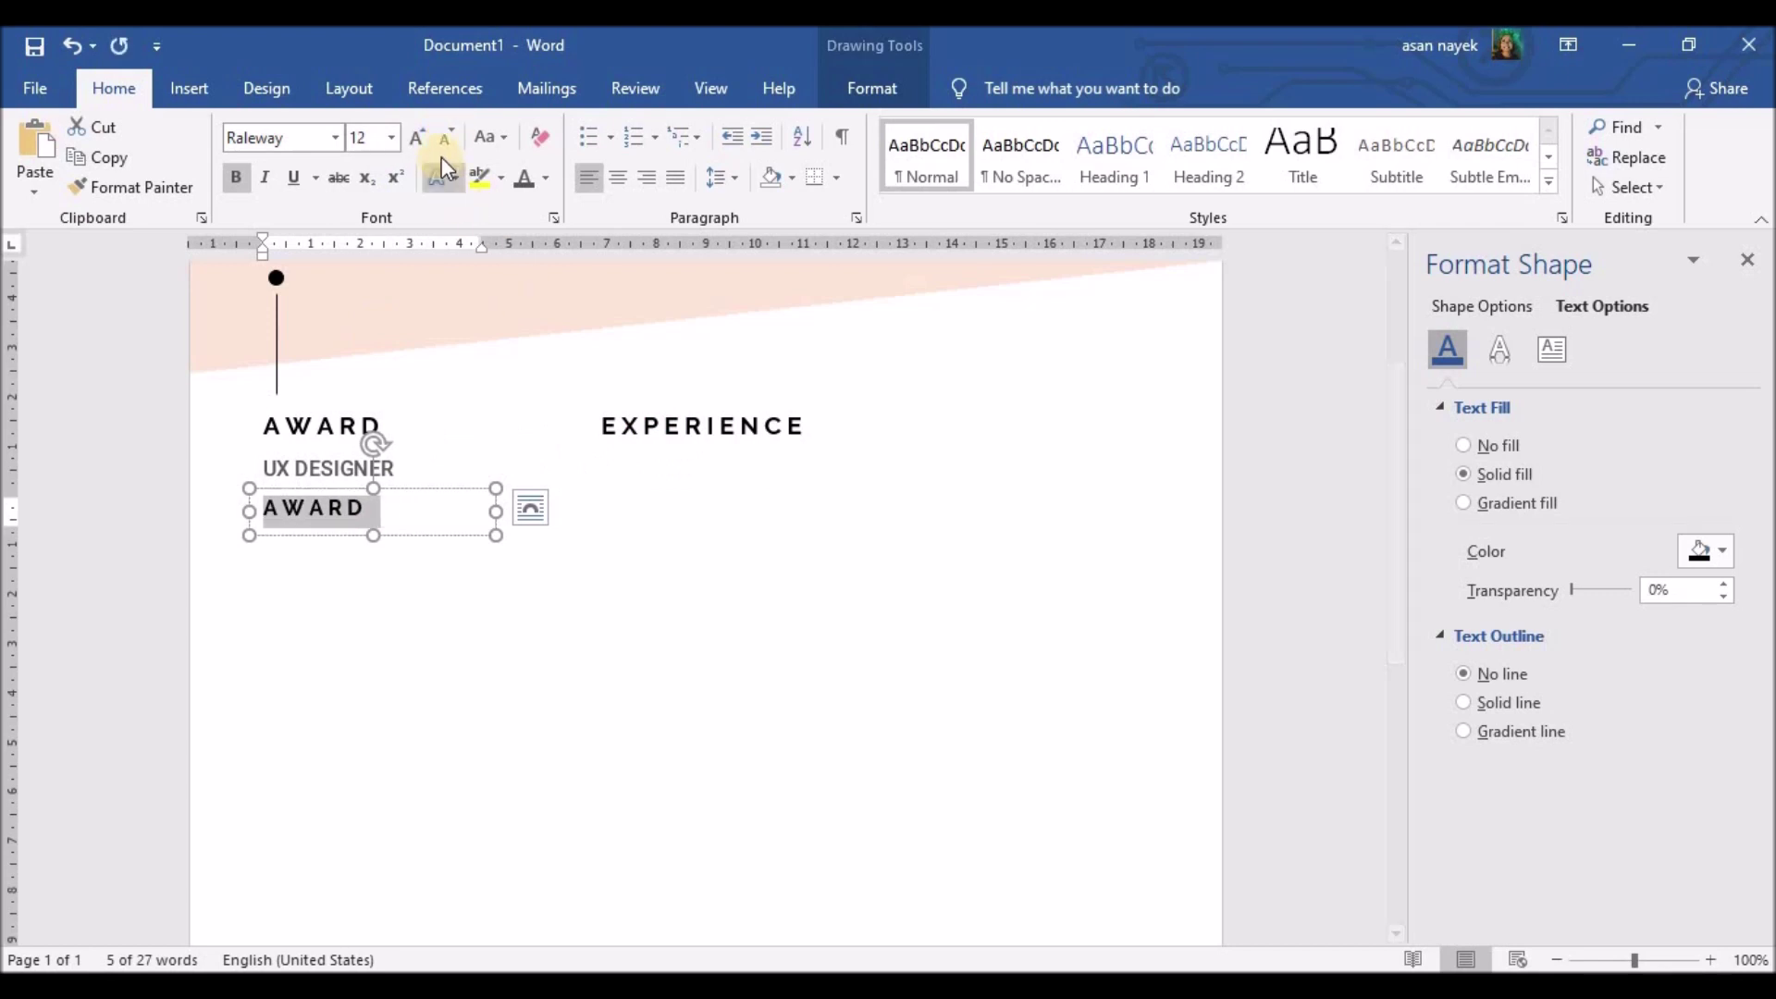
drag(271, 507, 405, 507)
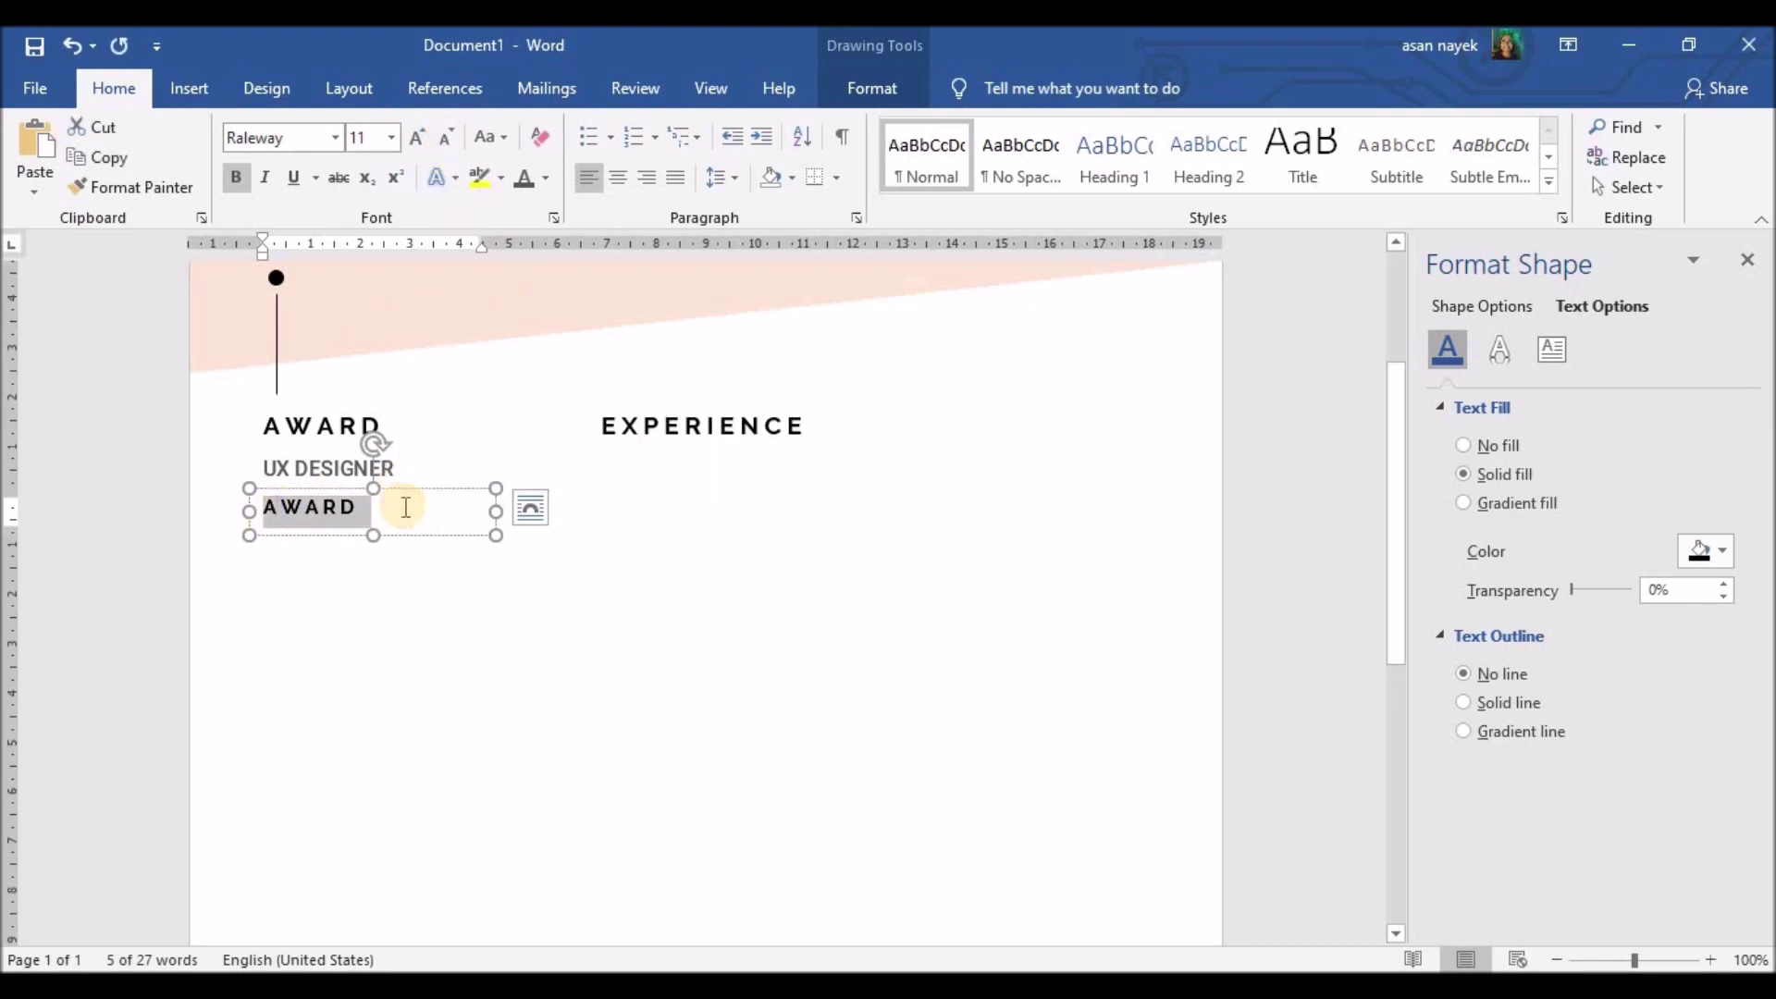
text(a)
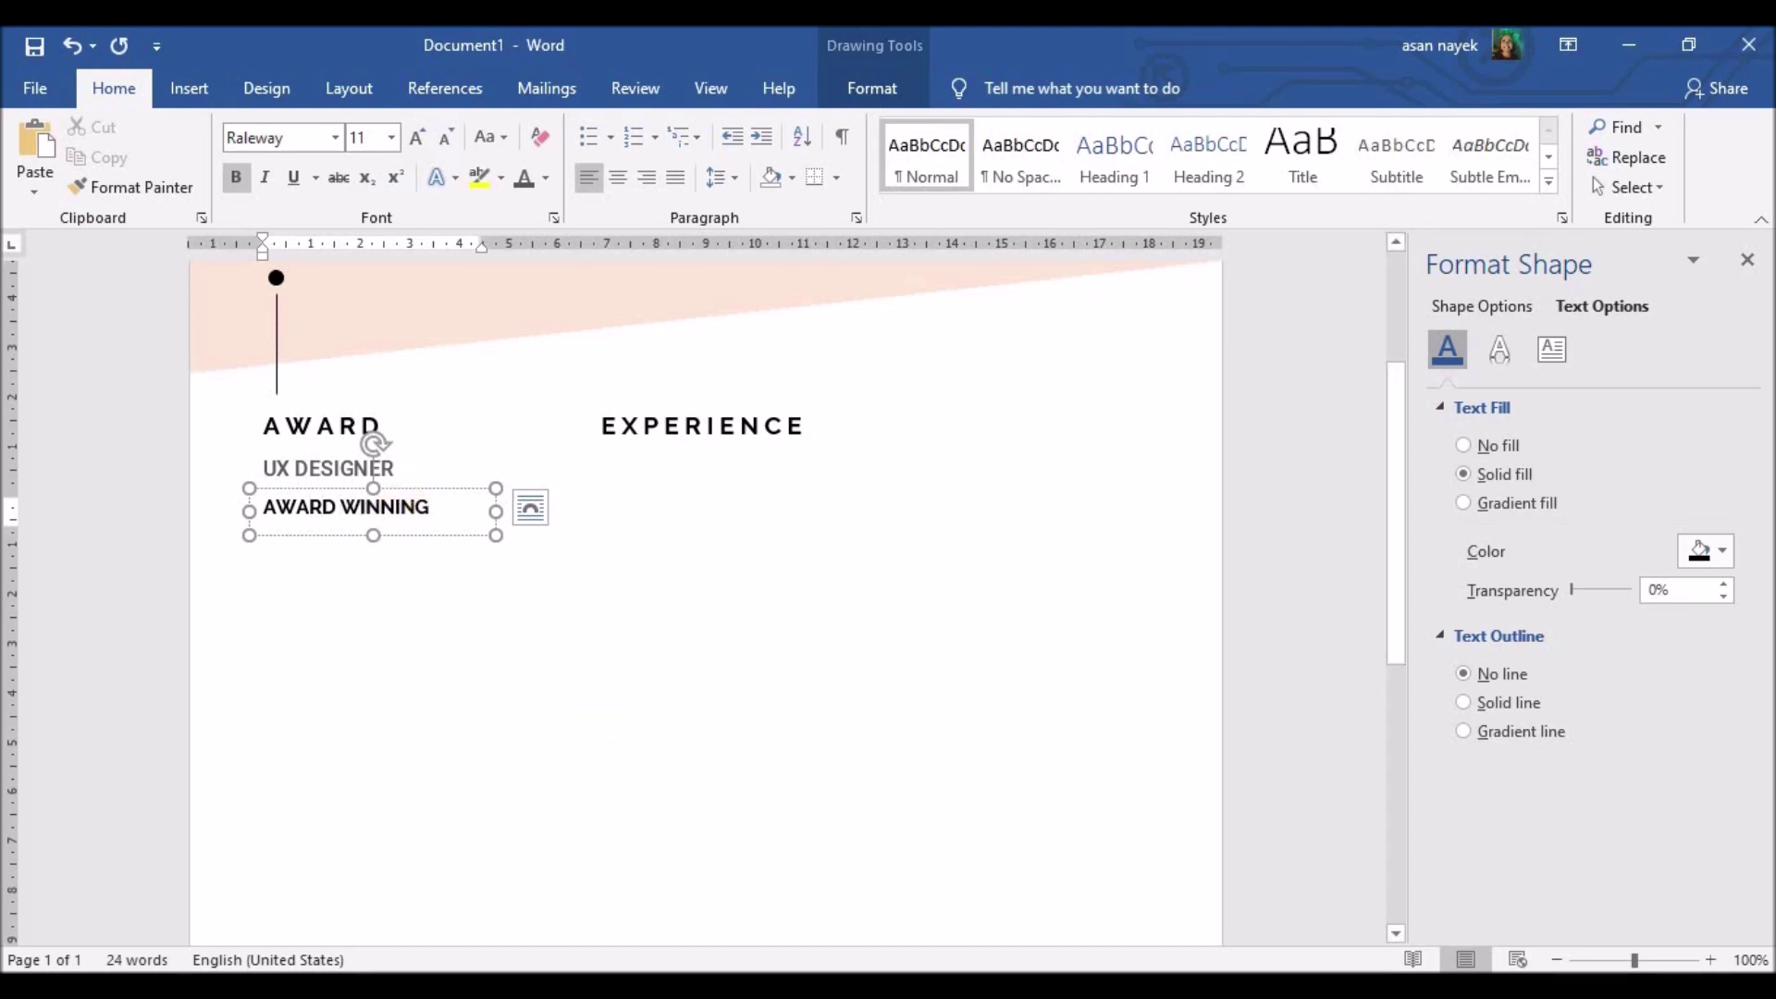
click(448, 511)
key(Return)
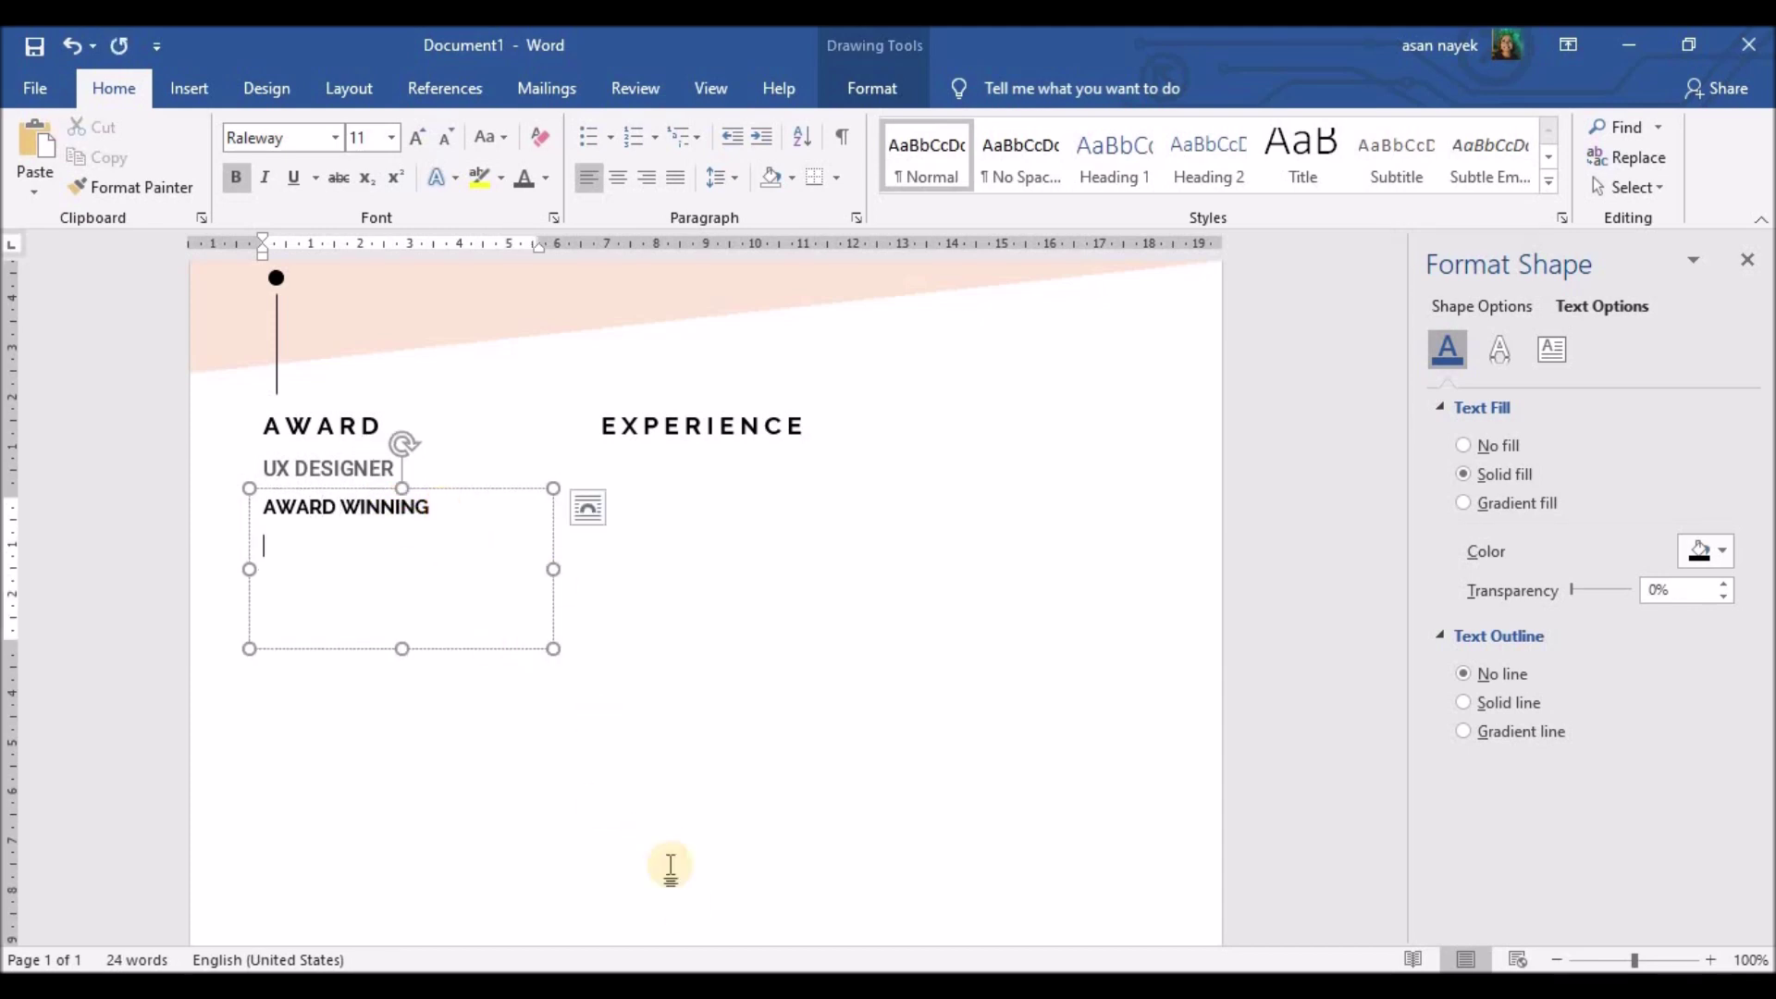
- Paste a Lorem paragraph on its own line in the award box, unbold it and delete 'aliqua'
key(ctrl+v)
click(431, 566)
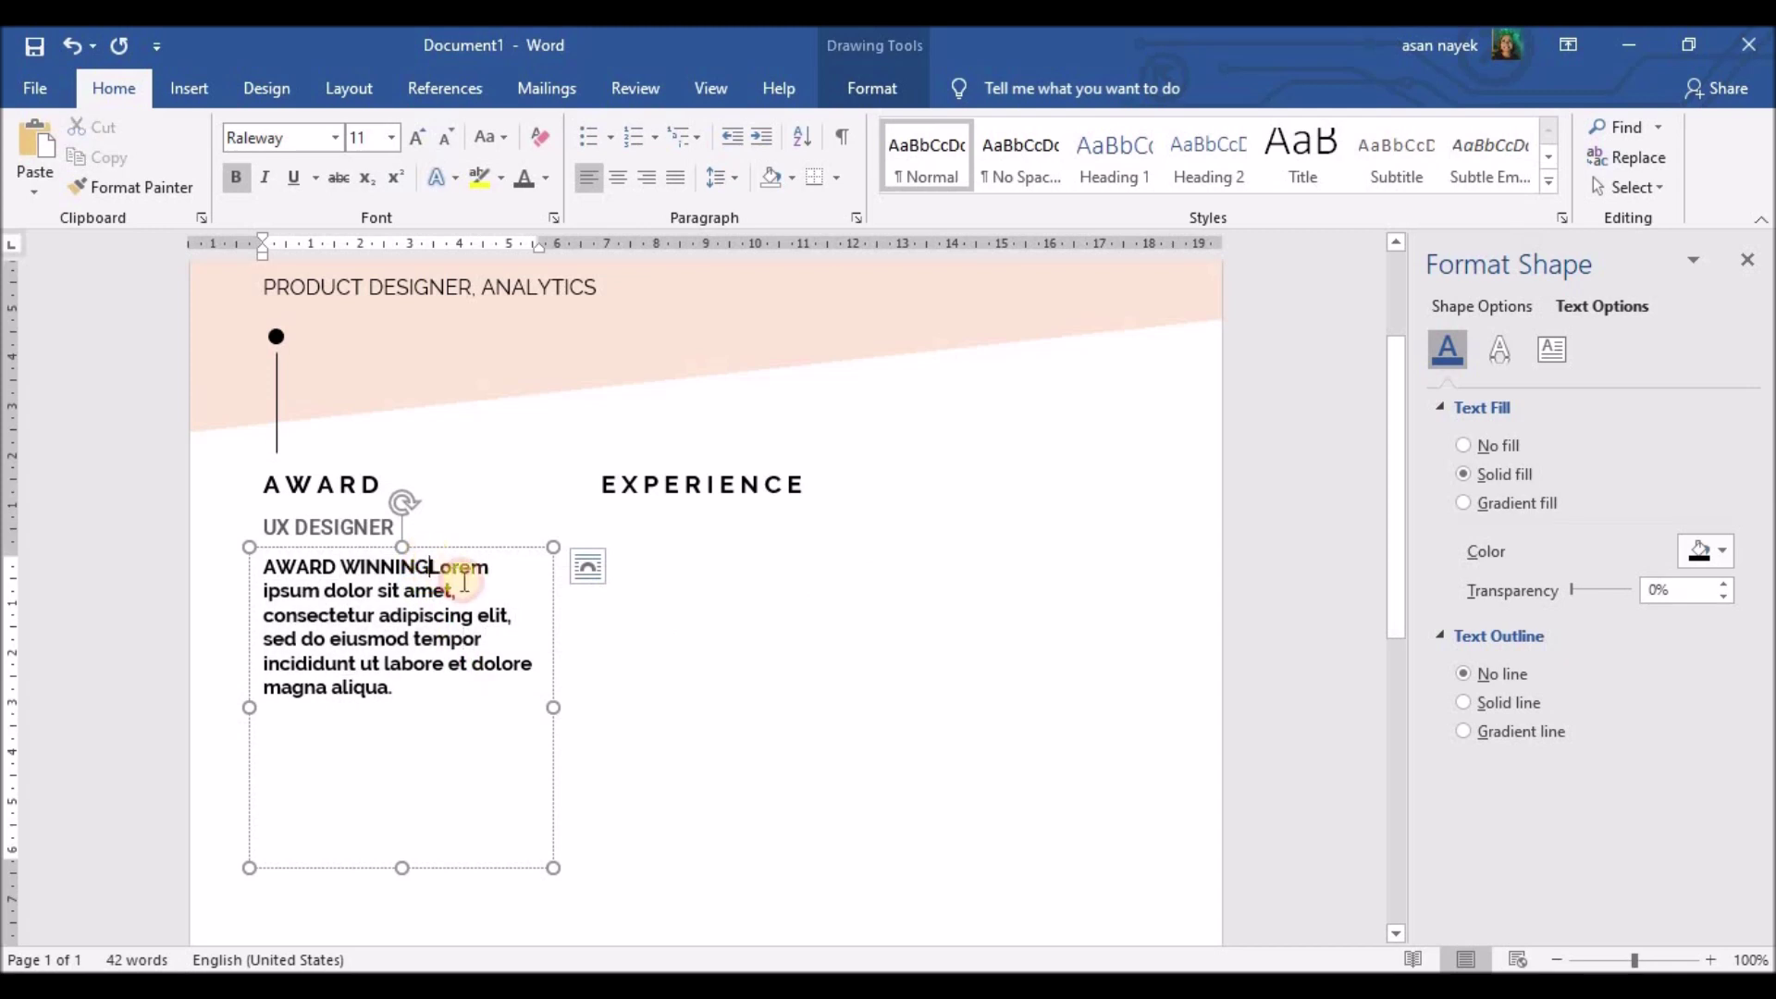
key(Return)
drag(268, 603, 346, 675)
click(236, 176)
click(351, 689)
click(236, 177)
click(370, 734)
key(Delete)
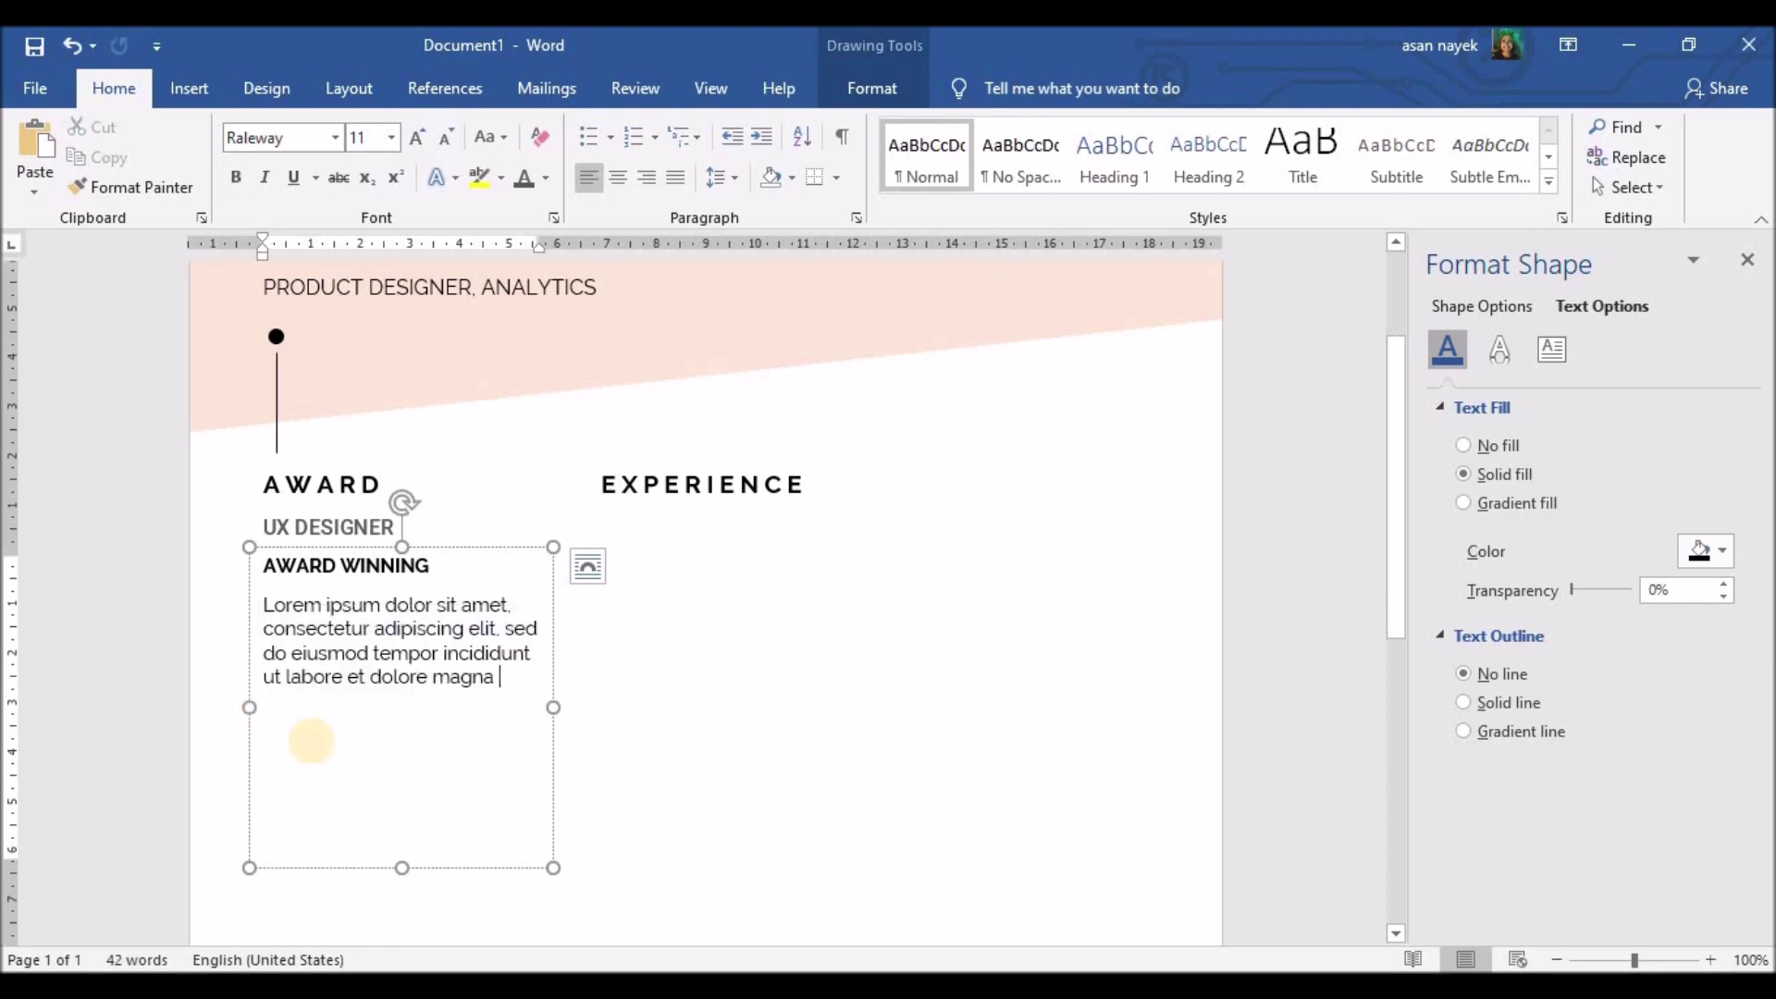
drag(409, 709, 410, 698)
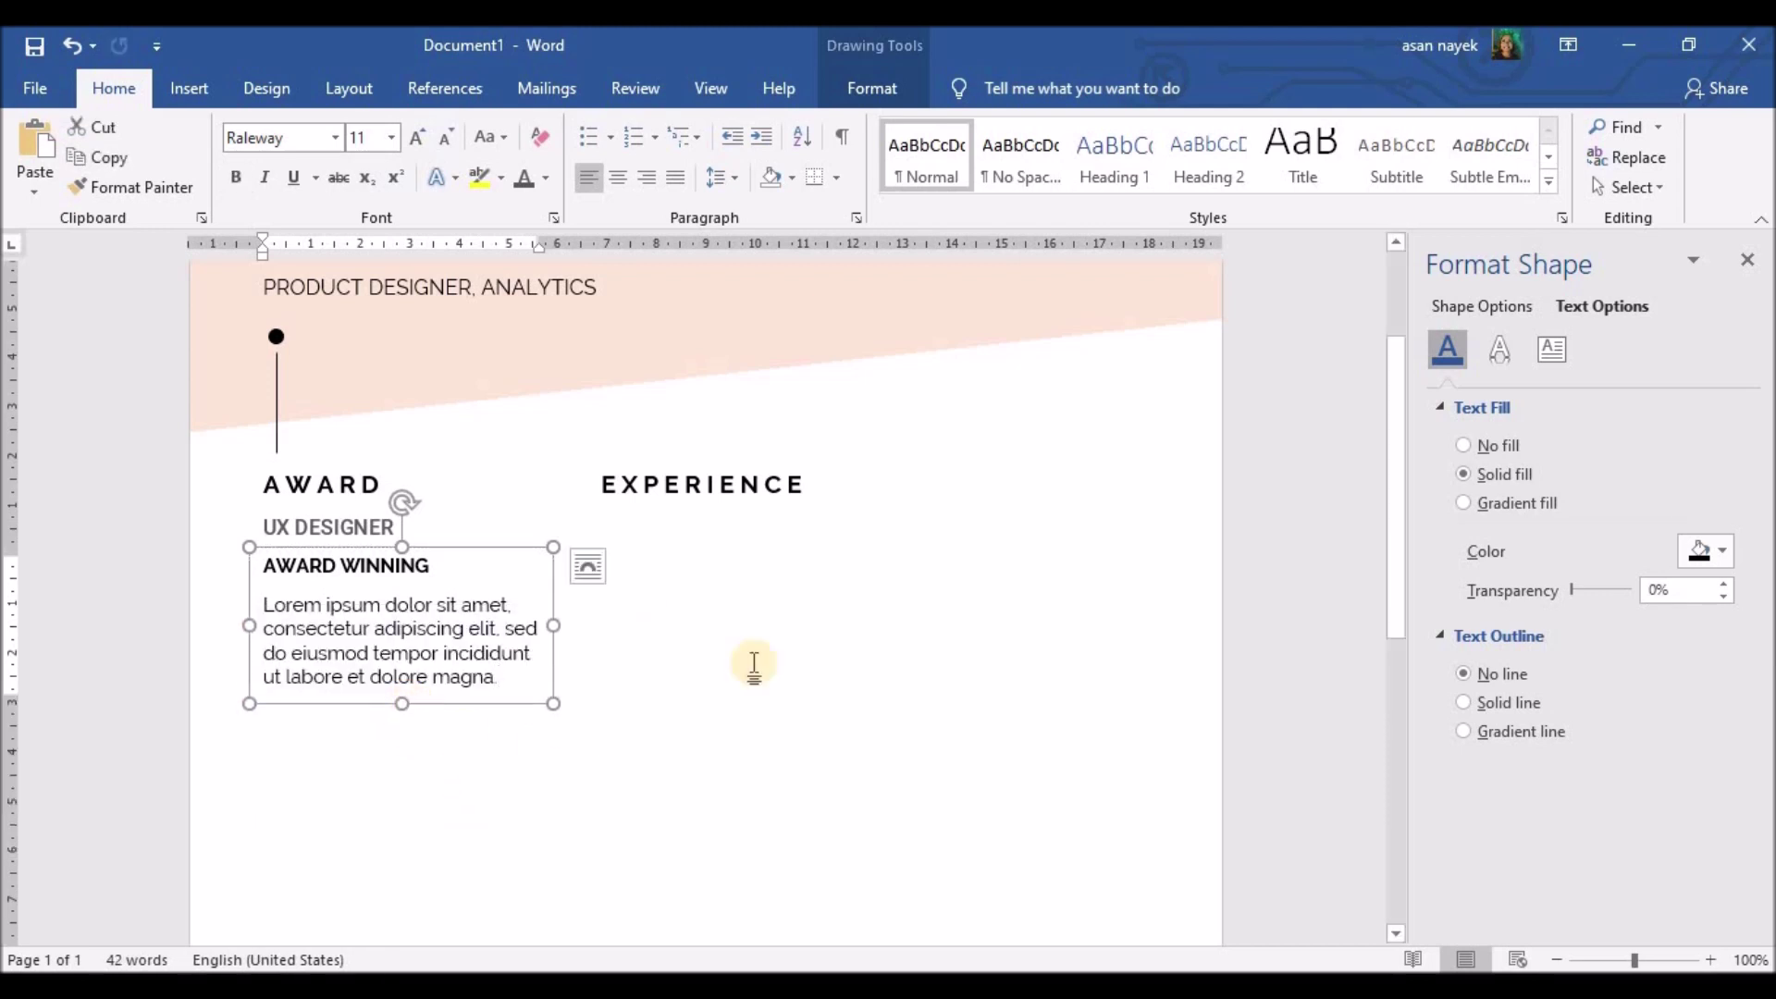
scroll(757, 646, down, 3)
drag(401, 574, 418, 634)
click(514, 557)
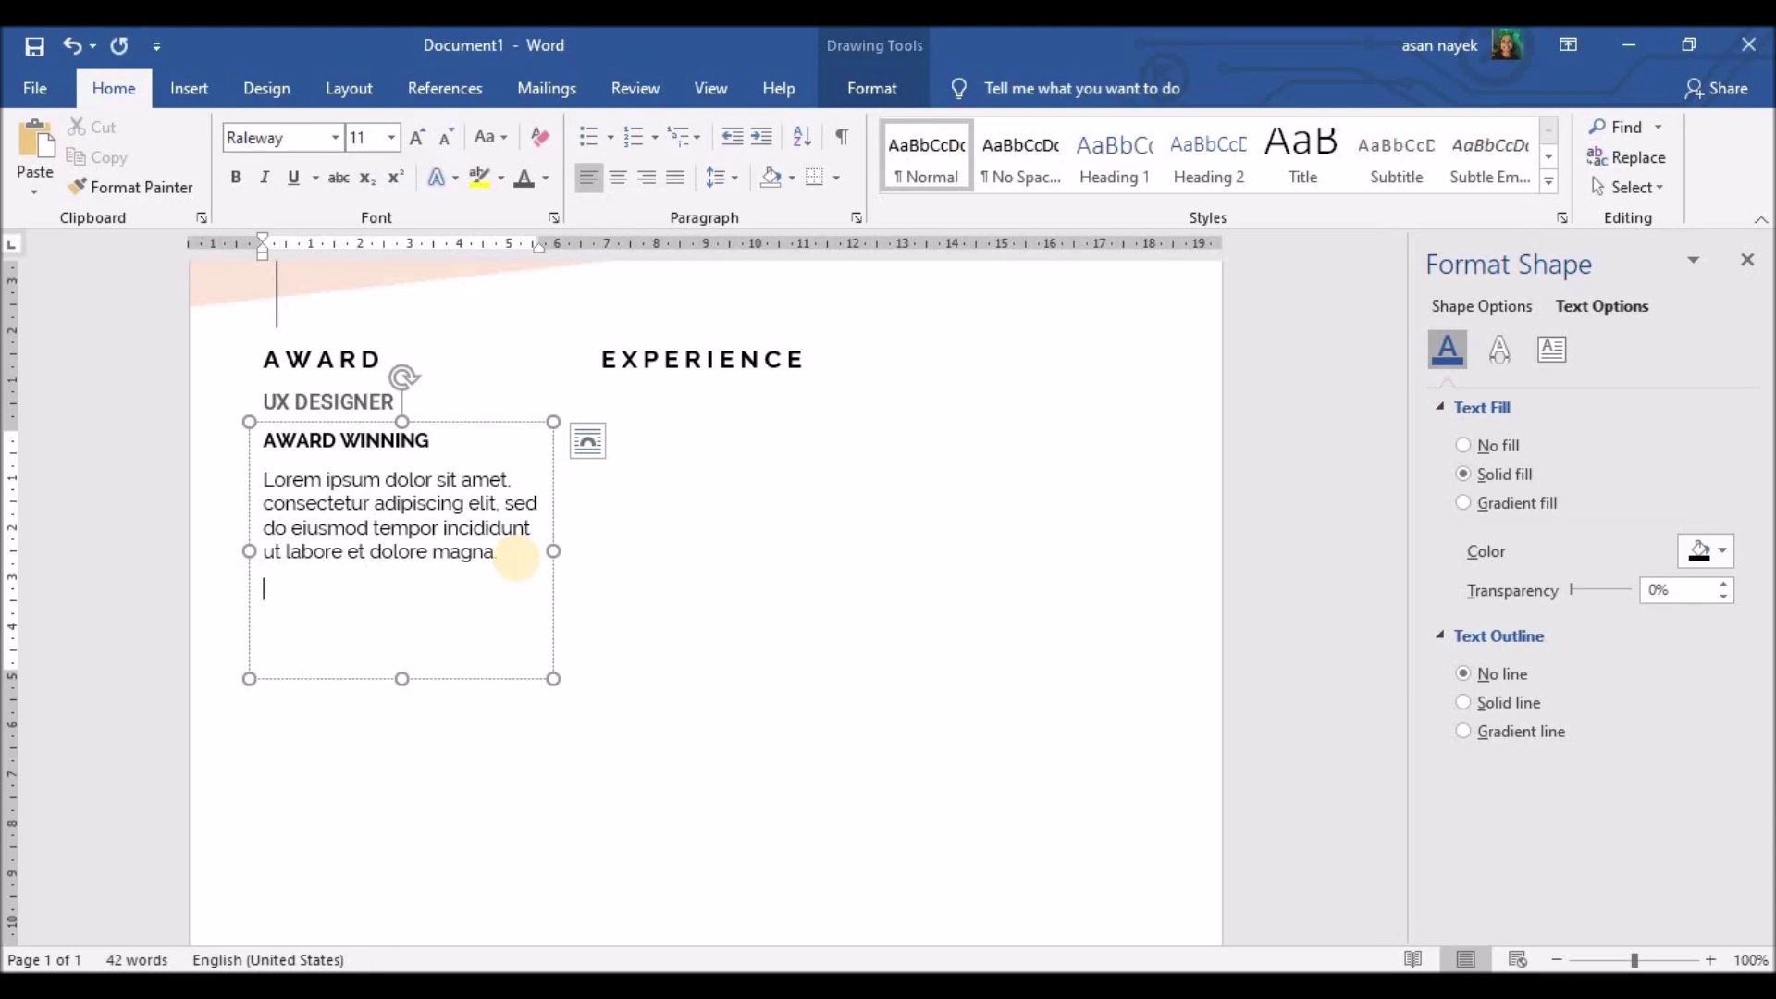
text(January, 2023)
key(Return)
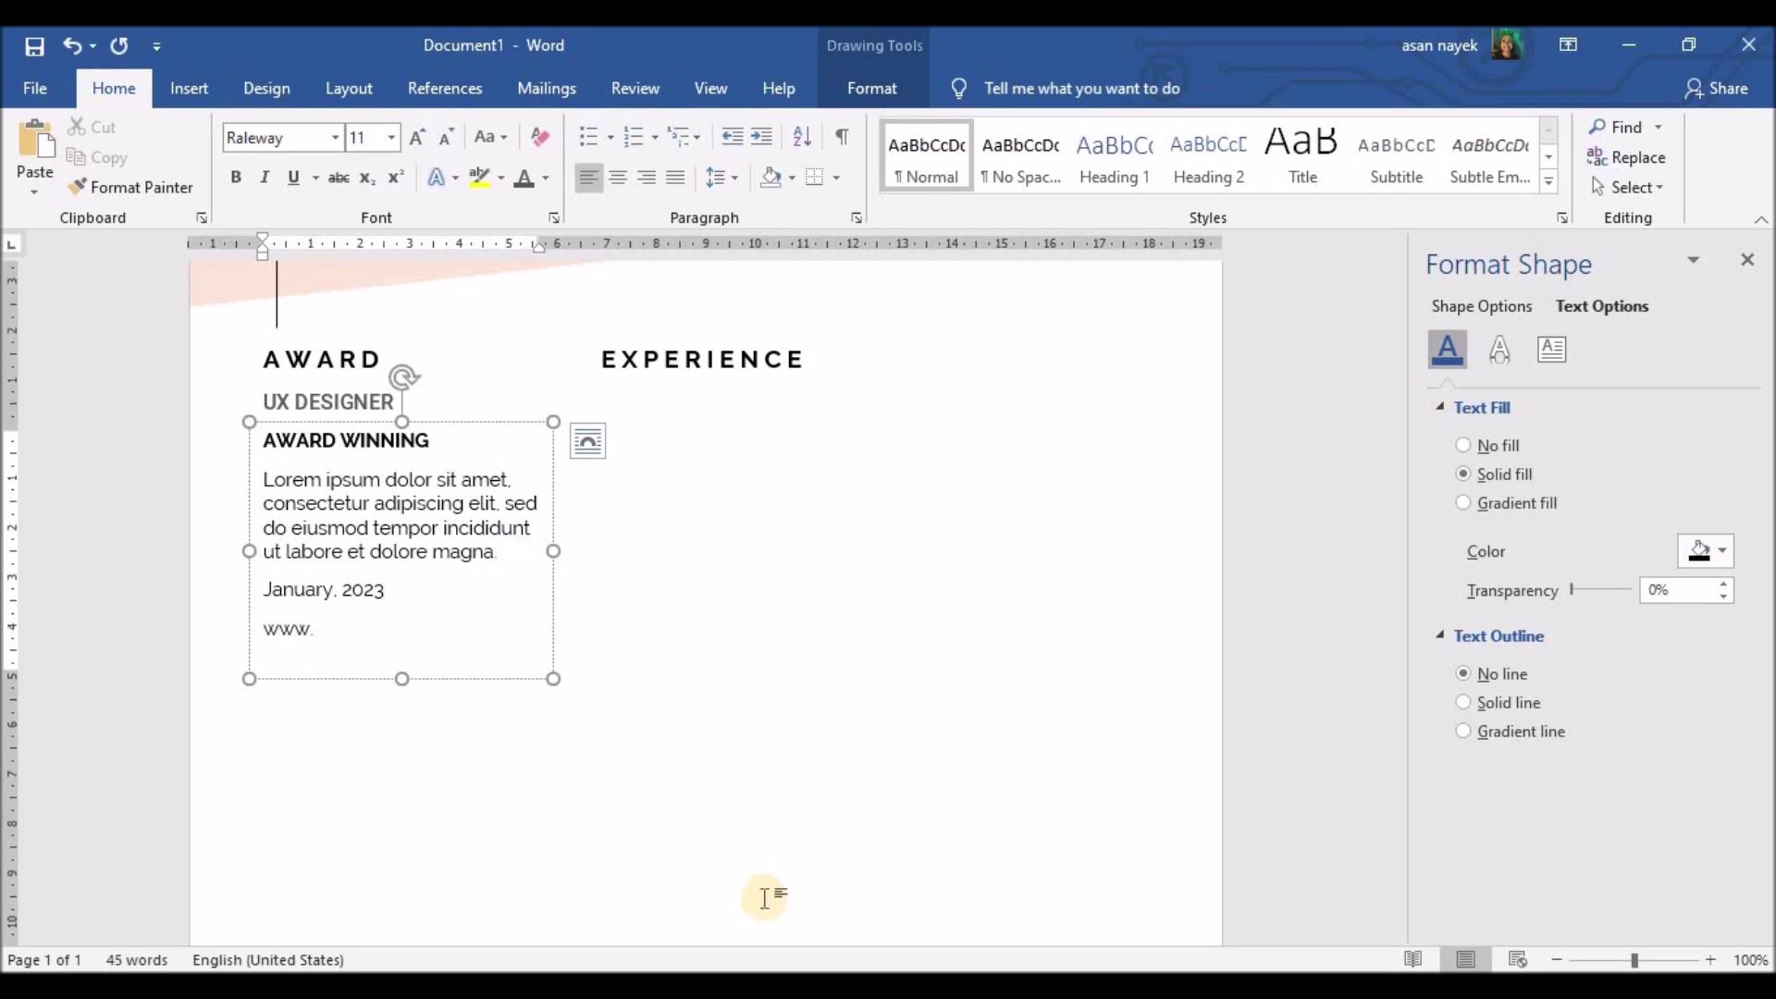
text(myw)
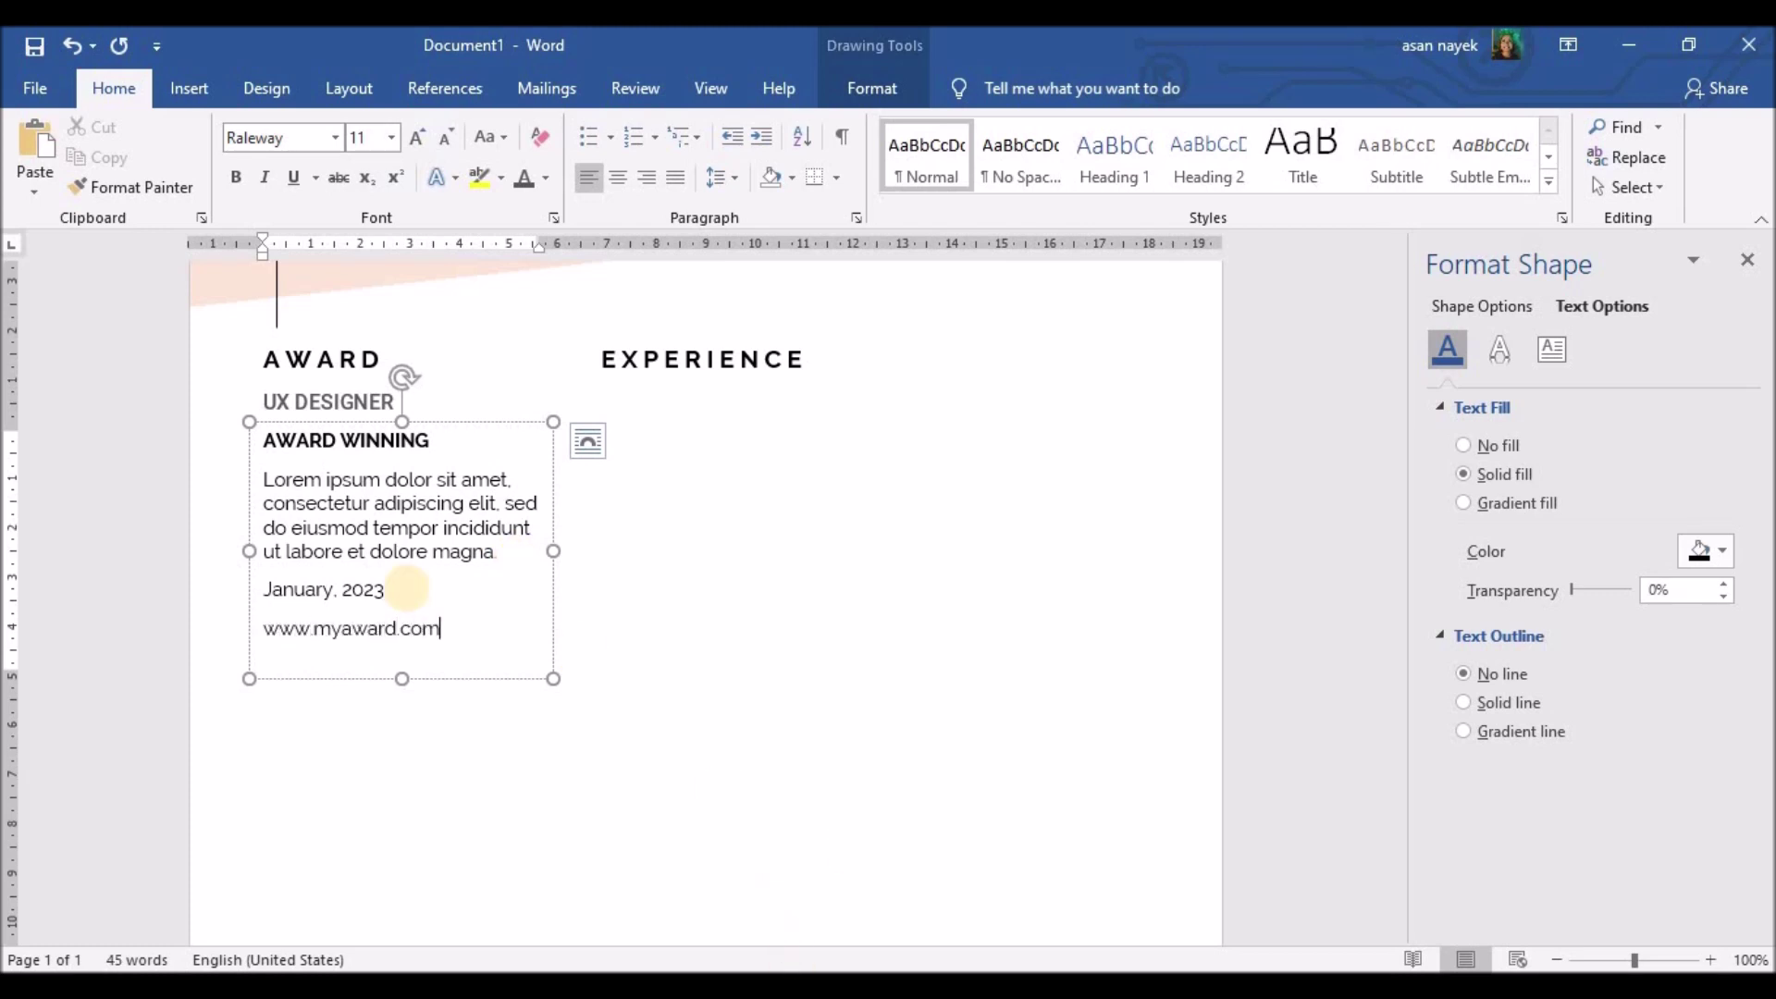
drag(315, 612, 263, 590)
click(722, 176)
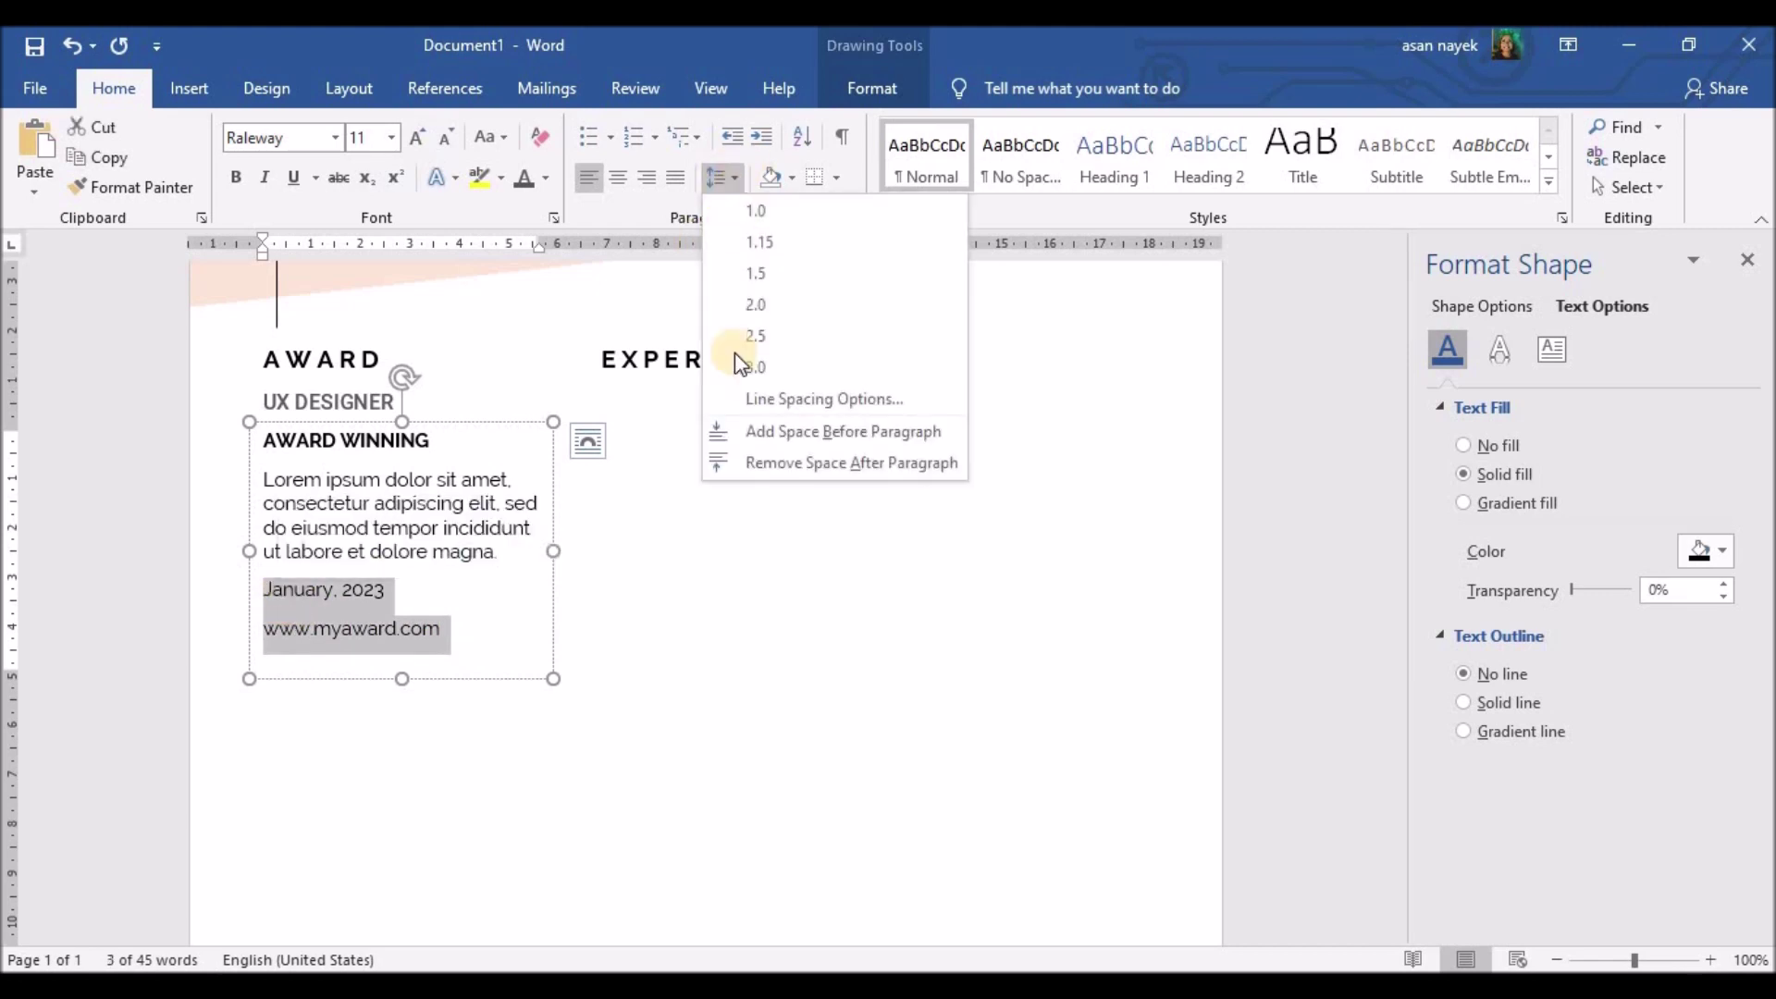
click(741, 453)
click(246, 178)
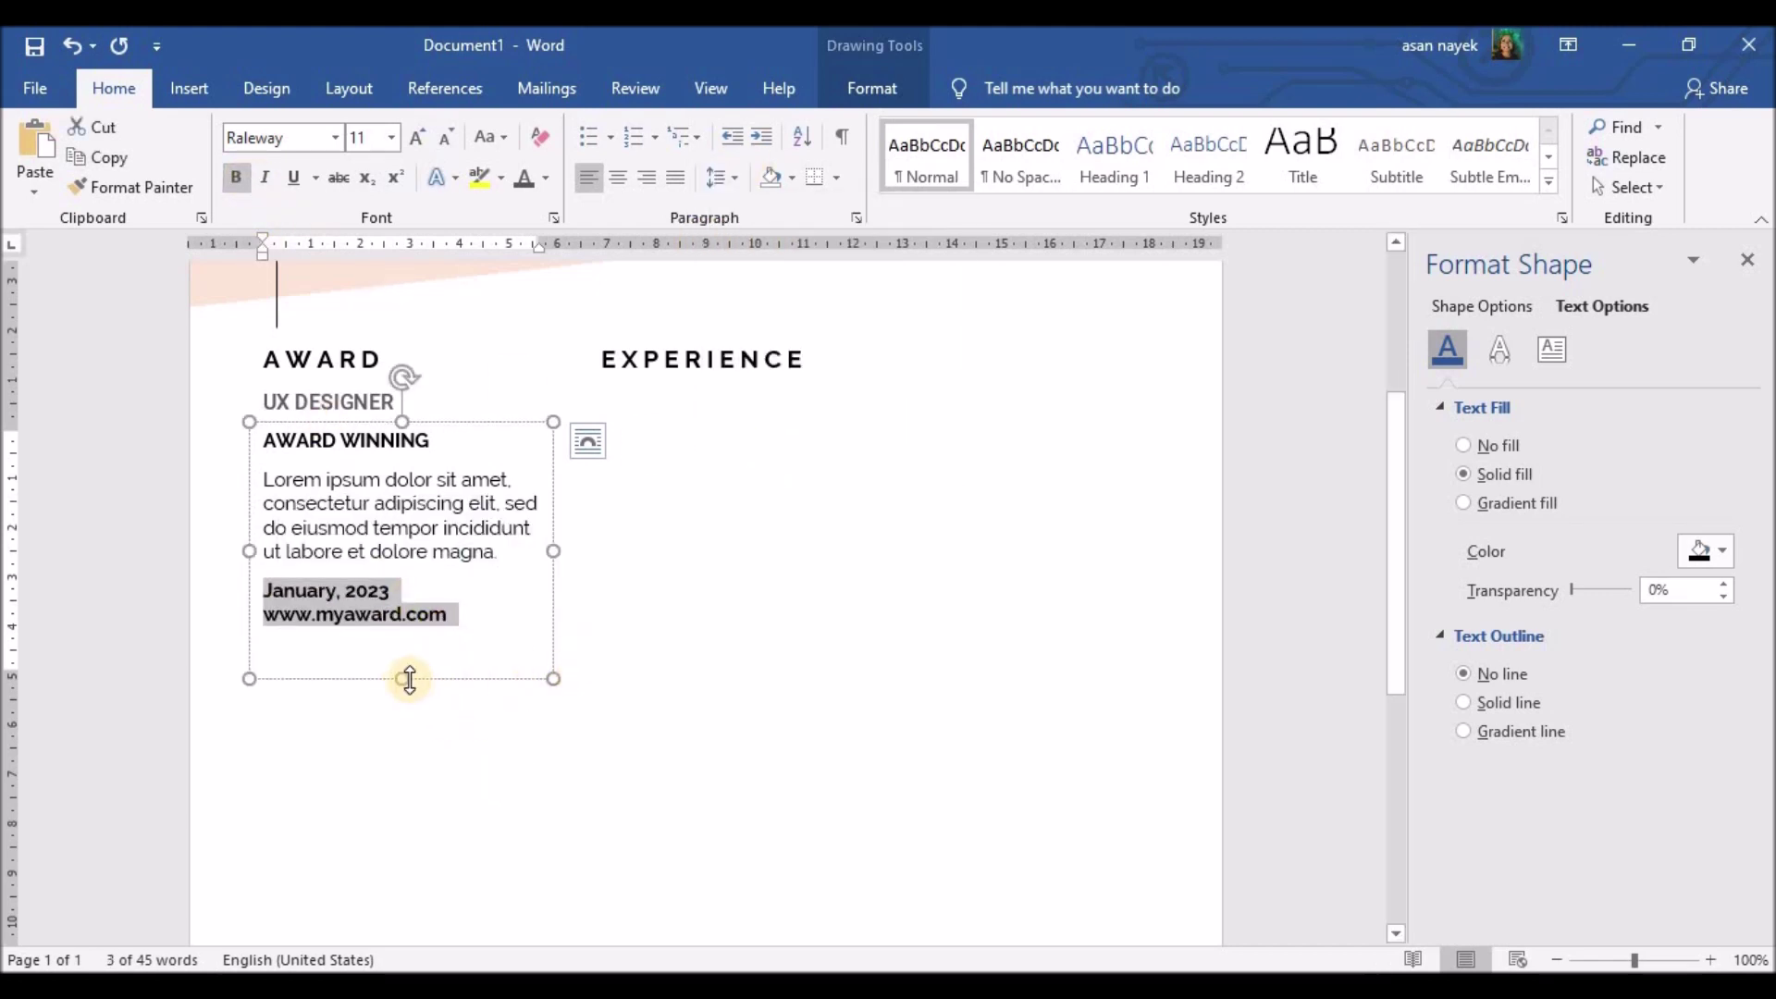
drag(409, 680, 409, 634)
- Duplicate the AWARD heading box and move the copy lower on the page
click(317, 340)
key(ctrl+c)
key(ctrl+v)
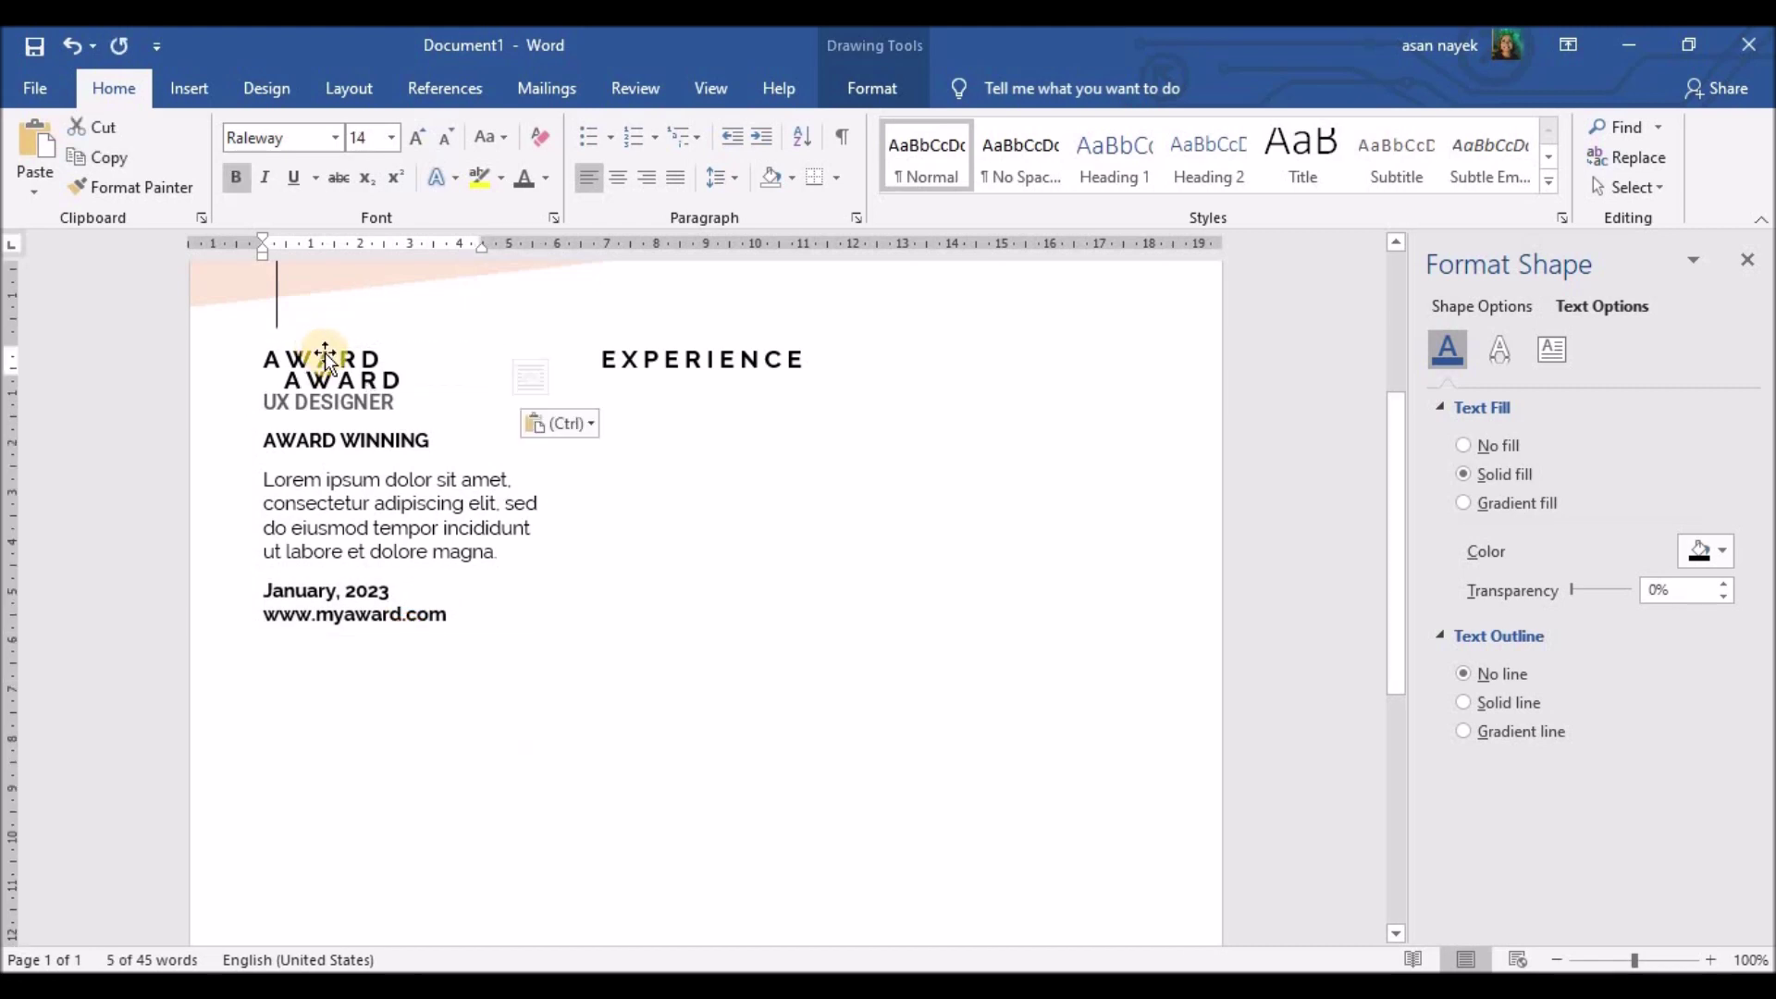
drag(324, 356, 310, 363)
- Nudge the duplicate heading below the website line and retitle it LANGUAGE
key(Down)
key(Down)
key(Down)
key(Down)
key(Down)
key(Down)
key(Down)
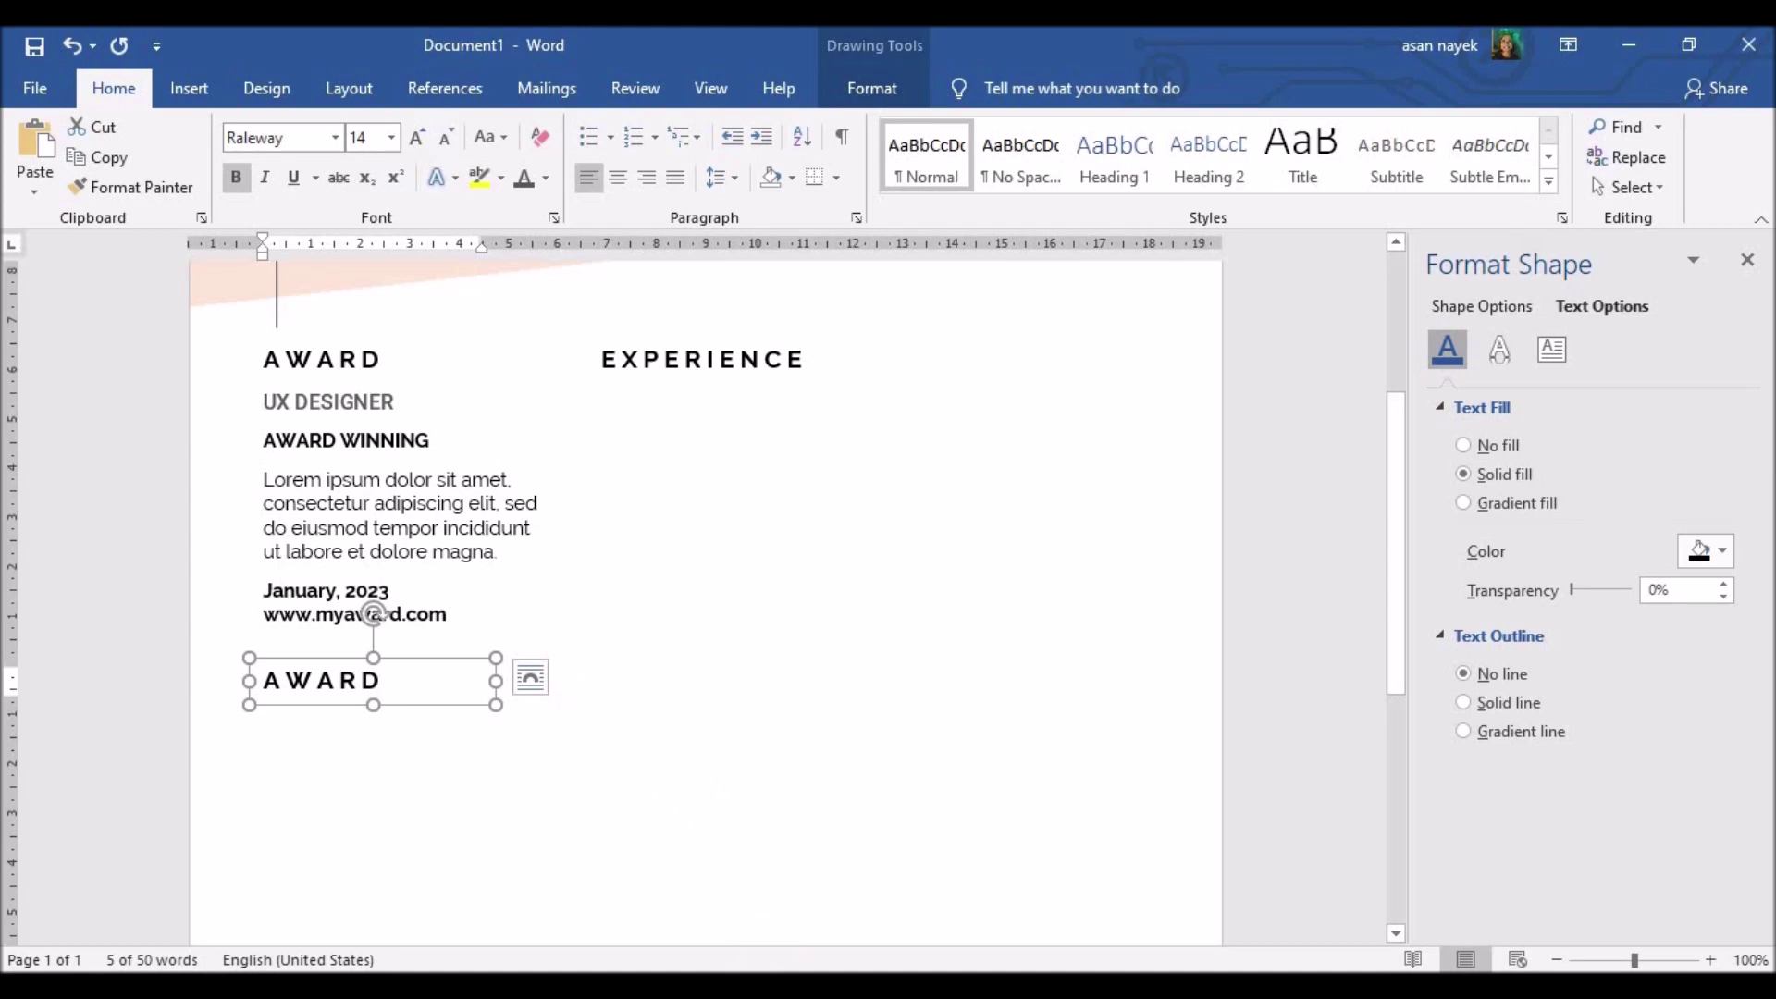
key(Down)
double_click(396, 682)
text(LANG)
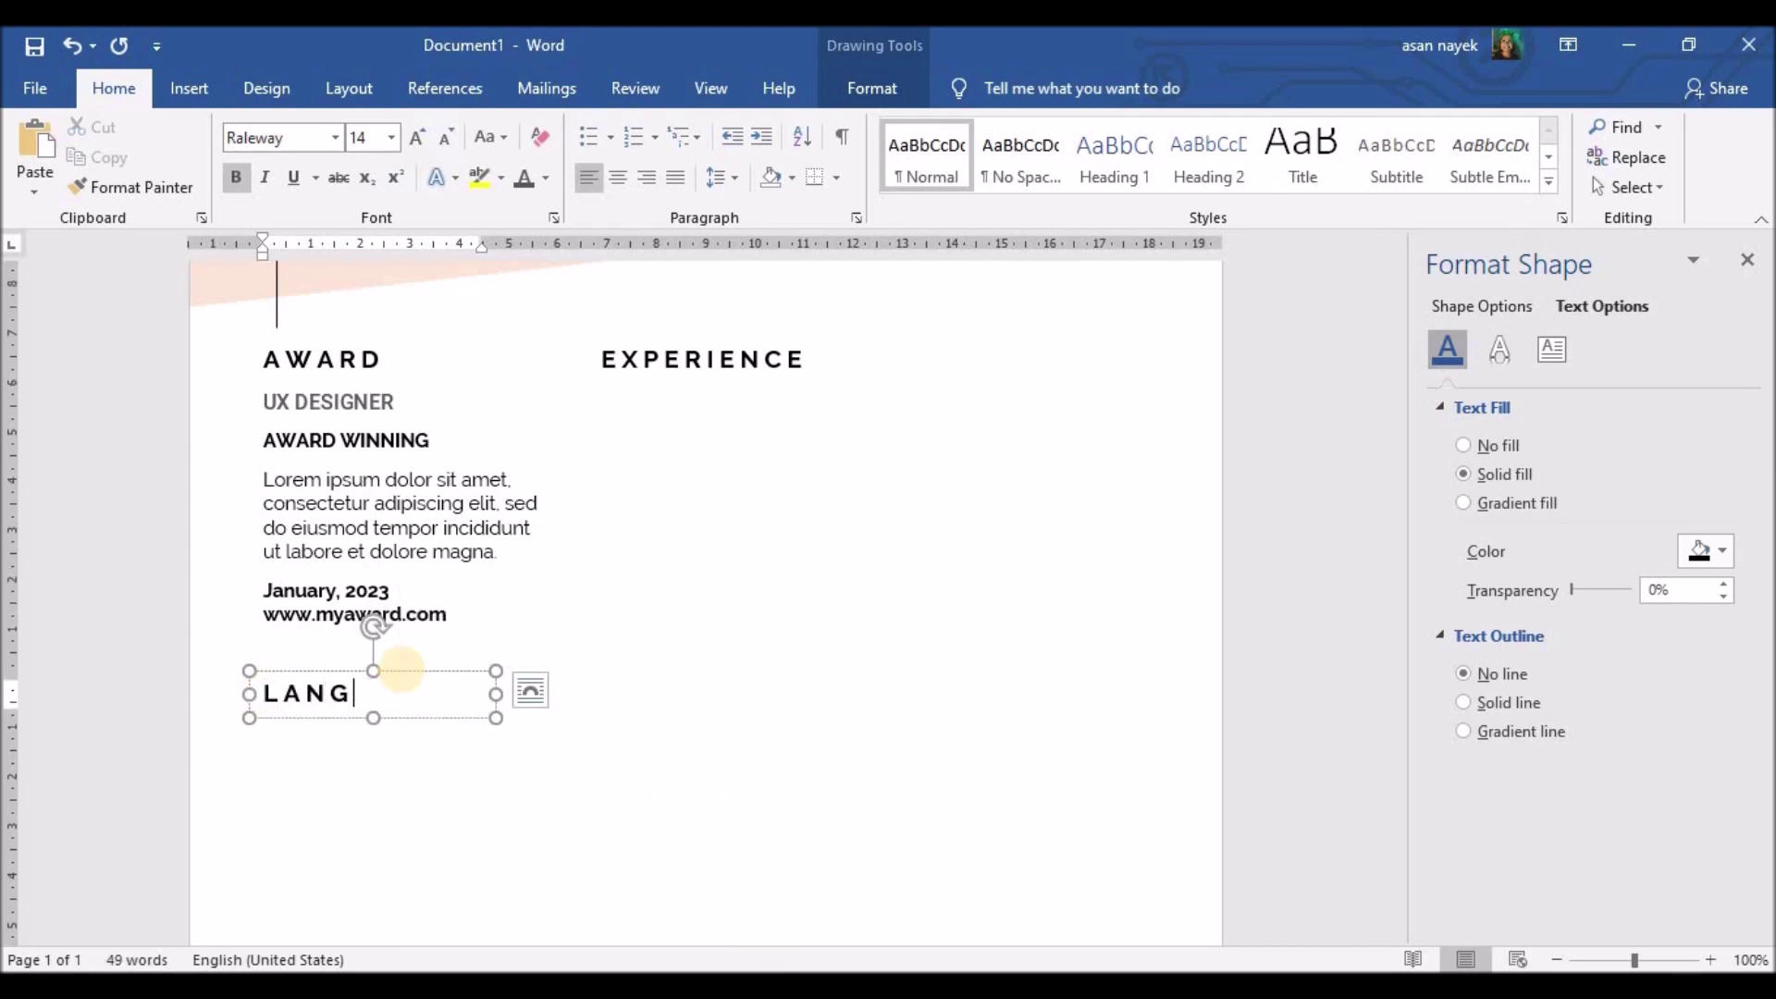
text(E)
click(665, 708)
scroll(665, 703, down, 4)
scroll(666, 703, up, 1)
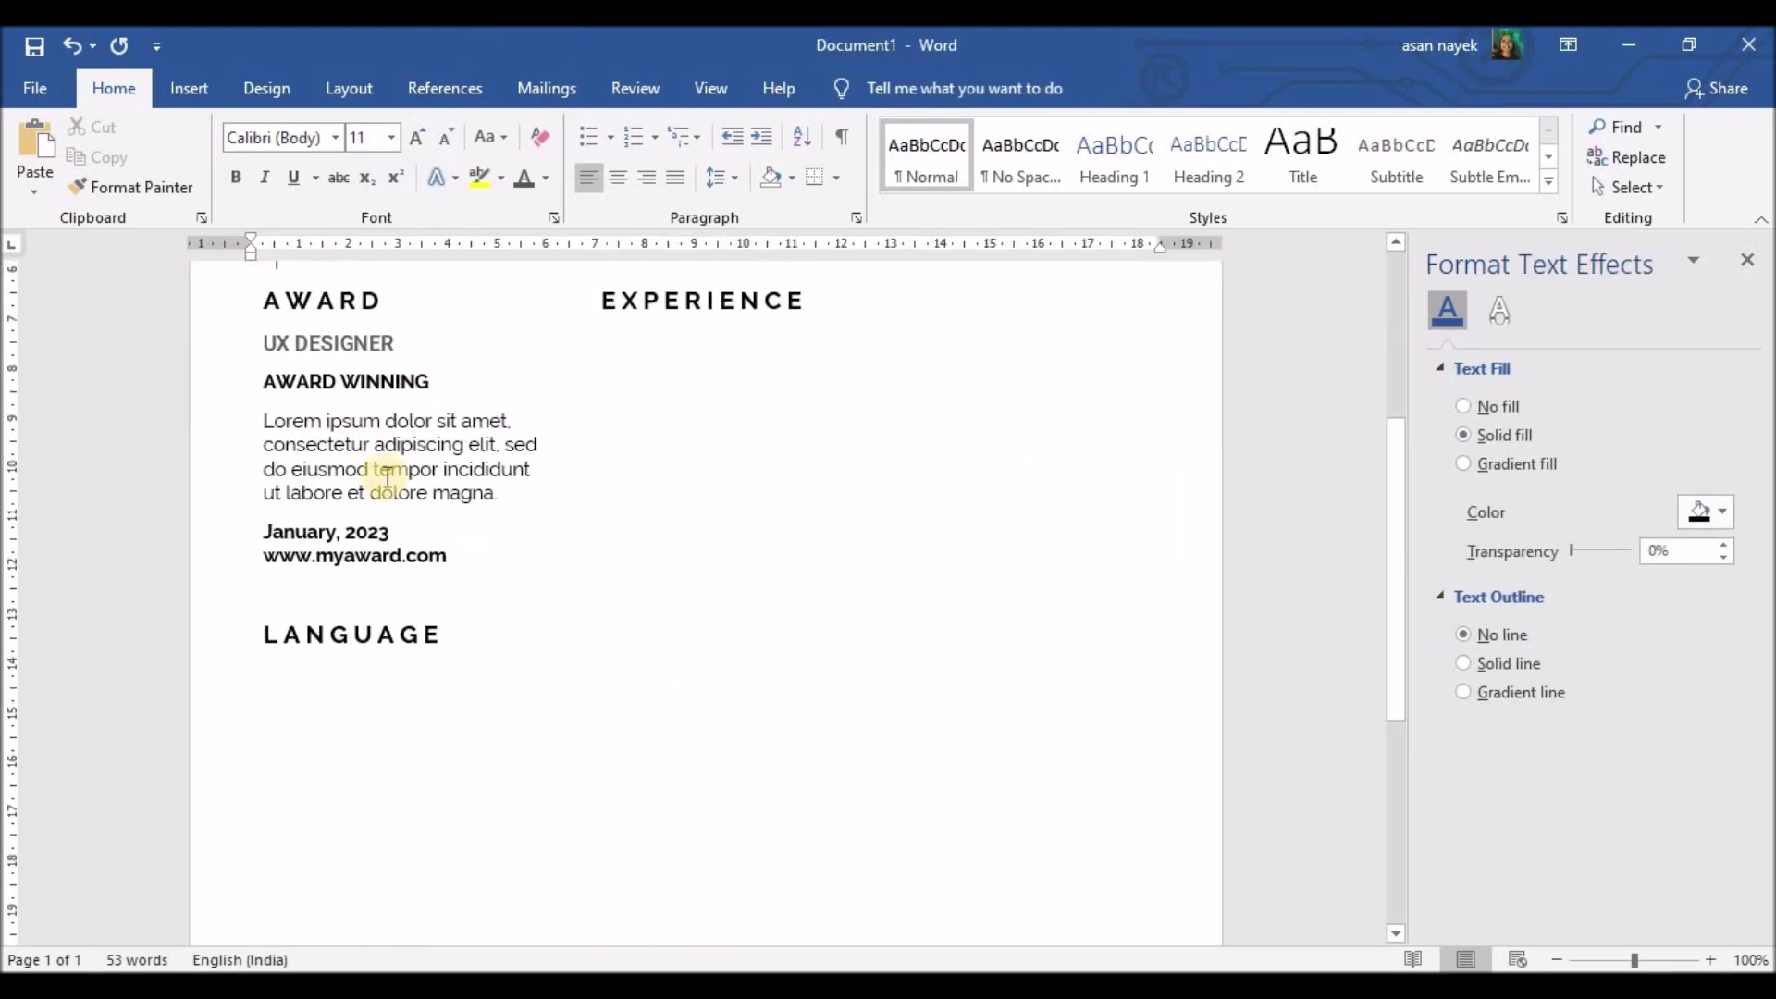
- Copy the award text box under LANGUAGE and make it a bulleted ENGLISH and SPANISH list
click(387, 473)
click(393, 370)
drag(393, 370, 361, 395)
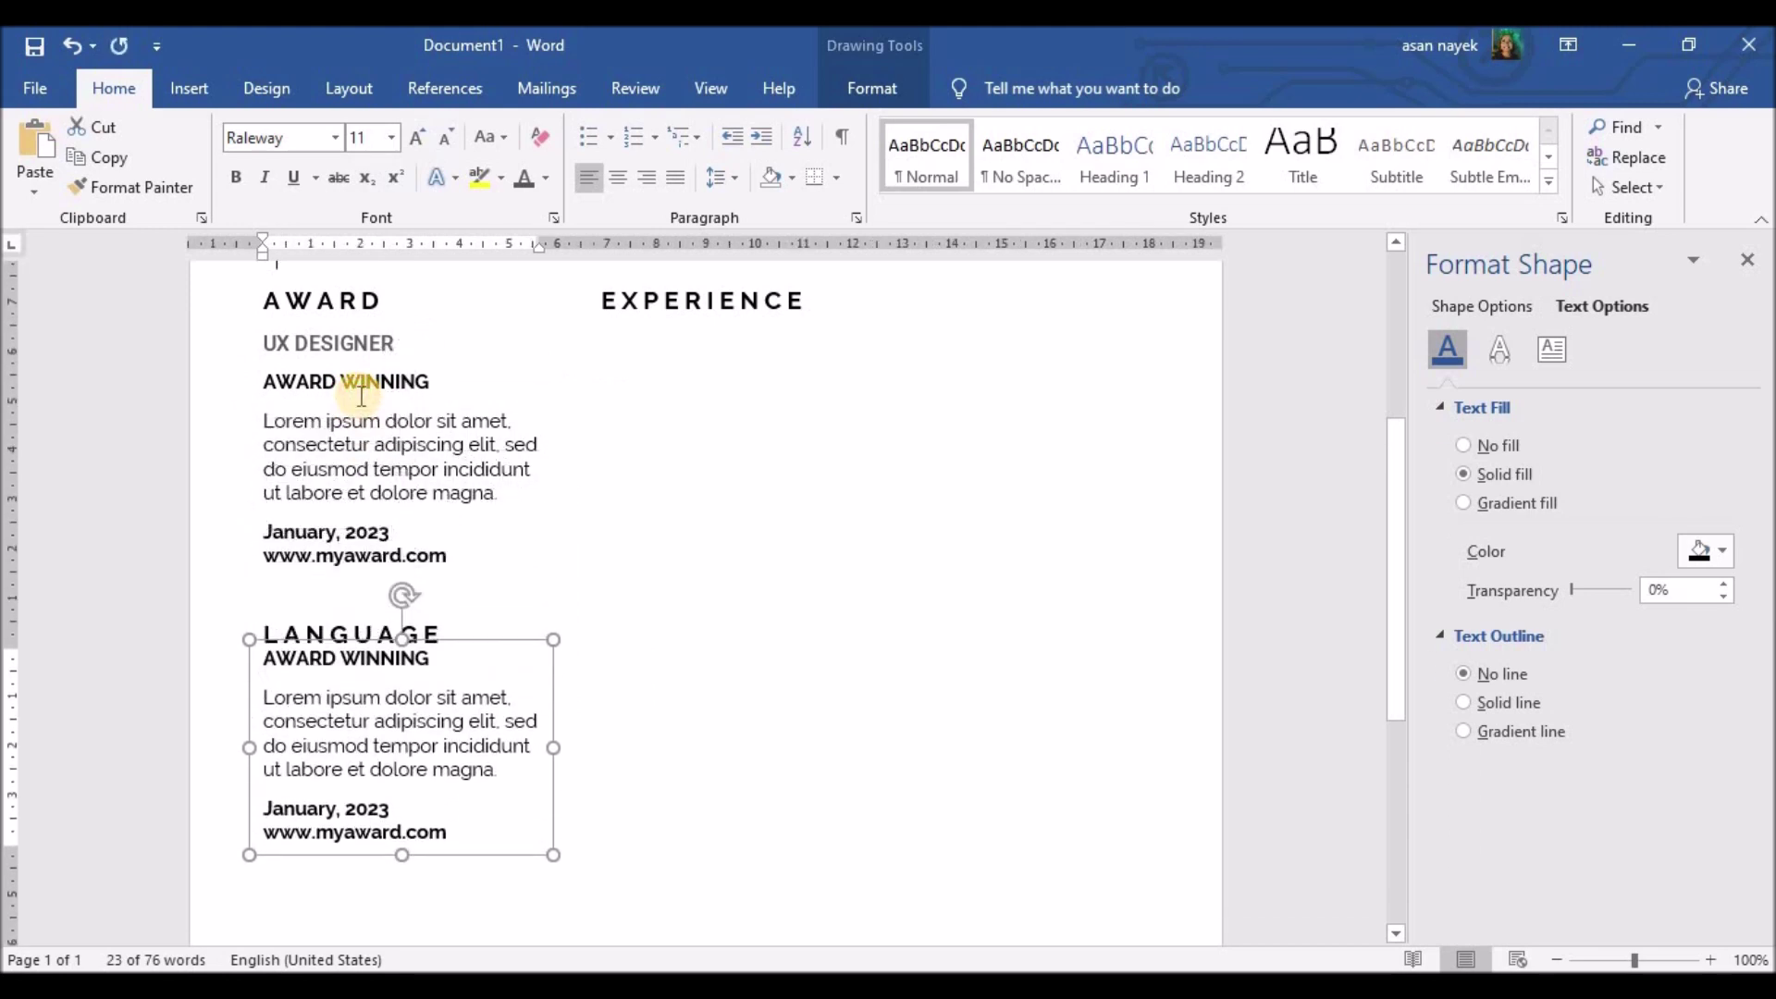
click(469, 877)
text(E)
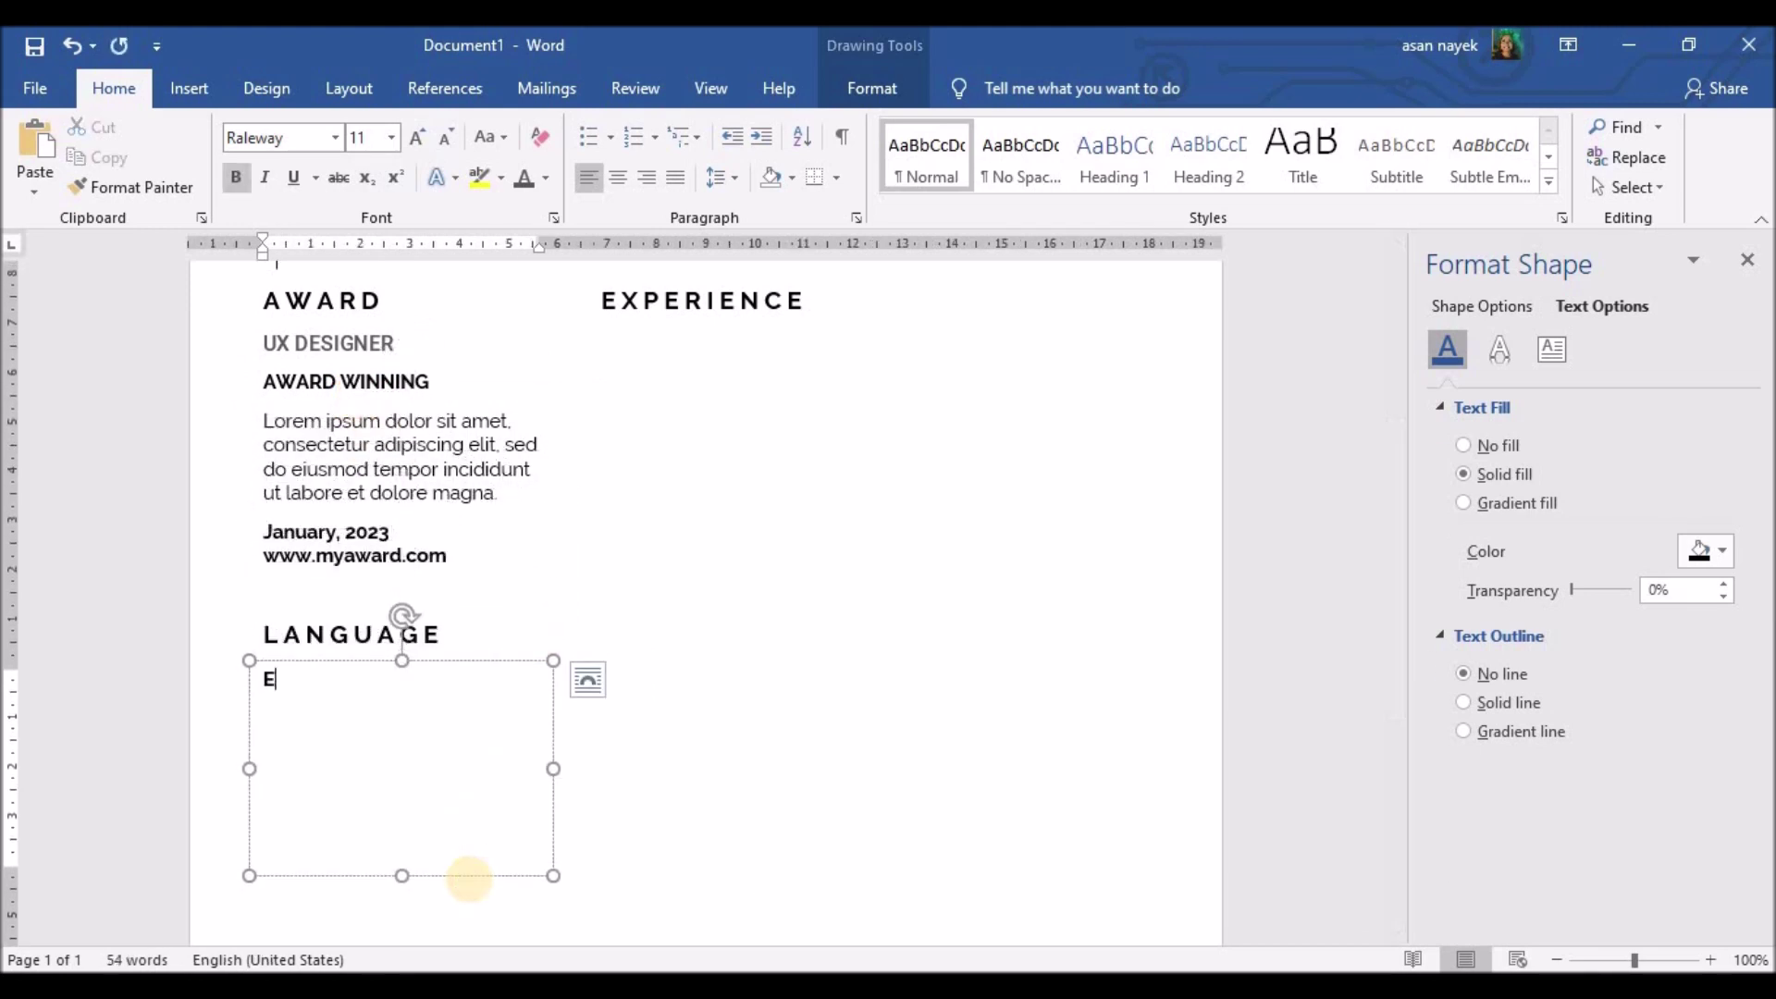
text(nglish SPANIS)
double_click(305, 679)
text(ENGLISH)
drag(337, 708, 222, 666)
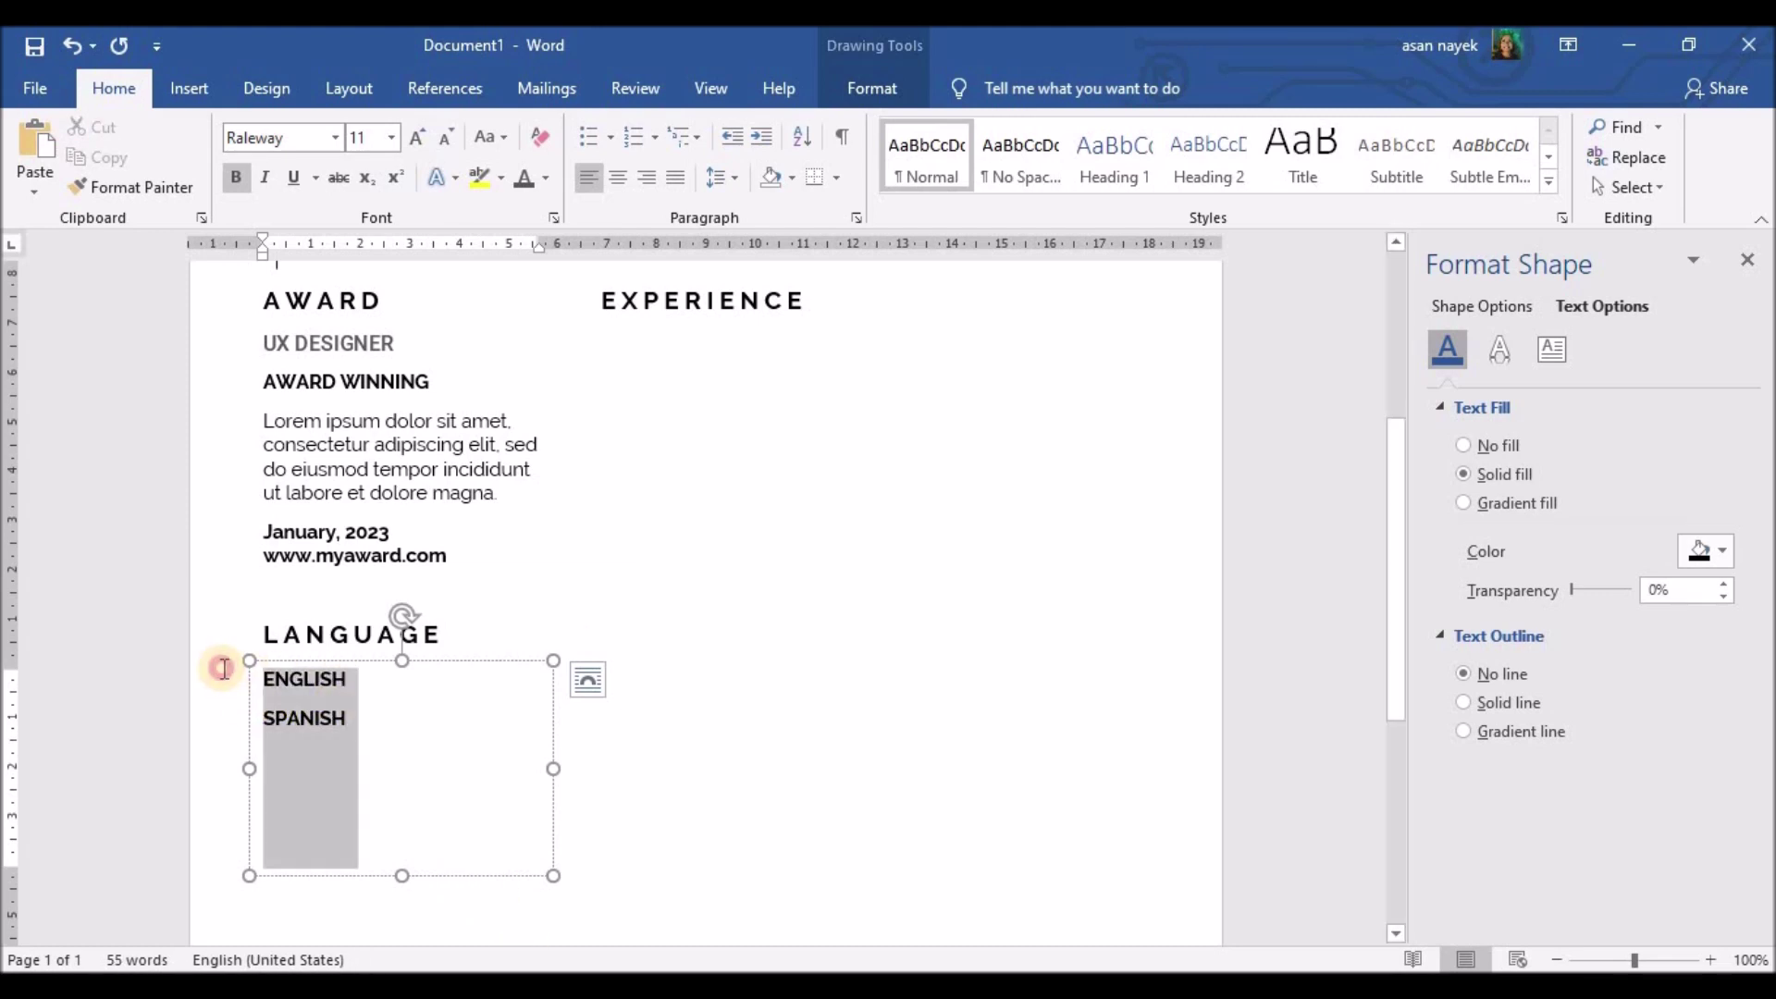
click(588, 137)
click(721, 148)
- Add the Lorem paragraph below SPANISH without a bullet, trimmed after 'tempor'
mouse_move(264, 421)
mouse_down()
mouse_move(516, 464)
mouse_move(523, 506)
mouse_up()
key(ctrl+c)
click(374, 733)
key(ctrl+v)
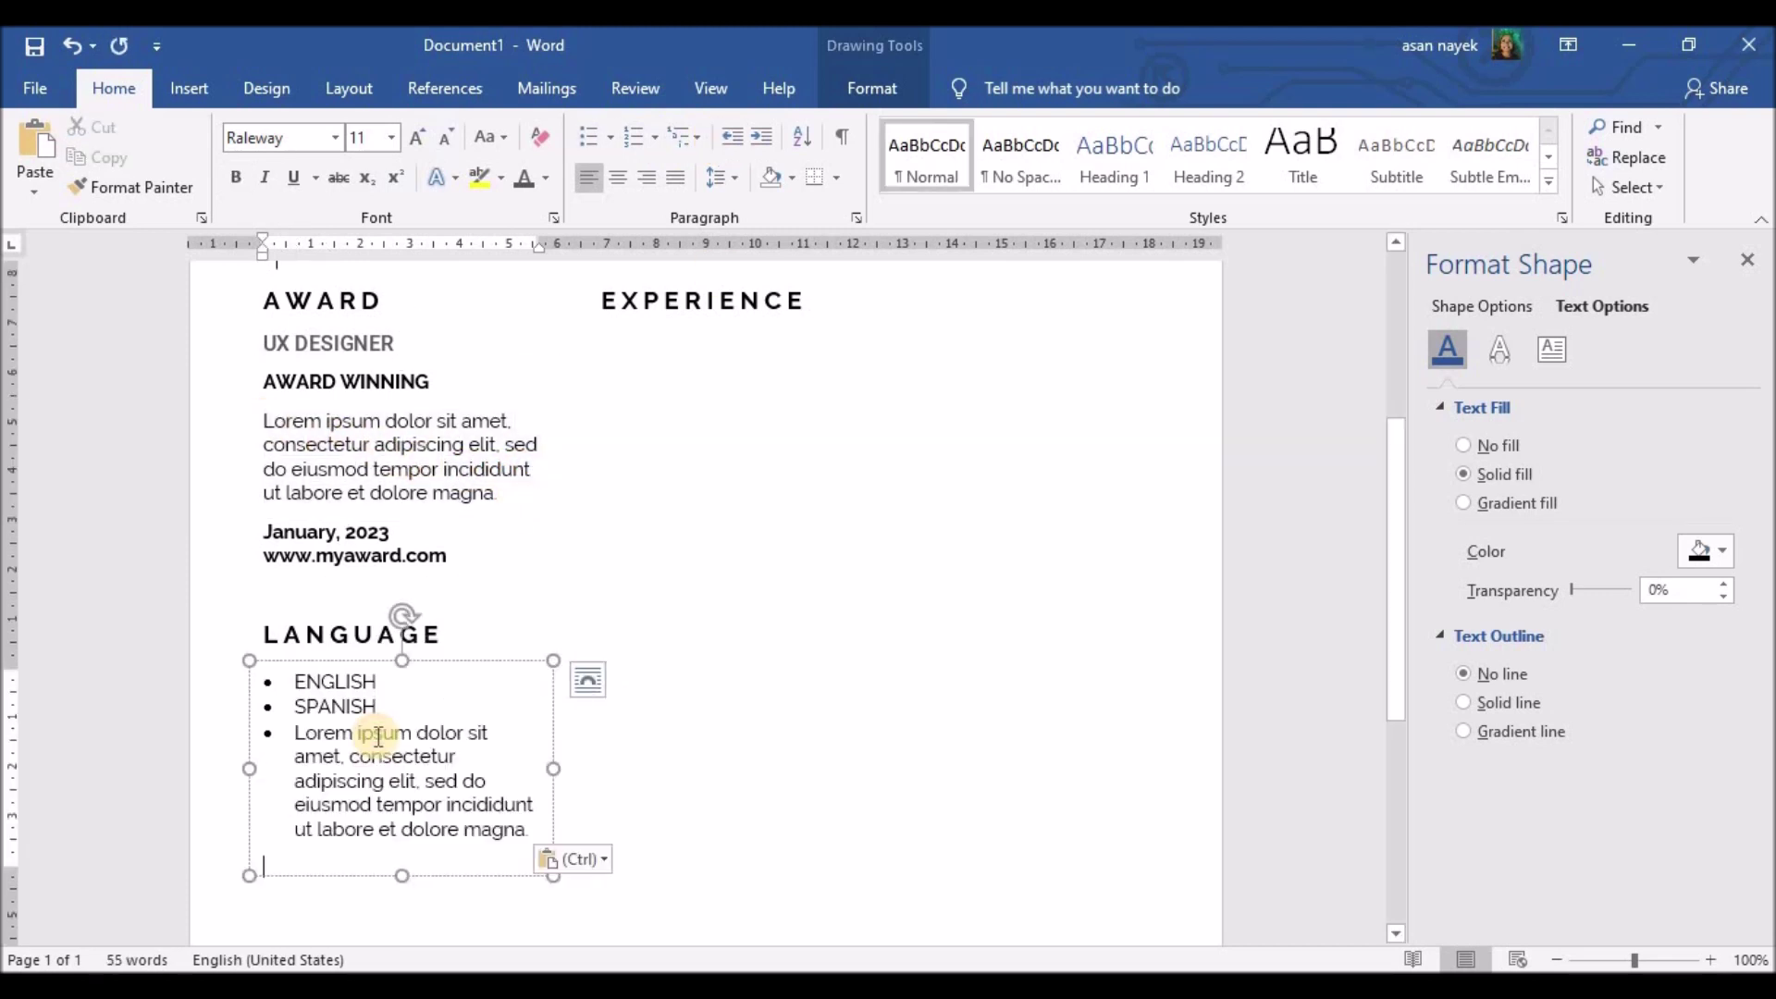
click(589, 136)
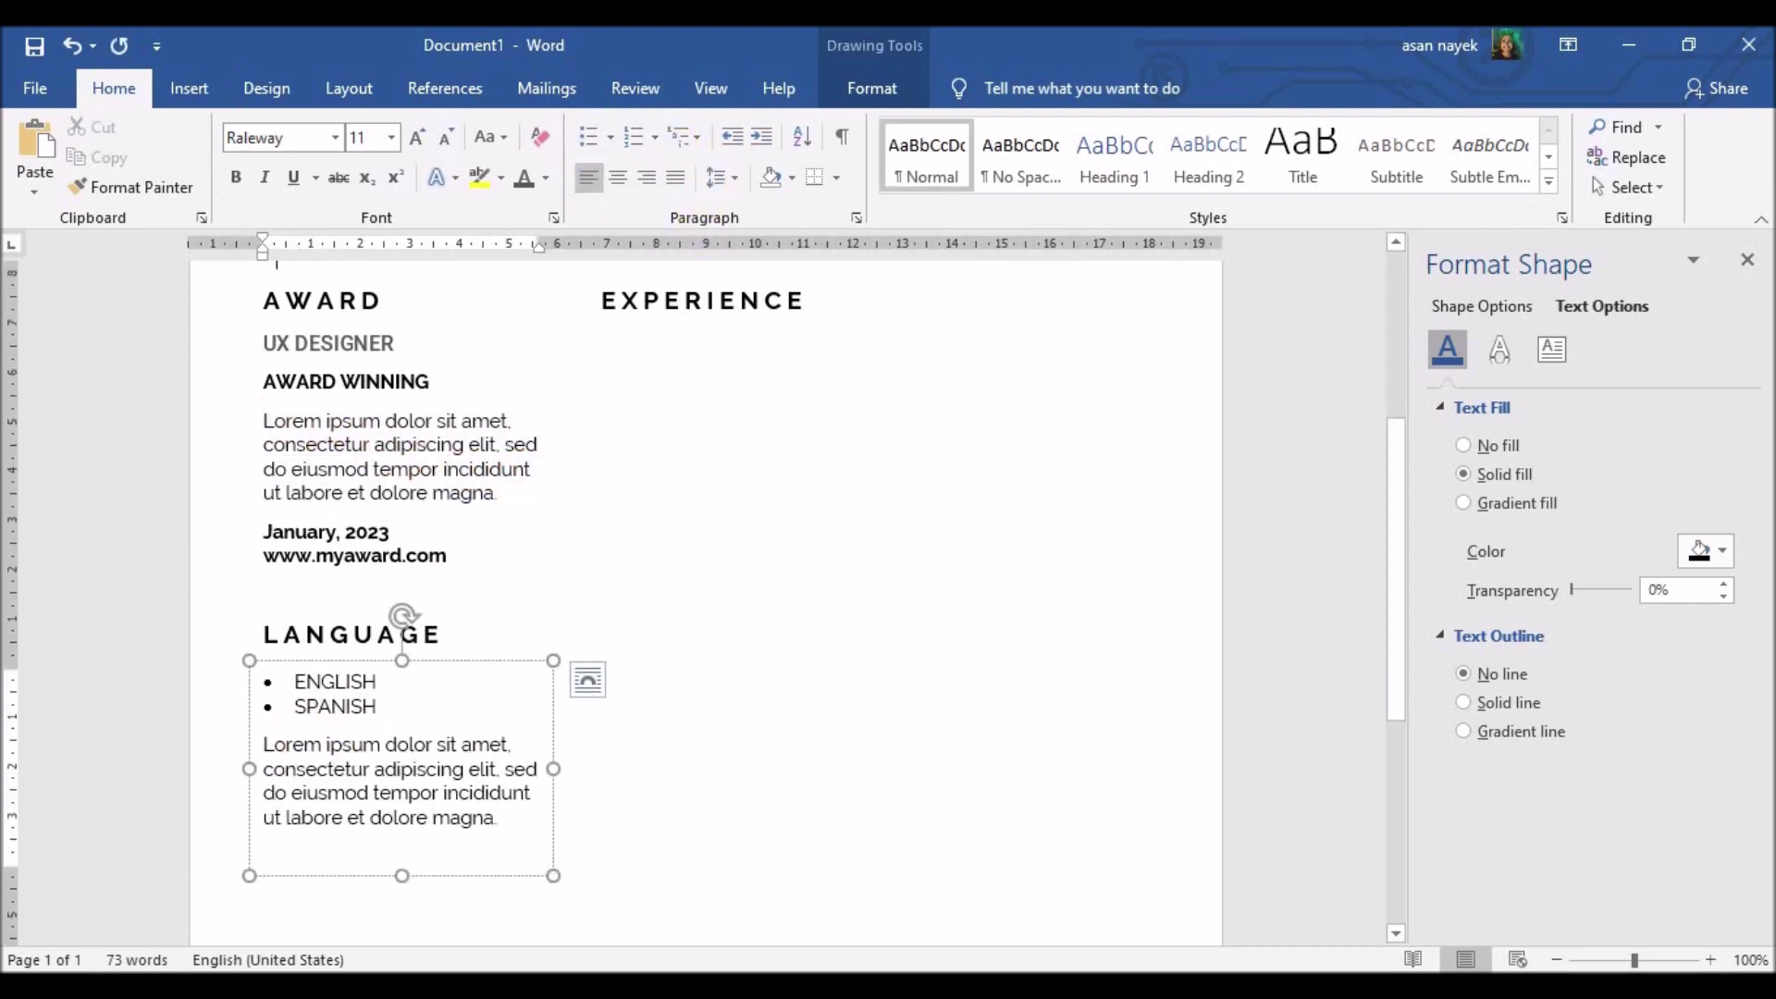
drag(441, 793, 498, 817)
key(Delete)
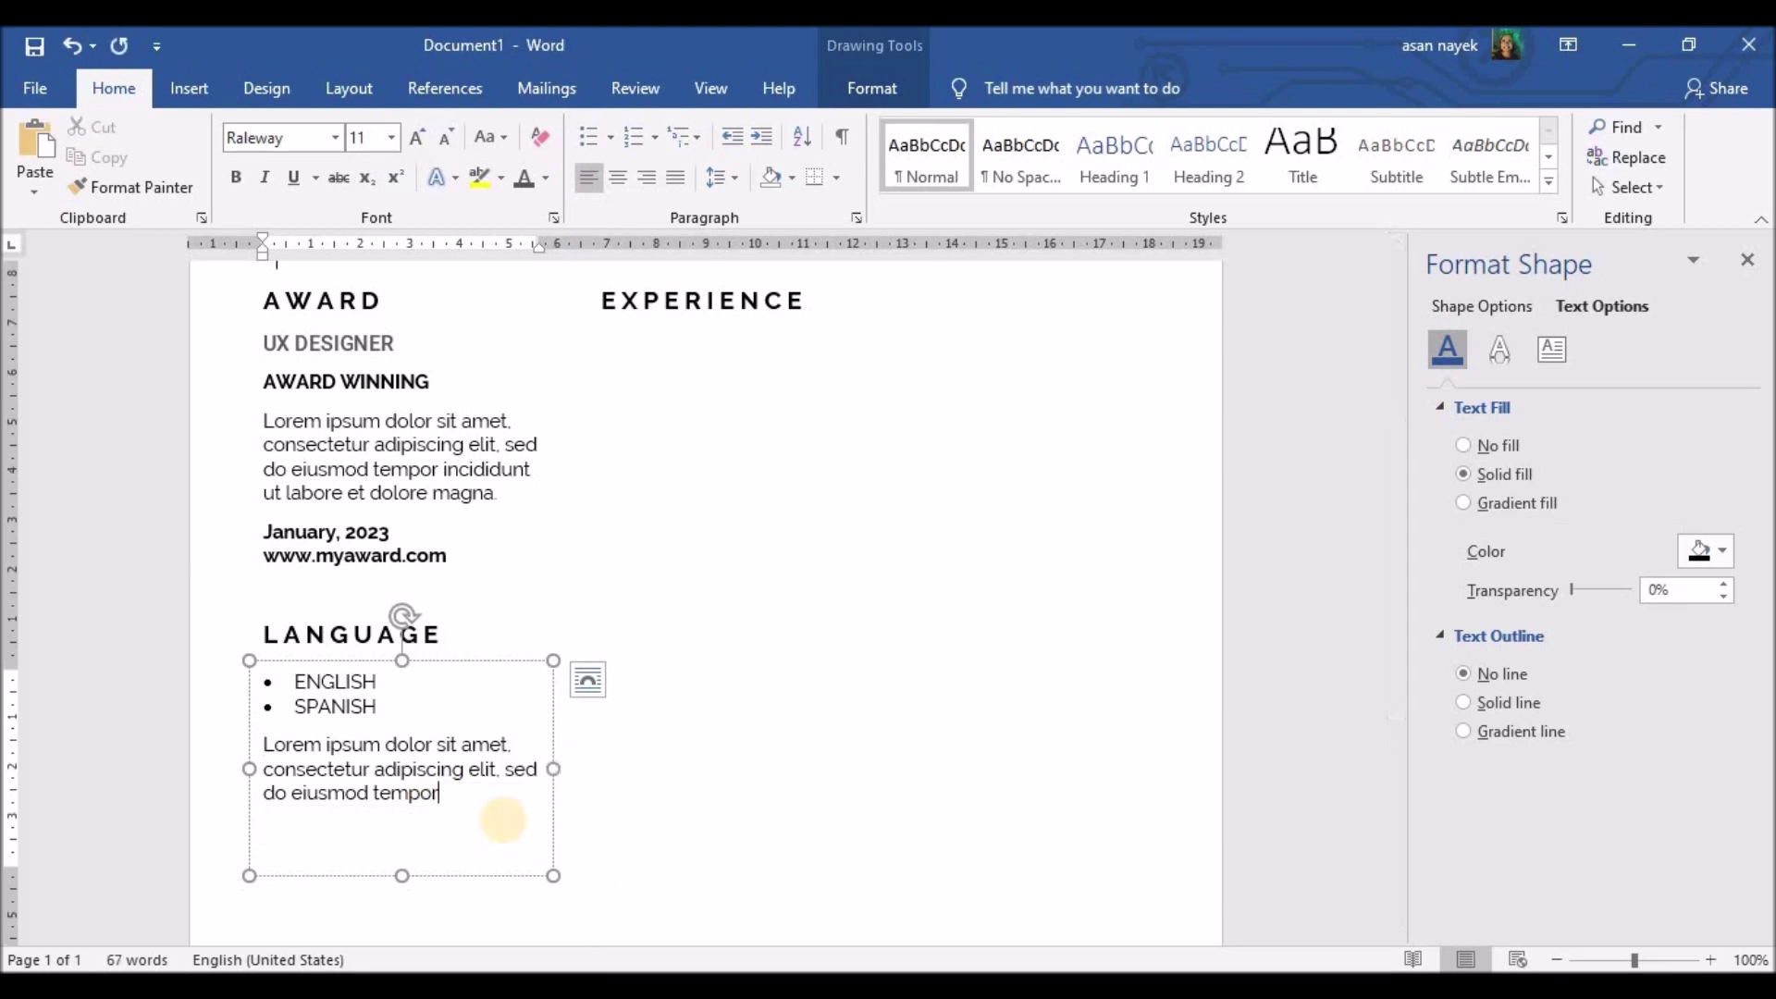
scroll(516, 912, down, 5)
click(302, 308)
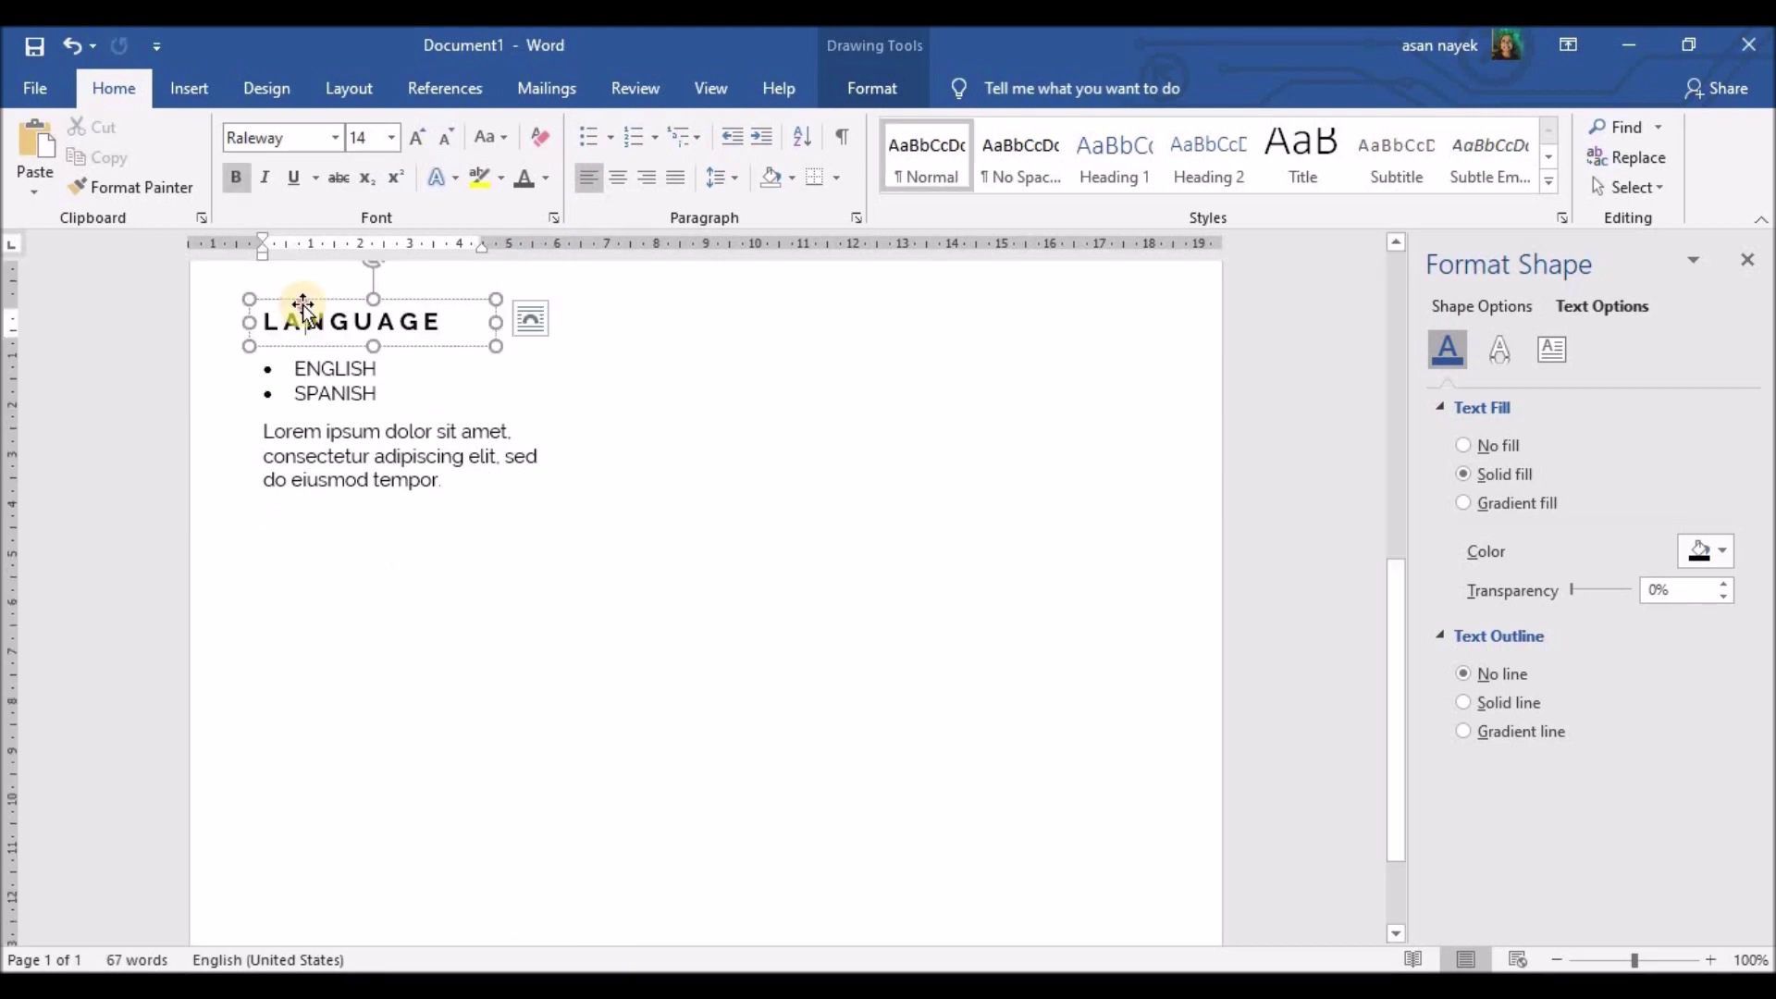
- Copy the LANGUAGE heading and list boxes below the original and rename the copied heading INTERESTS
shift+click(305, 363)
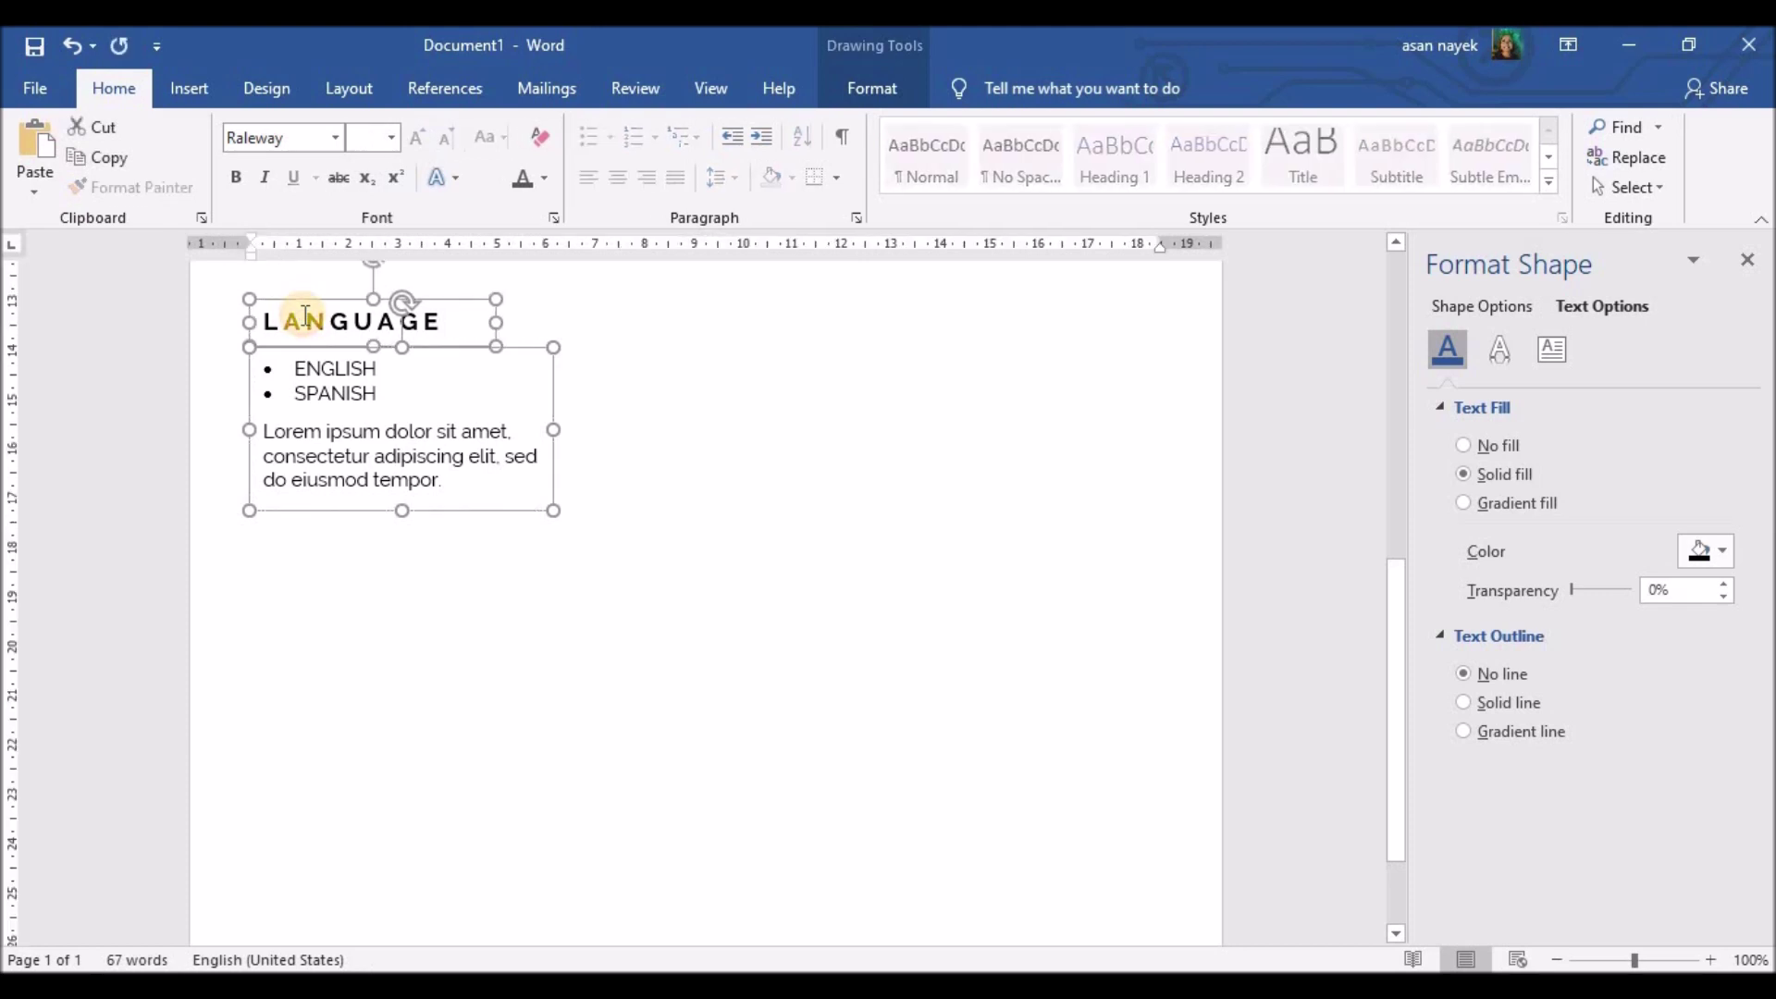
drag(312, 314, 737, 446)
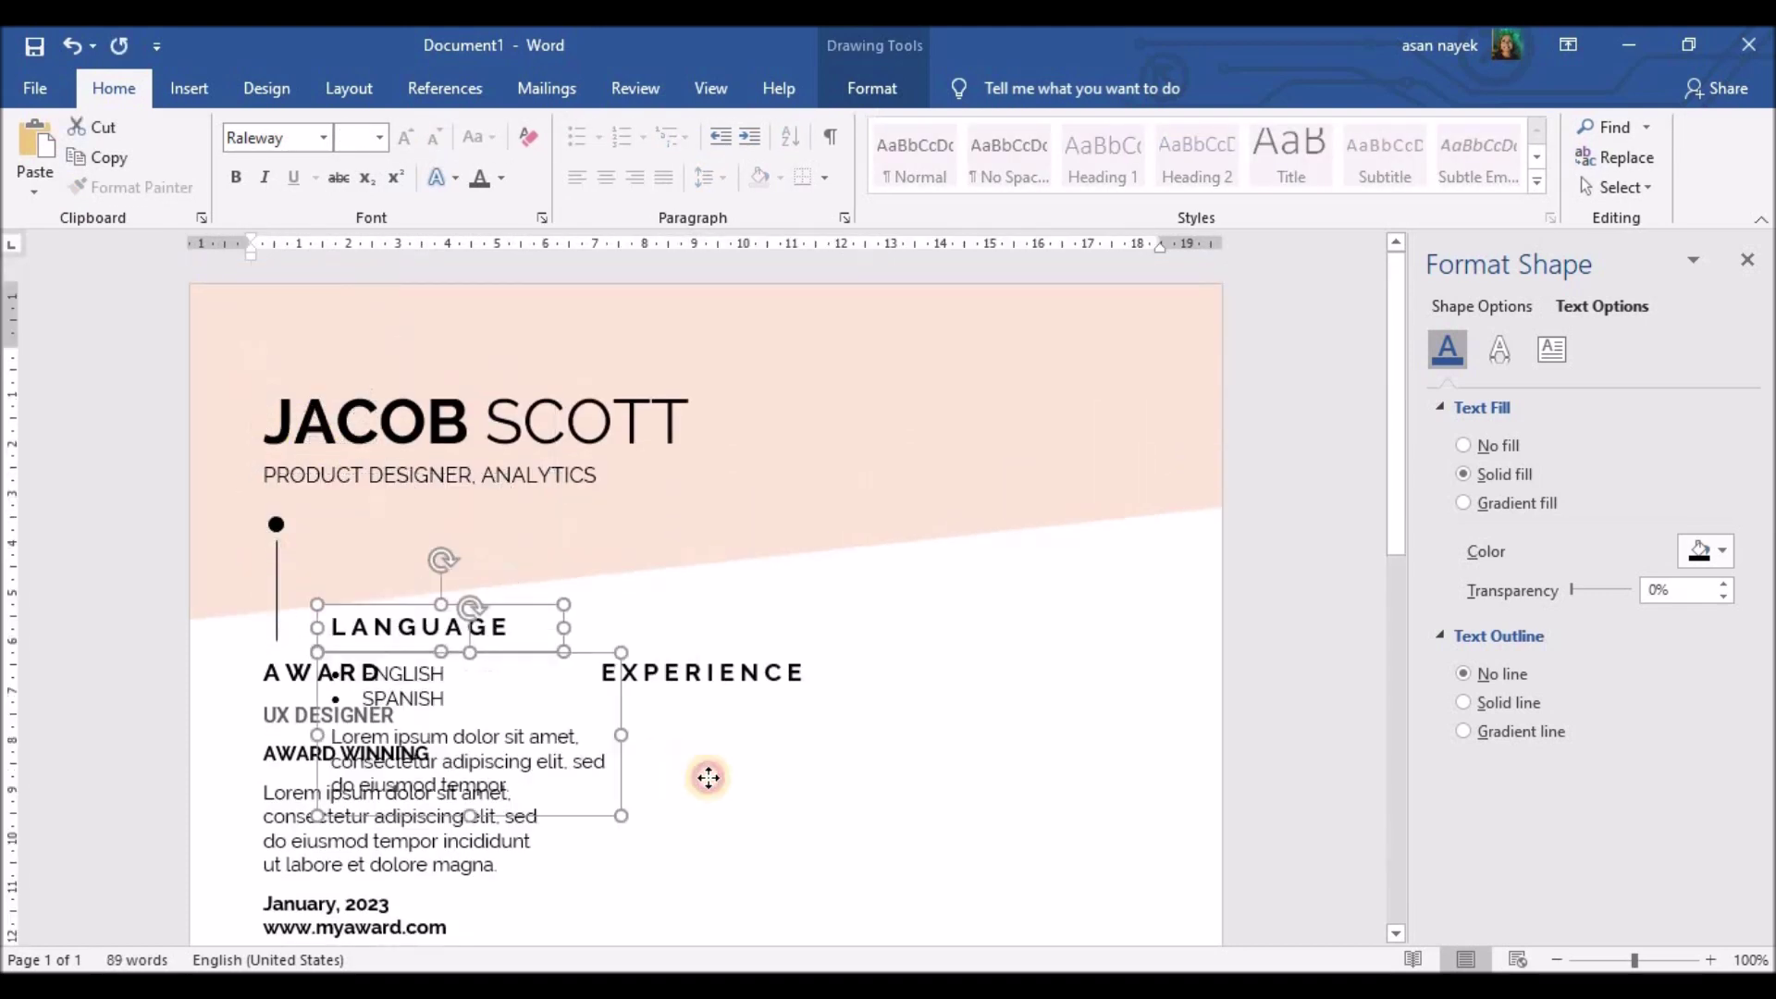
drag(737, 447, 311, 930)
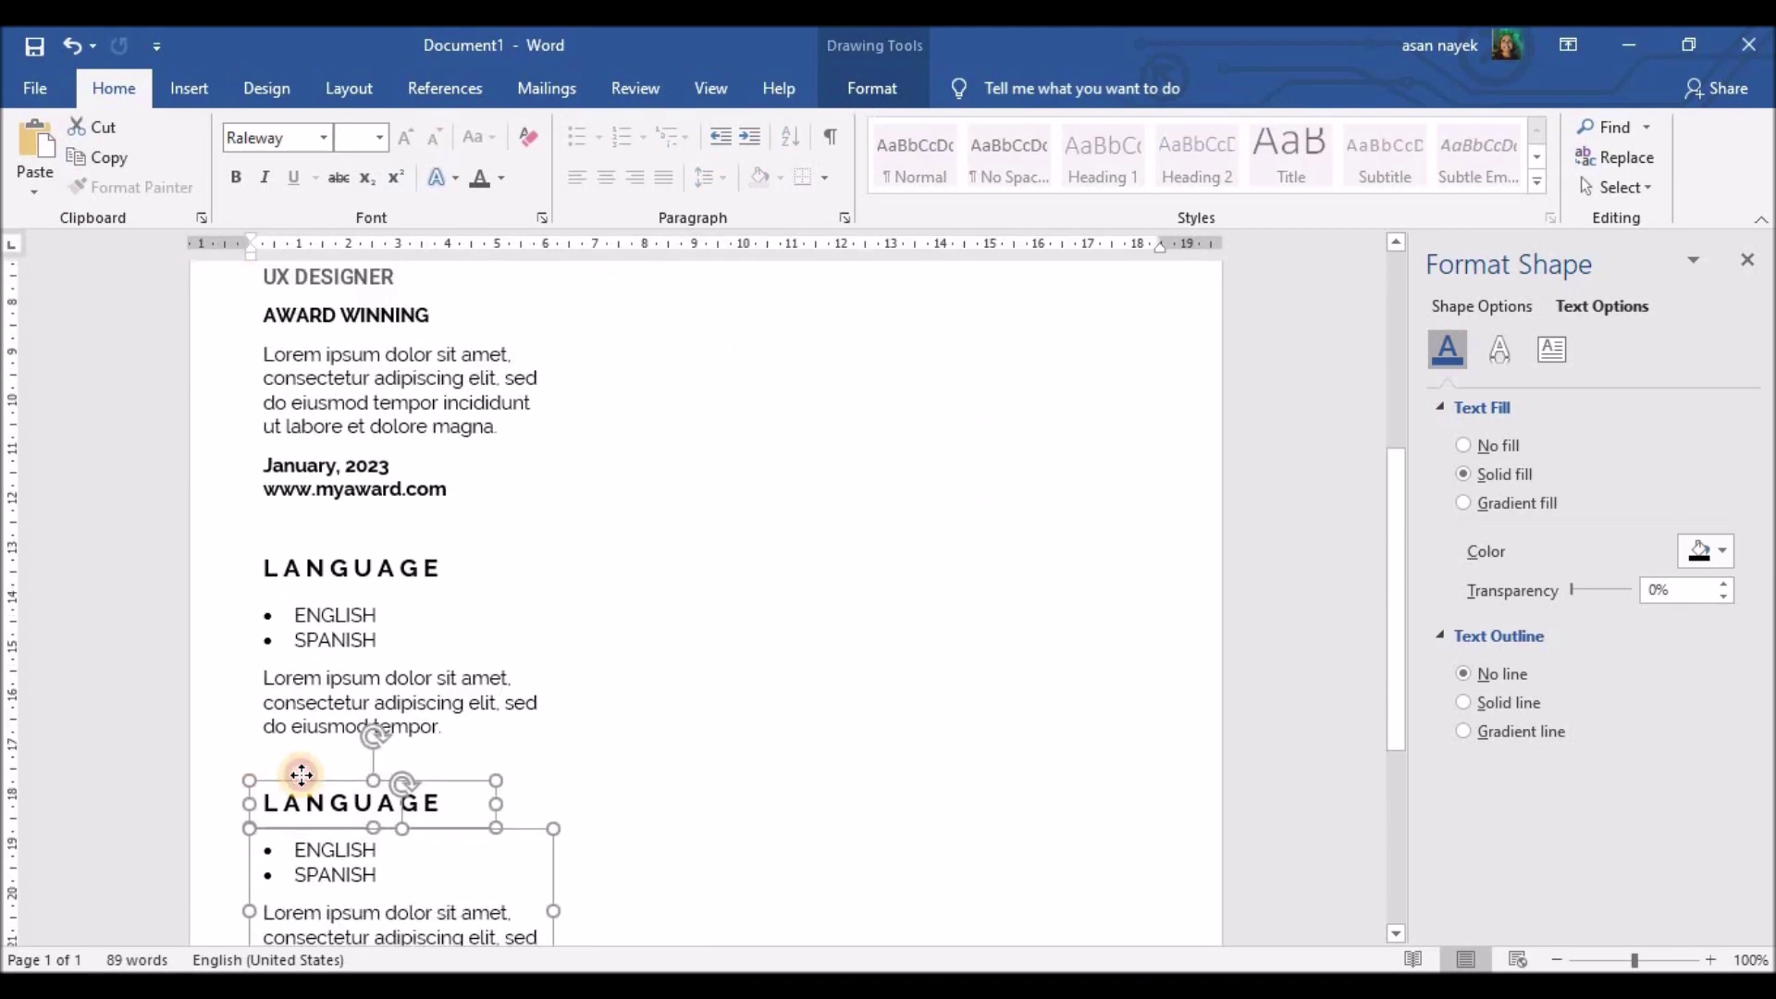
scroll(552, 672, down, 5)
scroll(553, 672, down, 2)
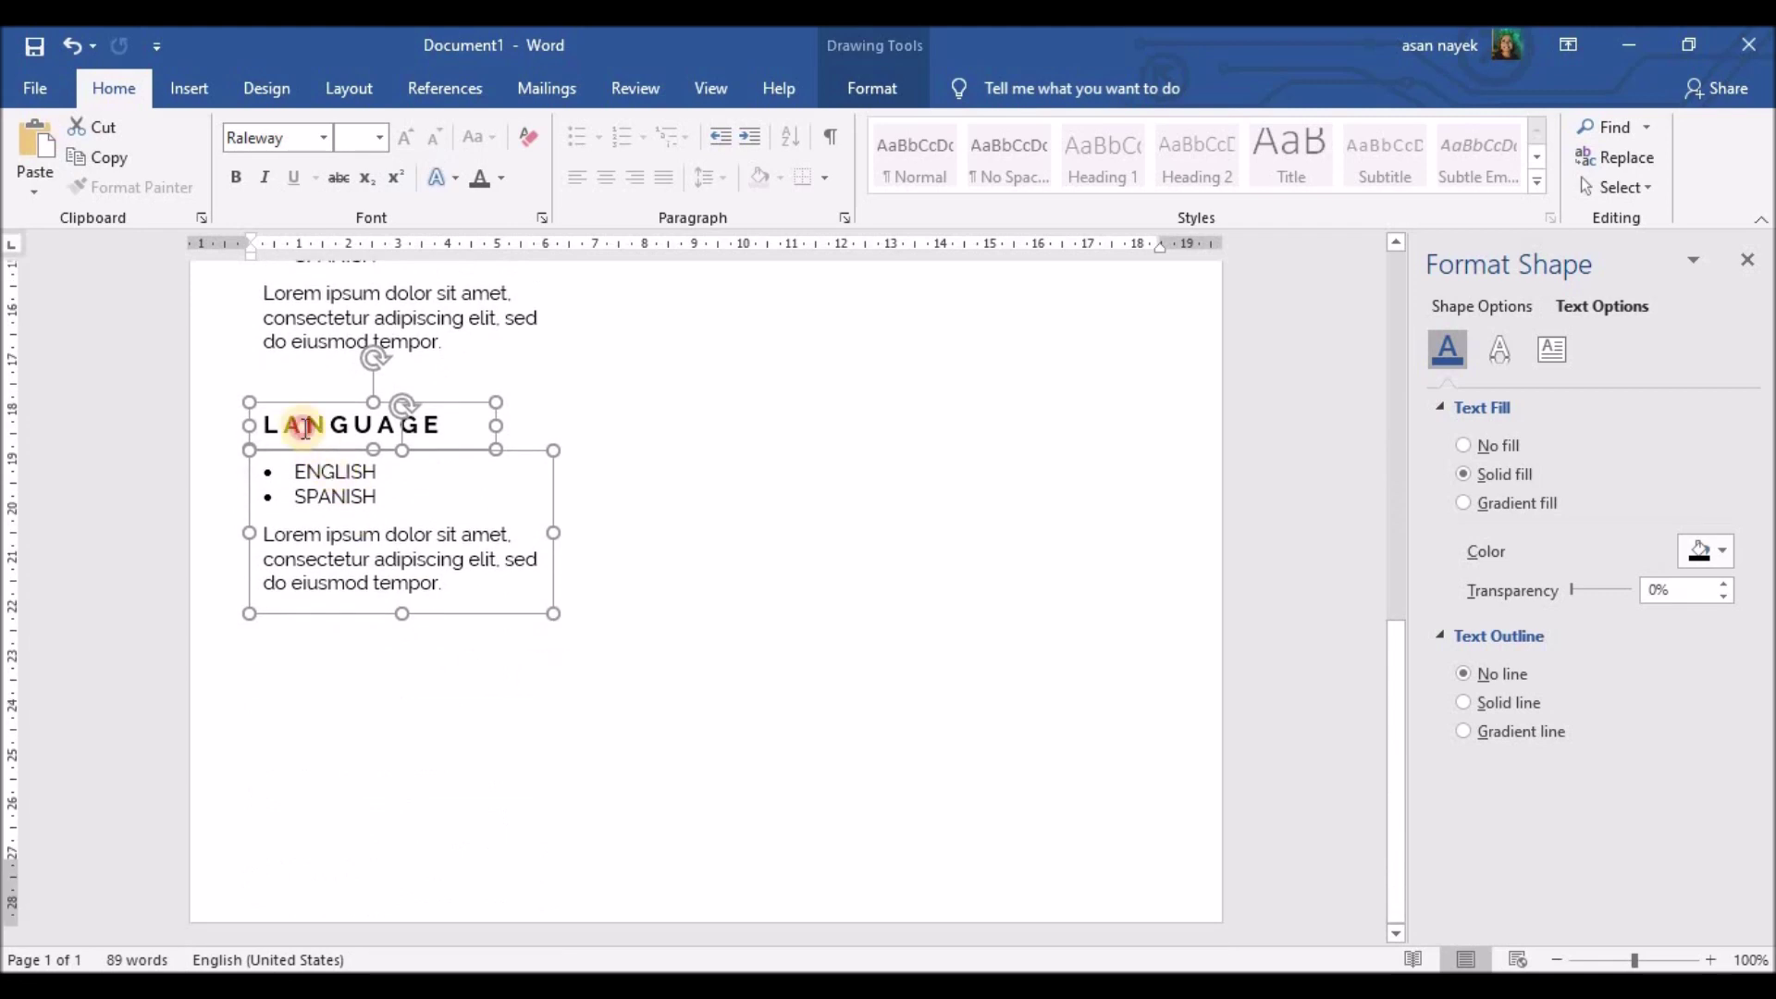
double_click(442, 430)
text(INTERESTS)
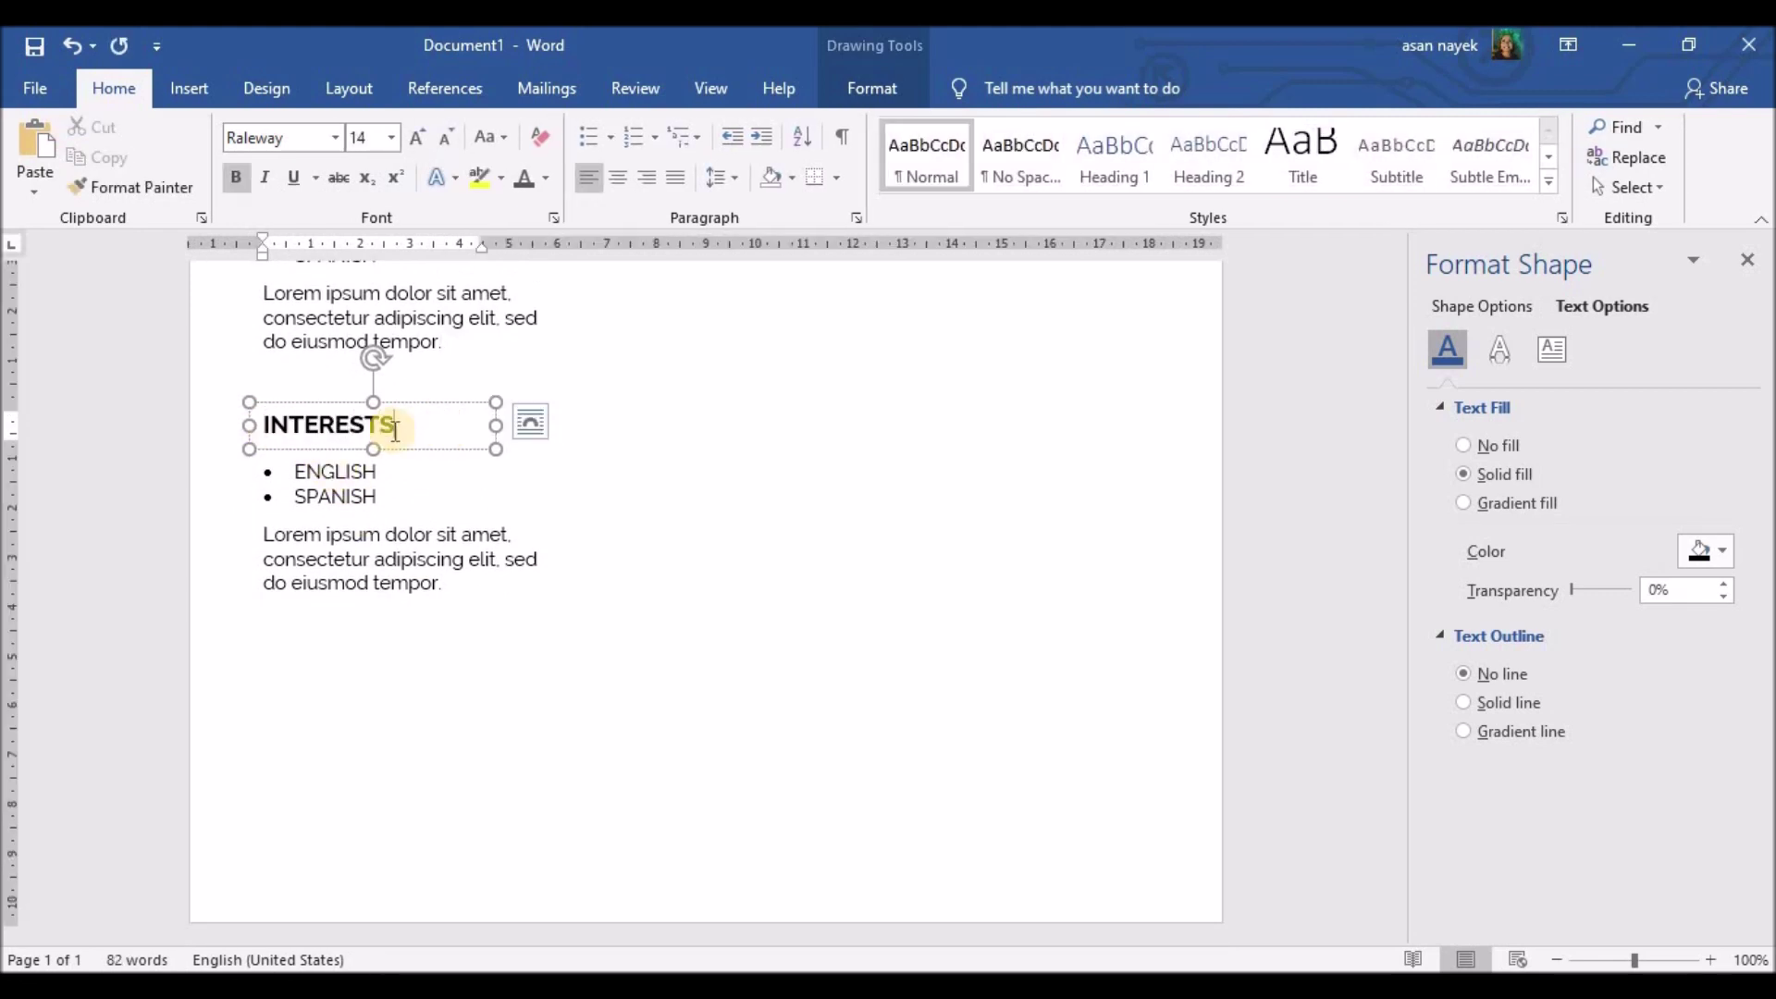
click(274, 425)
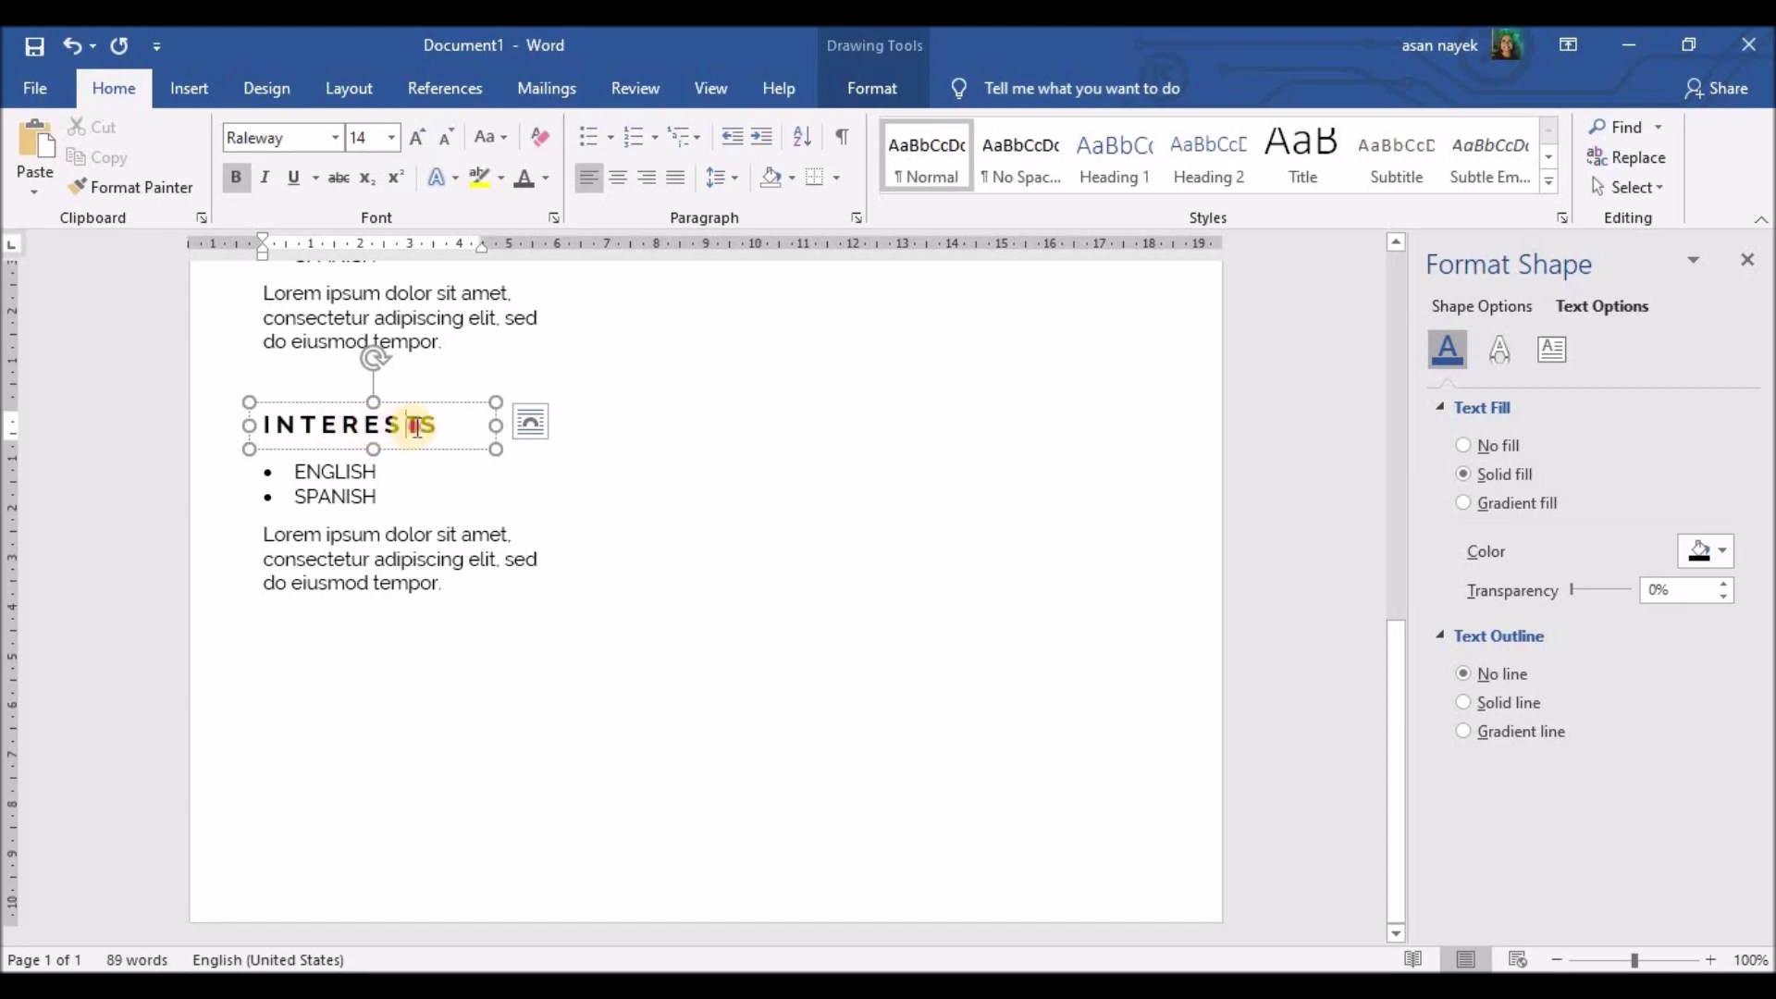
click(366, 497)
drag(265, 535, 438, 584)
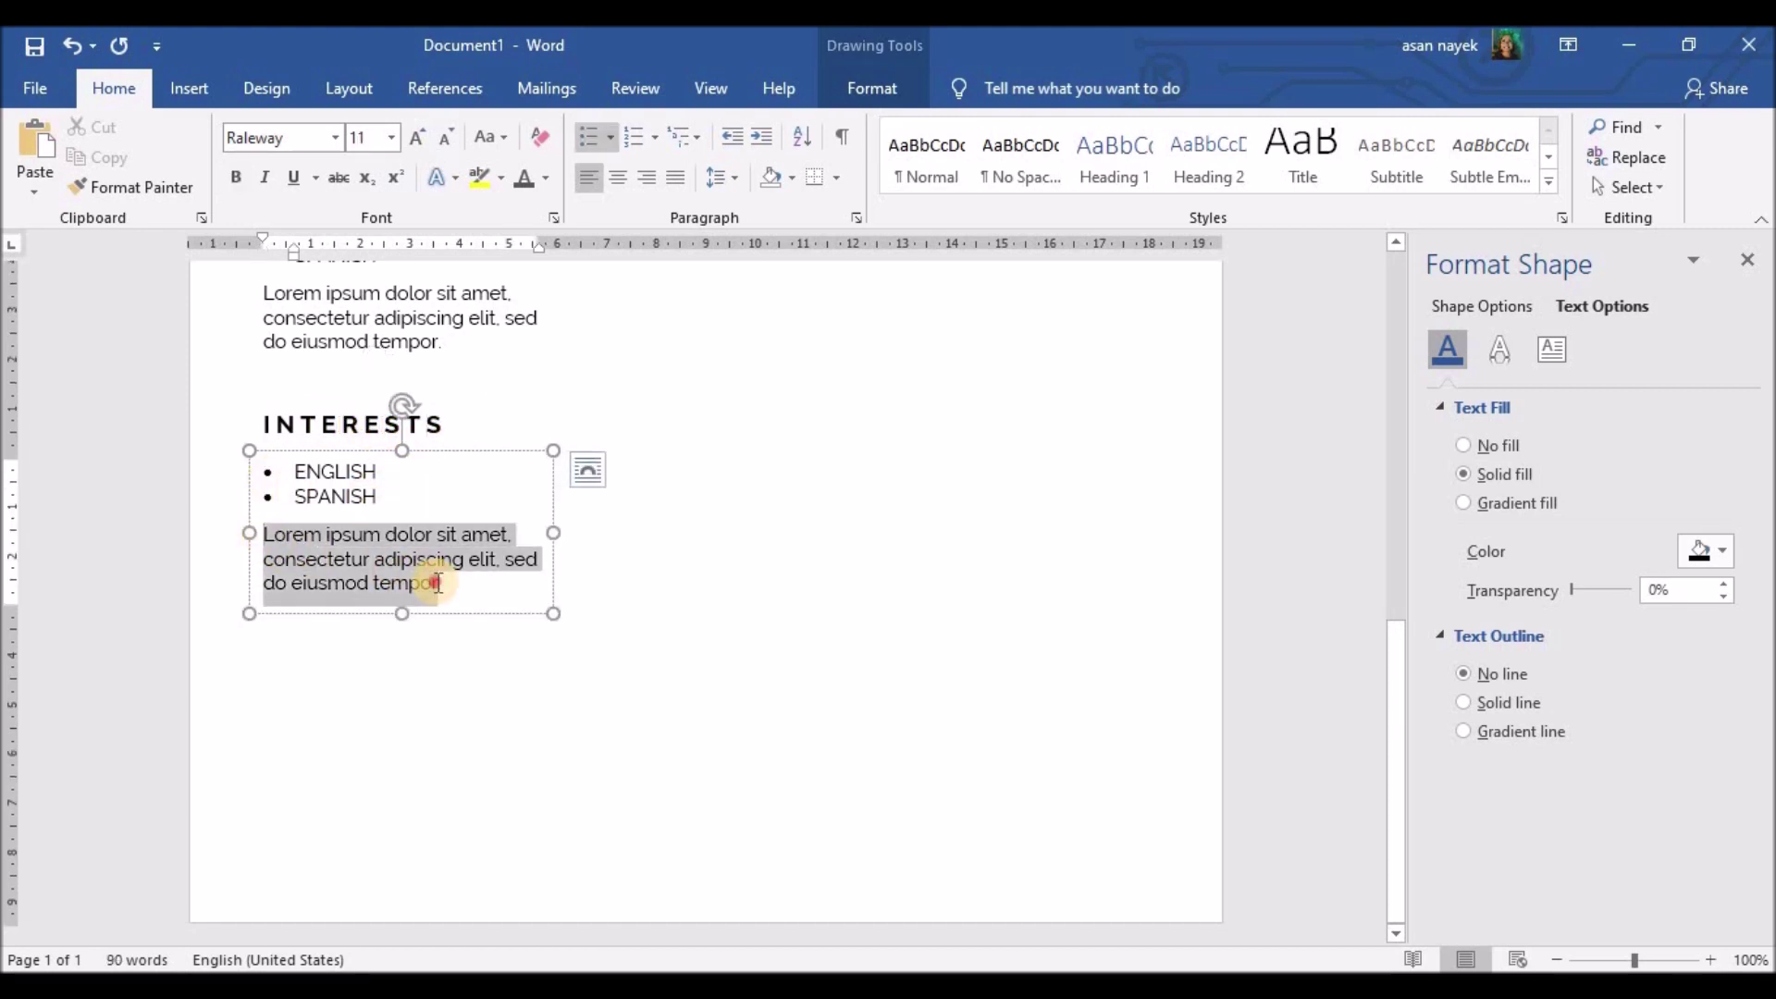
- Replace the Lorem and language entries with the first interests, ending with Driving and Calligraphy
key(BackSpace)
key(ctrl+a)
key(BackSpace)
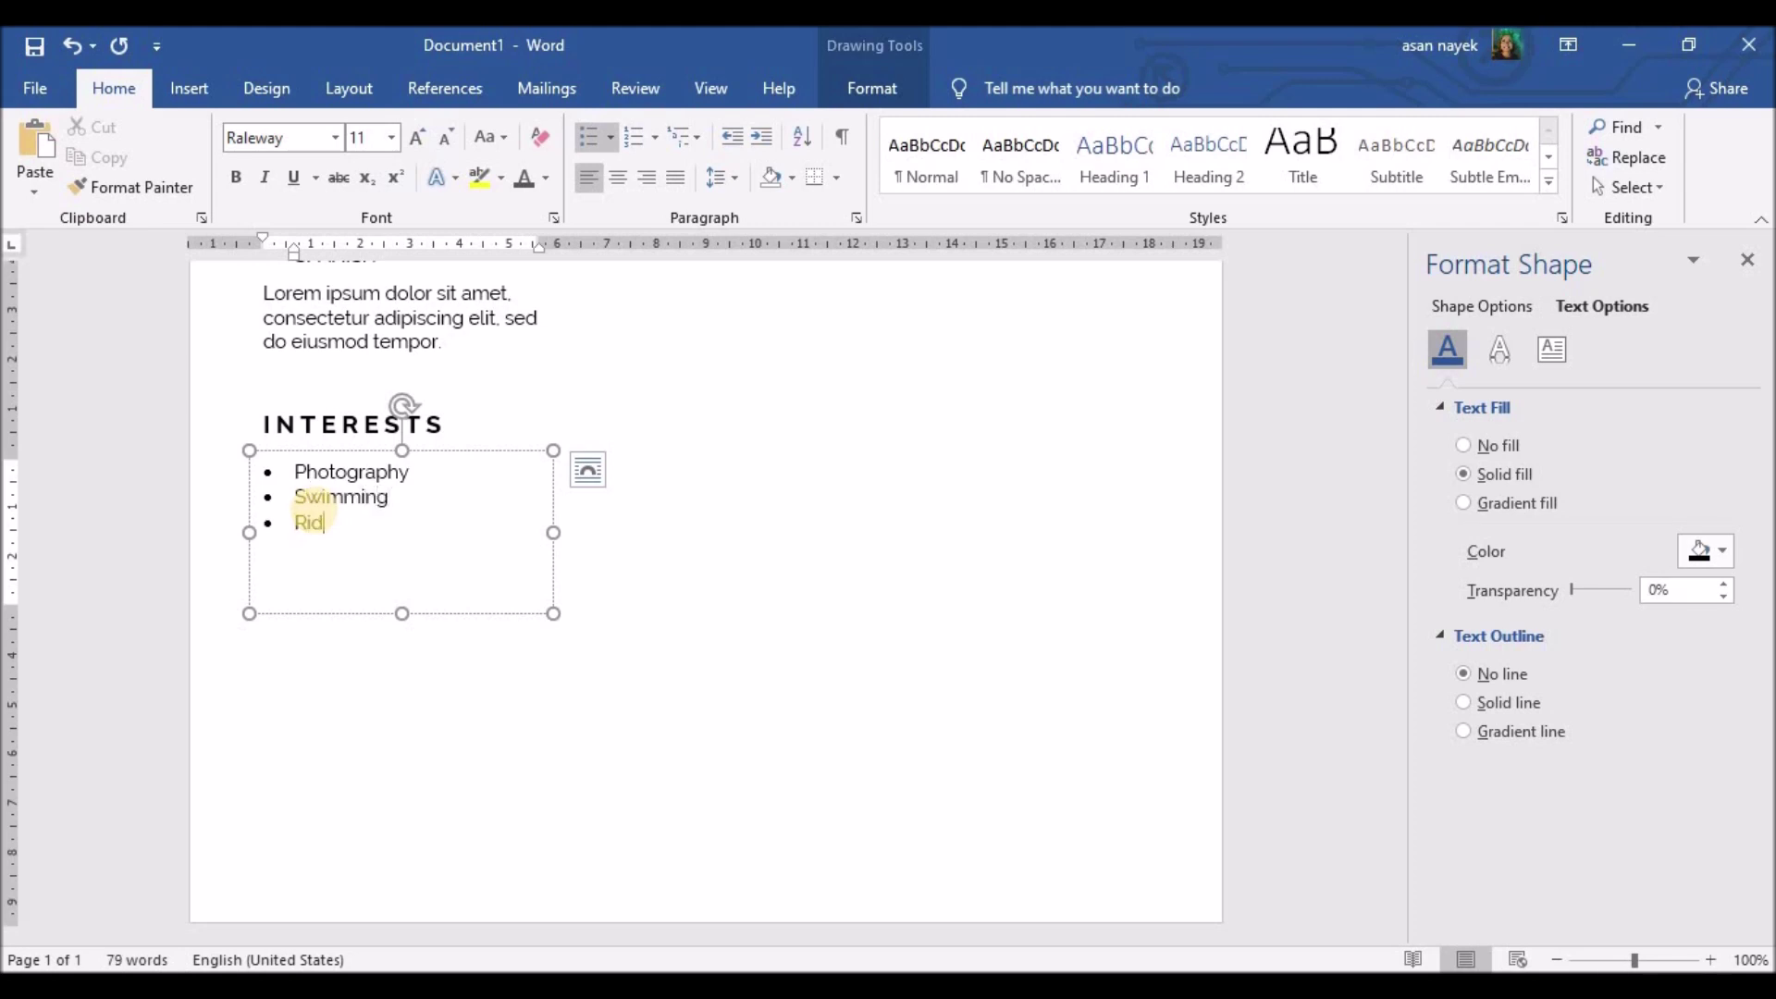
text(Driving)
key(Return)
text(Calligraphy)
drag(402, 613, 401, 768)
- Add more interests such as Researching, Playing and Travelling, and make the box taller
key(Return)
key(Return)
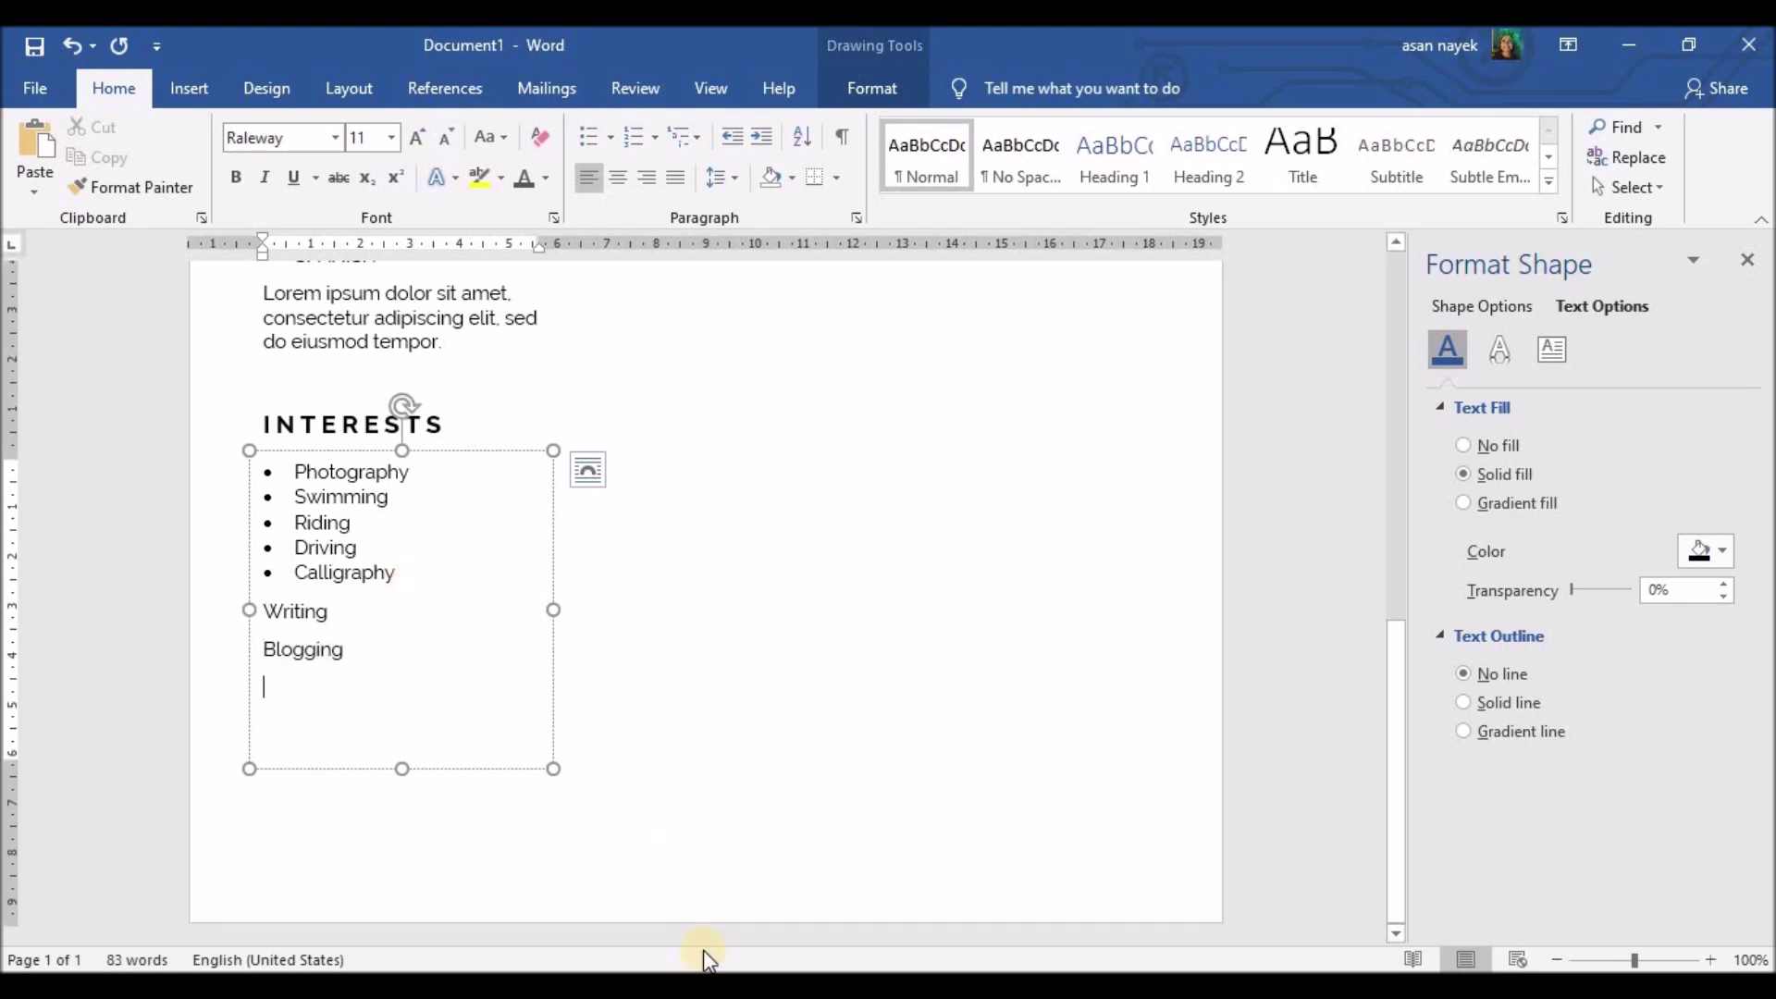
text(Researching)
key(Return)
text(Playing)
key(Return)
text(Travelling)
drag(397, 766, 402, 904)
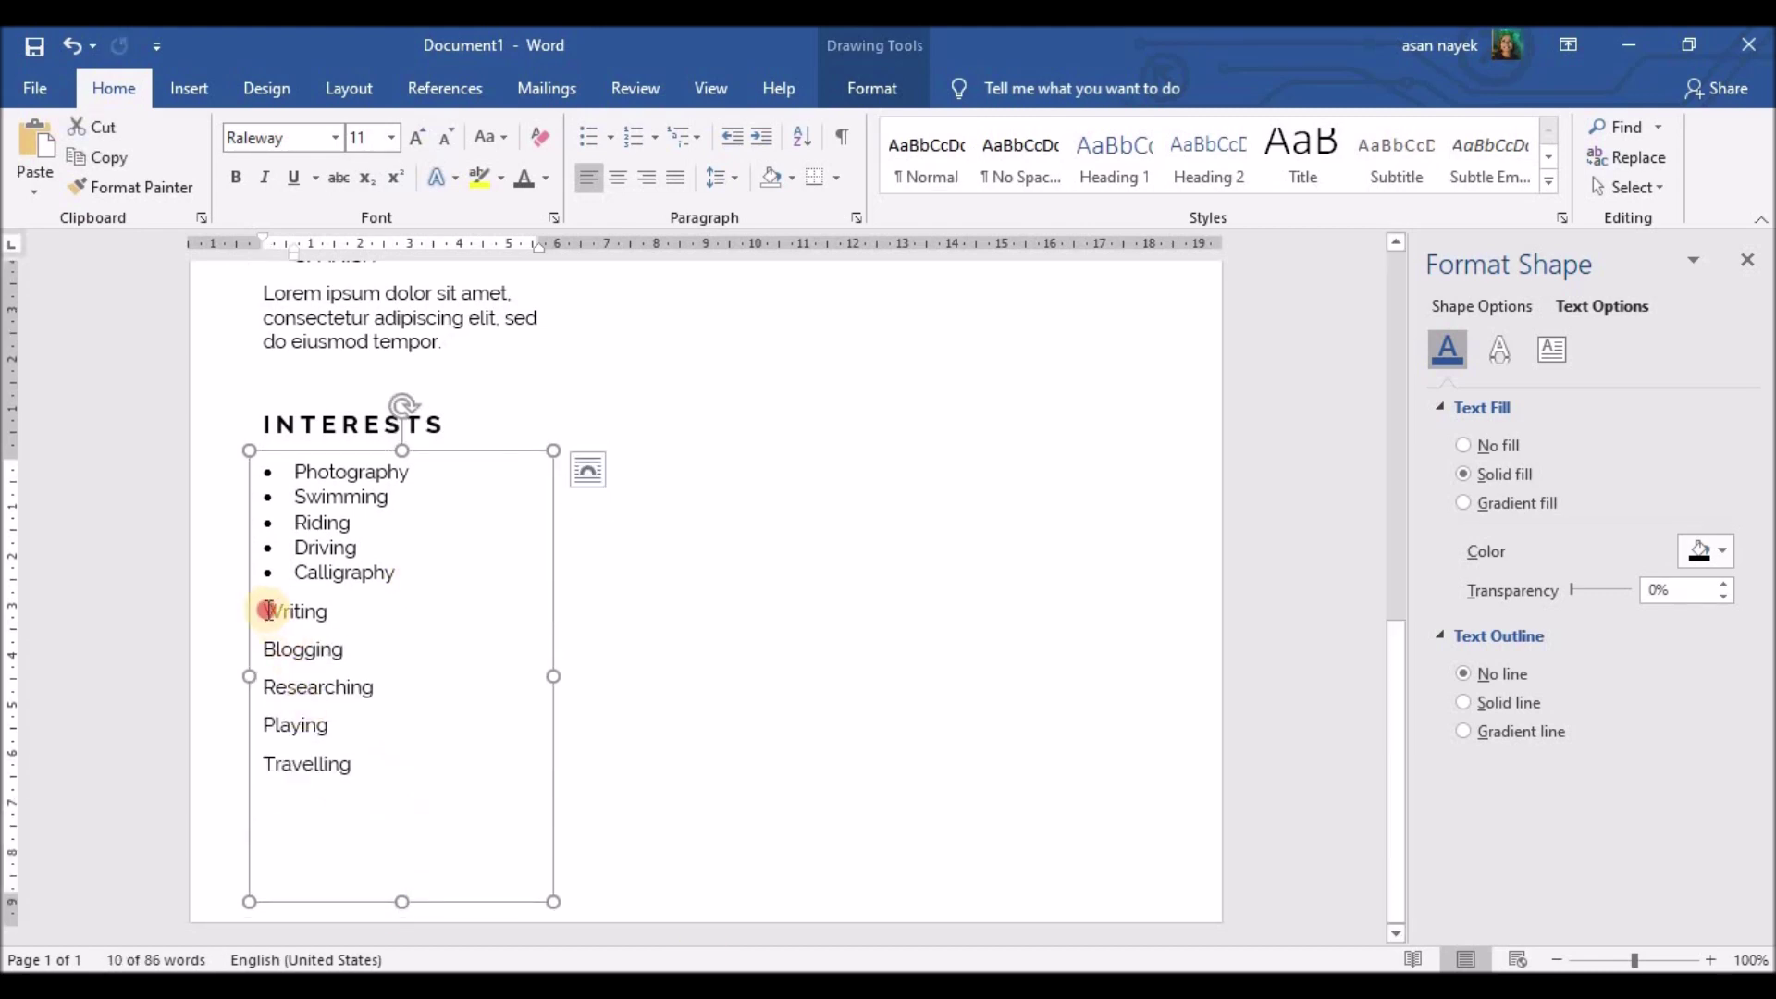
- Insert a gap after Calligraphy and give both interest groups 1.5 line spacing
drag(262, 610, 370, 888)
click(588, 137)
click(398, 571)
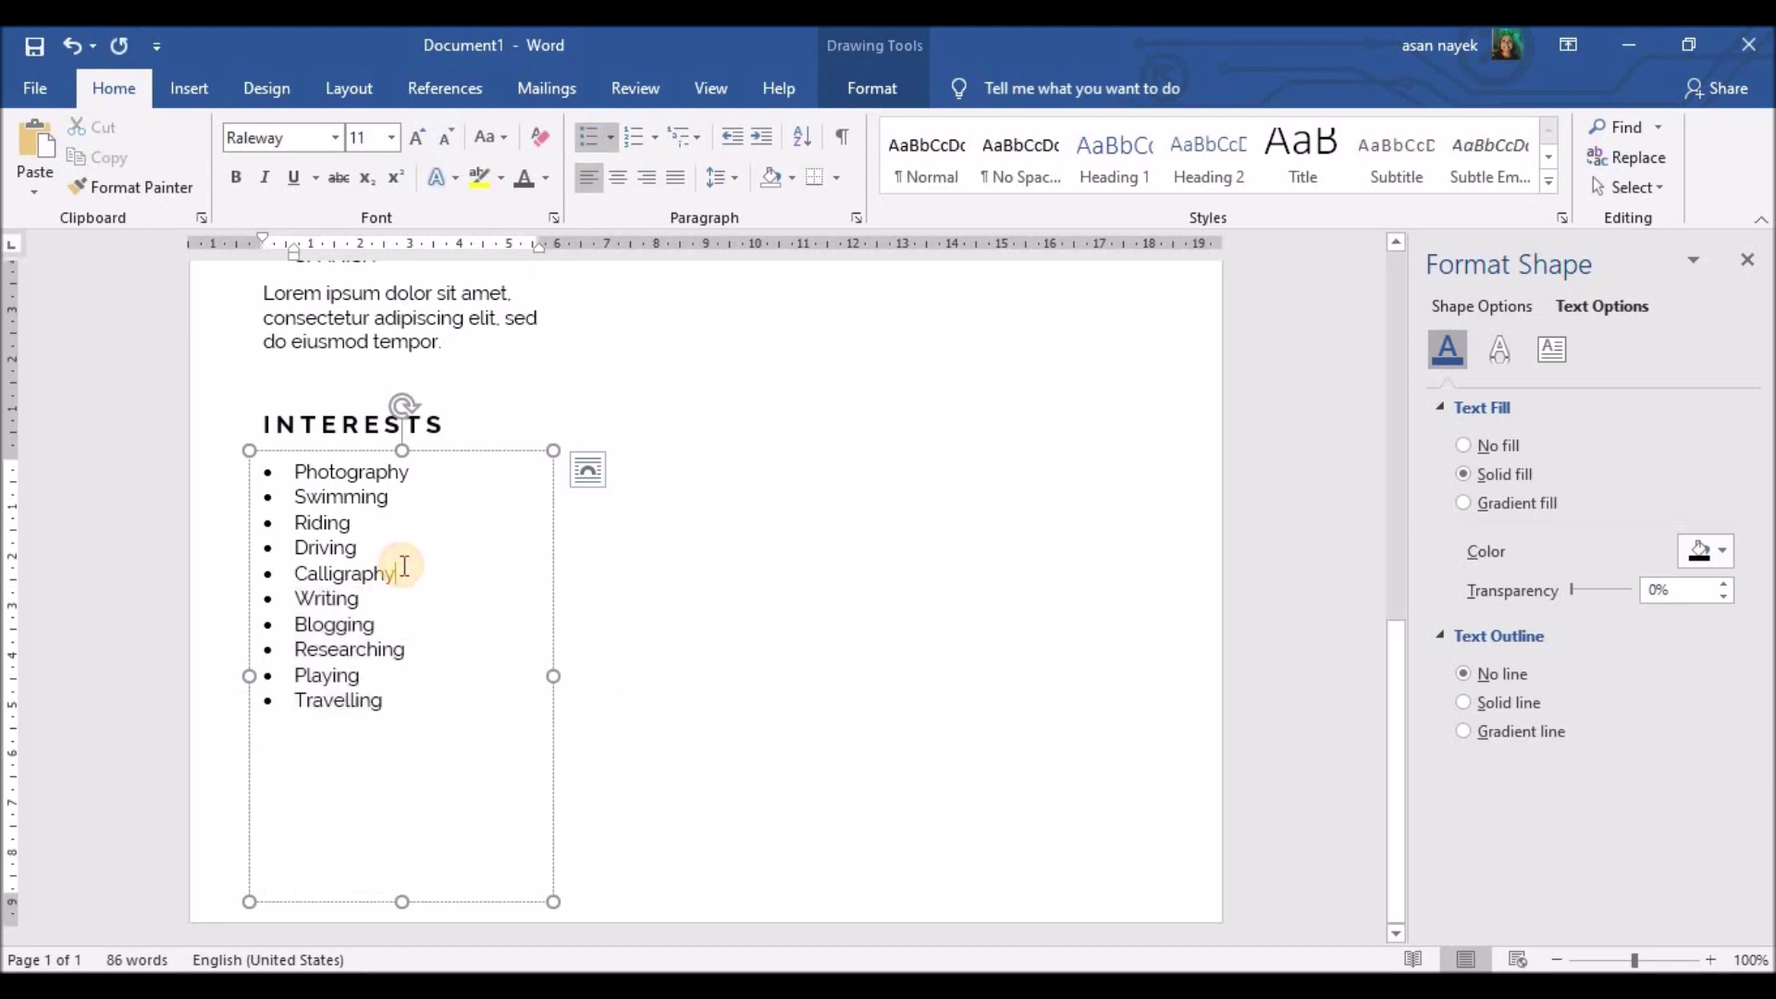
key(Return)
key(Return)
drag(302, 465, 393, 574)
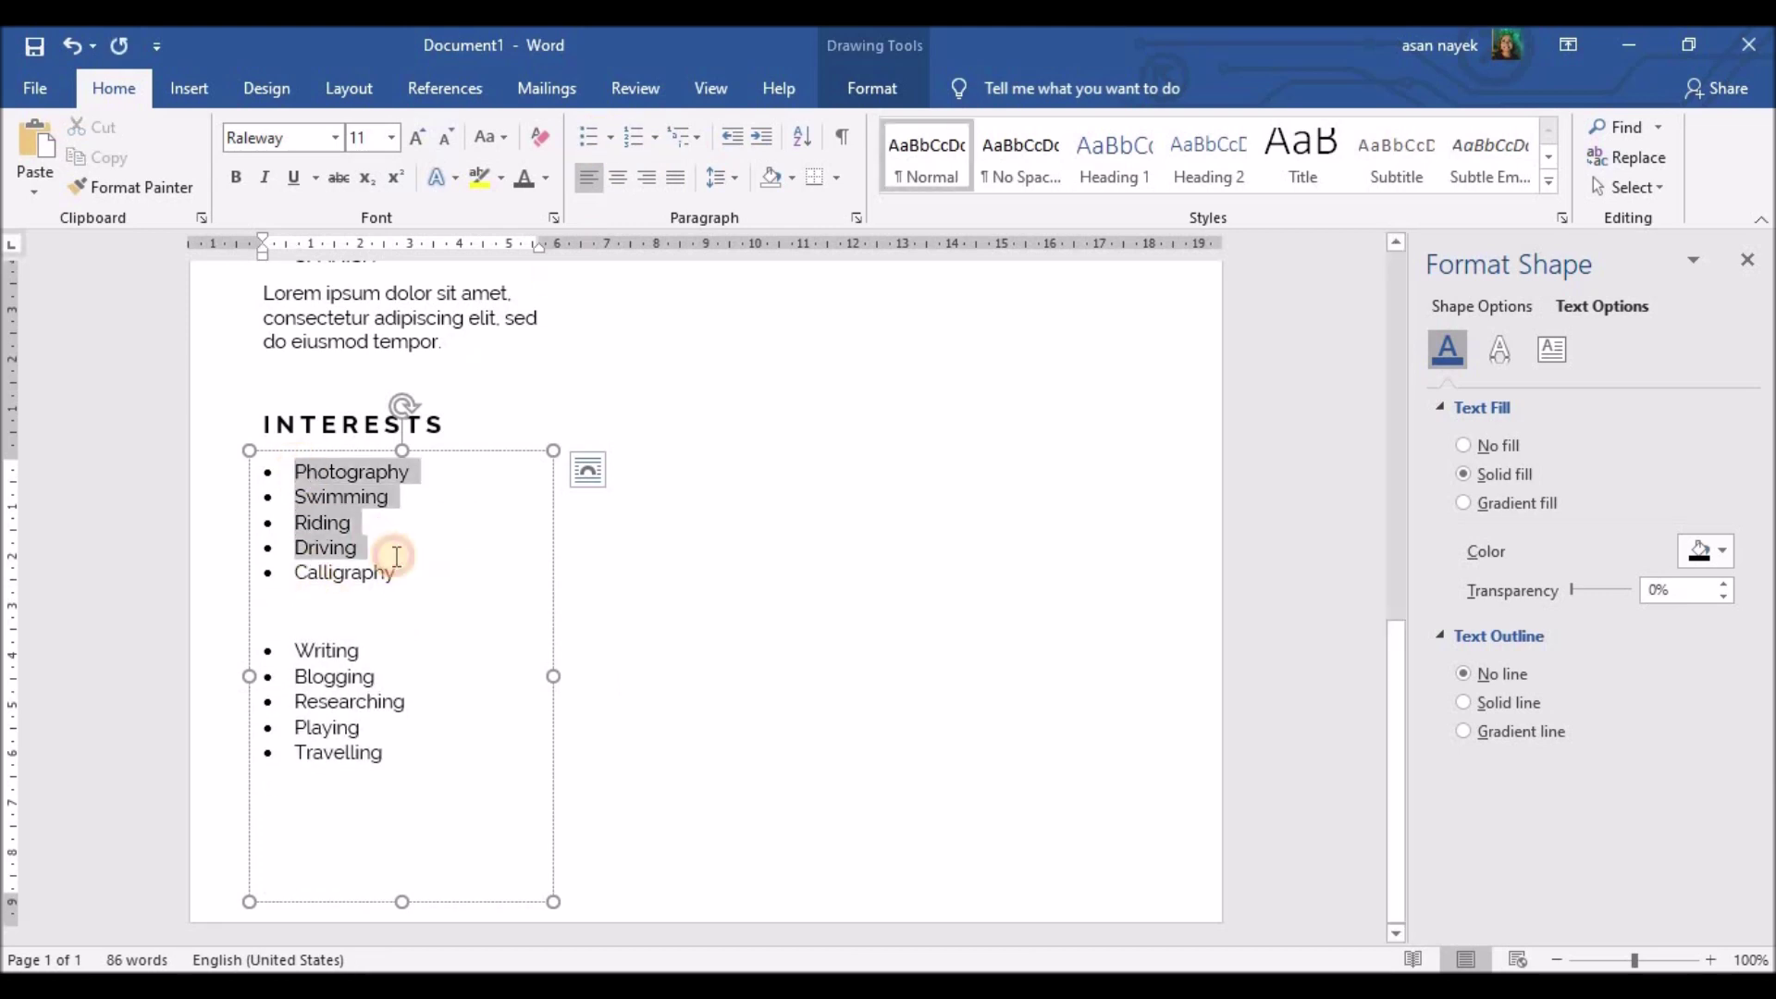
click(717, 176)
click(746, 269)
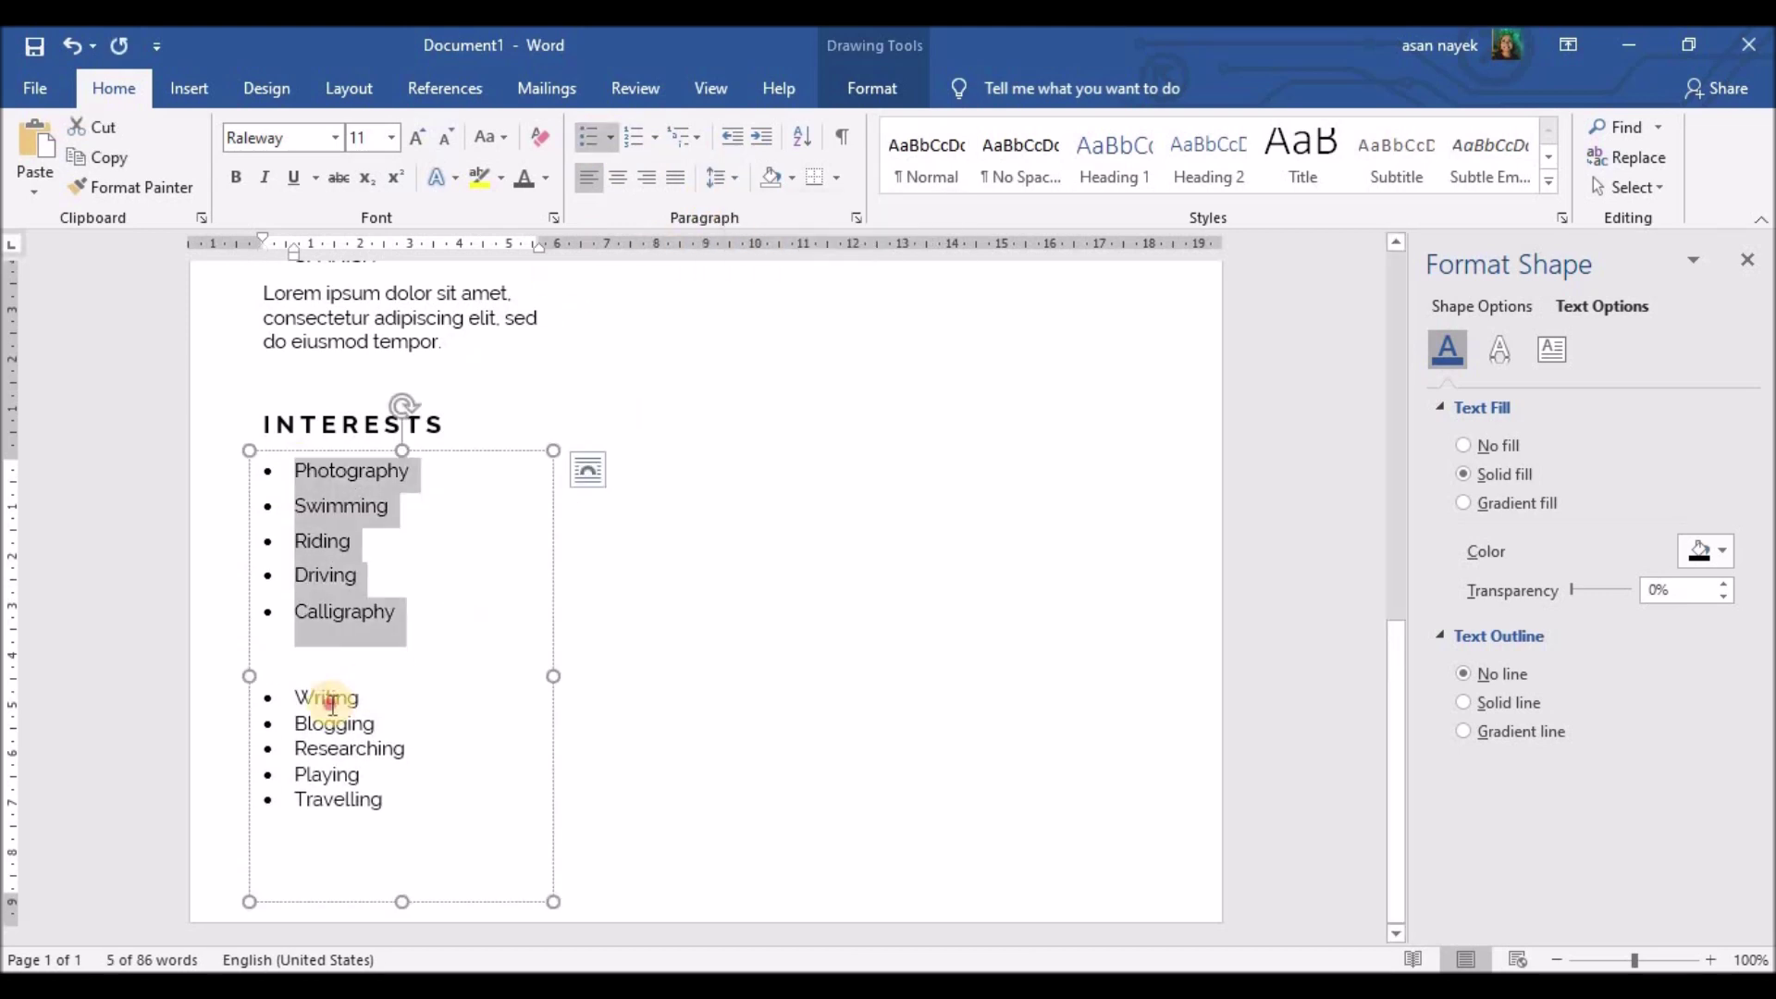
drag(294, 689, 393, 892)
click(716, 176)
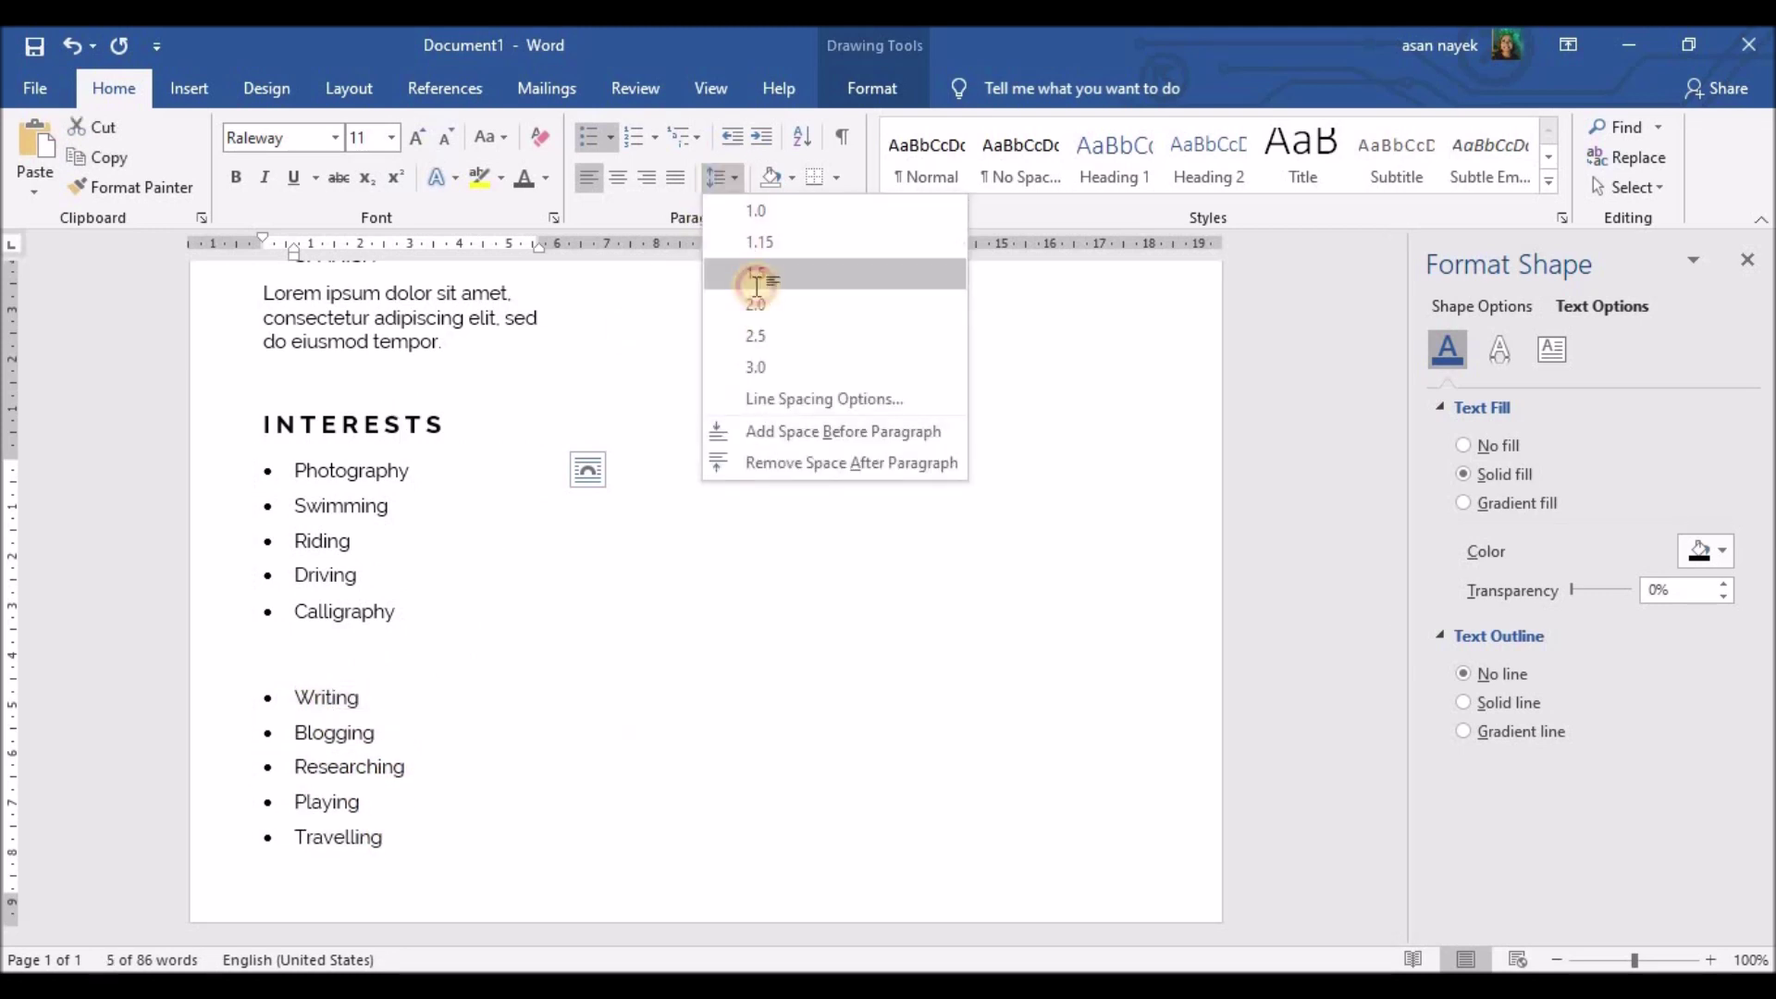
click(756, 273)
click(663, 628)
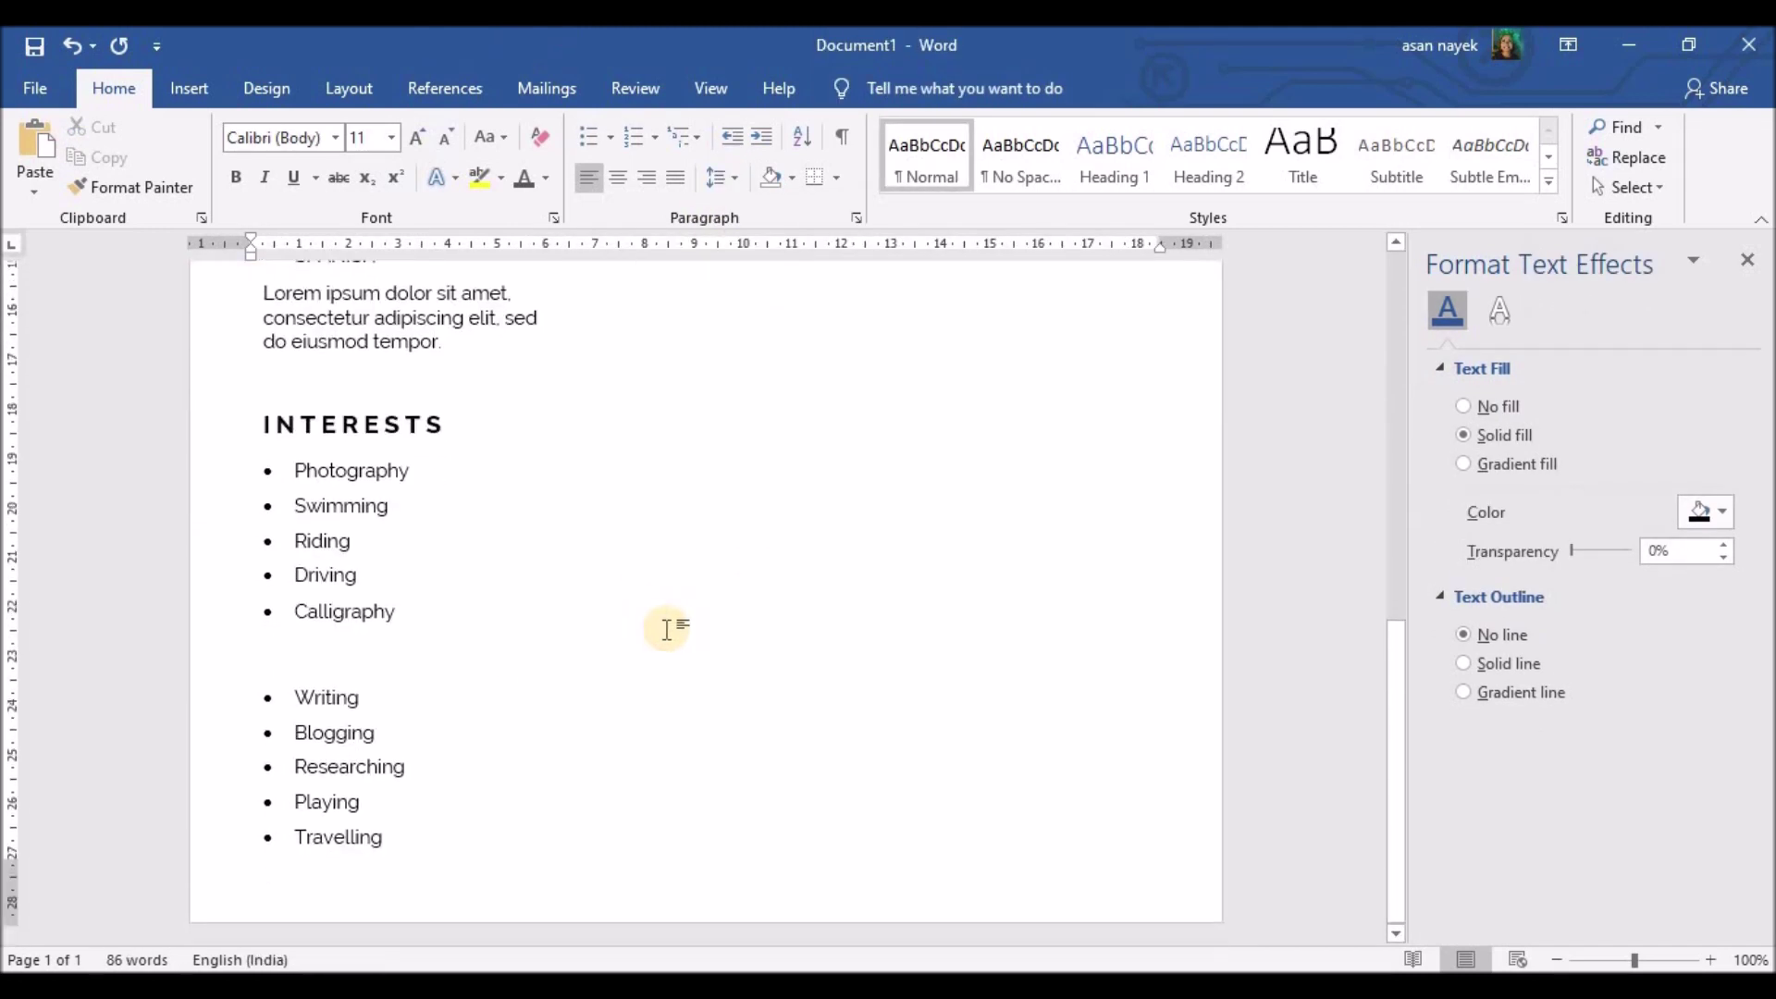
- Copy the UX DESIGNER box into the EXPERIENCE section
scroll(663, 628, up, 10)
scroll(666, 628, up, 4)
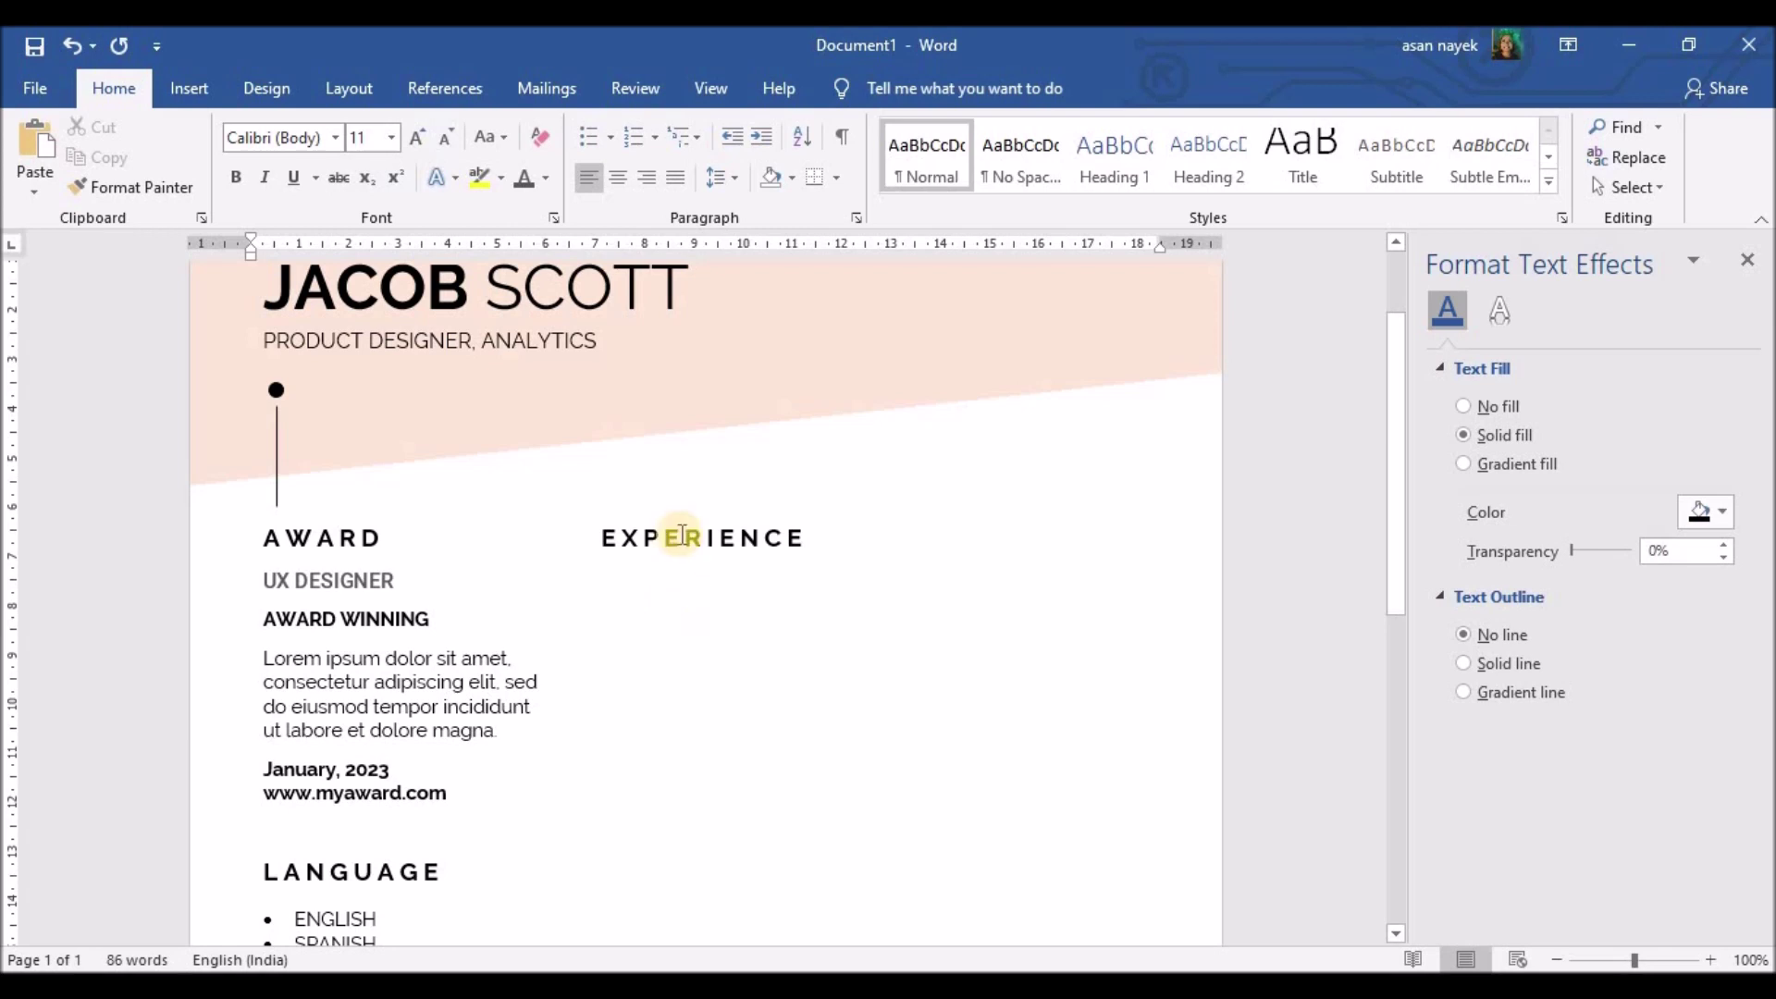
scroll(681, 541, down, 3)
click(426, 393)
drag(425, 393, 737, 385)
- Retitle the copy JOB TITLE HERE and make the UX DESIGNER text slightly smaller
drag(608, 407, 756, 407)
text(Jo)
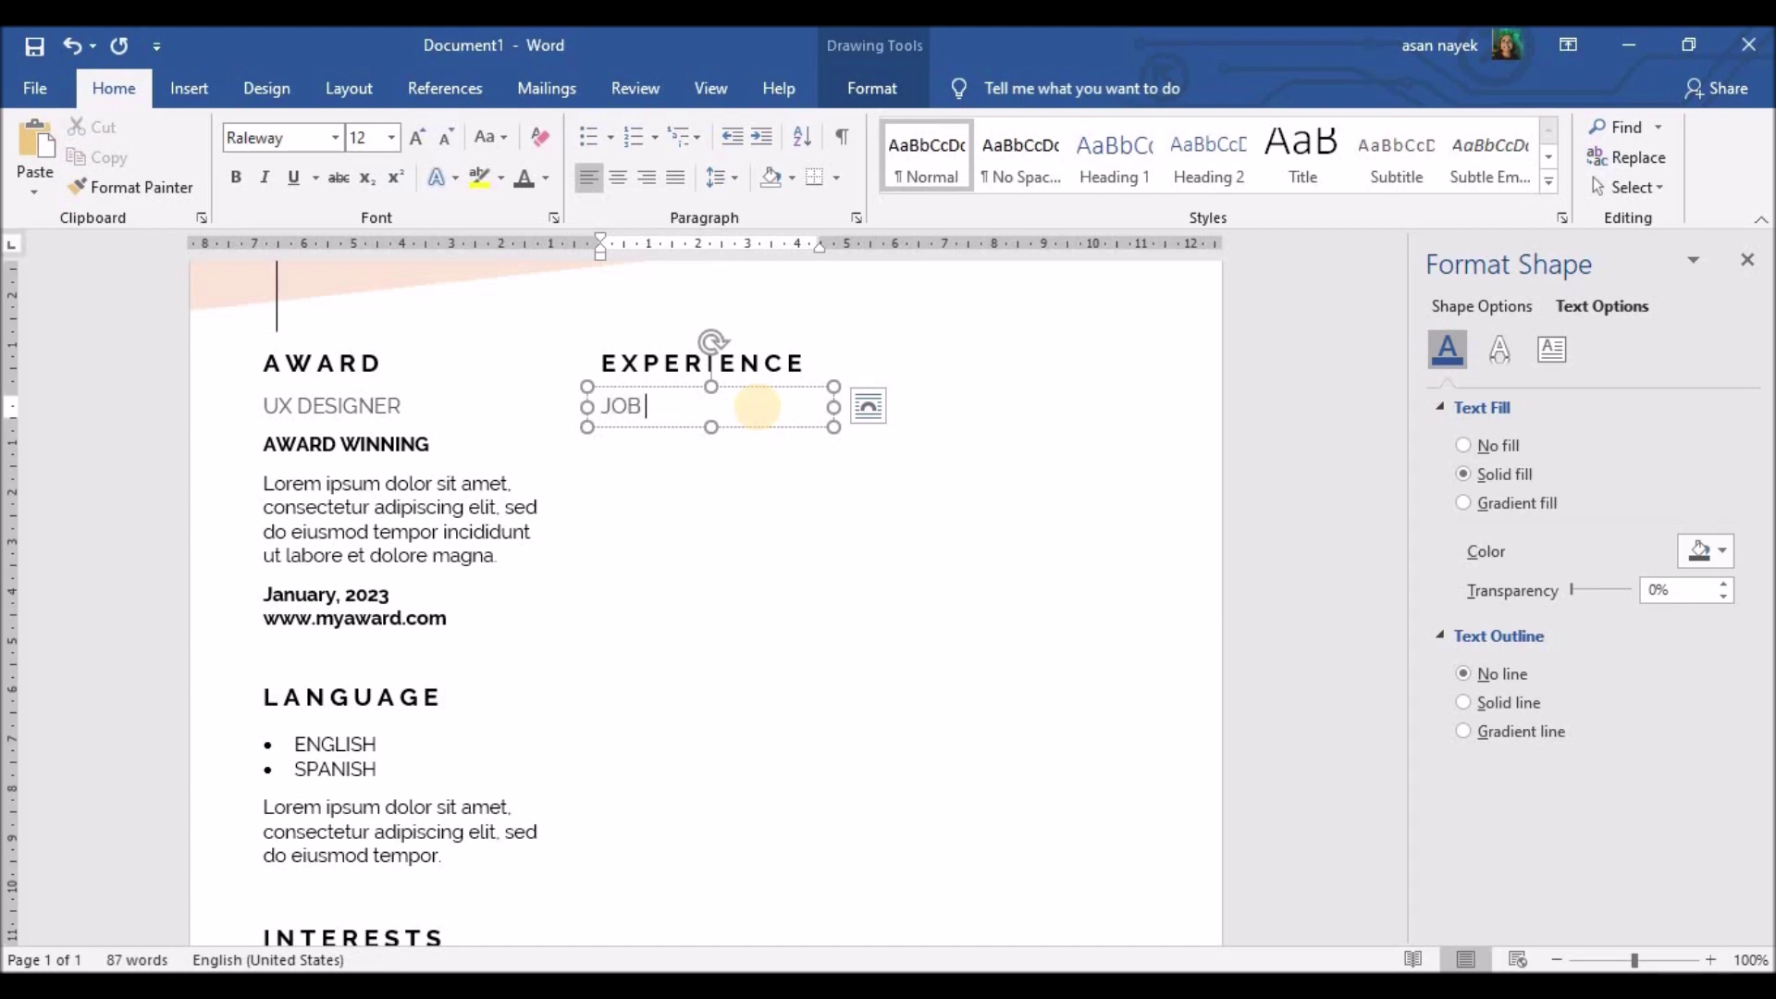
text(TITLE)
drag(266, 407, 407, 406)
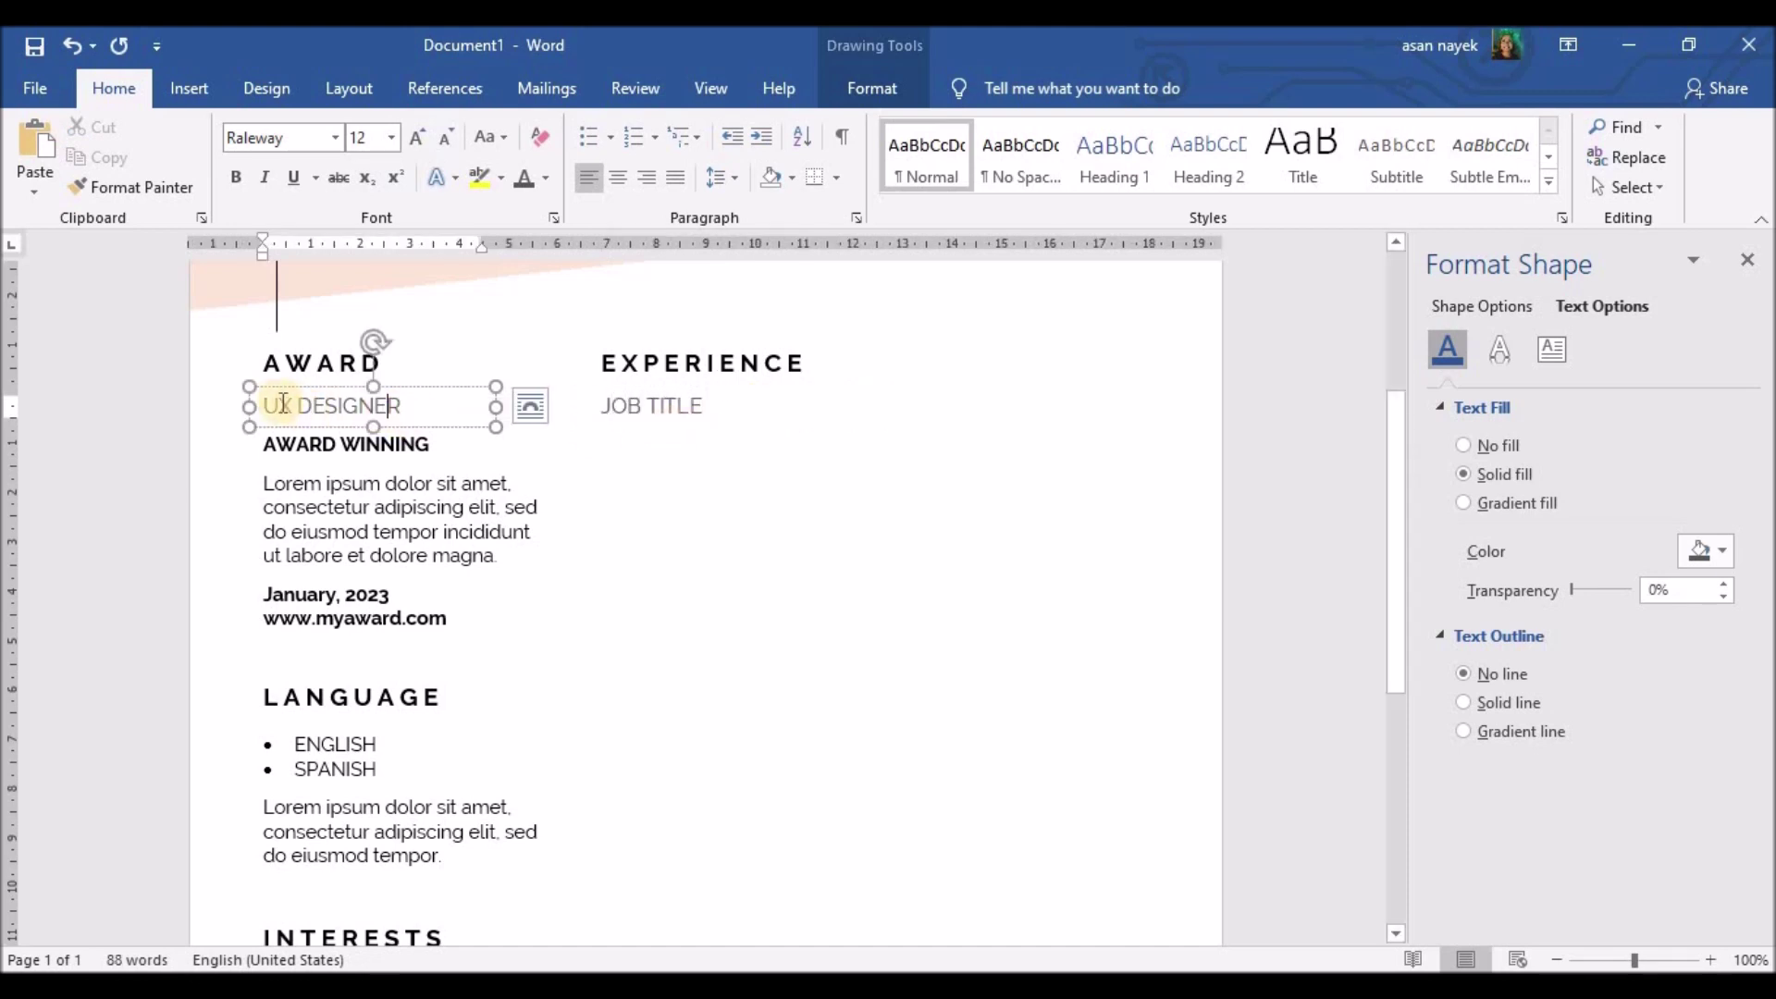
click(446, 140)
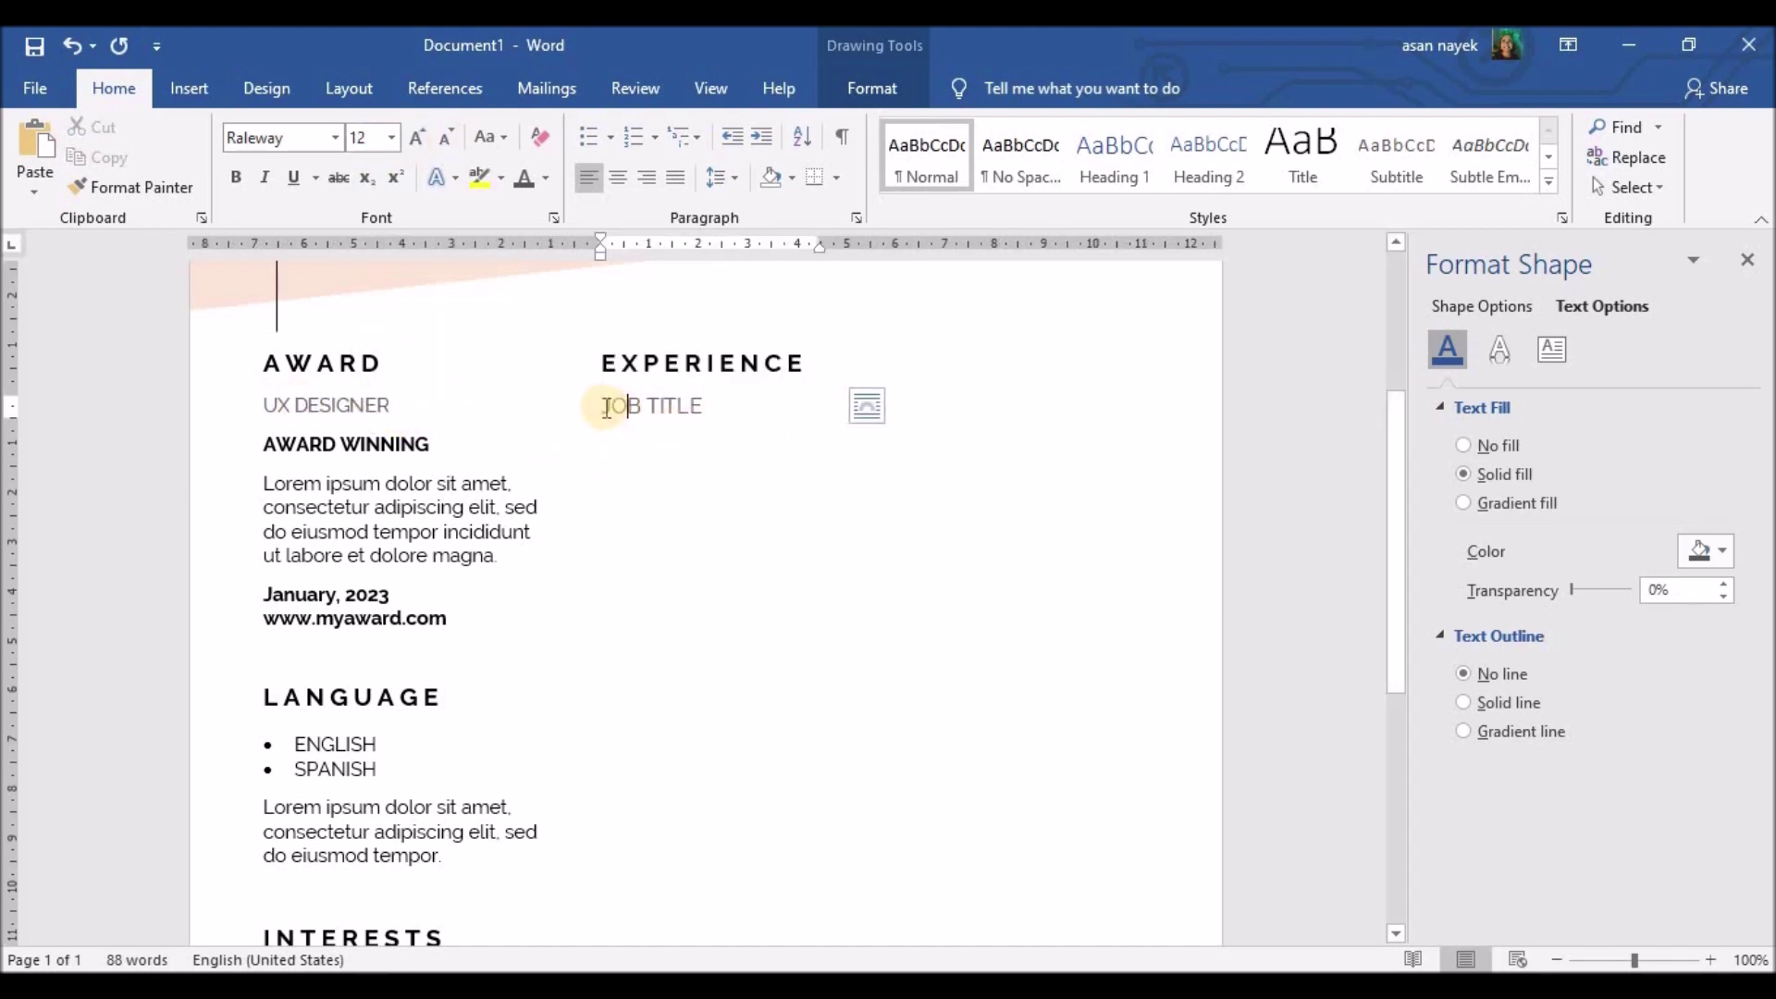
drag(603, 407, 703, 407)
click(444, 140)
text(JOB TITLE HERE)
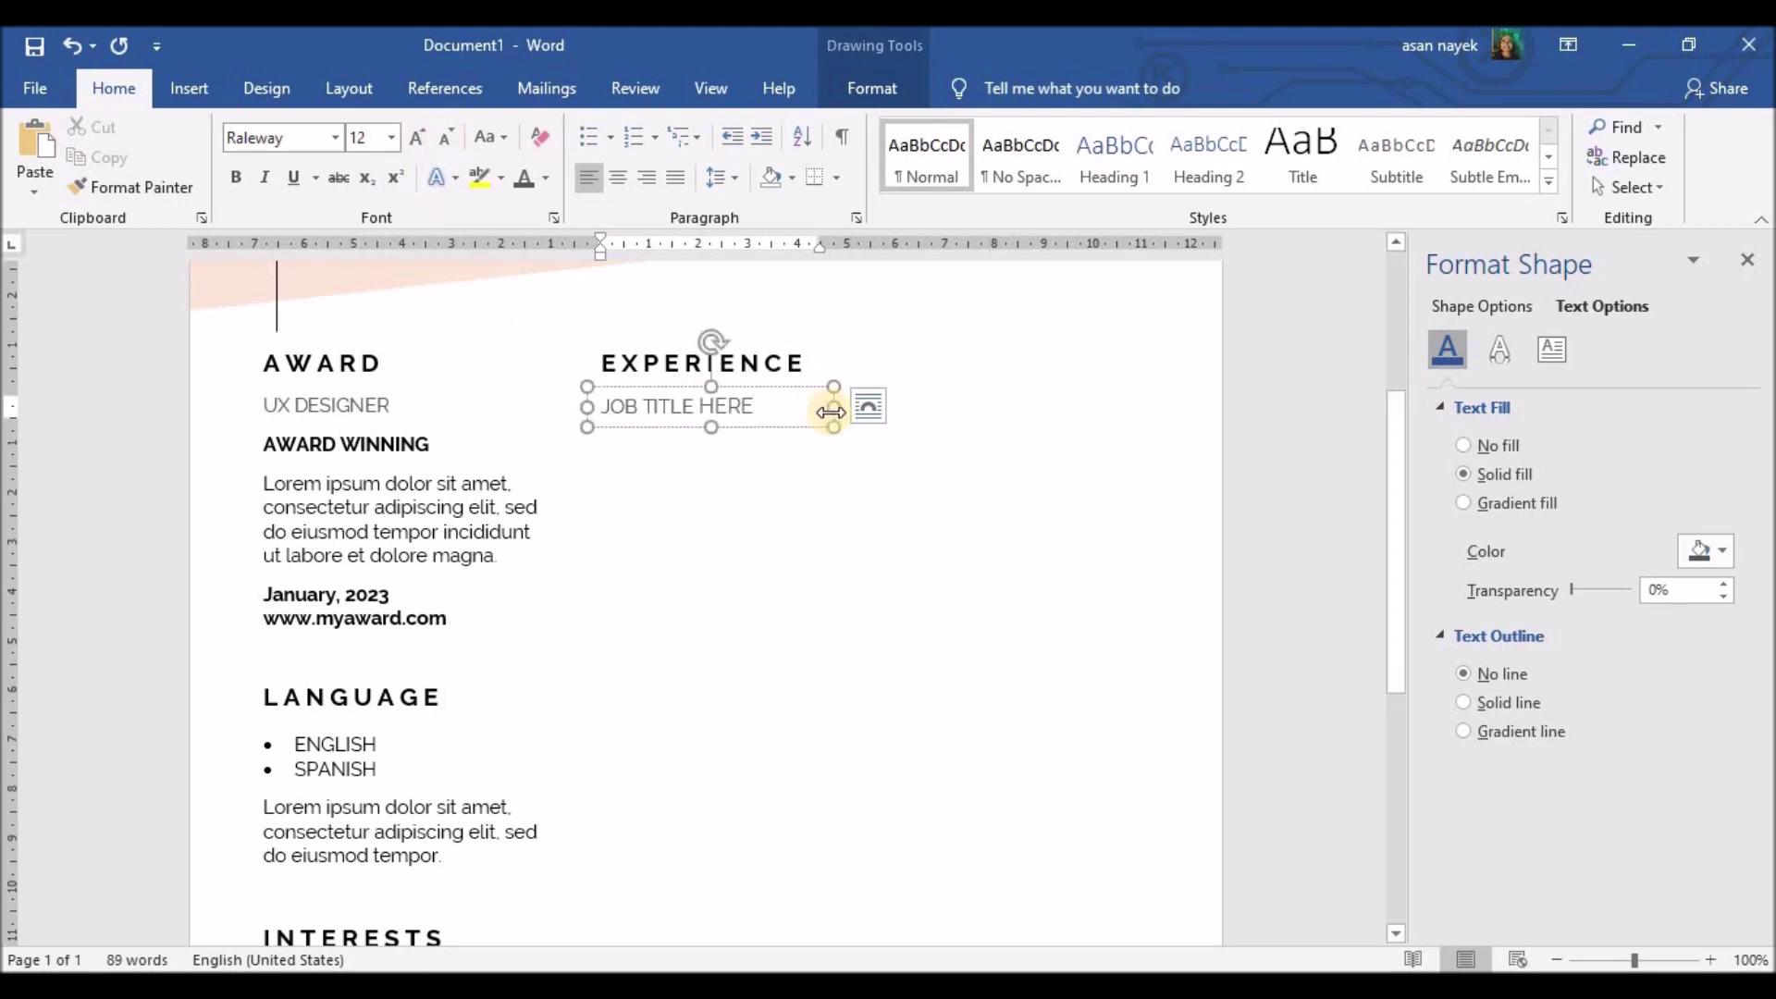
drag(828, 407, 1164, 409)
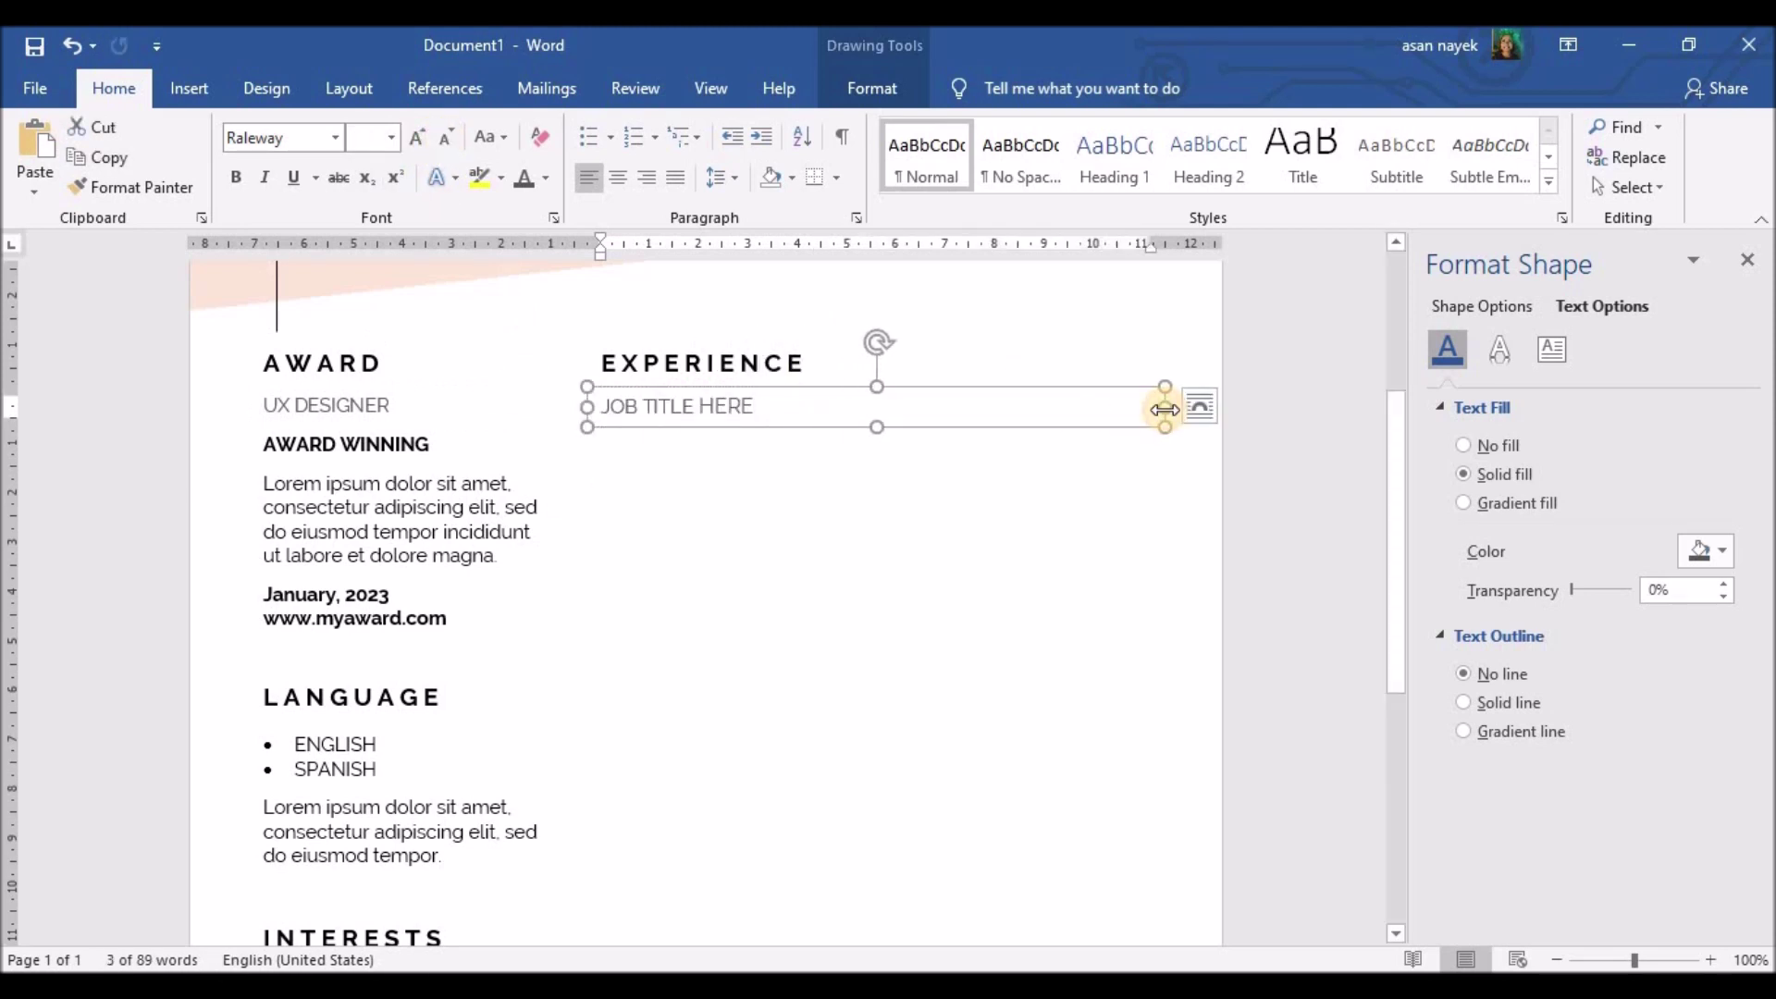
key(ctrl+z)
- Put a widened duplicate of the job title box below it, reading COMPANY NAME
key(ctrl+c)
key(ctrl+v)
drag(706, 393, 691, 594)
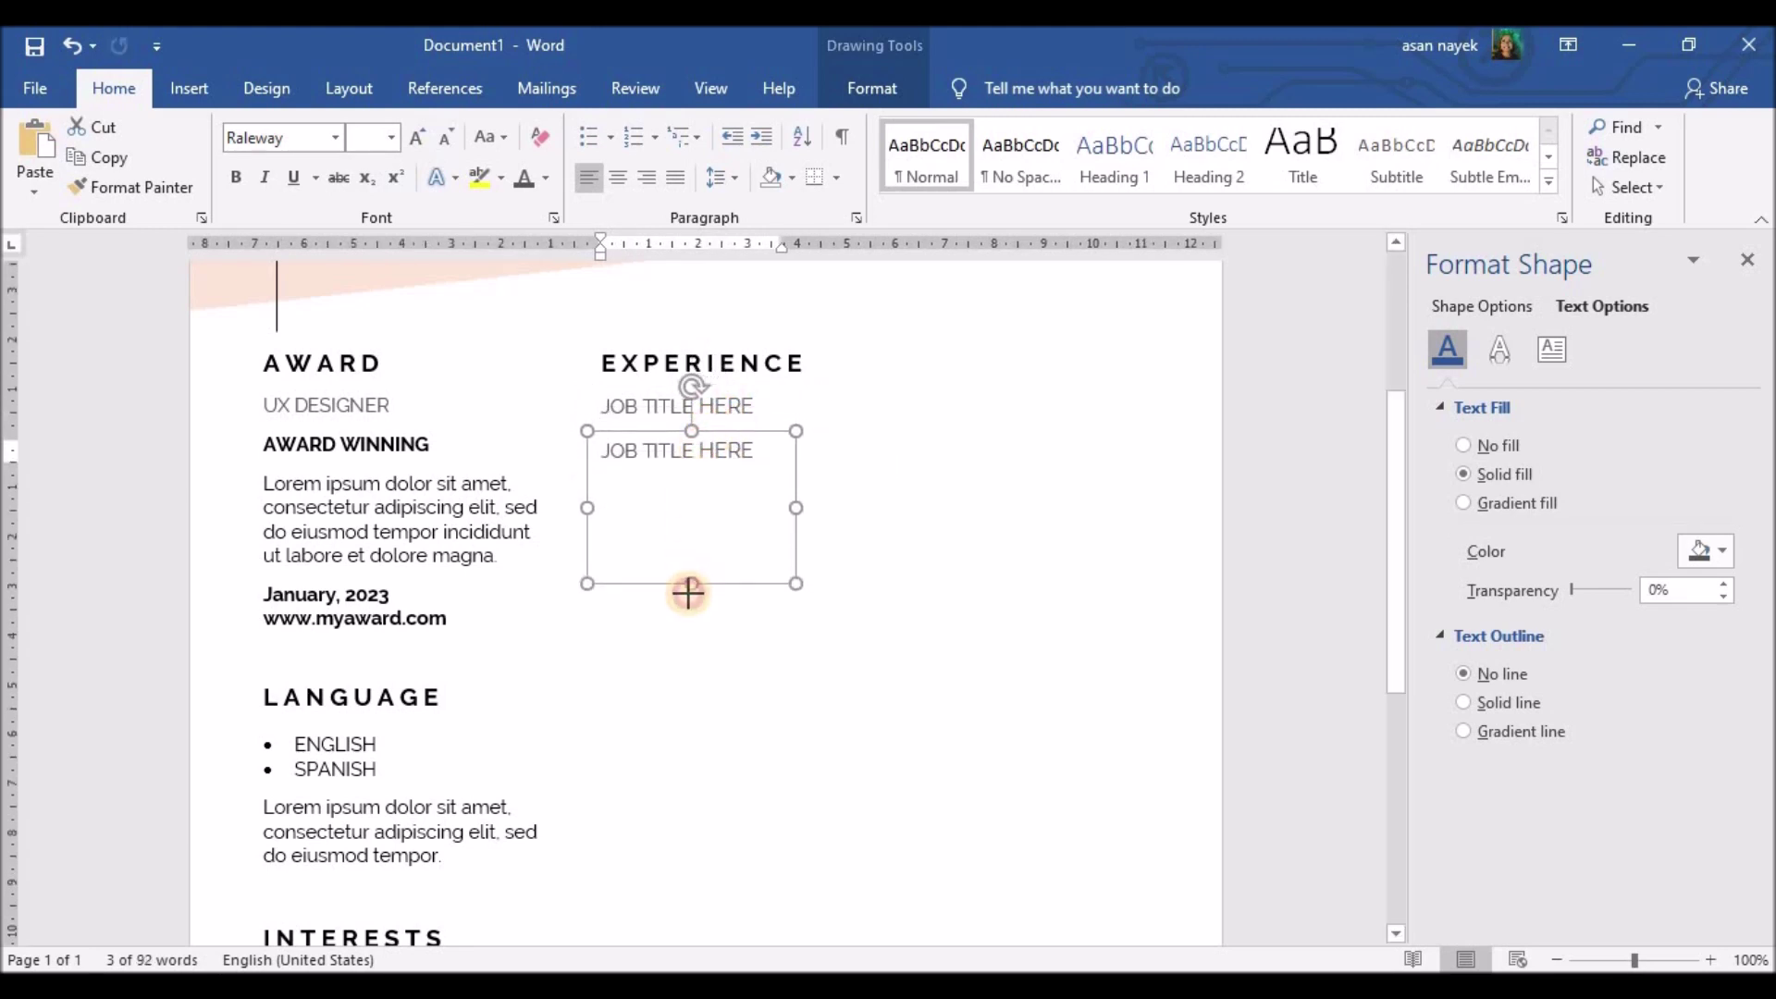
drag(794, 514, 1183, 514)
drag(602, 448, 775, 462)
text(COMPANY NAME)
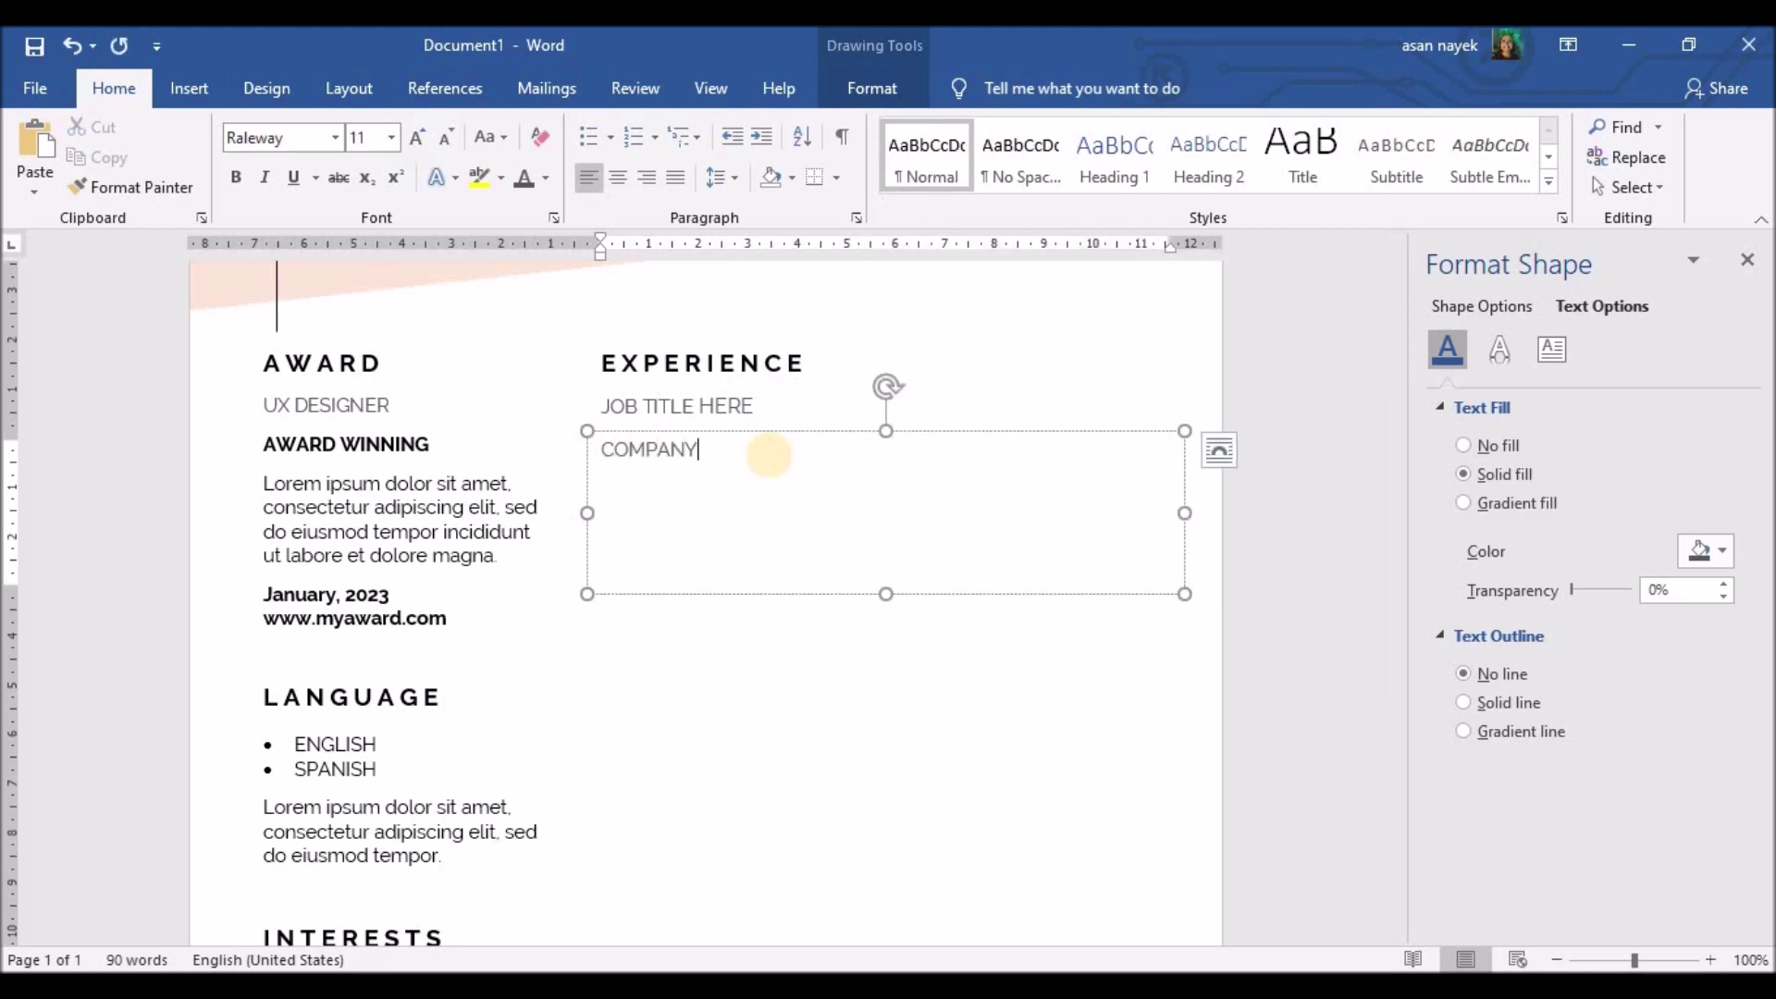
- Make the COMPANY NAME line bold and black
triple_click(714, 450)
click(236, 176)
click(546, 177)
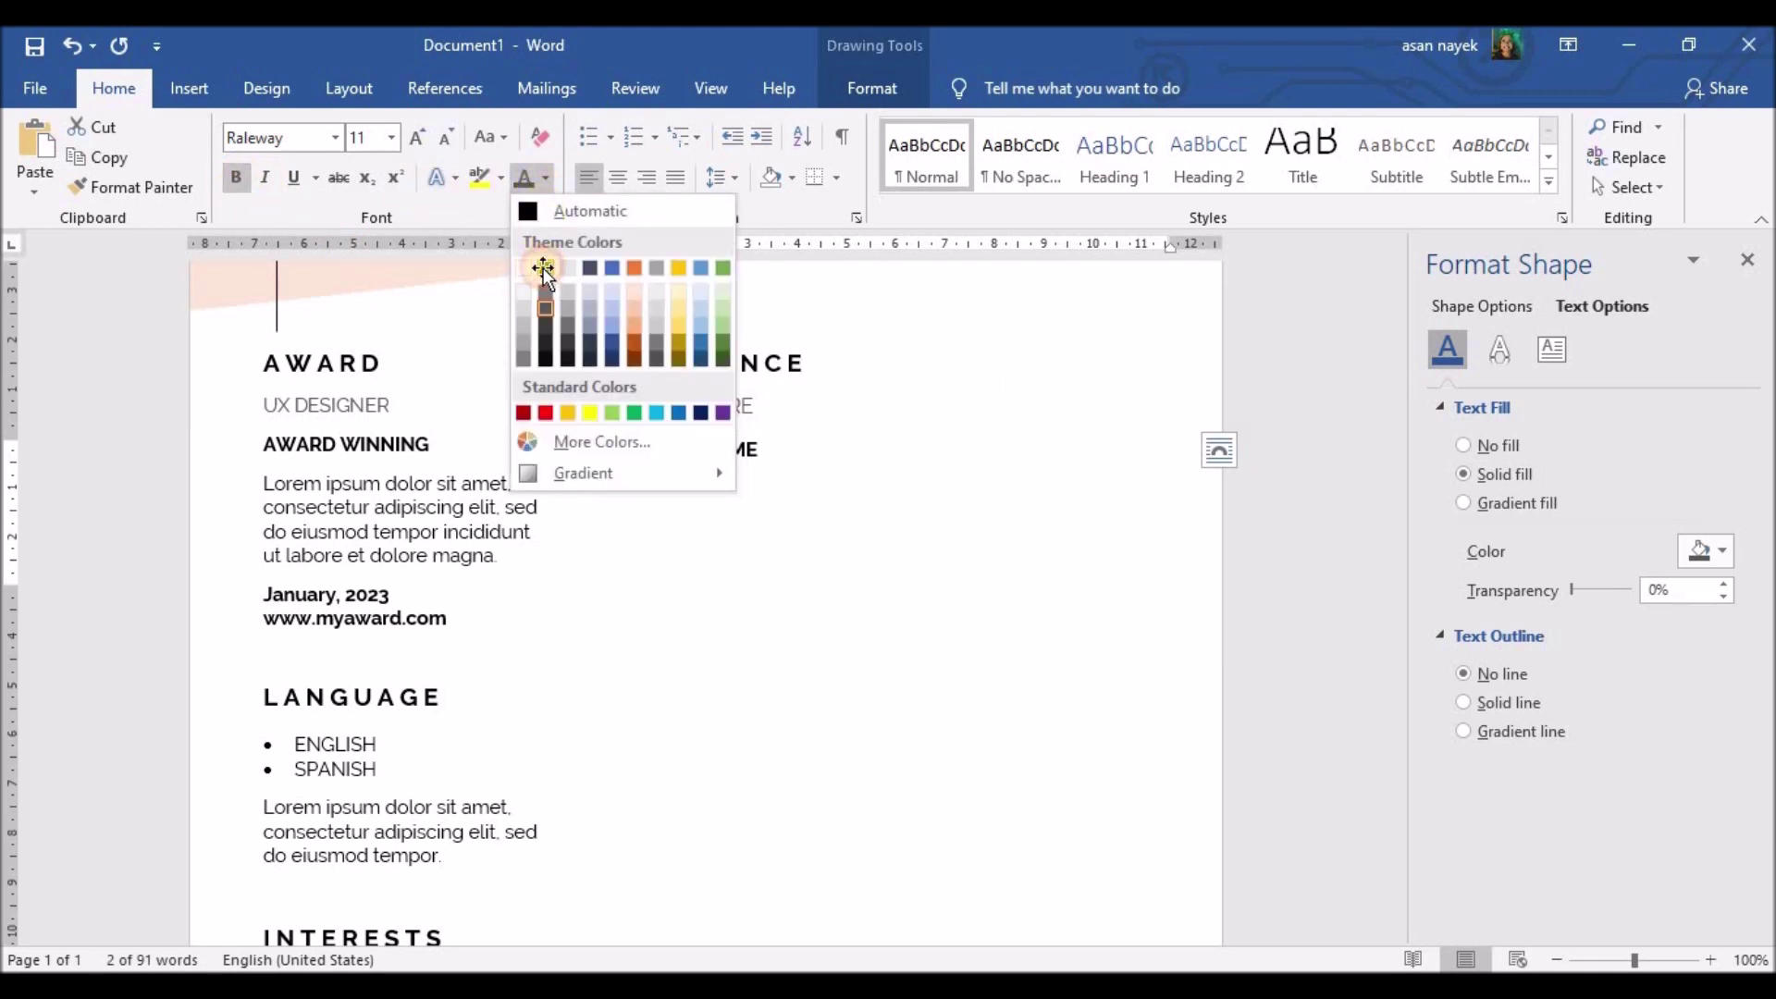
click(542, 269)
- Add a Lorem description paragraph on its own line below COMPANY NAME
click(799, 446)
key(ctrl+v)
click(760, 449)
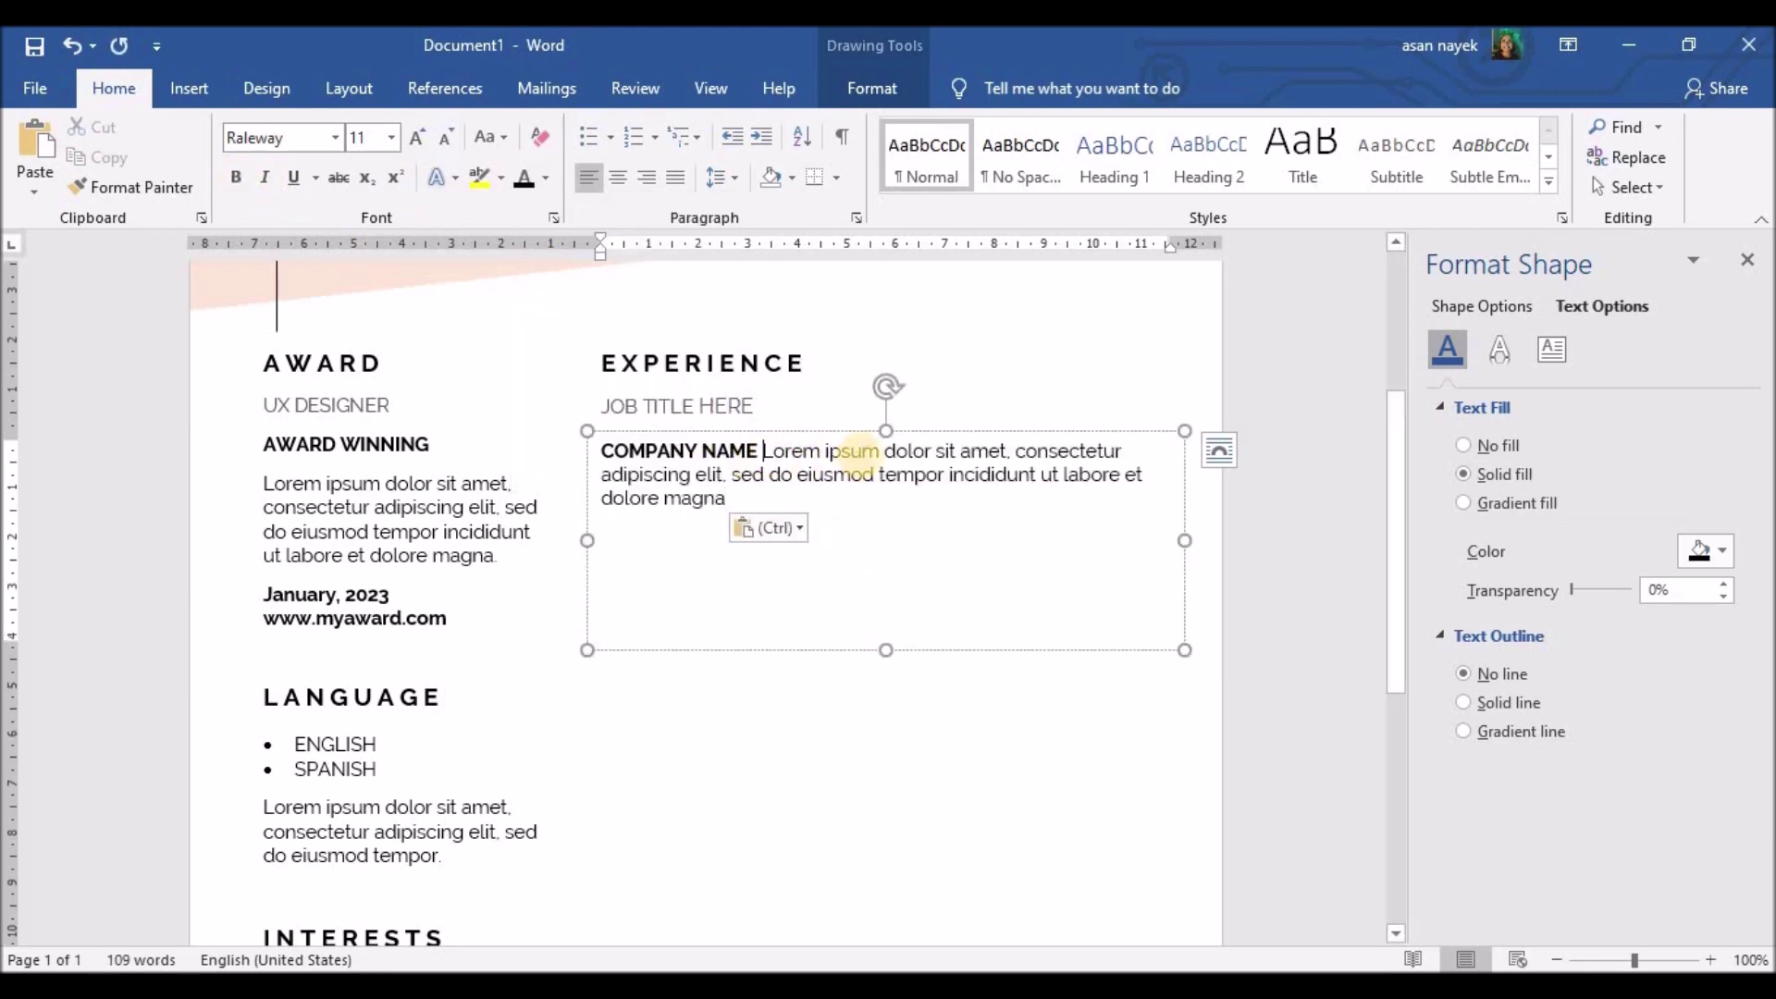
key(Return)
shift+click(1045, 513)
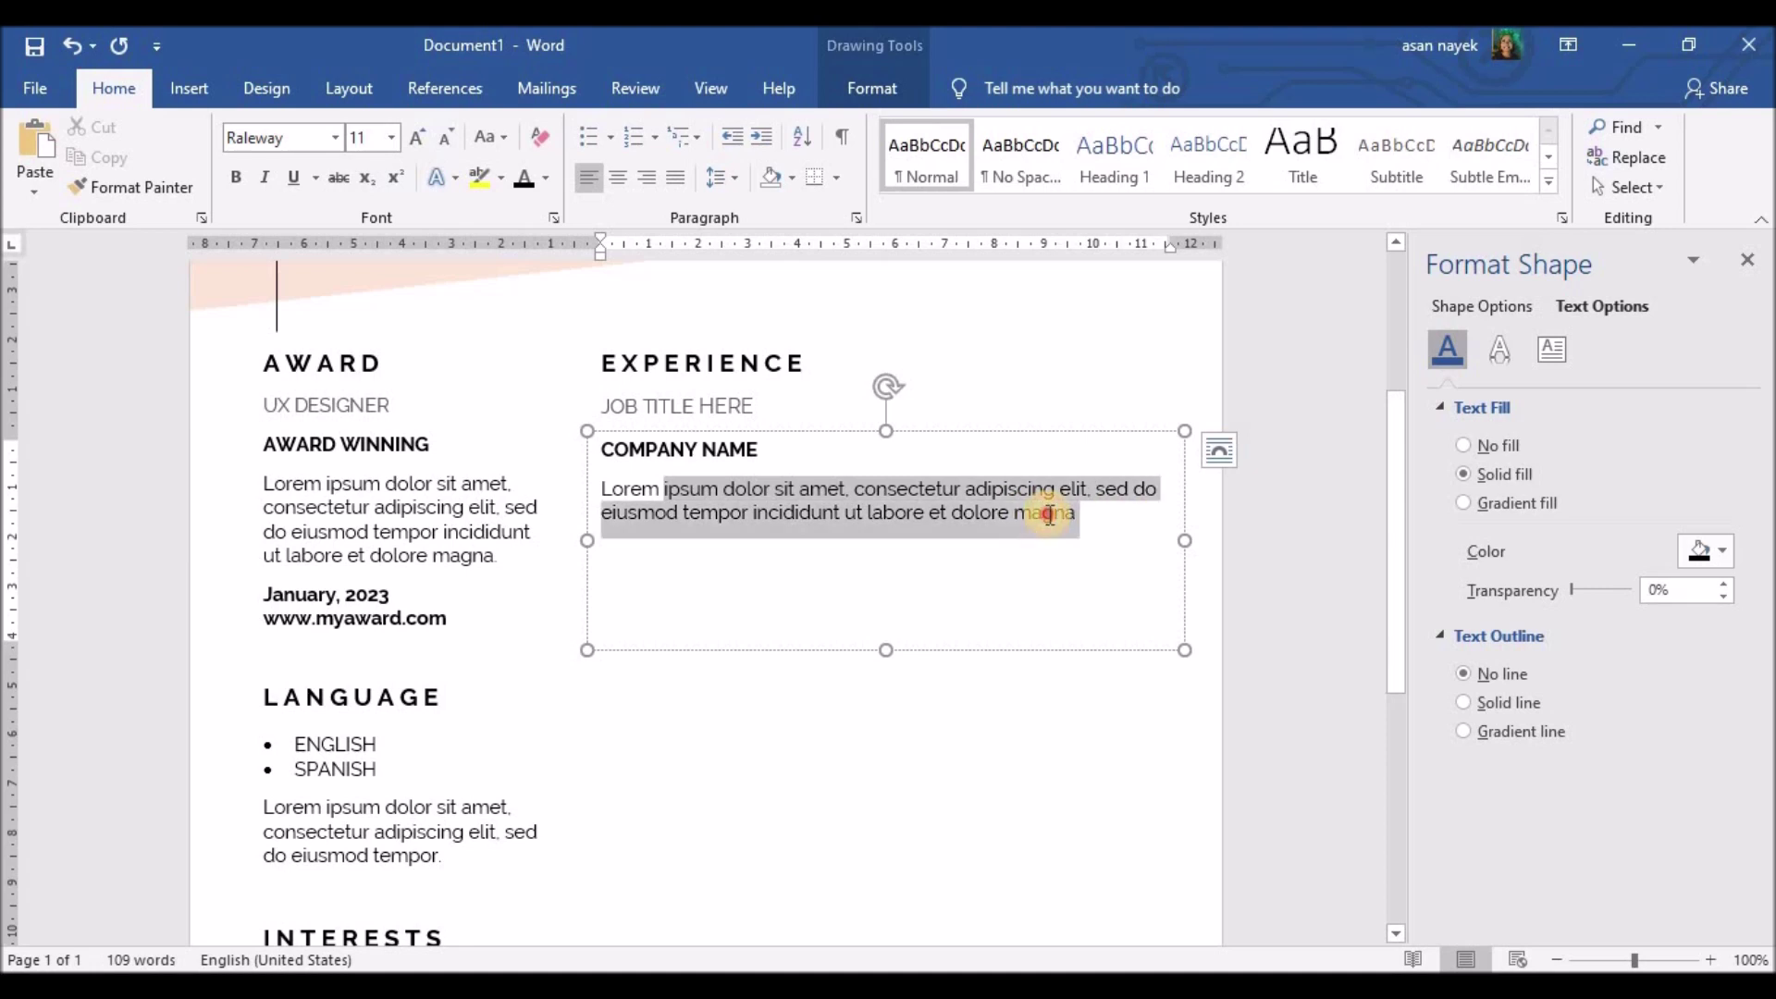
click(1091, 516)
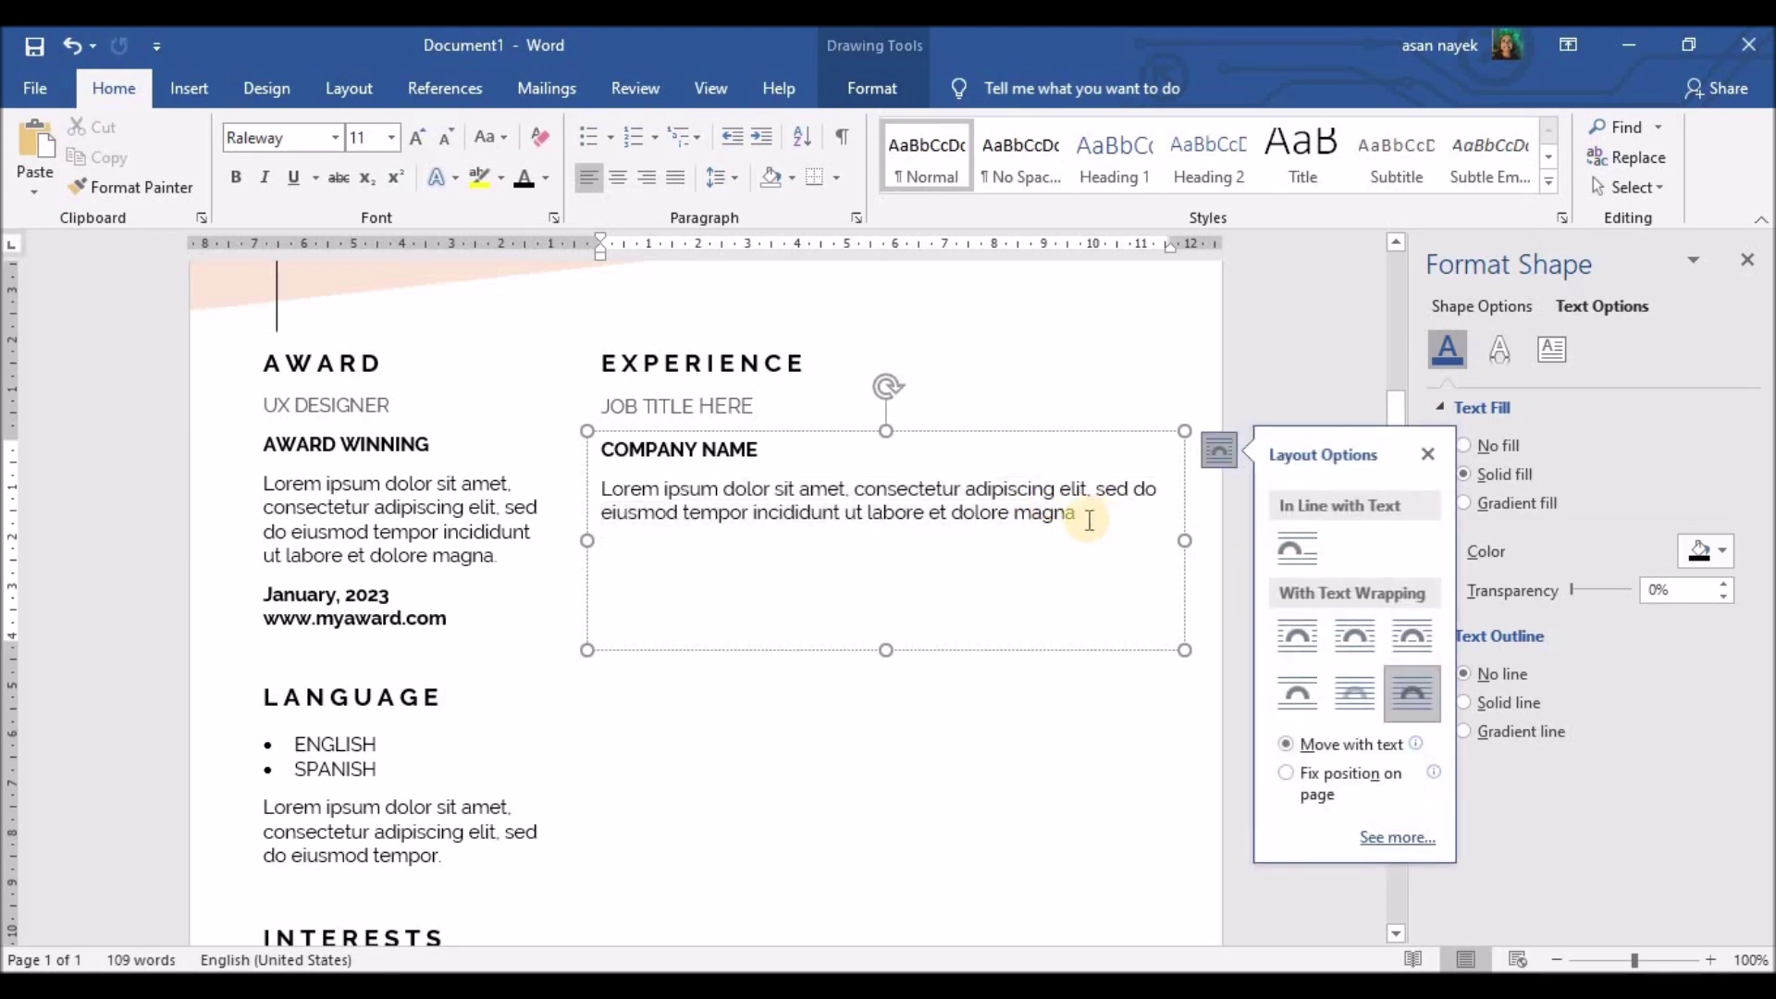
text(ipsum dolor sit amet, consectetur adipiscing elit, sed do eiusmod tempor incididunt ut labore et dolore magna)
- Add two bulleted copies of the first Lorem sentence, reduce their indent and fit the box
drag(601, 489, 1091, 493)
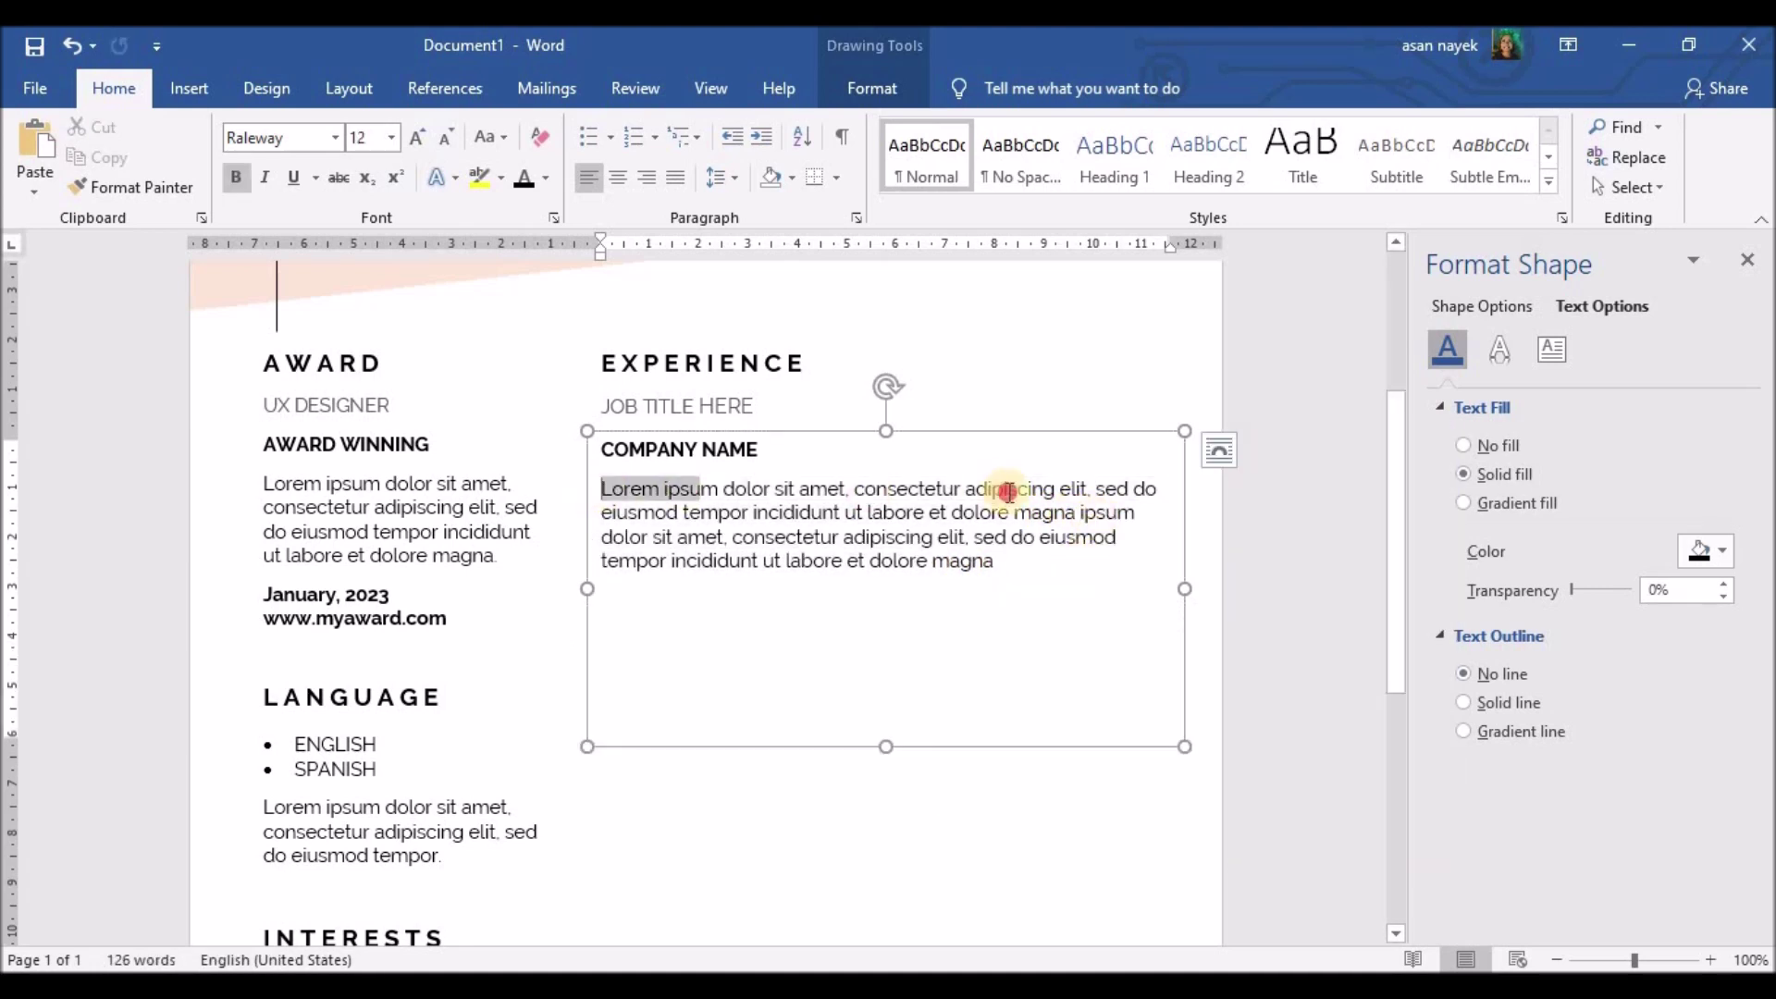
key(ctrl+c)
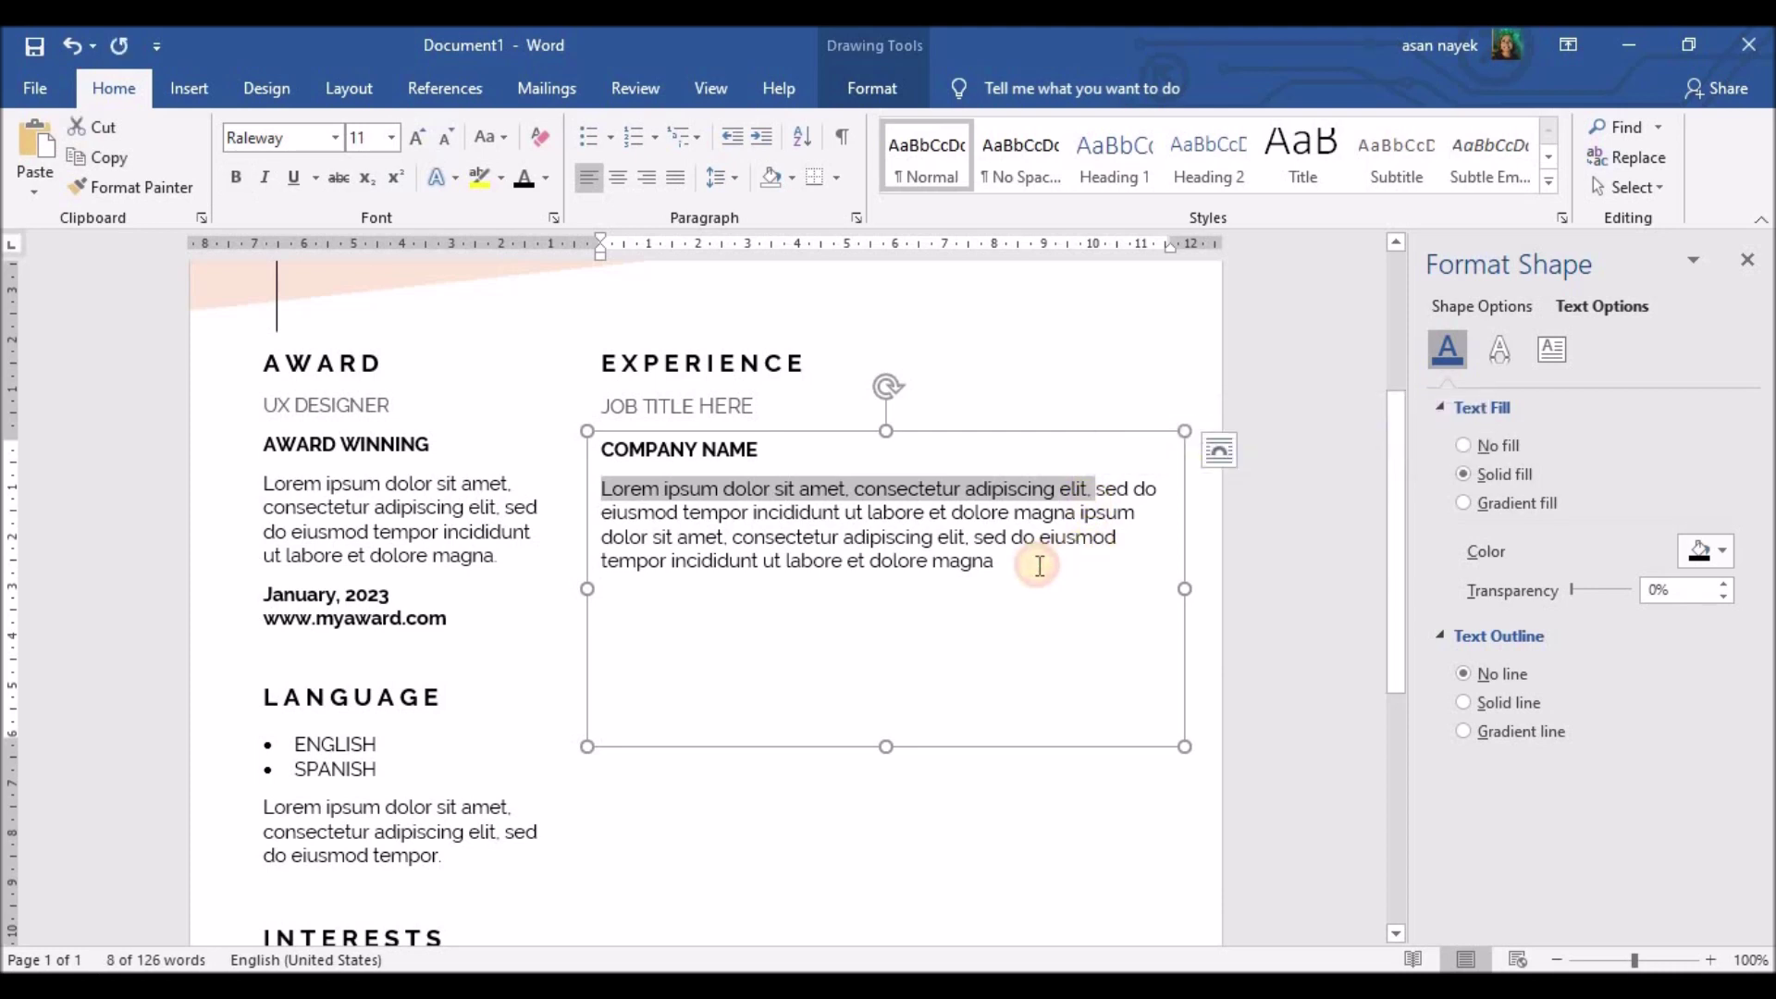
click(1039, 565)
key(Return)
key(ctrl+v)
key(Return)
key(ctrl+v)
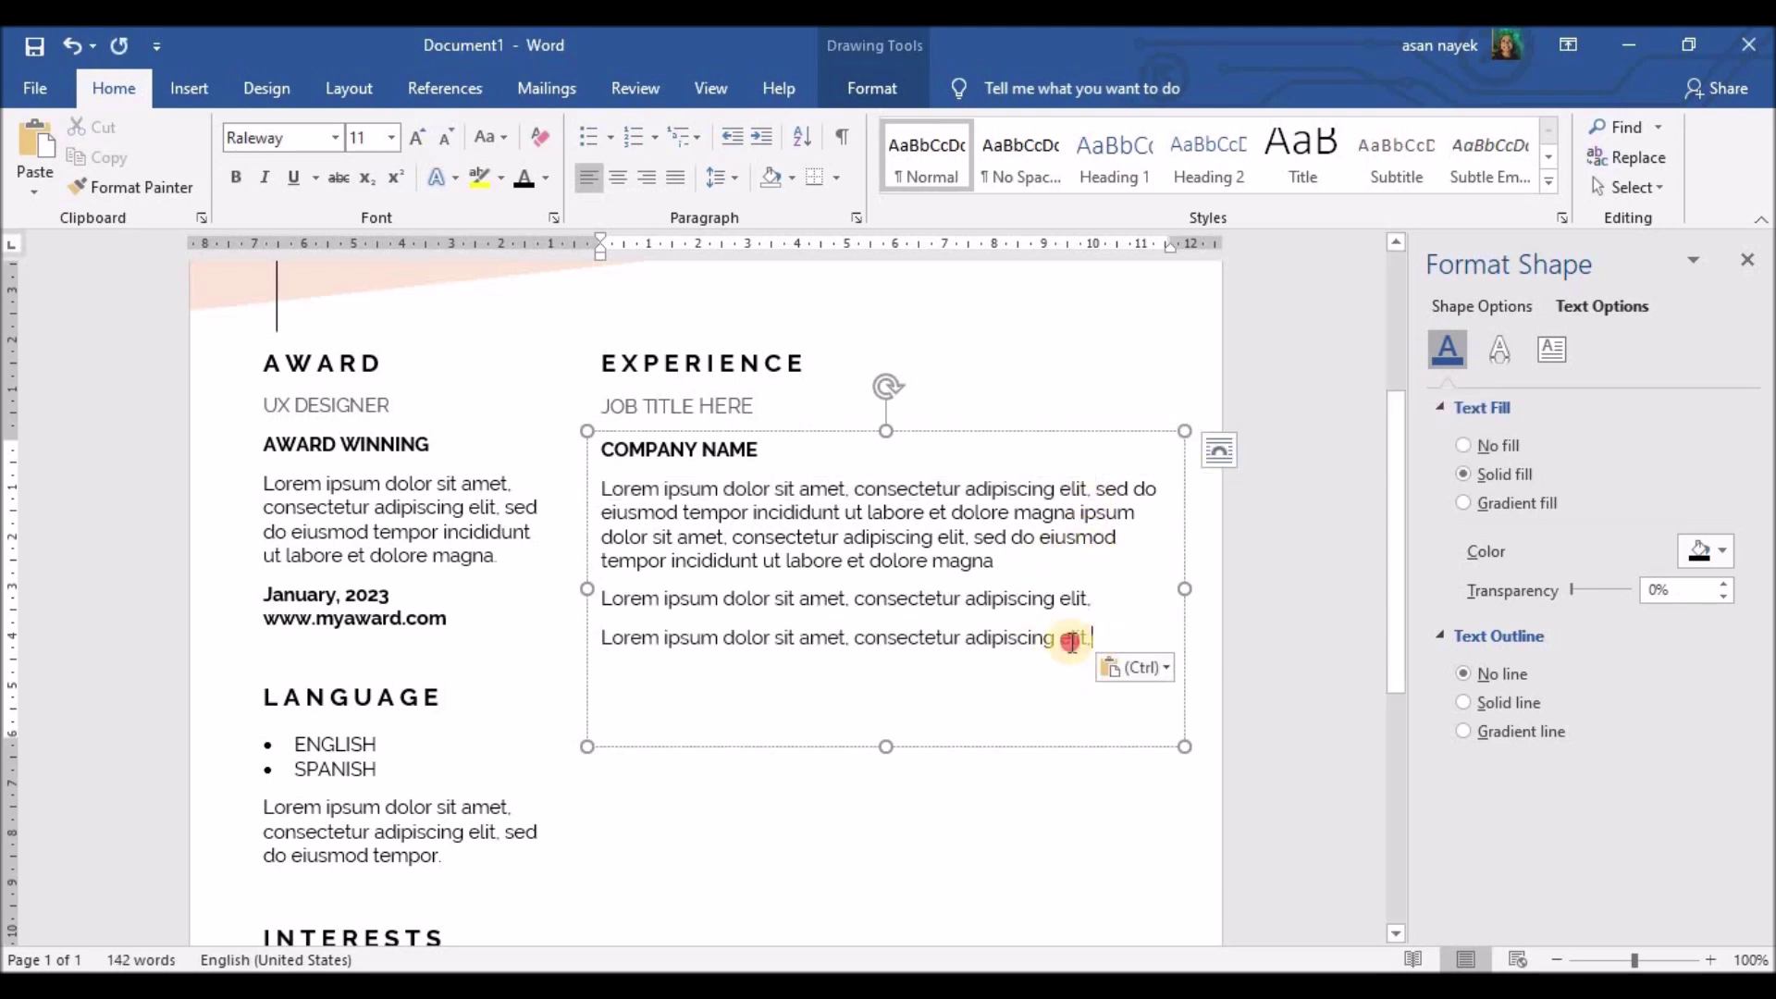
drag(1095, 638, 601, 598)
click(581, 139)
click(732, 137)
drag(885, 746, 885, 670)
click(684, 398)
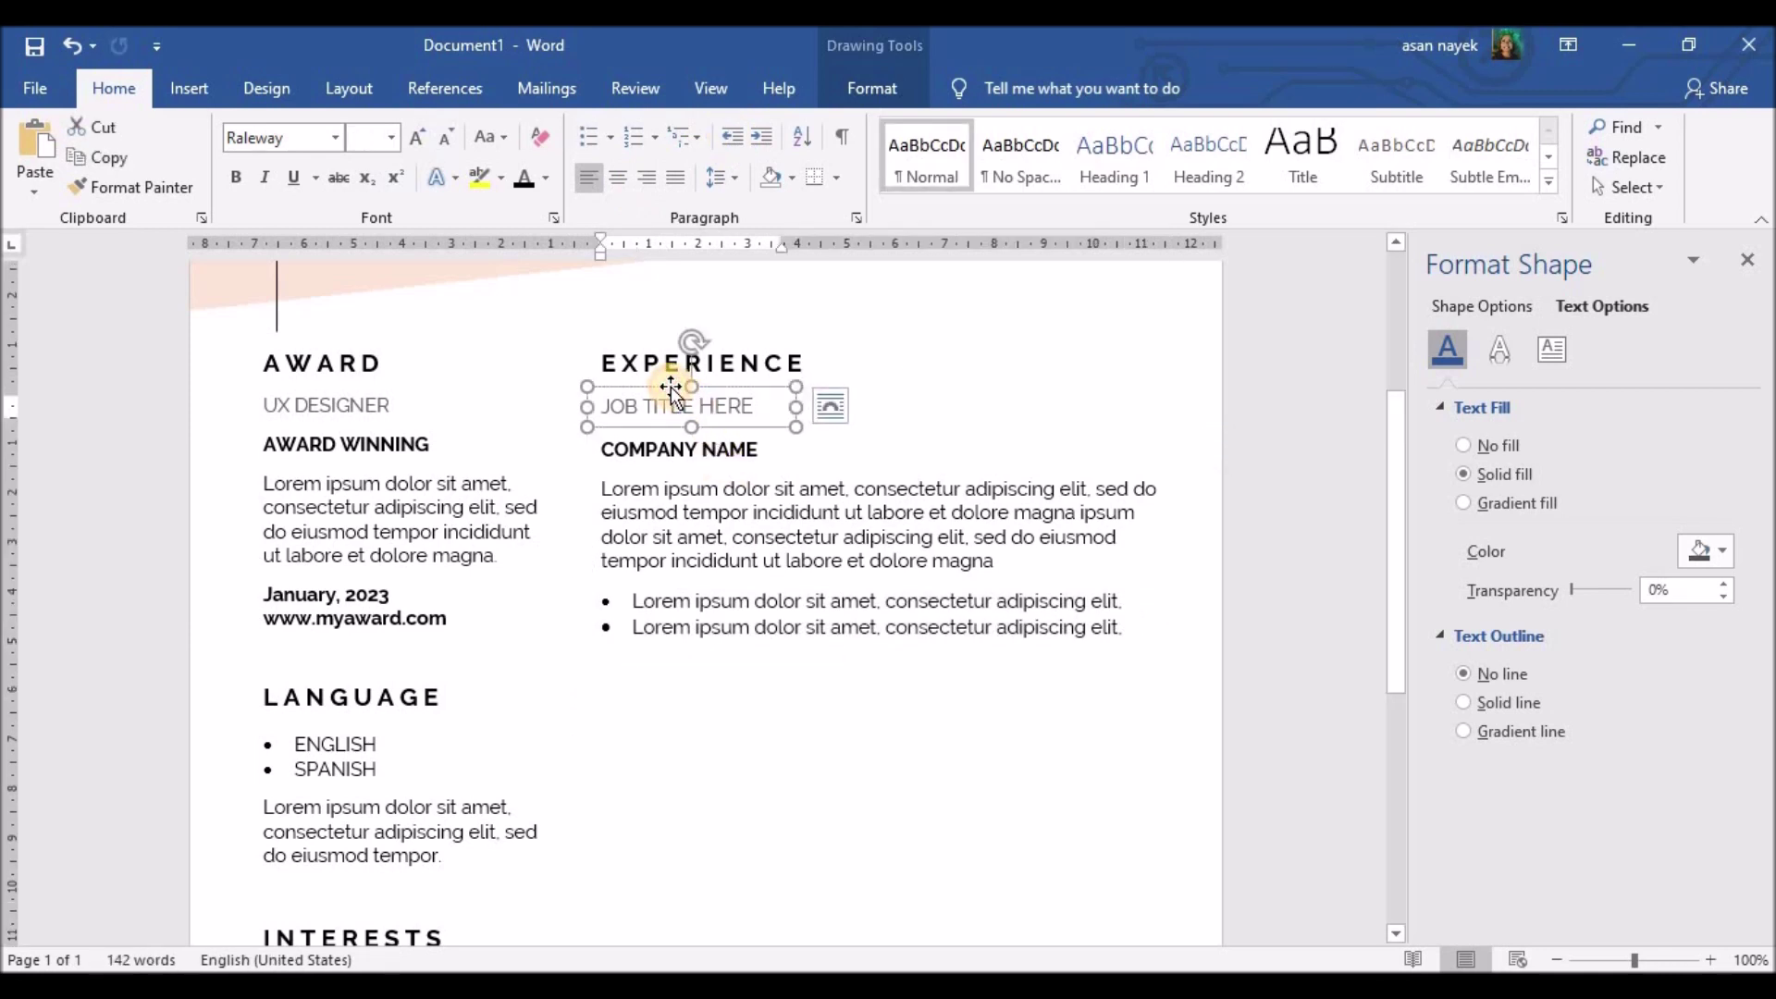
- Duplicate the job title box to the right as a right-aligned, bulleted, bold 2020 - 2023 date
drag(671, 392, 862, 381)
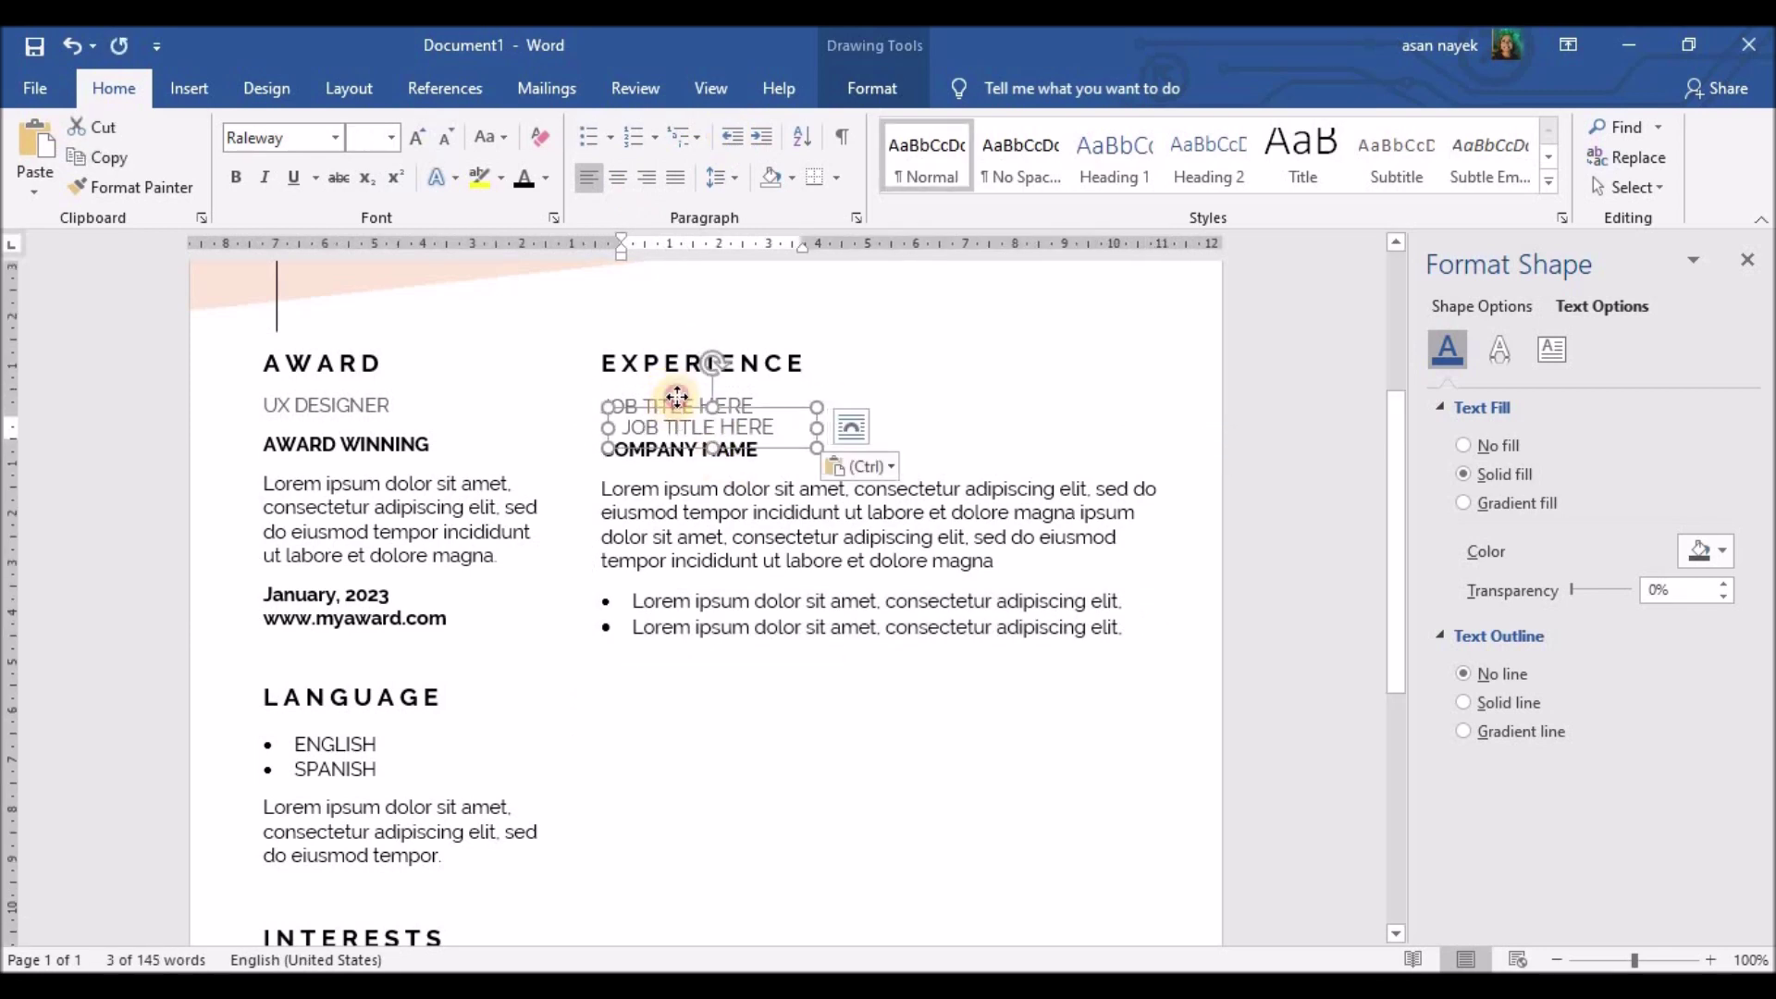
drag(862, 381, 1028, 381)
click(676, 178)
drag(1008, 405, 1163, 405)
text(2020 - 2023)
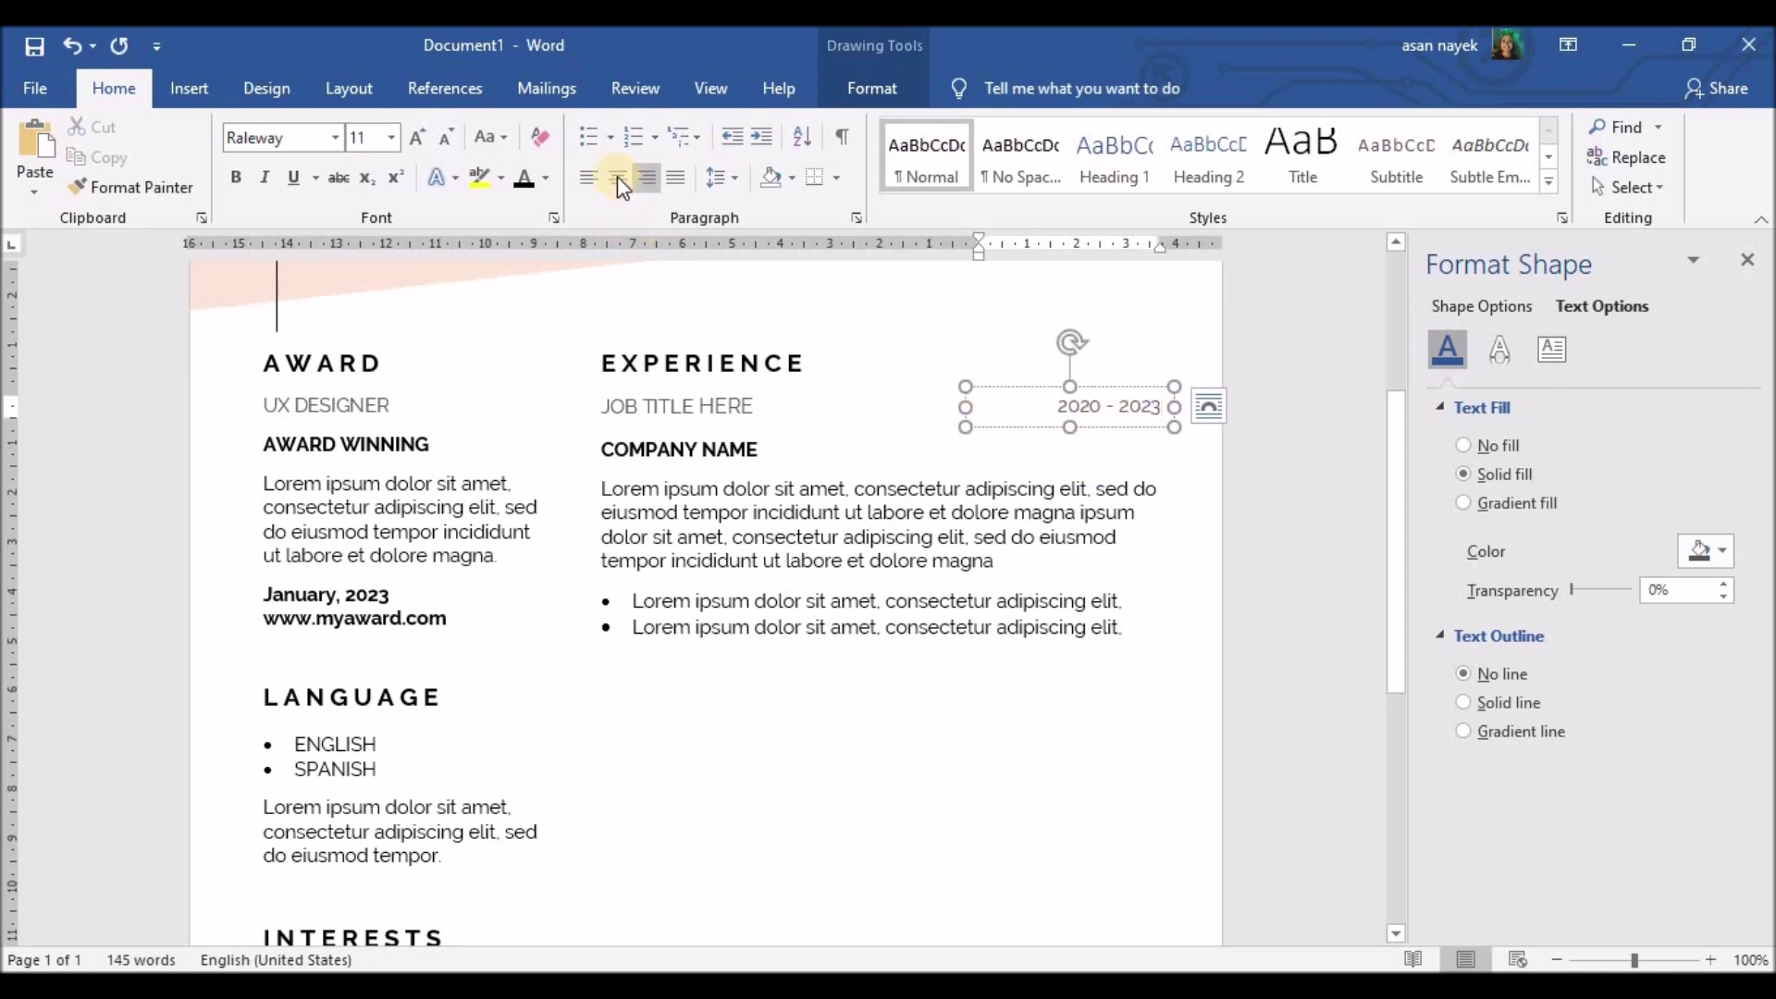
click(588, 137)
drag(1055, 409, 1162, 416)
click(236, 177)
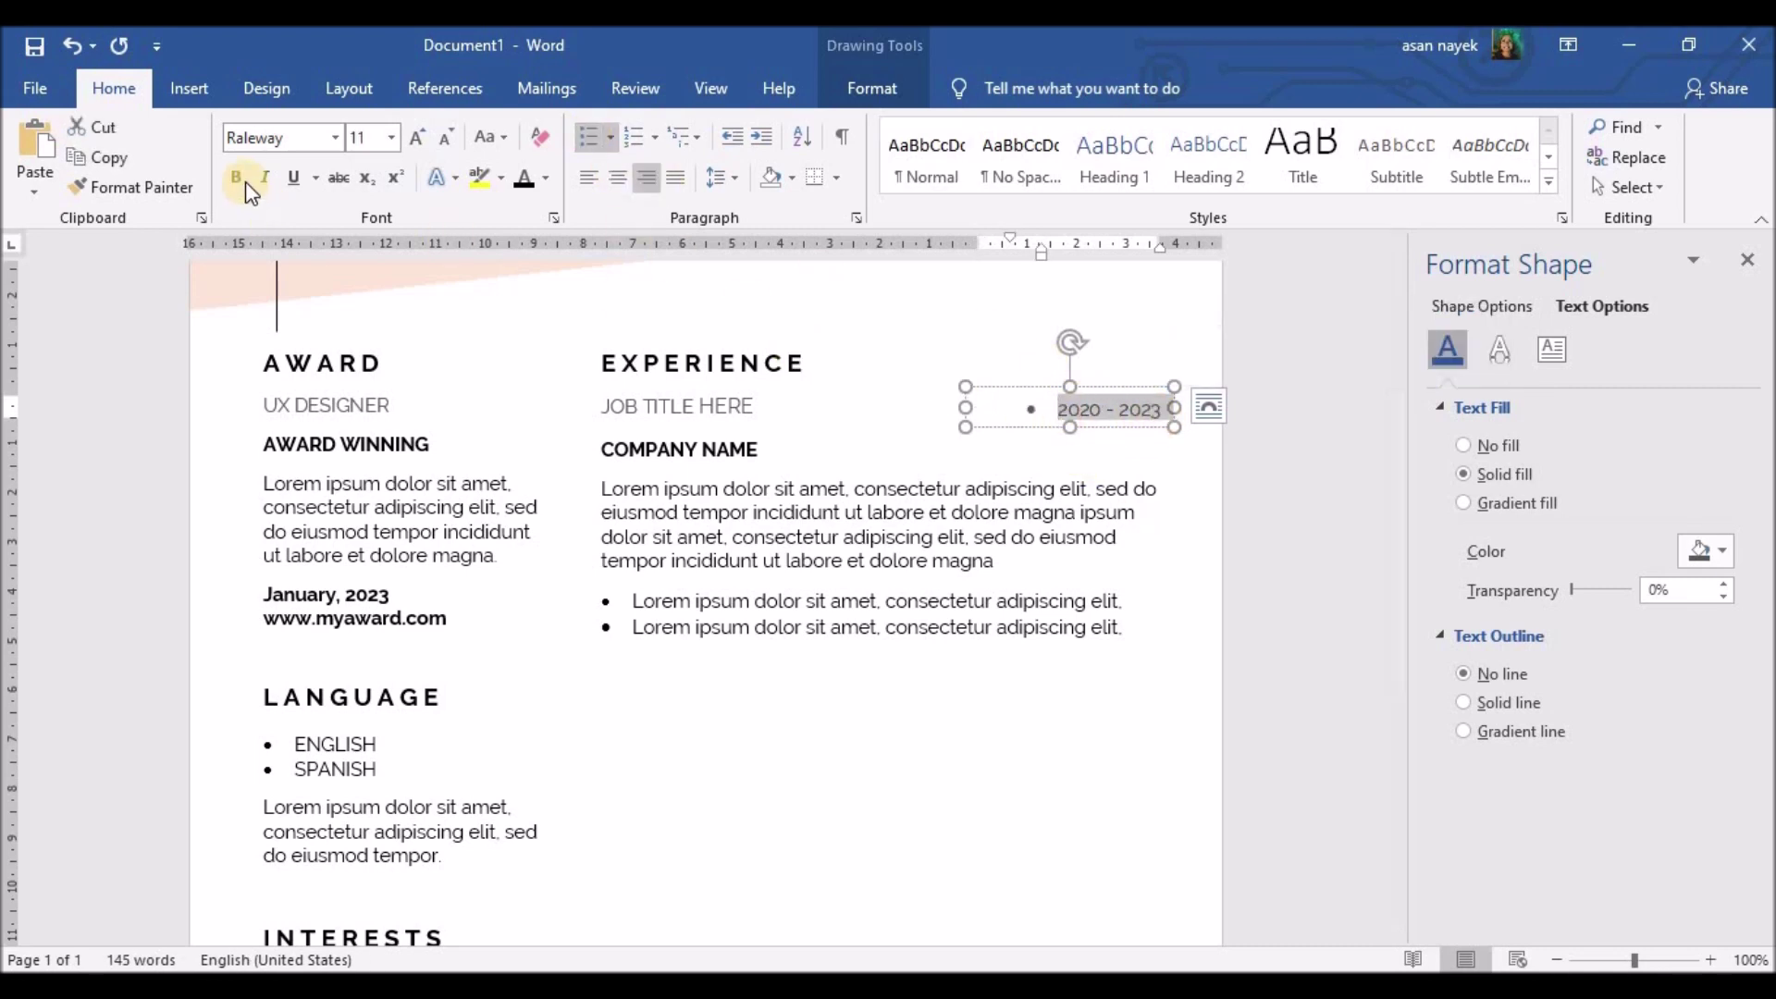
- Narrow the date box, then select the job title, date and description boxes together
scroll(920, 467, down, 3)
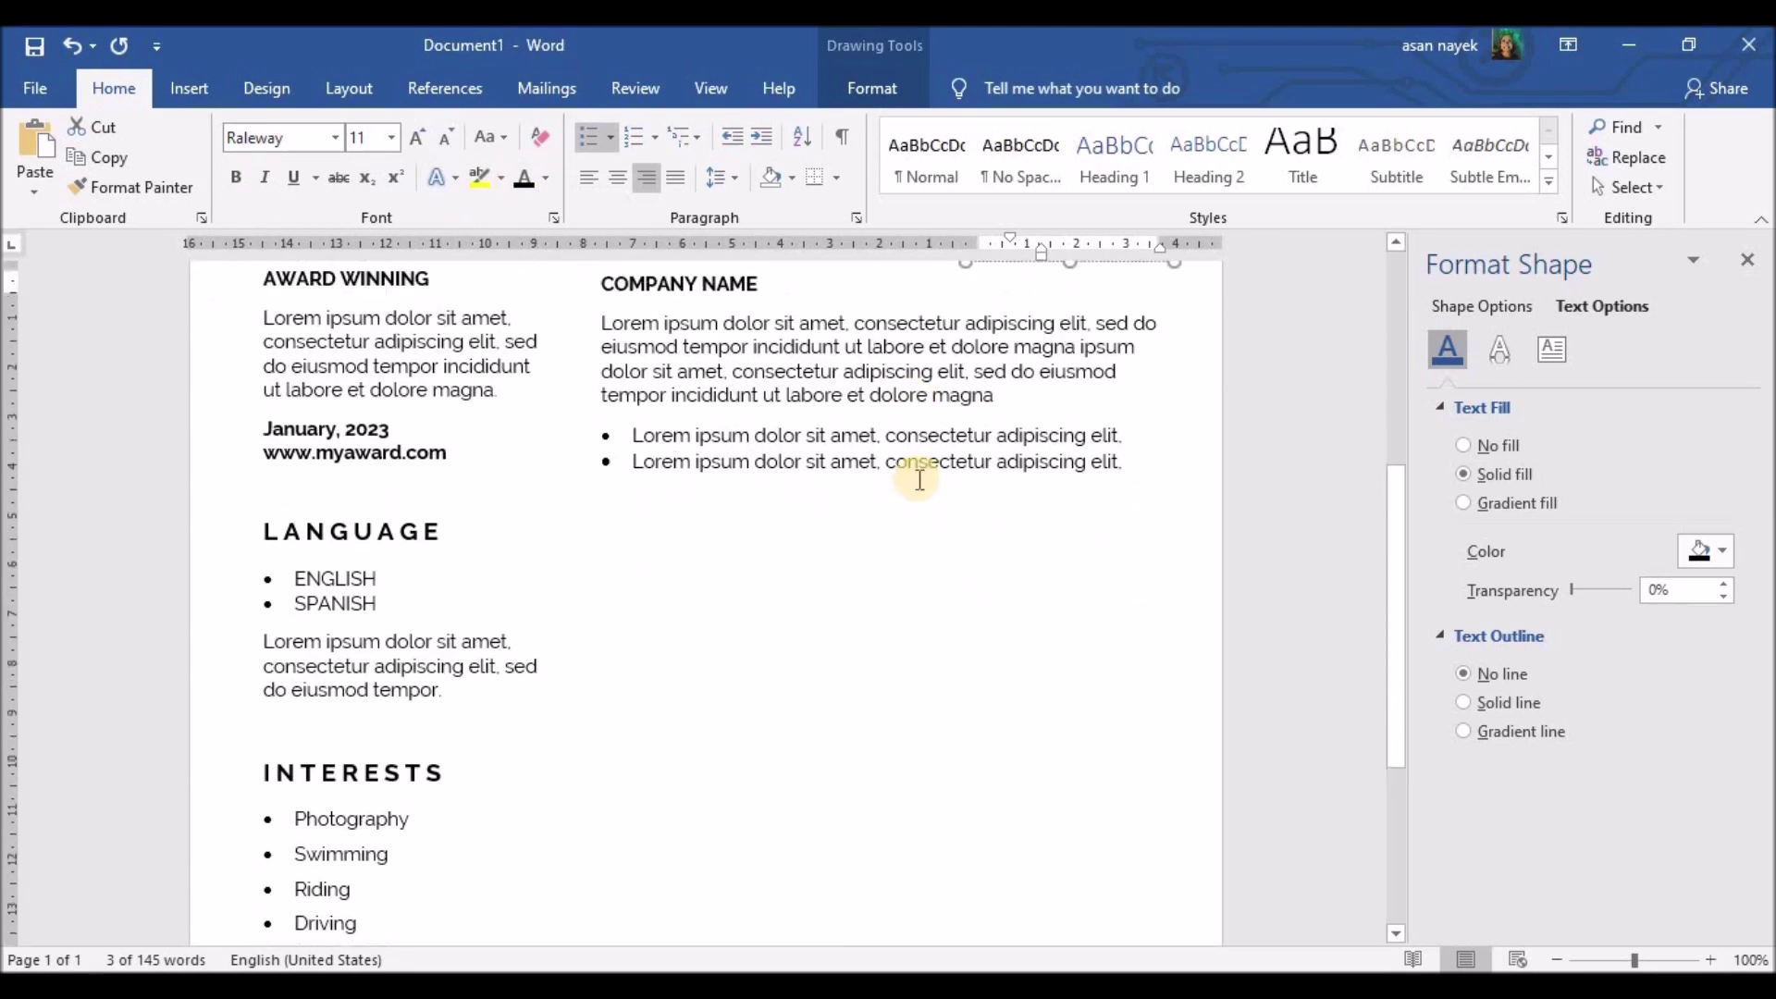
scroll(1034, 469, up, 2)
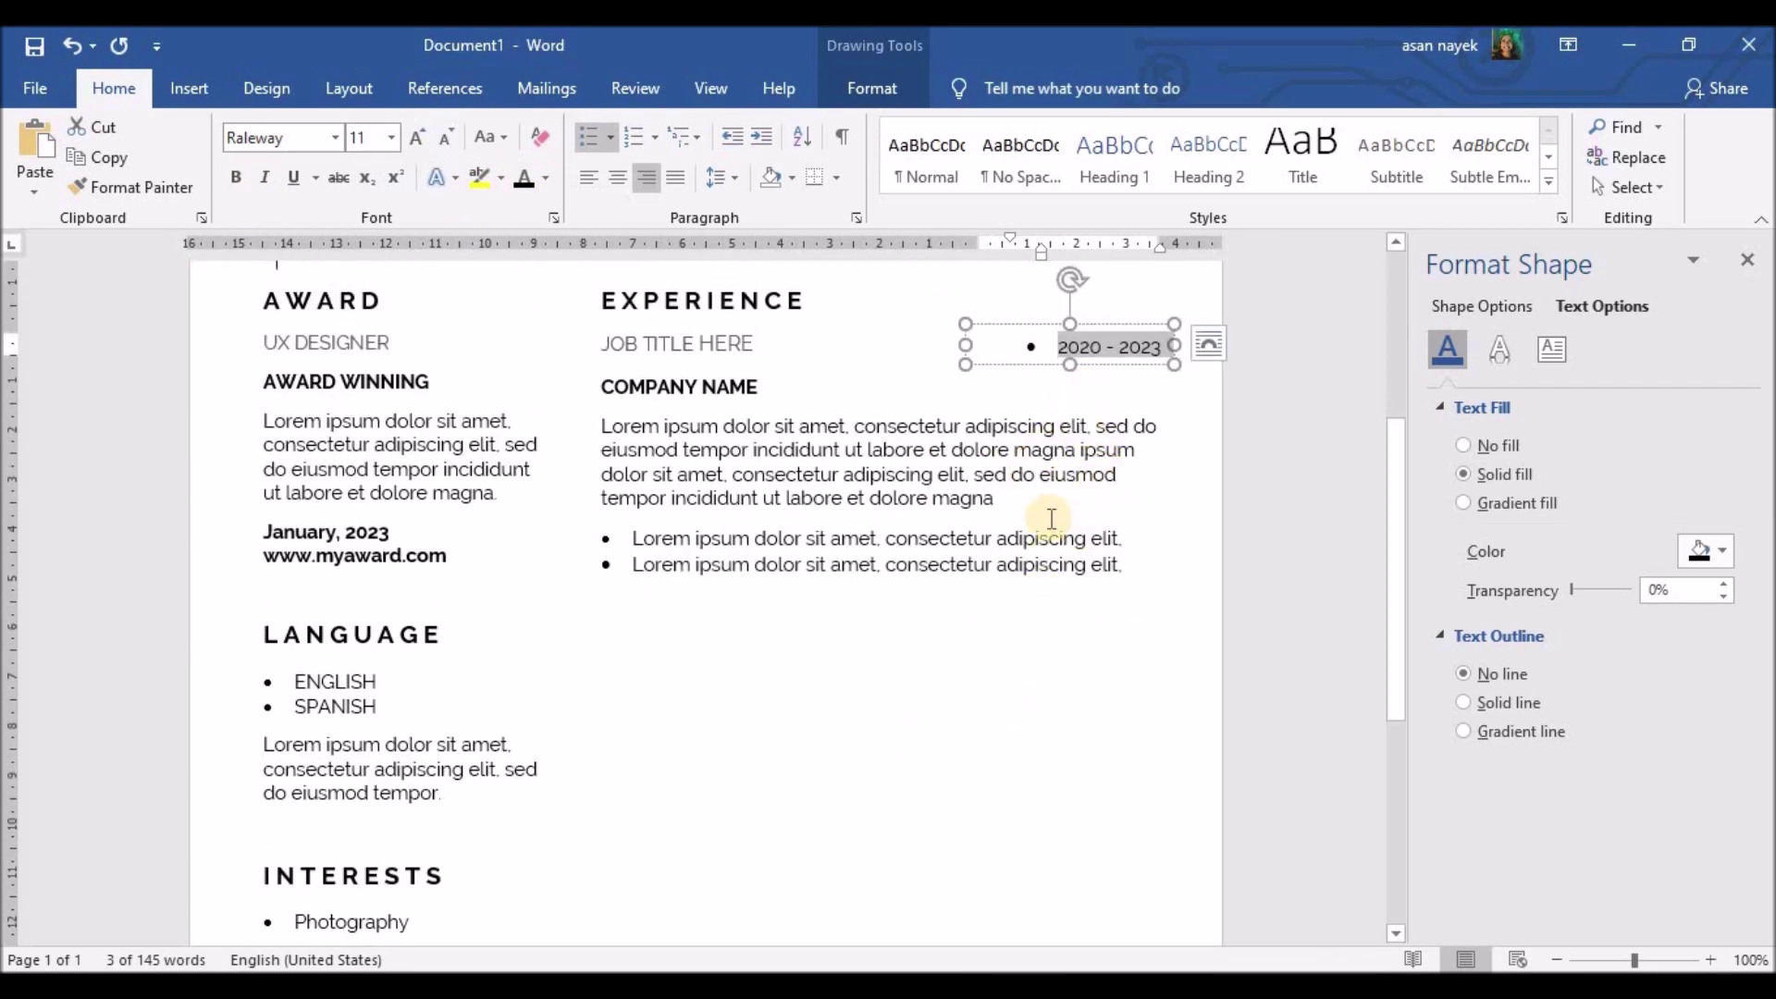
drag(1171, 344, 1159, 344)
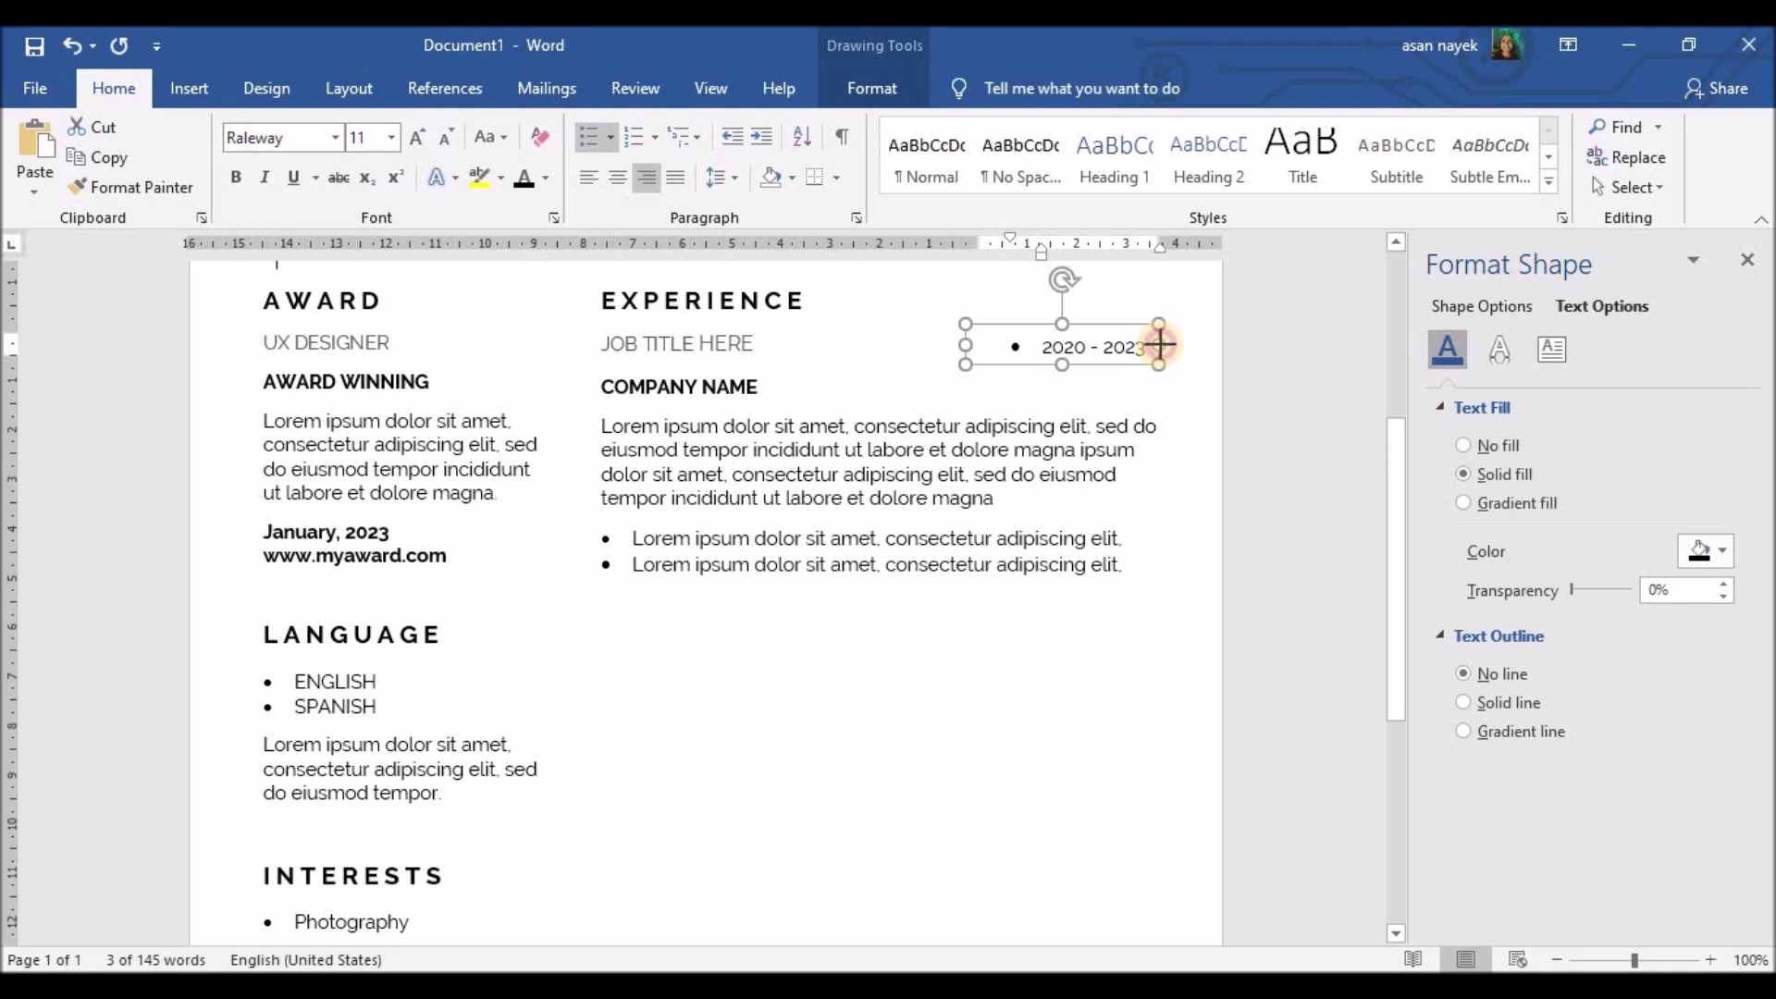
click(692, 344)
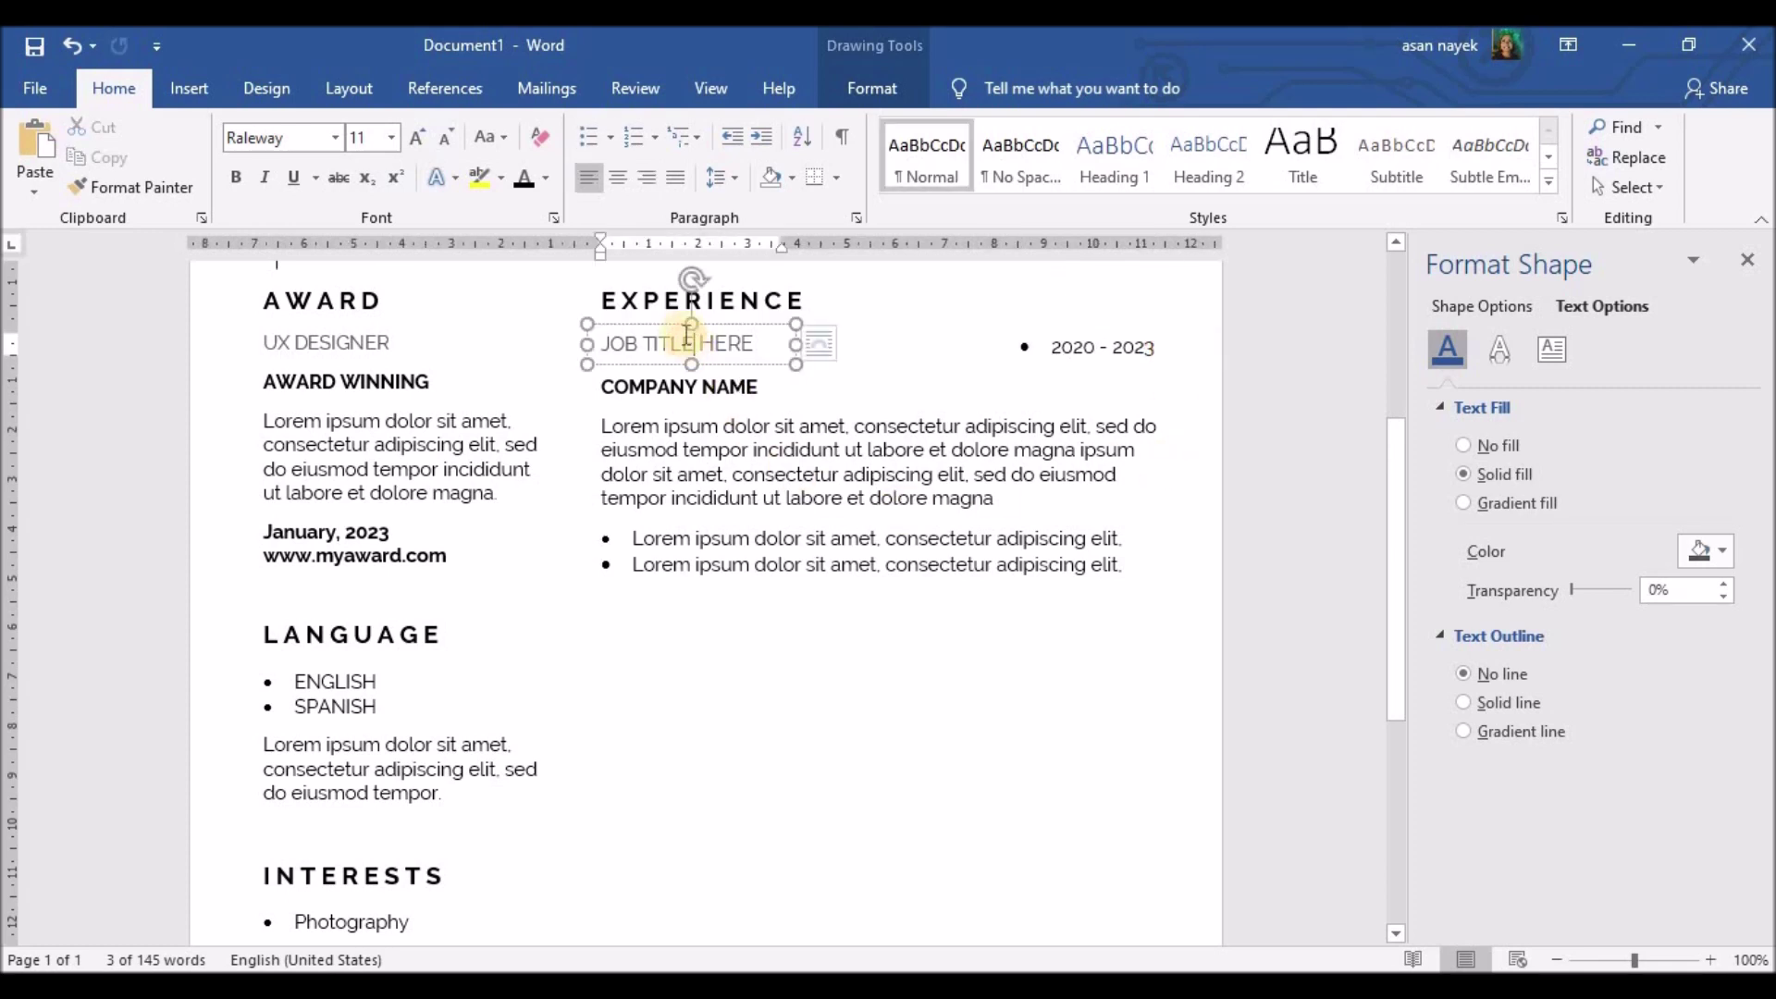
shift+click(1062, 345)
shift+click(925, 431)
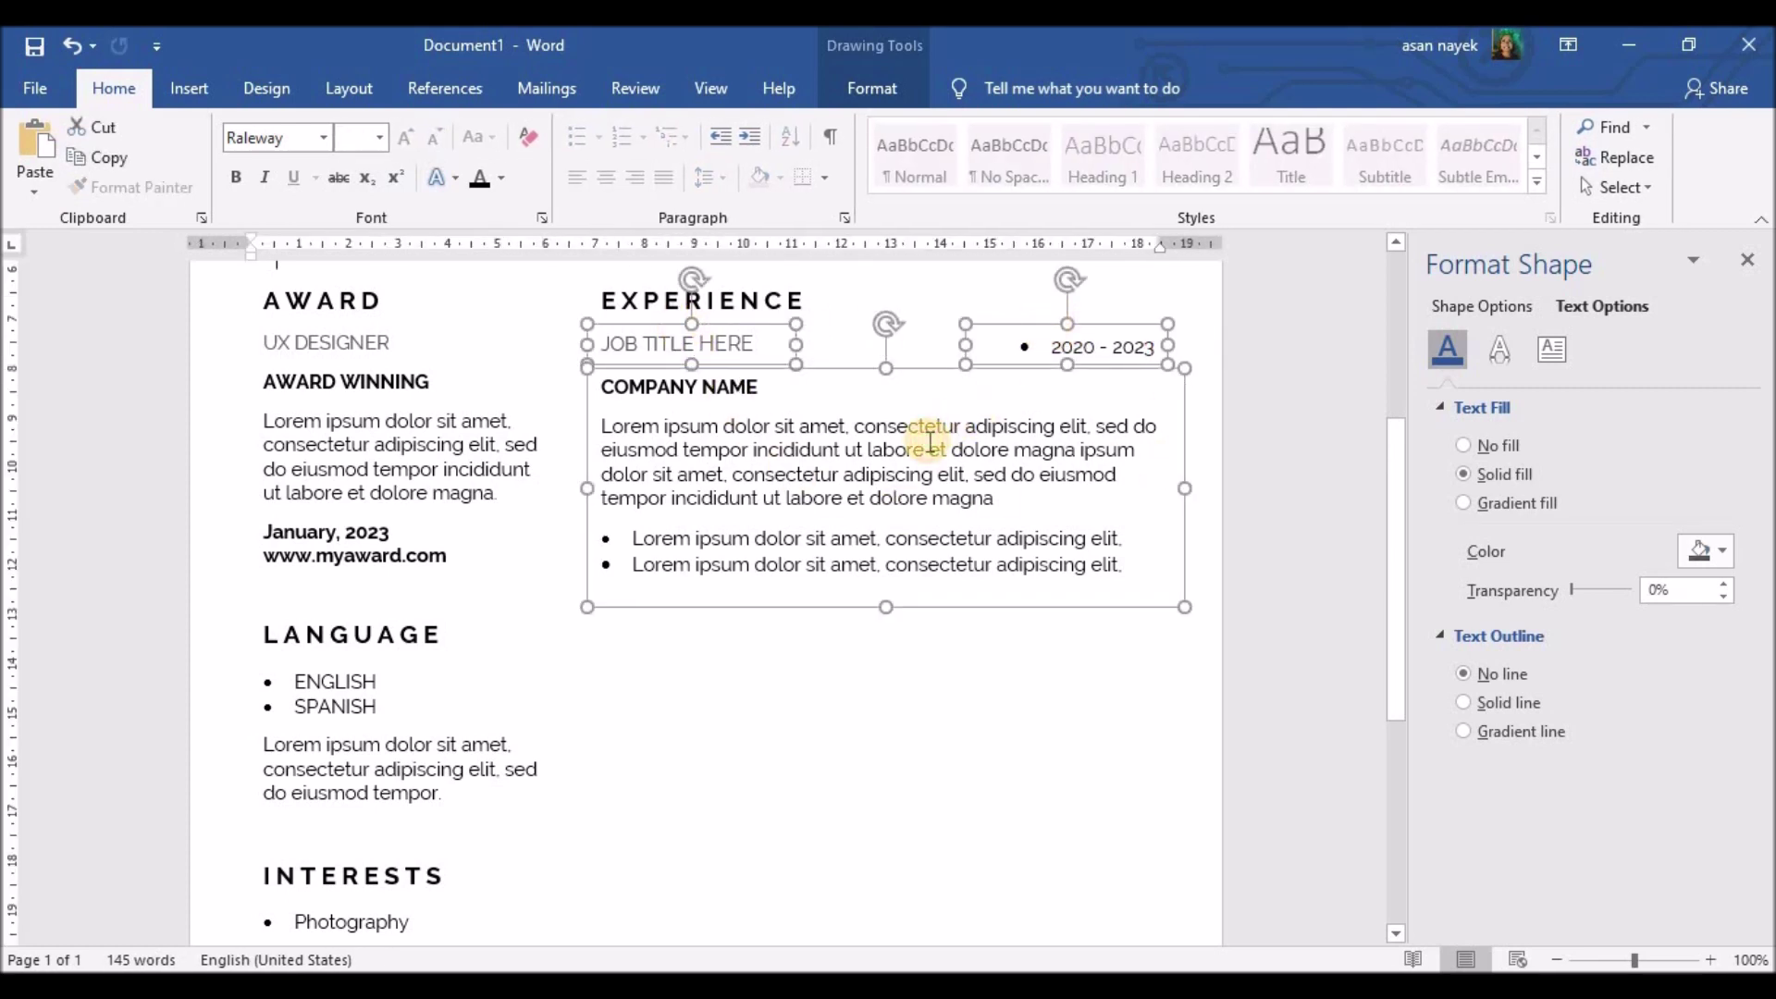
- Paste the three experience boxes and set the duplicate entry directly below the first one
key(ctrl+v)
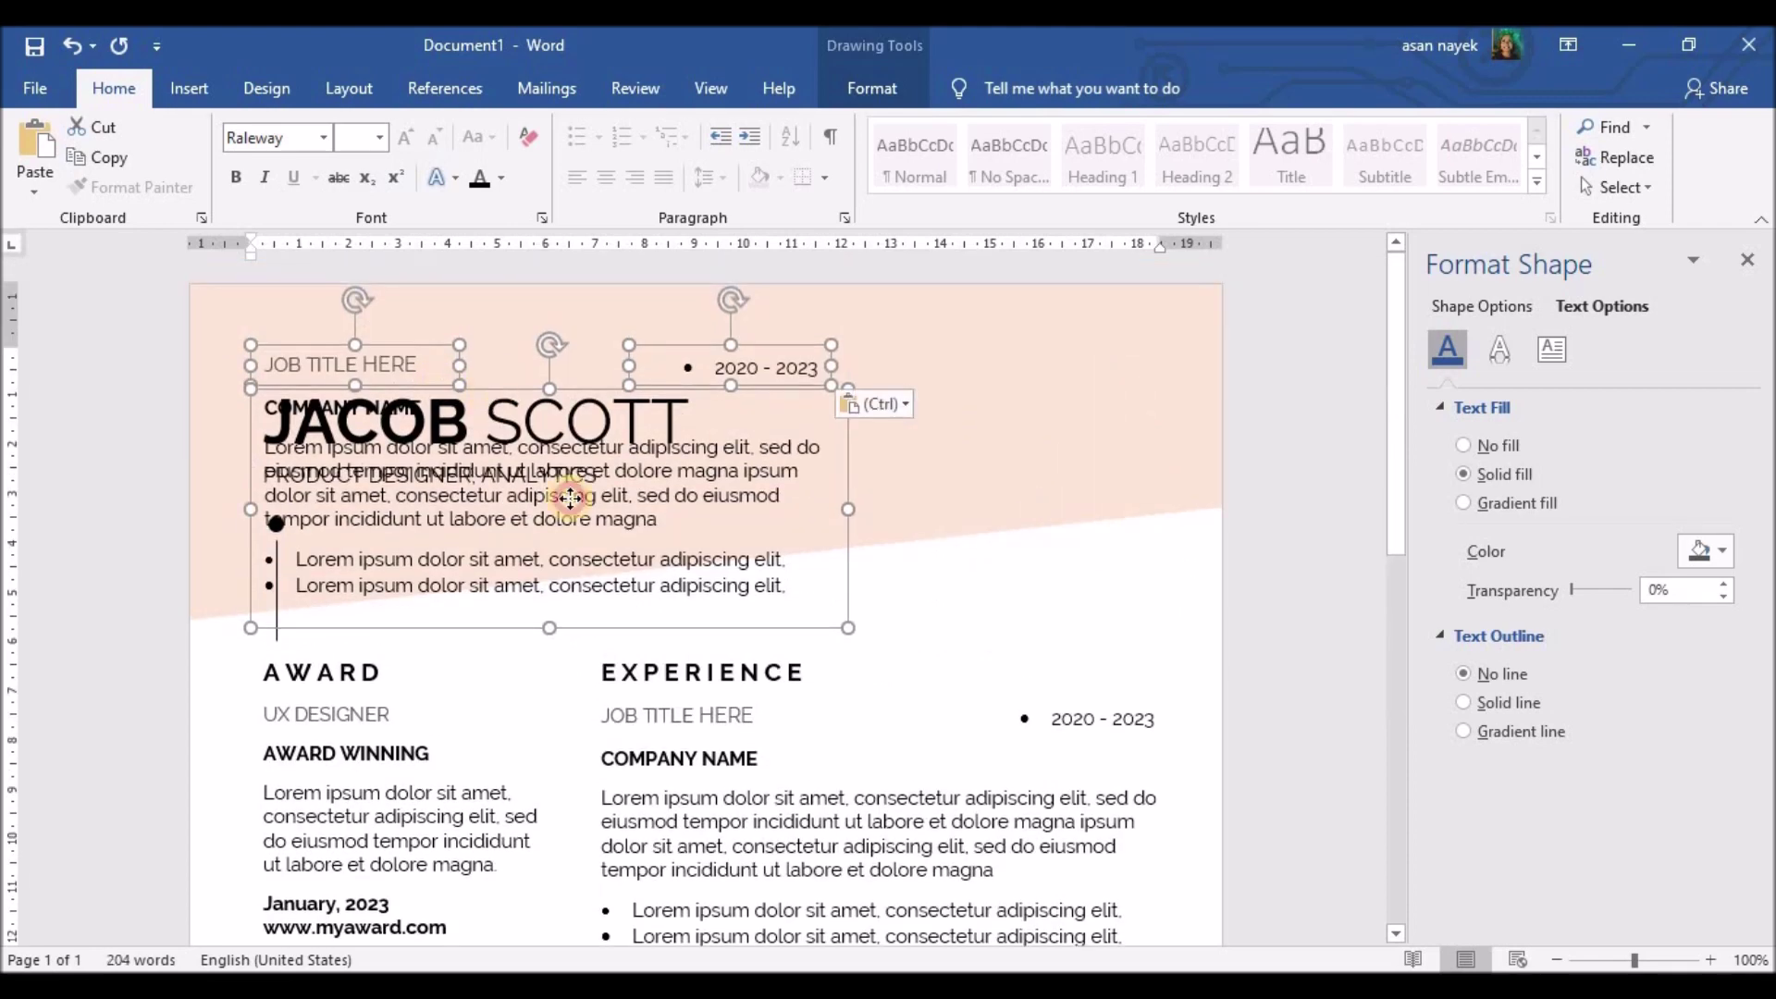
drag(506, 412, 812, 400)
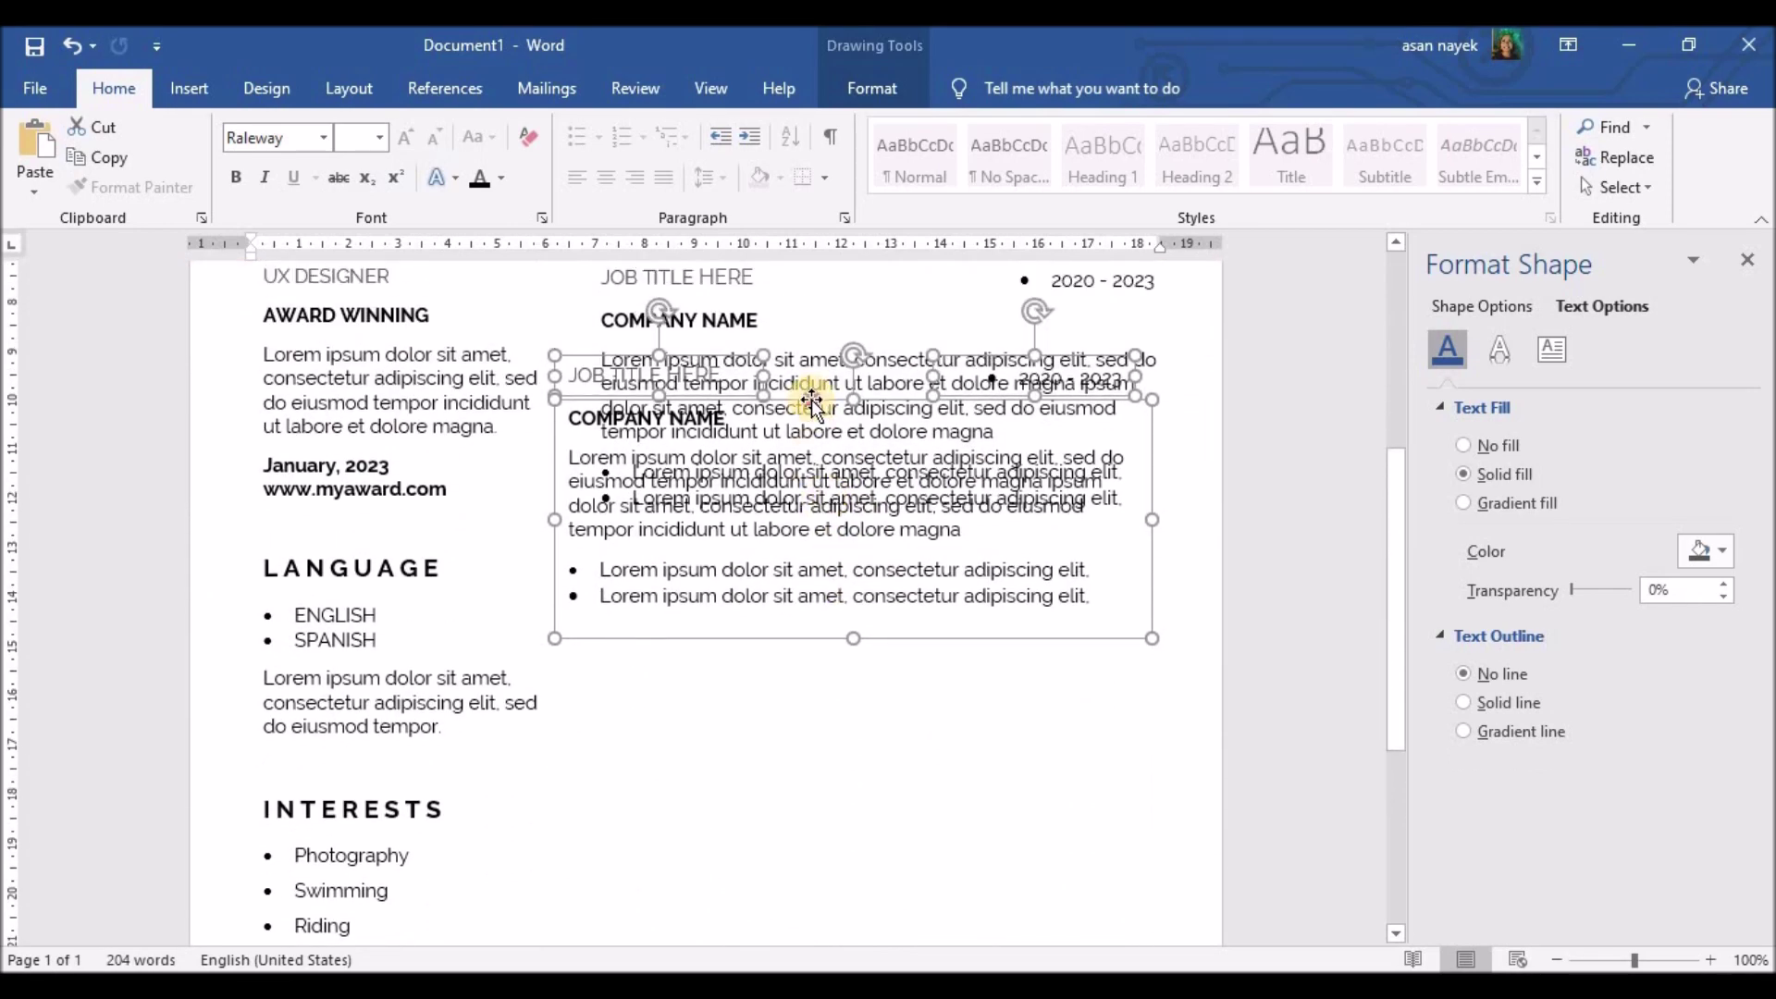
drag(812, 399, 841, 509)
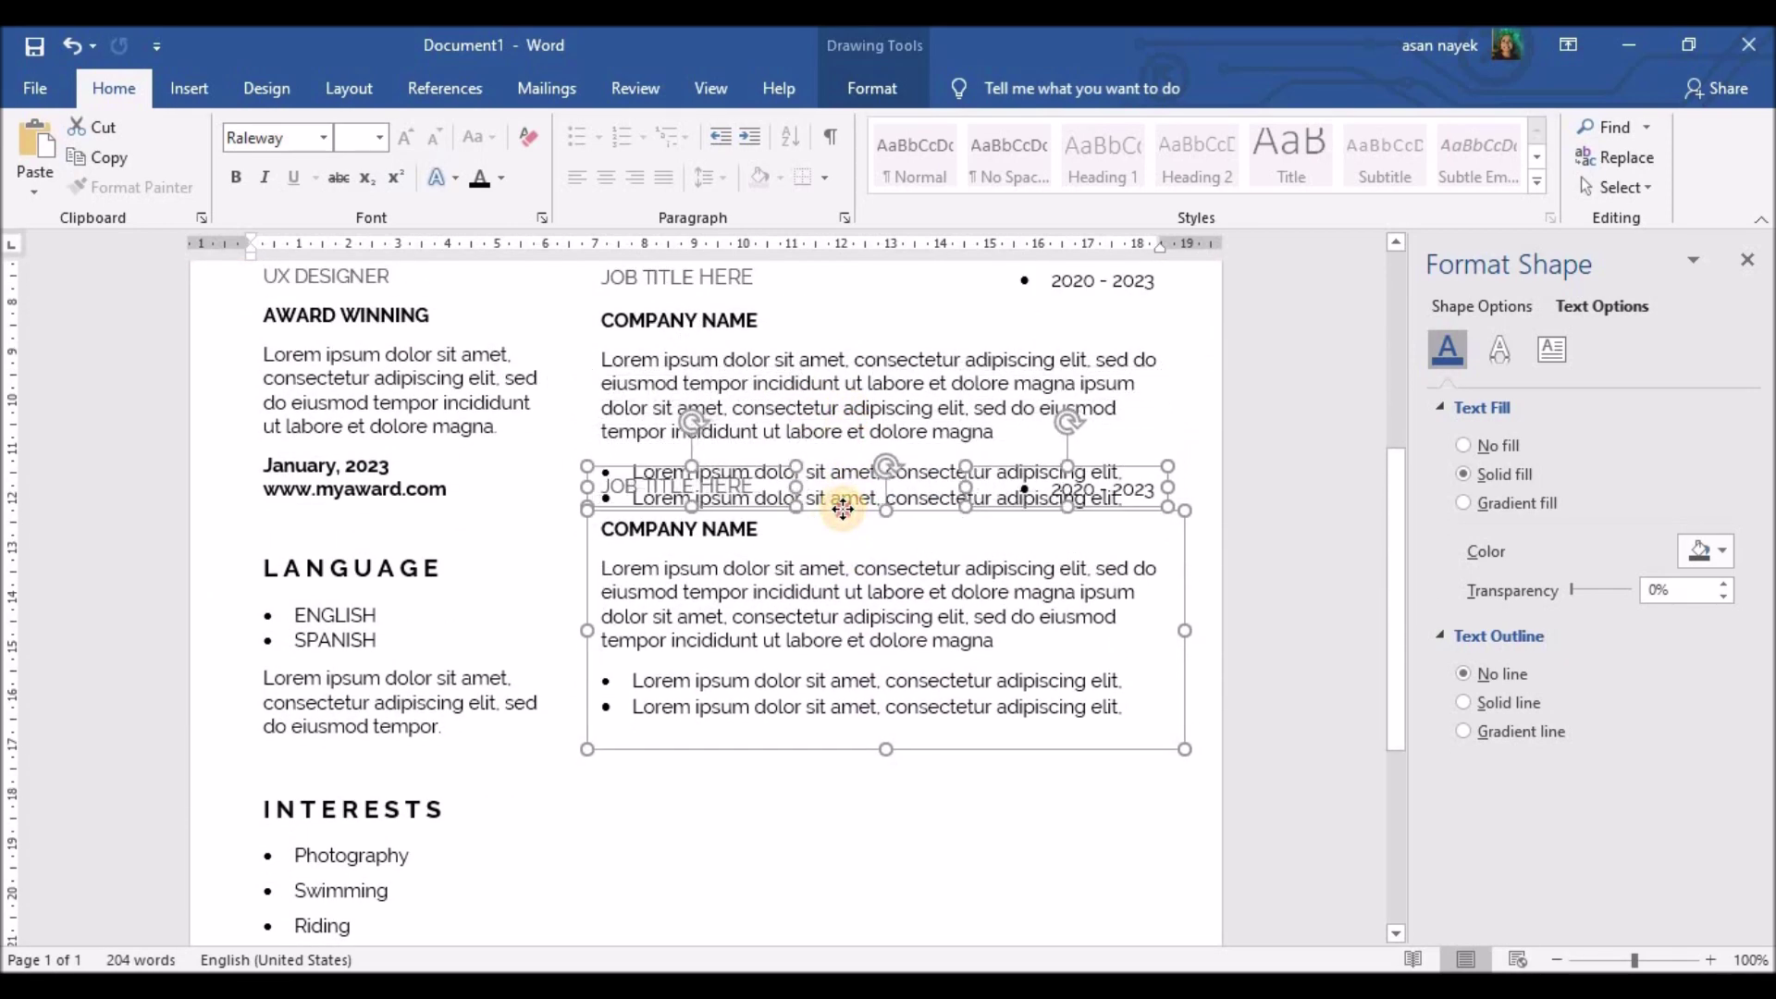
drag(835, 370, 845, 331)
key(ctrl+z)
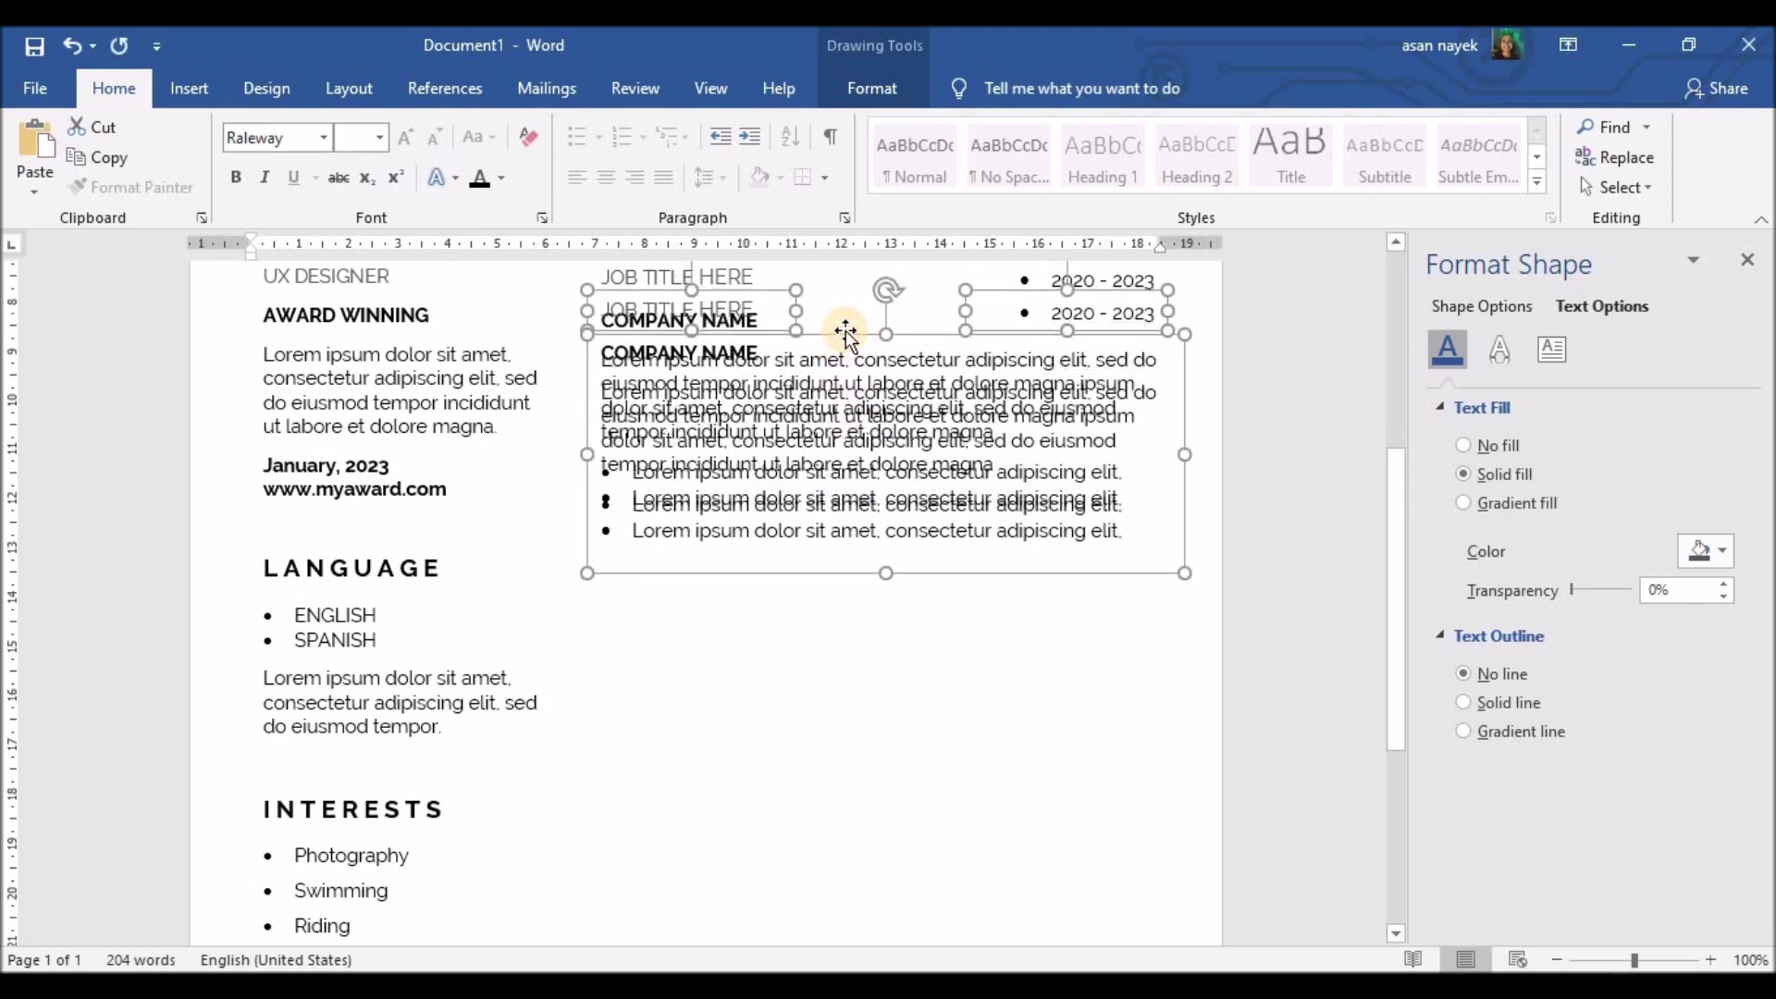
key(Down)
key(Down)
key(Down)
key(Down)
key(Down)
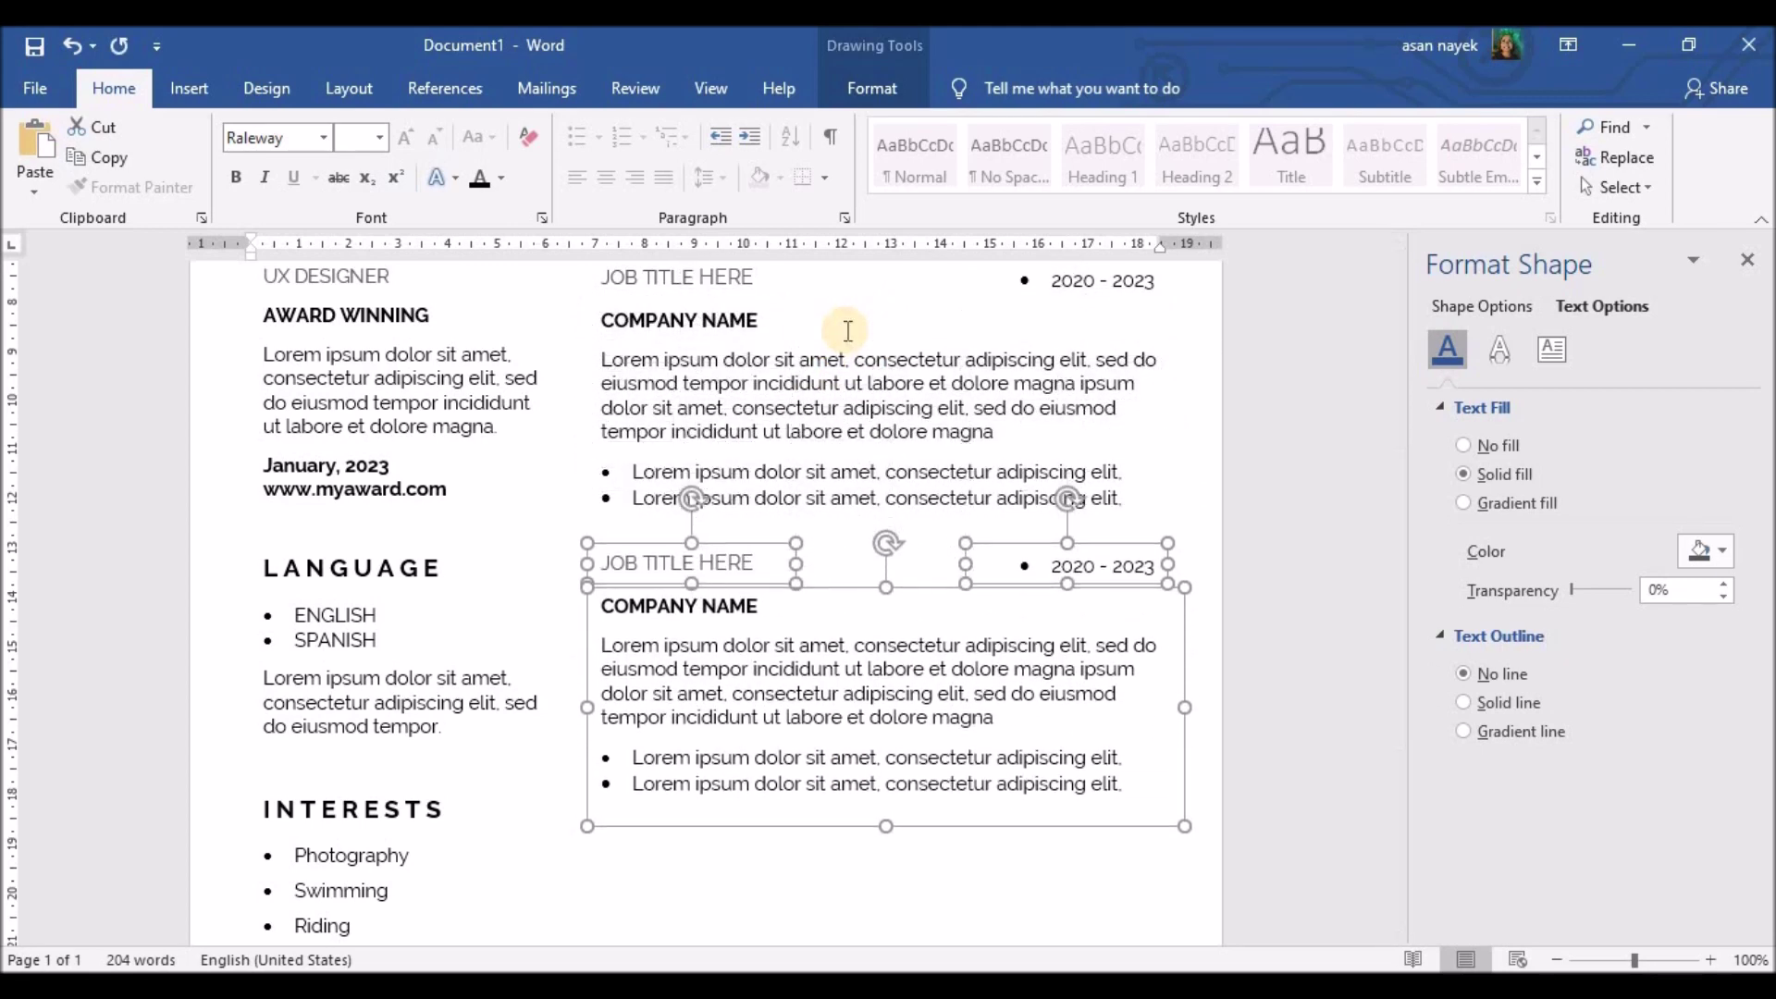
scroll(338, 555, down, 4)
click(338, 456)
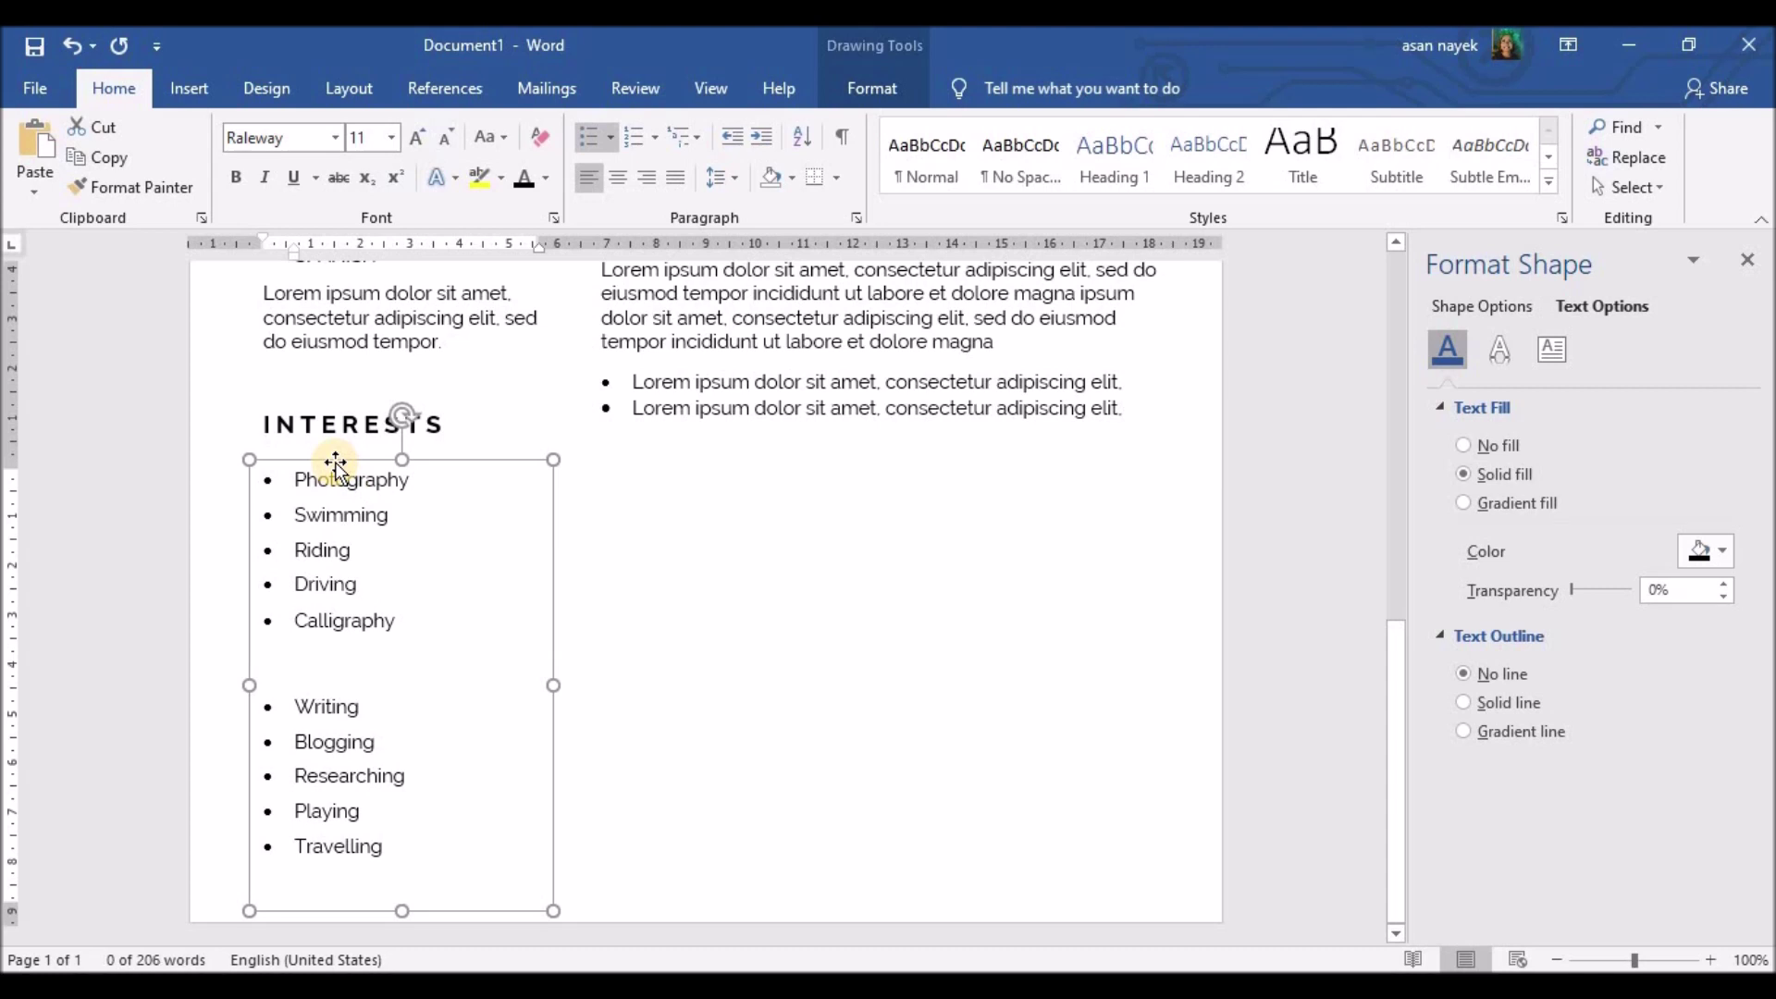
- Resize the Interests list, nudge its heading, and delete the blank line after Calligraphy
drag(412, 923, 412, 912)
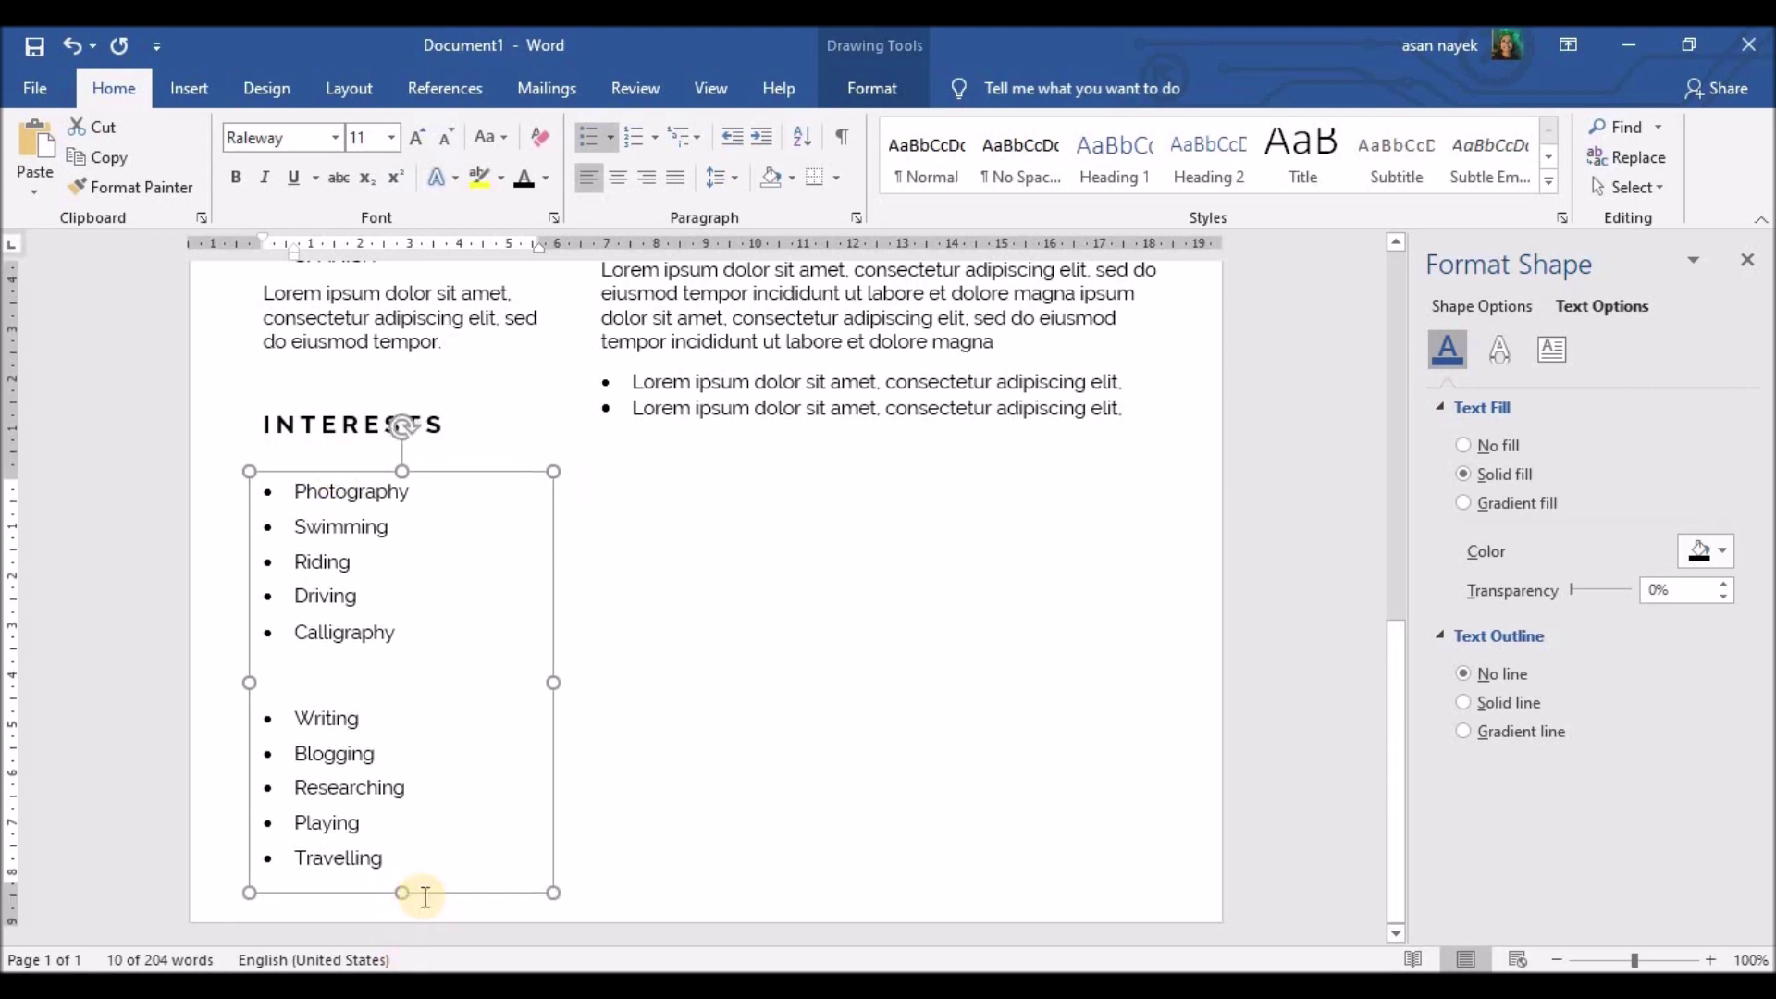
drag(402, 468, 402, 491)
click(370, 444)
click(368, 497)
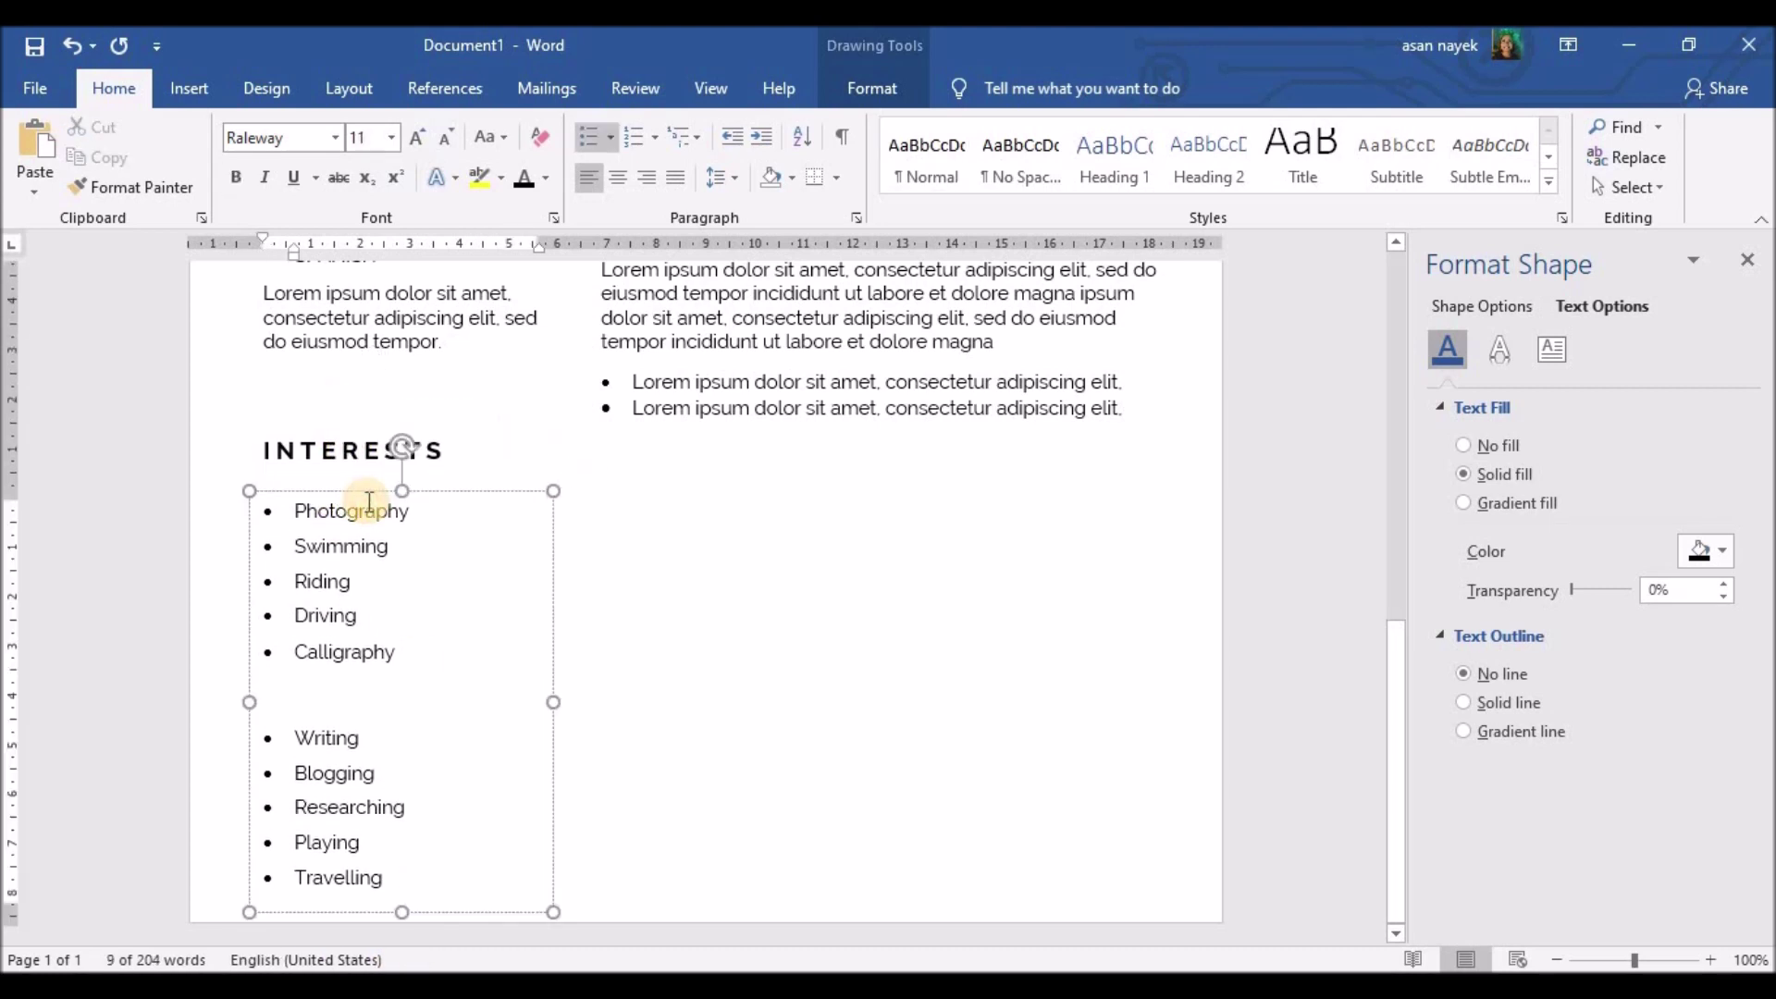
click(343, 445)
drag(340, 427, 342, 436)
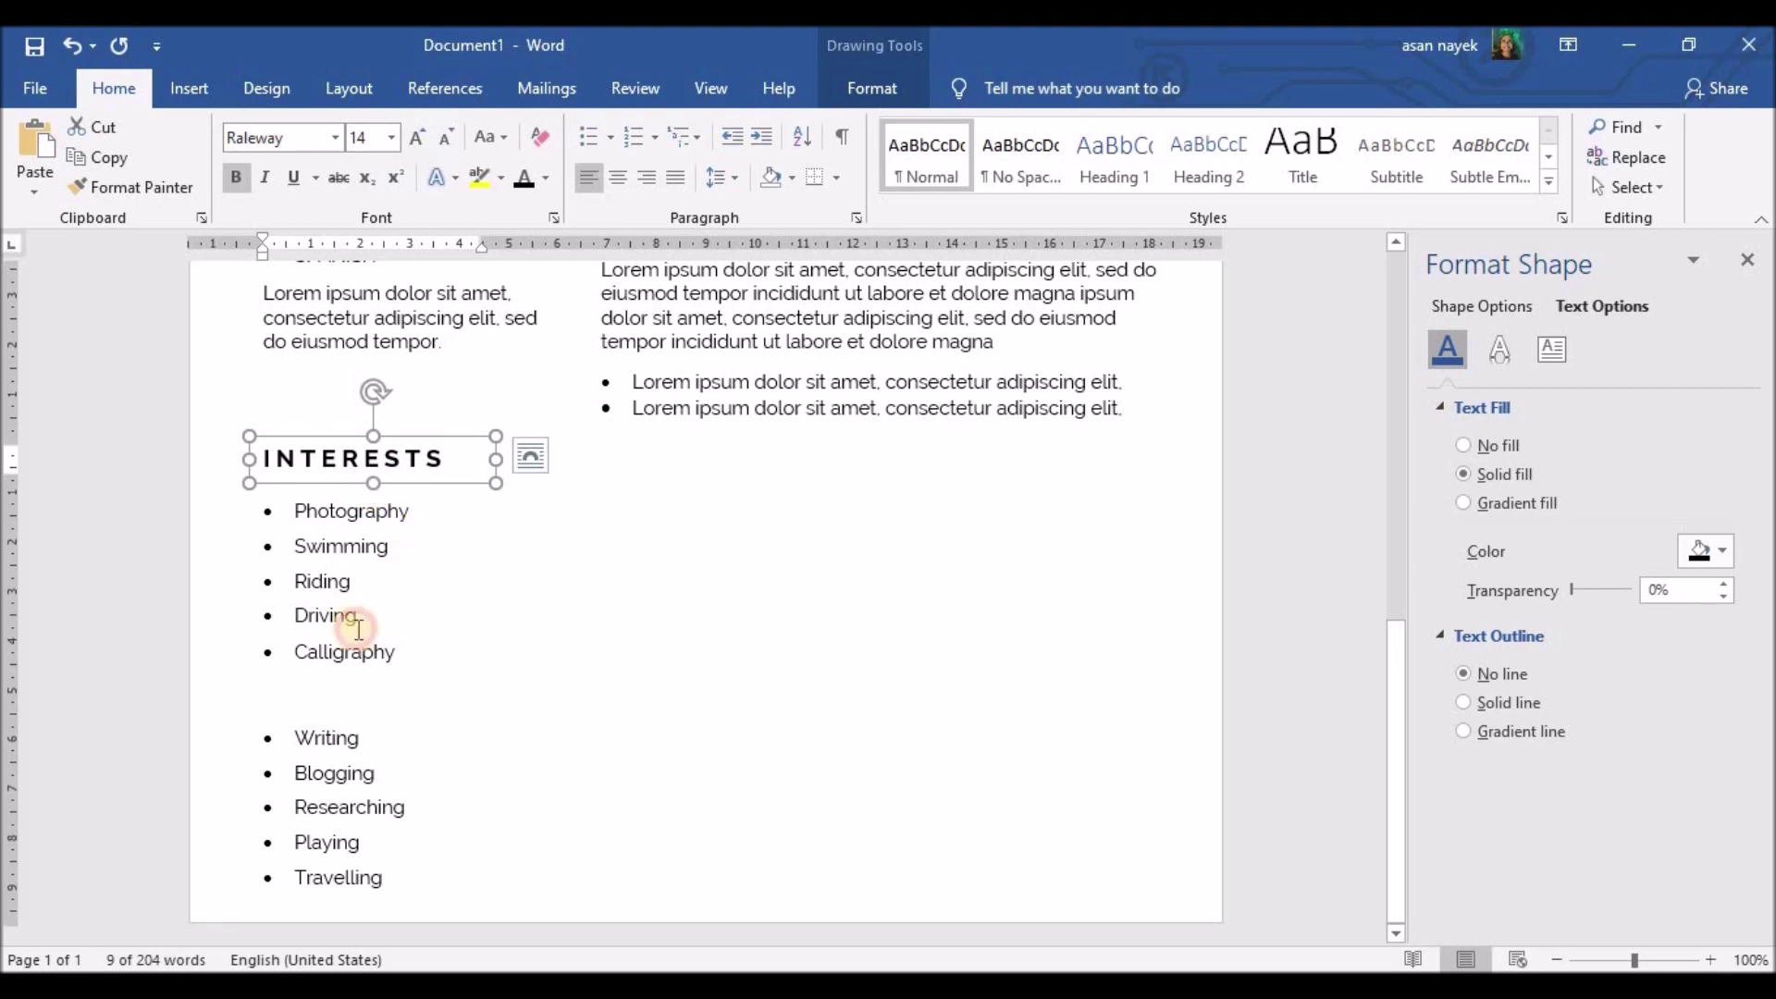
click(318, 713)
key(BackSpace)
- Move the Interests list slightly lower beneath the INTERESTS heading
click(355, 496)
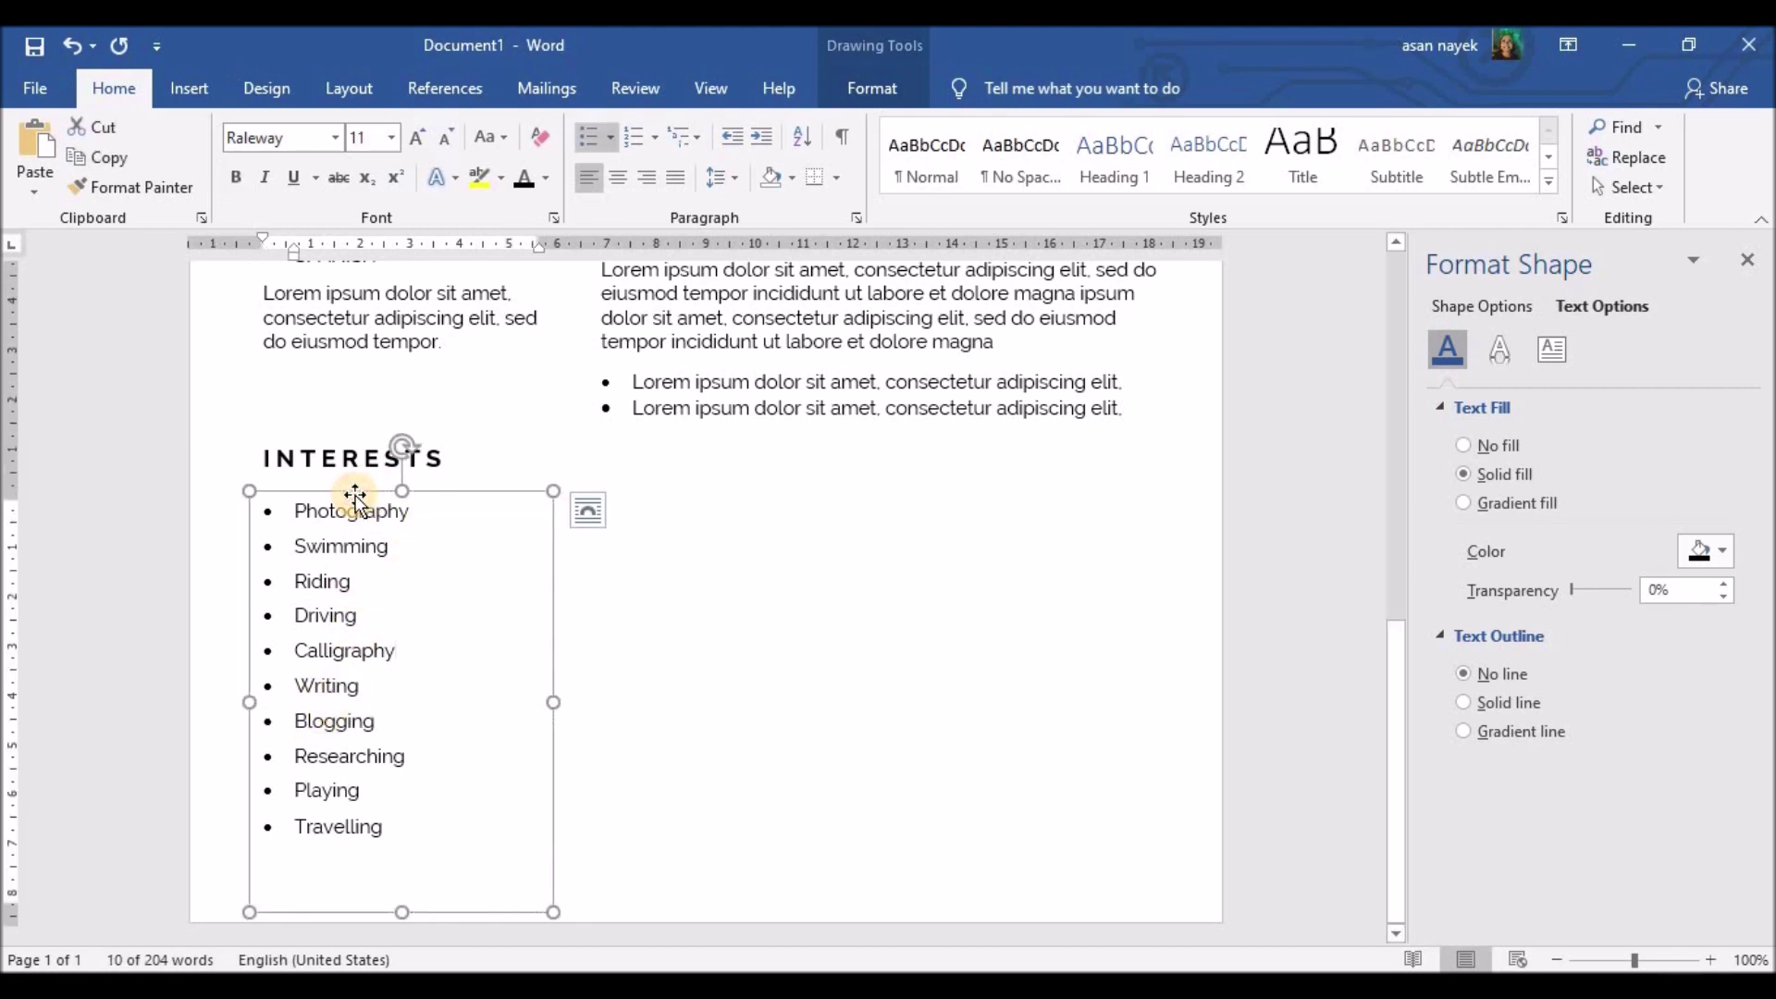
click(337, 462)
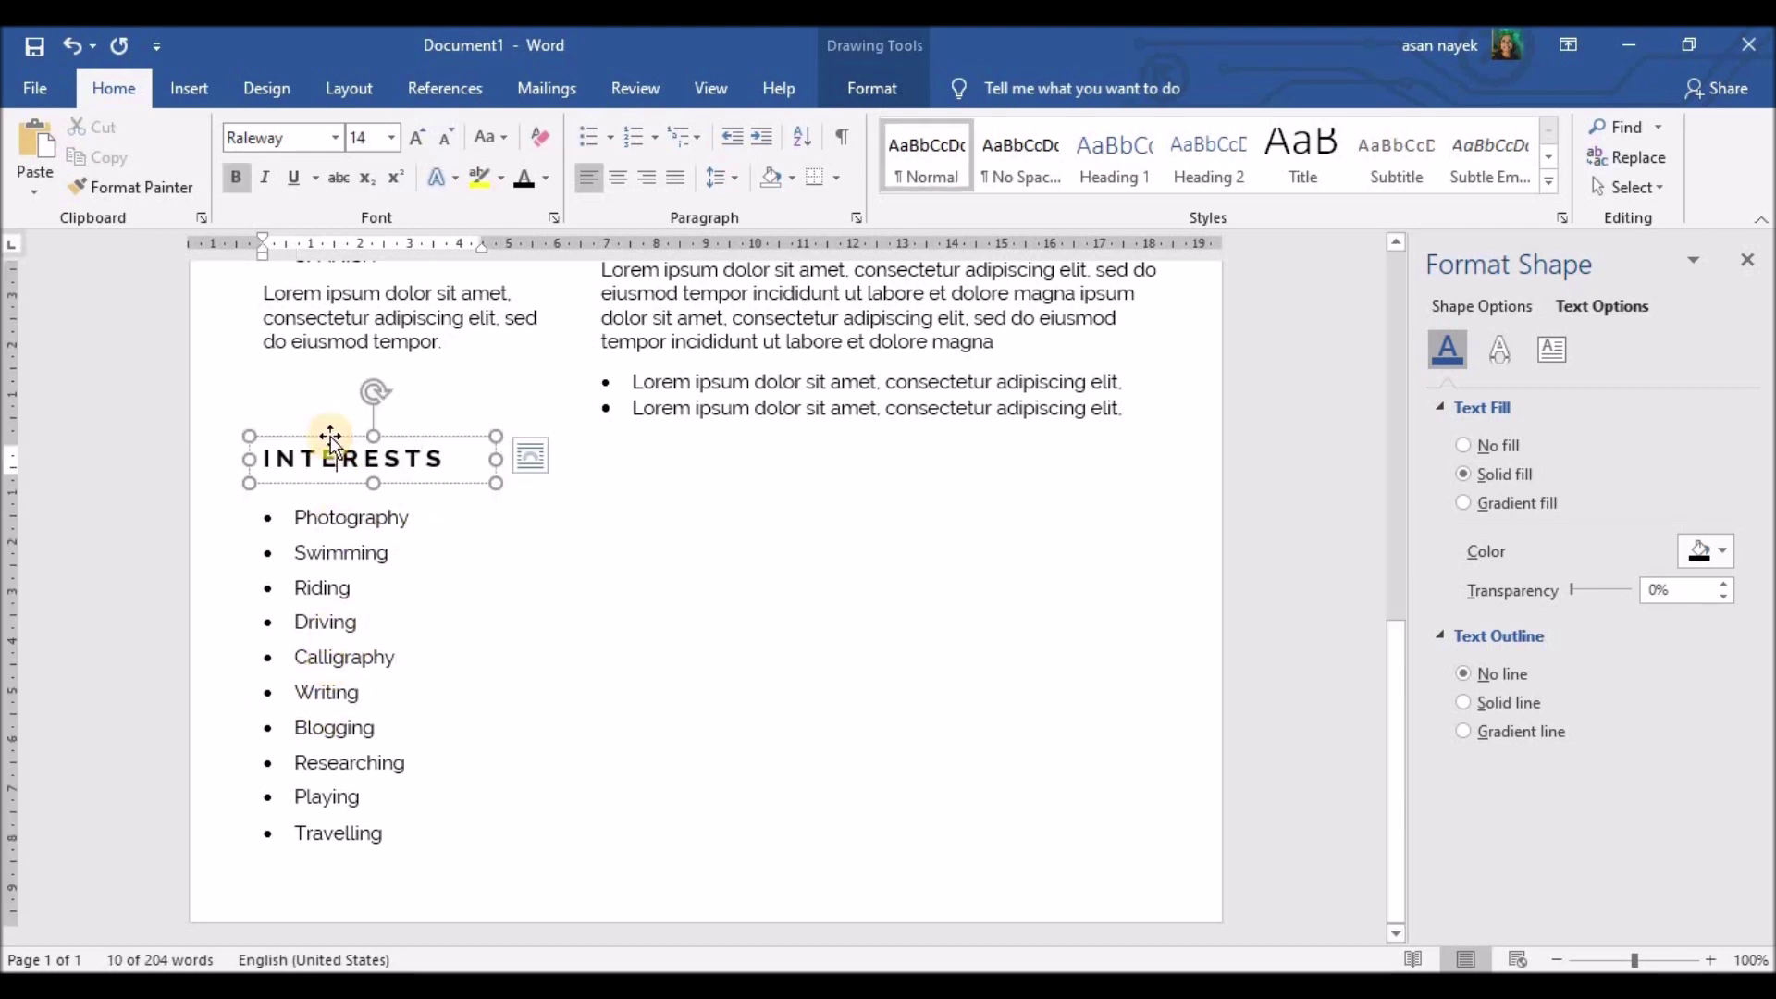
drag(349, 515, 349, 538)
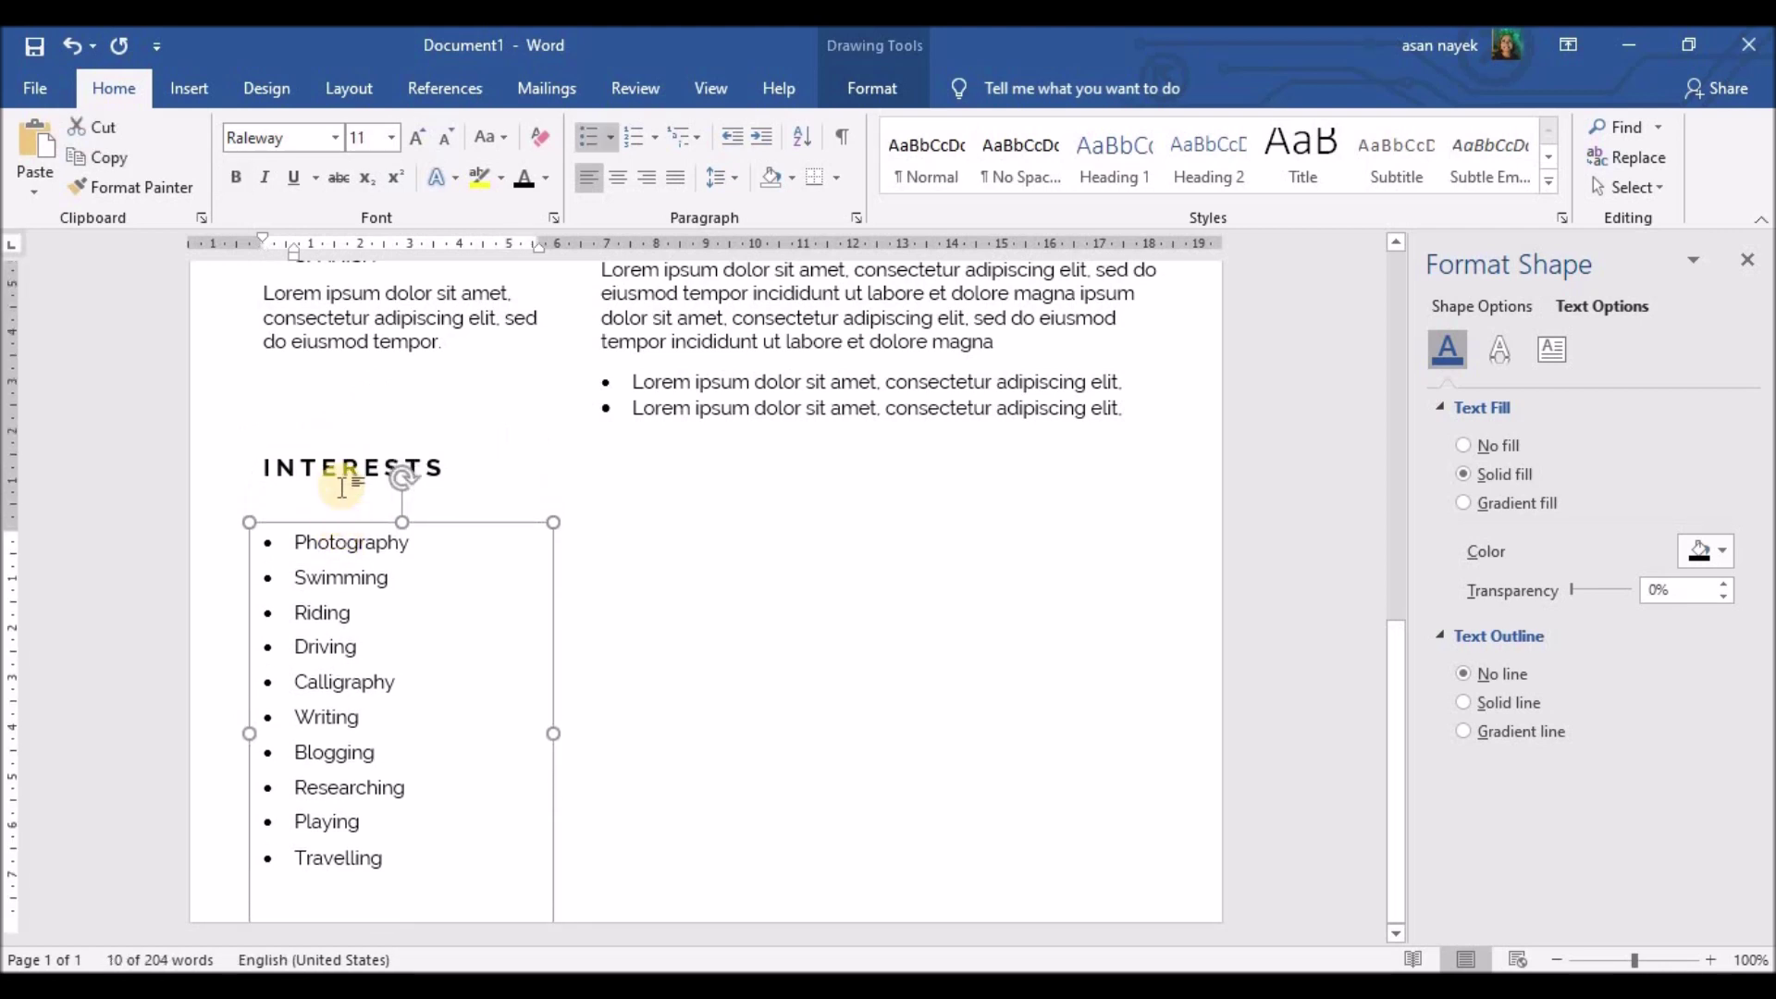
click(342, 471)
drag(334, 445, 334, 460)
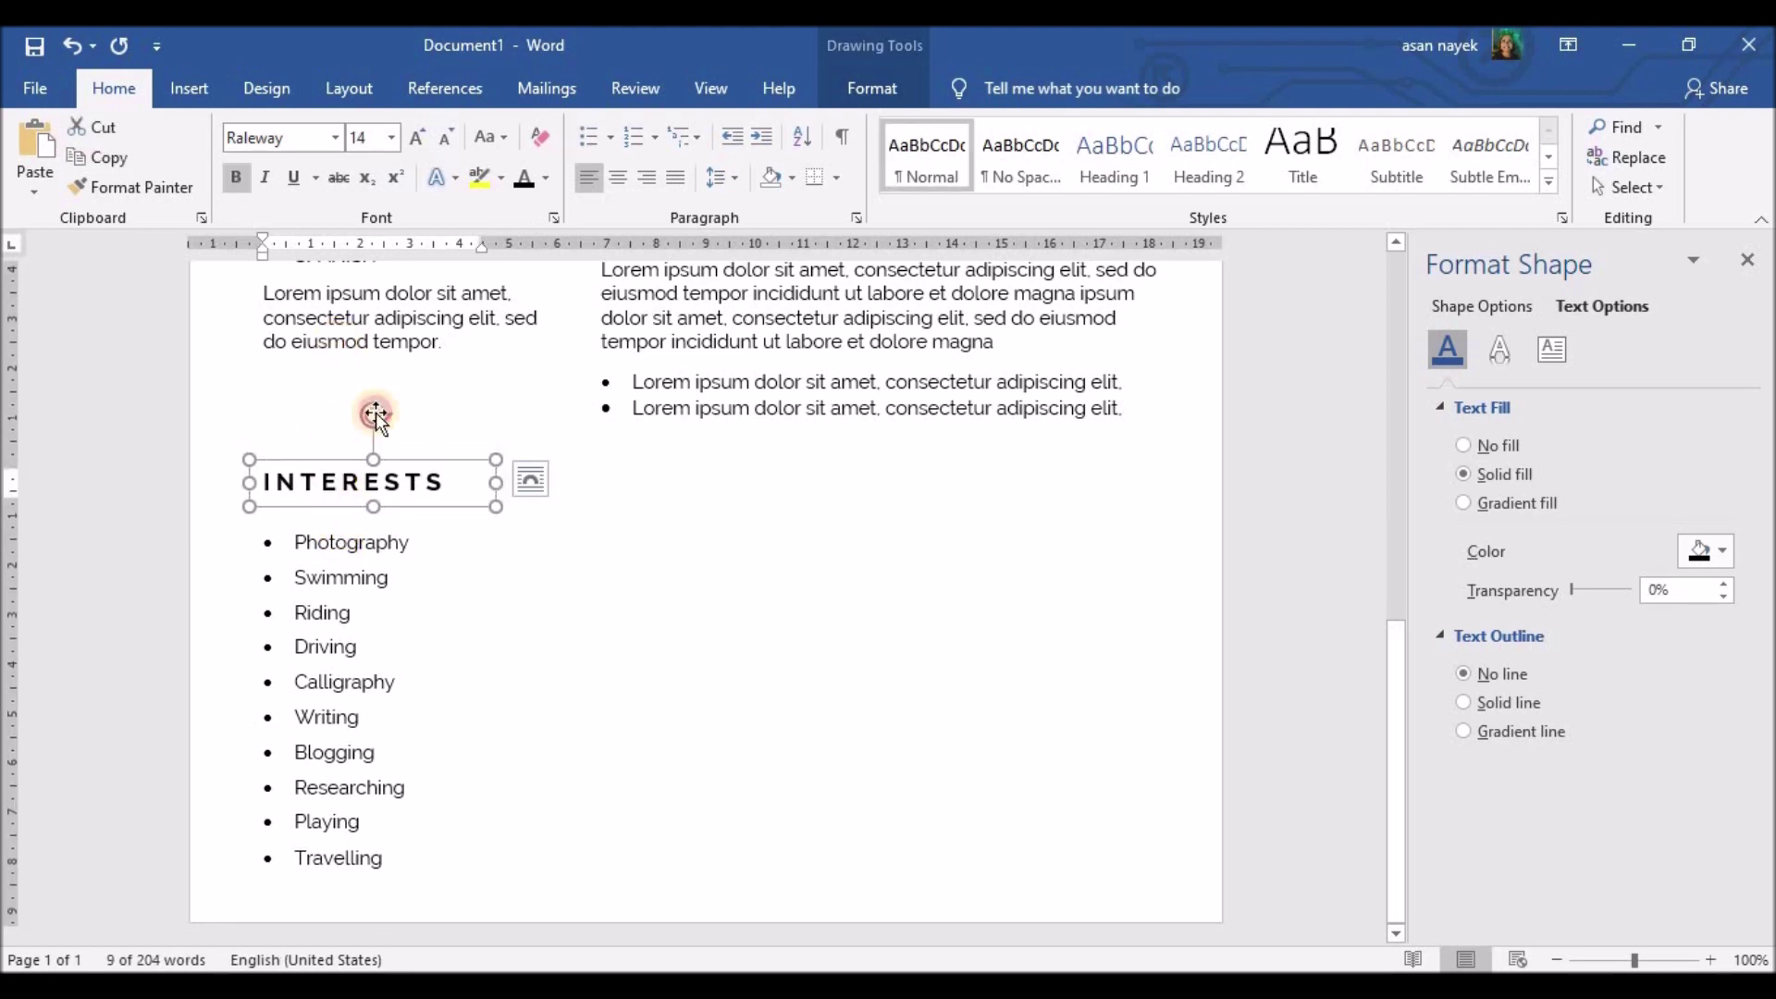
scroll(376, 413, up, 3)
- Nudge the LANGUAGE heading down and line it up with the ENGLISH/SPANISH box
click(443, 500)
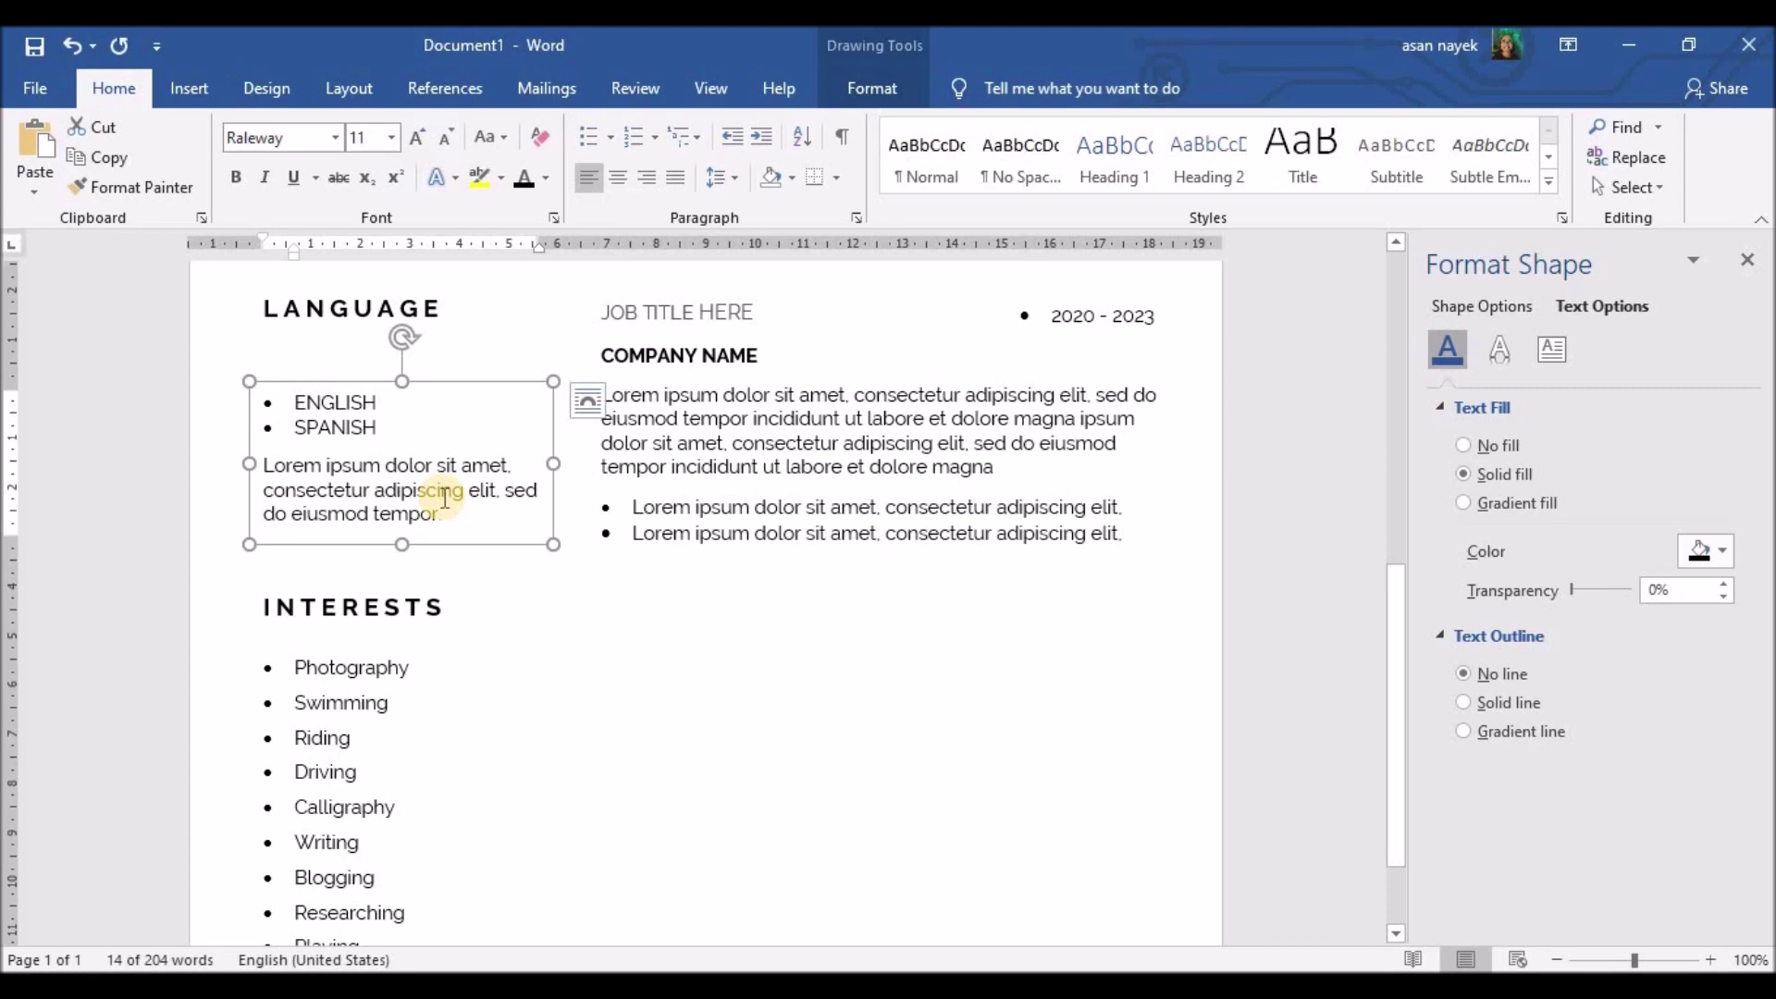
scroll(443, 504, up, 2)
click(444, 527)
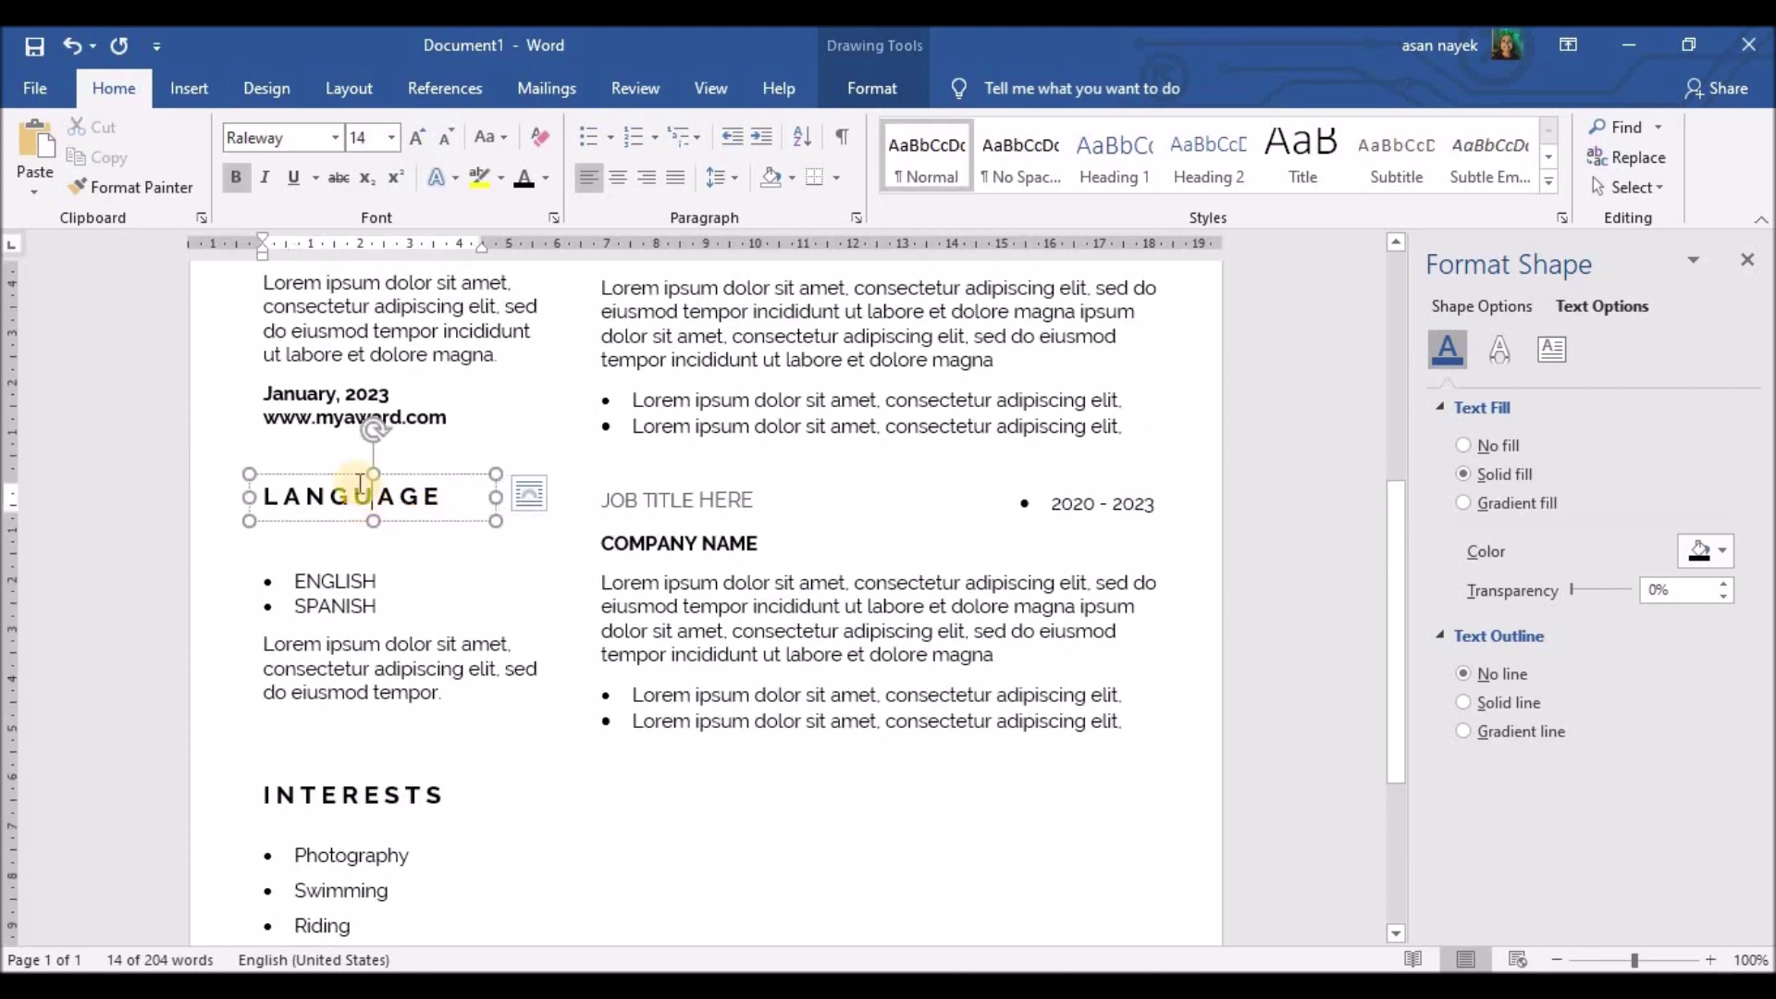
drag(362, 518, 366, 530)
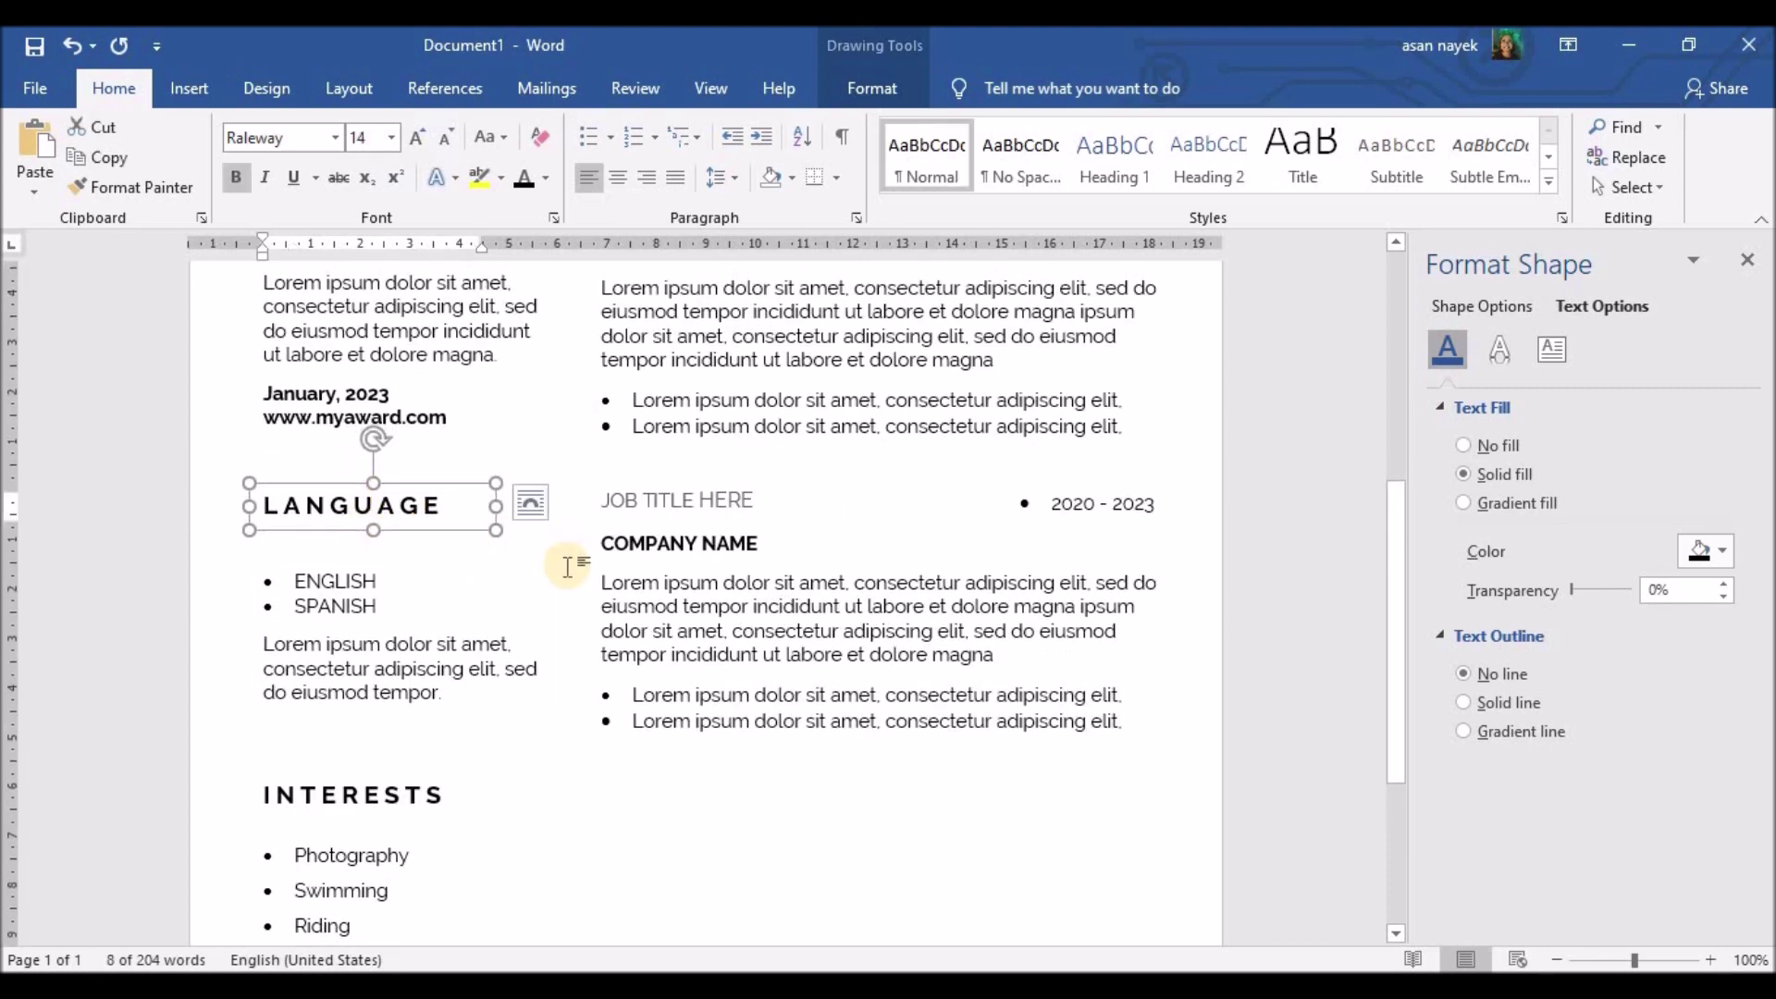
click(278, 565)
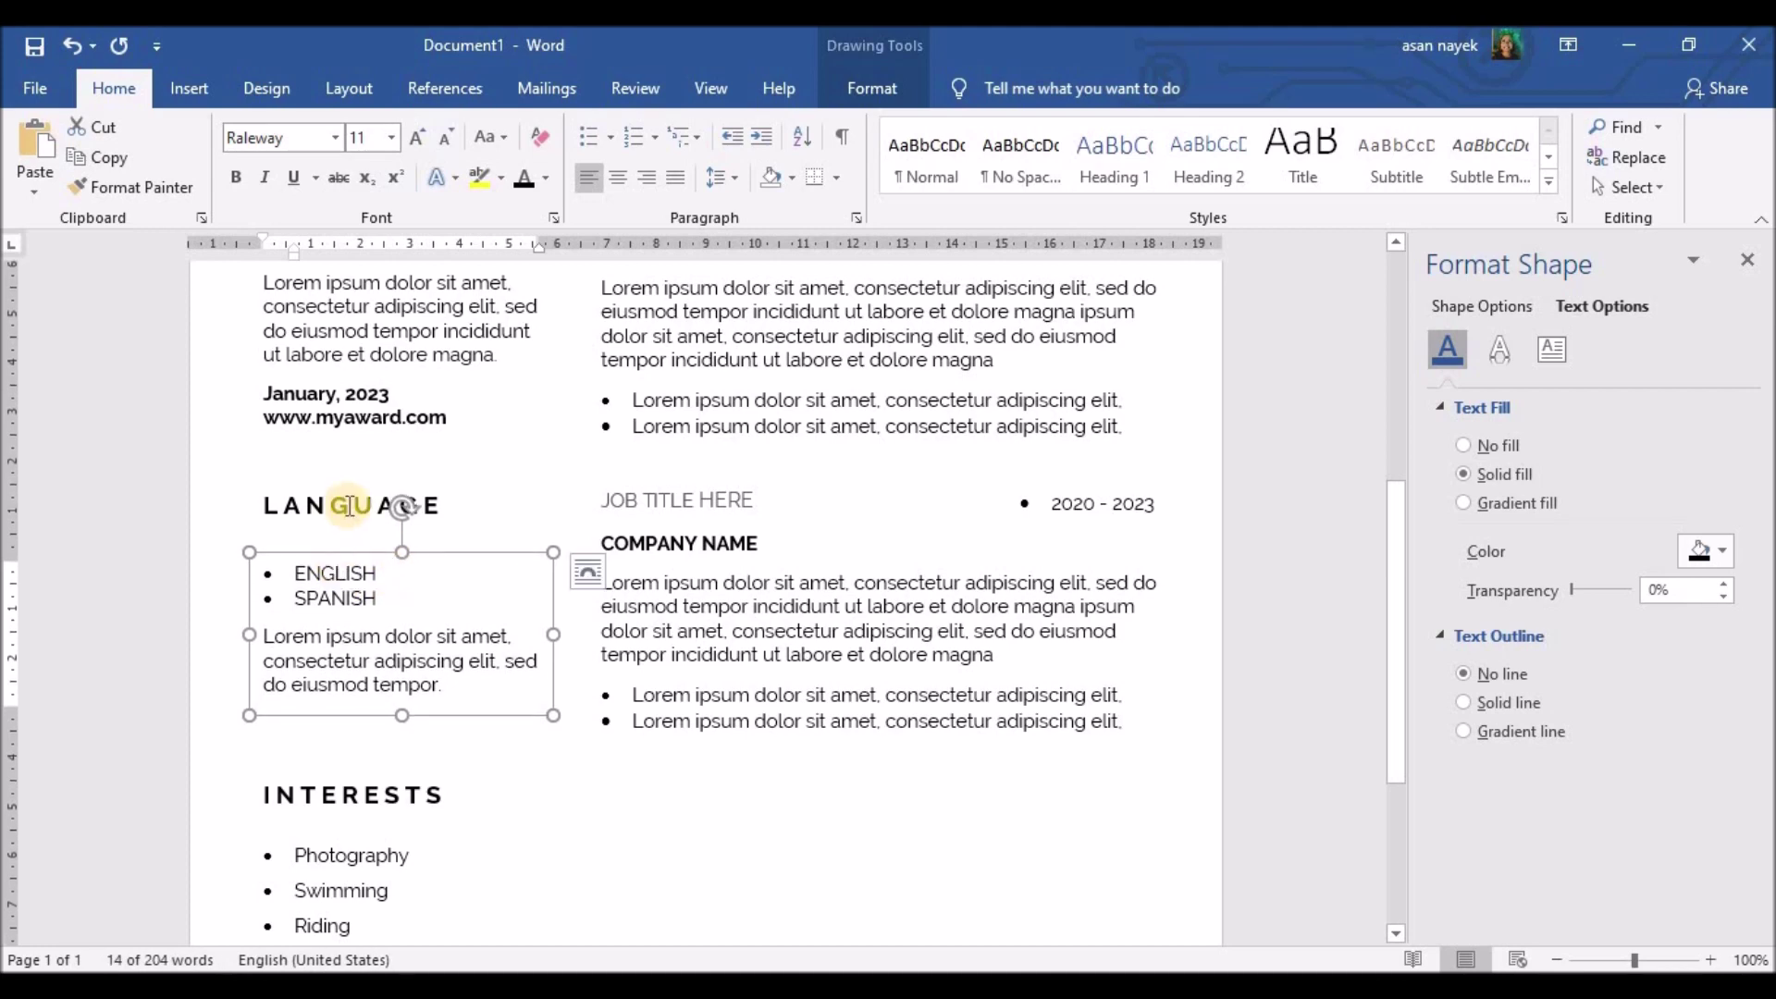
click(319, 504)
click(334, 575)
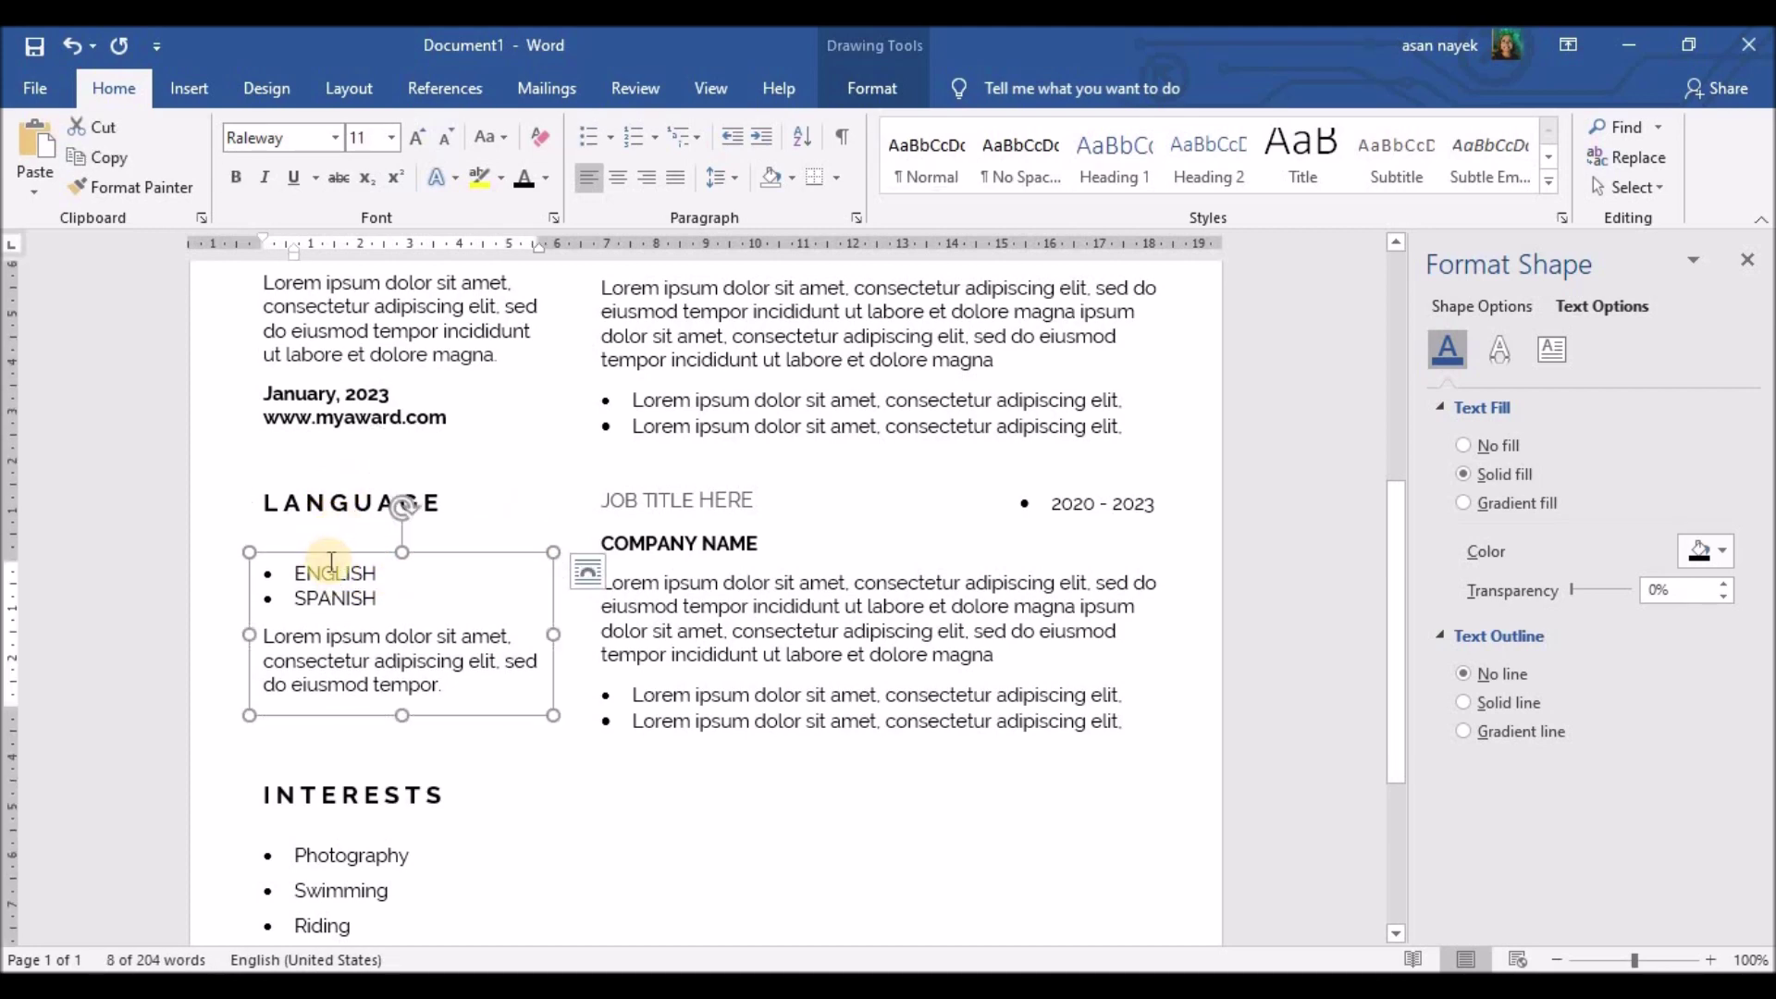
- Check the INTERESTS heading and list boxes for alignment
scroll(369, 666, down, 3)
click(361, 663)
scroll(361, 662, down, 4)
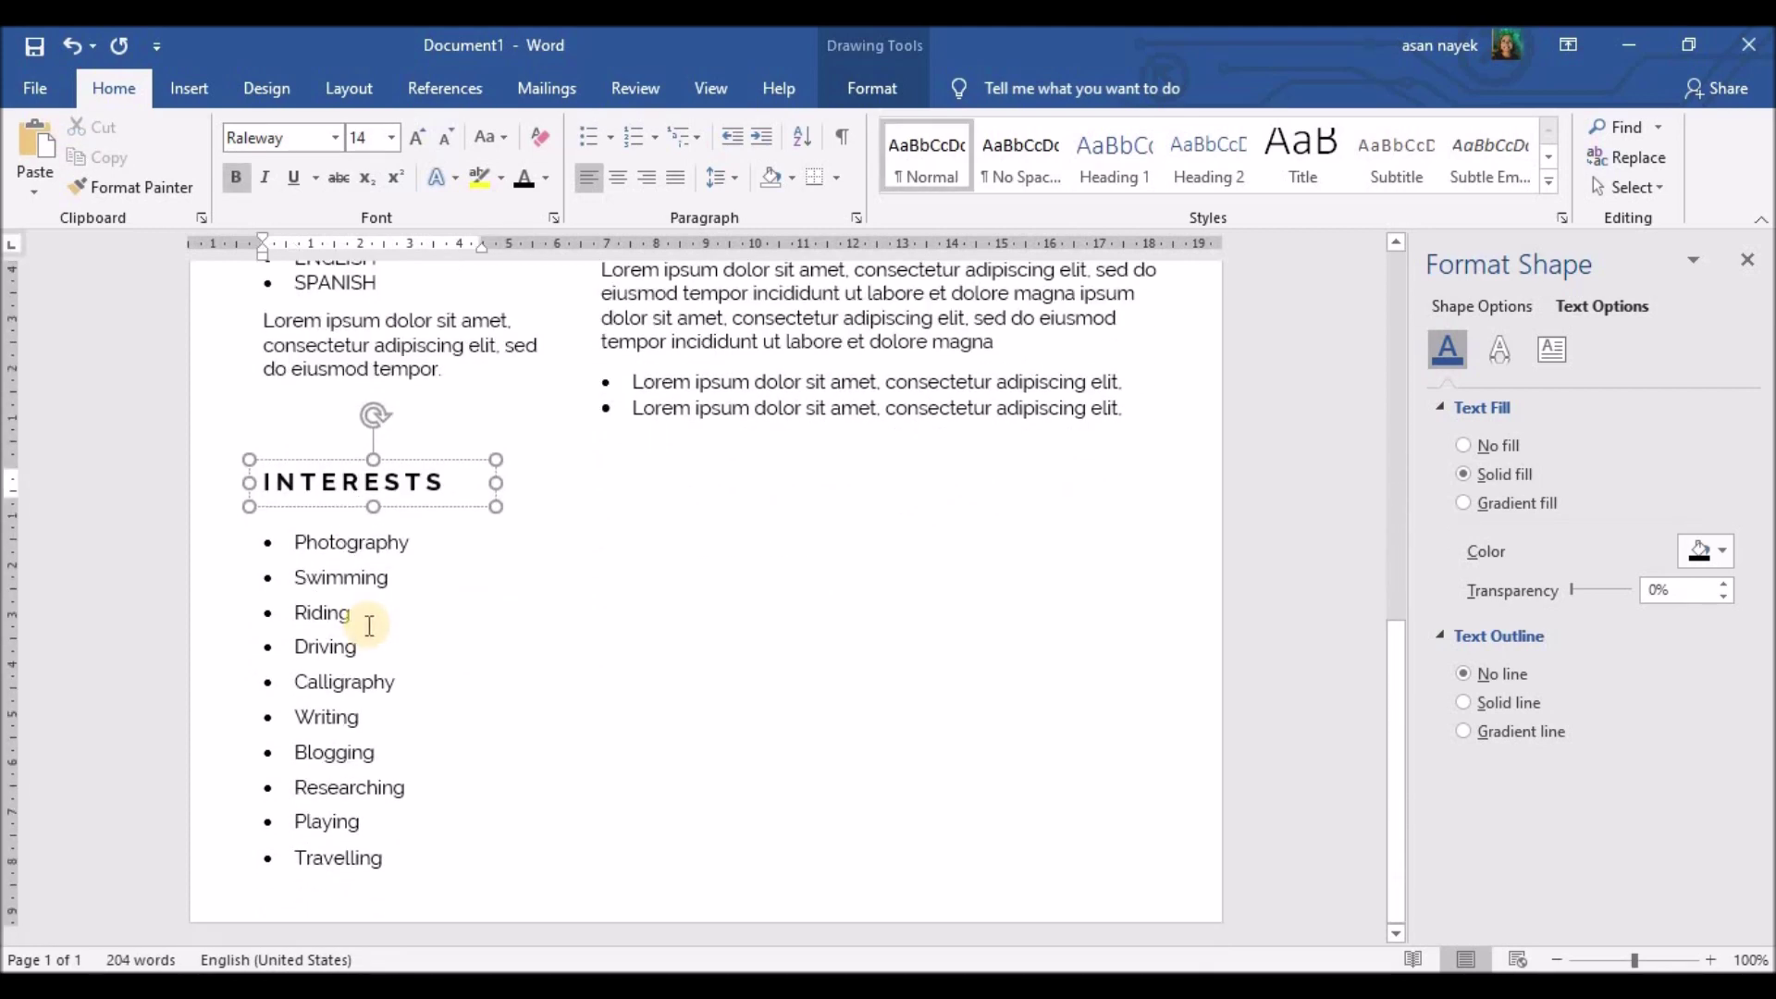
click(341, 519)
click(515, 682)
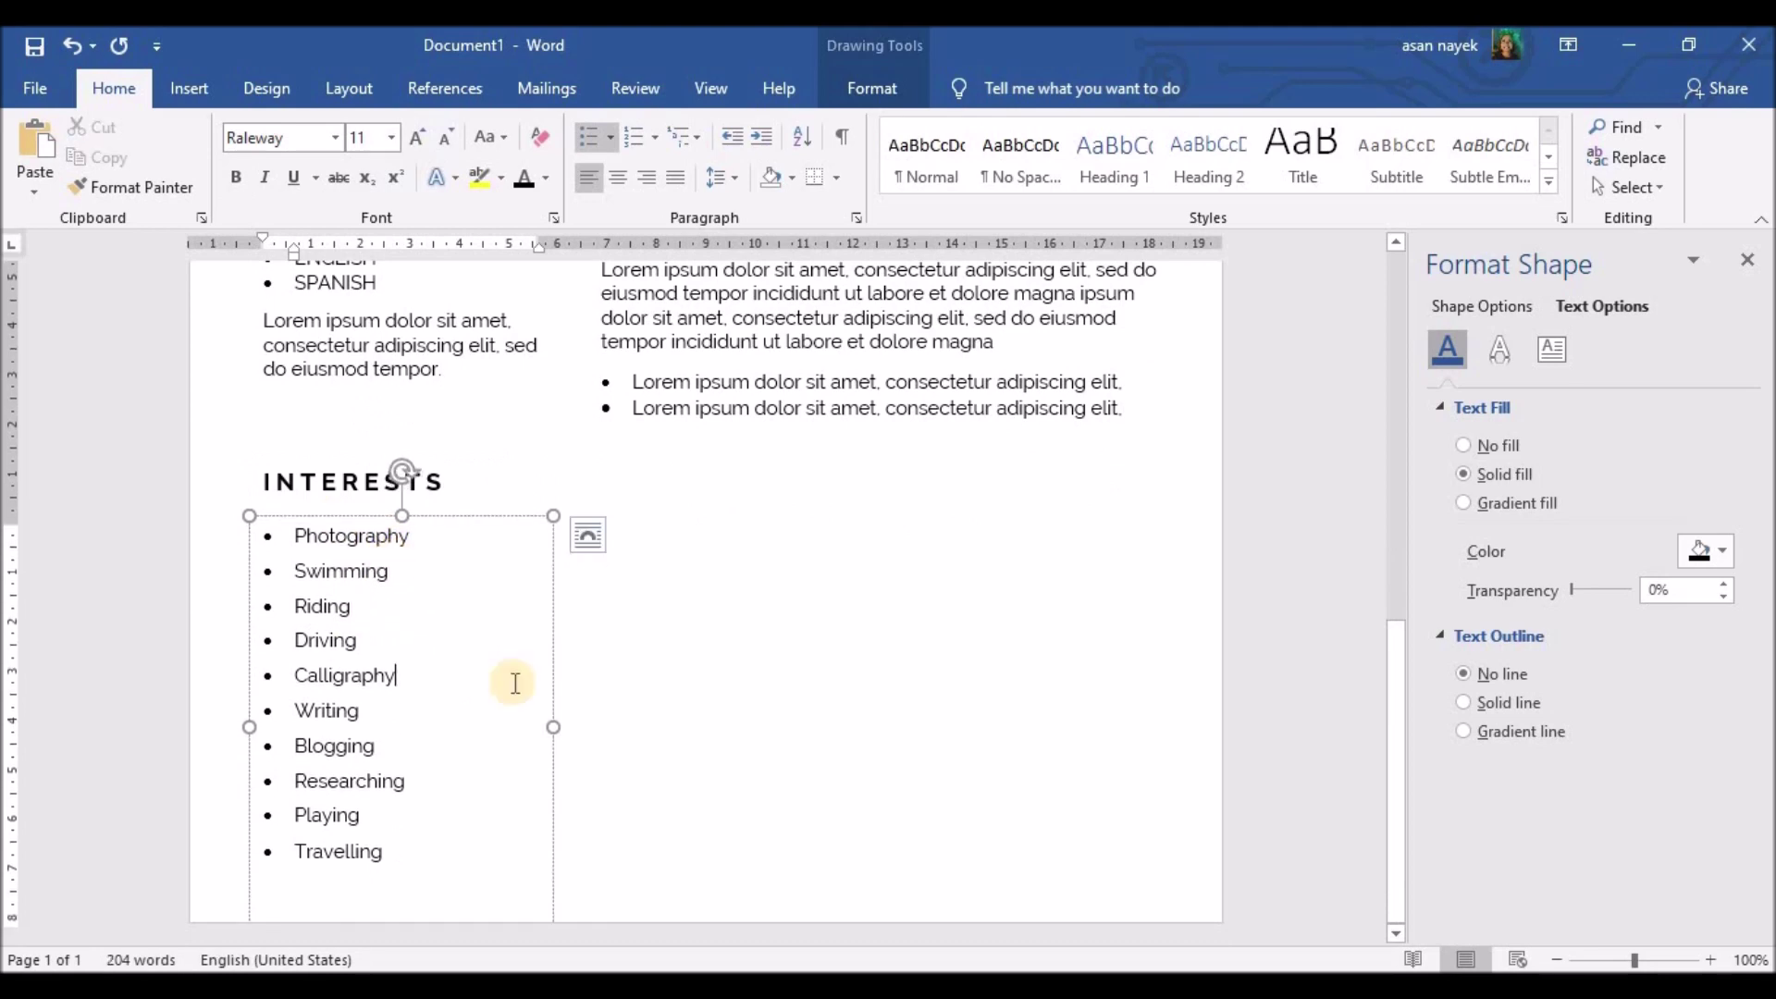
click(396, 494)
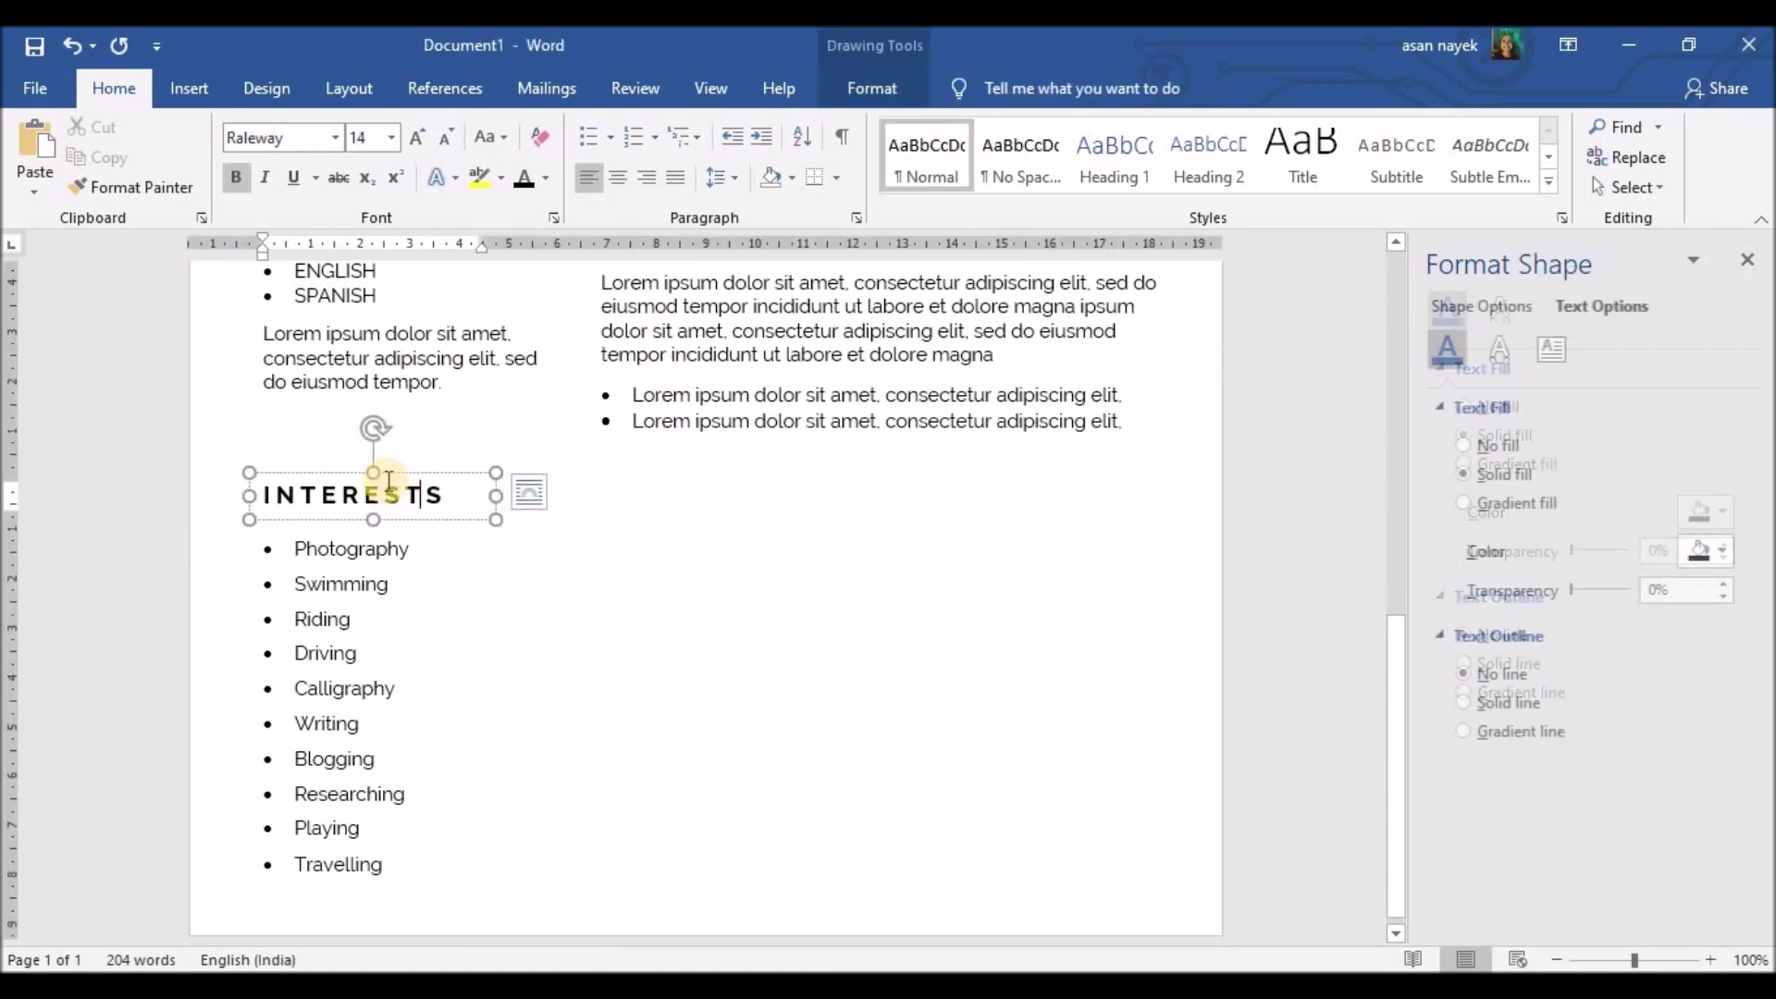
- Duplicate the INTERESTS heading to the right and rename it REFERENCES
drag(393, 473, 768, 472)
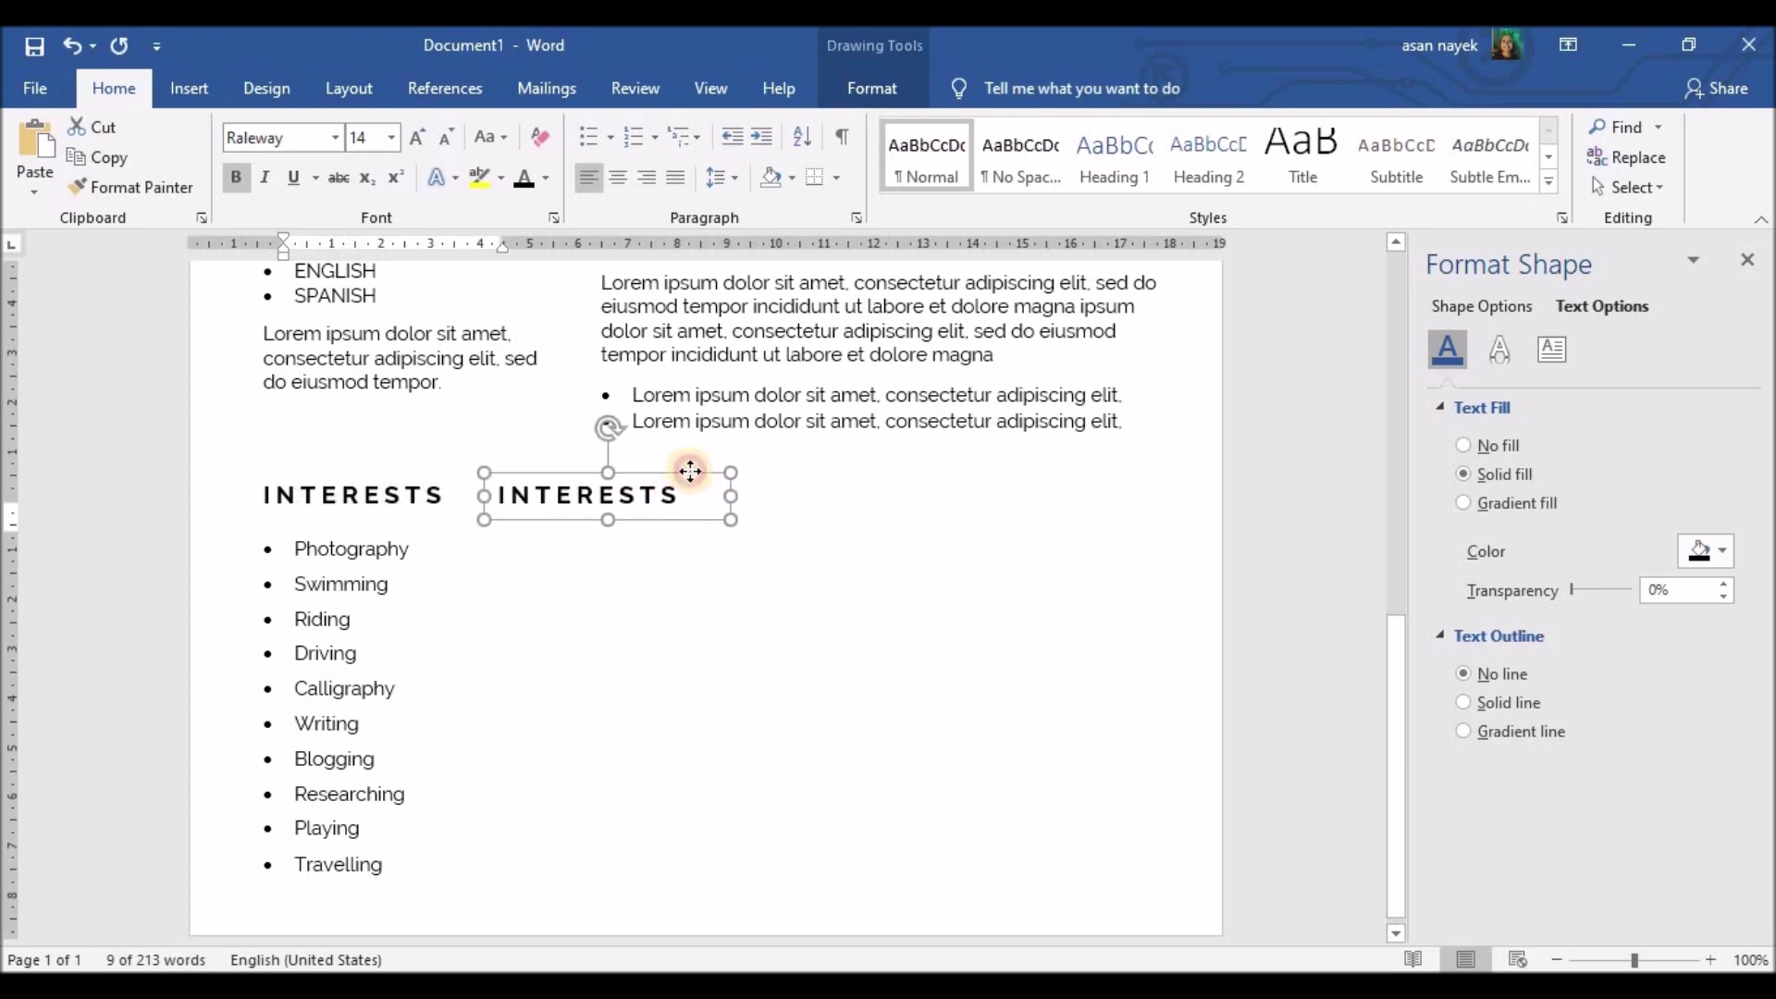
scroll(791, 448, up, 1)
scroll(789, 448, up, 2)
scroll(706, 487, down, 2)
click(708, 557)
double_click(708, 557)
text(REFERENCES)
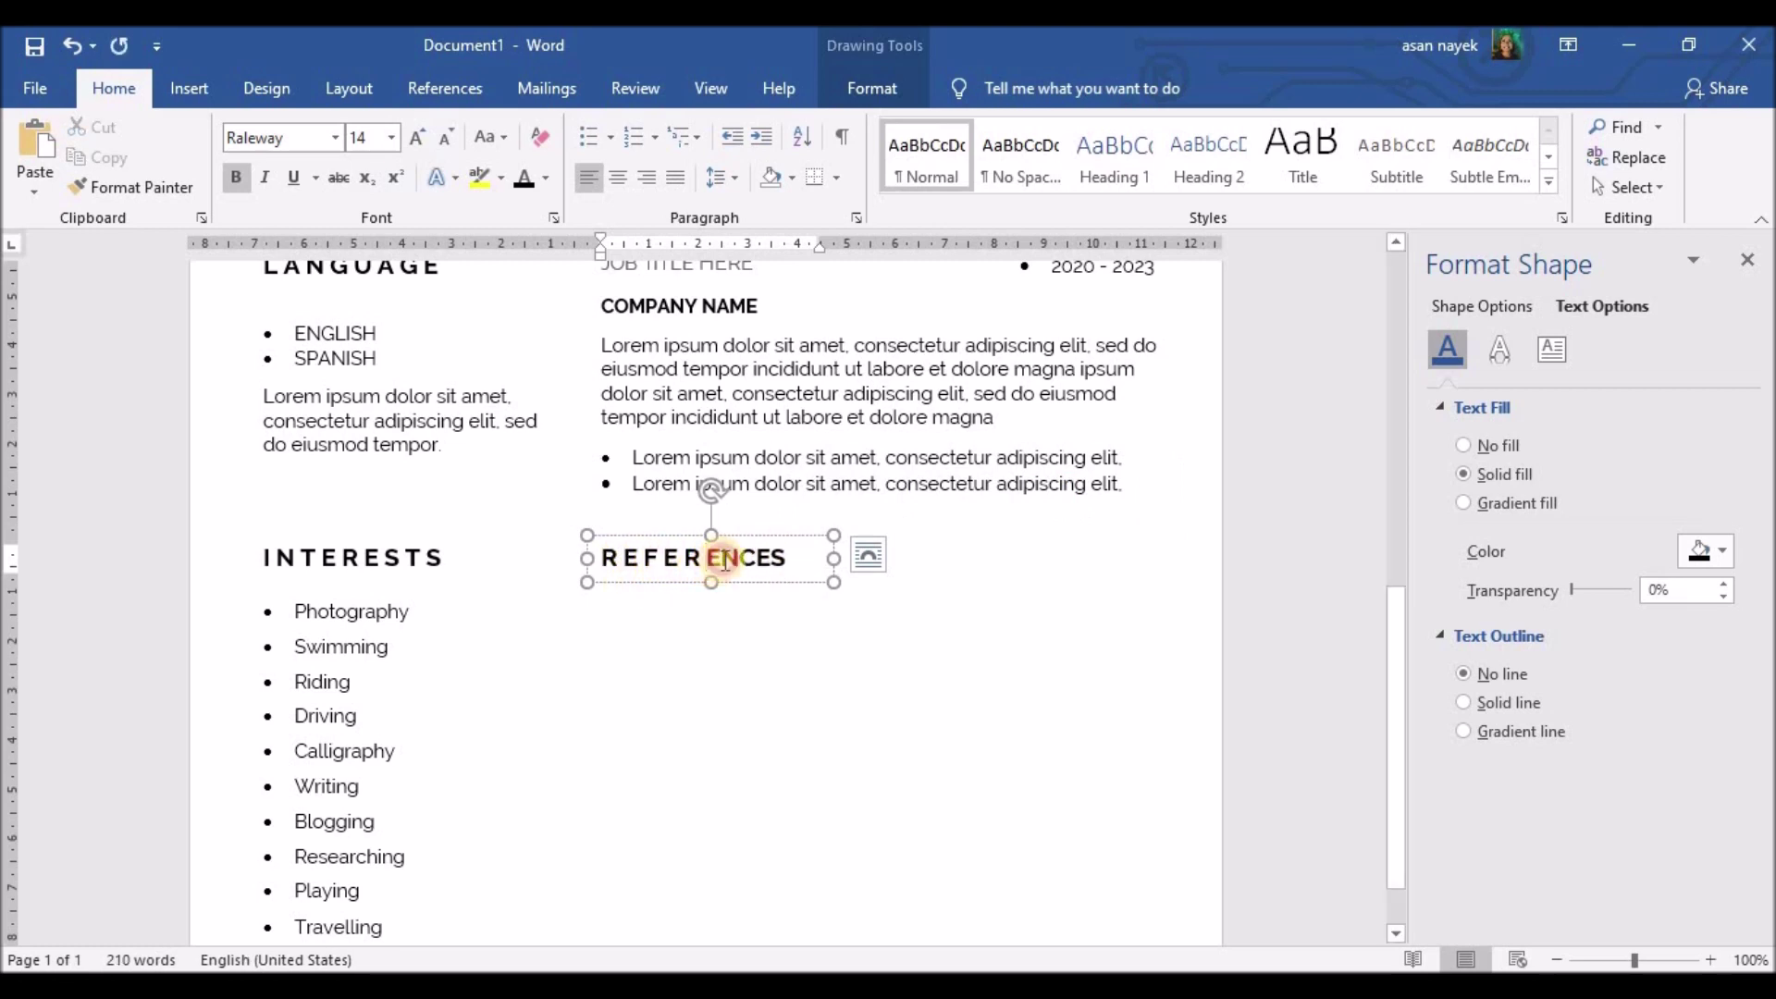
- Copy and paste the AWARD WINNING description box
scroll(787, 555, up, 5)
click(368, 374)
key(ctrl+c)
key(ctrl+v)
- Move the Award copy under REFERENCES and type the referee's name, CEO | COMPANY and phone
drag(398, 370, 756, 522)
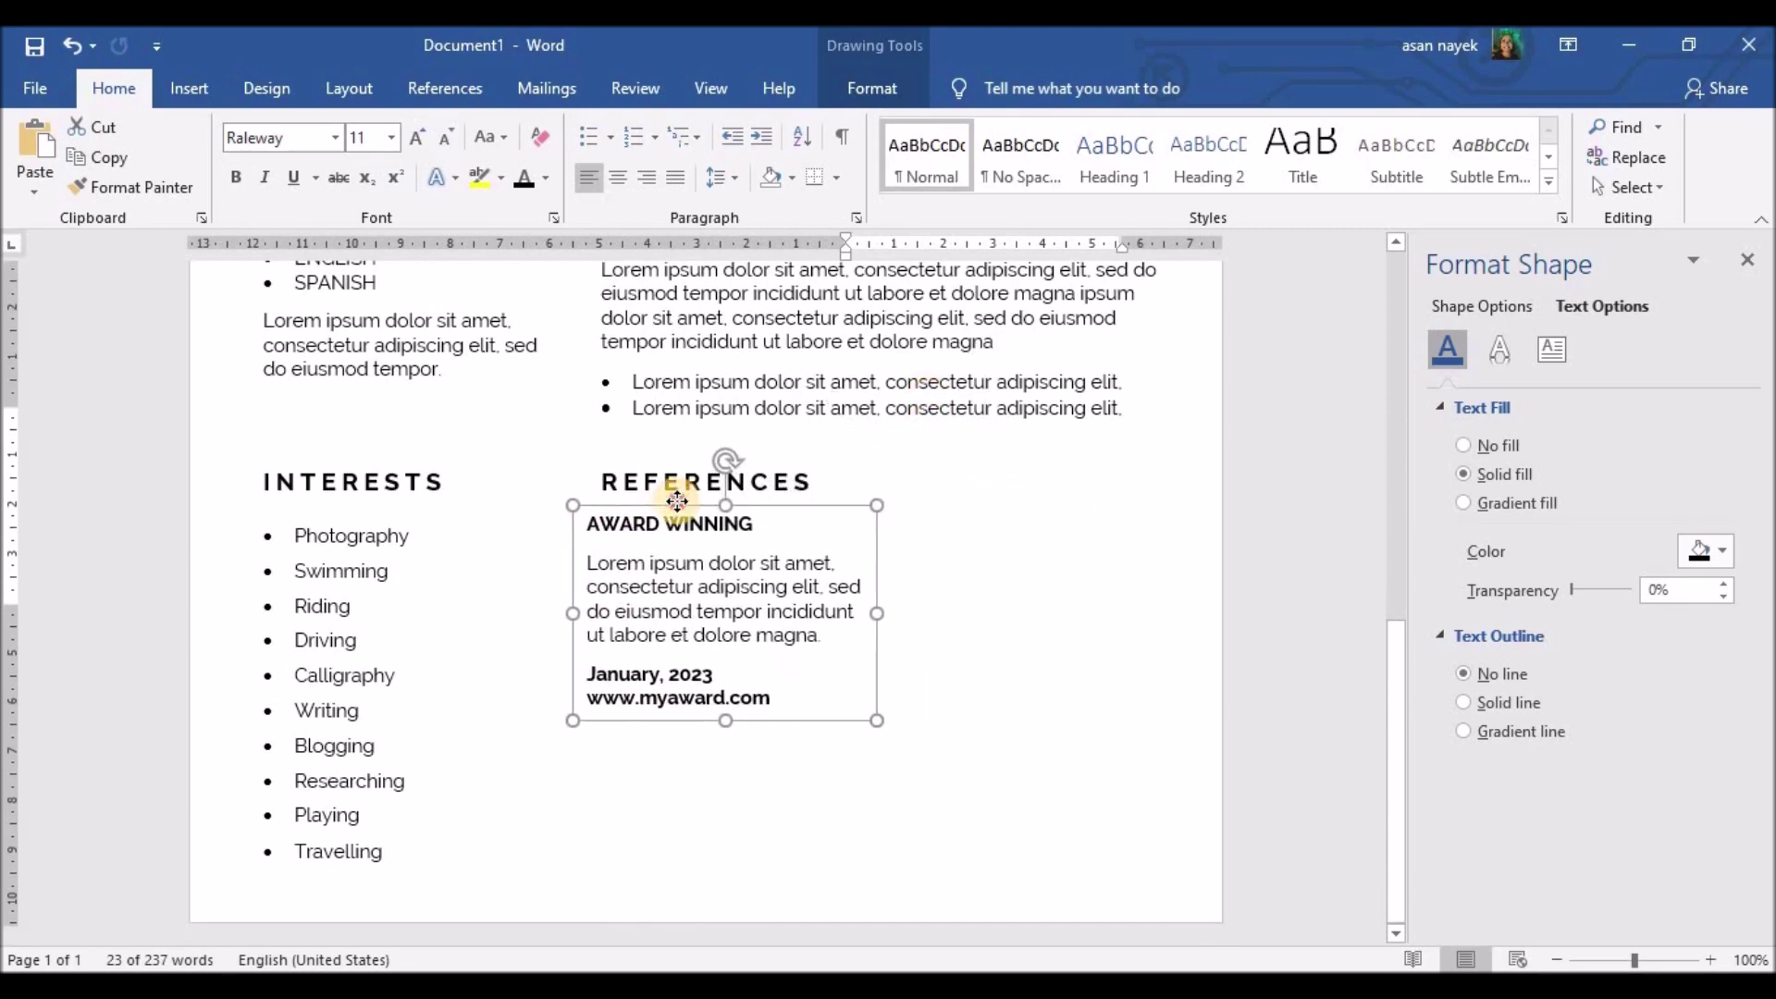
triple_click(755, 530)
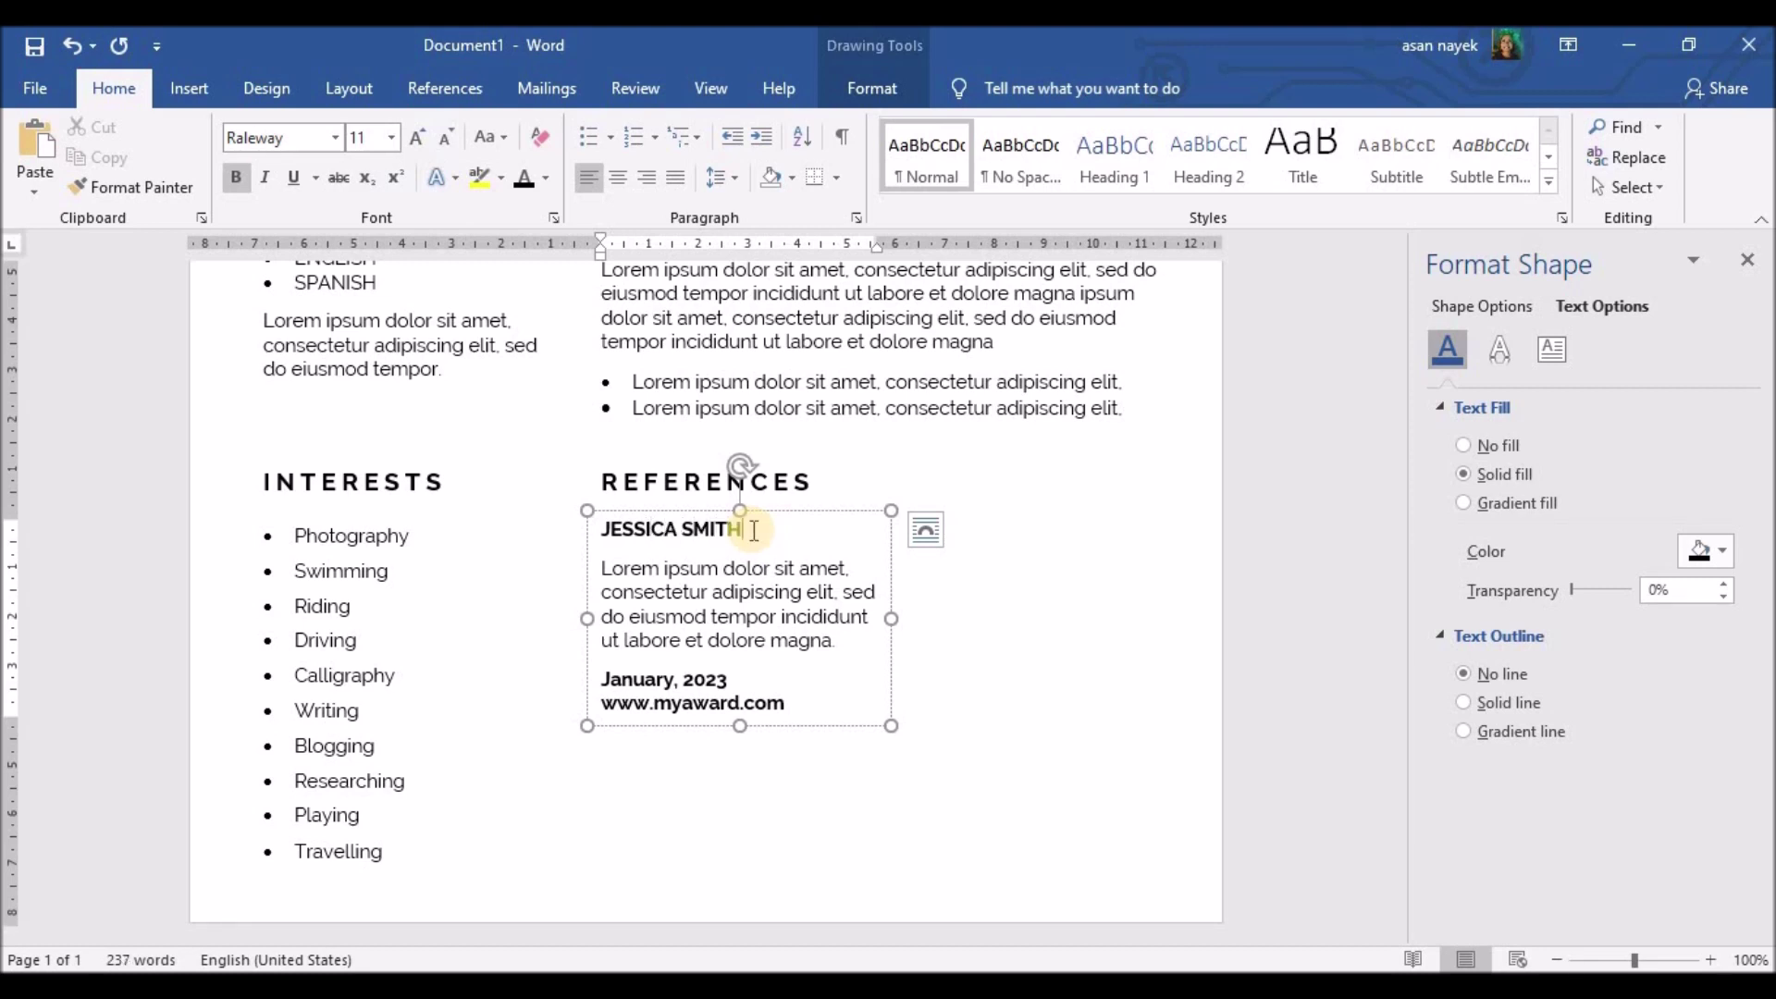
drag(601, 566, 837, 696)
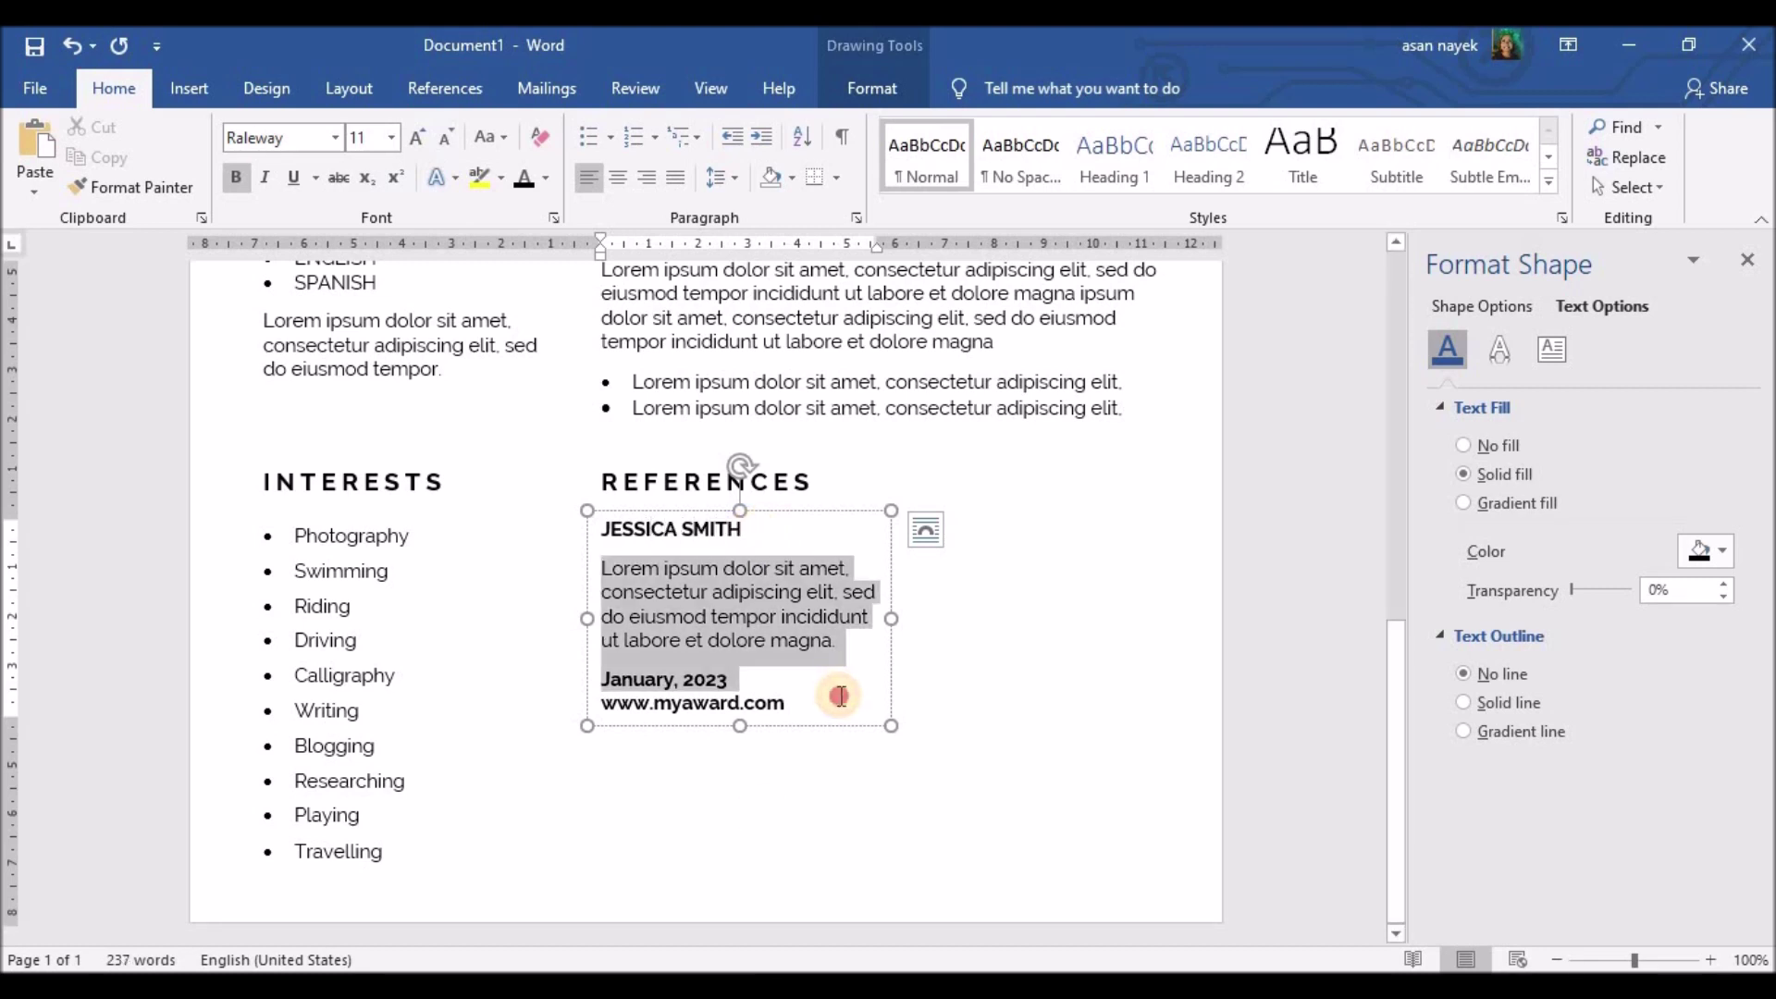
text(CEO |)
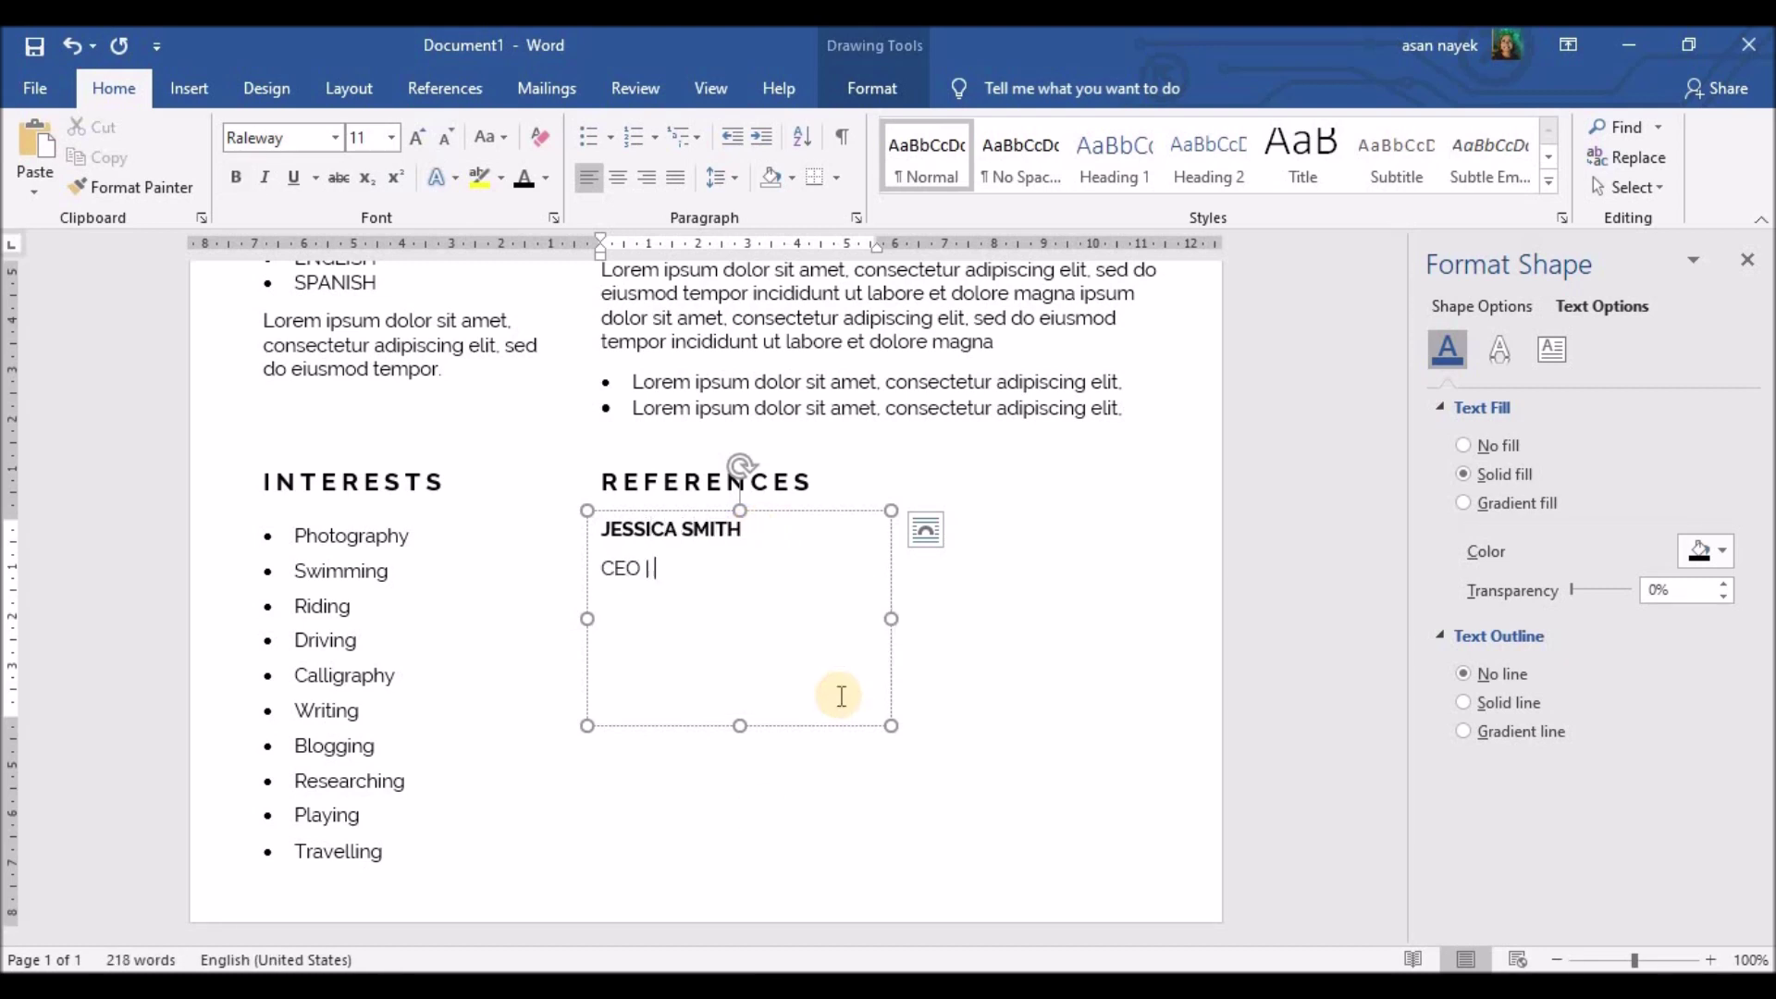
text(Y)
key(Return)
text(P : +01 234 567 89)
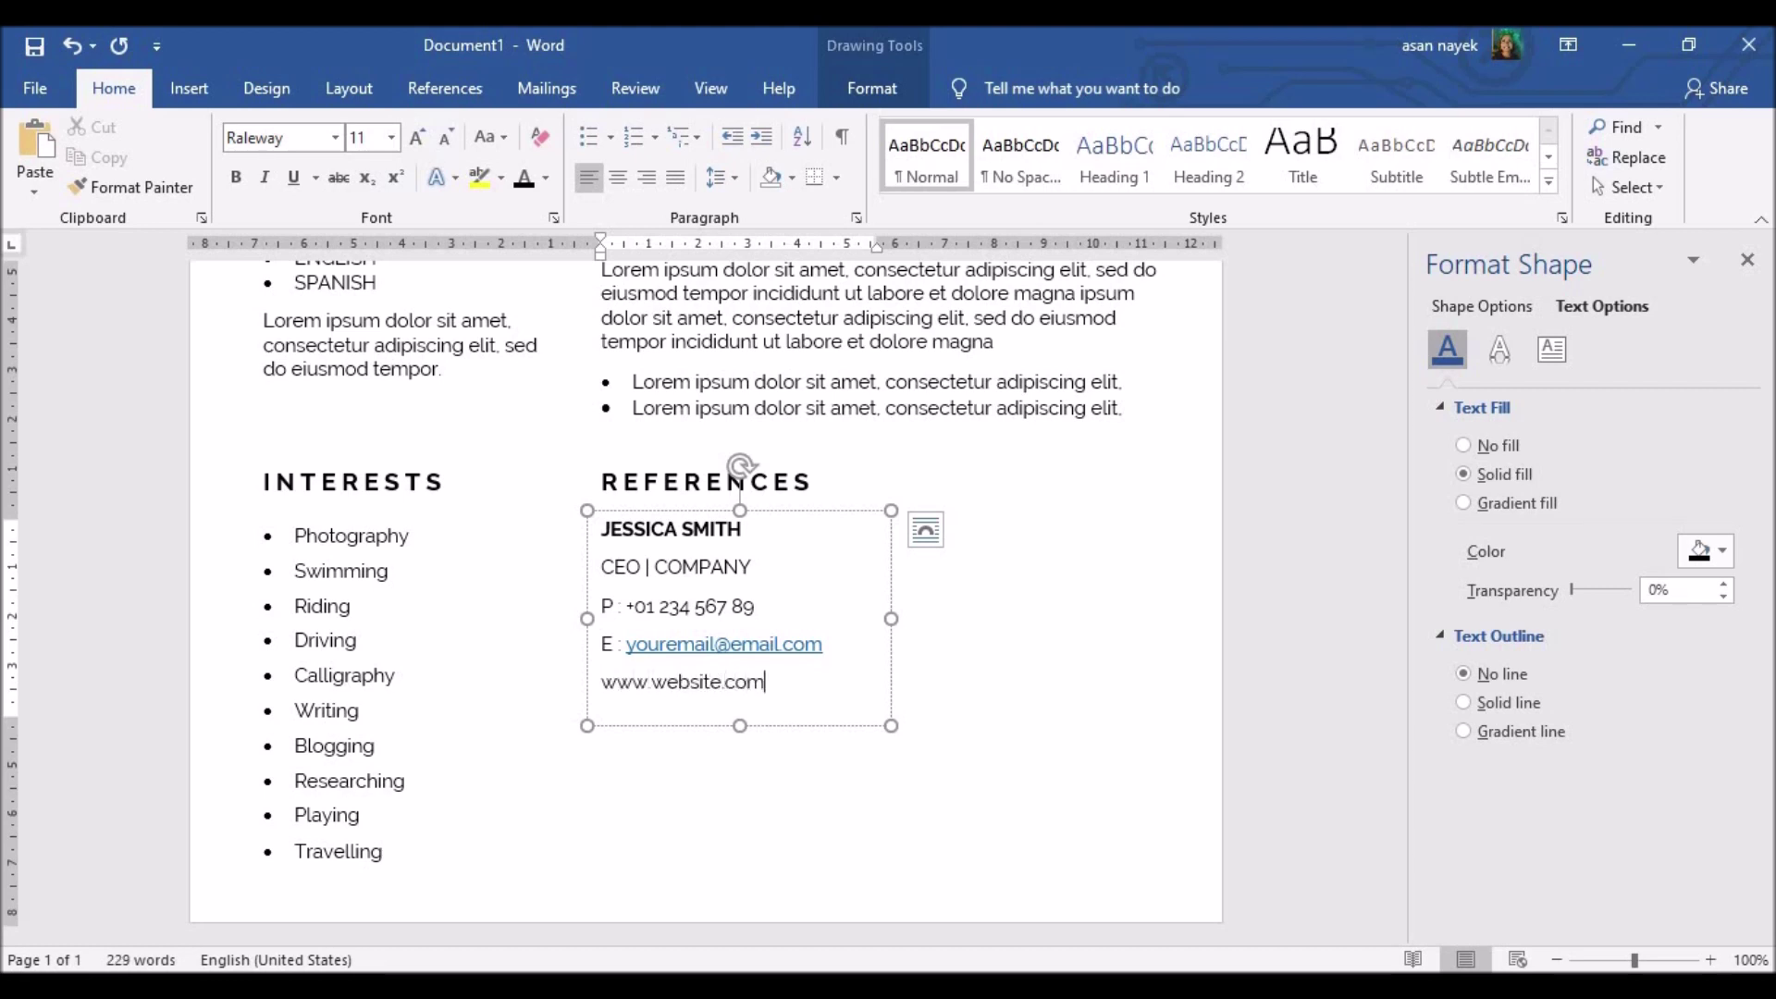
- Remove the hyperlink from the e-mail address so it shows as plain text
drag(821, 644, 626, 644)
right_click(647, 644)
key(Escape)
right_click(770, 647)
key(Escape)
drag(822, 644, 633, 646)
right_click(650, 647)
click(708, 442)
- Remove space after paragraph on the contact lines and shrink the box to fit
drag(759, 708, 601, 566)
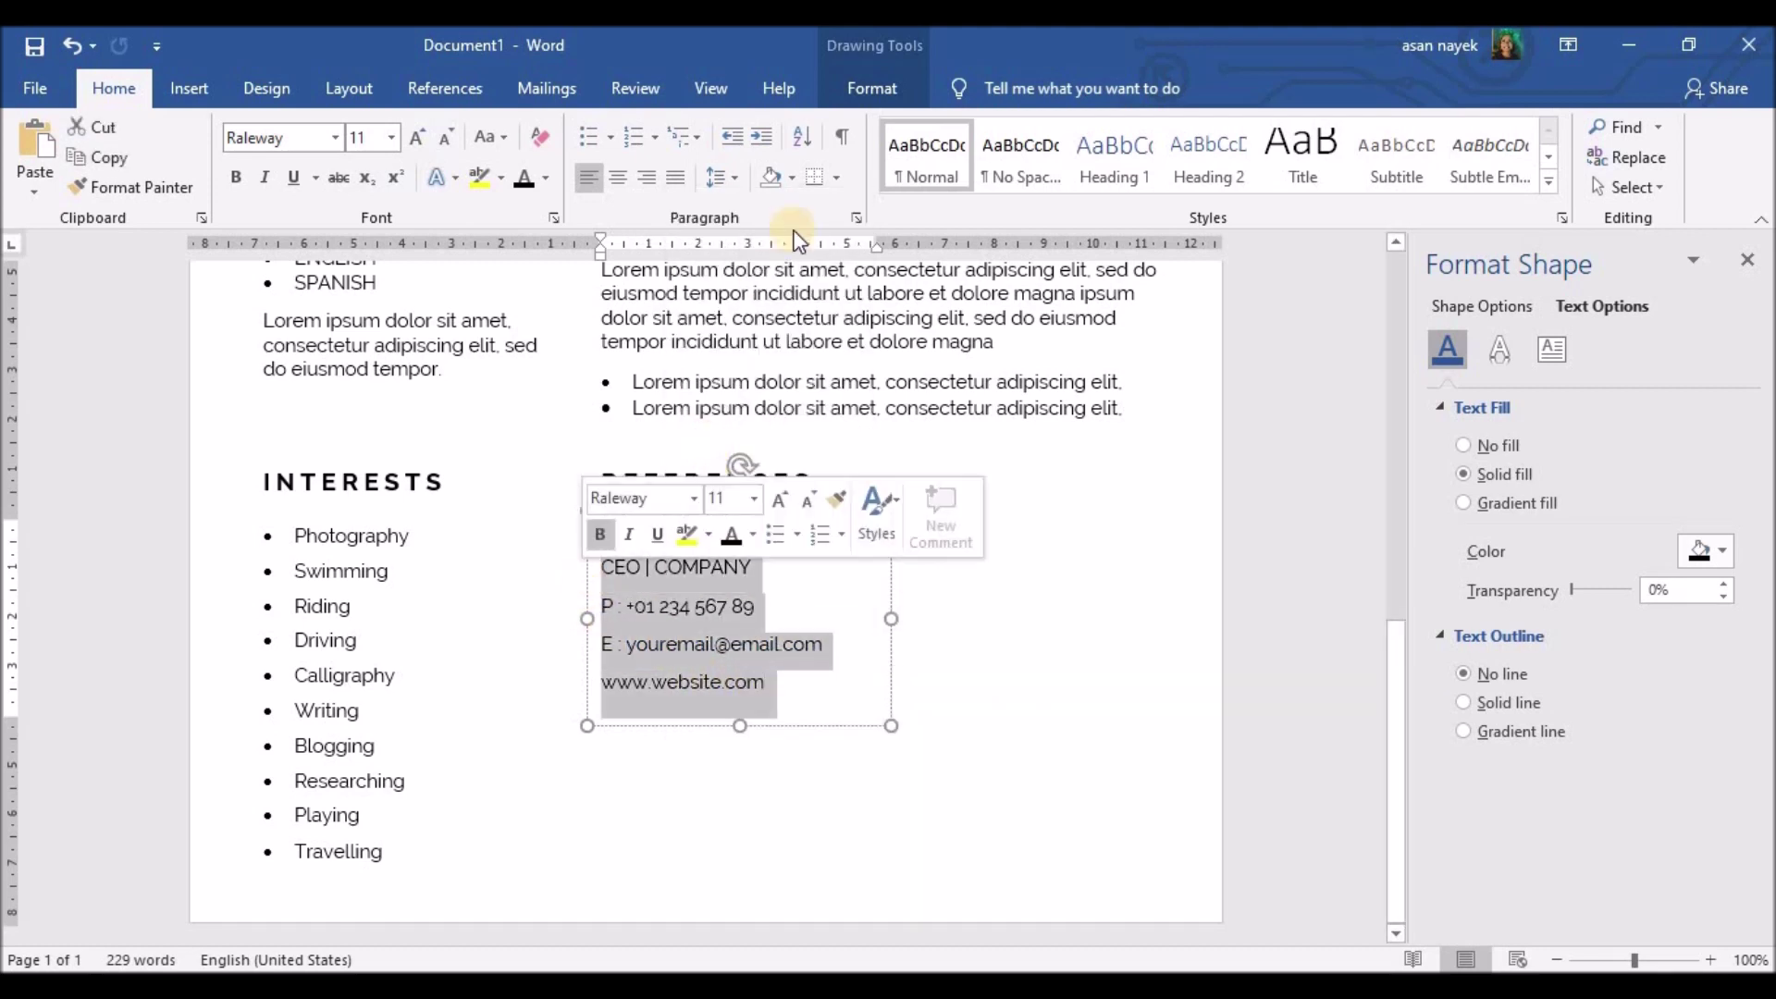
click(717, 177)
click(754, 462)
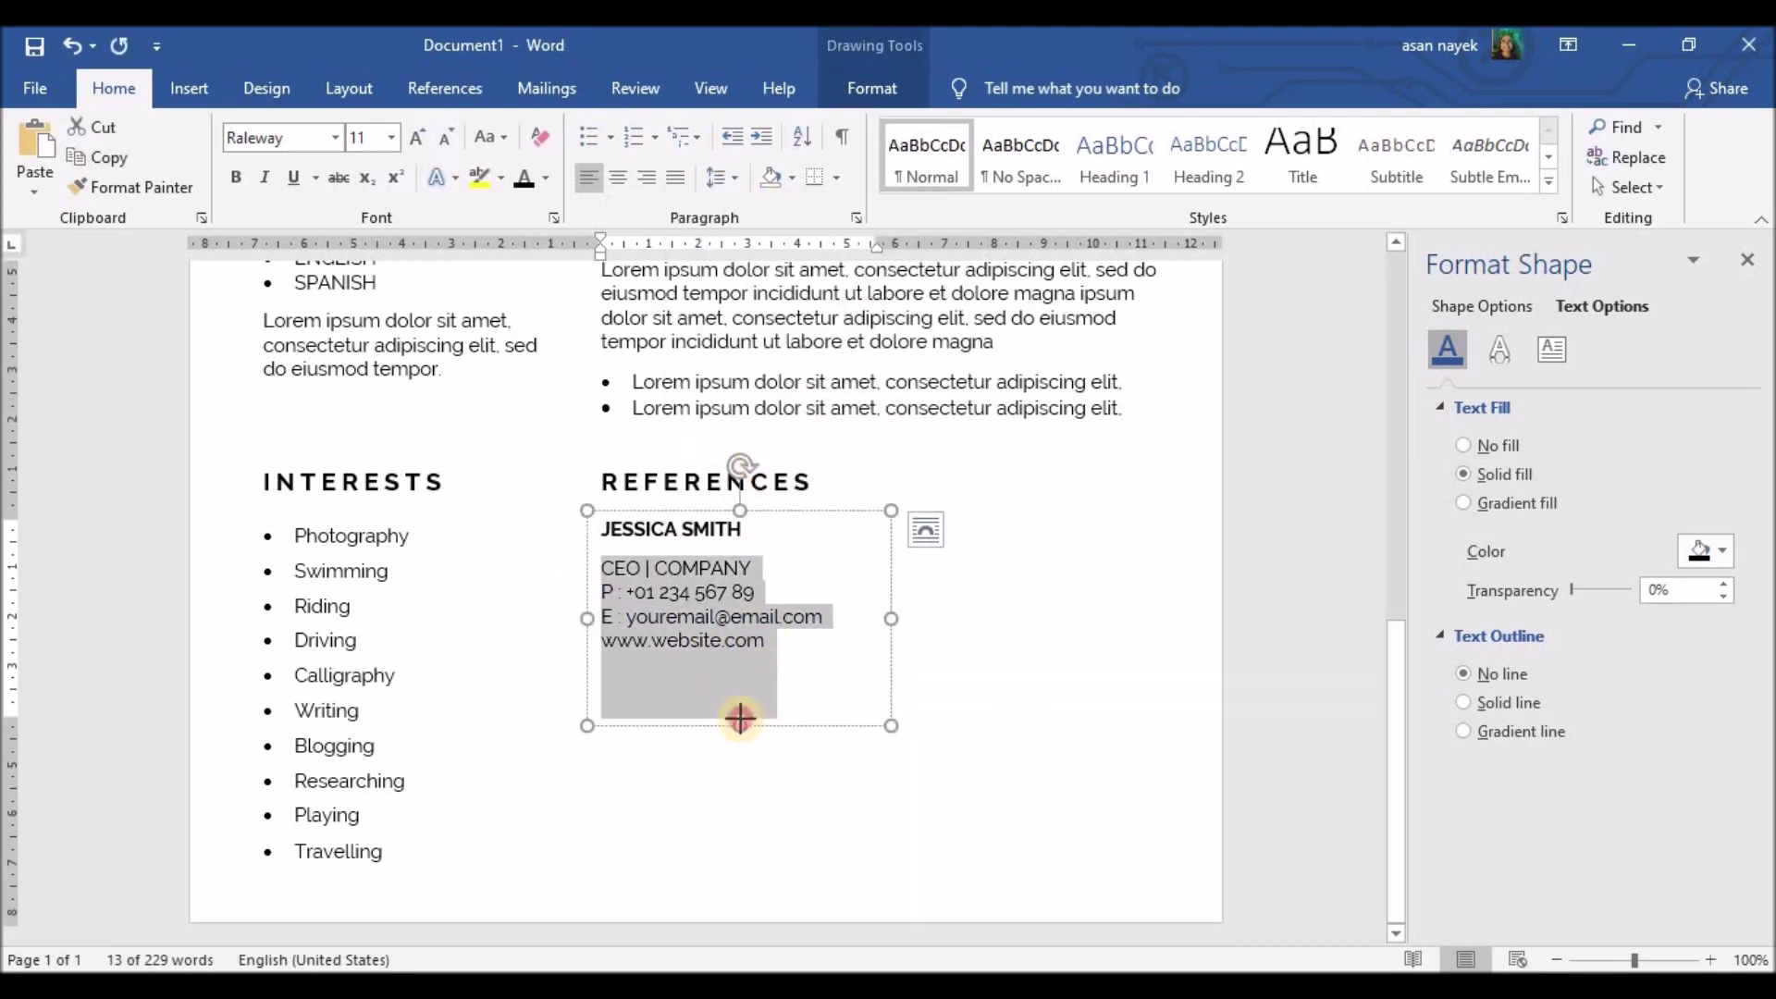
drag(740, 725, 738, 666)
drag(891, 588, 845, 588)
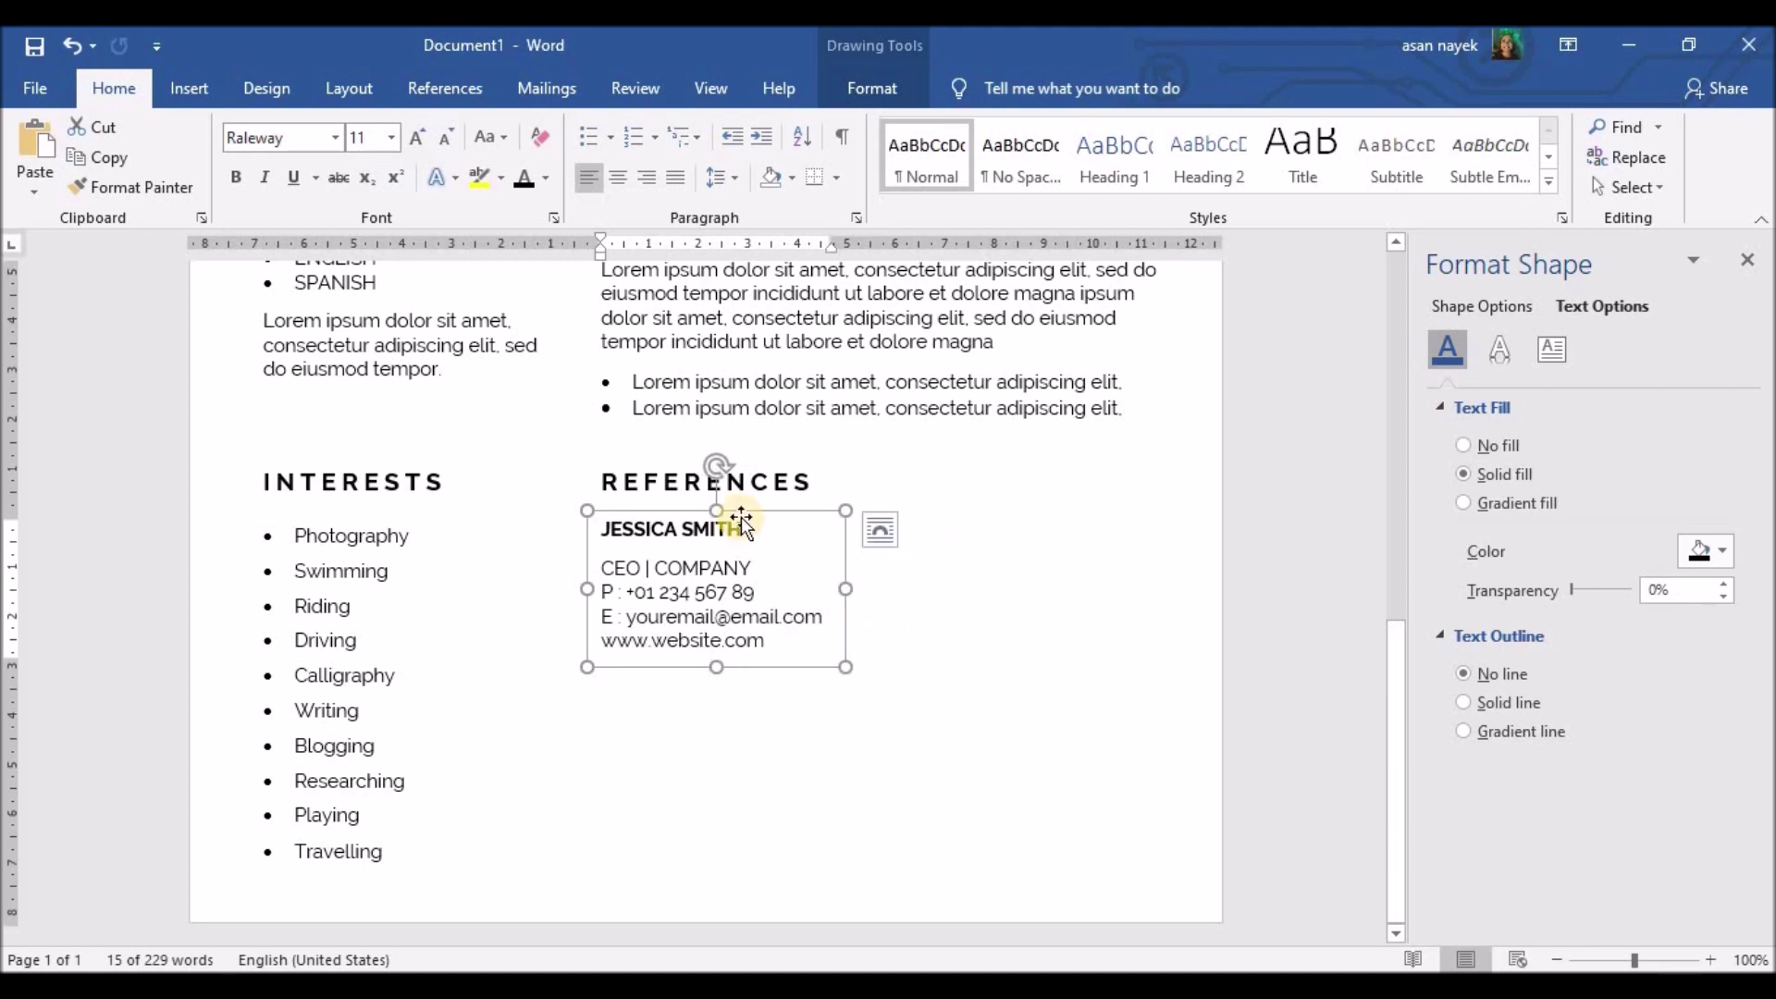
- Duplicate the reference box to the right, then copy and paste both boxes
drag(747, 512, 991, 508)
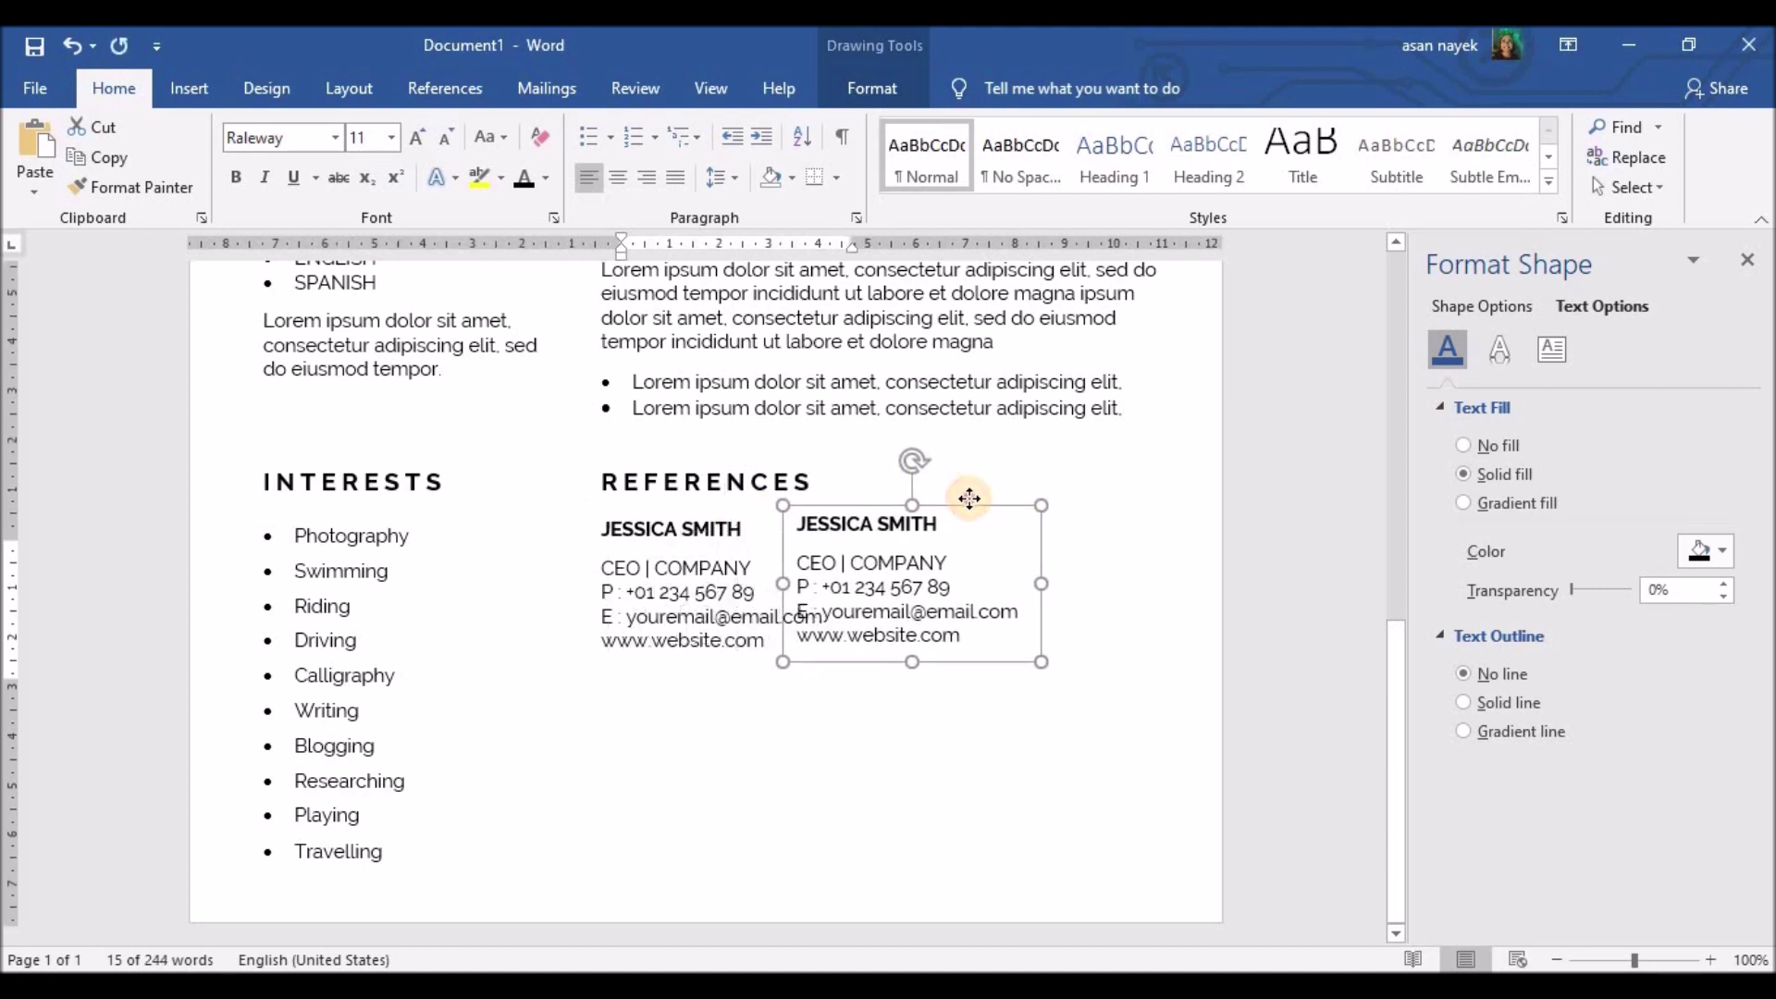
drag(992, 508, 1050, 513)
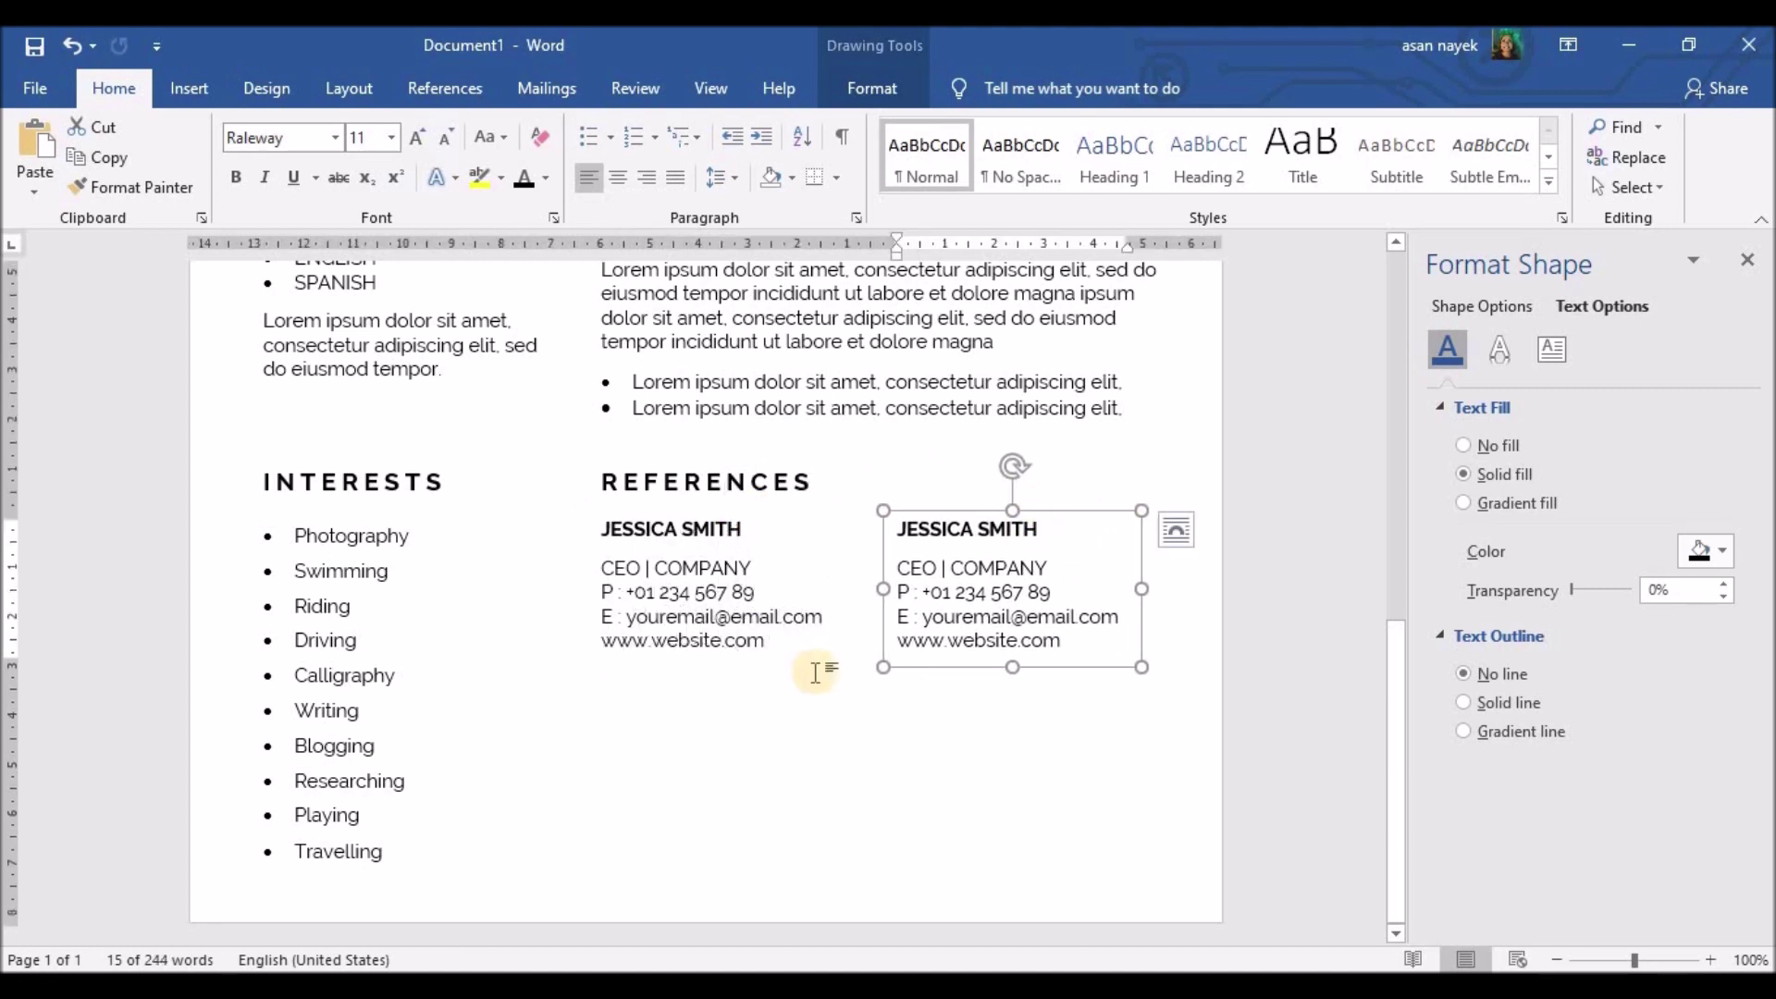
click(699, 538)
shift+click(964, 516)
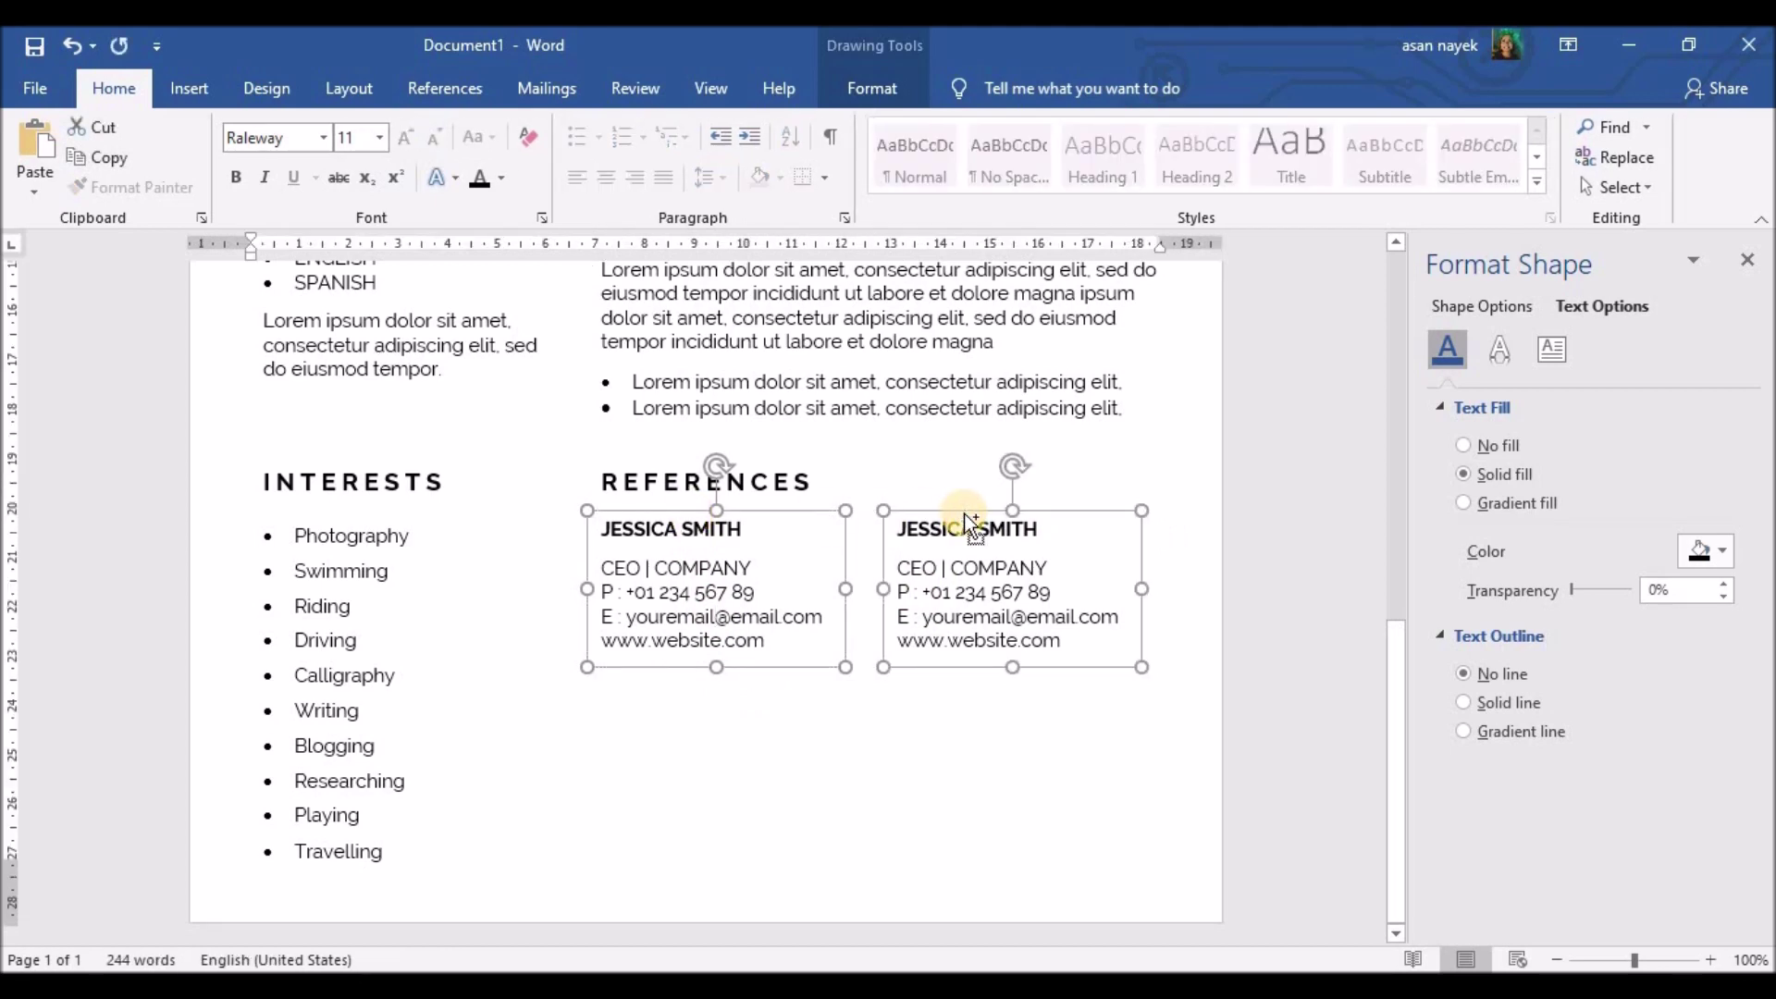
key(ctrl+c)
key(ctrl+v)
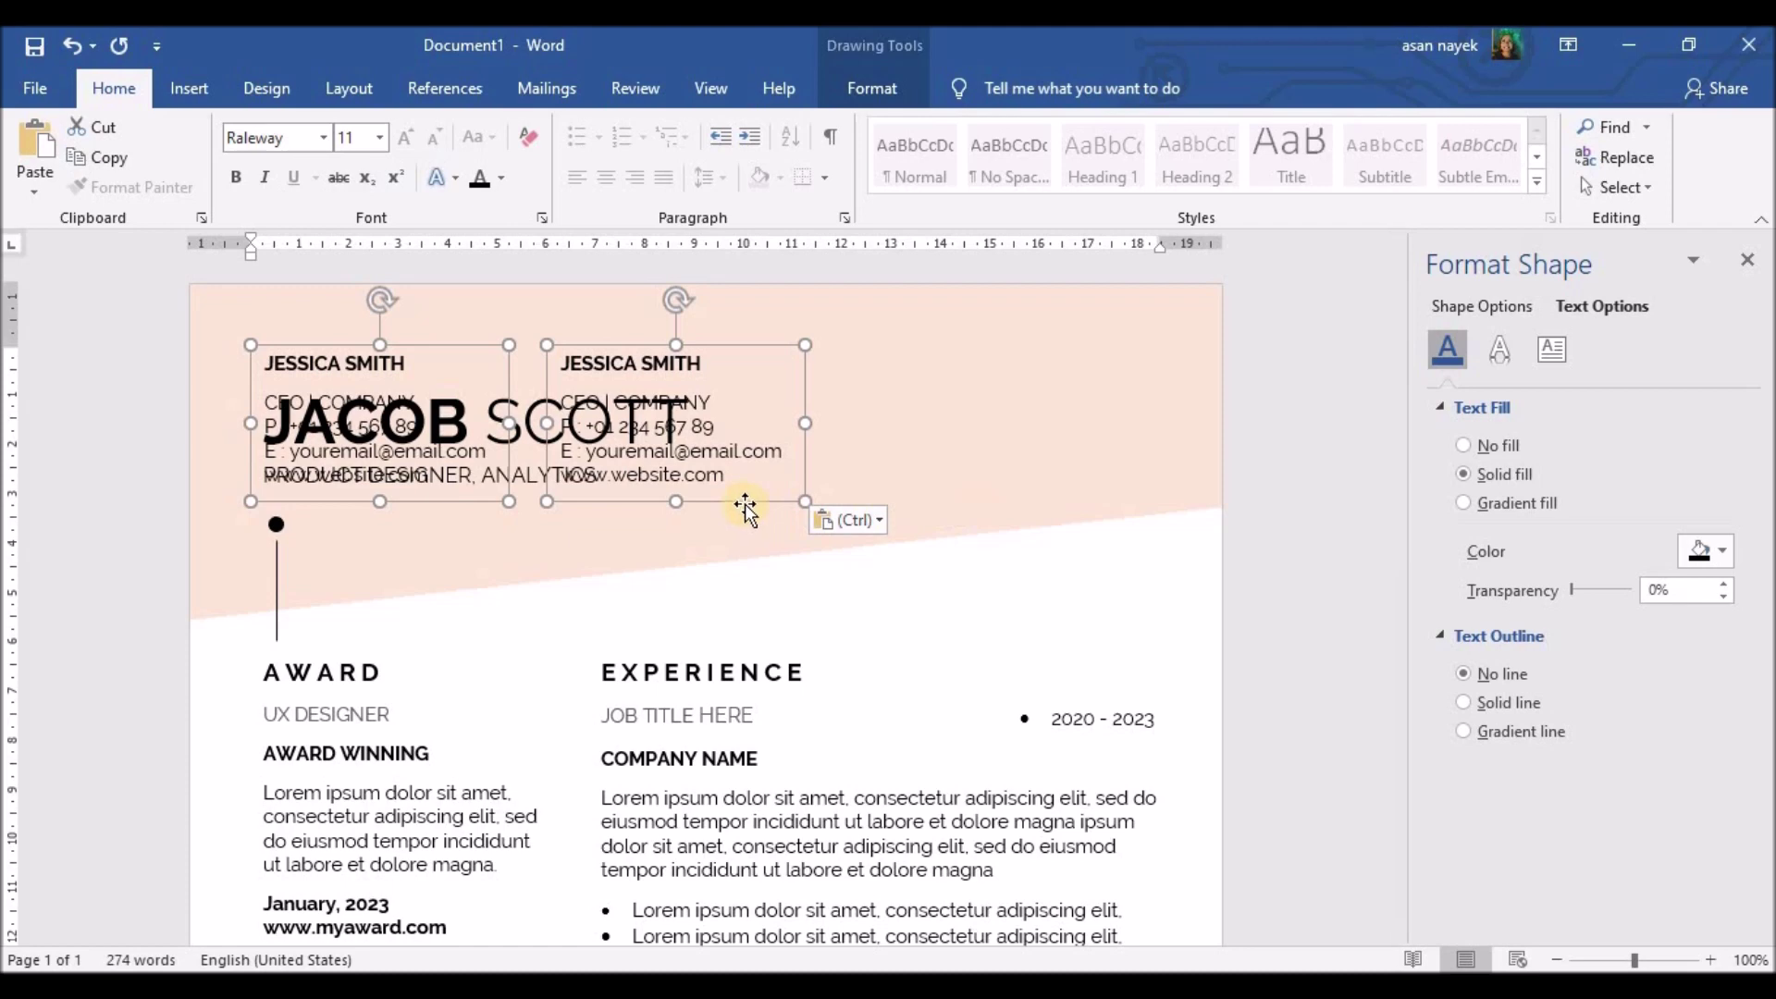
- Place the pasted pair below the first two and nudge the top pair into alignment
drag(745, 508, 990, 691)
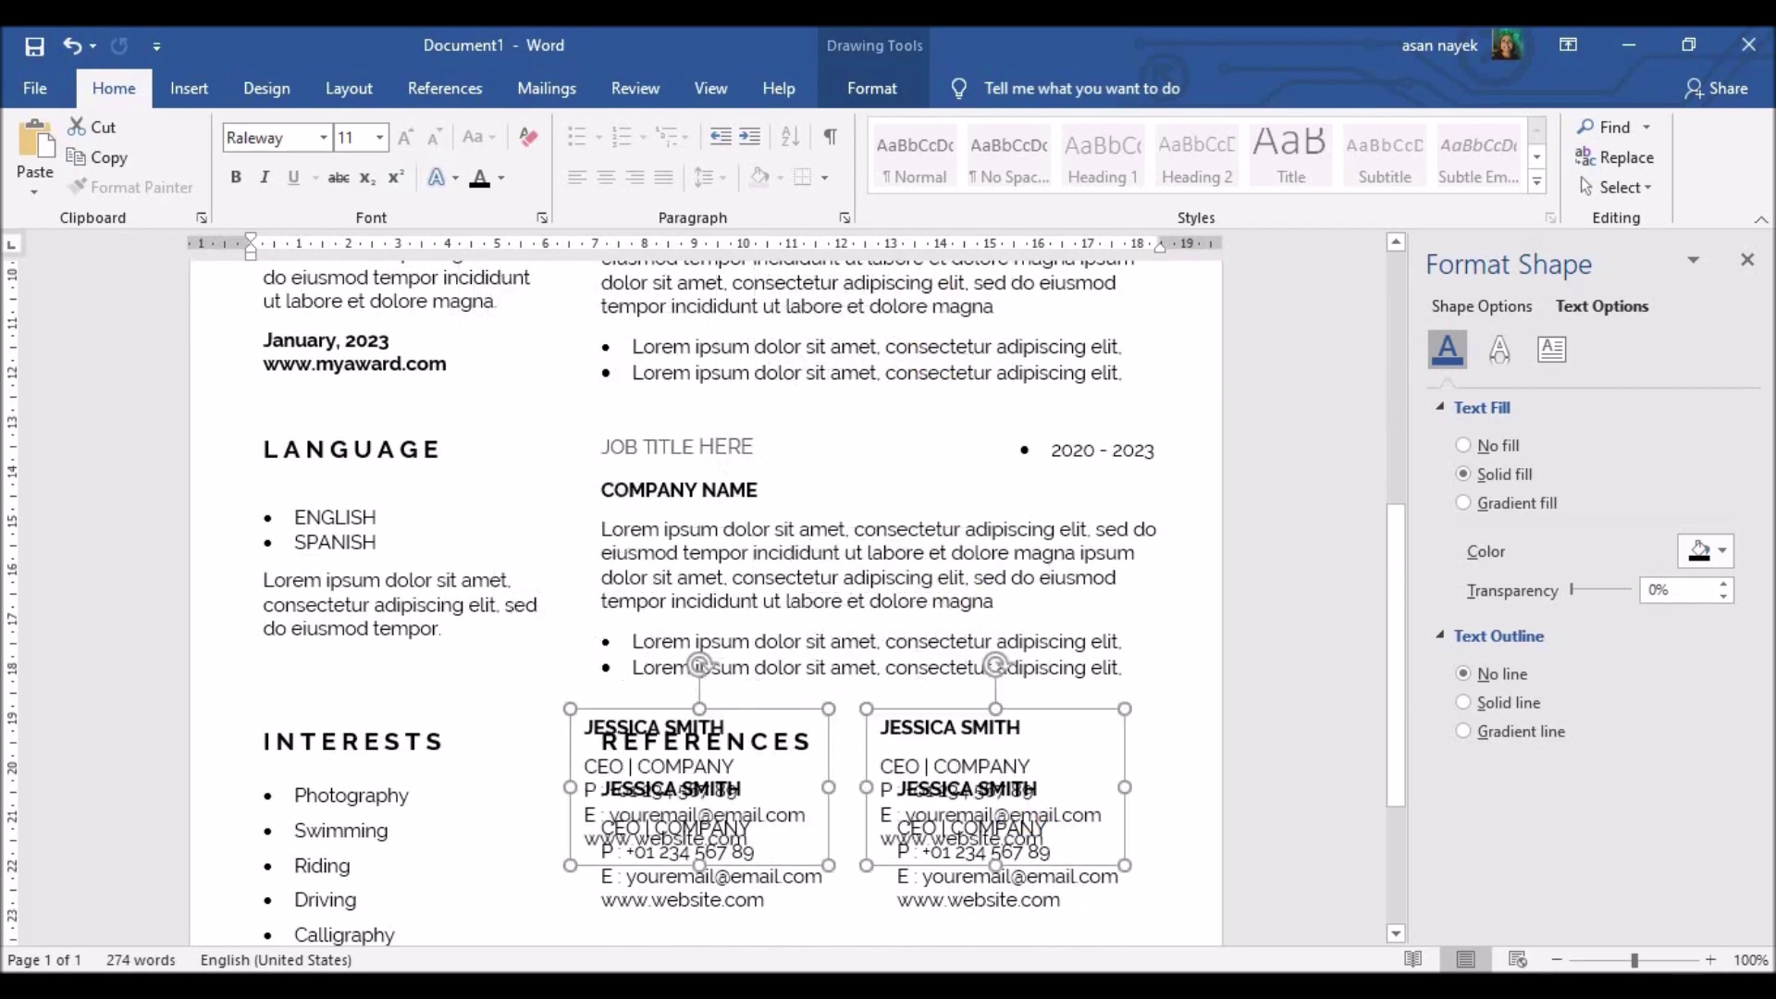
mouse_move(1013, 735)
mouse_down()
mouse_move(1026, 789)
mouse_move(1060, 703)
mouse_up()
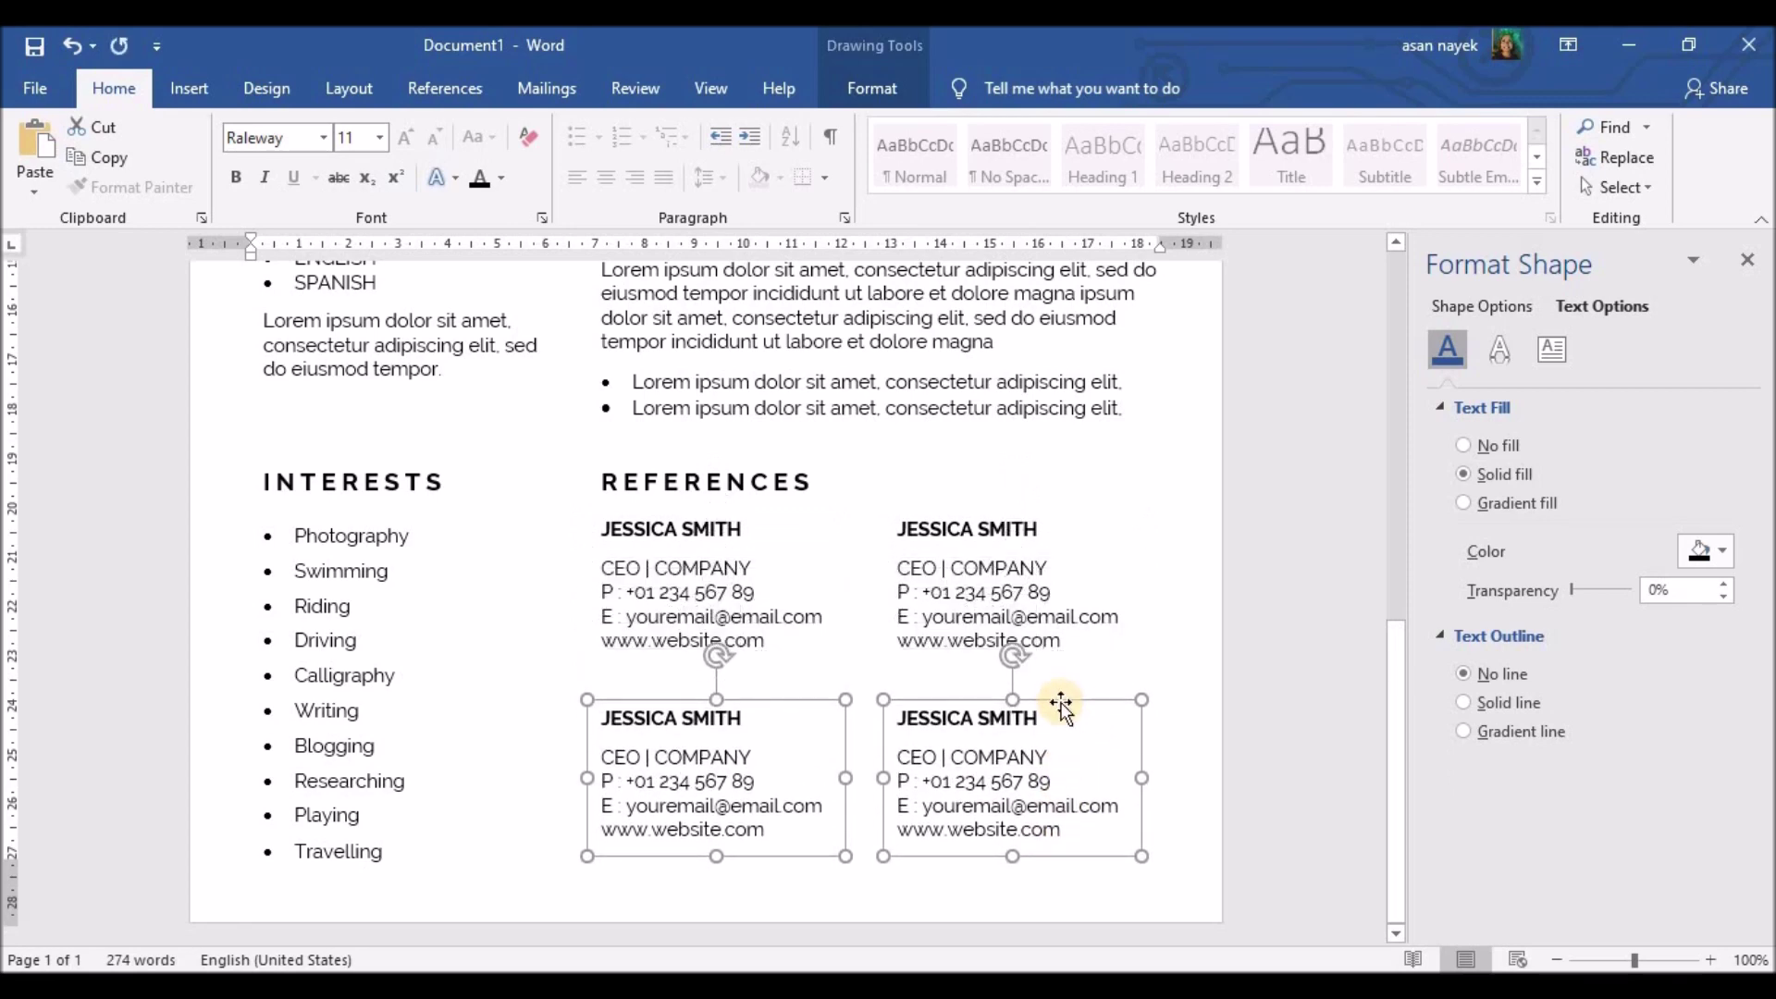
click(1130, 573)
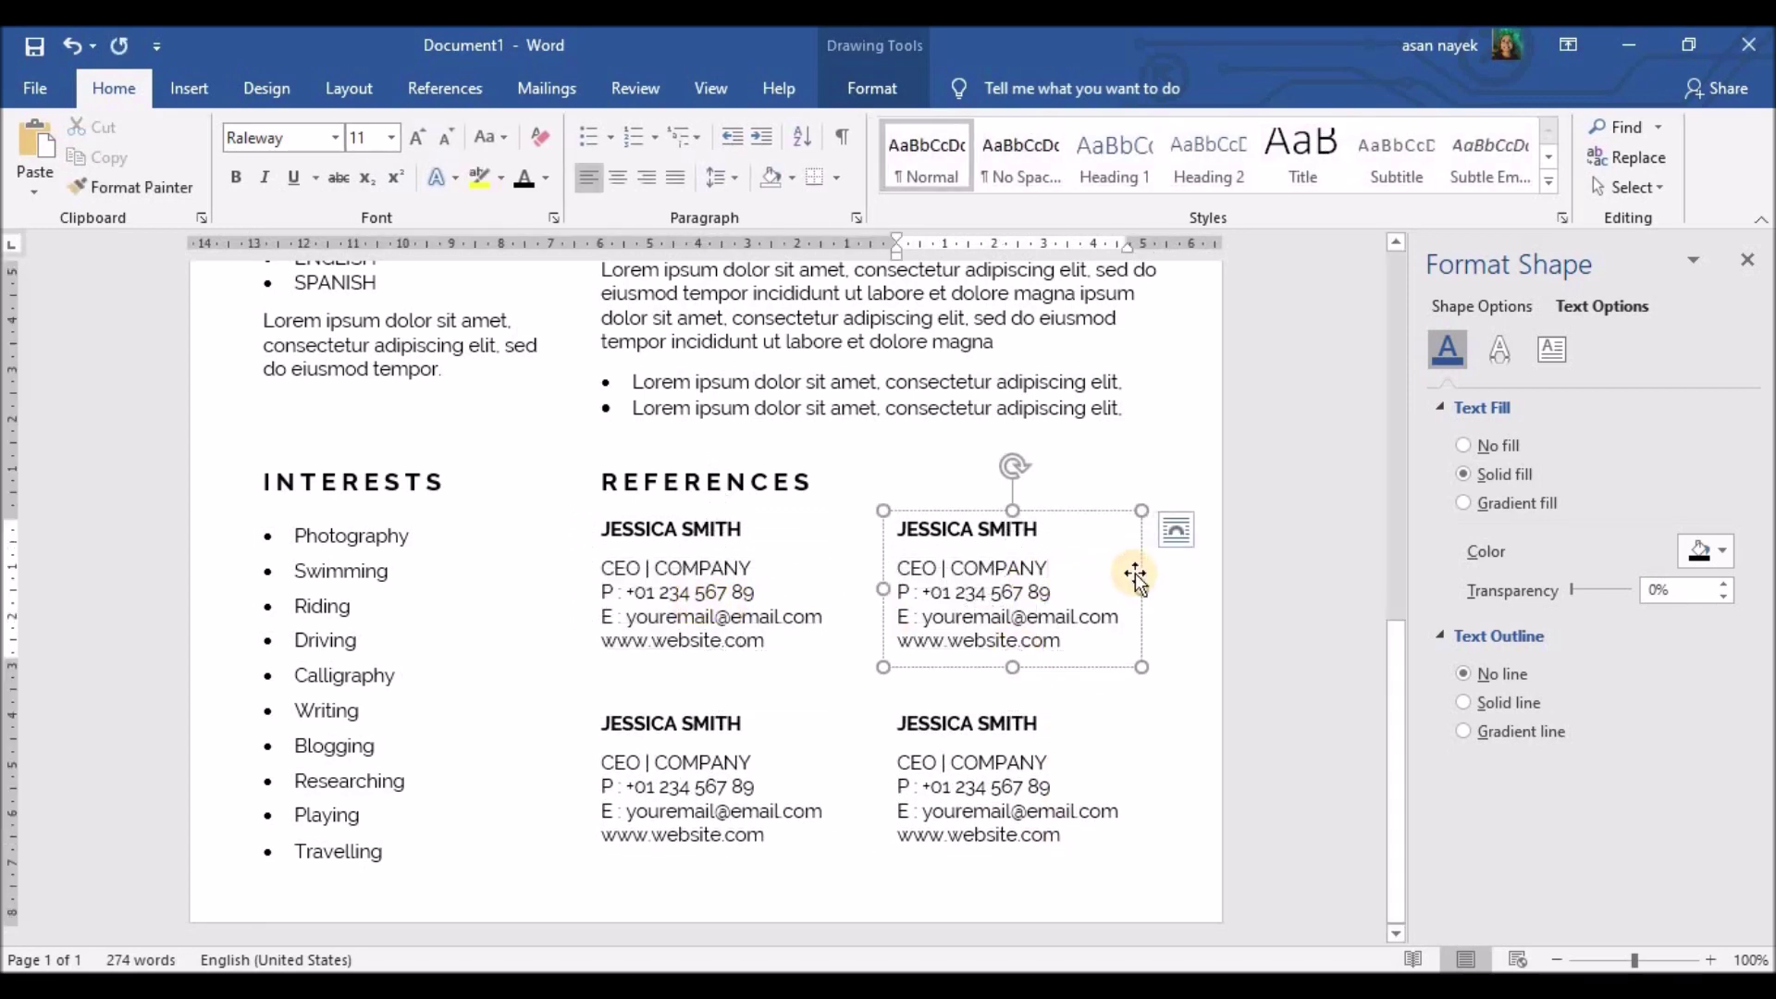
click(654, 592)
shift+click(941, 593)
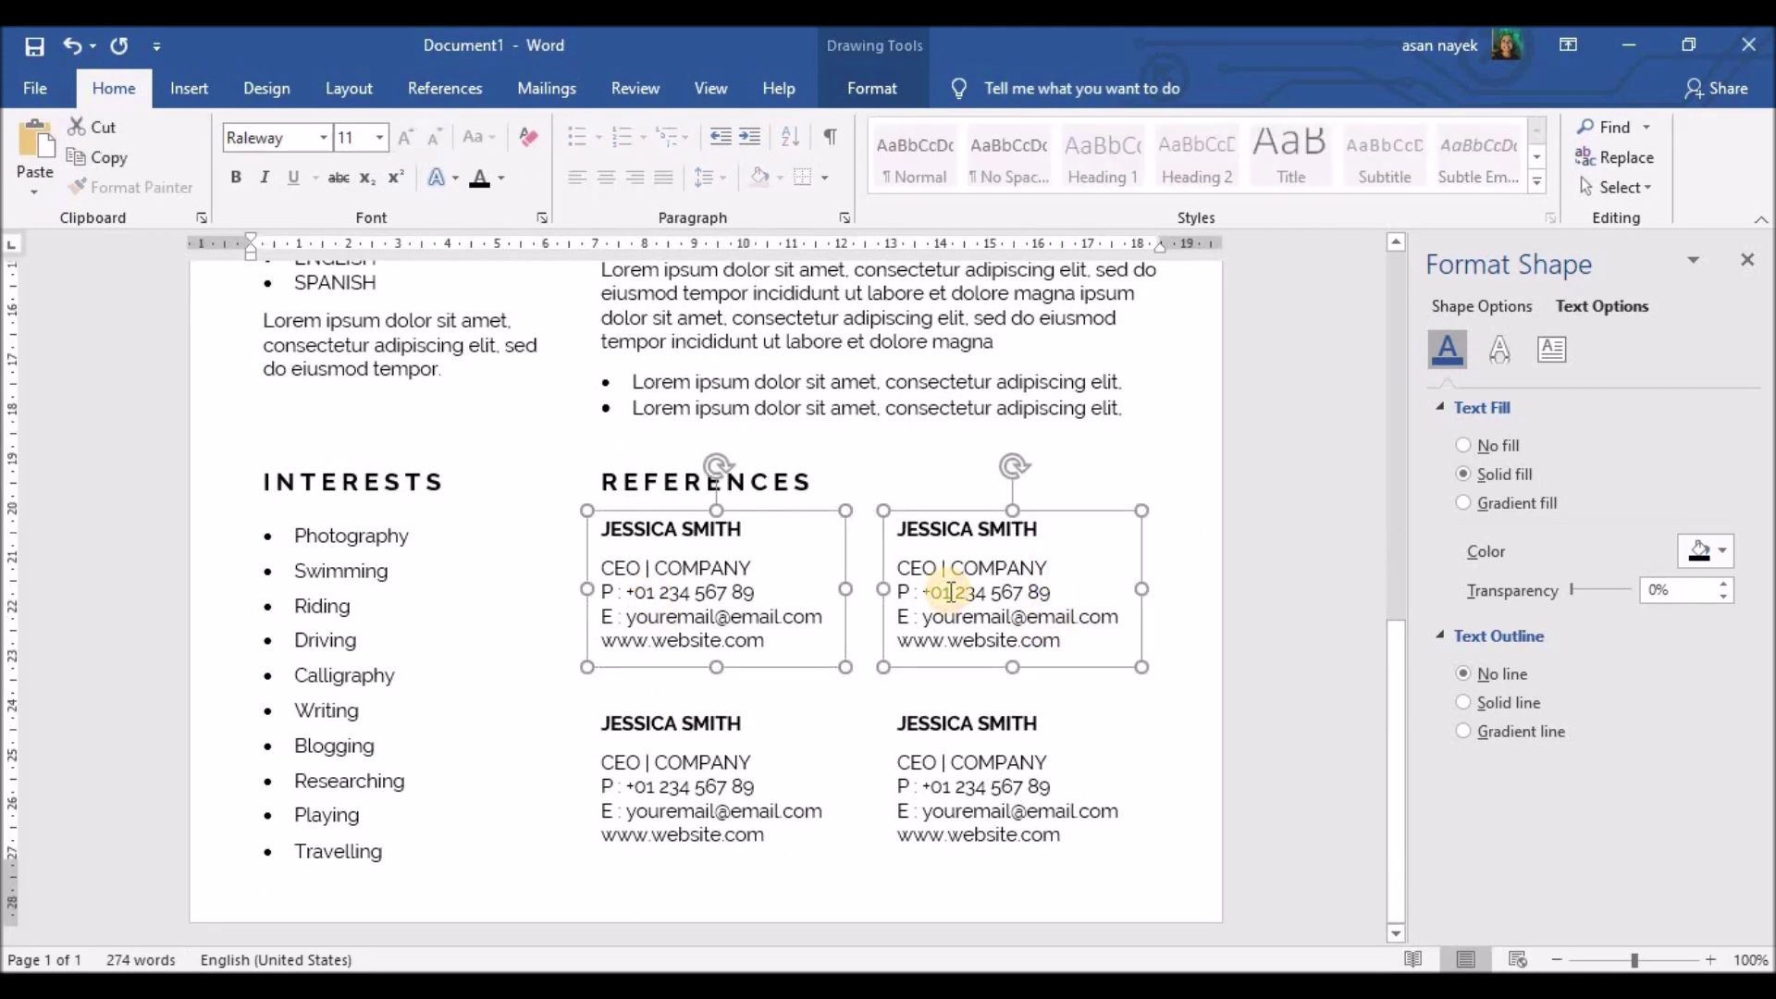
key(Down)
click(689, 740)
click(980, 751)
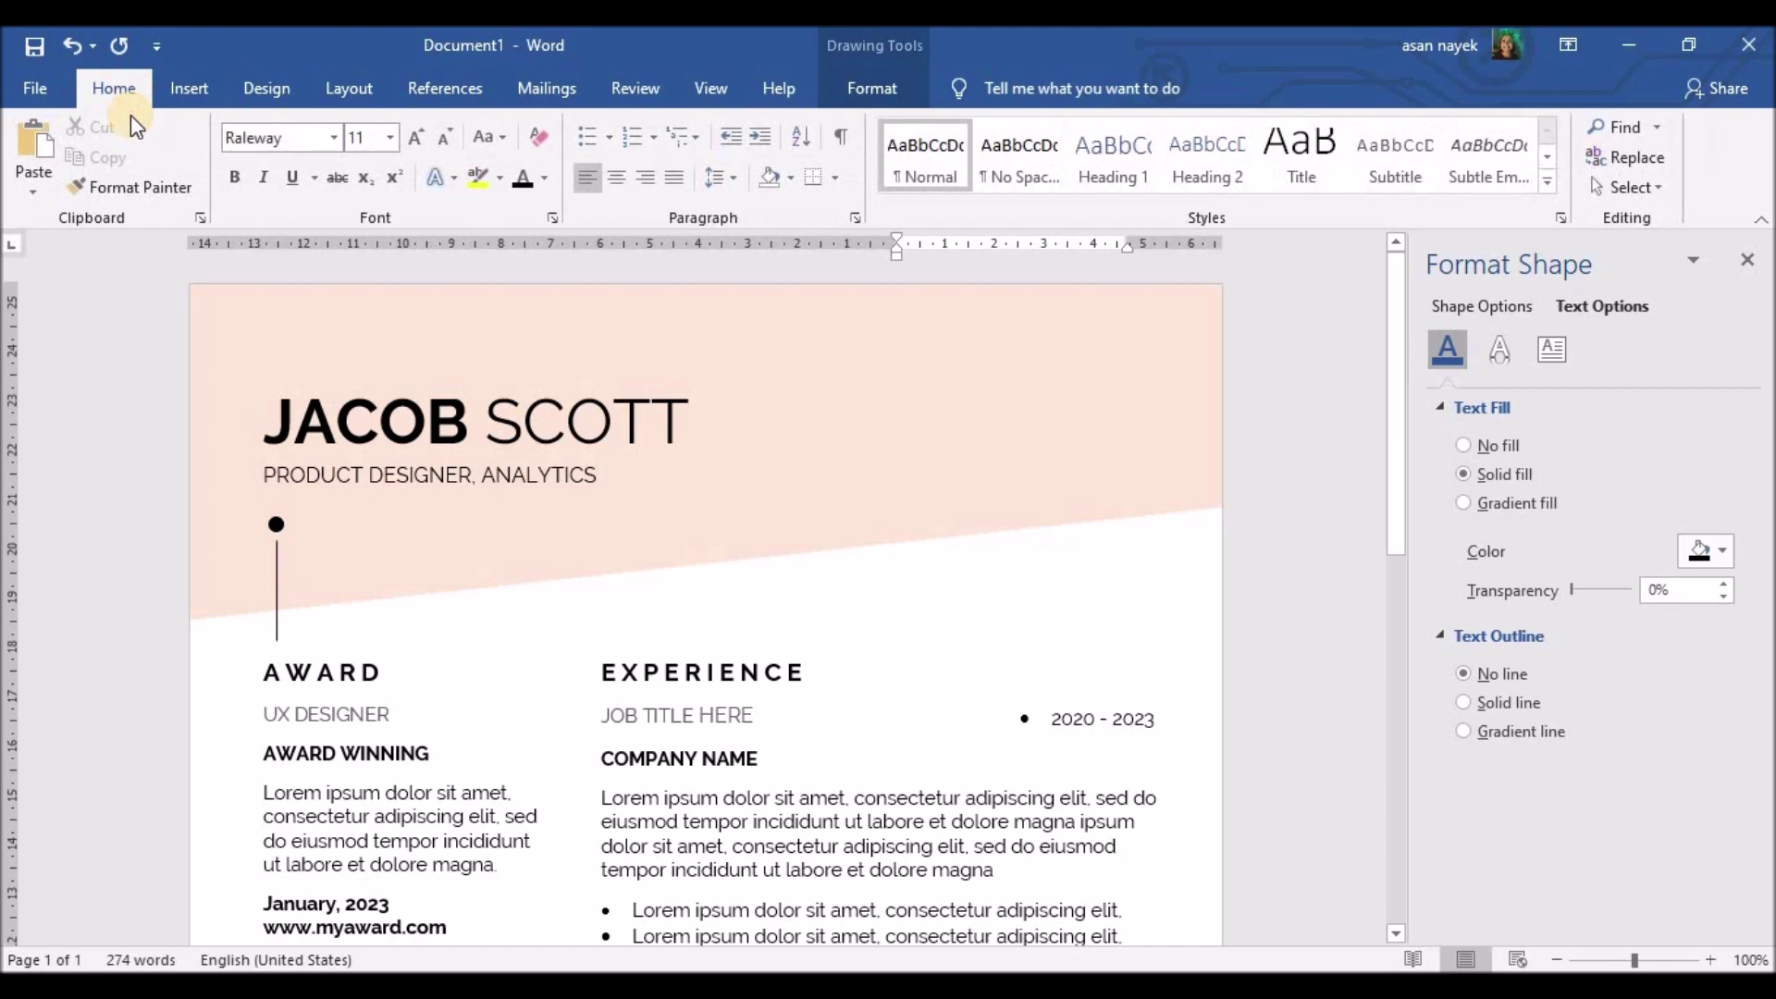
- Insert a blank page at the start of the document
key(ctrl+a)
click(189, 88)
click(109, 163)
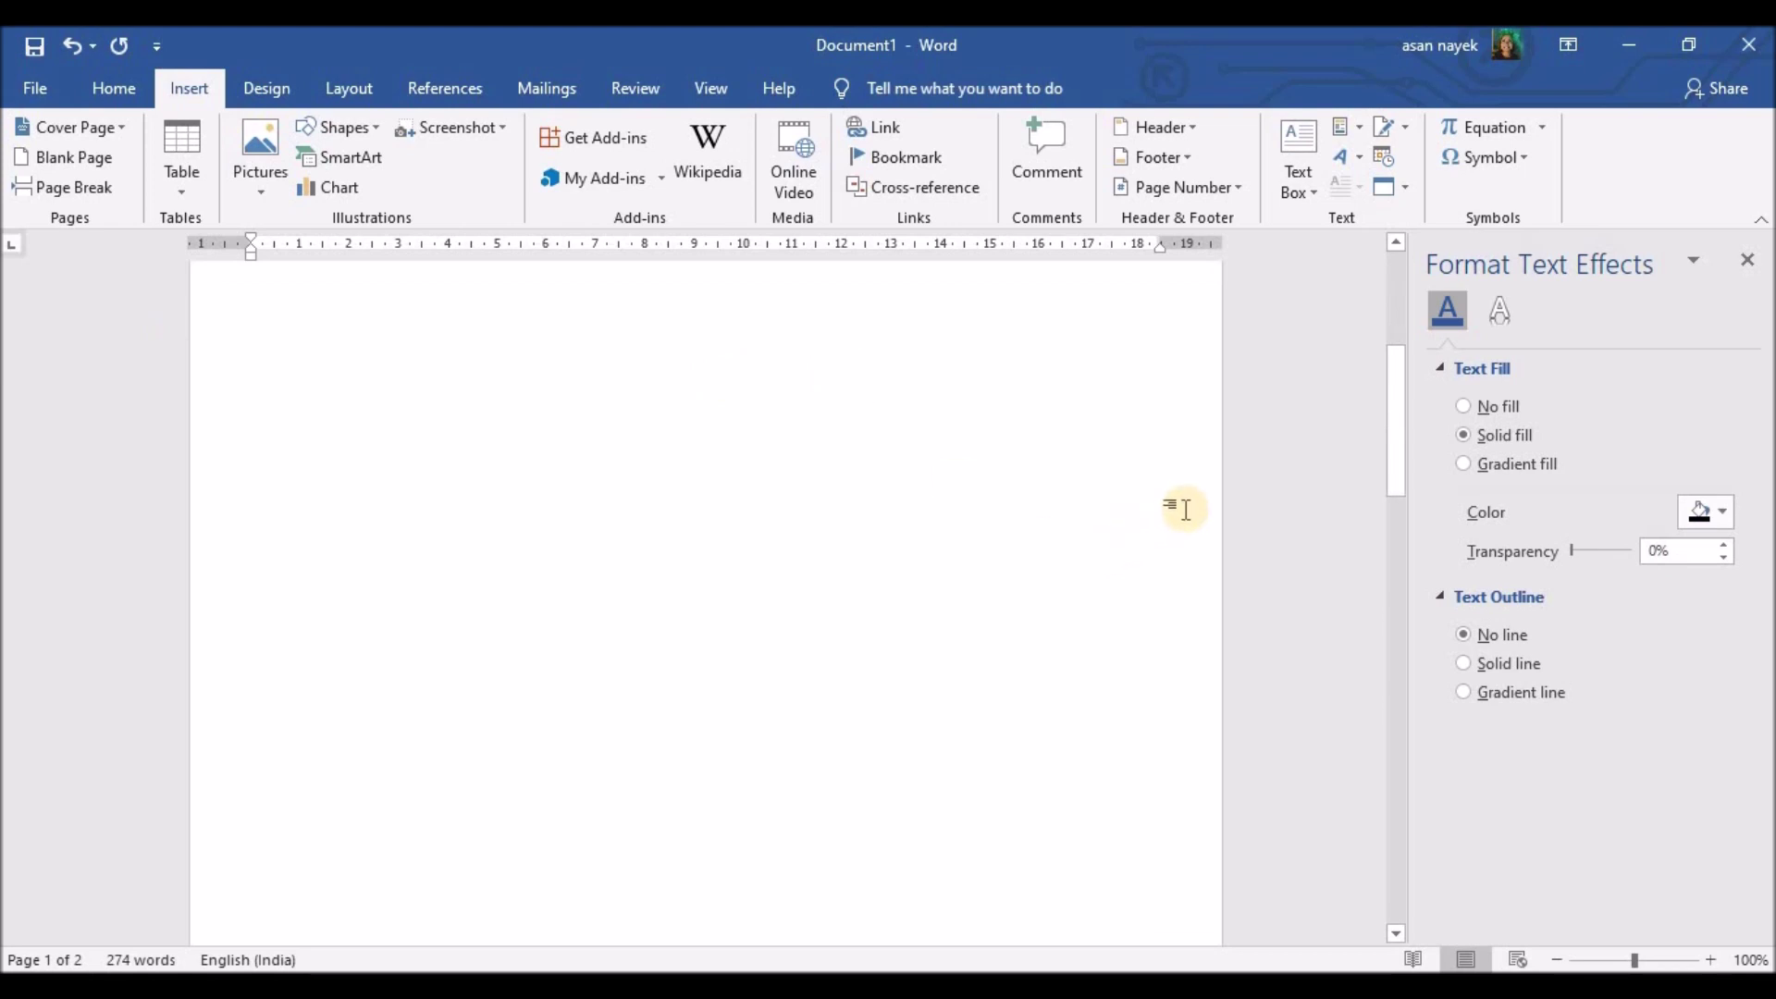
- Copy the peach header with the name and title boxes onto the blank first page's top
scroll(1131, 539, down, 10)
click(864, 468)
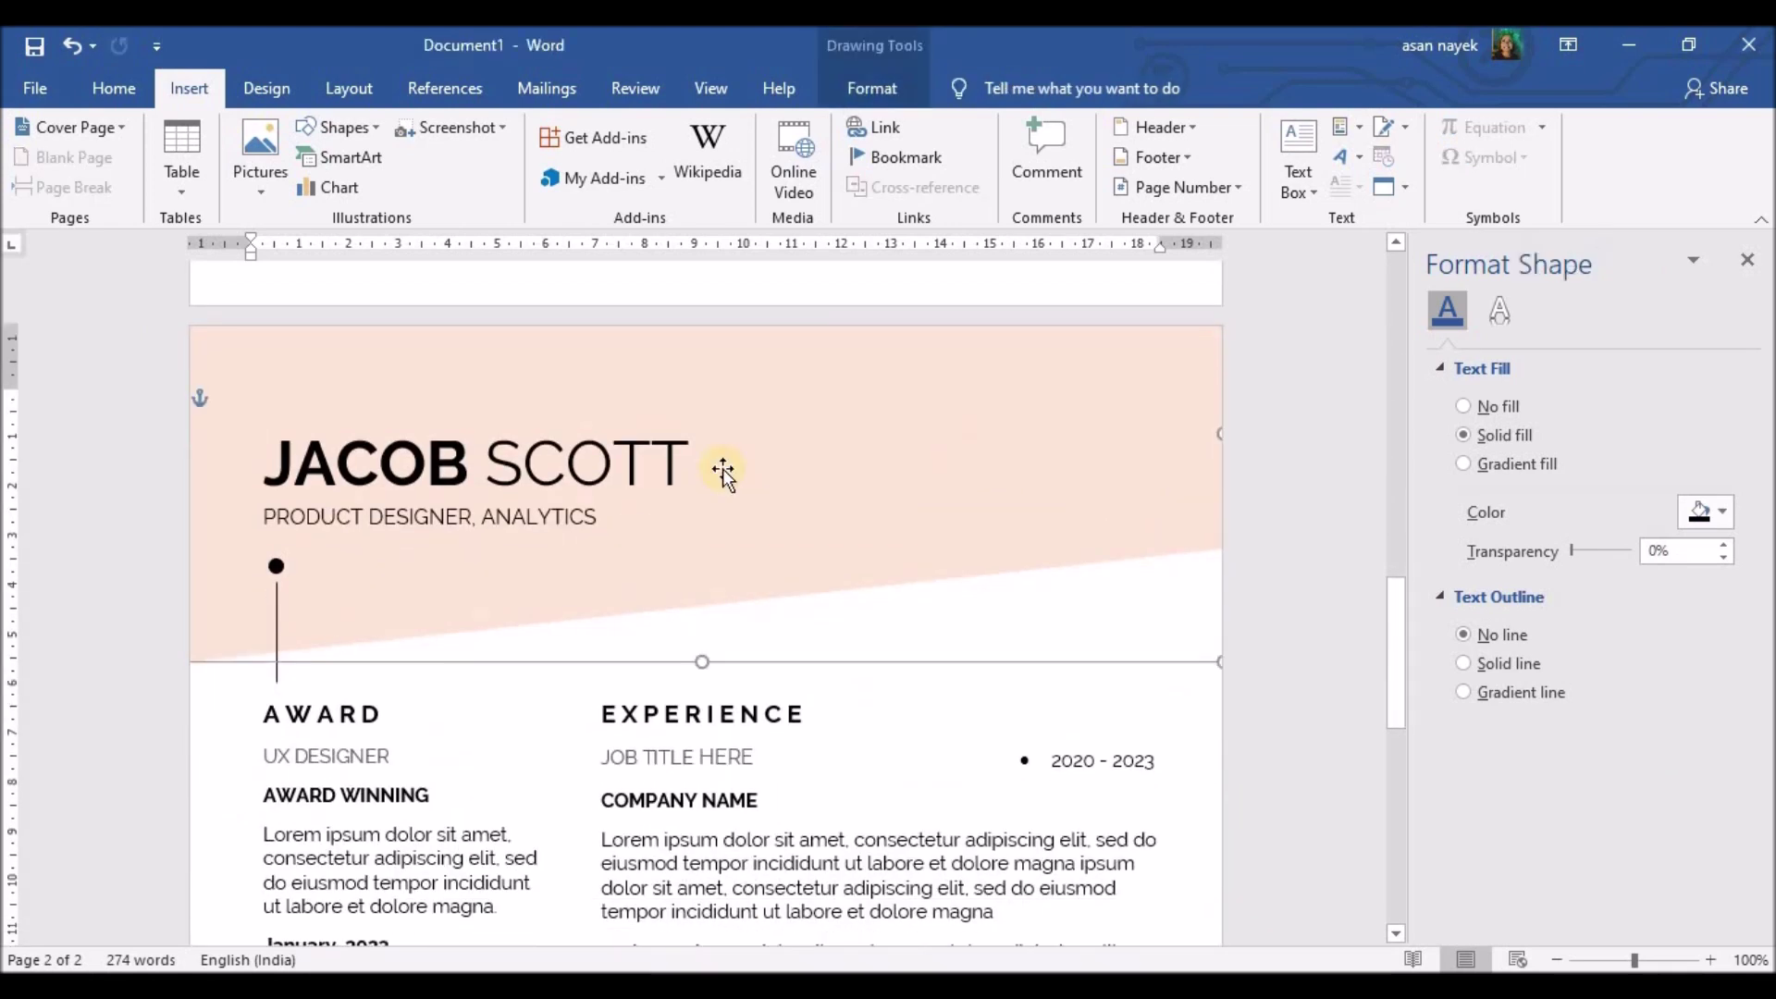
click(503, 464)
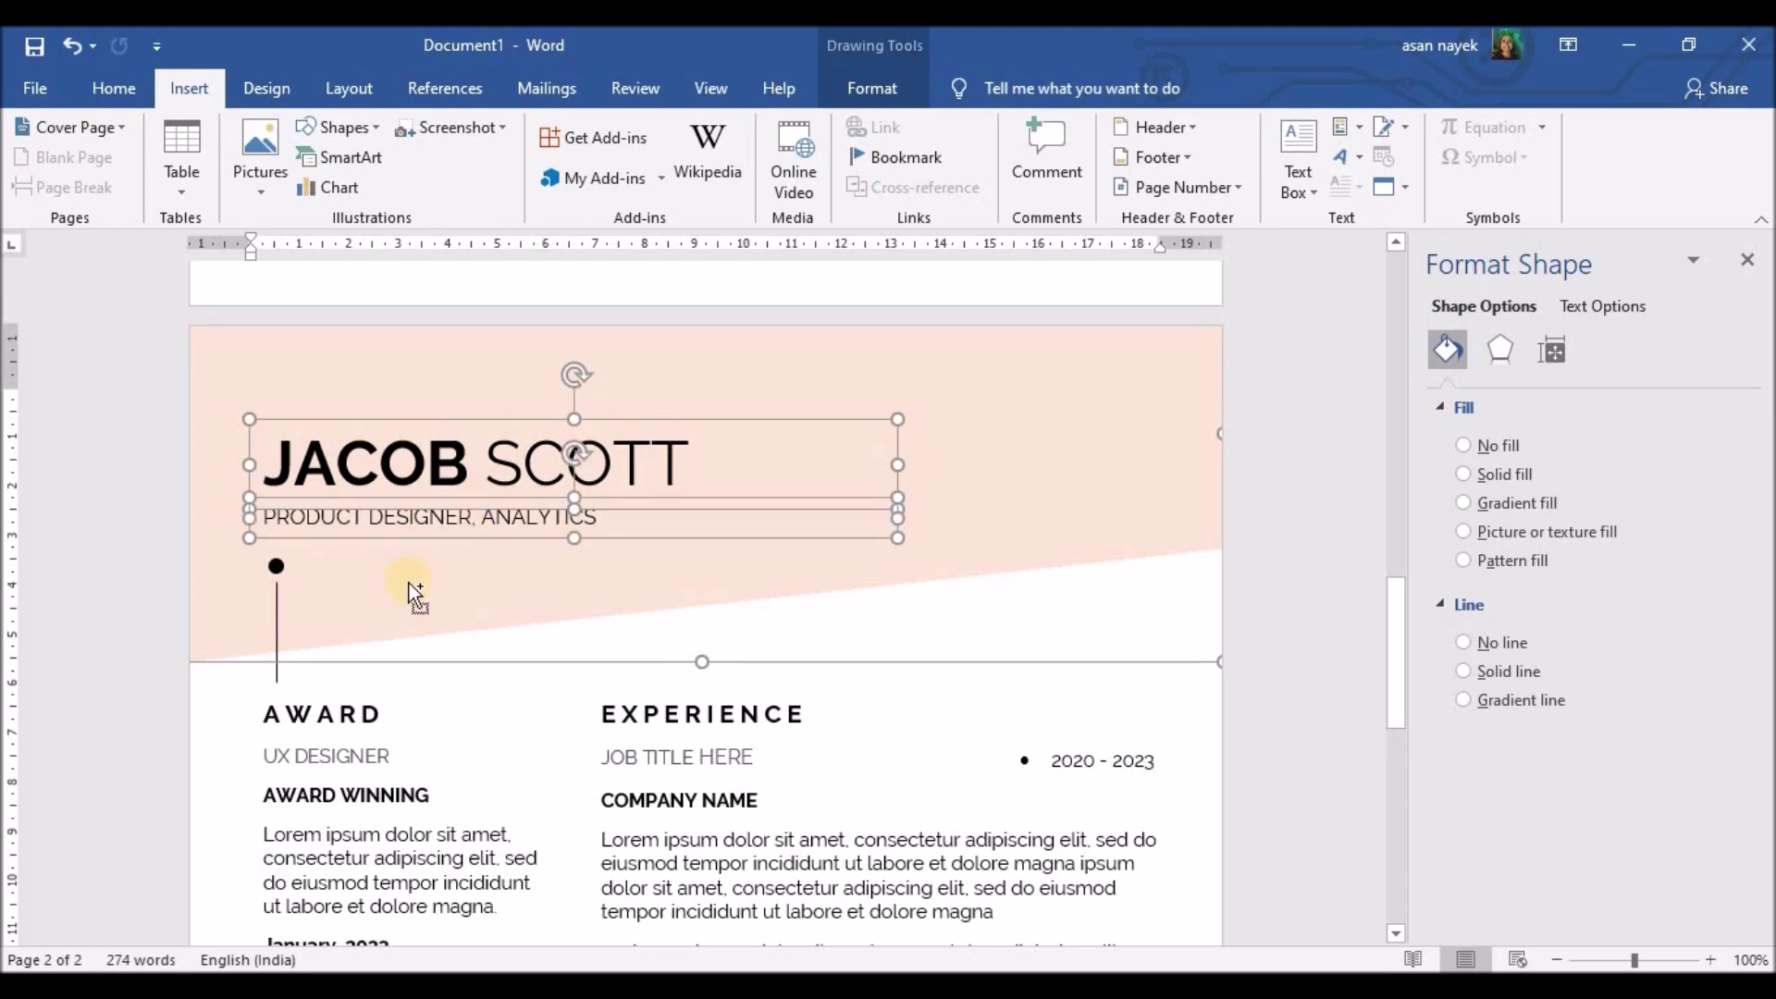
key(ctrl+c)
scroll(411, 588, up, 5)
click(366, 392)
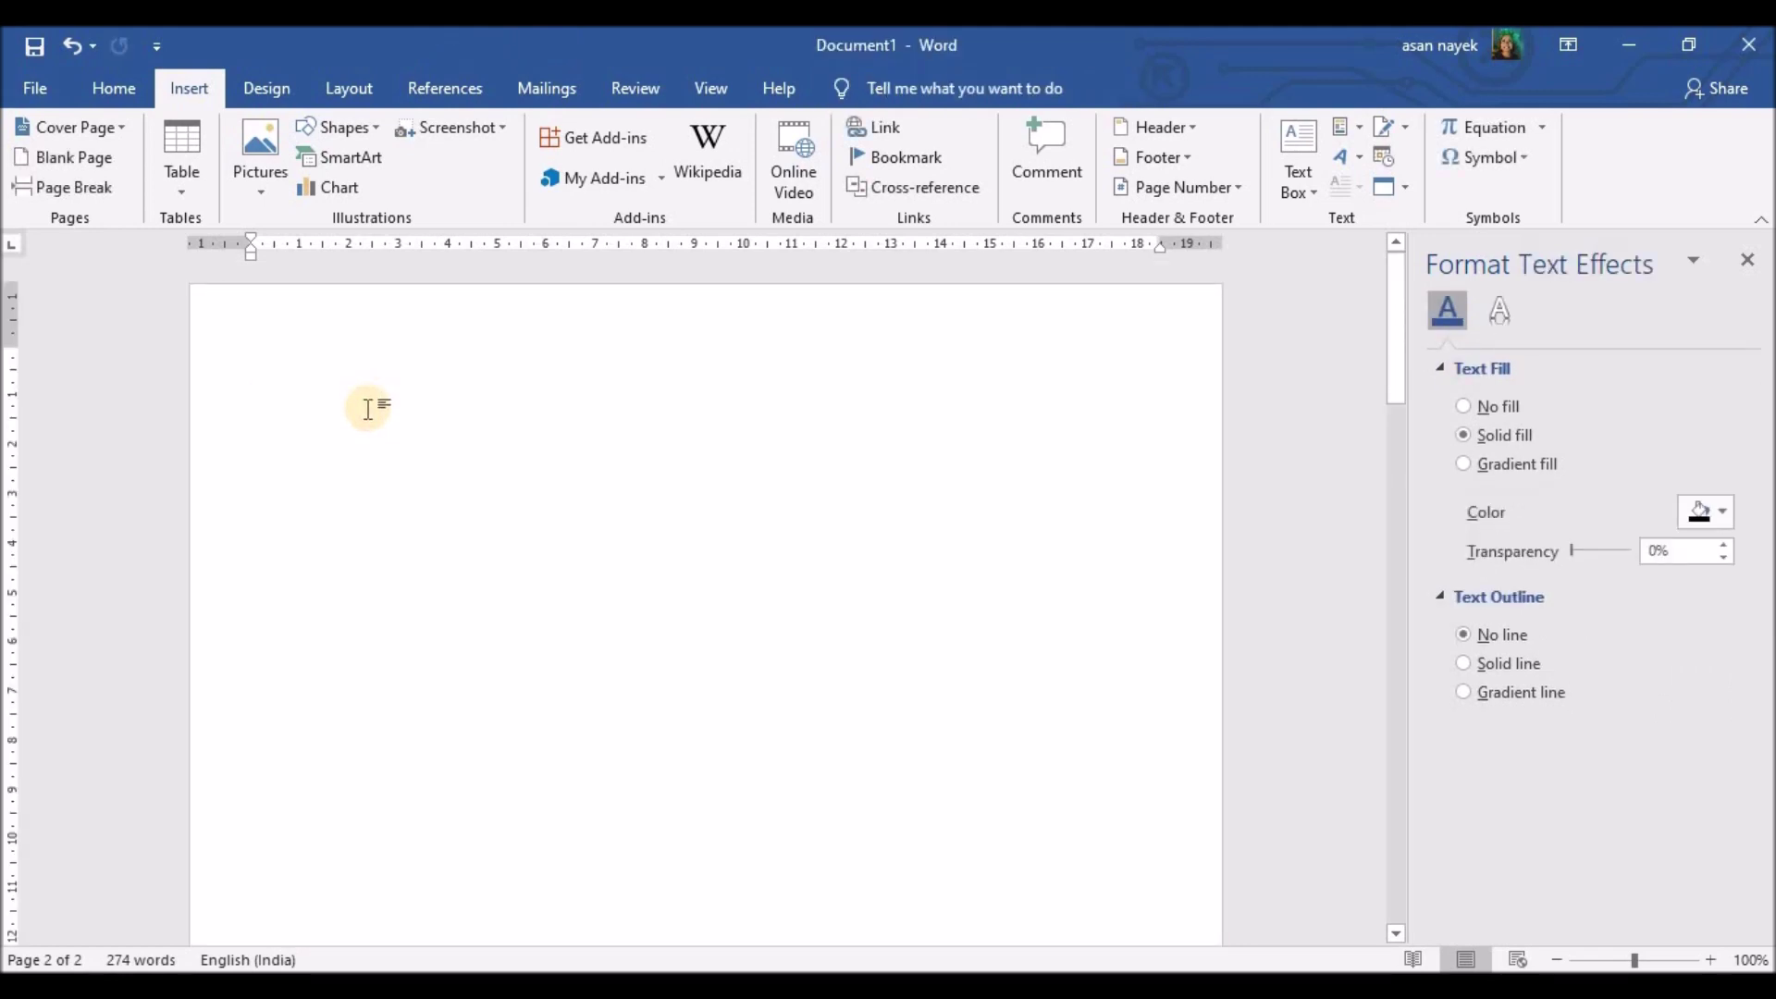
key(ctrl+v)
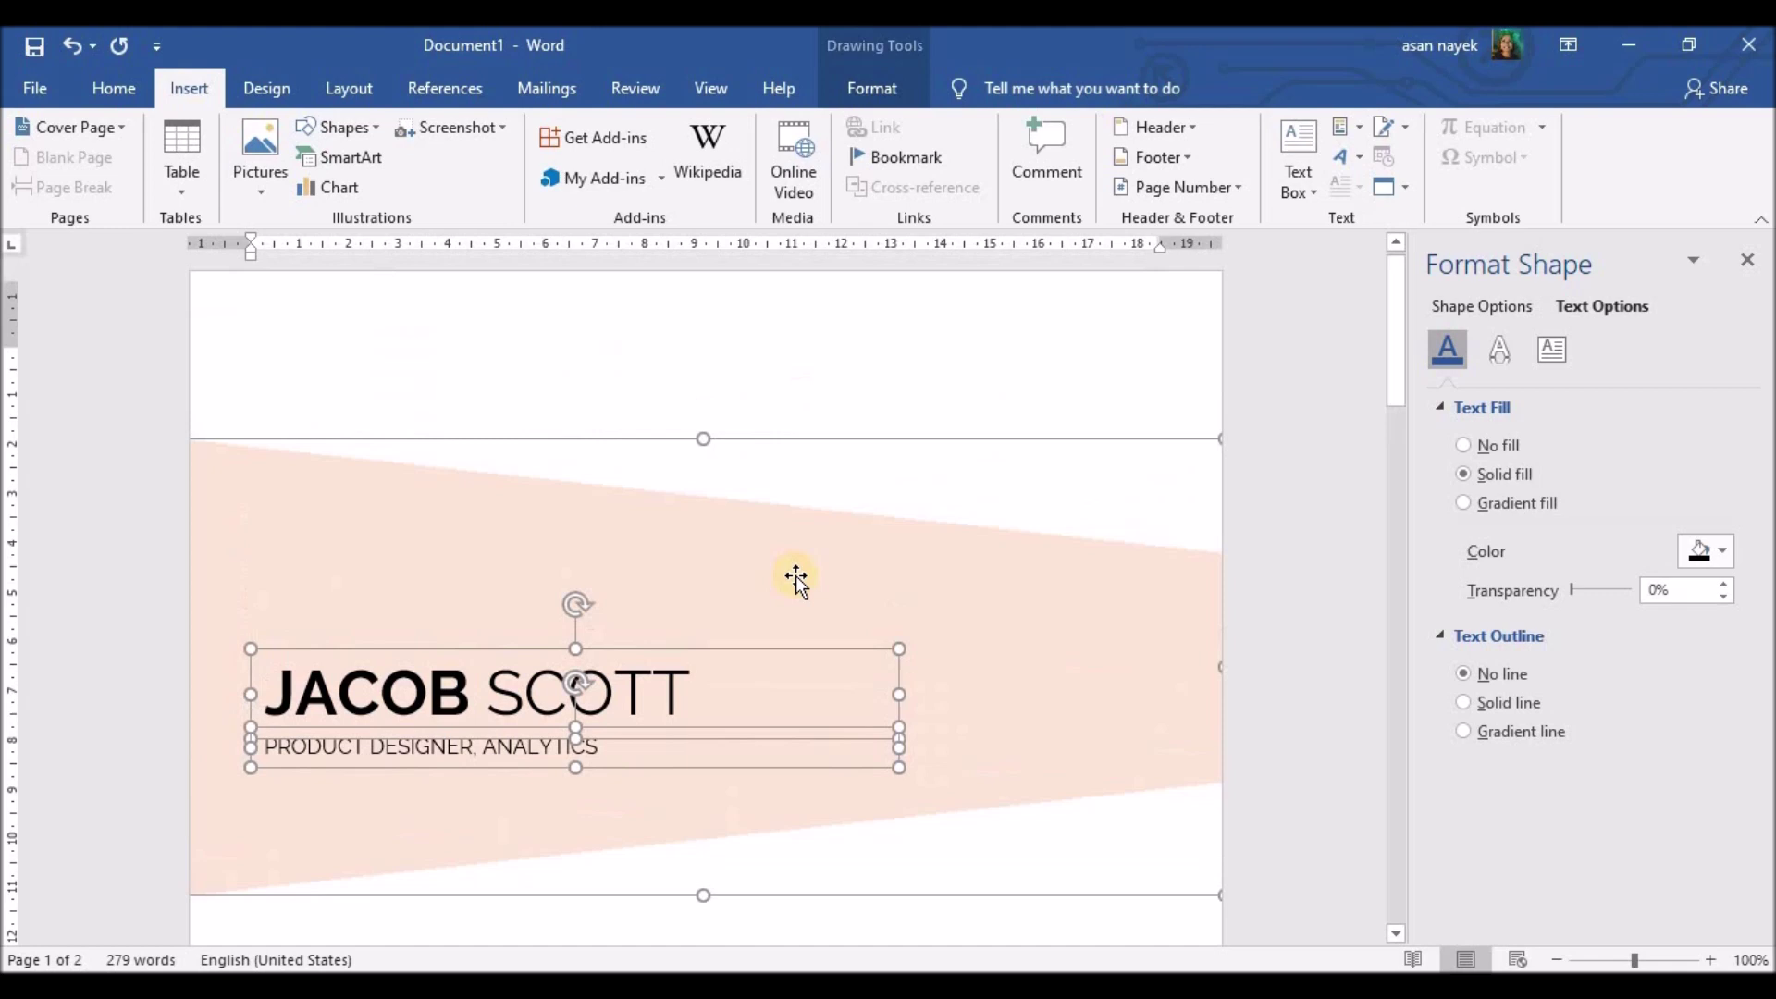
key(Up)
key(Up)
key(Up)
key(Up)
key(Up)
key(Up)
key(Up)
key(Up)
key(Up)
key(Up)
key(Up)
key(Up)
key(Up)
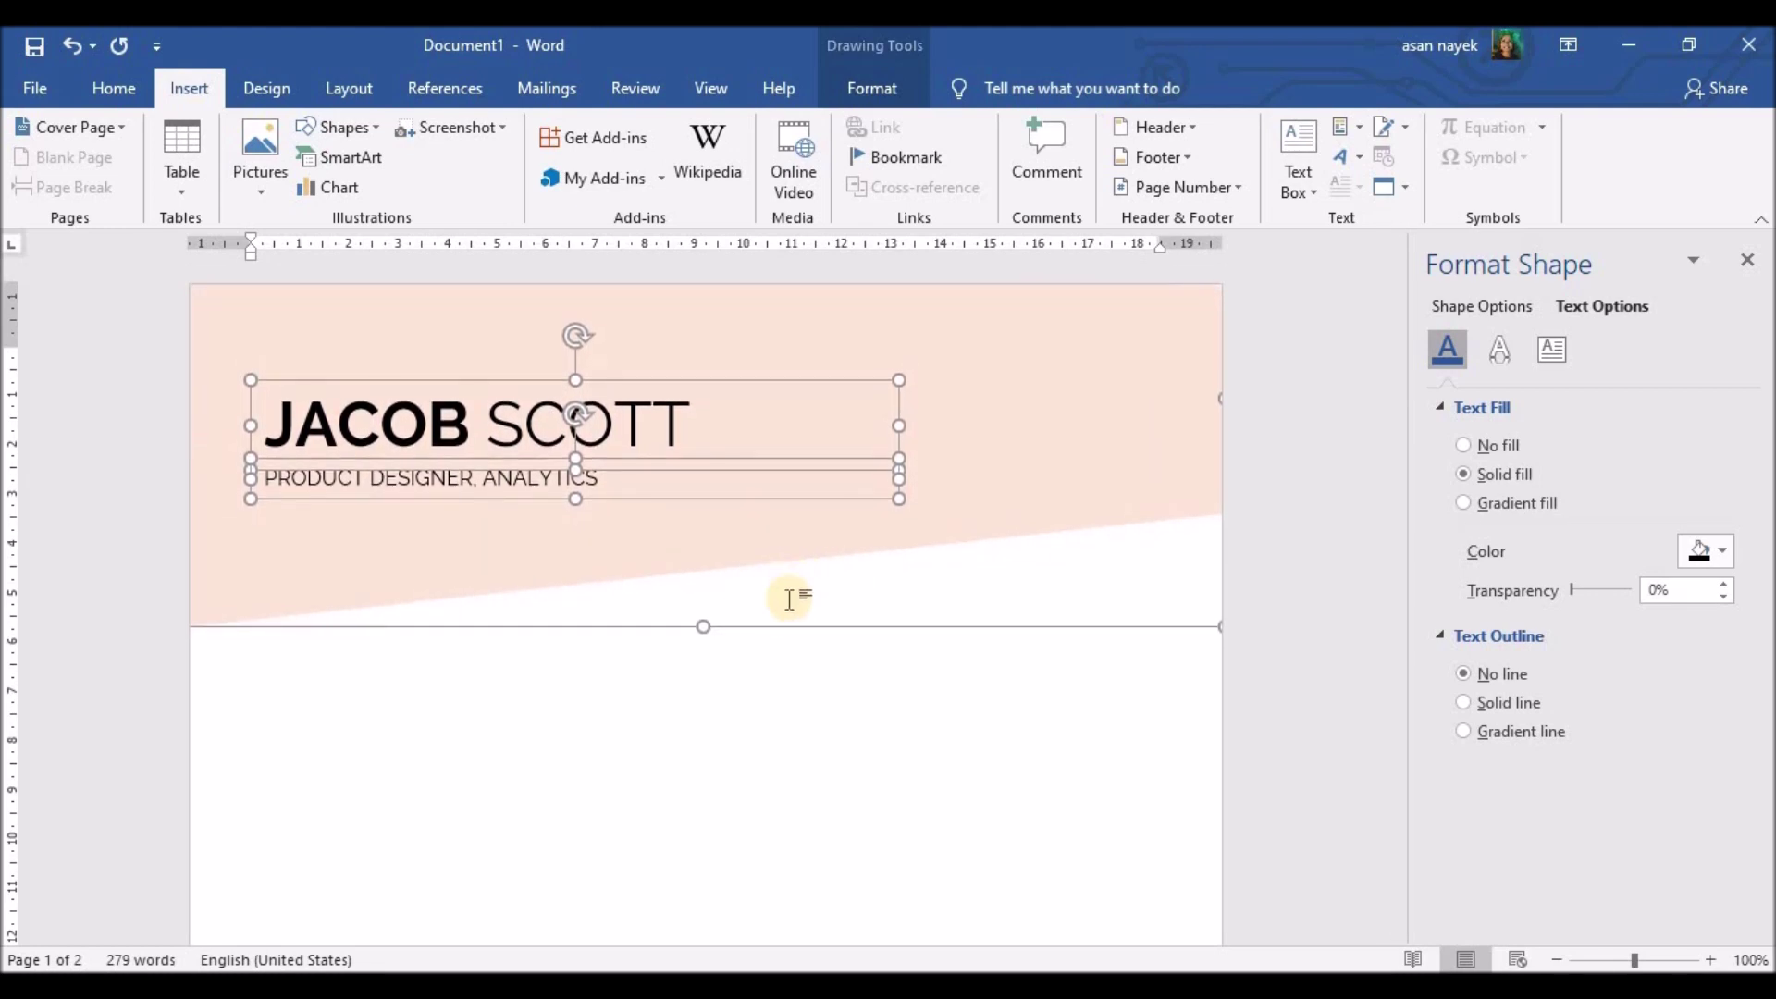
click(705, 713)
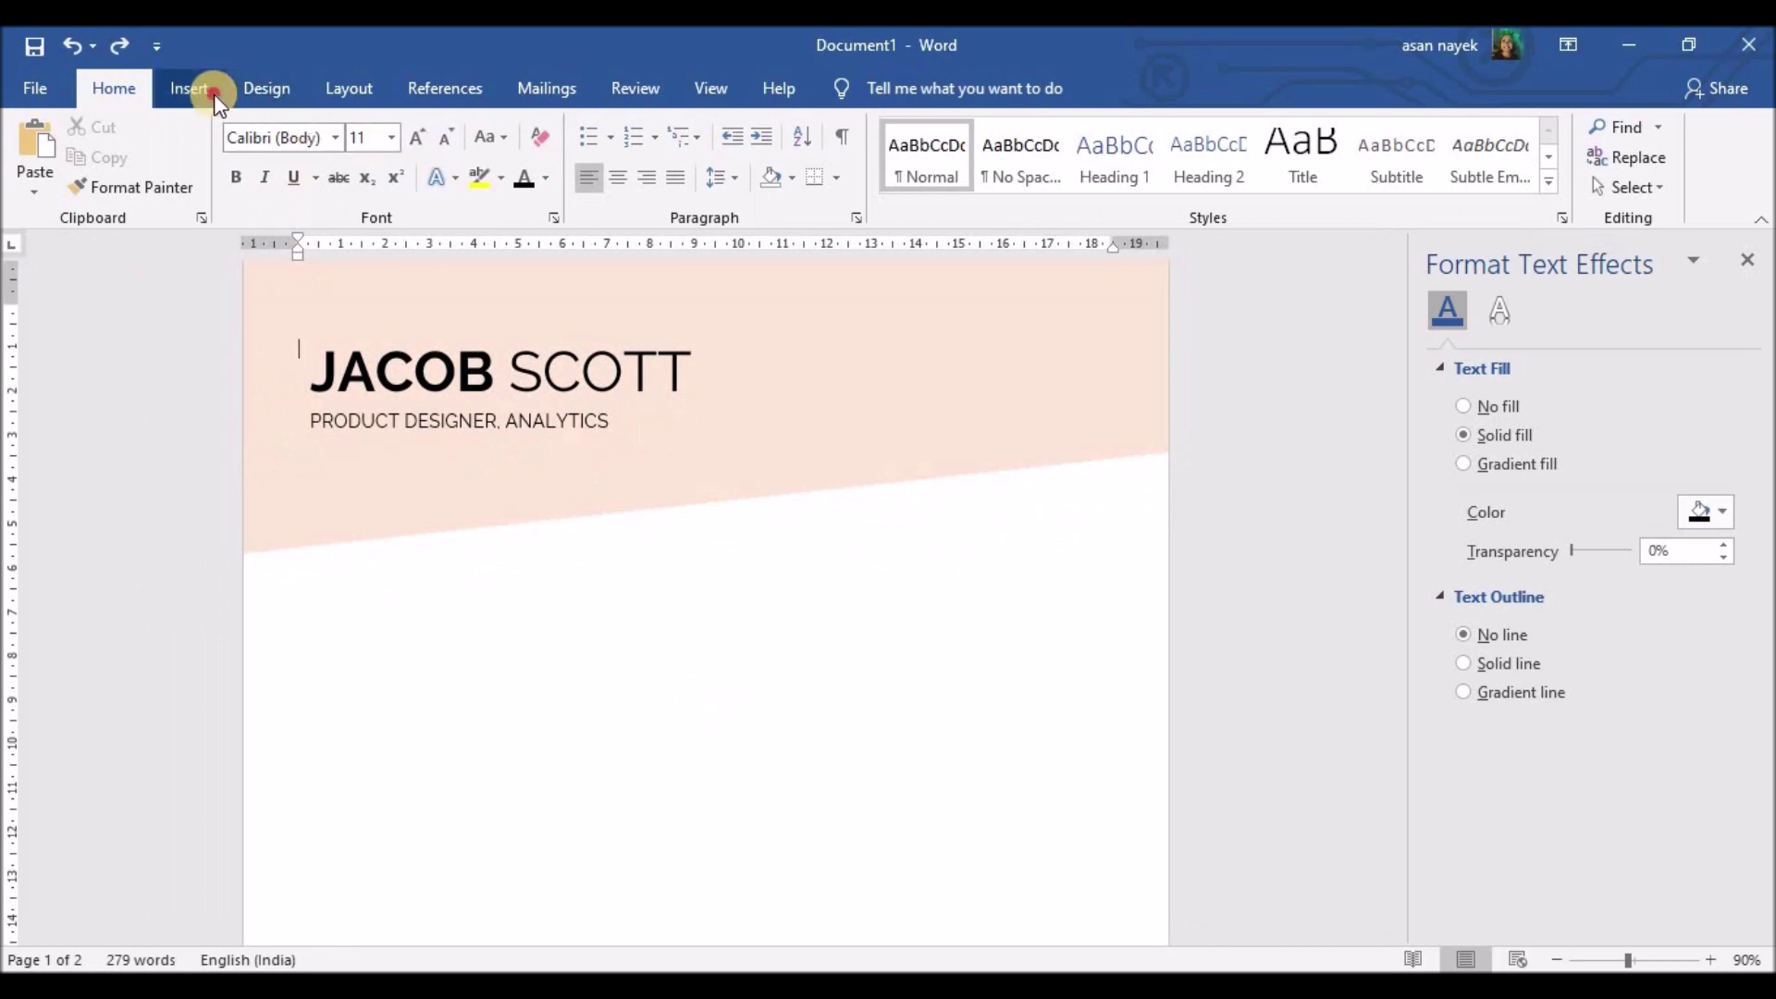
- Draw a rectangle on the header's right side and fill it with the headshot photo
click(190, 87)
click(338, 126)
click(410, 192)
mouse_move(870, 388)
mouse_down()
mouse_move(1060, 647)
mouse_move(1060, 680)
mouse_up()
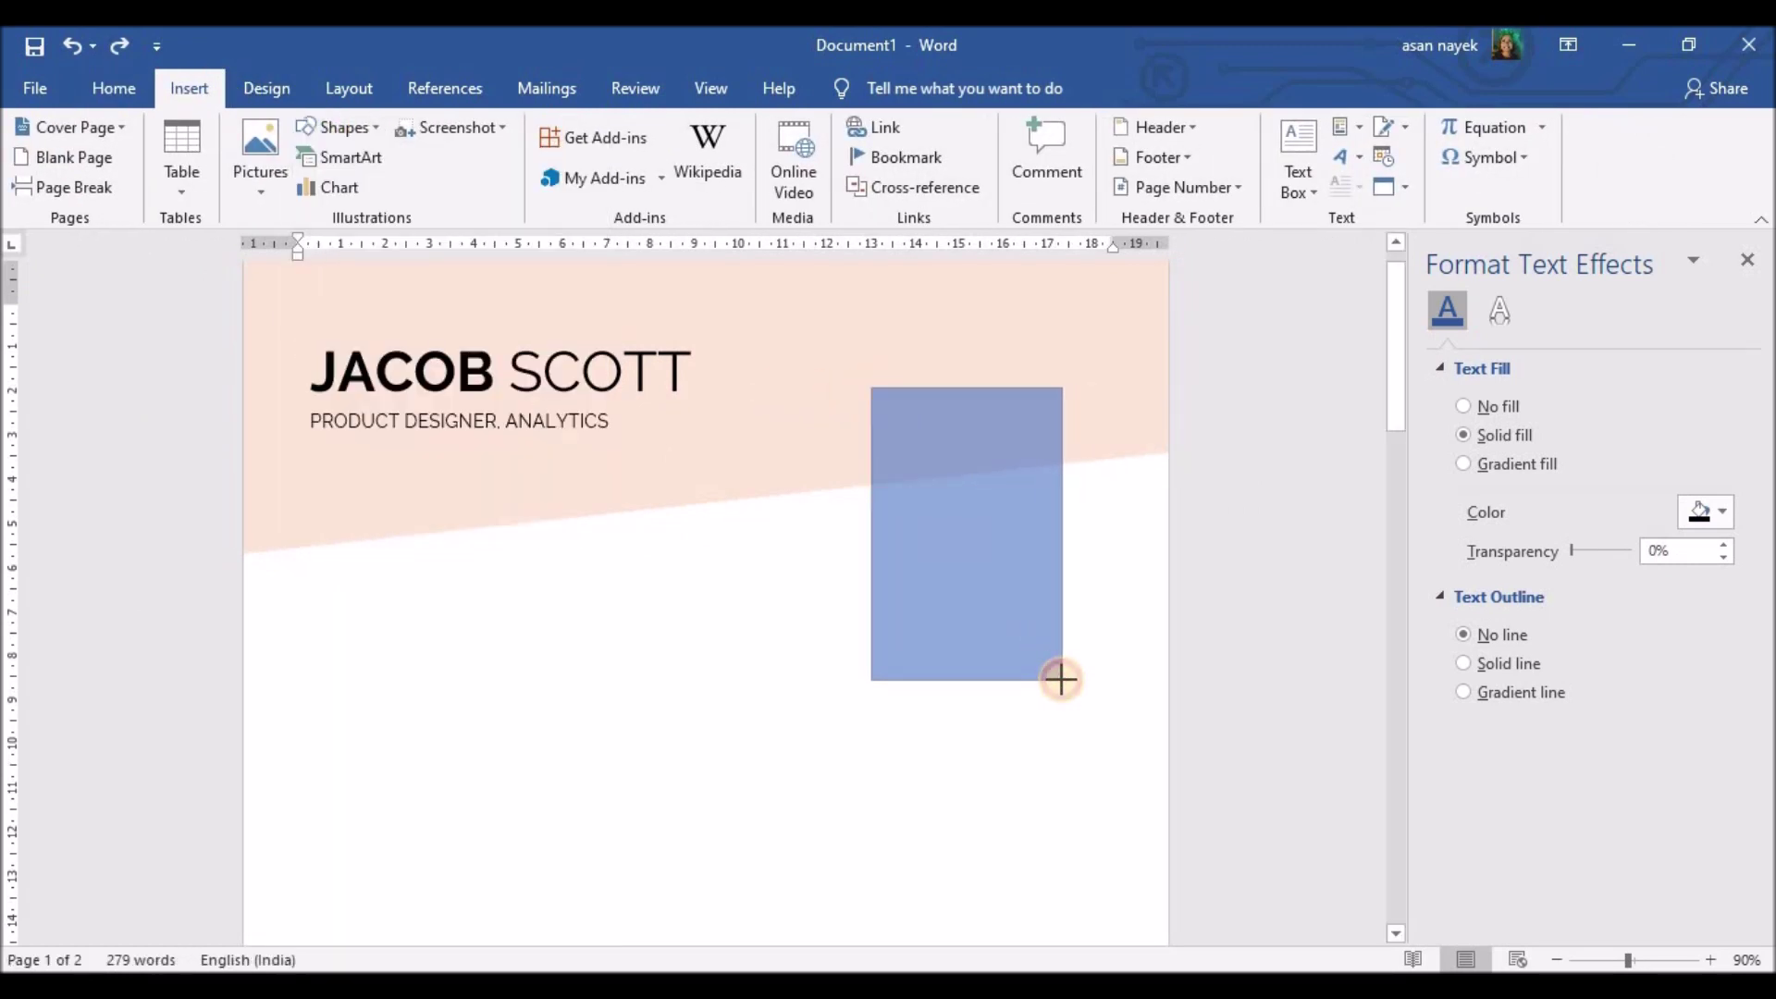
drag(1063, 679, 1070, 677)
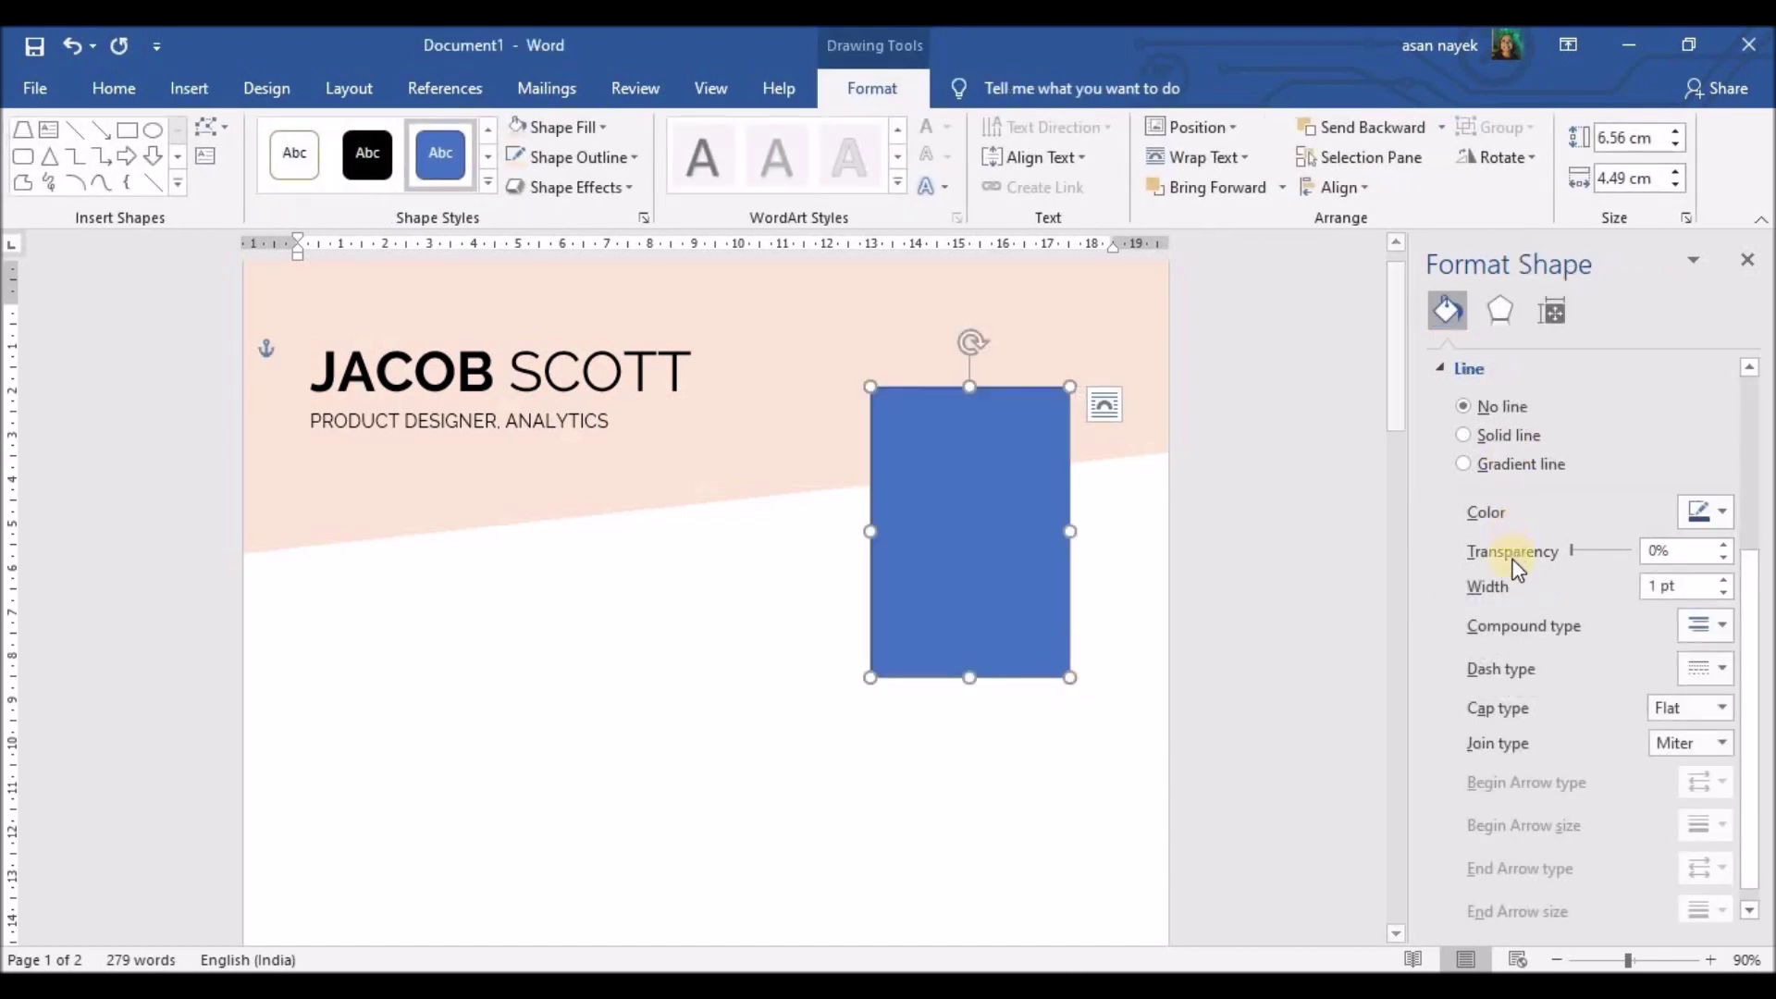
scroll(1563, 453, up, 3)
click(1540, 492)
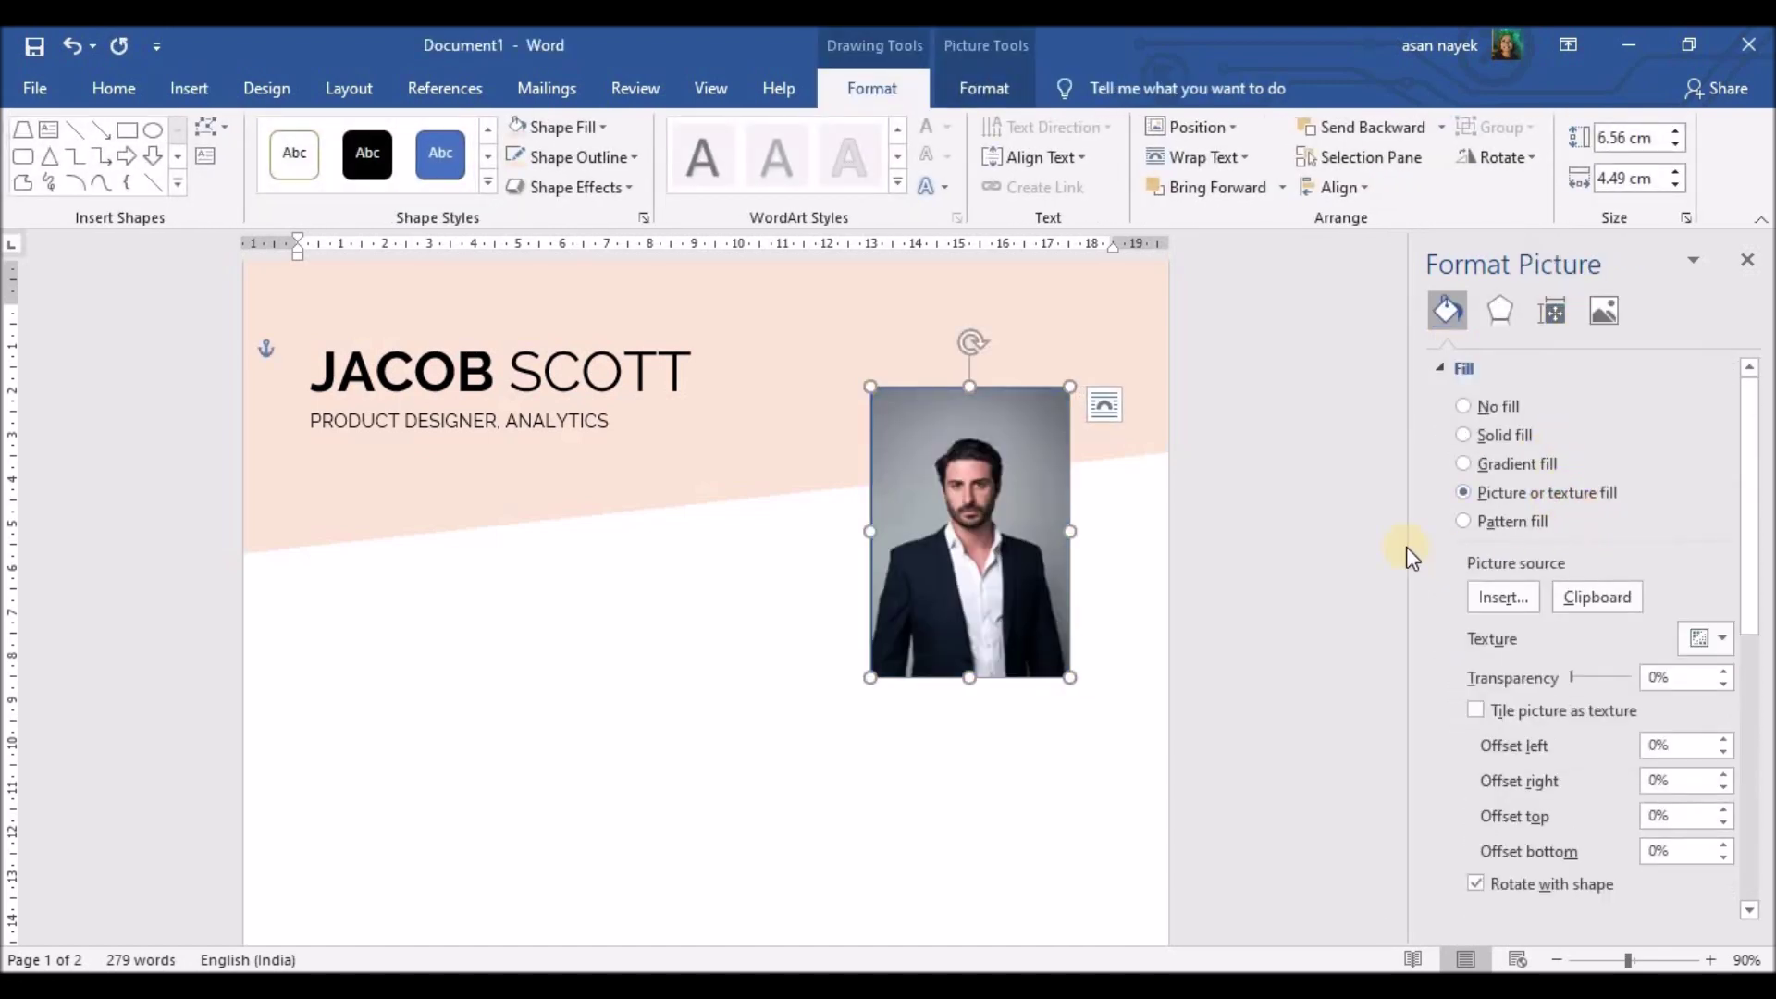
click(1524, 599)
- Crop the photo to an oval and trim it into a circle
click(1604, 311)
click(1457, 436)
click(984, 88)
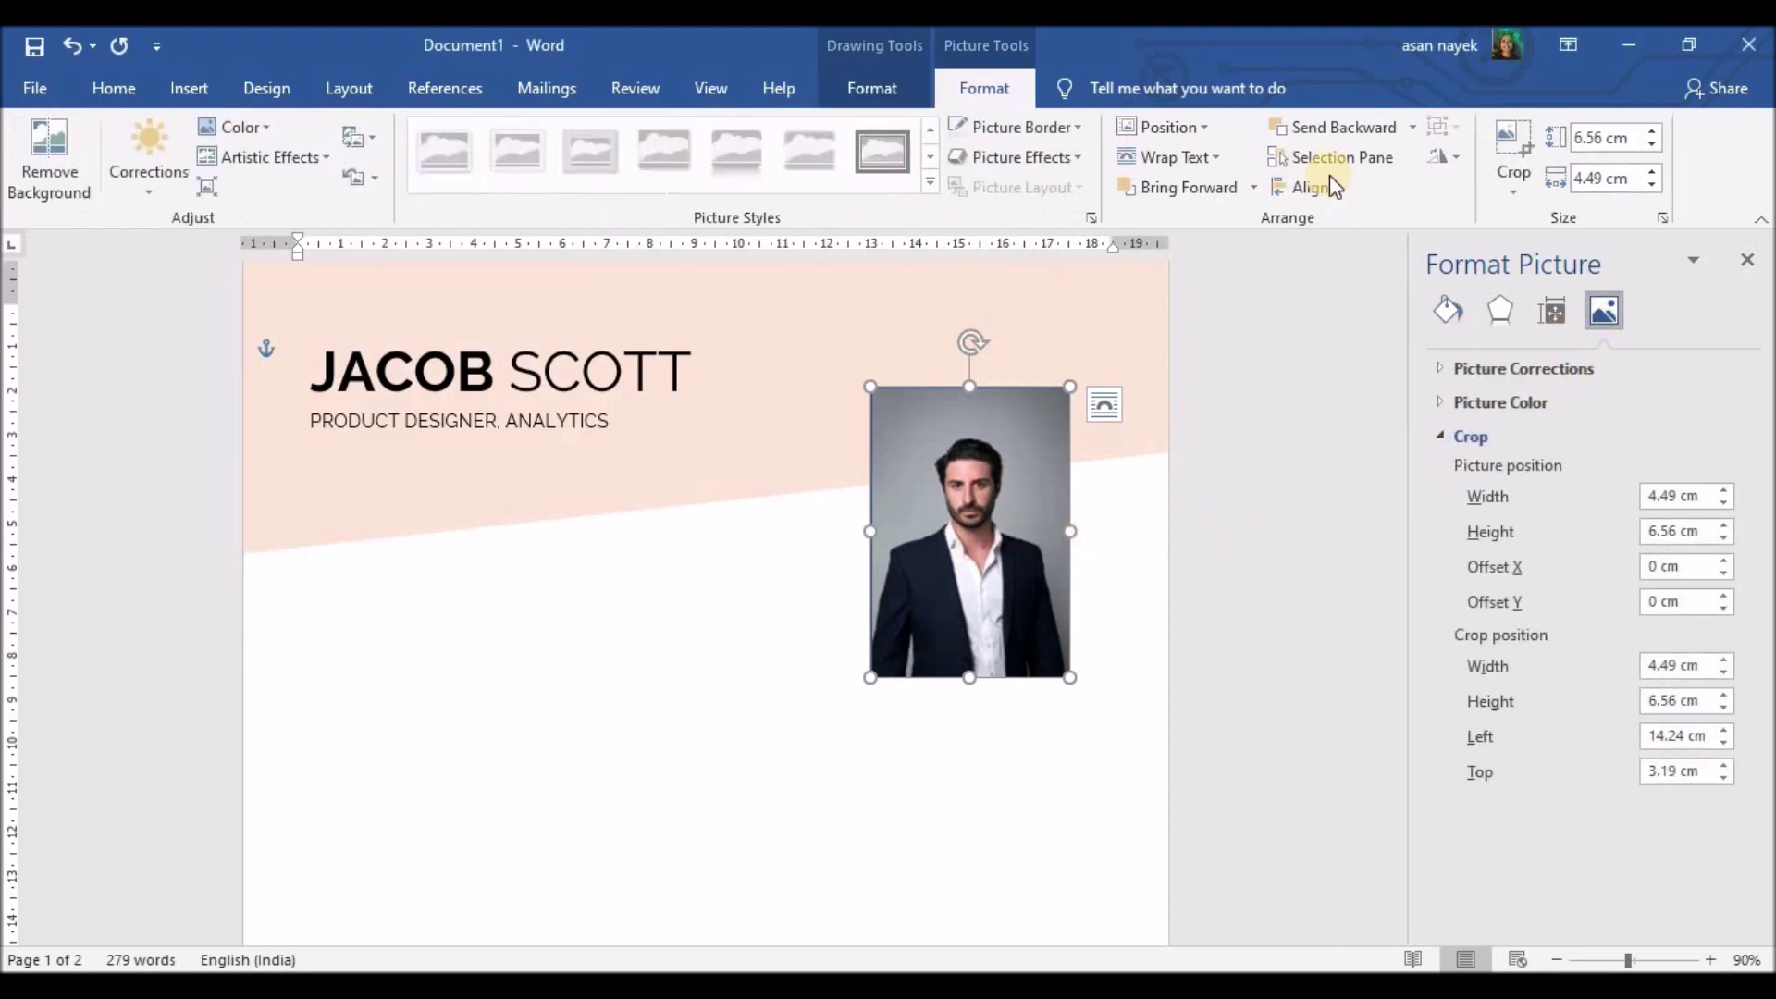
click(1515, 152)
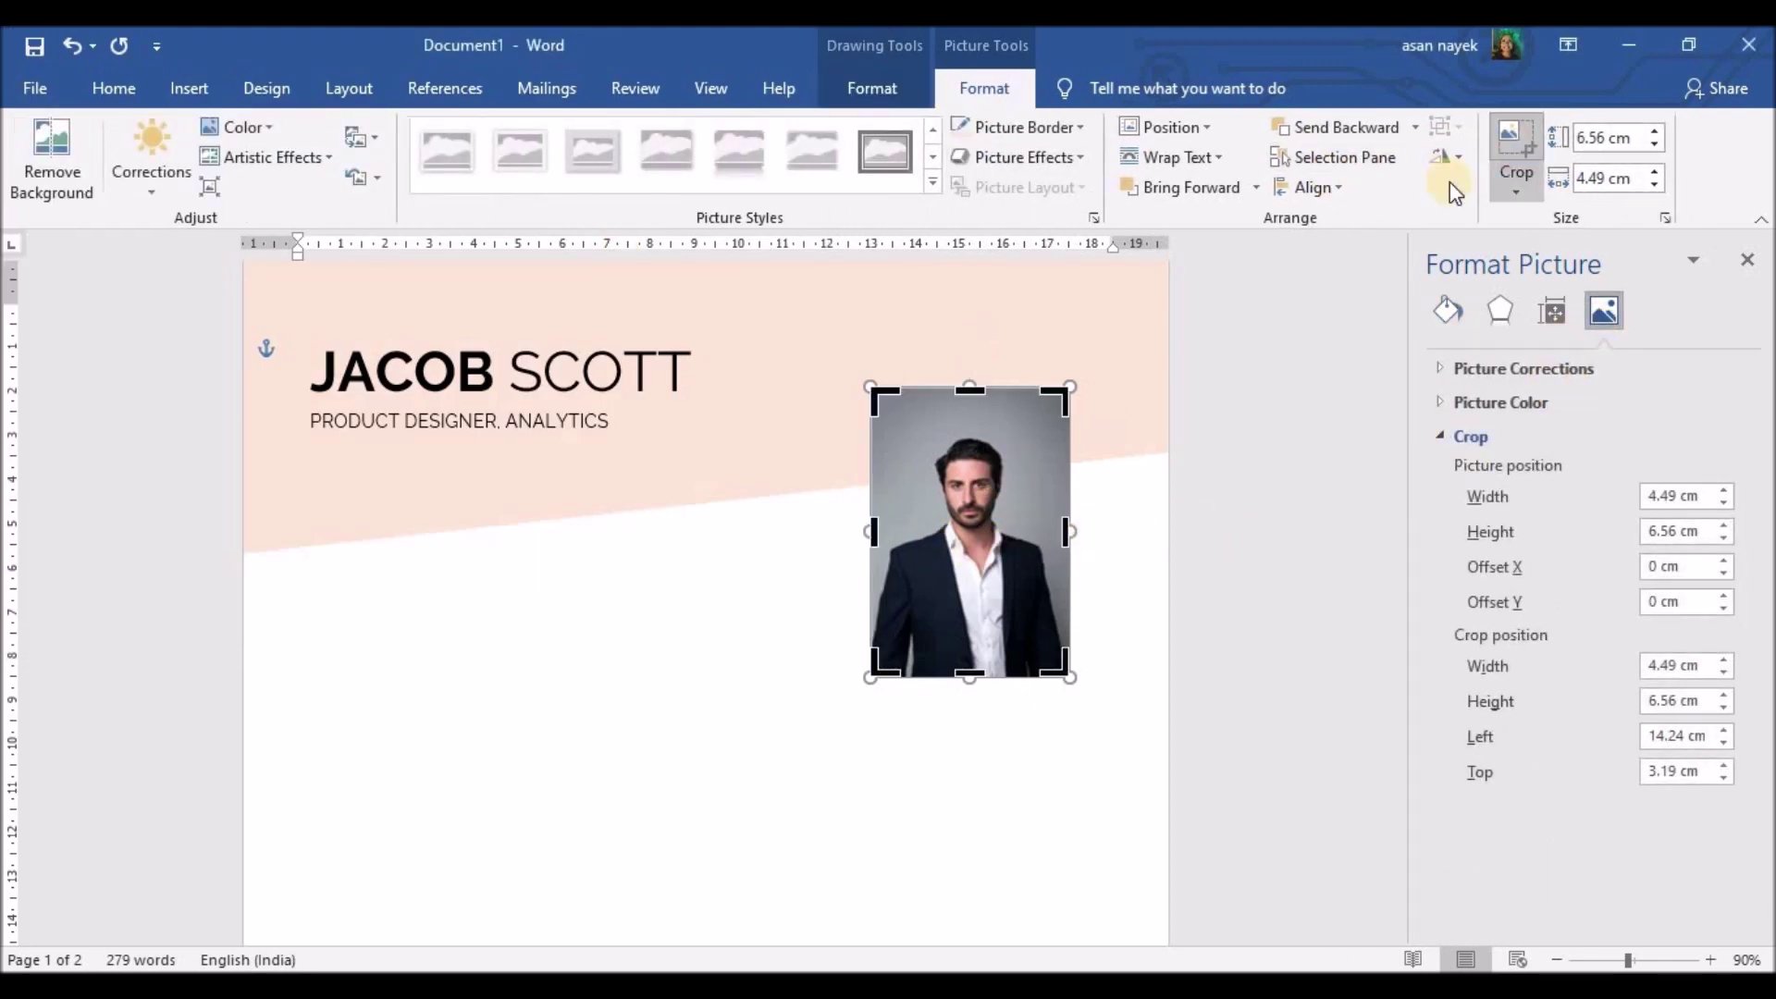
click(1515, 192)
click(1168, 336)
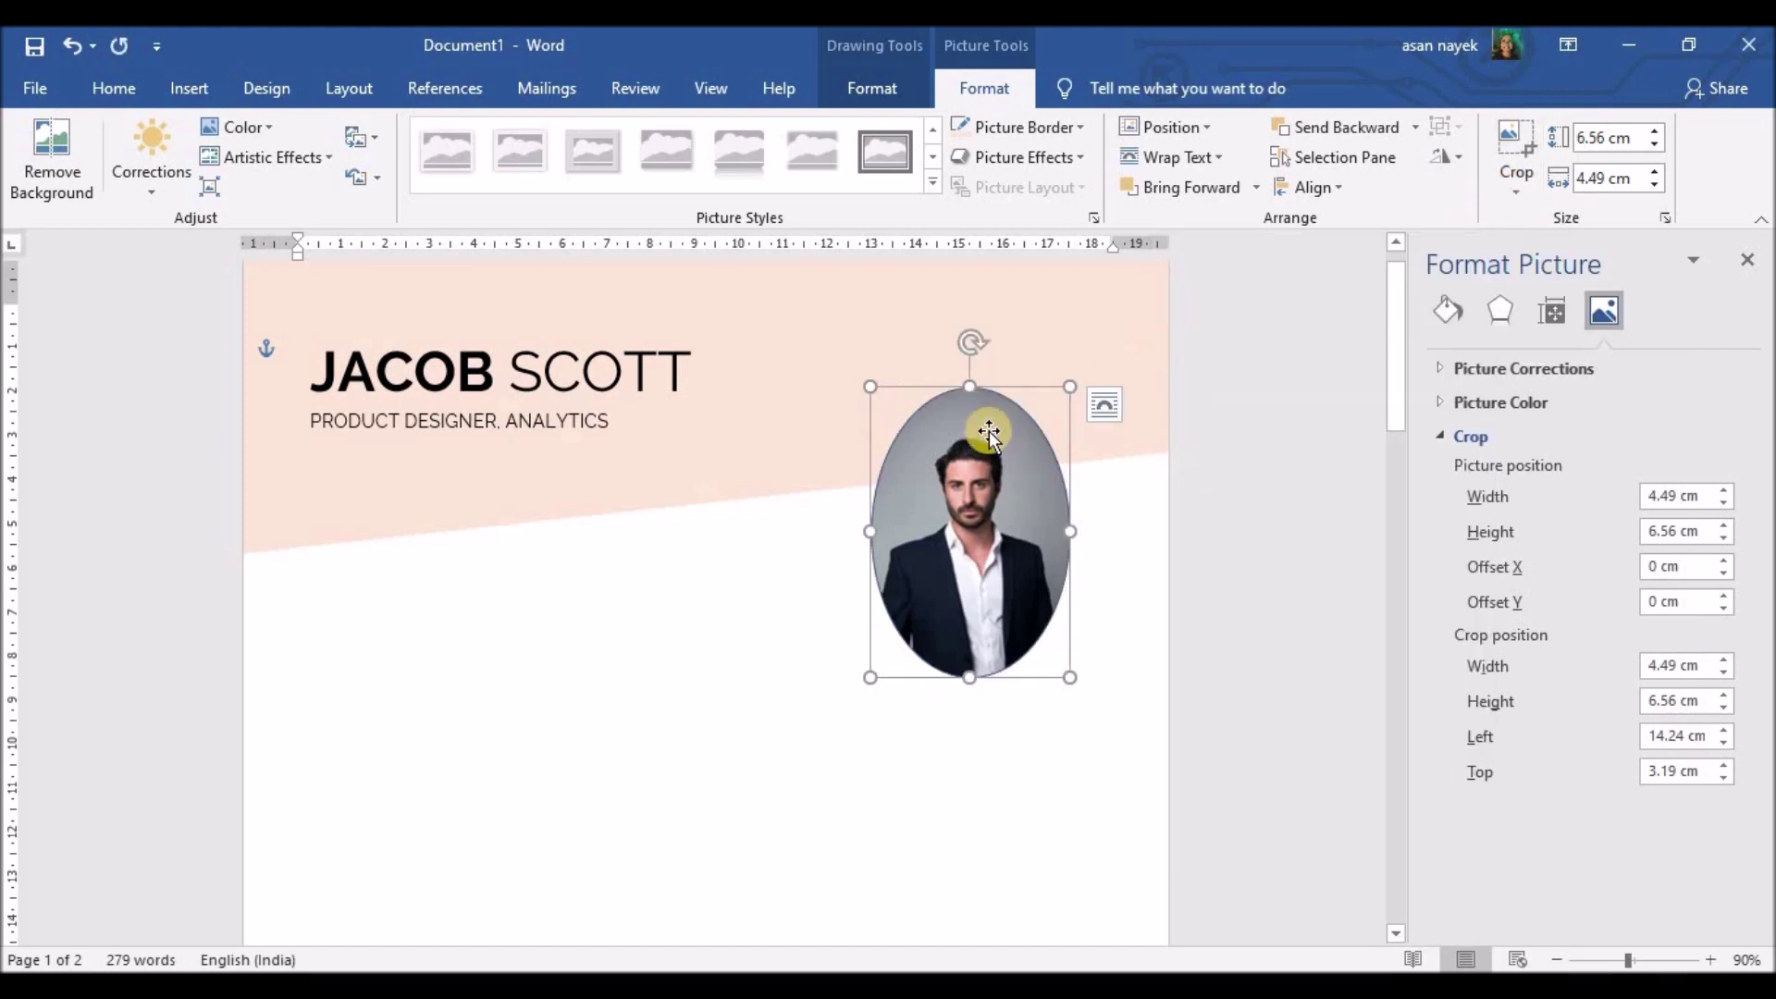
click(1514, 148)
drag(969, 387, 970, 430)
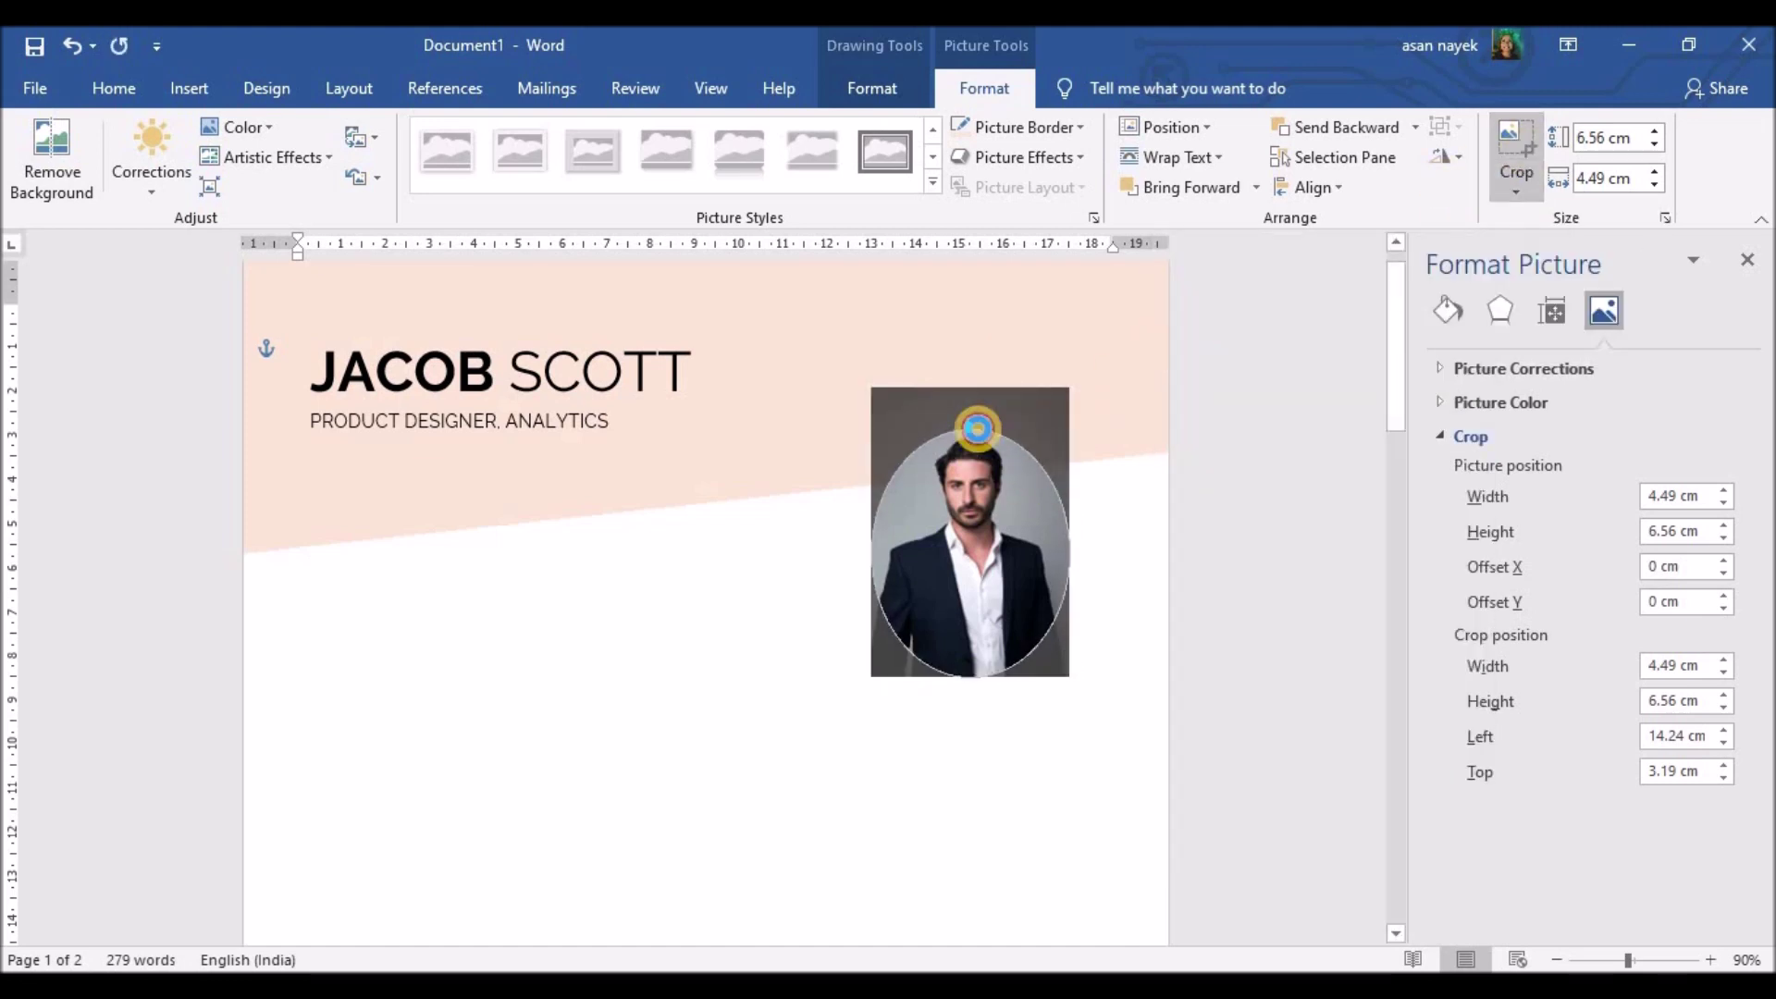
drag(967, 659, 969, 632)
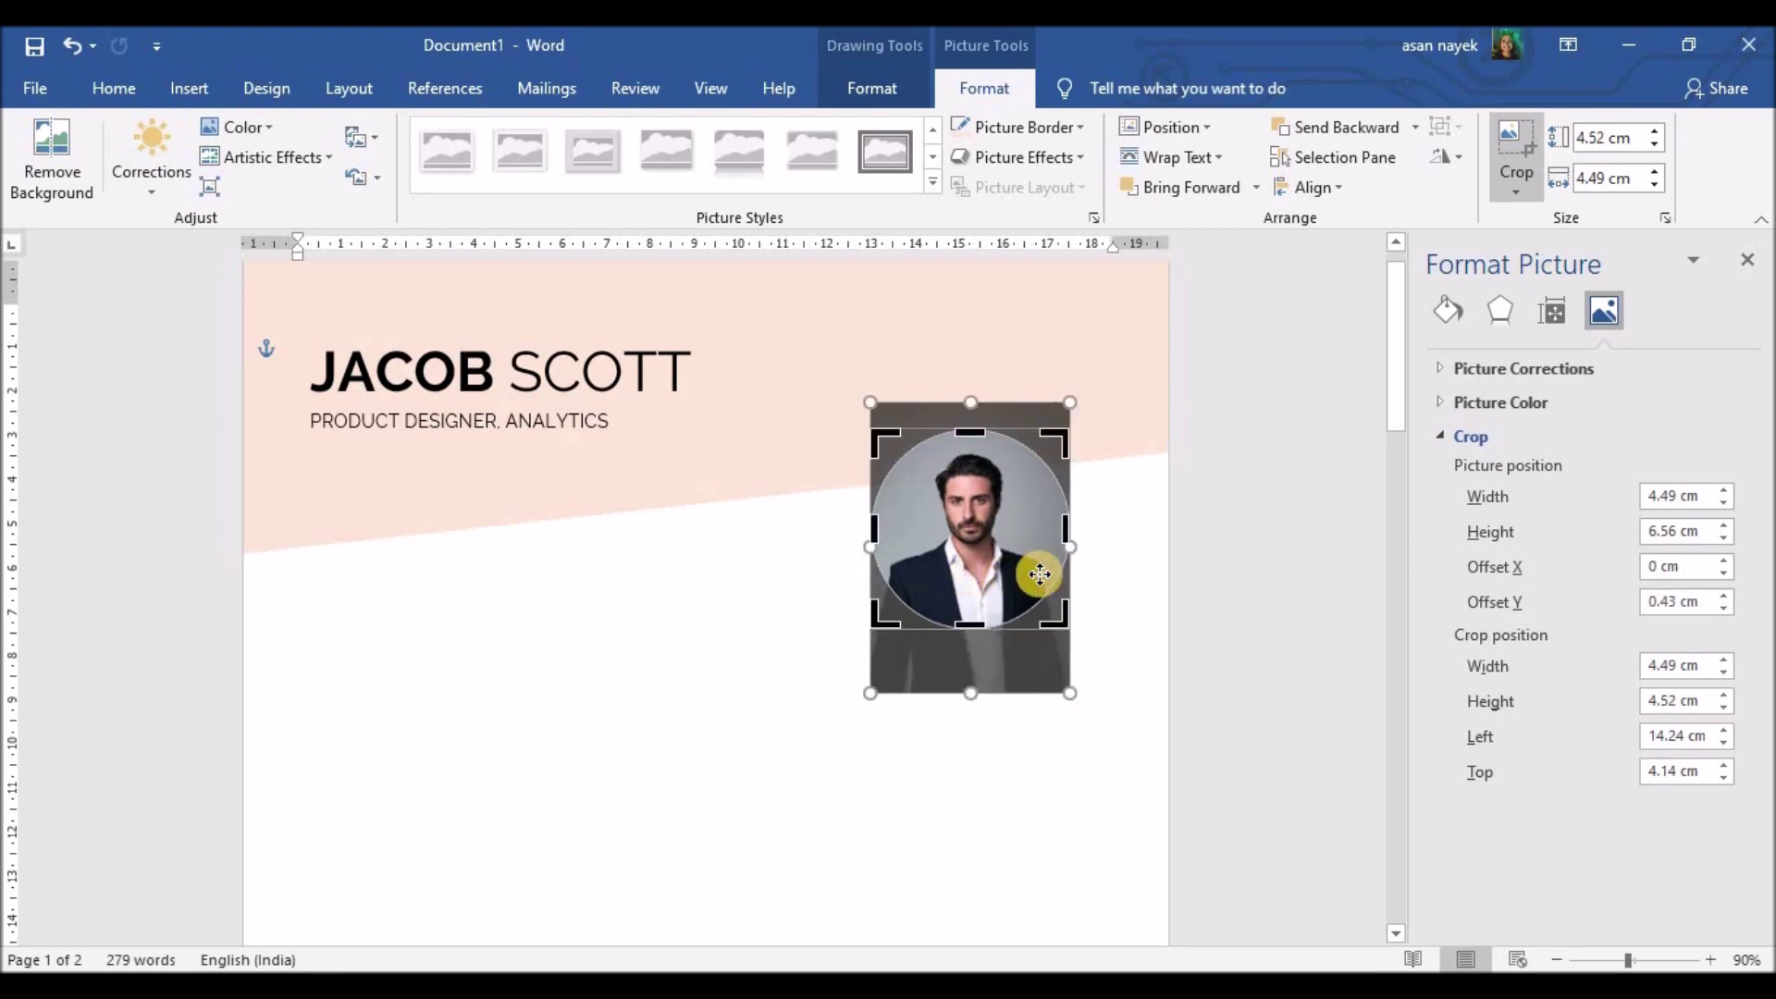
click(1112, 568)
- Move the round photo up and right, shrink it to about 3.9 cm, and remove its outline
drag(986, 553, 1003, 504)
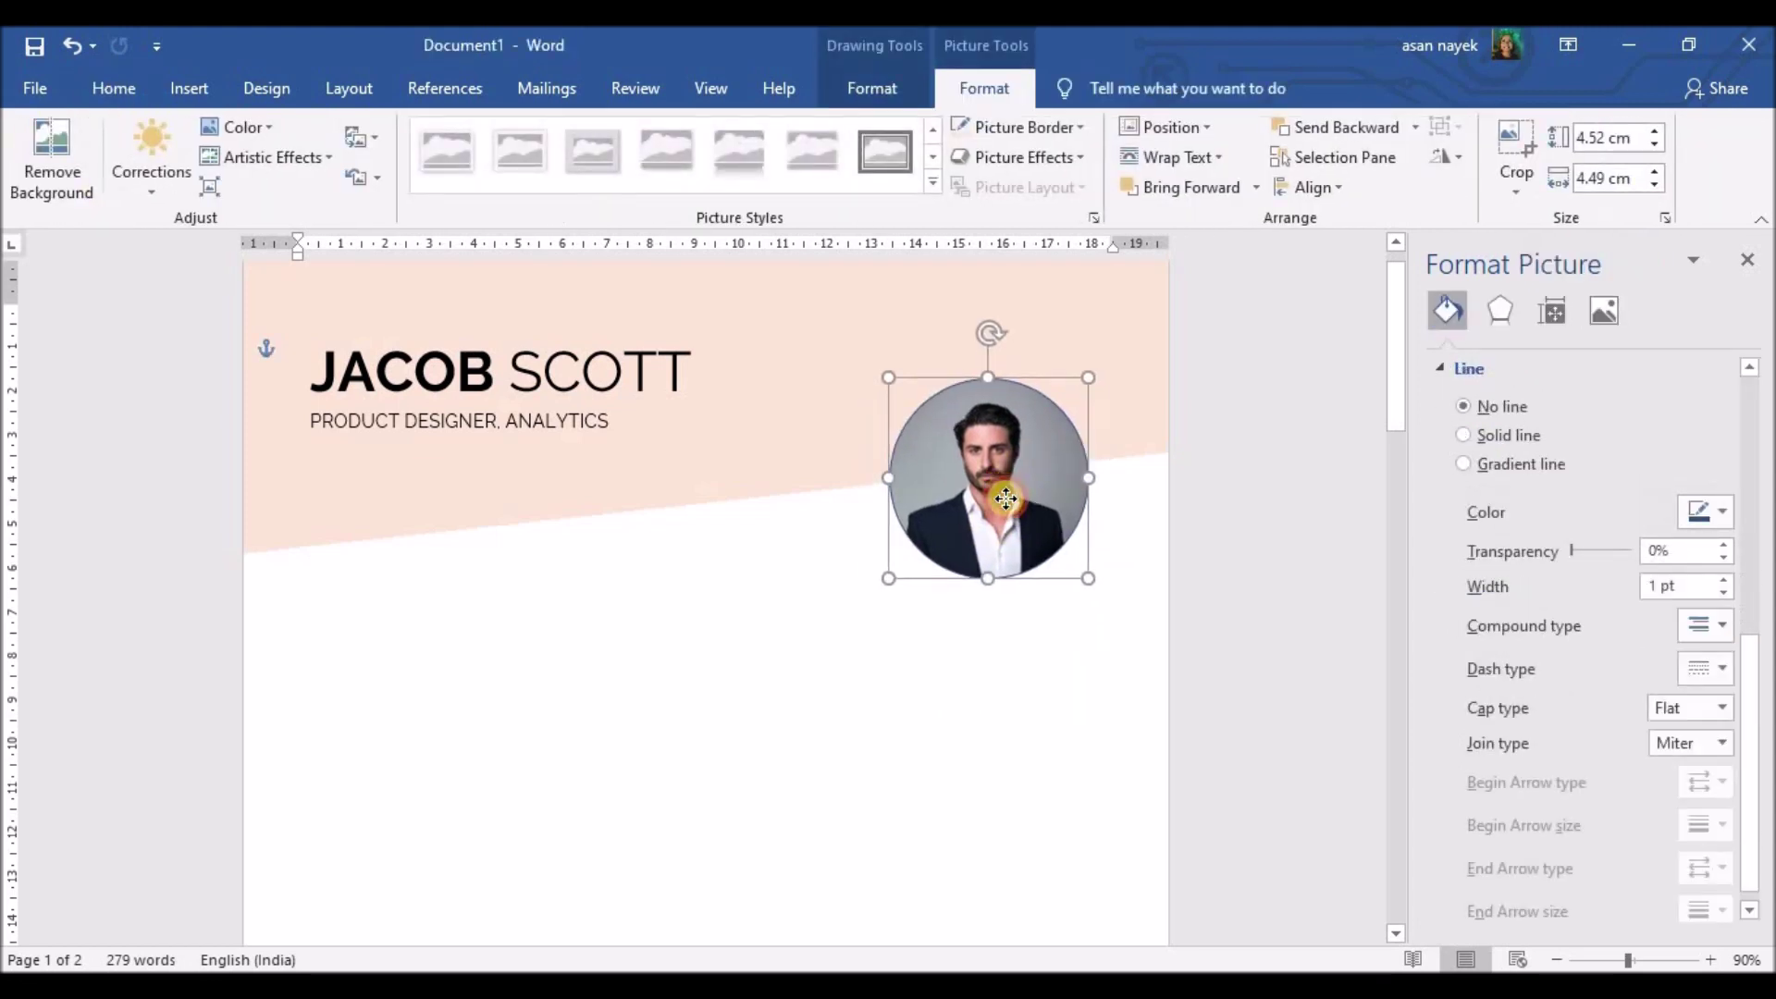
drag(1089, 579, 1072, 561)
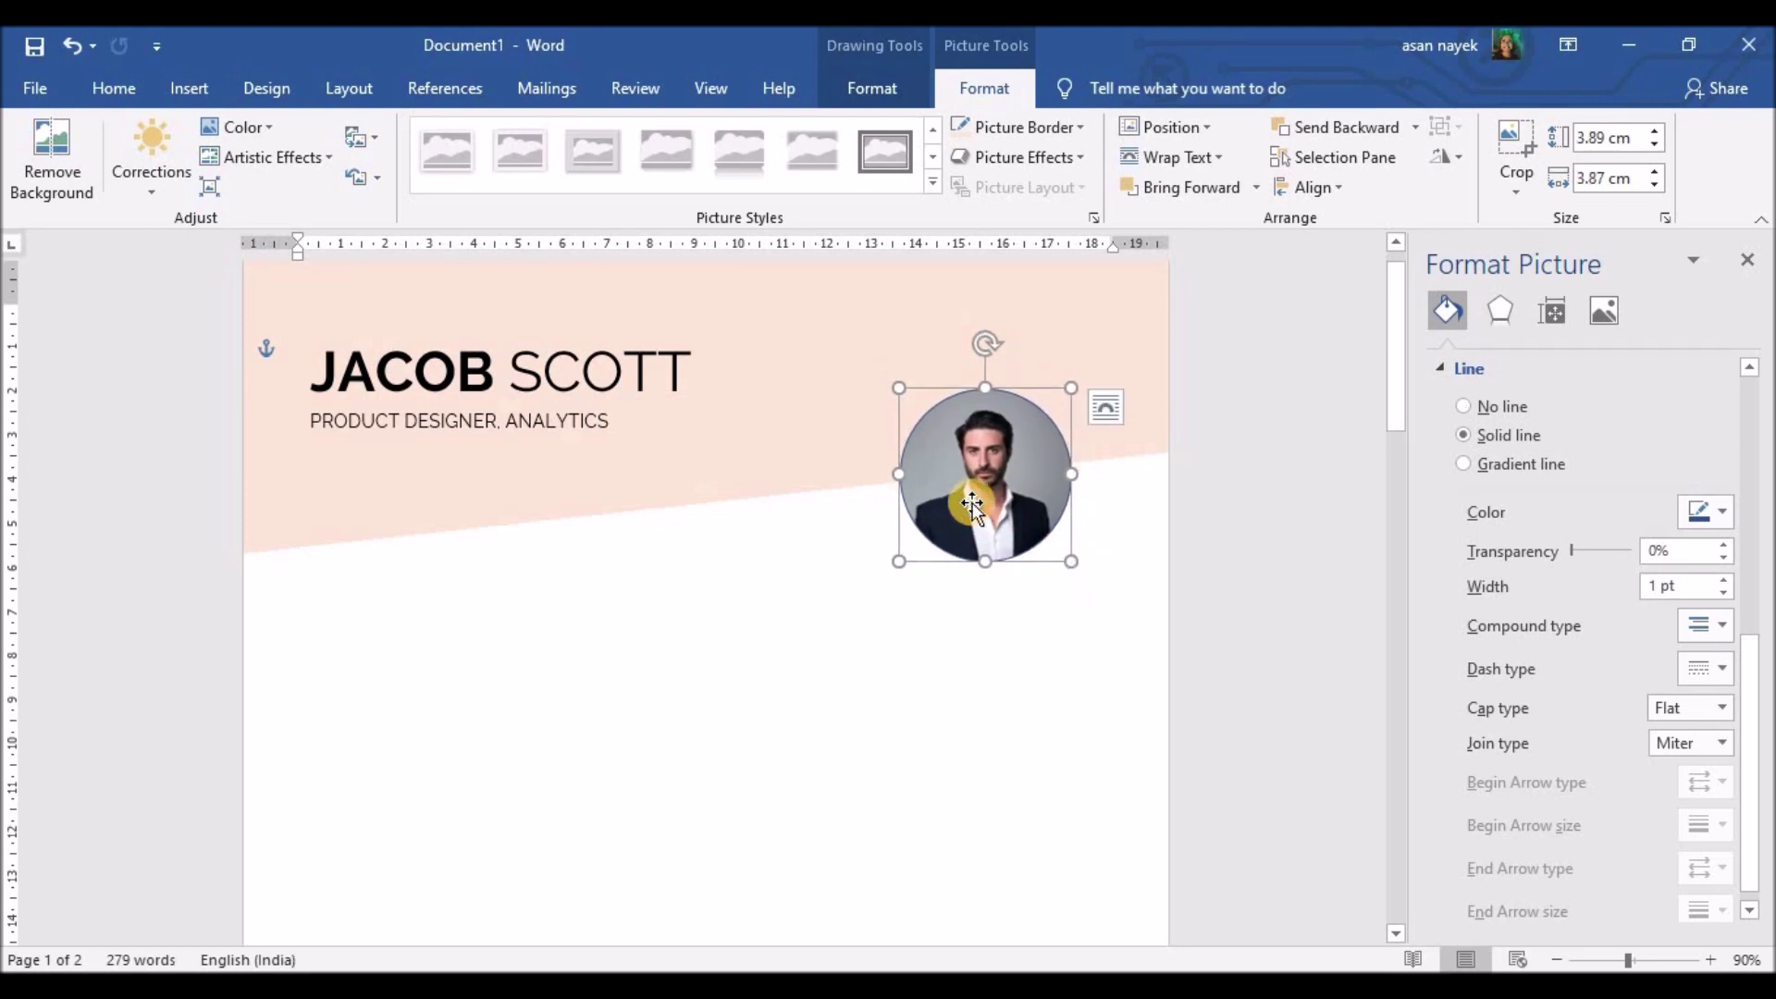
click(1478, 407)
click(1274, 556)
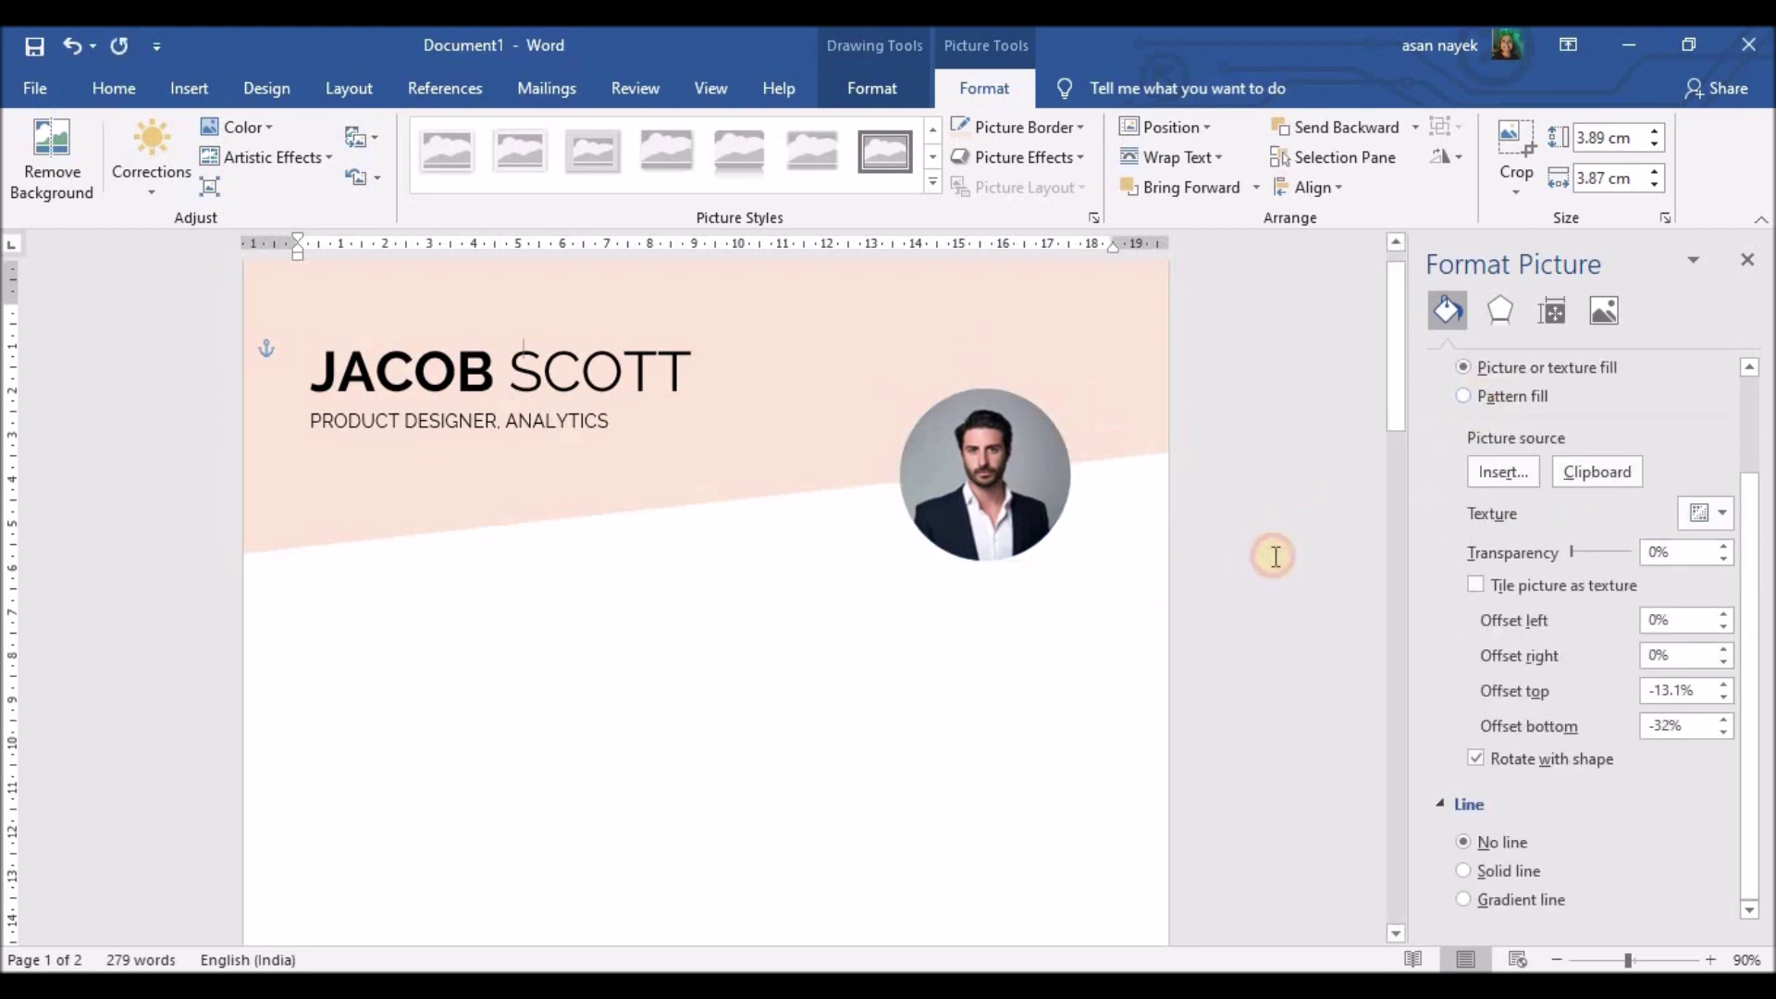
- Give the photo a solid outline 2.25 pt wide
click(1467, 469)
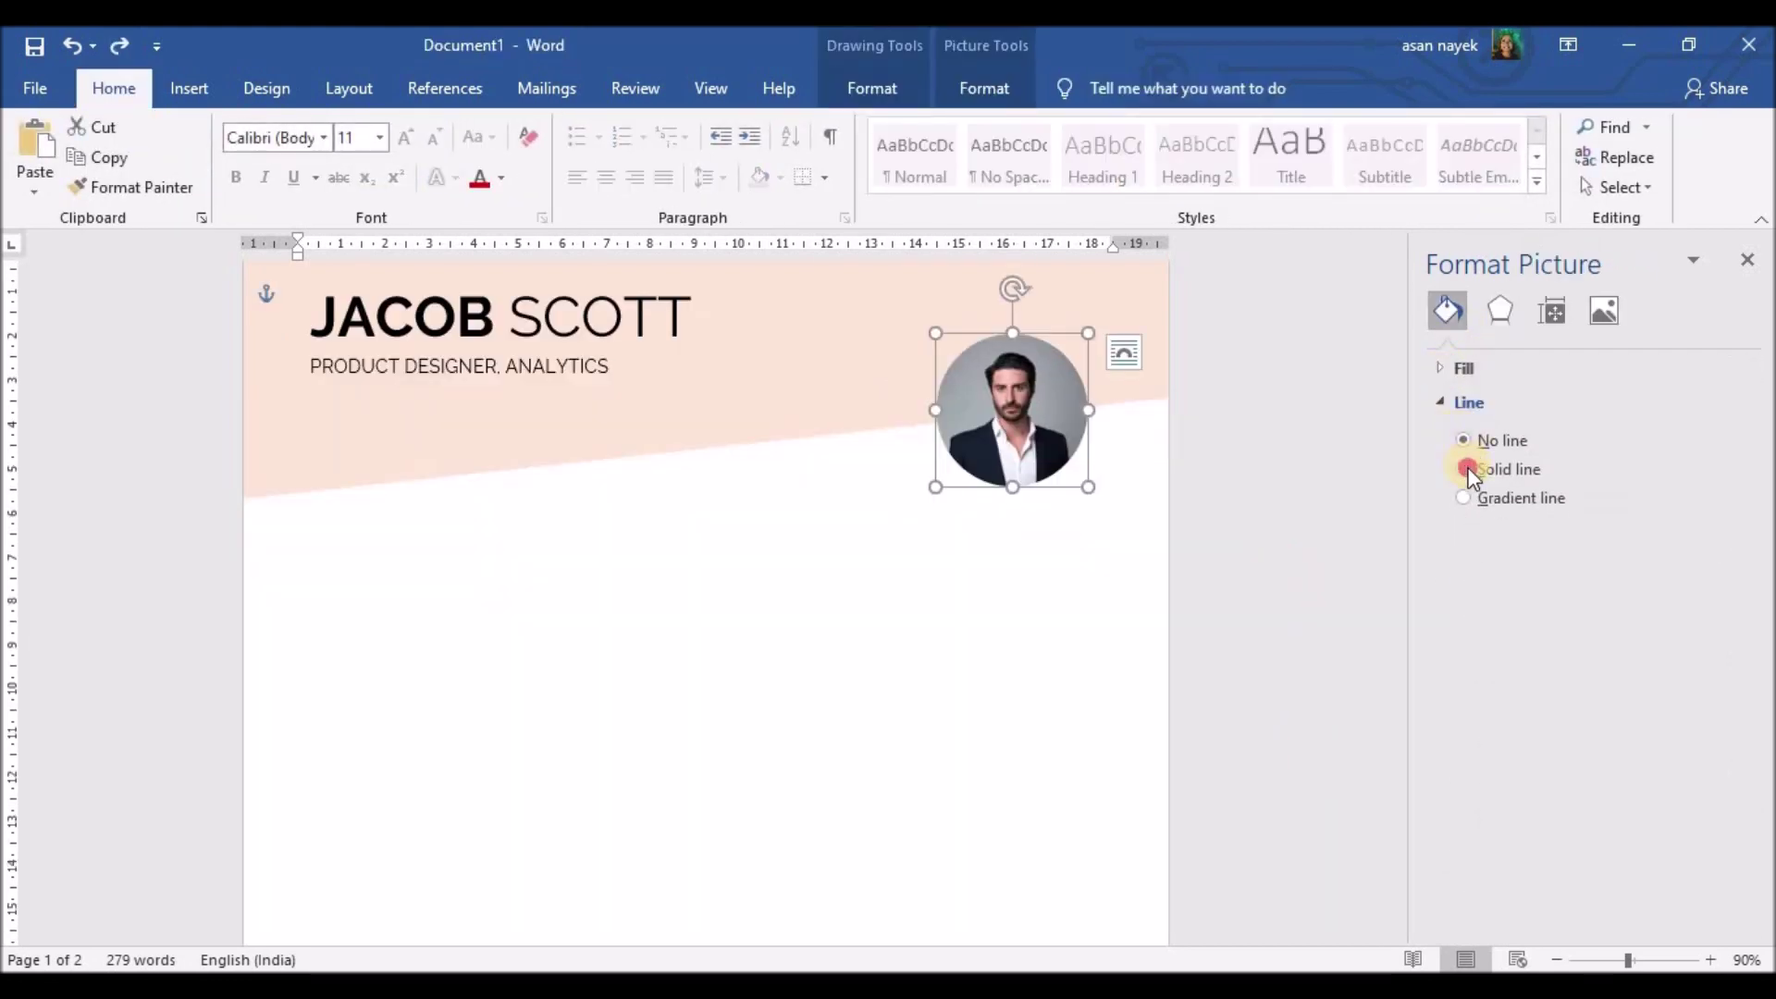
click(1722, 546)
click(1574, 608)
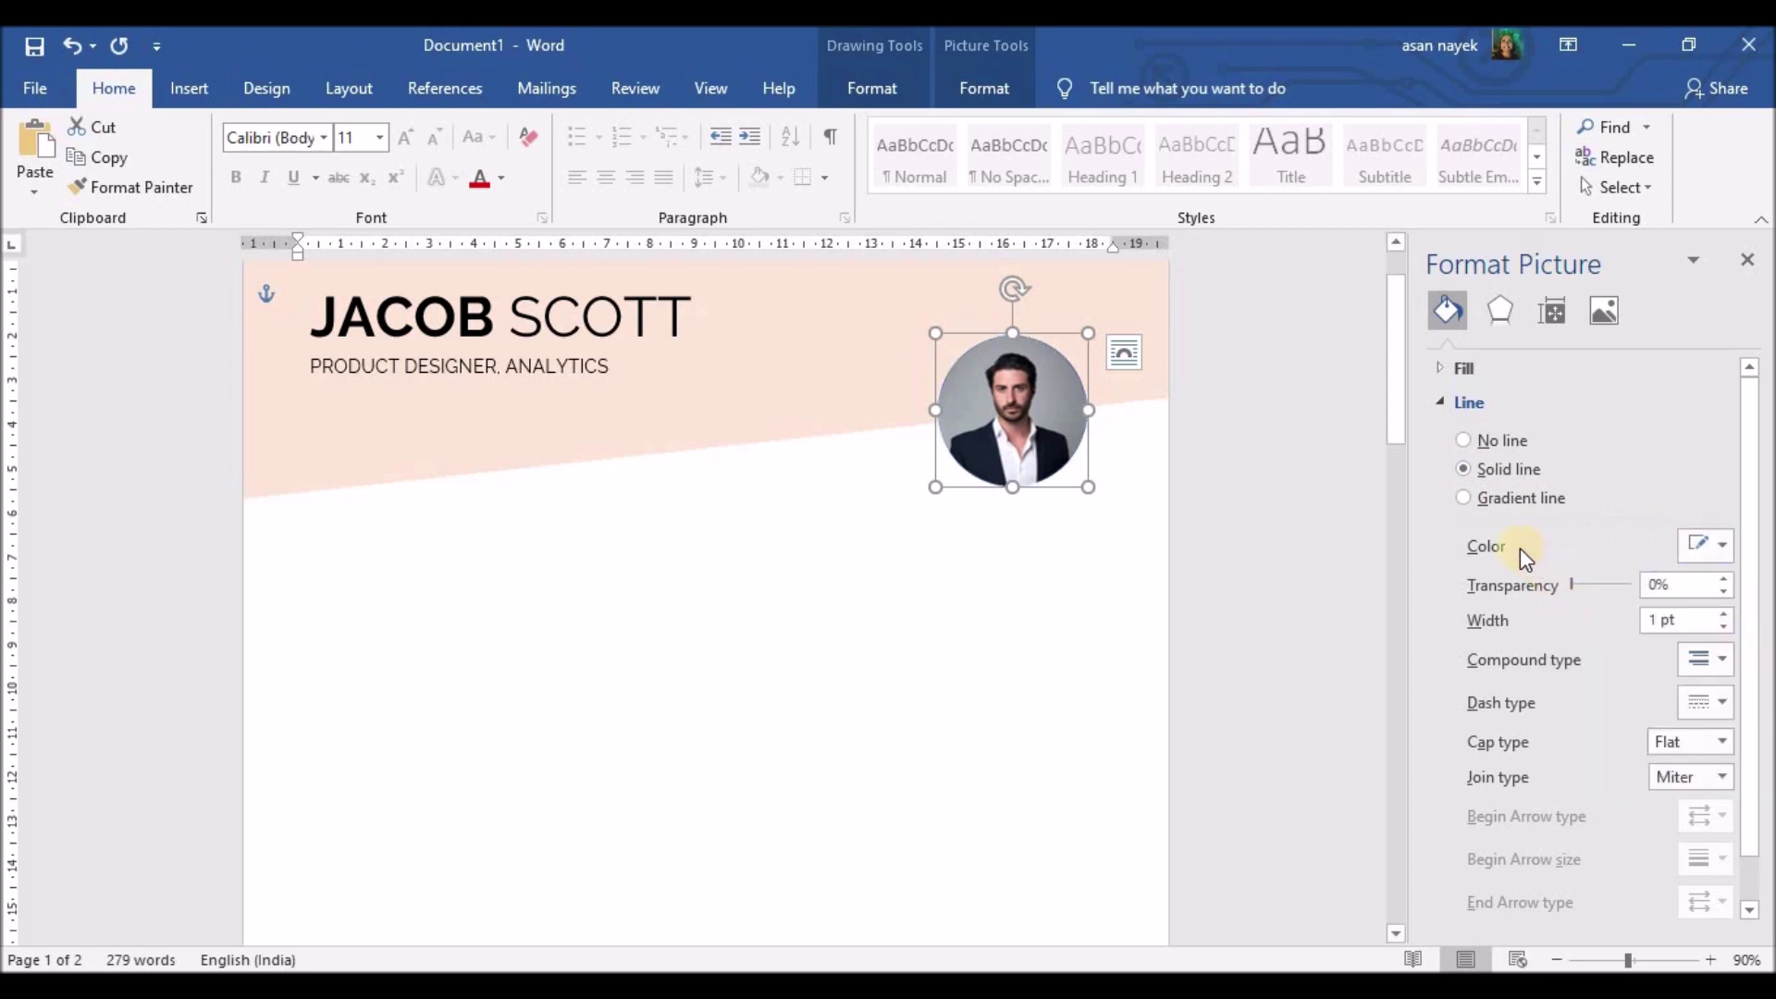
click(1723, 614)
click(1723, 614)
click(1723, 613)
click(1723, 613)
click(1248, 588)
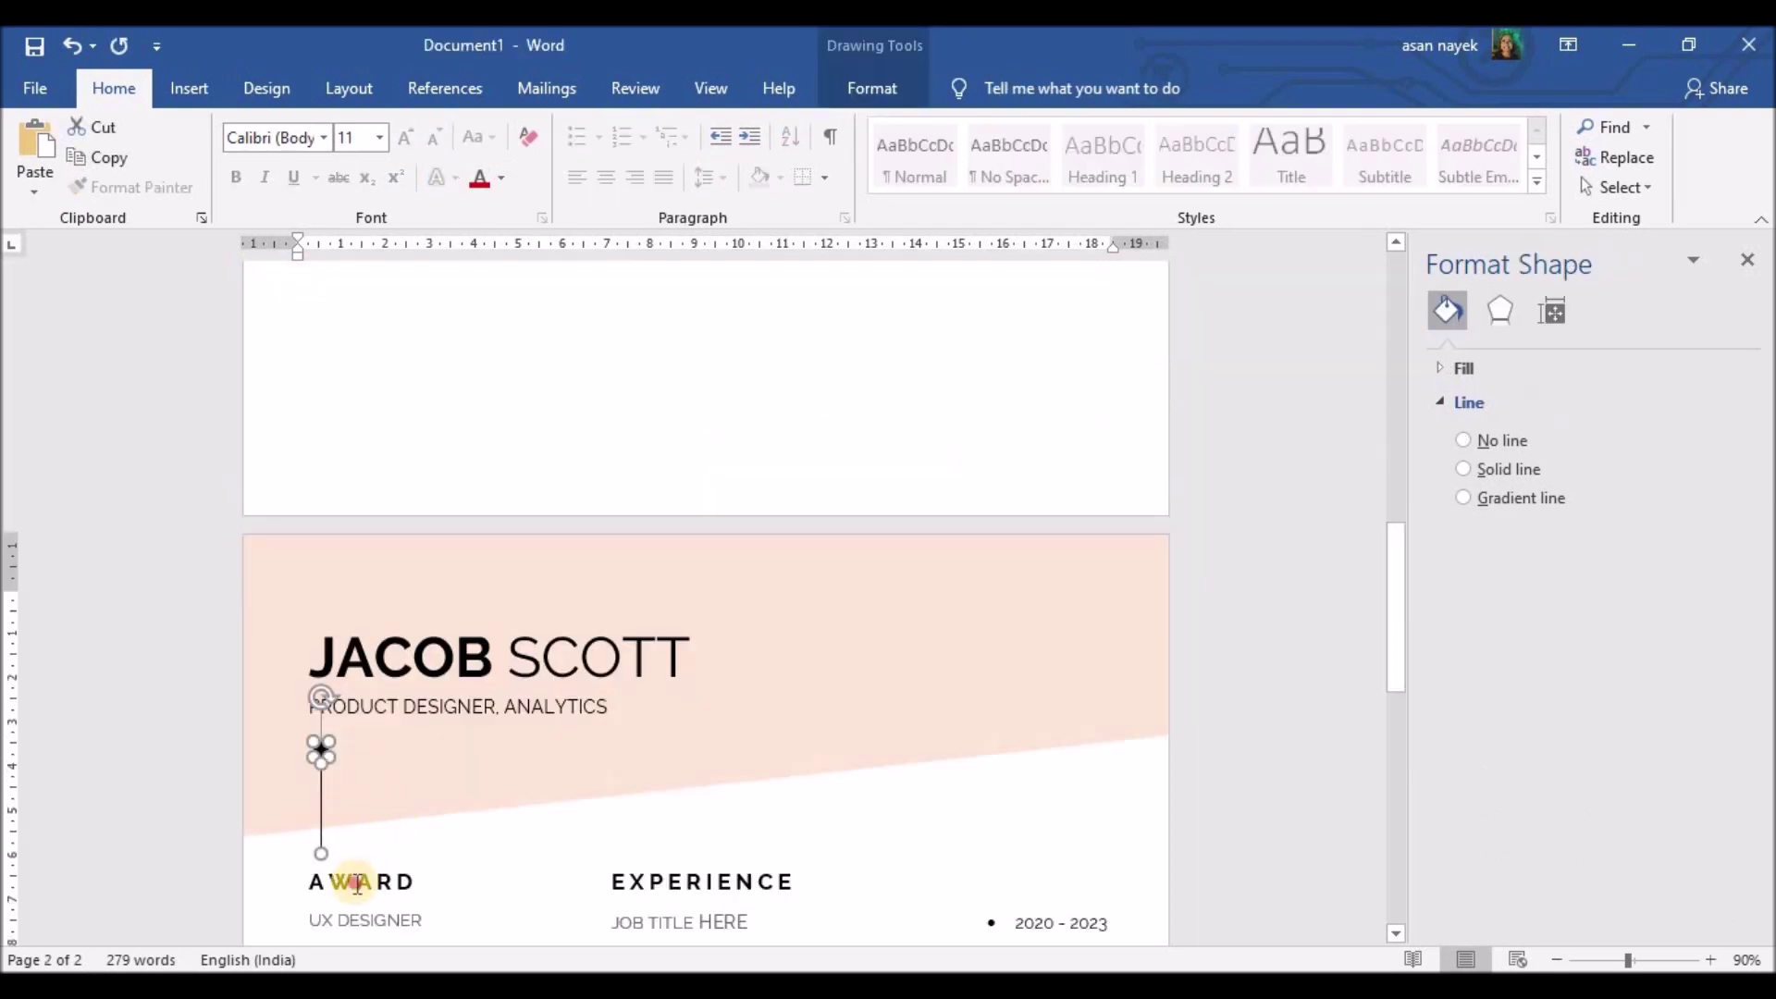
- Paste a copy of the AWARD box and line onto page 1 below the header
click(357, 883)
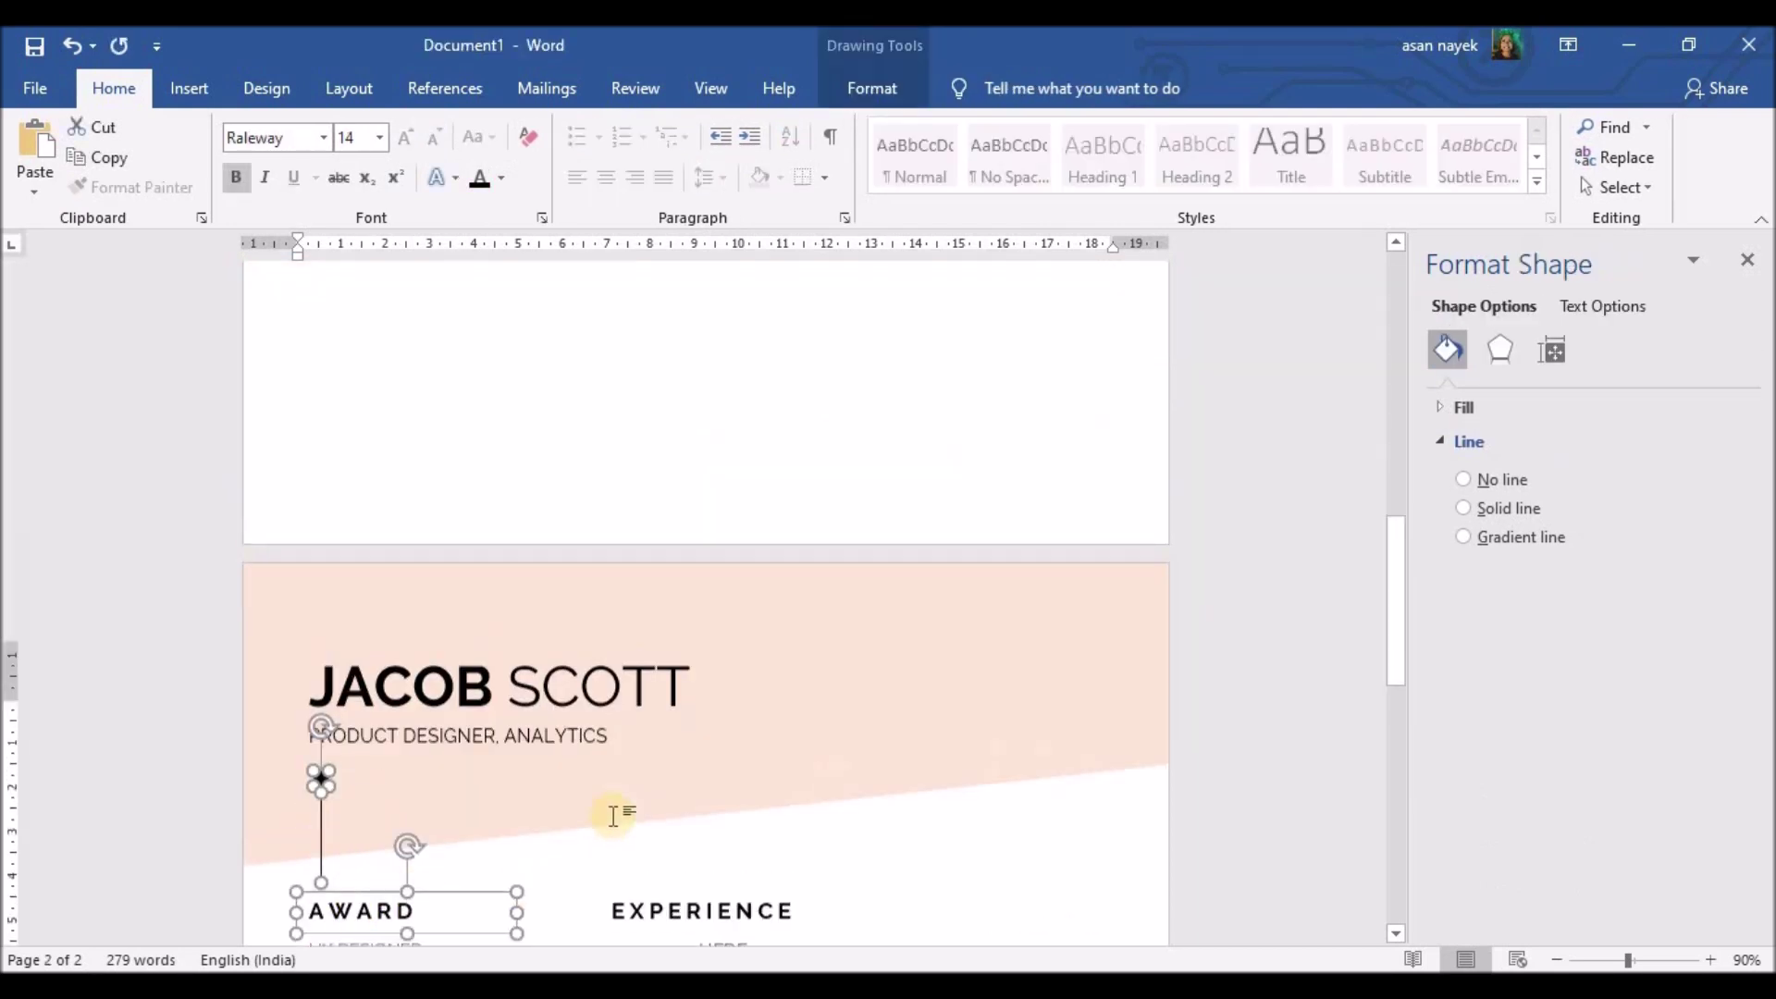
scroll(607, 820, down, 3)
click(602, 792)
key(ctrl+v)
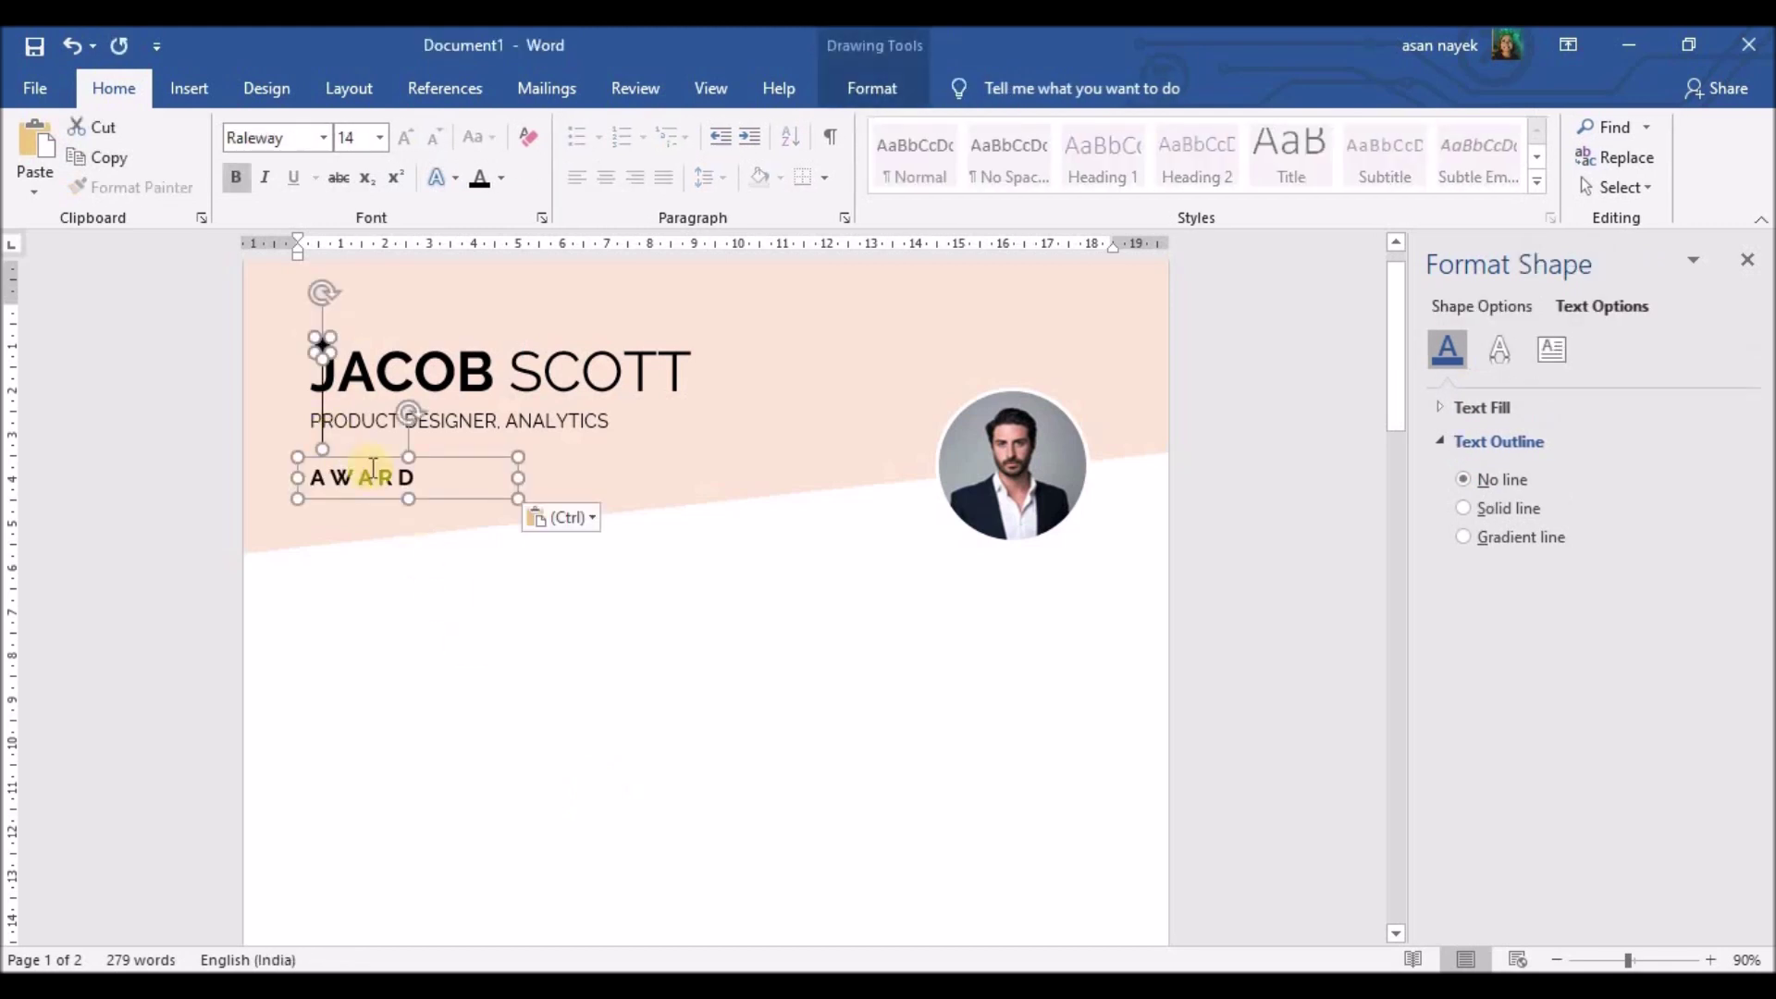
key(Down)
key(Down)
key(Down)
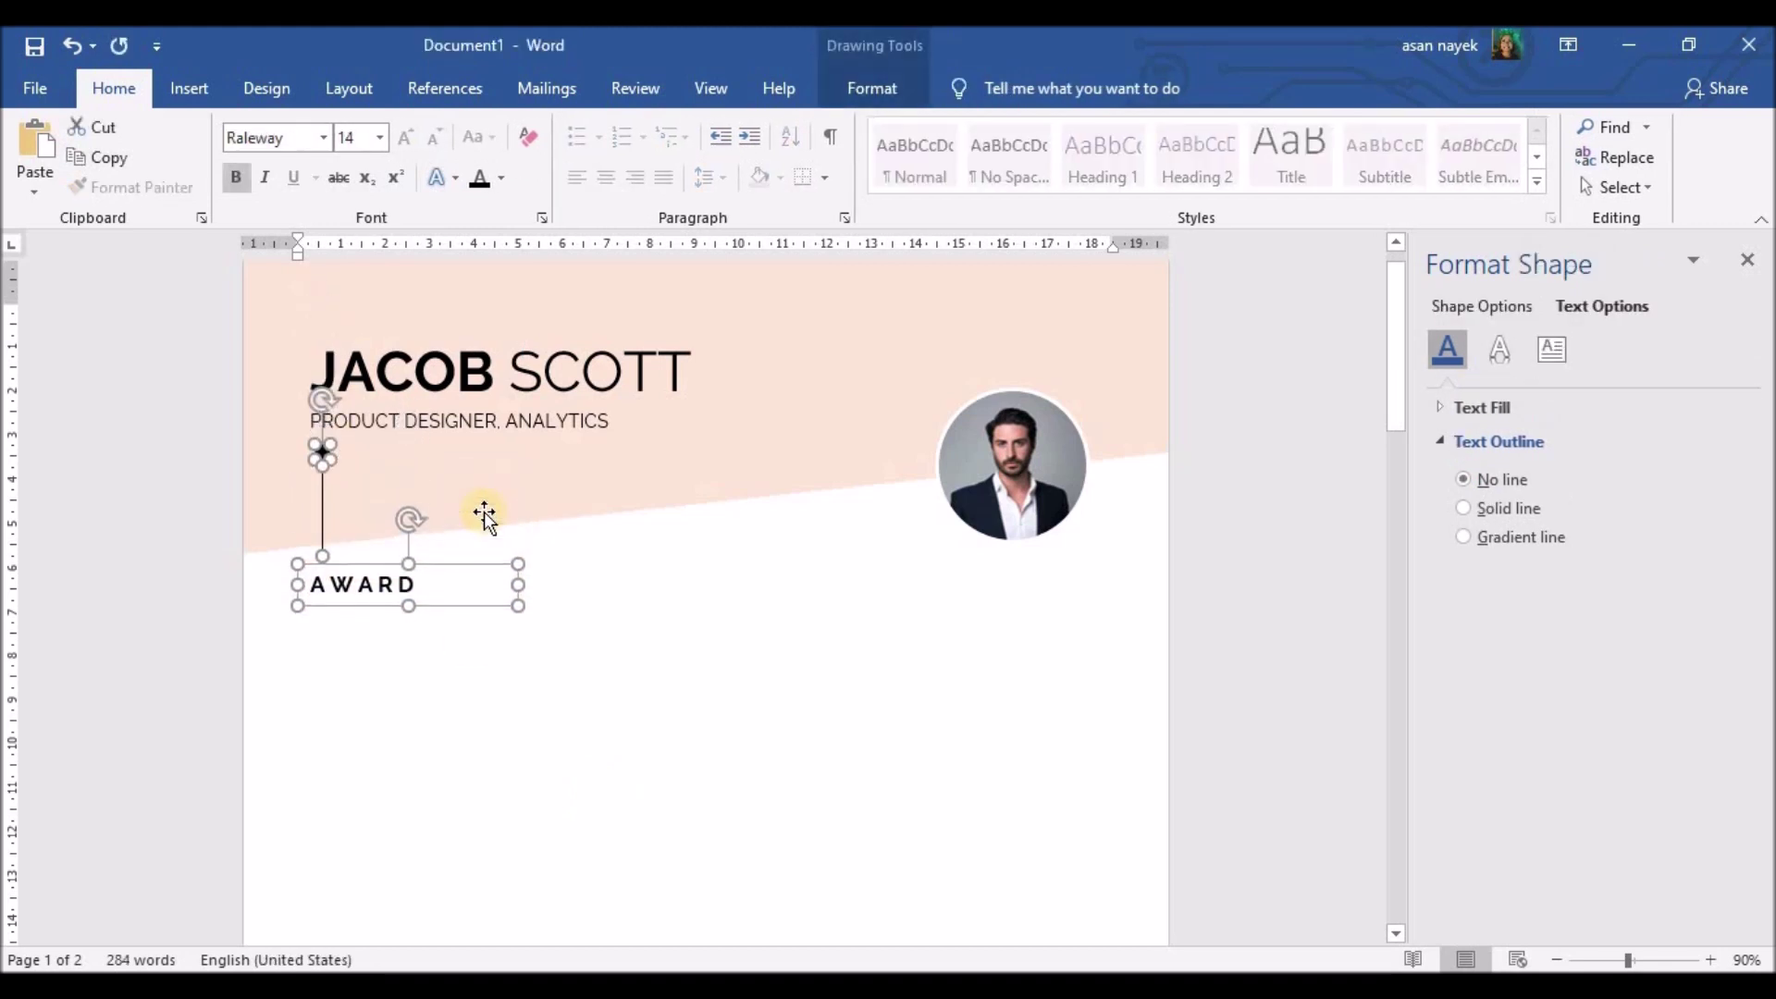
scroll(718, 829, down, 3)
scroll(719, 828, up, 7)
scroll(719, 828, down, 4)
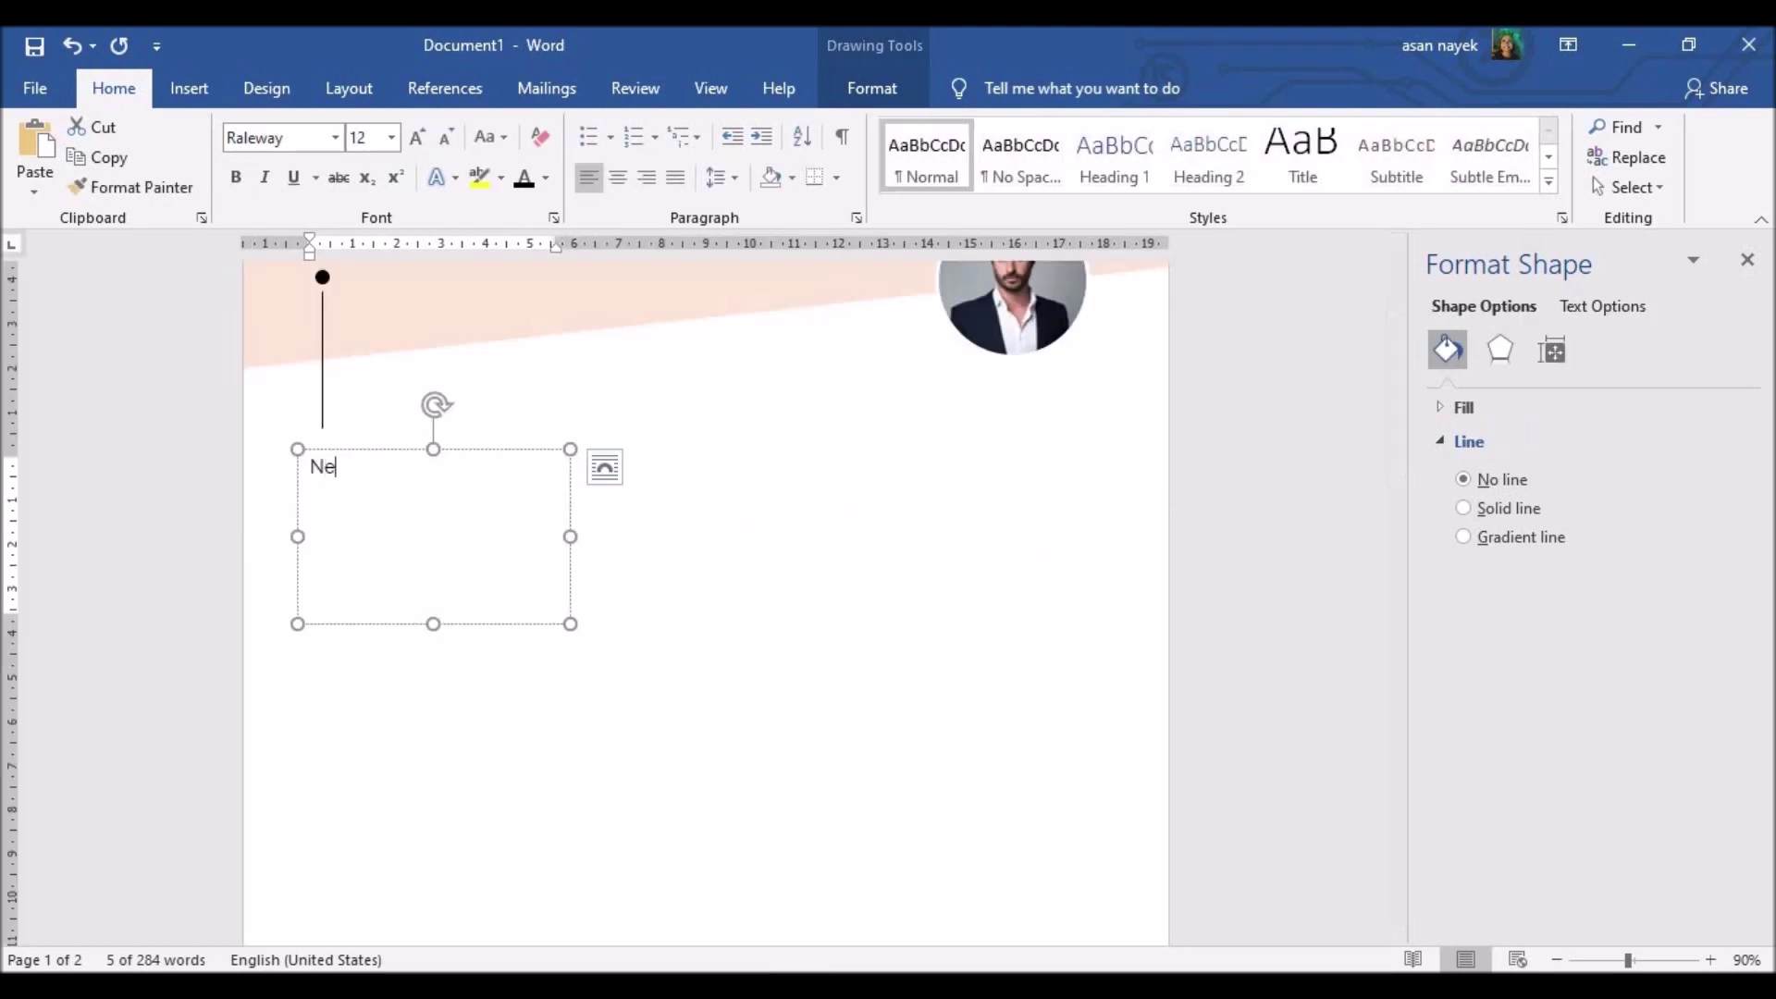
- Retype the pasted box as contact lines: New York, USA, a phone number and an e-mail address
text(w York, USA)
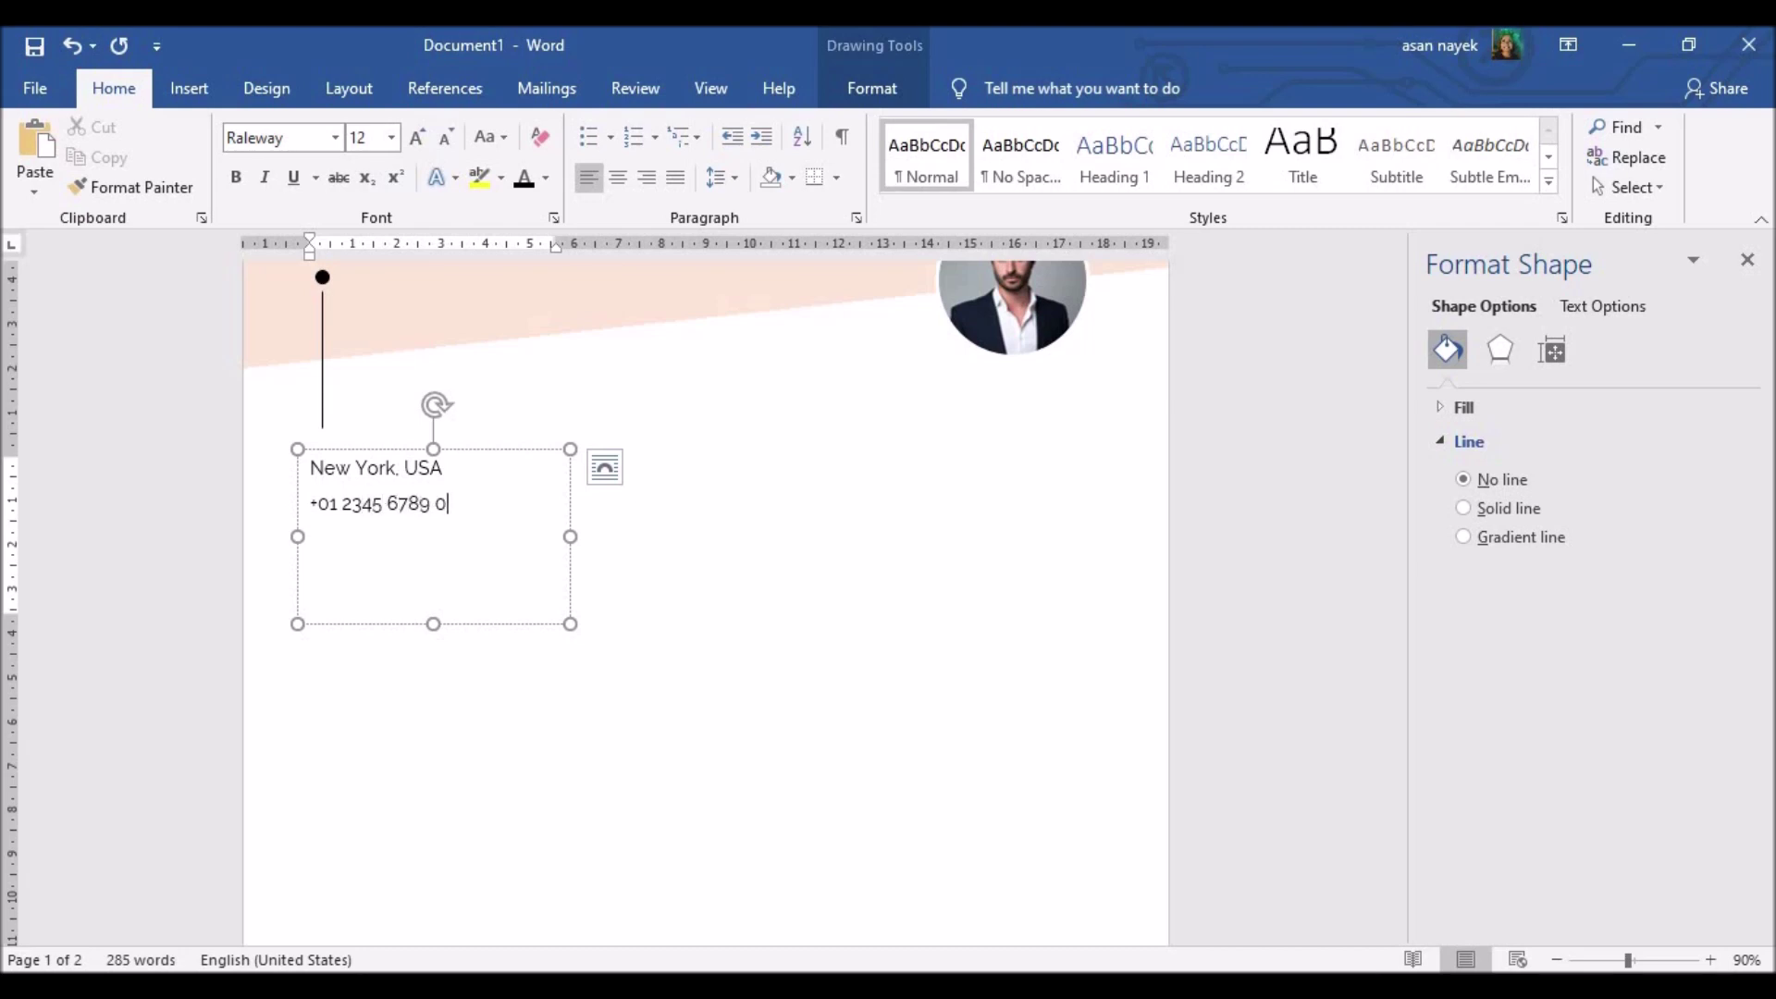
key(Return)
scroll(1153, 718, up, 3)
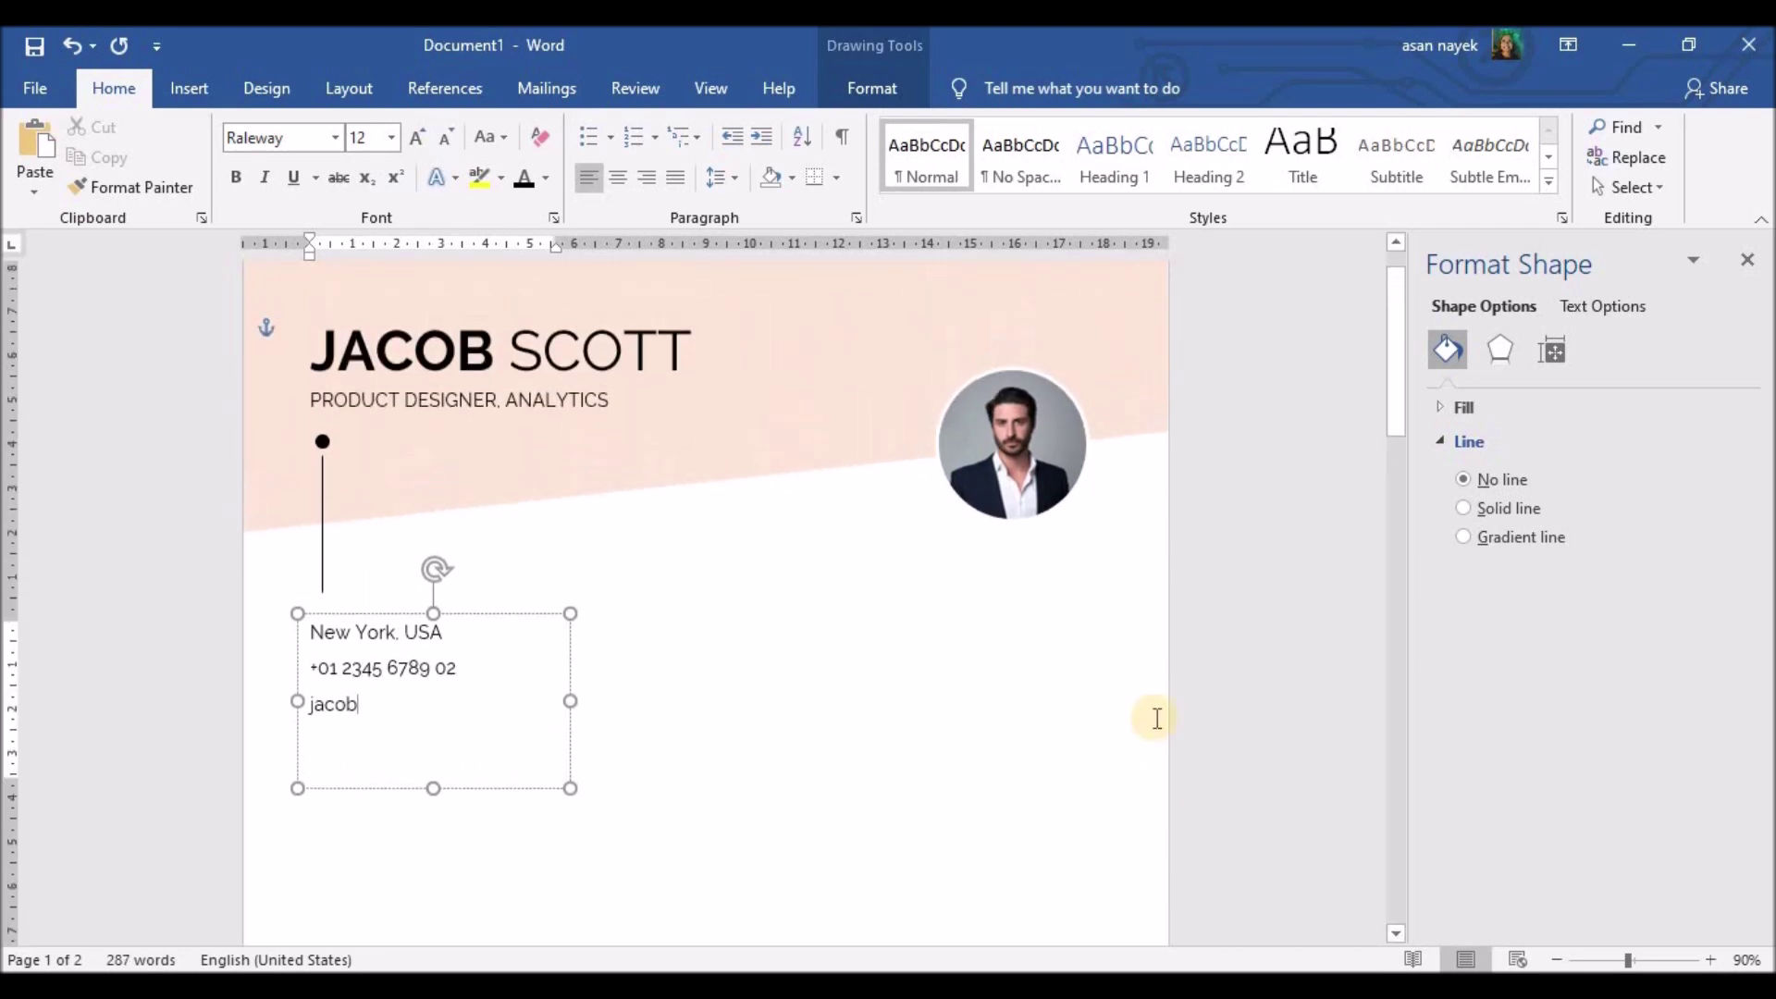
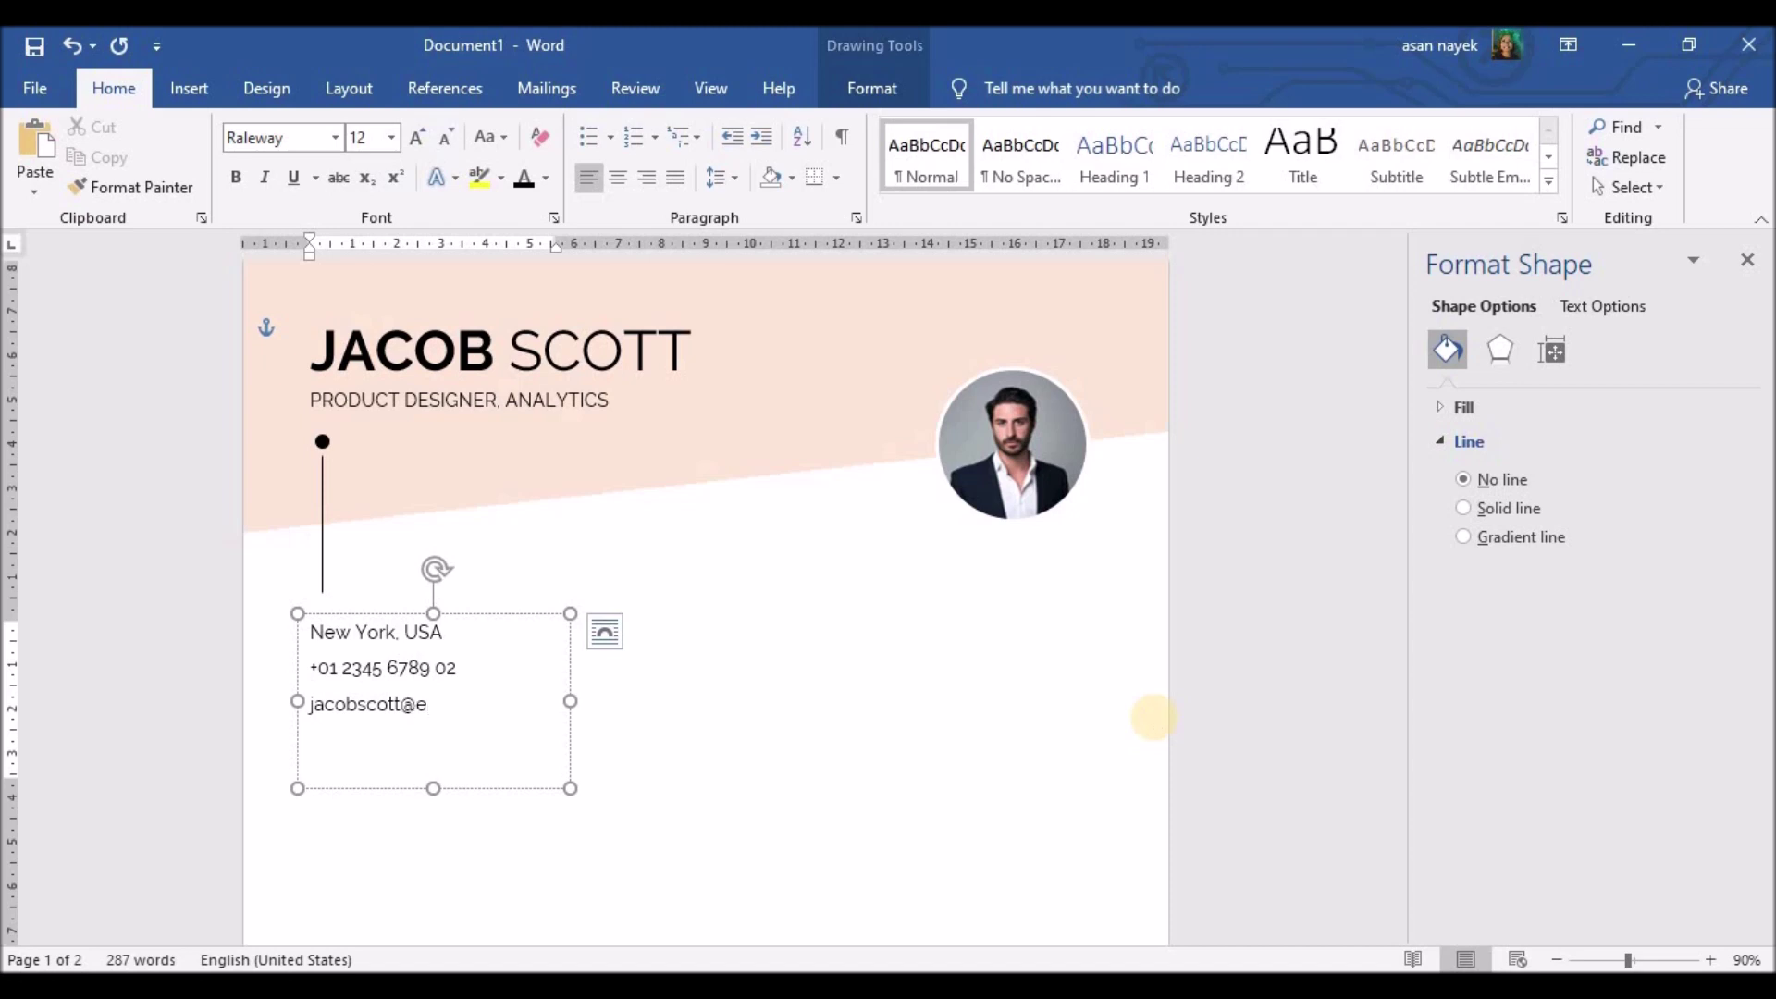
- Shift the contact text box right and narrow and shorten it to fit
drag(354, 617, 418, 616)
drag(622, 701, 584, 701)
drag(467, 788, 477, 730)
click(707, 662)
- Insert the small phone icon picture from the computer
click(189, 88)
click(190, 88)
click(263, 180)
click(287, 254)
double_click(312, 255)
click(1319, 185)
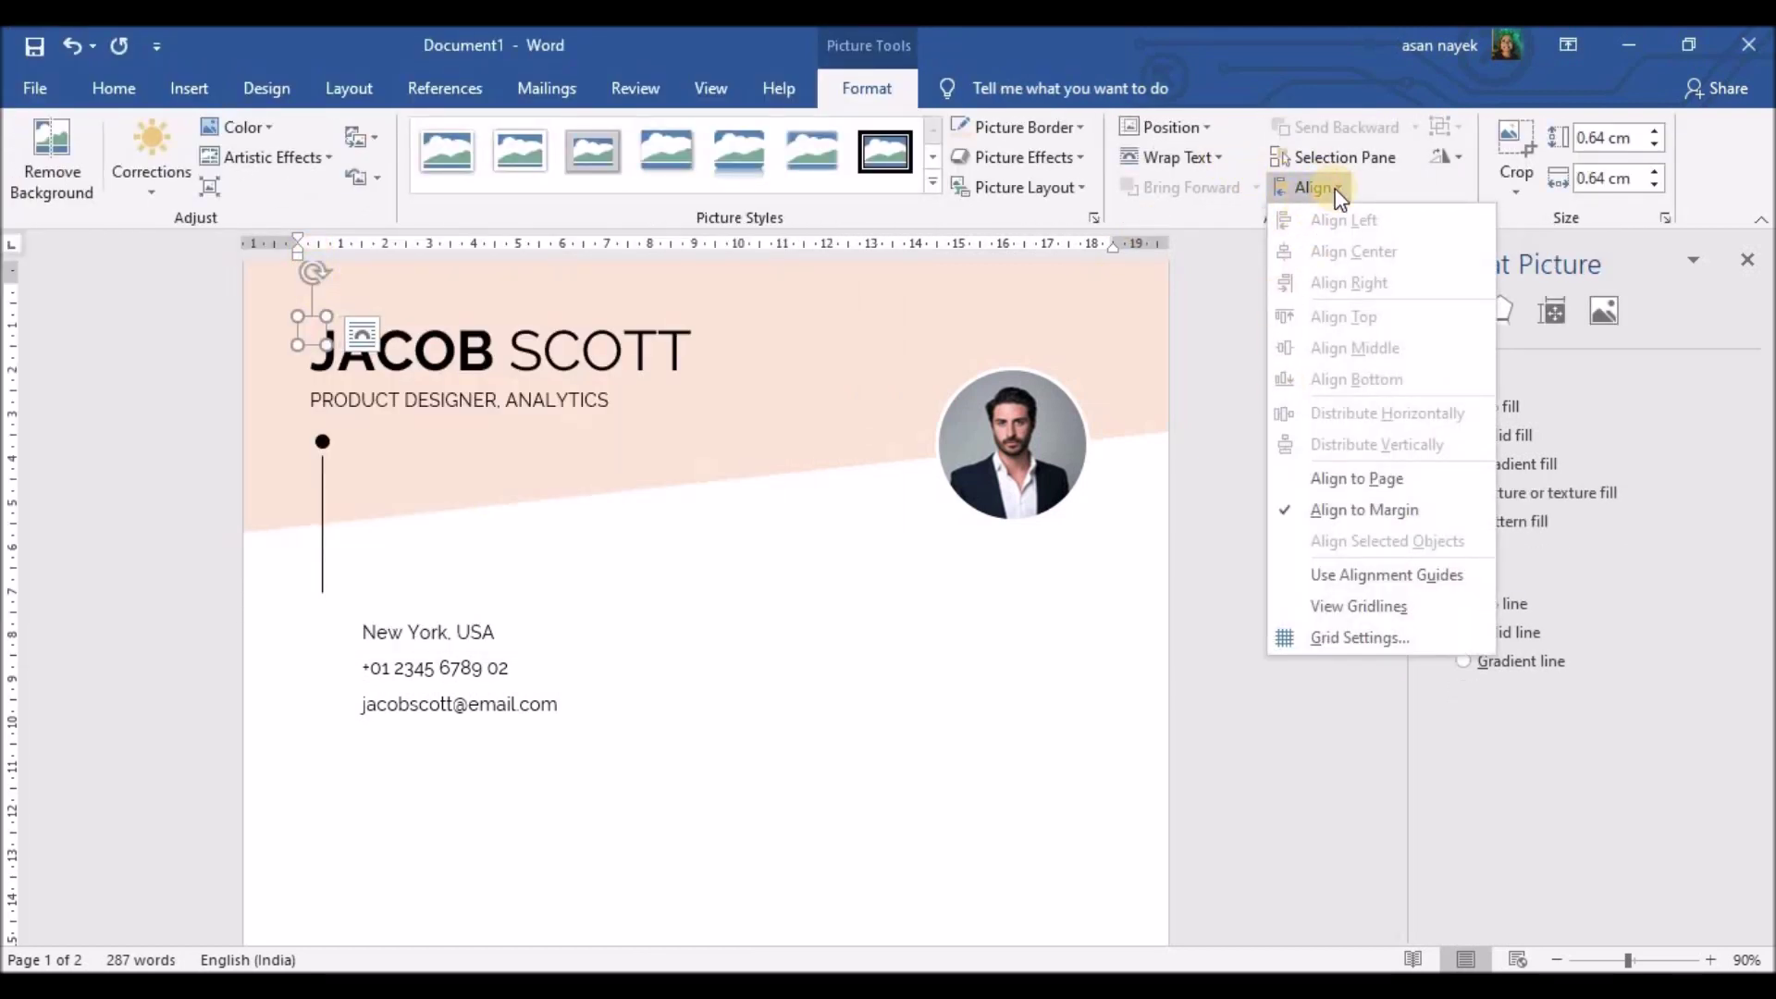
- Make the phone icon float and nudge it beside the phone number
click(1335, 189)
click(1168, 127)
click(1150, 306)
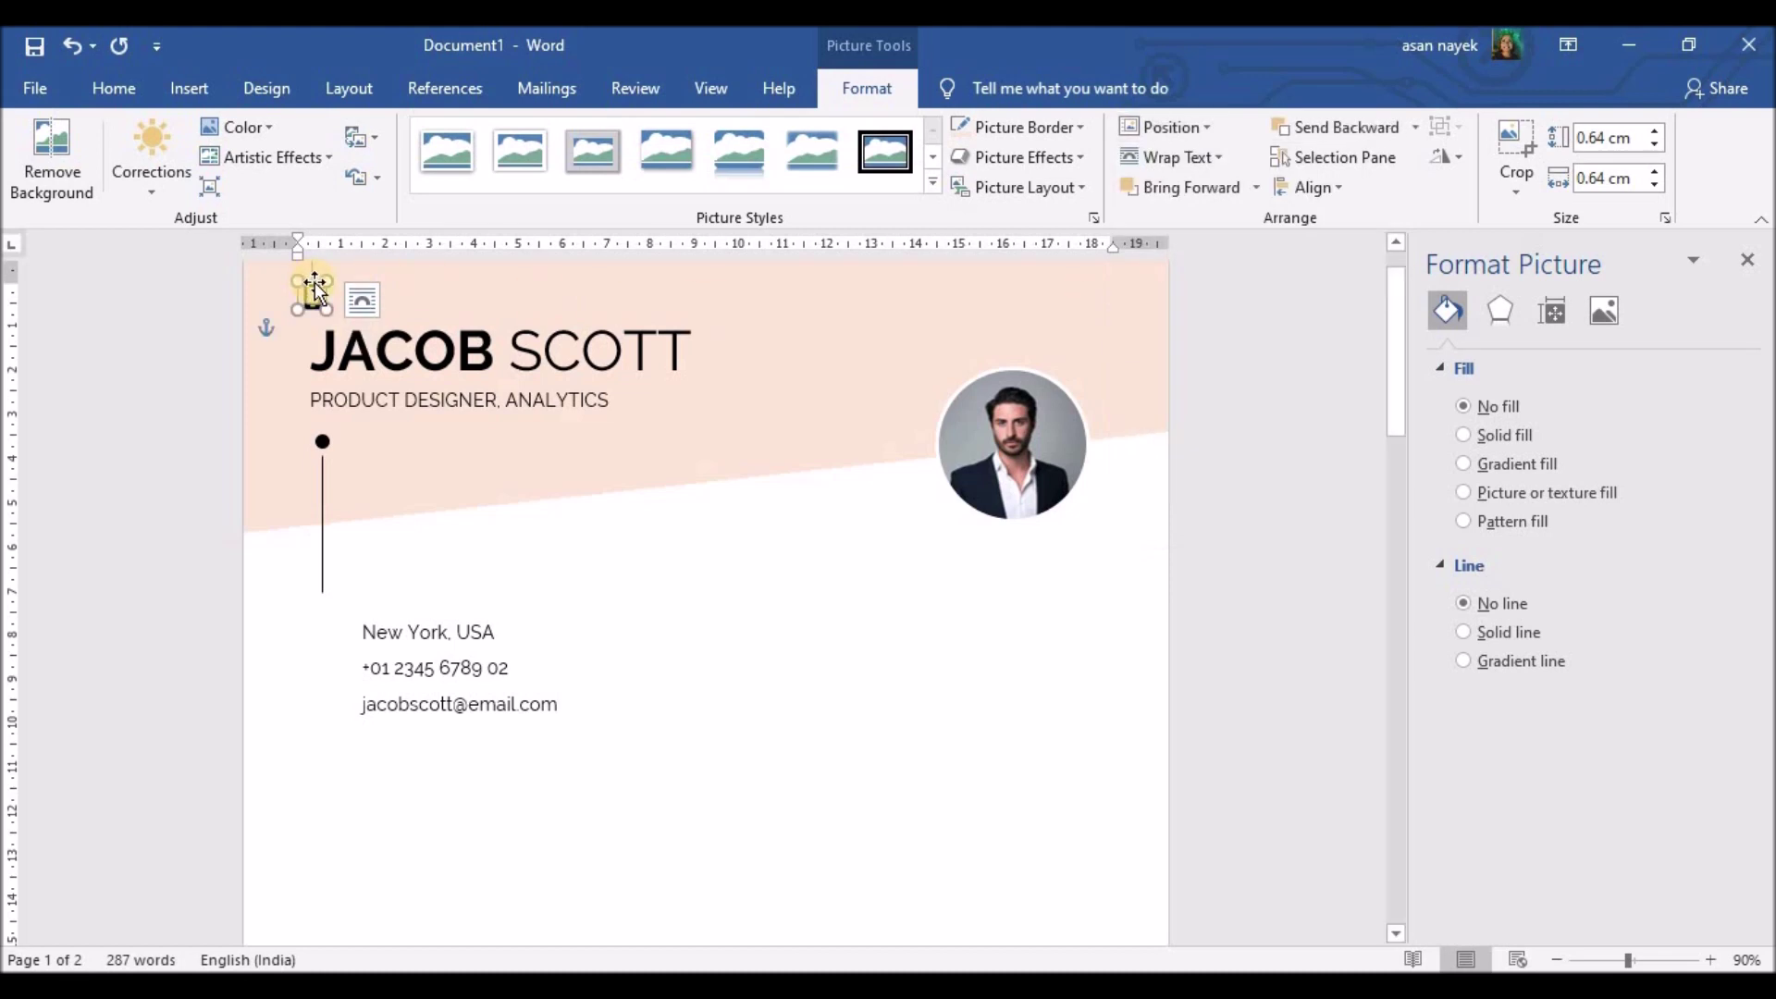
drag(315, 287, 314, 291)
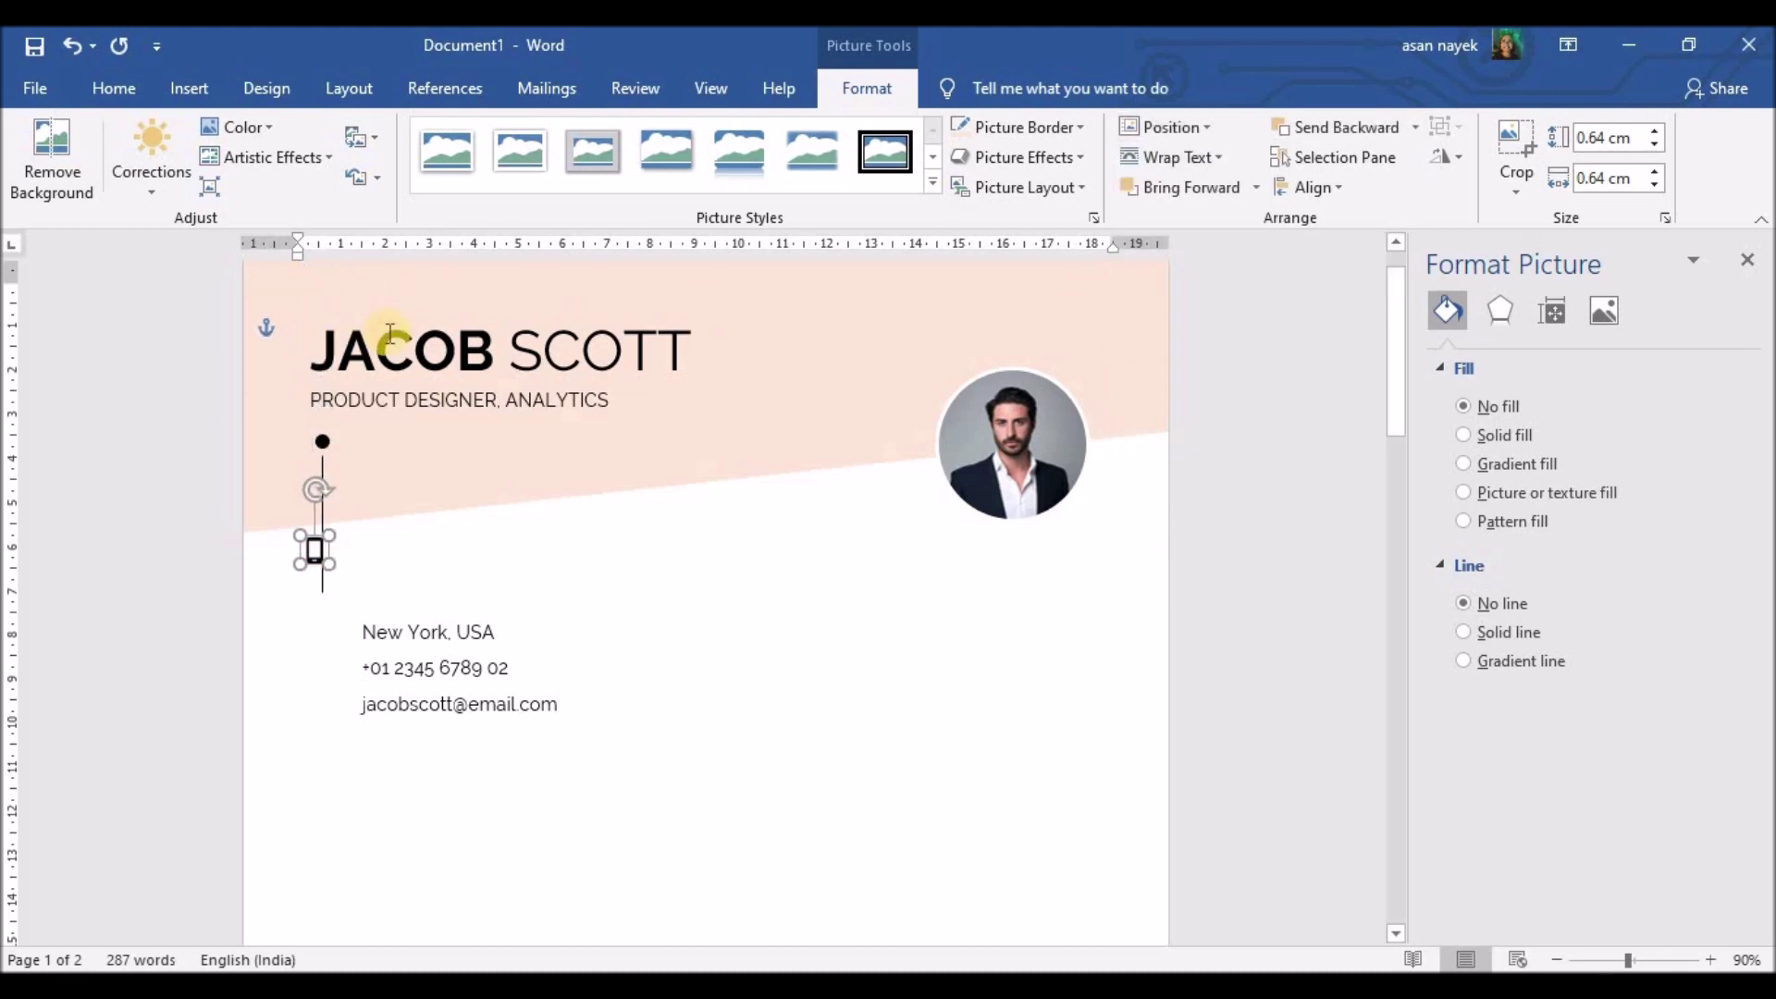
key(Down)
key(Down)
key(Down)
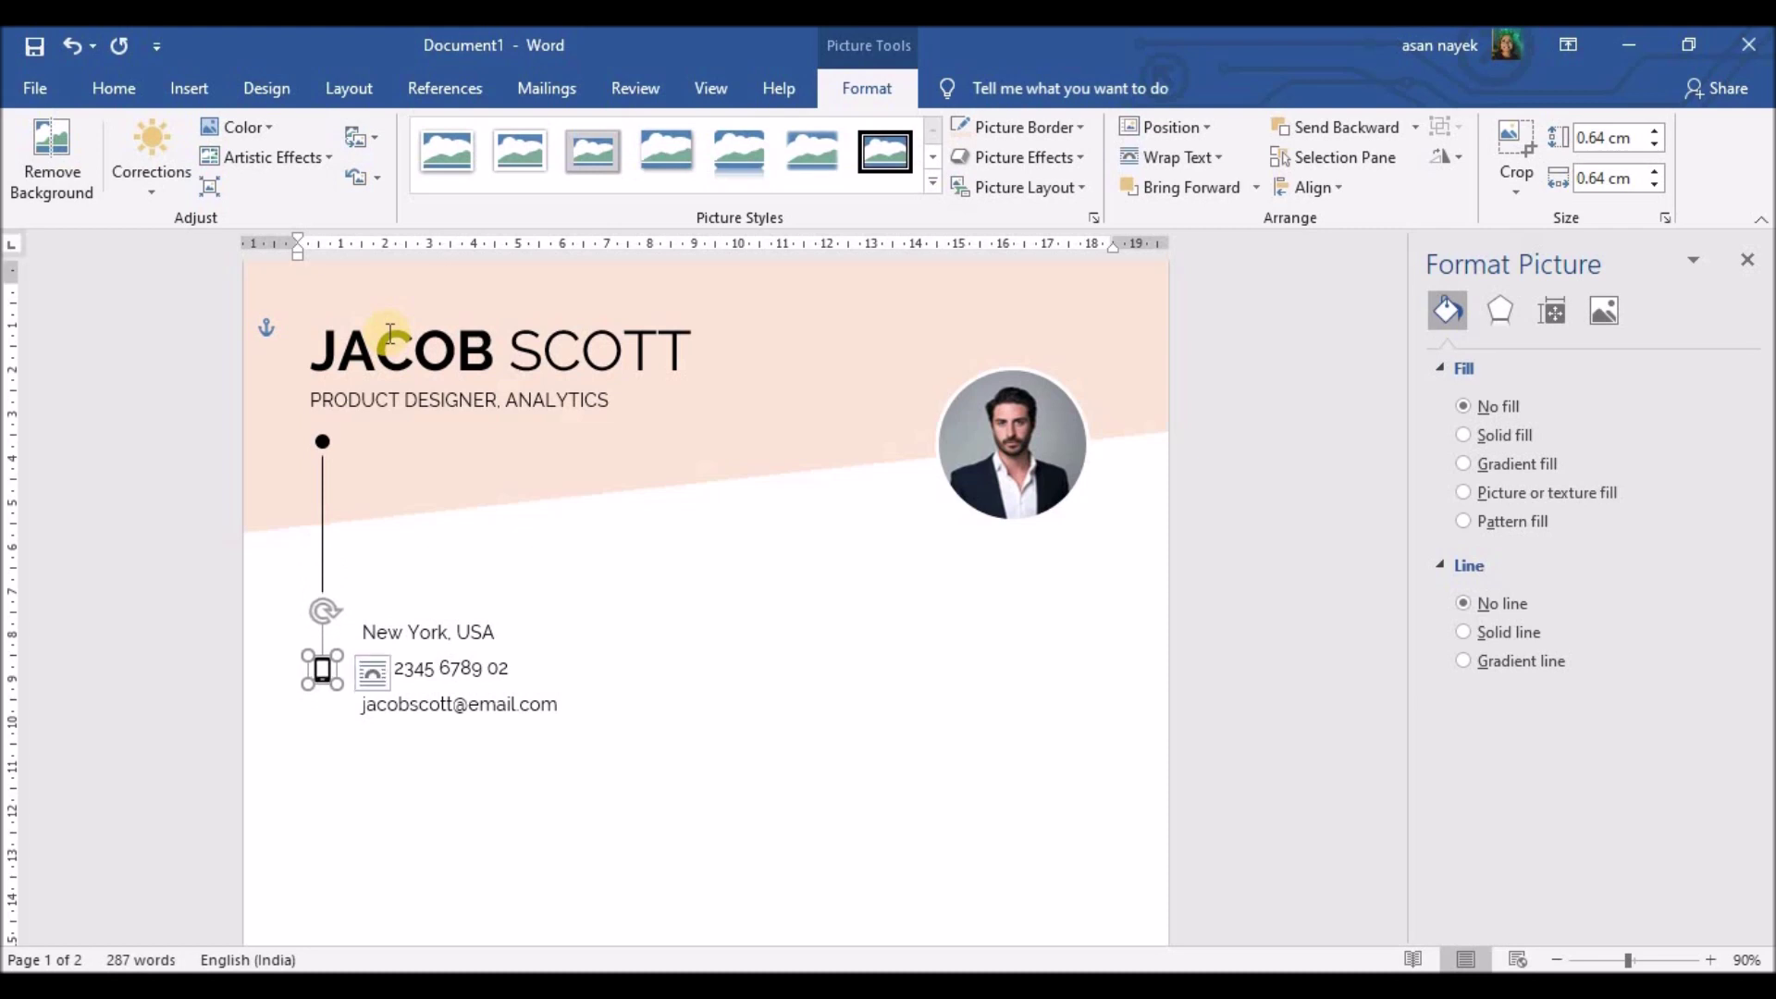
- Insert the home icon, make it float, and place it beside New York, USA
click(114, 88)
click(189, 88)
click(258, 162)
click(310, 259)
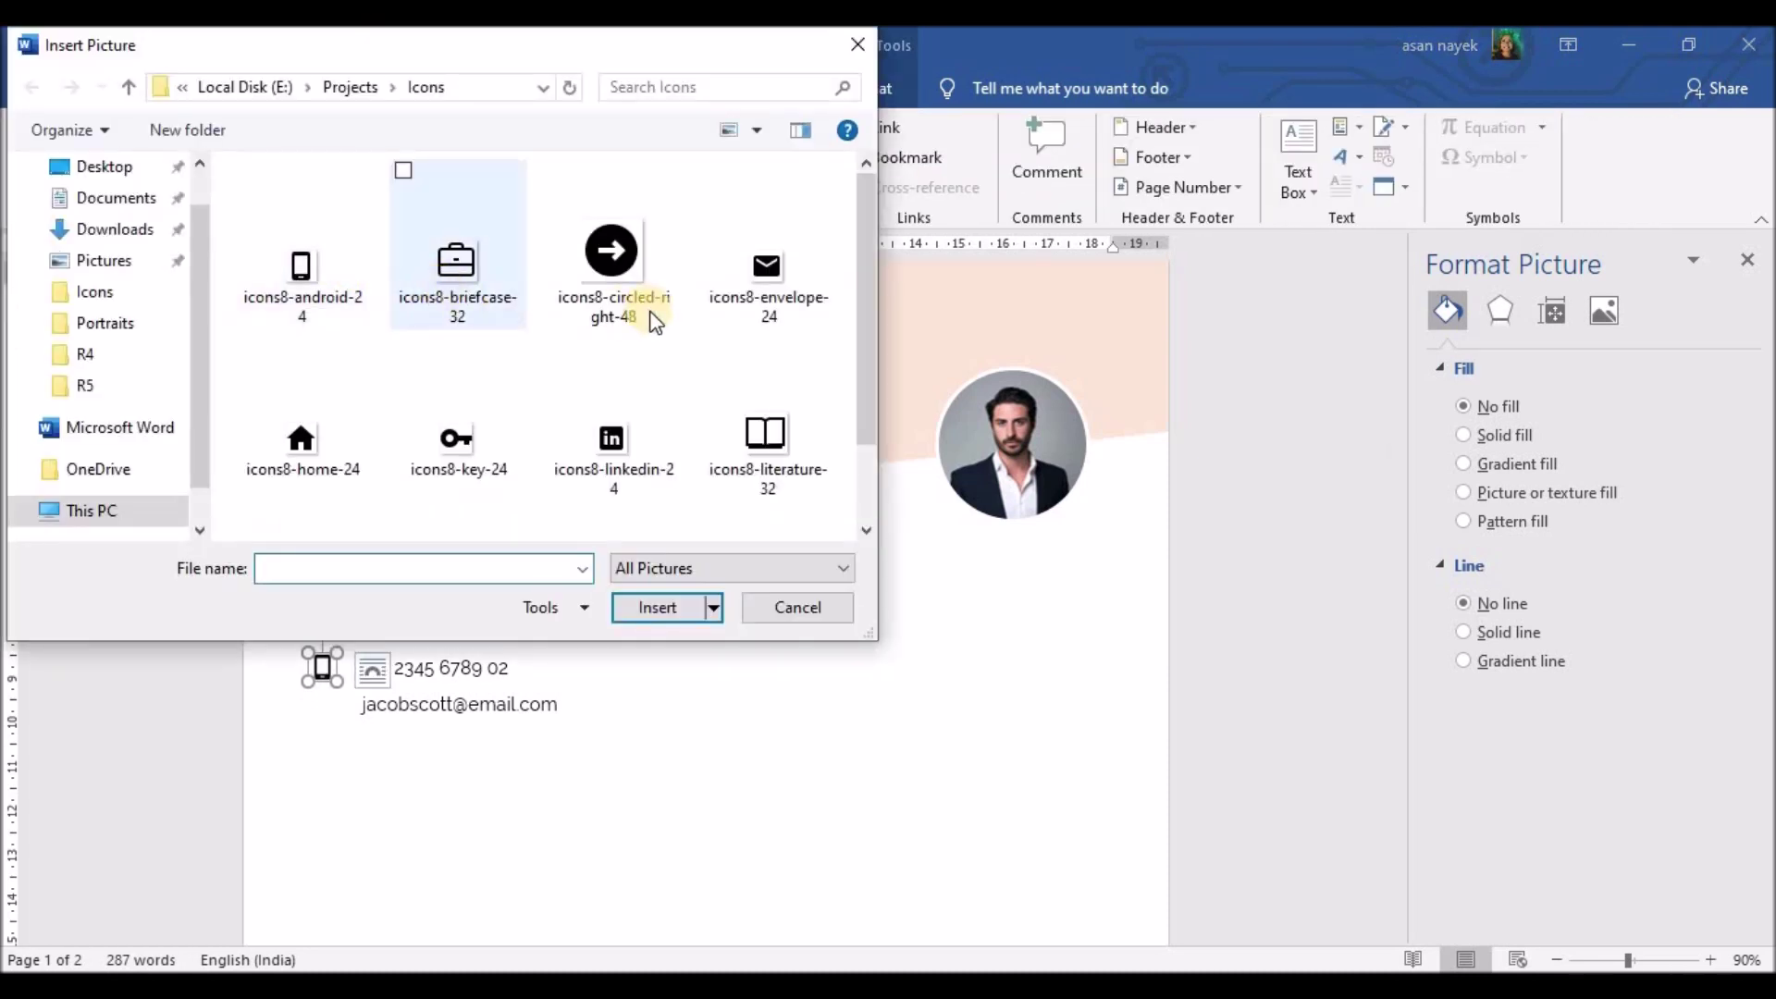
click(342, 462)
click(629, 611)
click(1167, 127)
click(1150, 314)
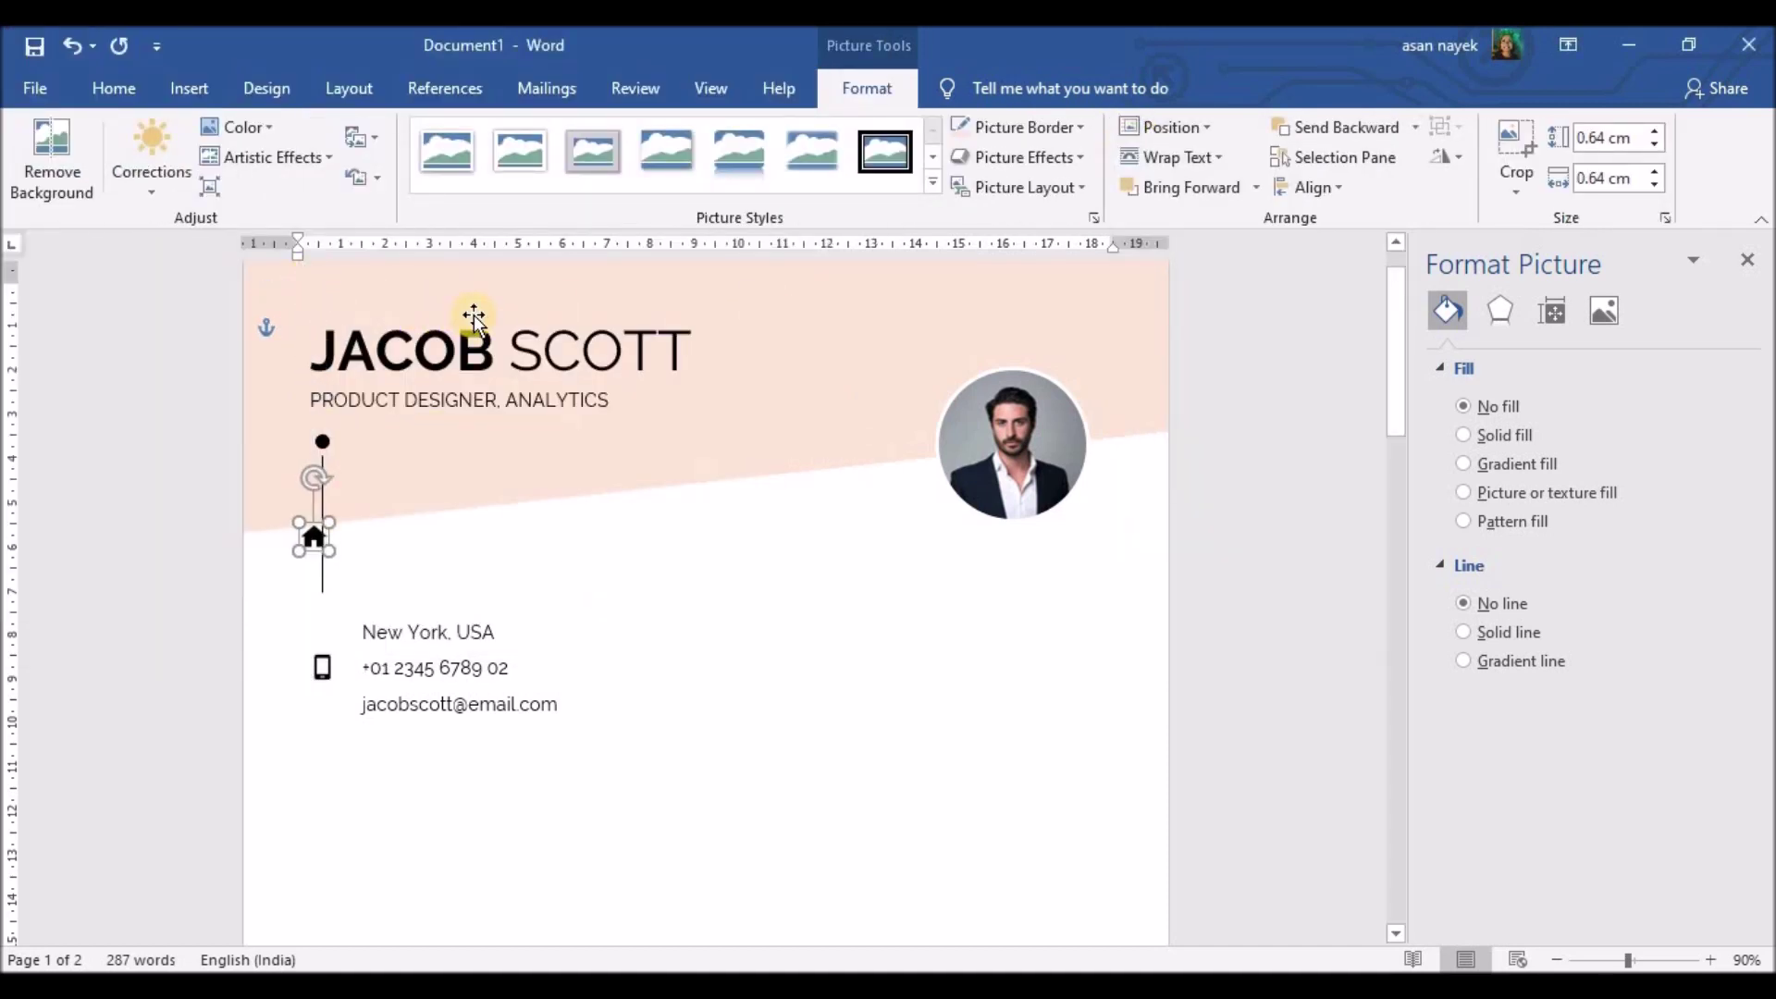
key(Down)
key(Down)
key(Down)
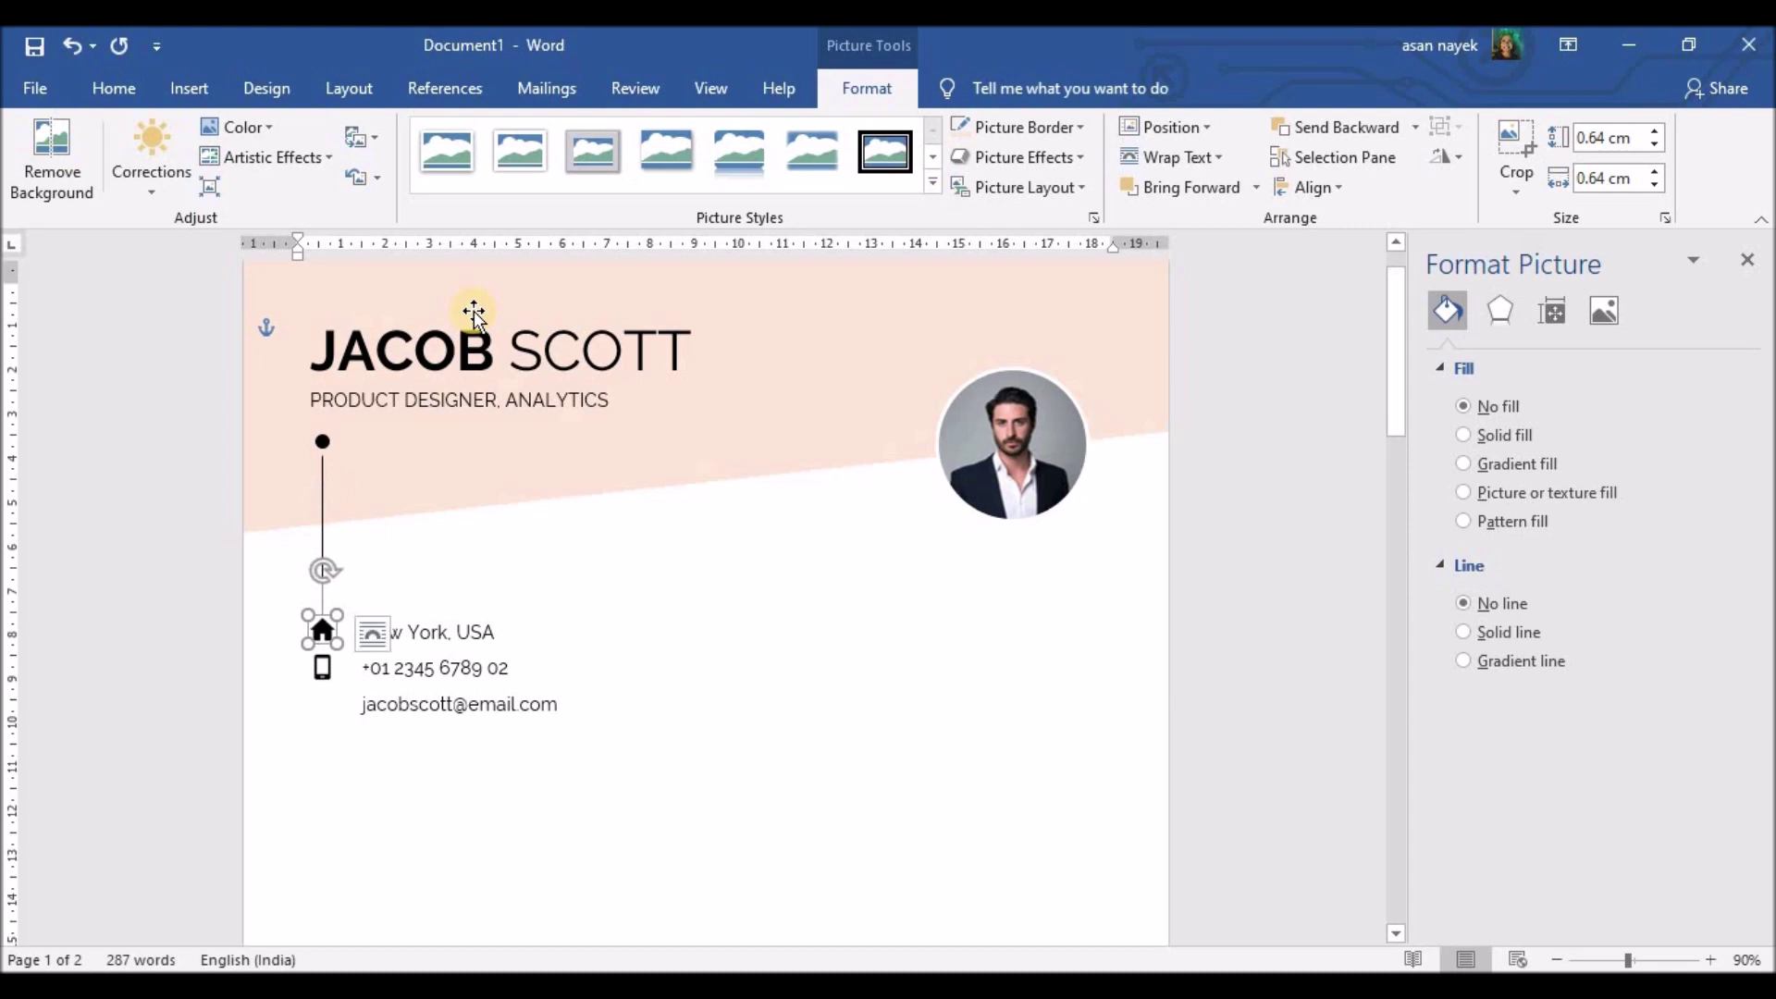
- Insert the envelope icon, make it float, and place it beside the e-mail line
click(189, 88)
click(260, 166)
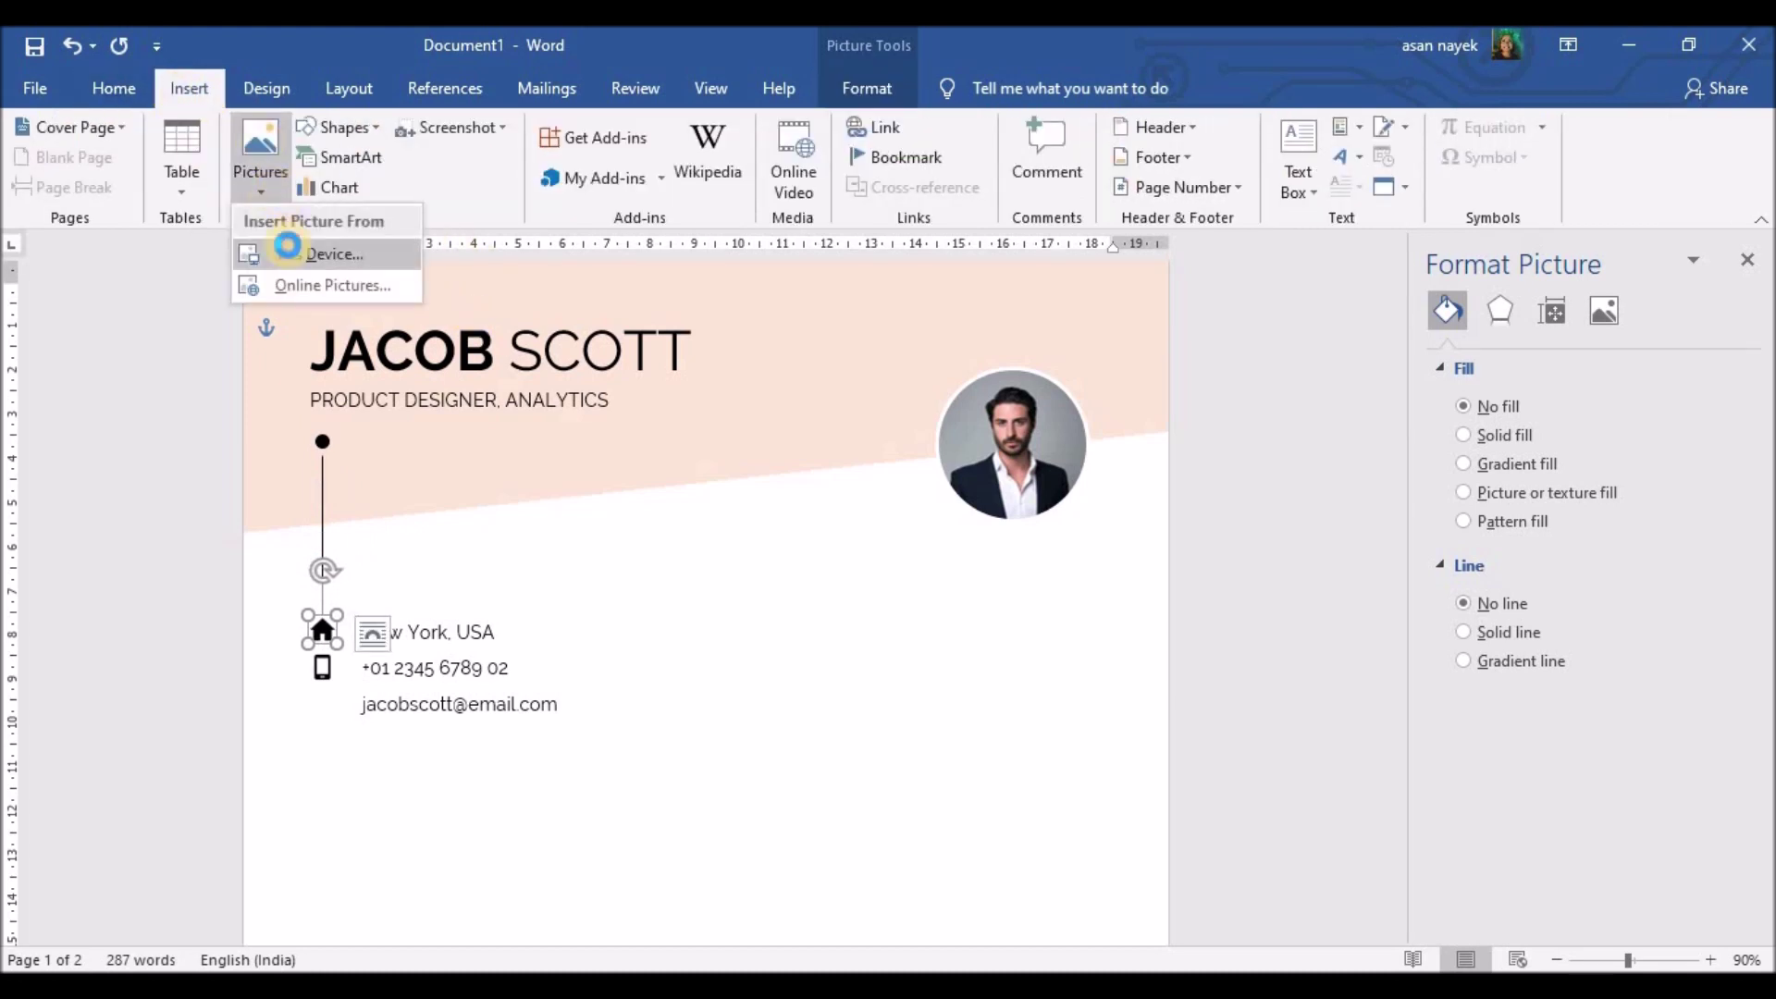
click(293, 256)
click(786, 273)
click(658, 607)
click(1133, 155)
click(1145, 297)
key(Down)
key(Down)
key(Down)
key(Right)
key(Down)
key(Down)
key(Down)
key(Down)
key(Down)
key(Down)
key(Down)
key(Down)
key(Down)
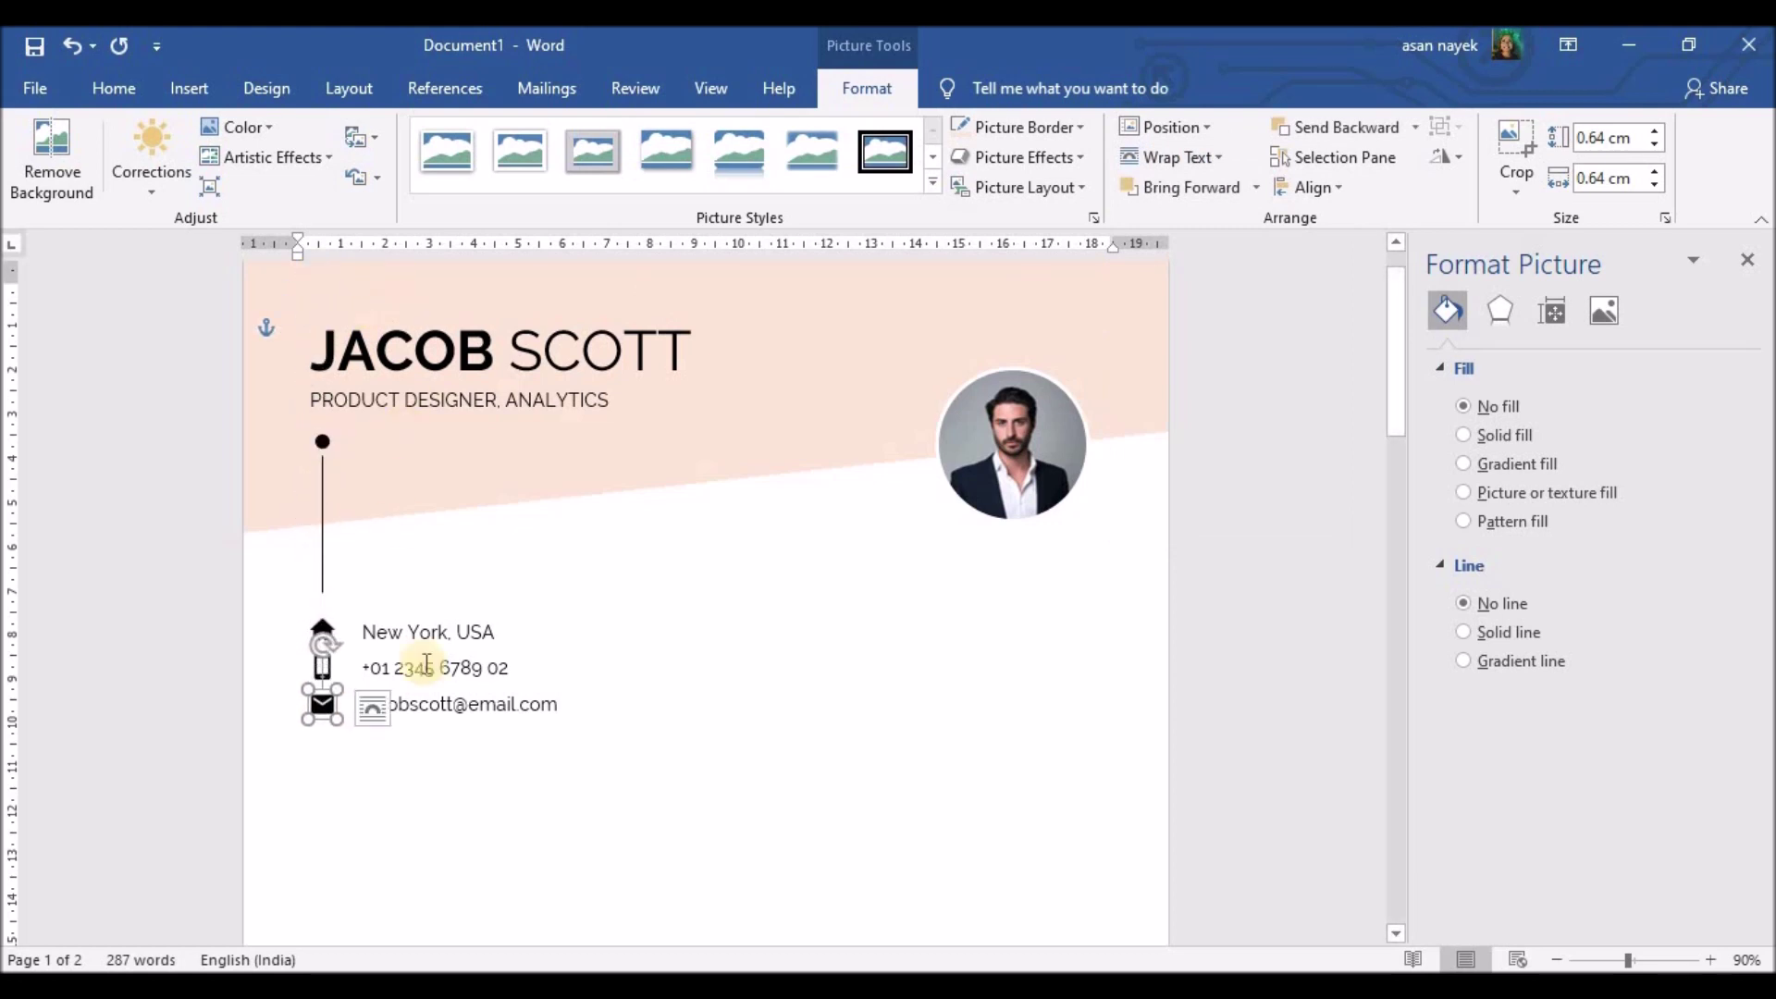
click(651, 671)
scroll(650, 671, down, 2)
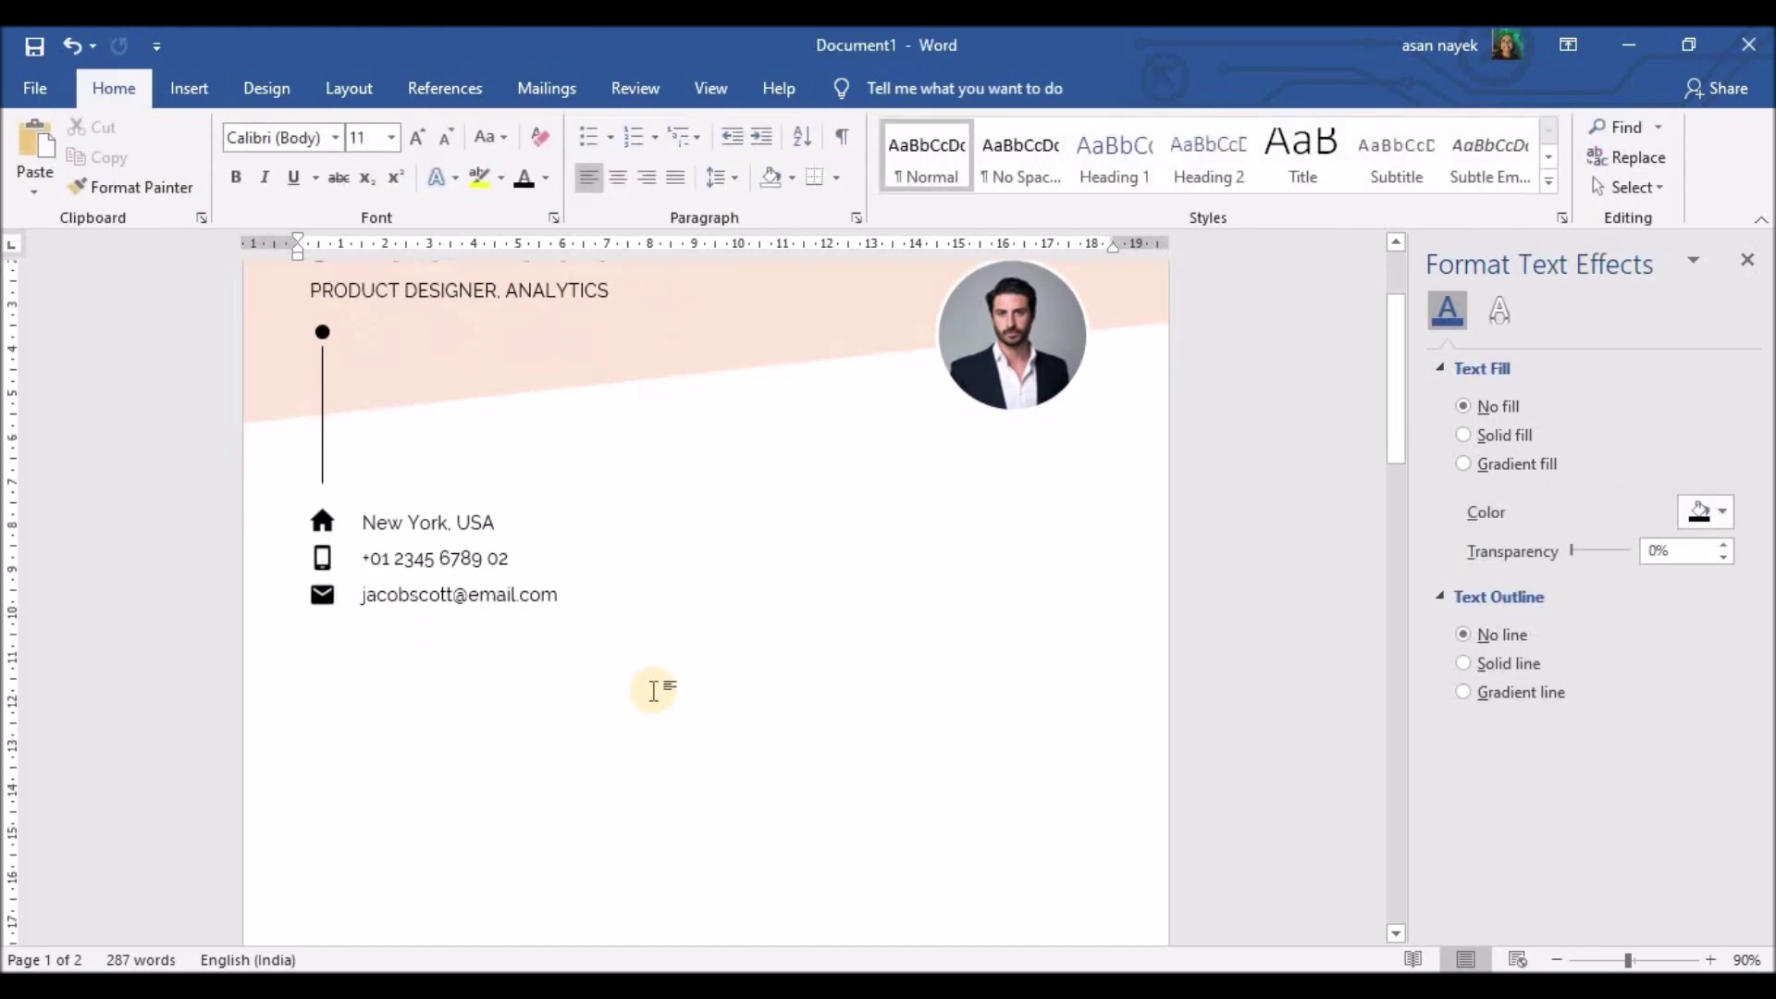
- Paste copies of the EXPERIENCE heading and body boxes onto page 1 beside the contact block
scroll(653, 689, down, 15)
click(667, 525)
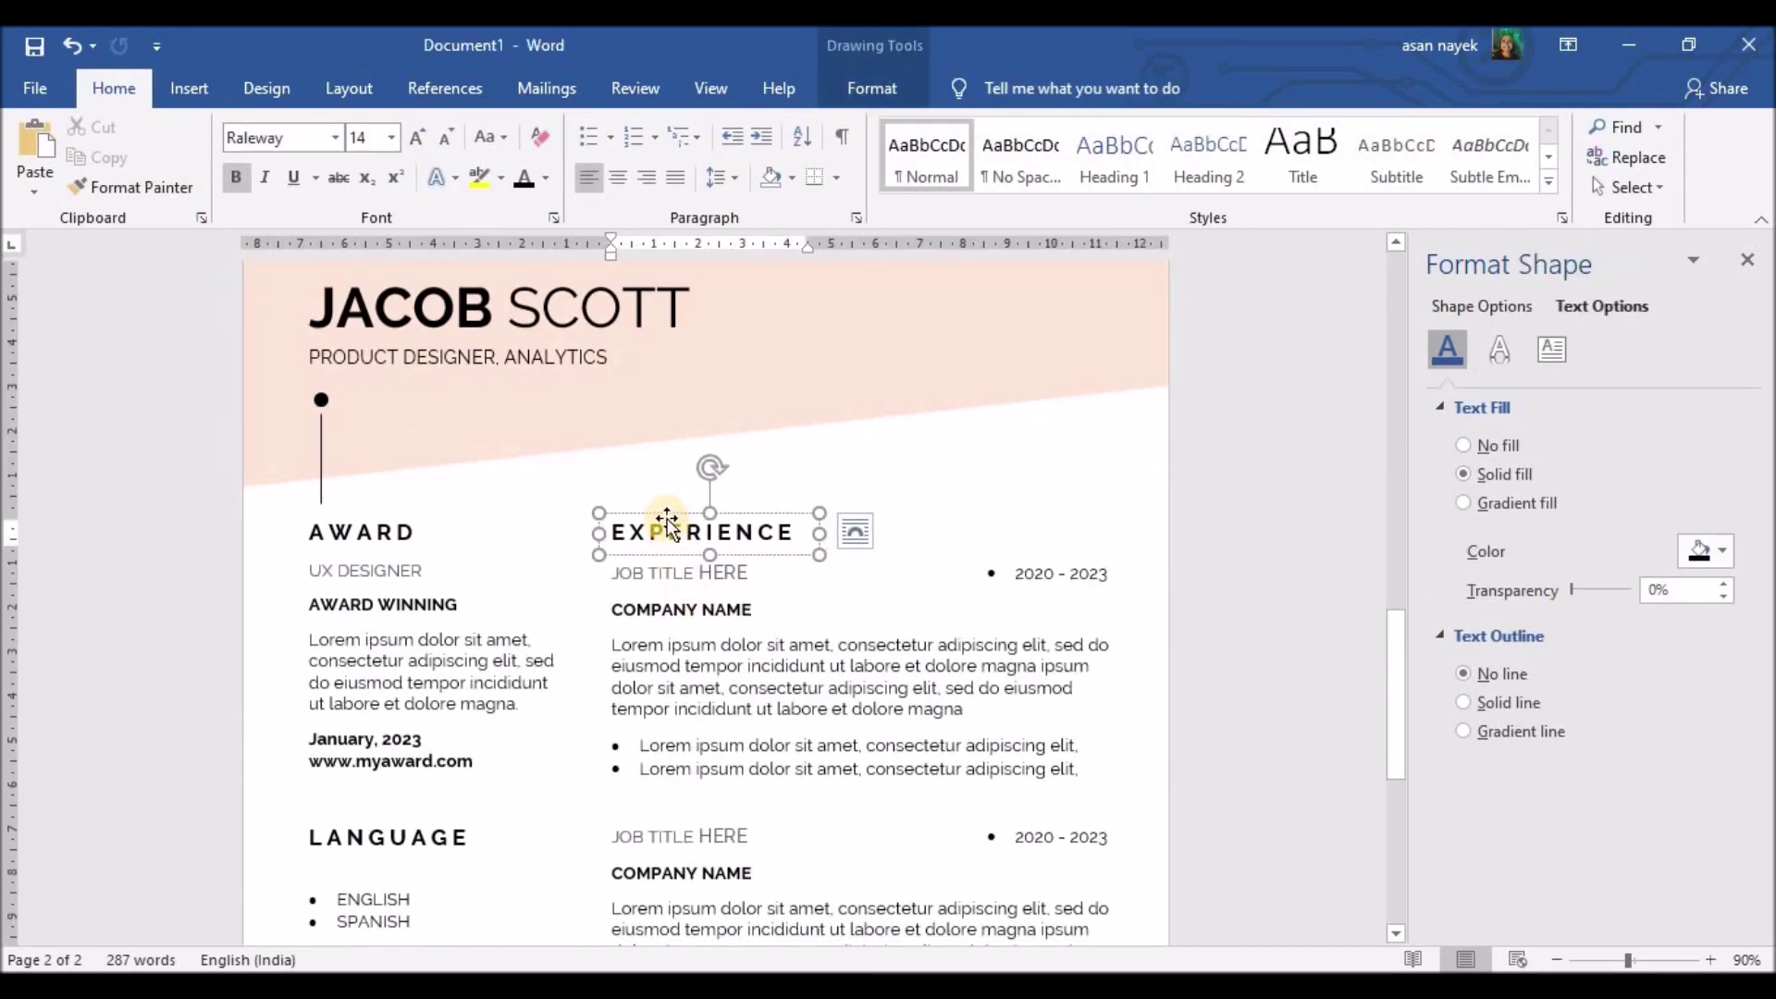
click(685, 585)
scroll(741, 558, up, 5)
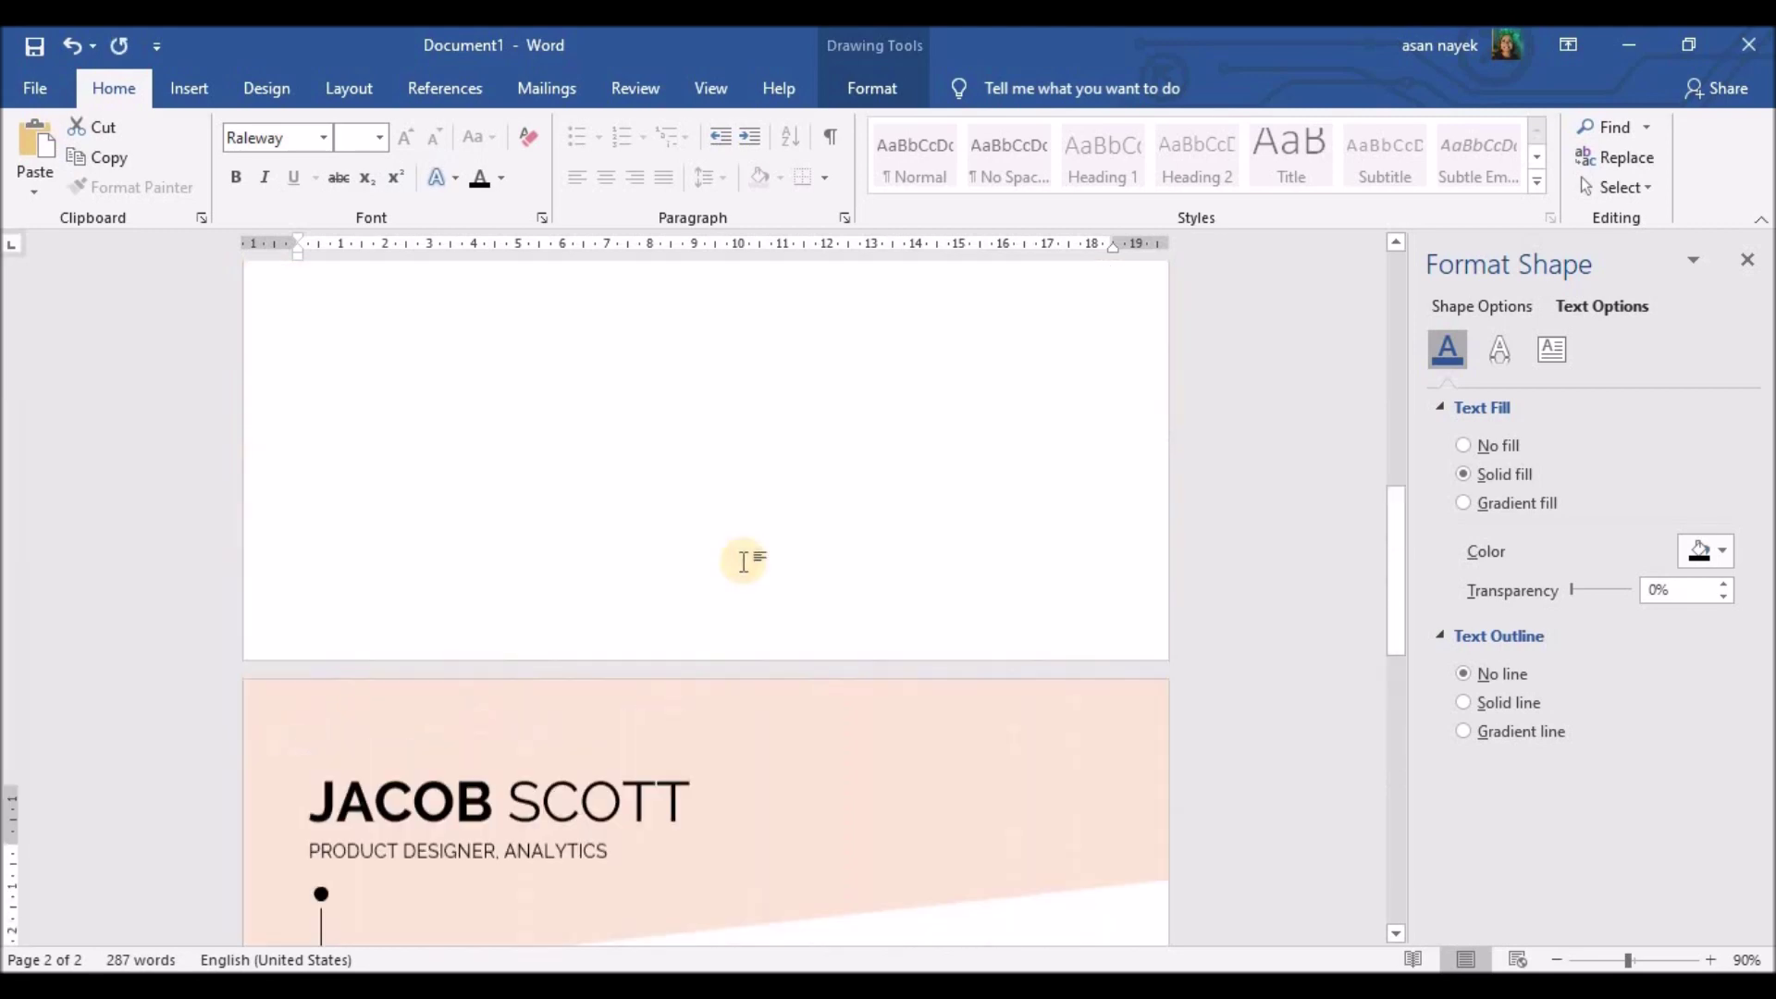
scroll(713, 531, up, 5)
click(713, 531)
scroll(713, 531, up, 2)
key(ctrl+v)
drag(504, 365, 789, 634)
scroll(789, 634, down, 3)
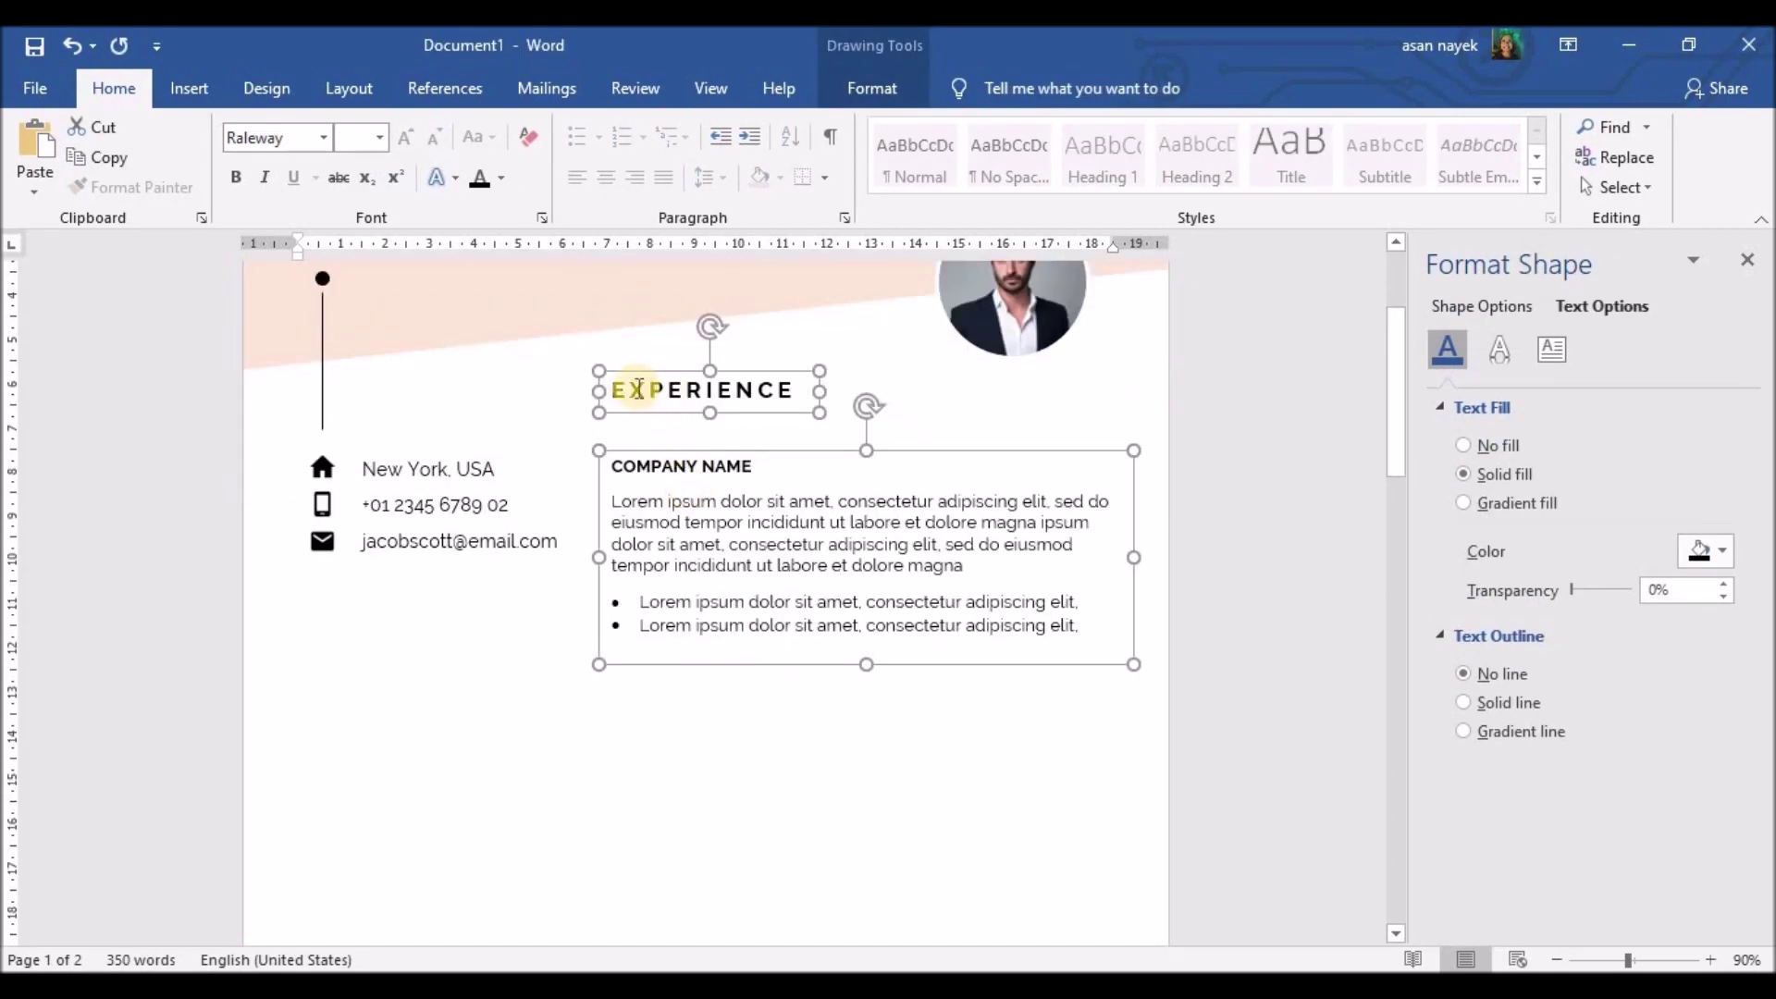
- Retype the pasted heading as a spaced-out PROFILE
drag(626, 387, 788, 385)
text(PROFILE)
click(622, 389)
key(Right)
key(Right)
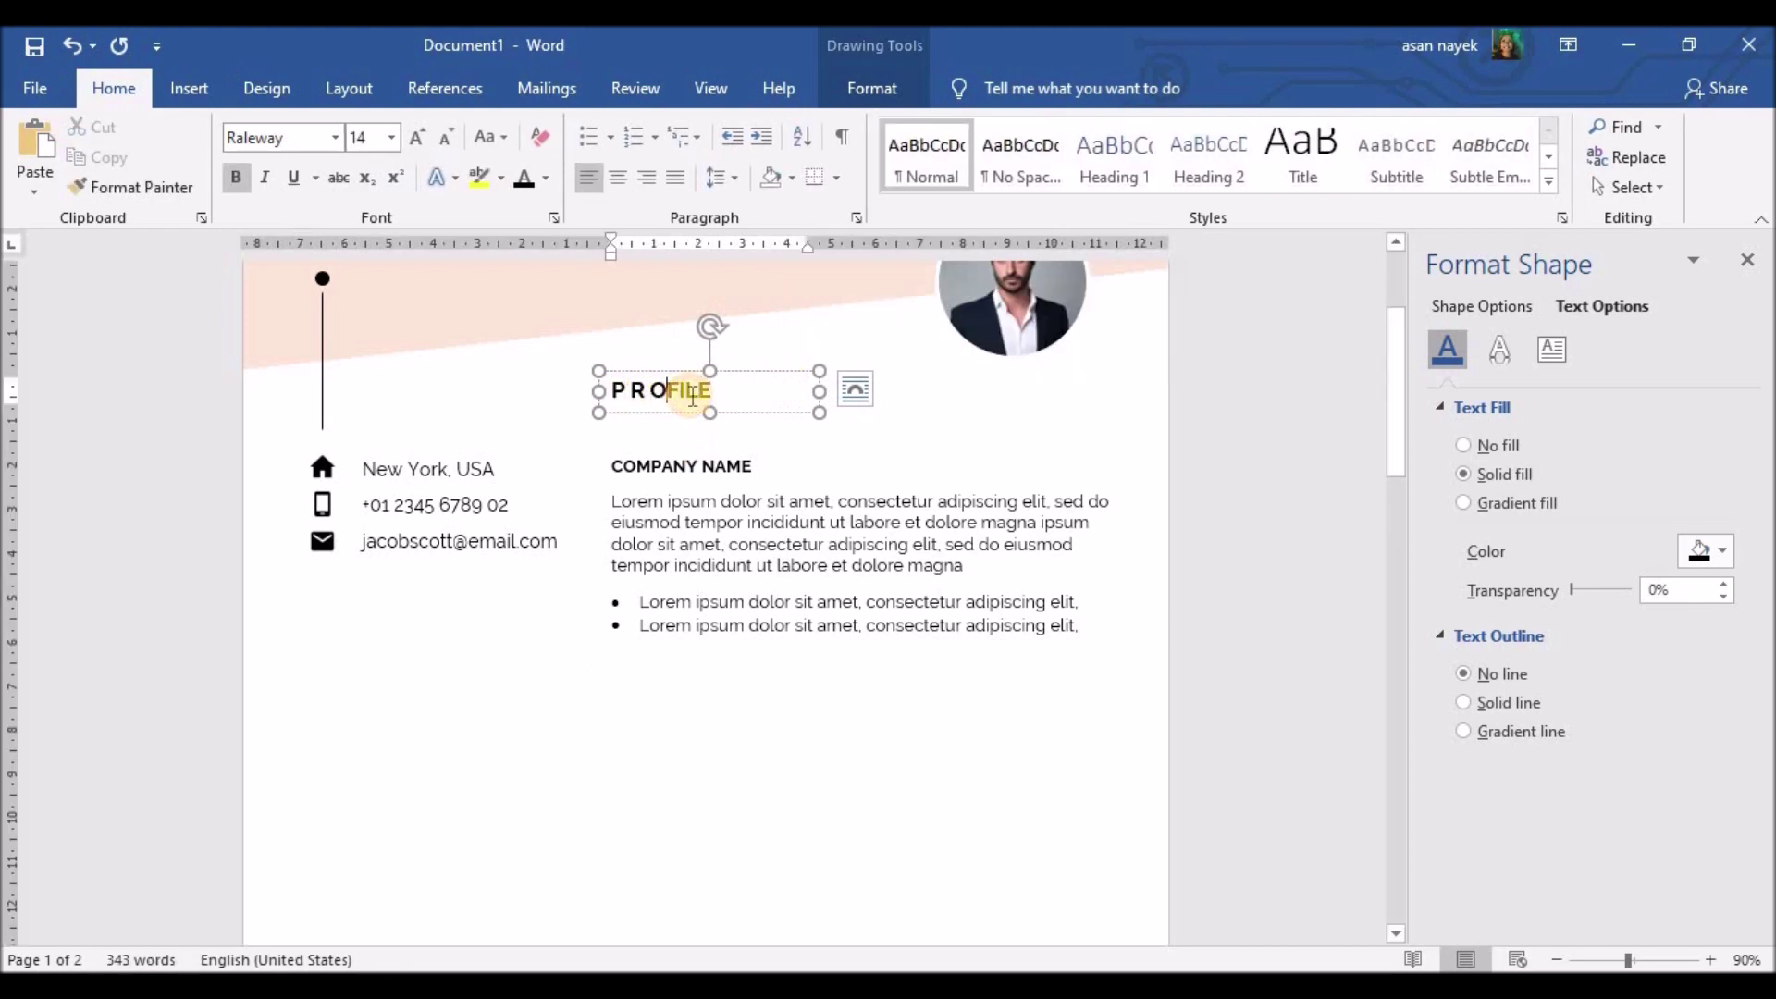
- Delete the COMPANY NAME line and both bullet lines, leaving one Lorem paragraph
click(677, 472)
click(599, 464)
key(Delete)
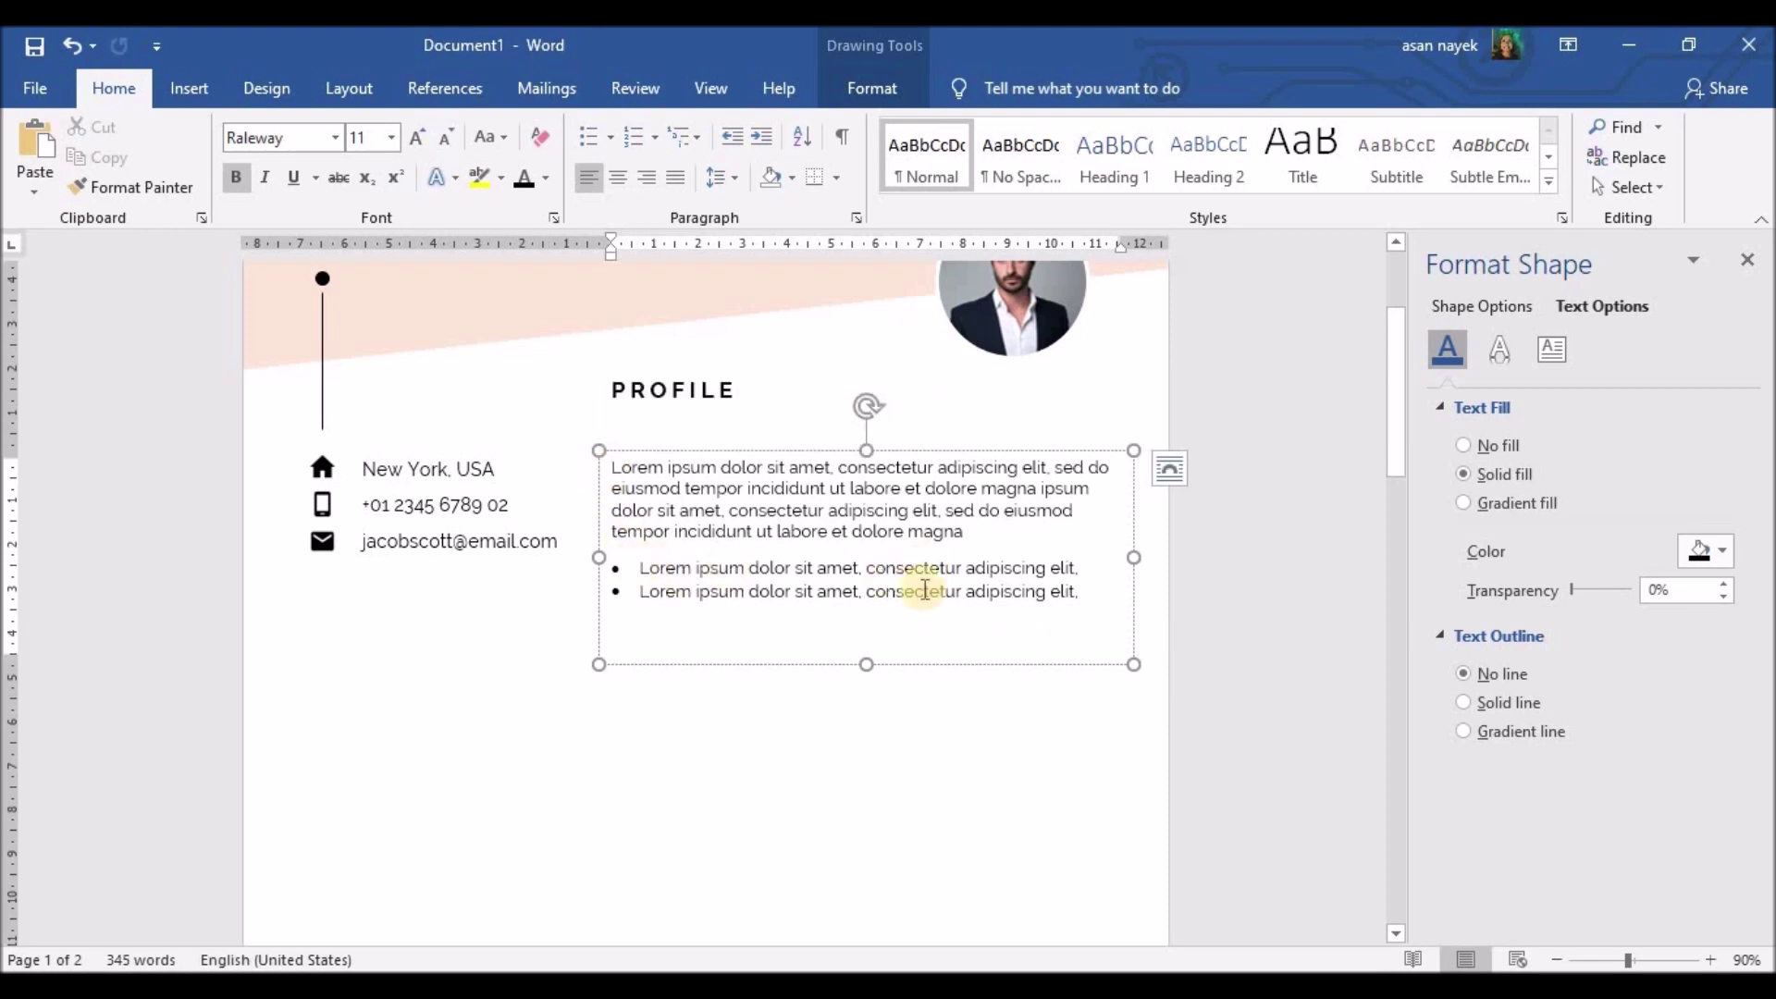
drag(1080, 596, 504, 551)
key(Delete)
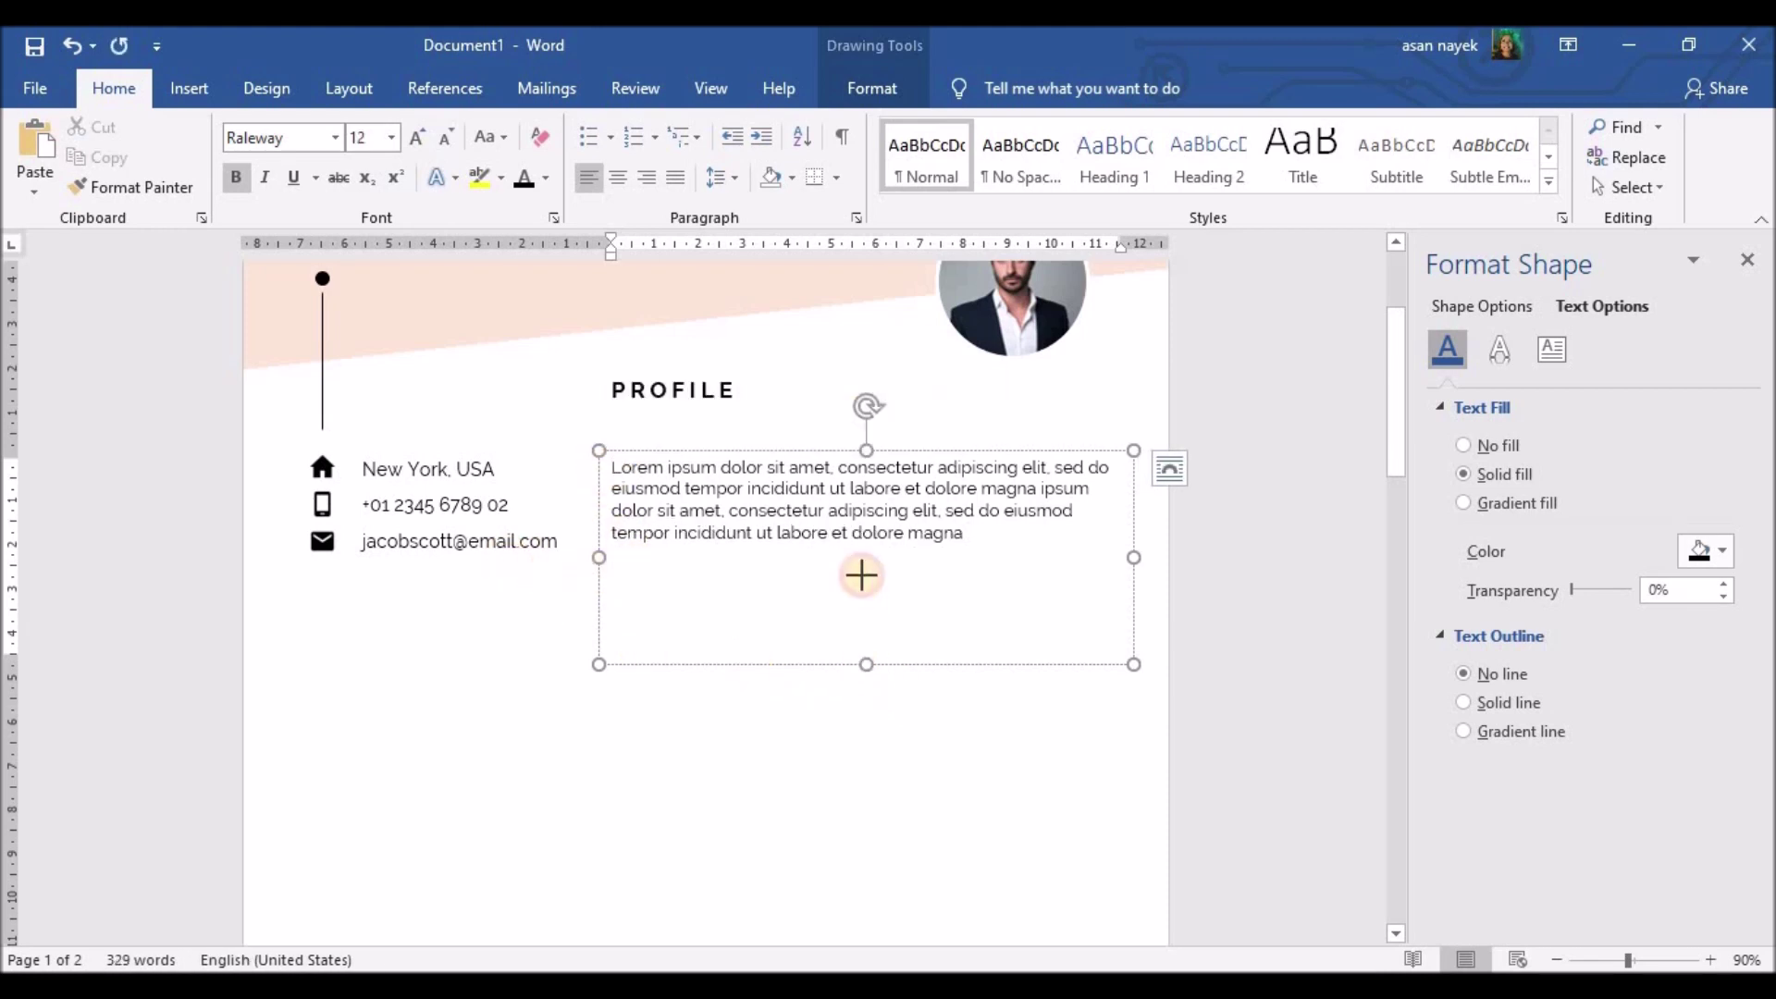
scroll(786, 508, down, 10)
click(707, 475)
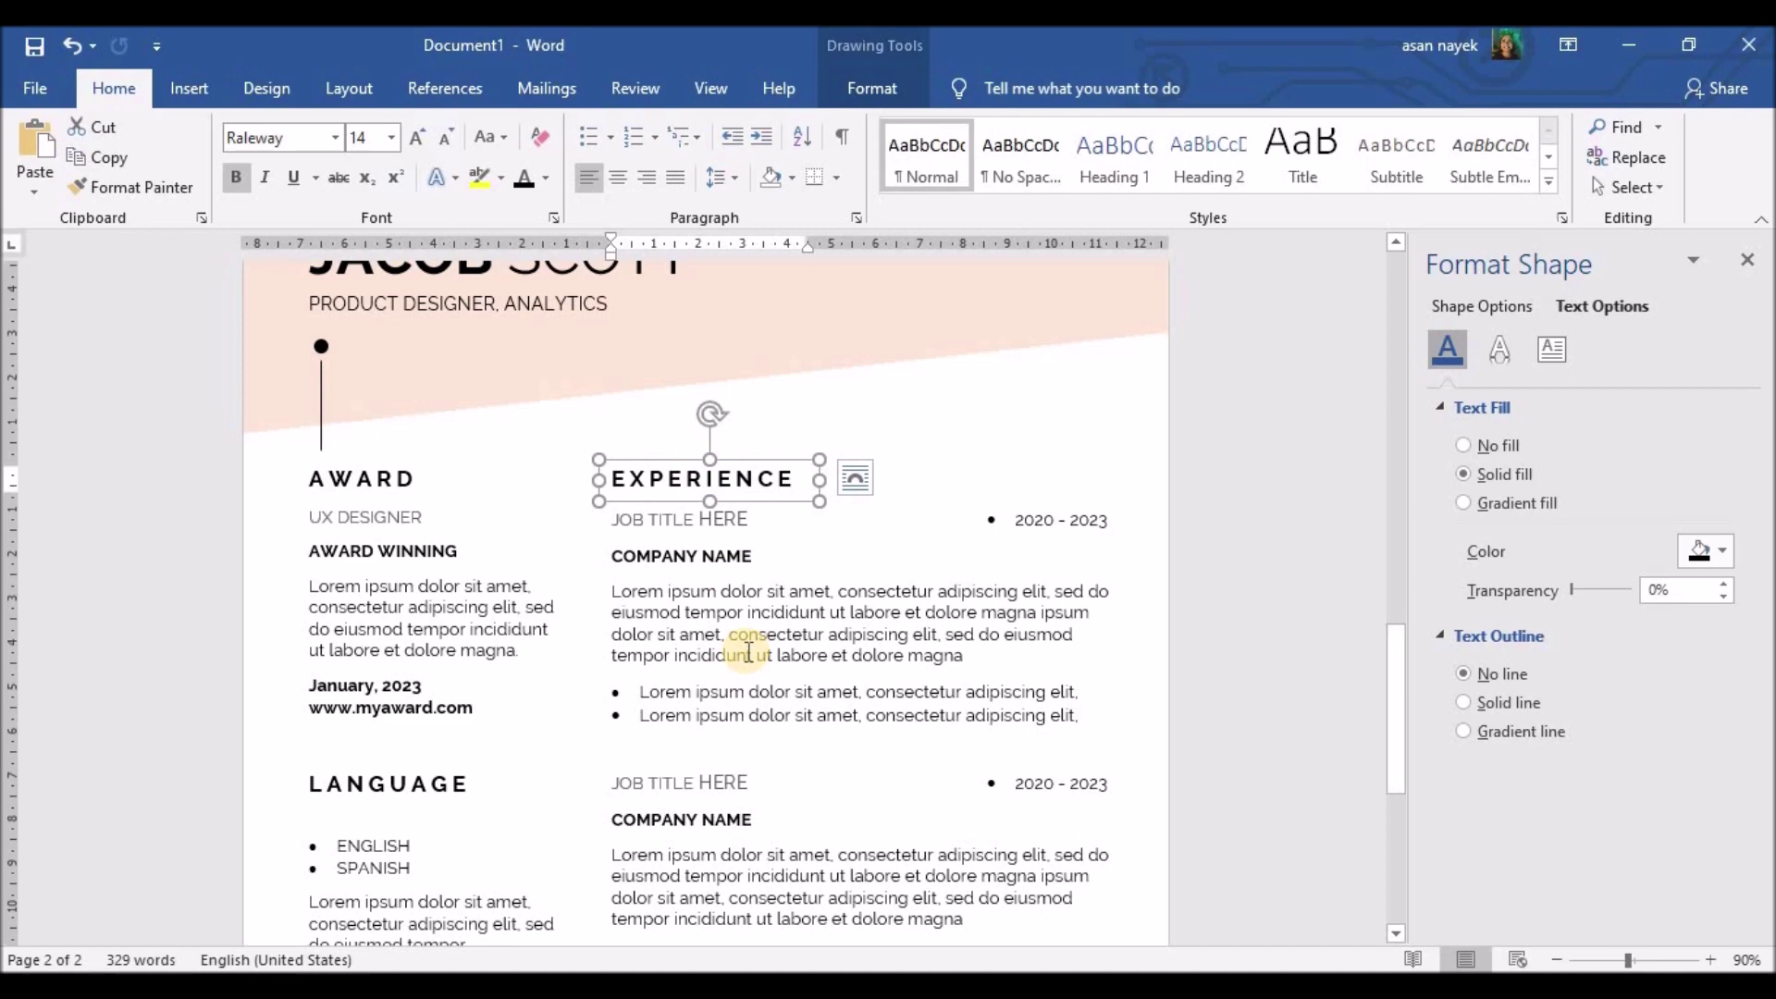
- Copy all Experience boxes, with both job entries and 2020 - 2023, onto page 1 under Profile
shift+click(677, 529)
shift+click(895, 582)
scroll(895, 753, down, 2)
shift+click(697, 616)
shift+click(1025, 620)
shift+click(734, 742)
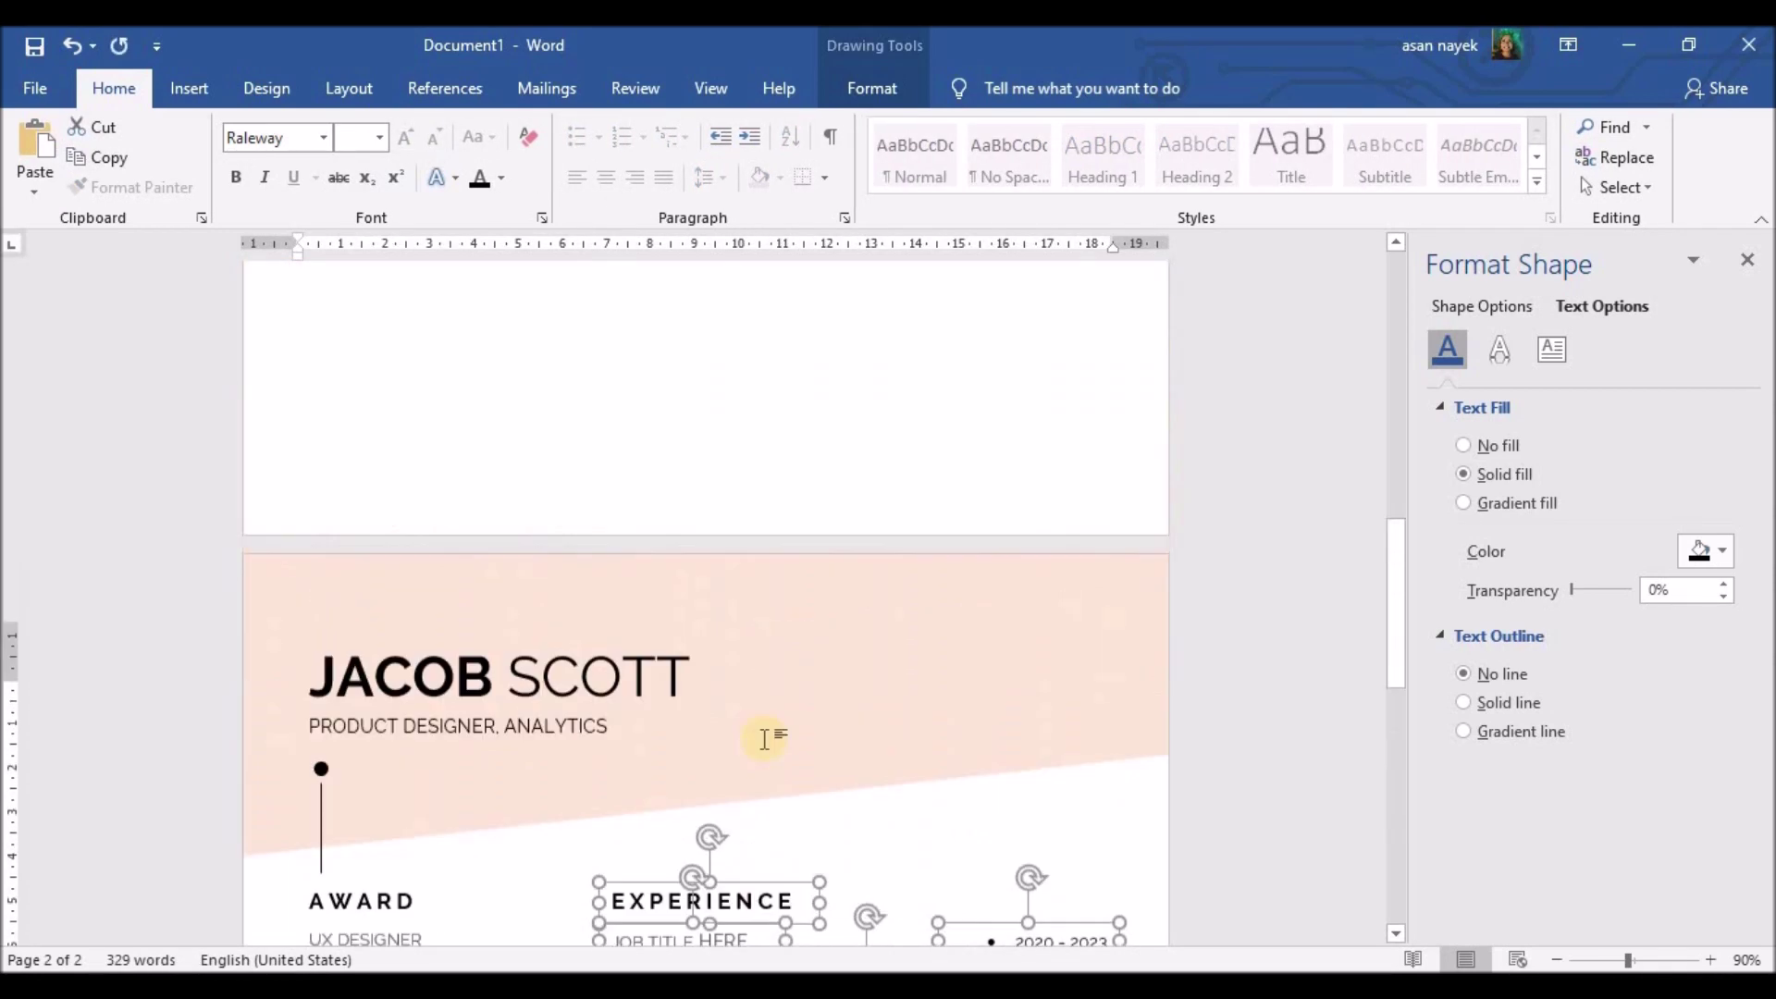
scroll(757, 702, up, 10)
mouse_move(757, 684)
mouse_down()
mouse_move(556, 413)
mouse_move(827, 749)
mouse_up()
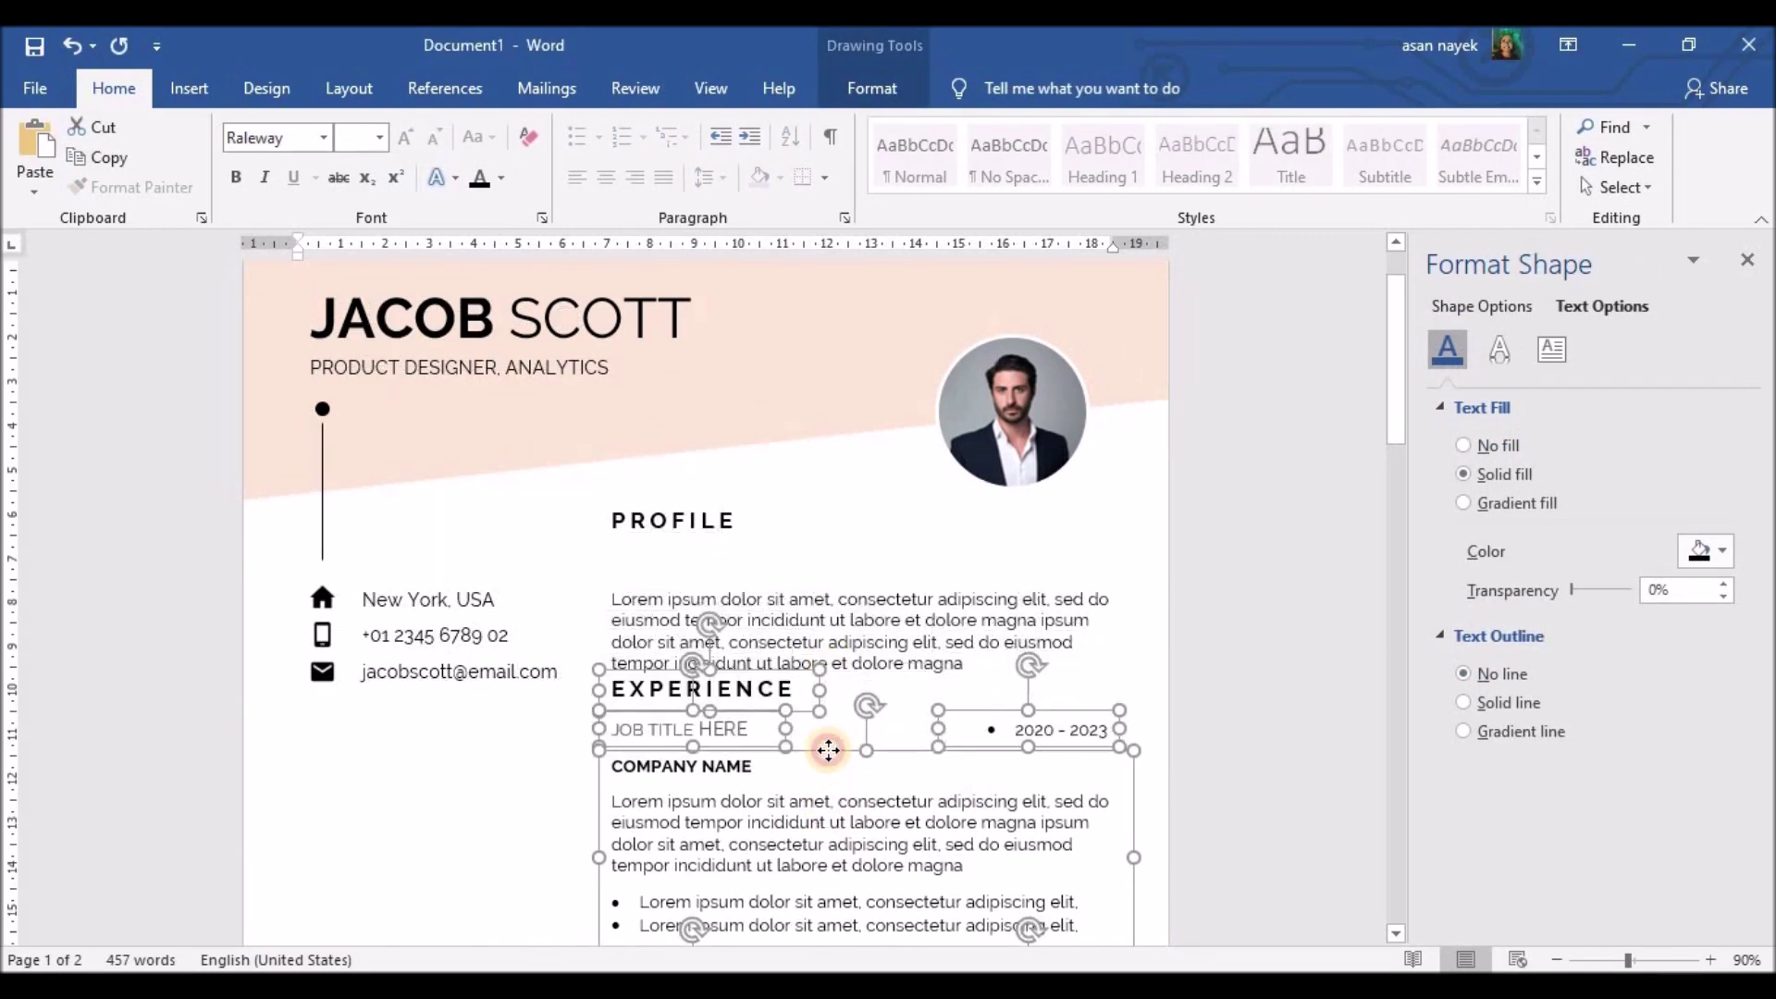
scroll(814, 620, down, 5)
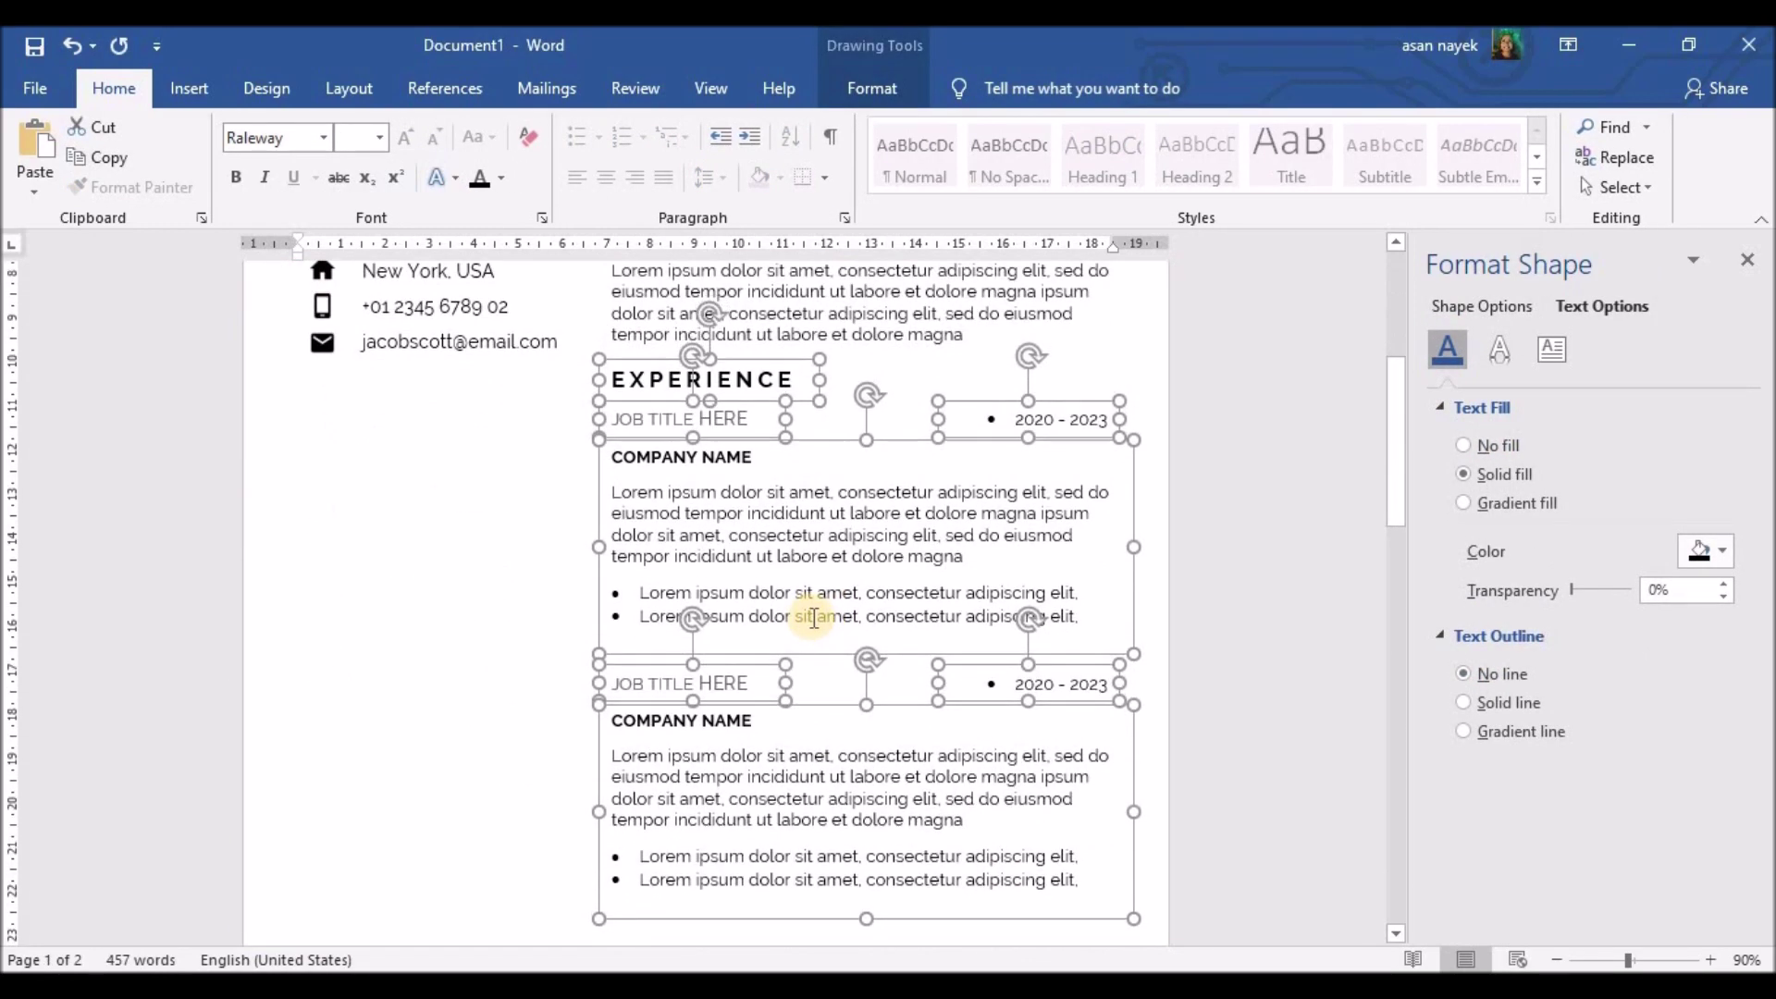
scroll(809, 615, up, 3)
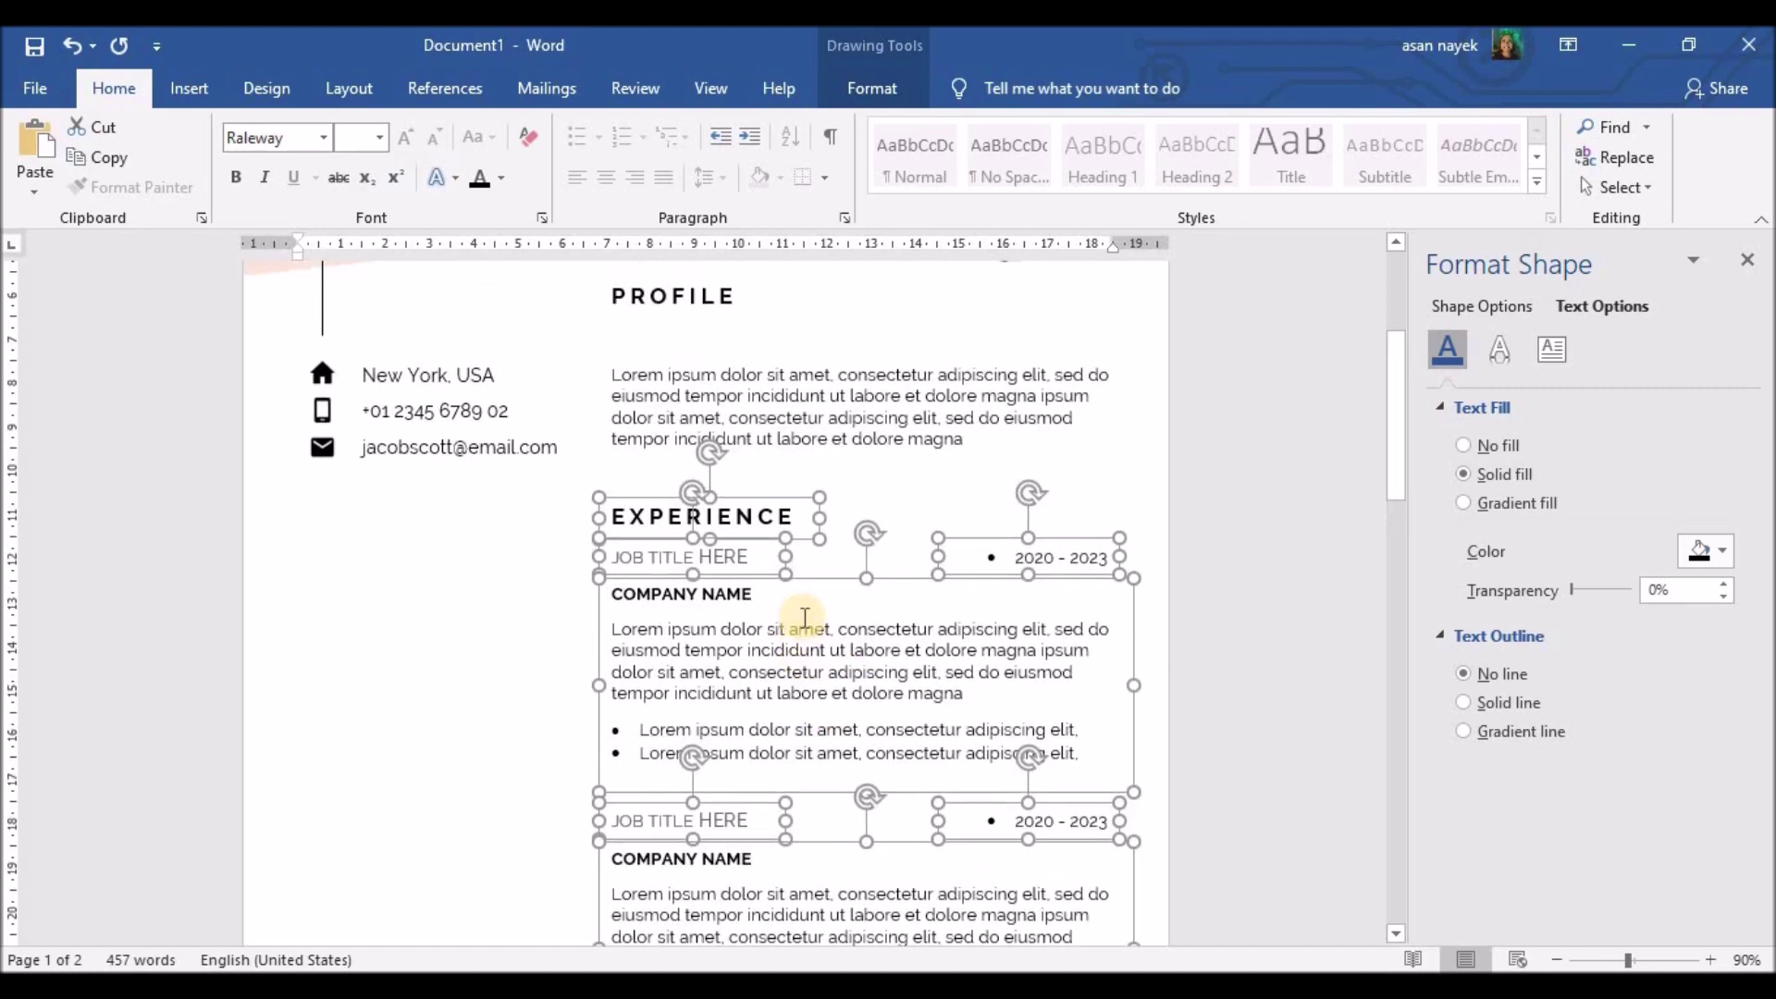
- Duplicate the EXPERIENCE heading into the left column
click(440, 667)
scroll(717, 646, down, 5)
click(702, 519)
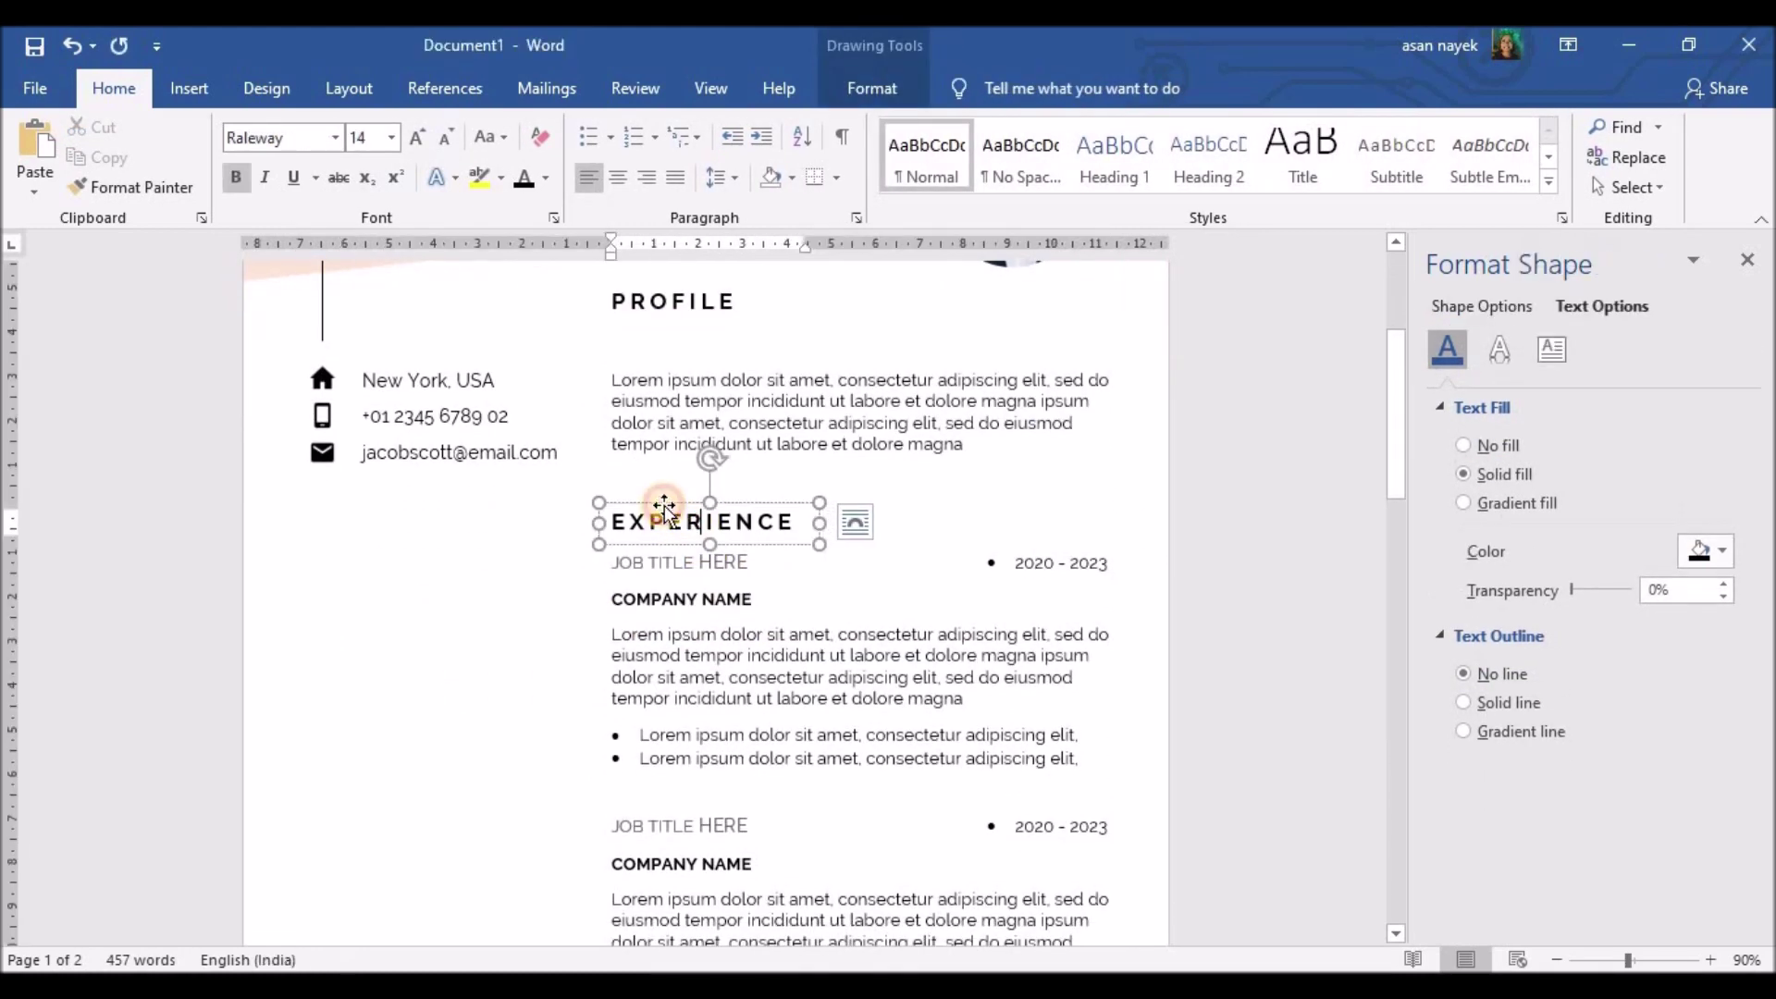
mouse_move(664, 507)
mouse_down()
mouse_move(437, 508)
mouse_move(496, 508)
mouse_up()
click(474, 530)
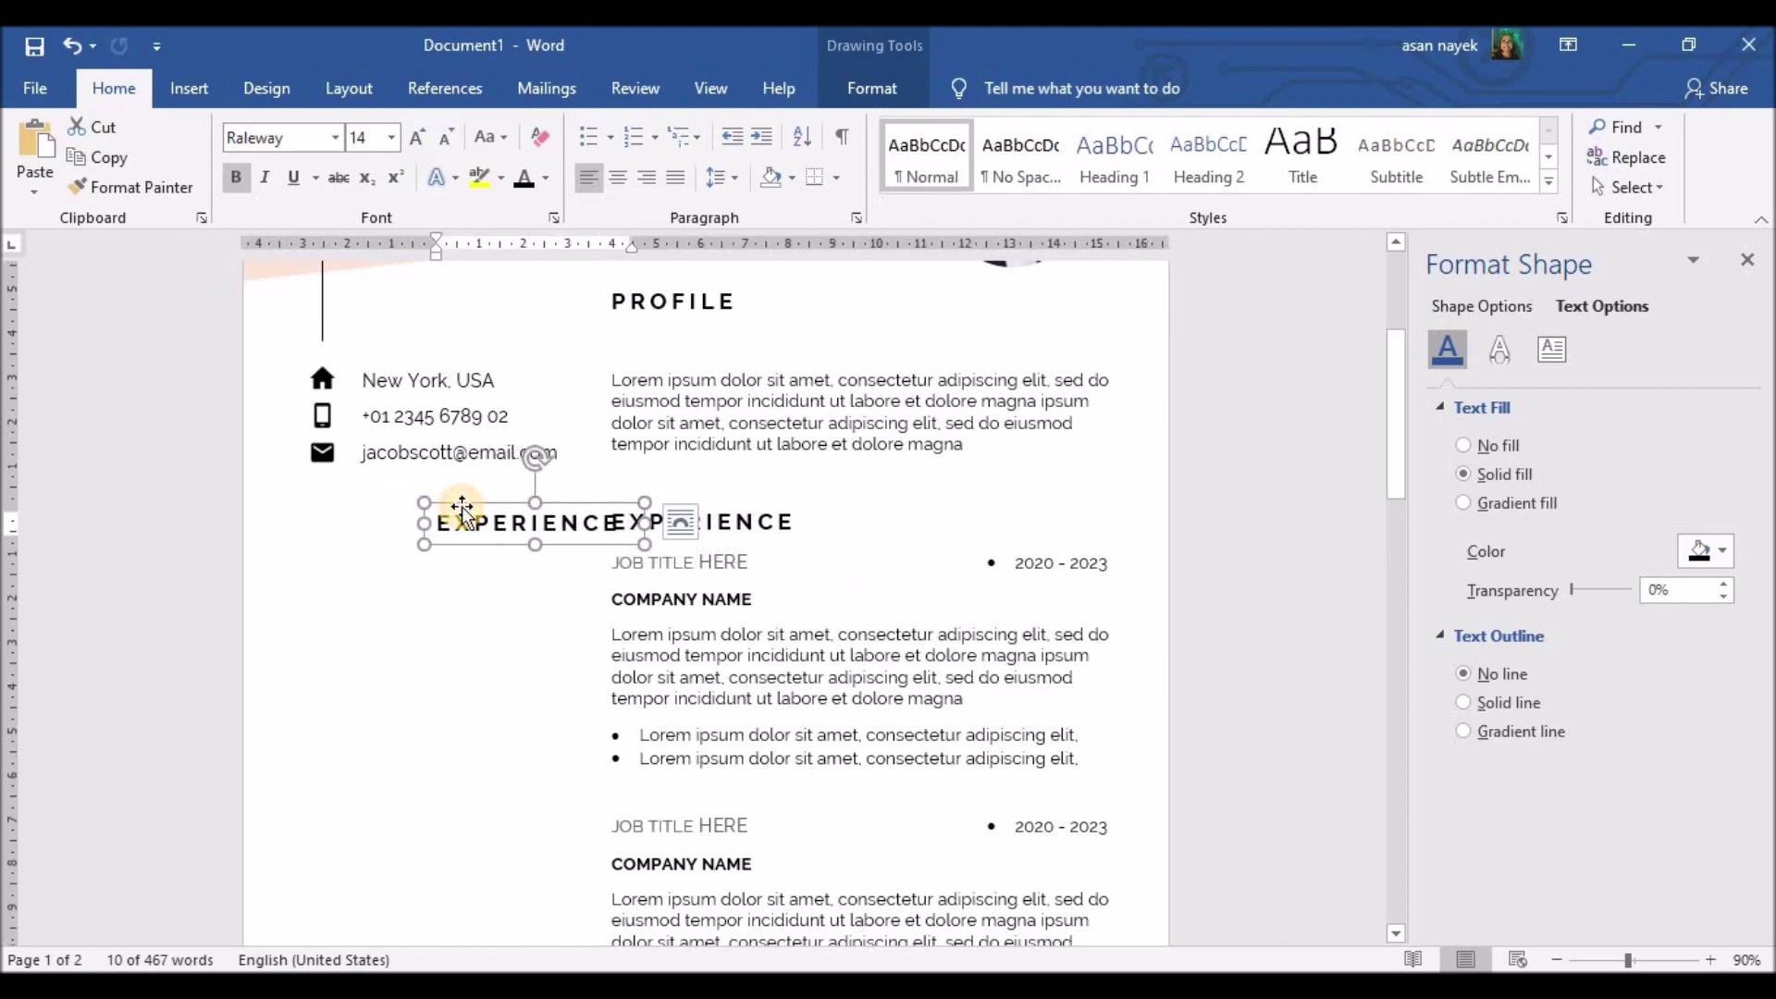
- Retype the heading copy as SKILLS and stretch its box taller and slightly wider
key(ctrl+z)
key(ctrl+z)
scroll(495, 536, down, 3)
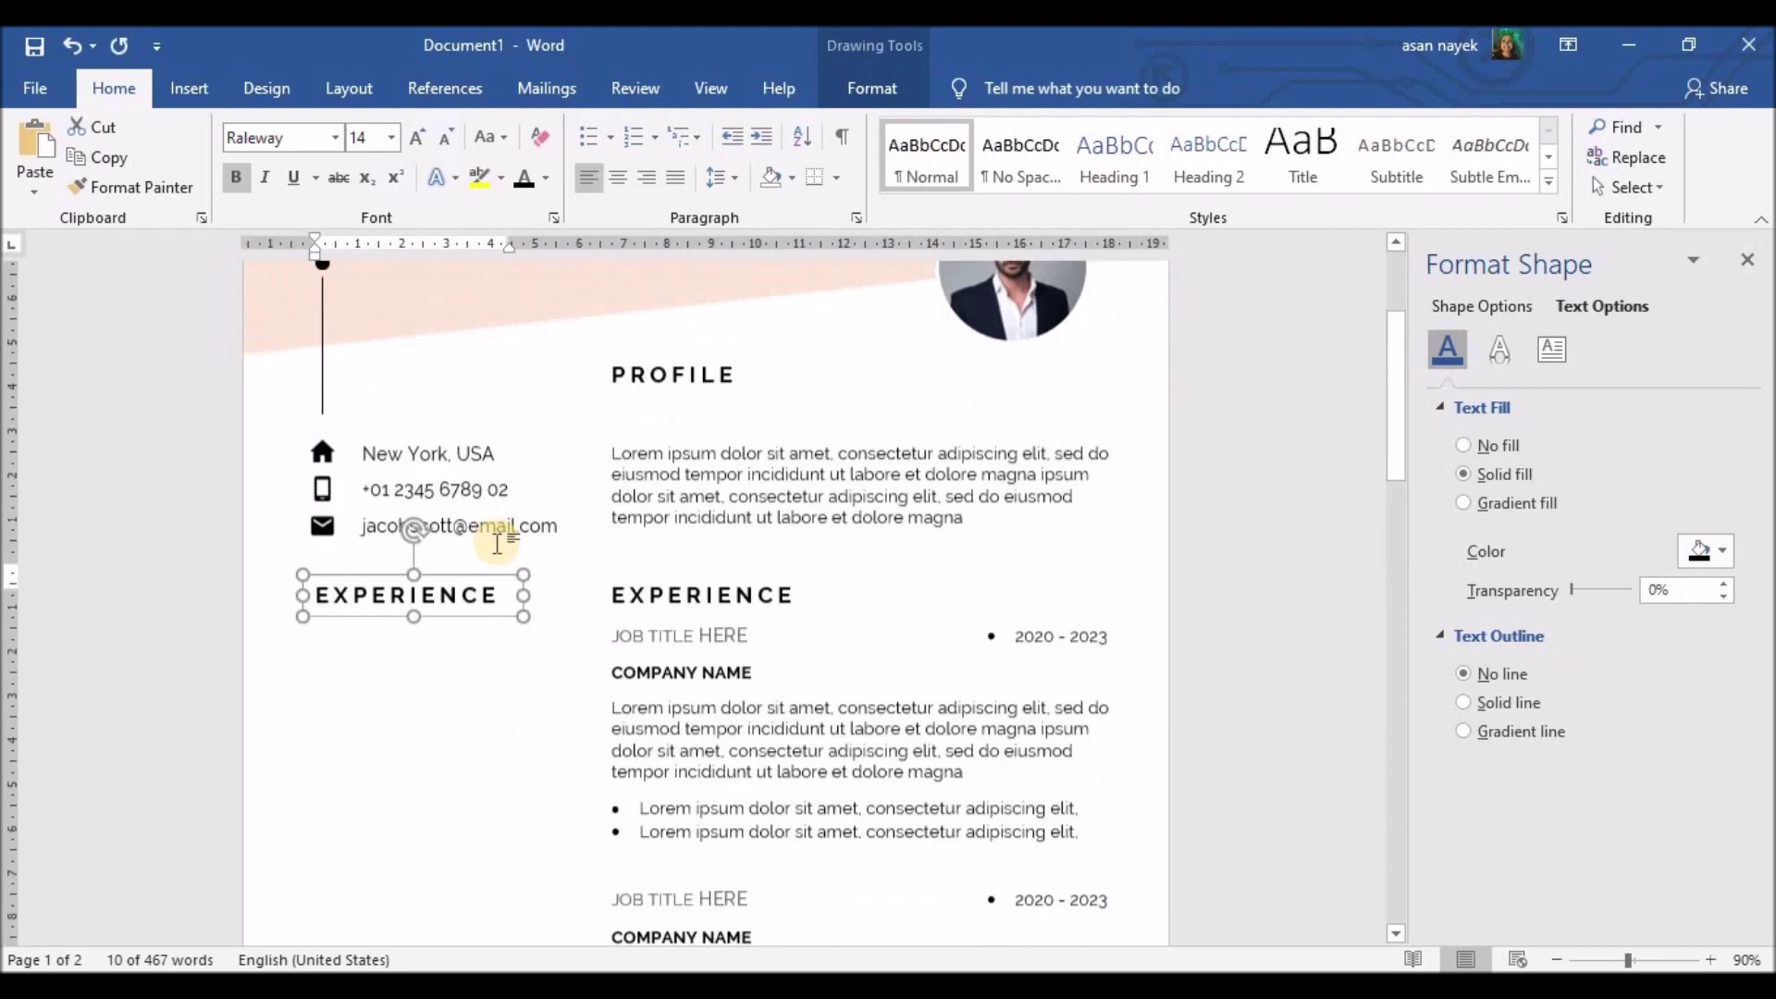
scroll(497, 543, down, 2)
scroll(497, 542, up, 3)
drag(307, 470, 490, 469)
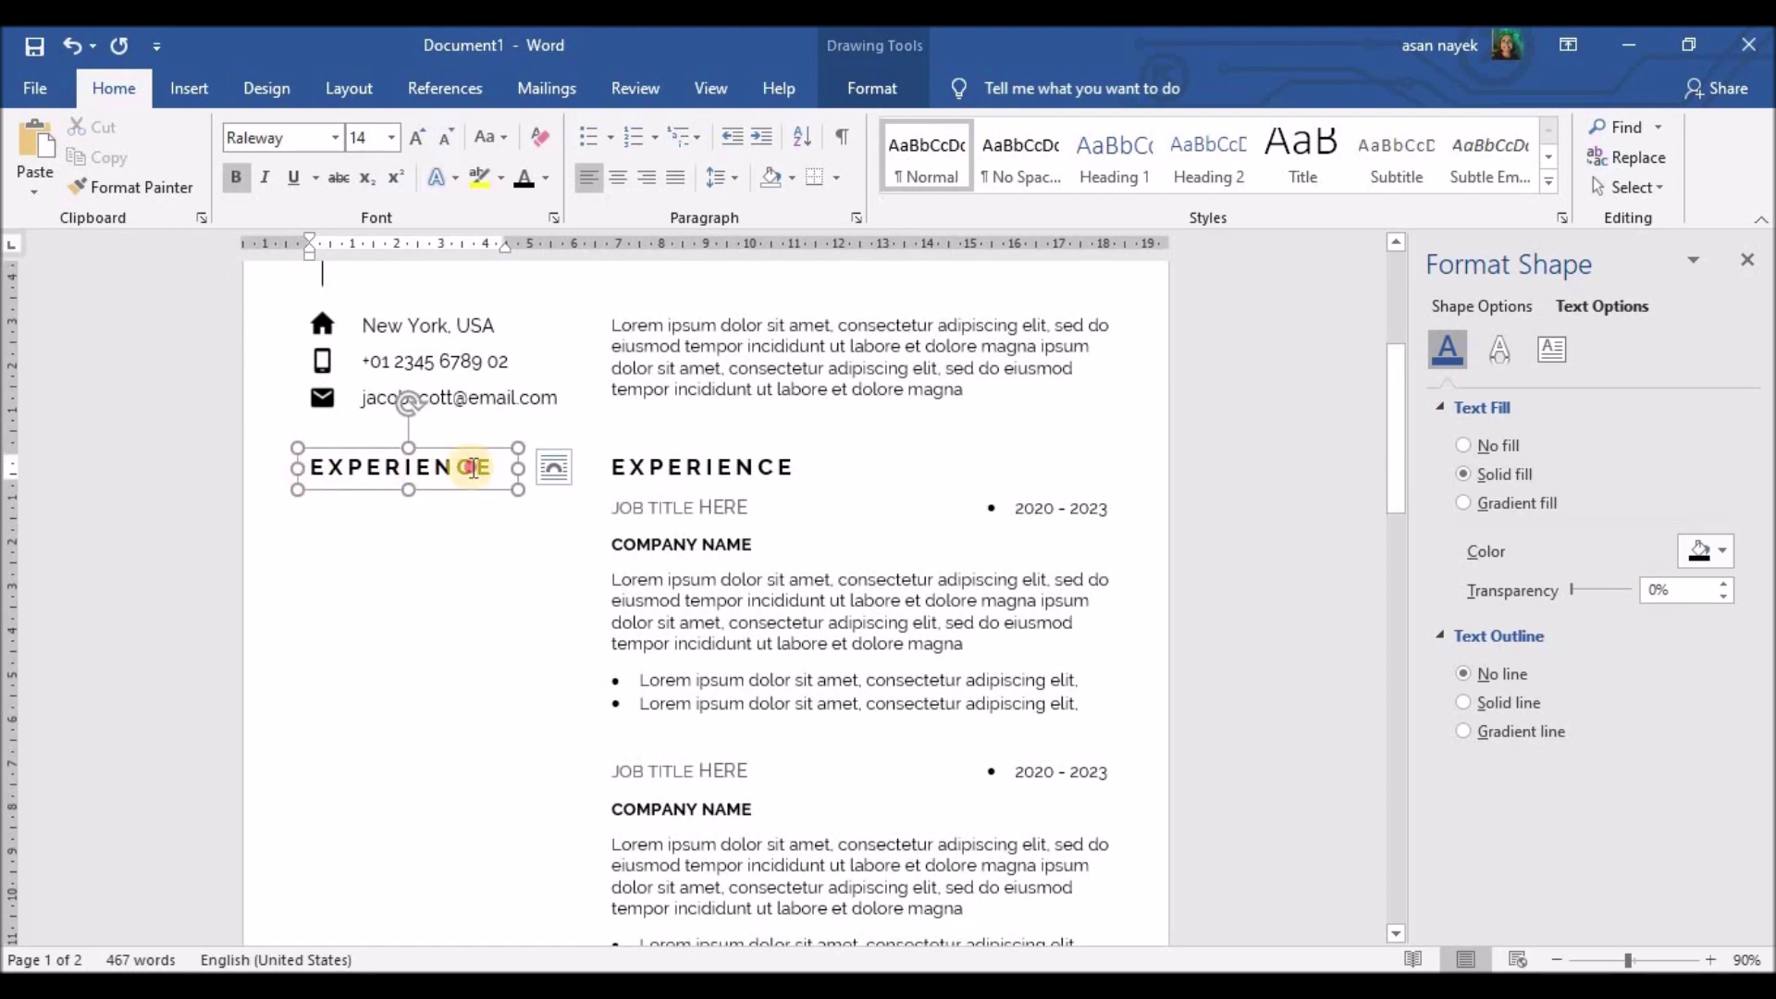
text(SKILLS)
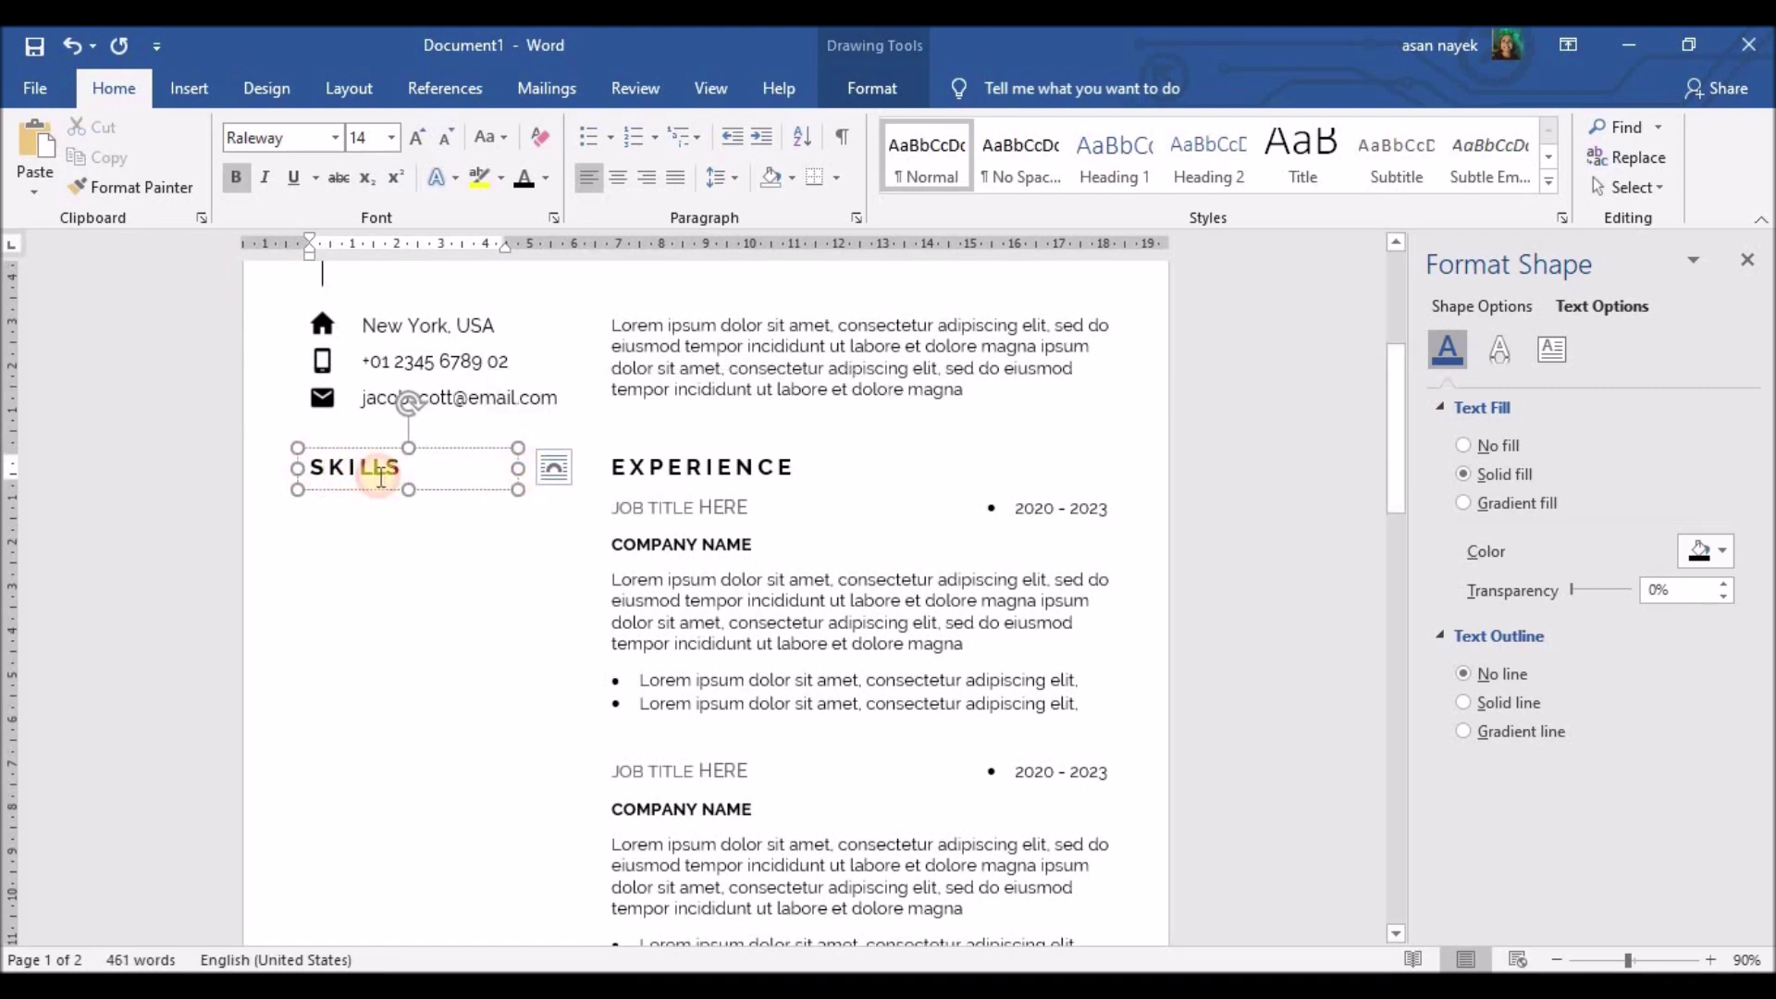
drag(408, 490, 407, 864)
drag(520, 655, 572, 655)
- Add a PROFFESSIONAL subheading shrunk to 11 pt in Black Text 1 Lighter 35% grey
text(PROFFESSIONAL)
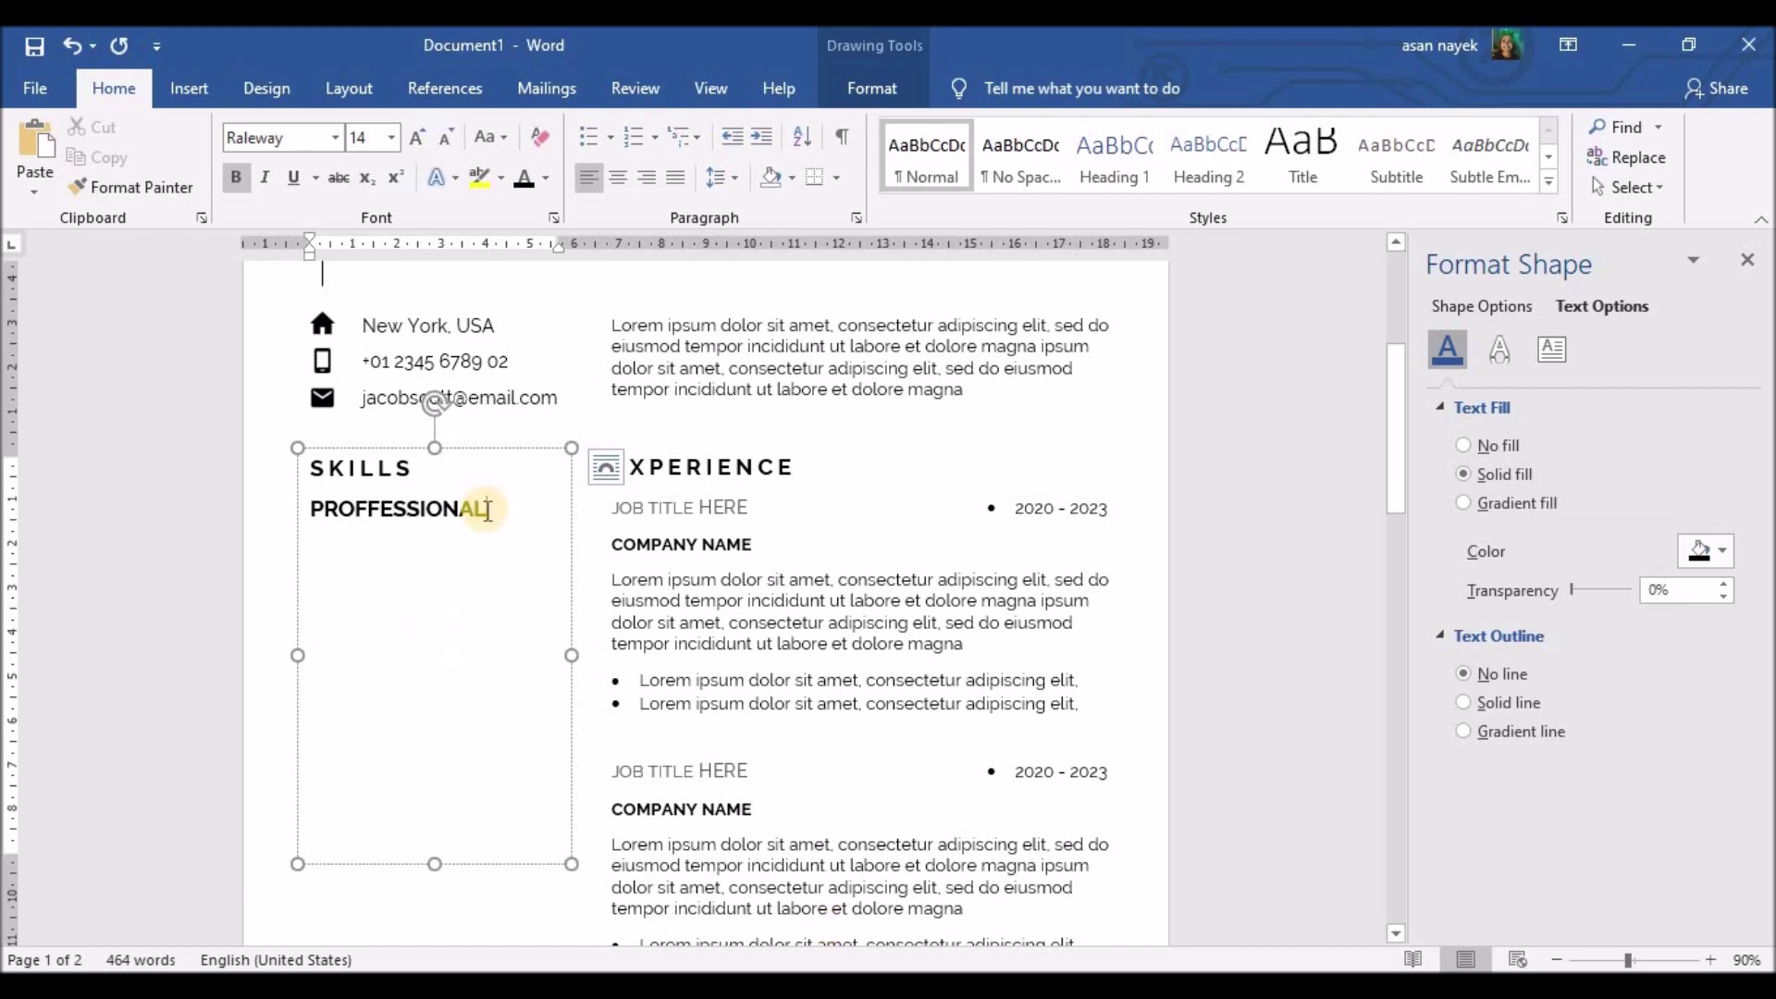
drag(467, 507, 269, 503)
click(438, 143)
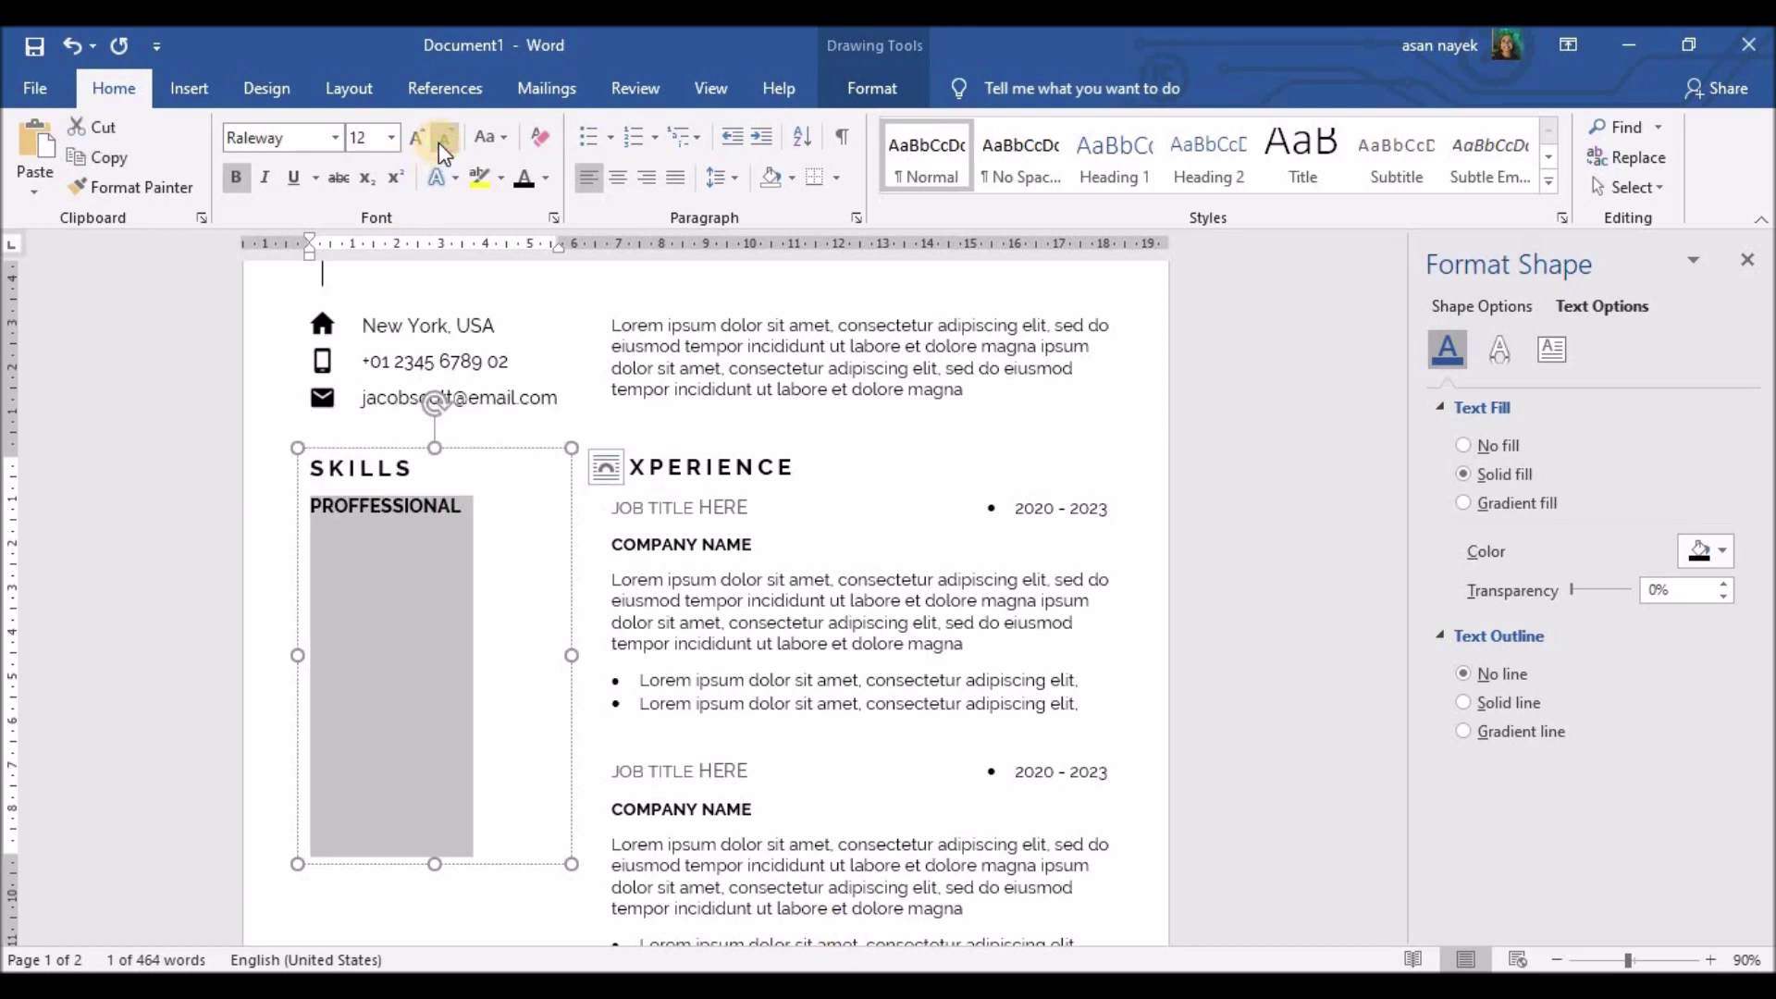
click(438, 143)
click(324, 510)
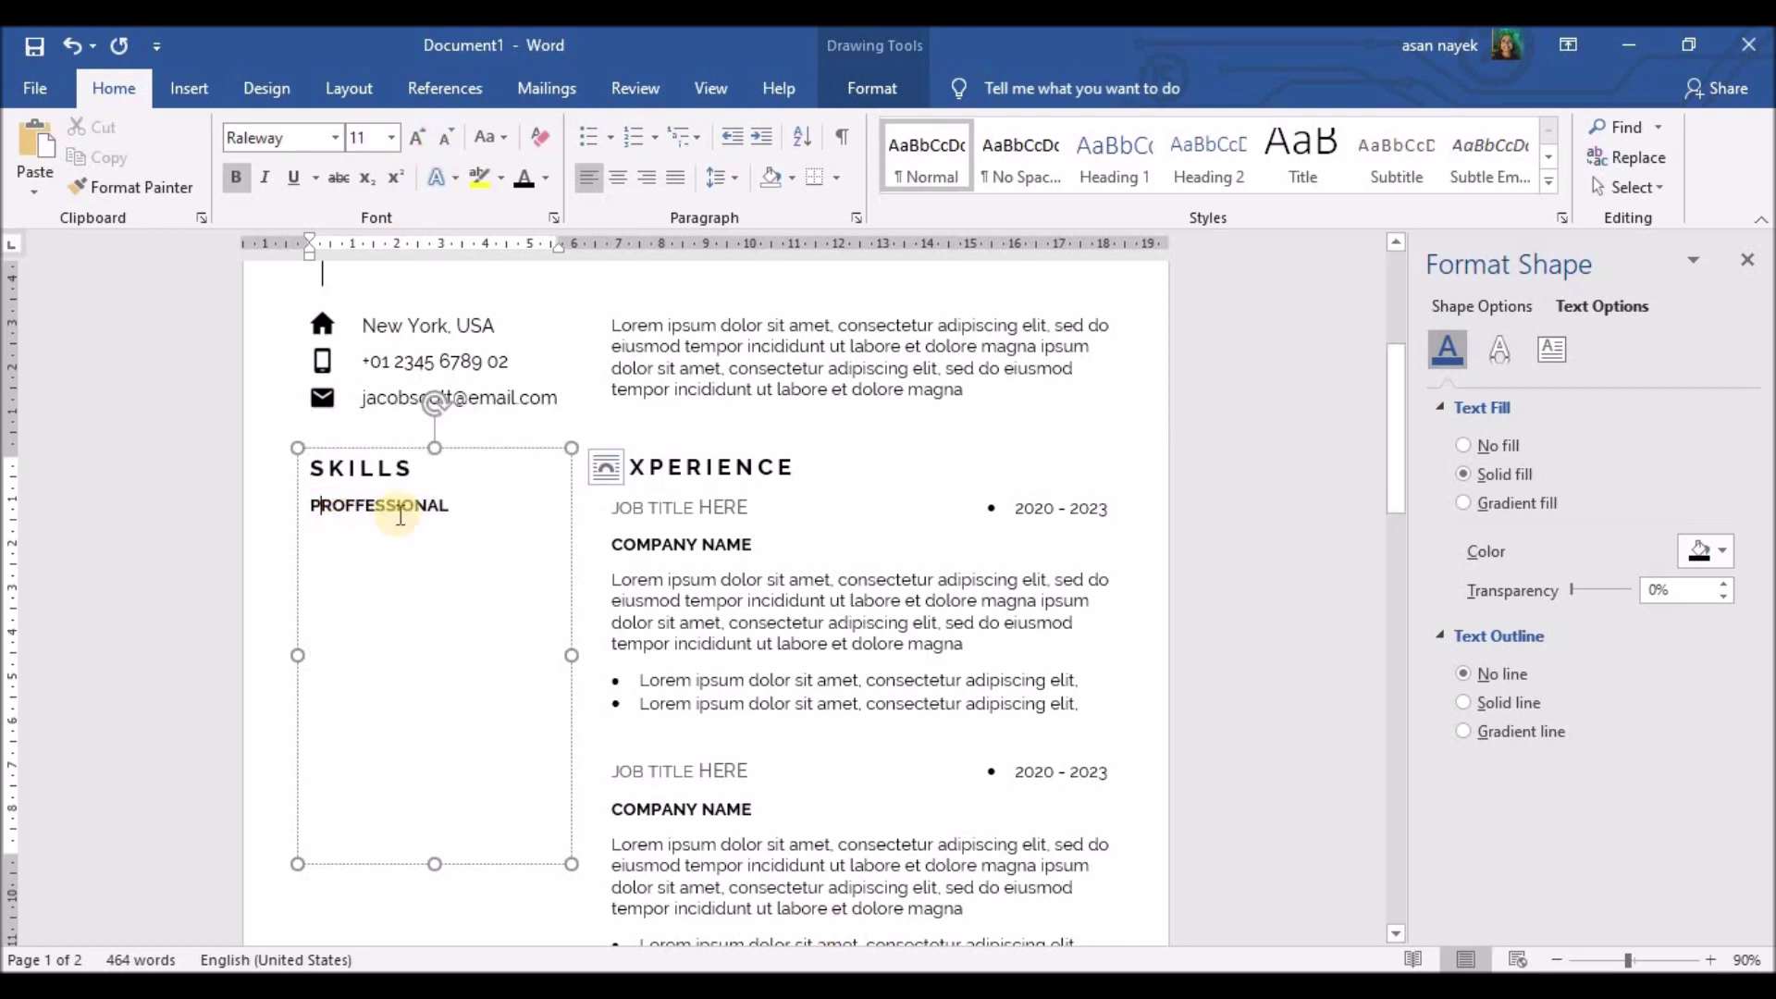
drag(317, 505, 458, 851)
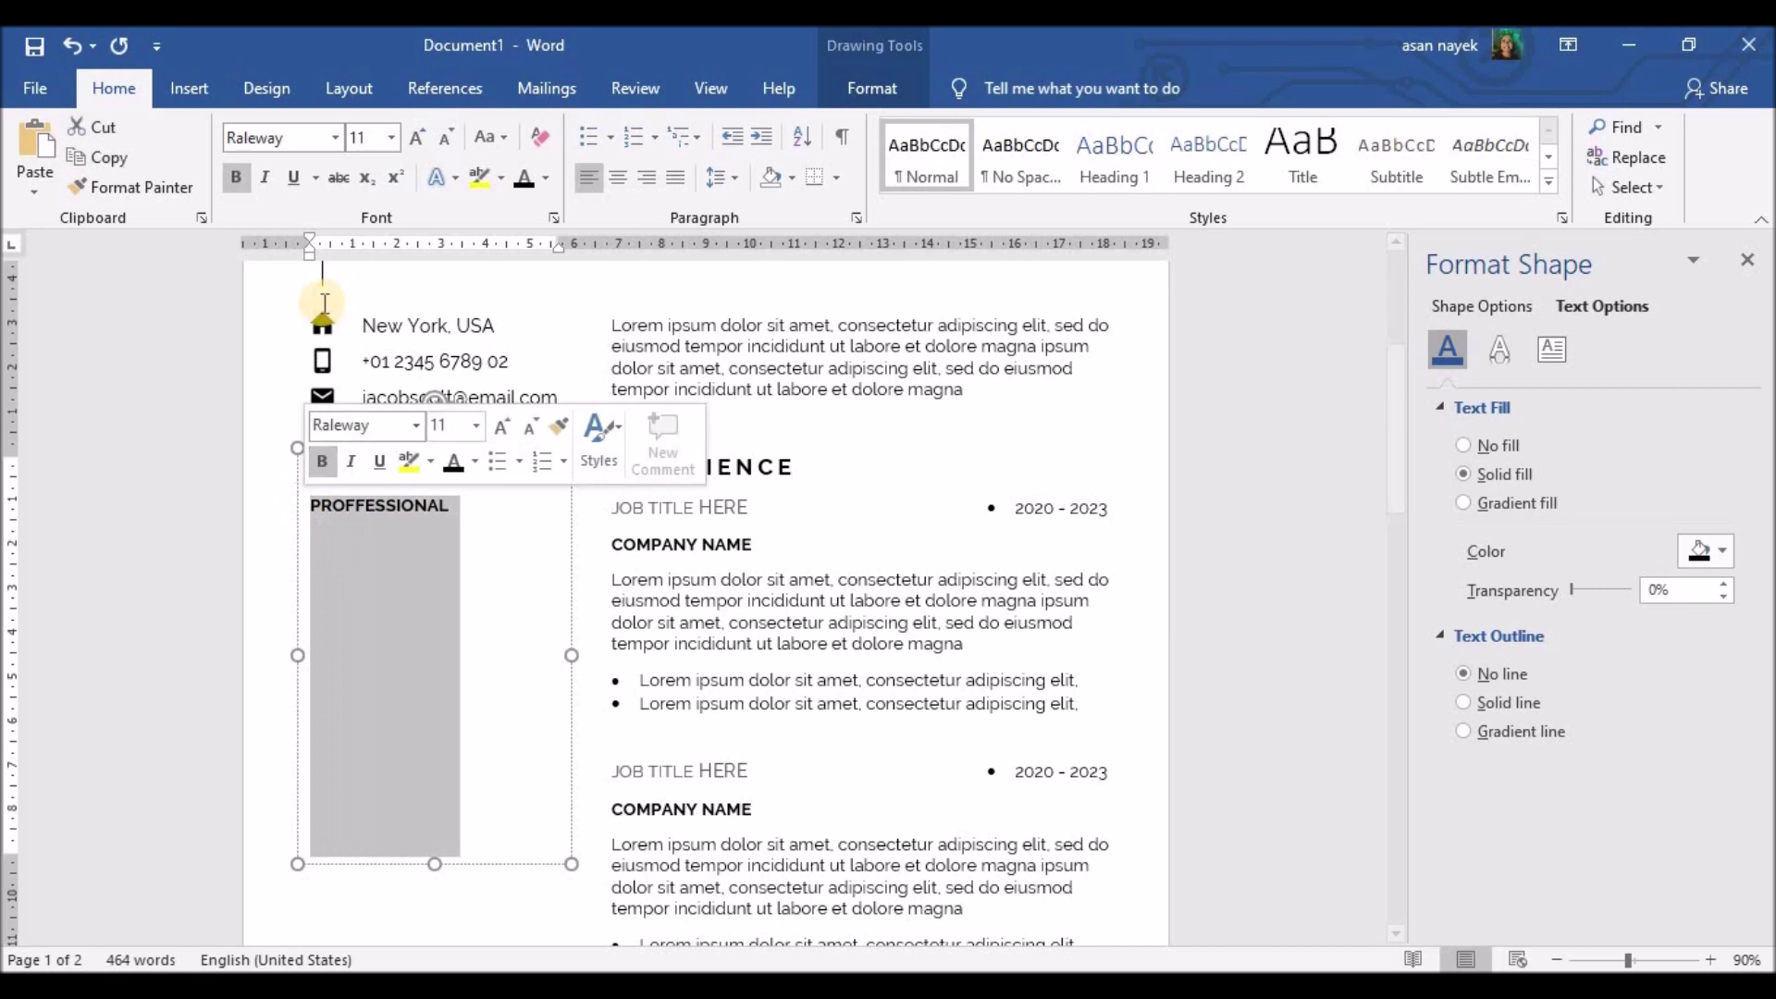
click(546, 179)
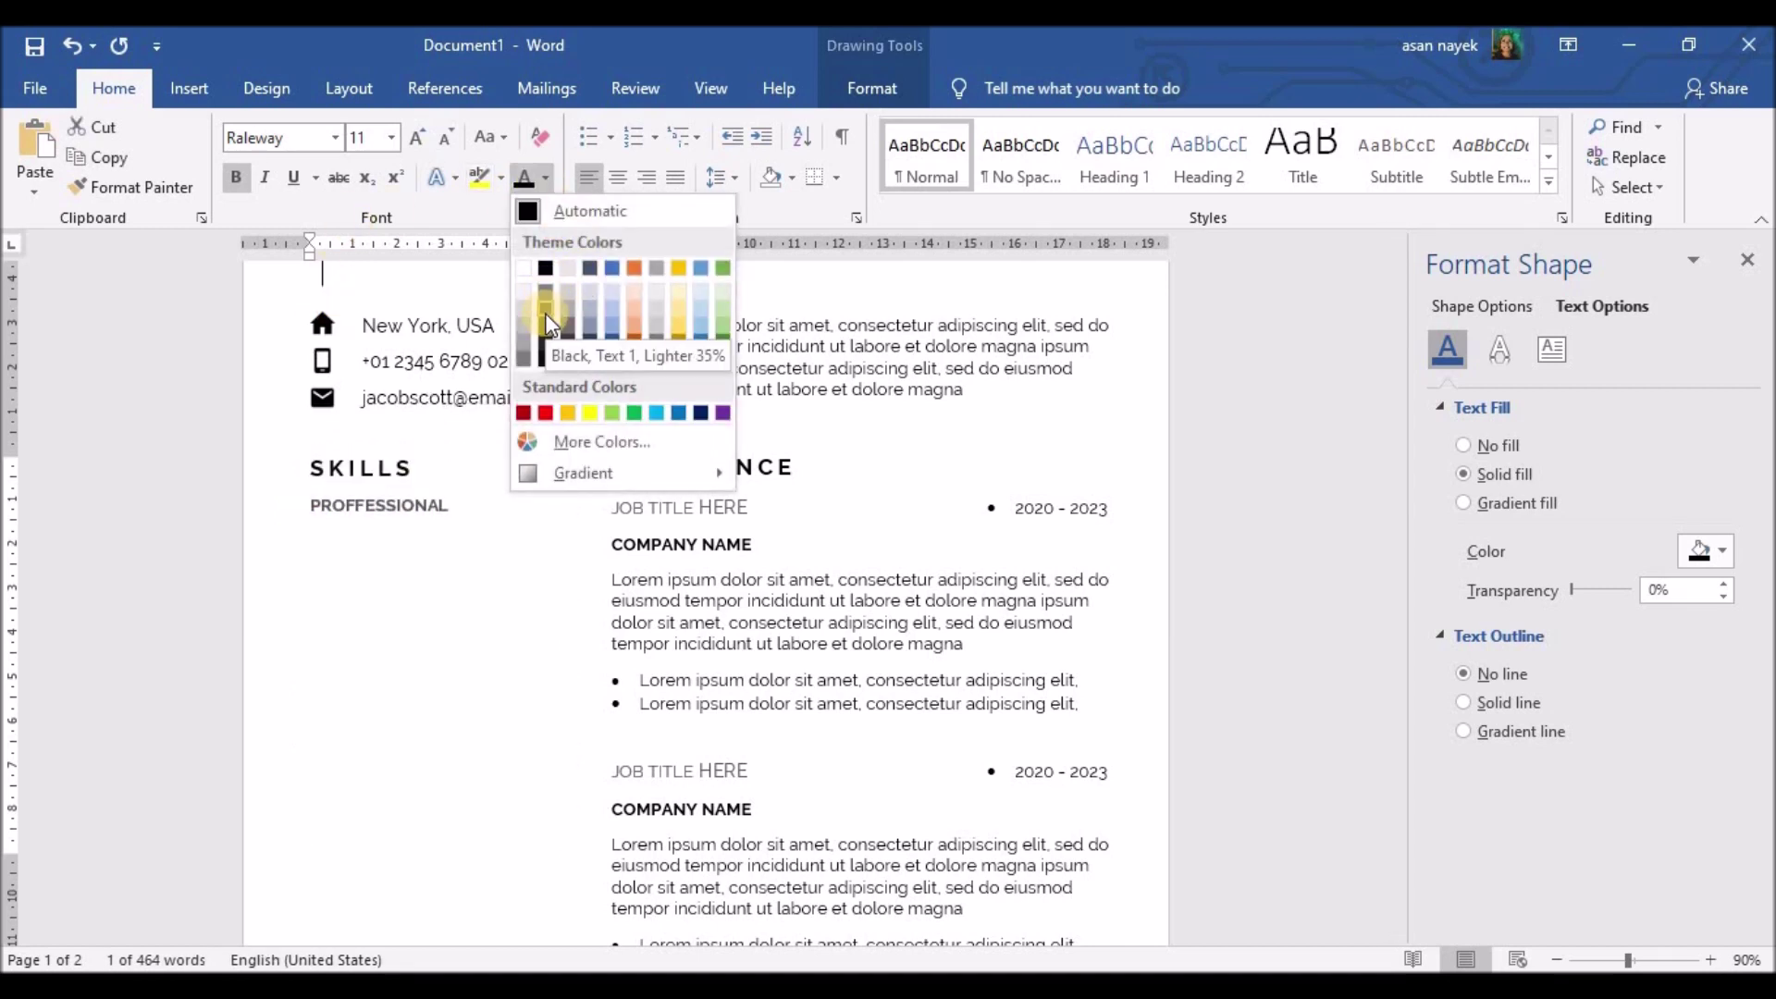
click(545, 314)
click(447, 506)
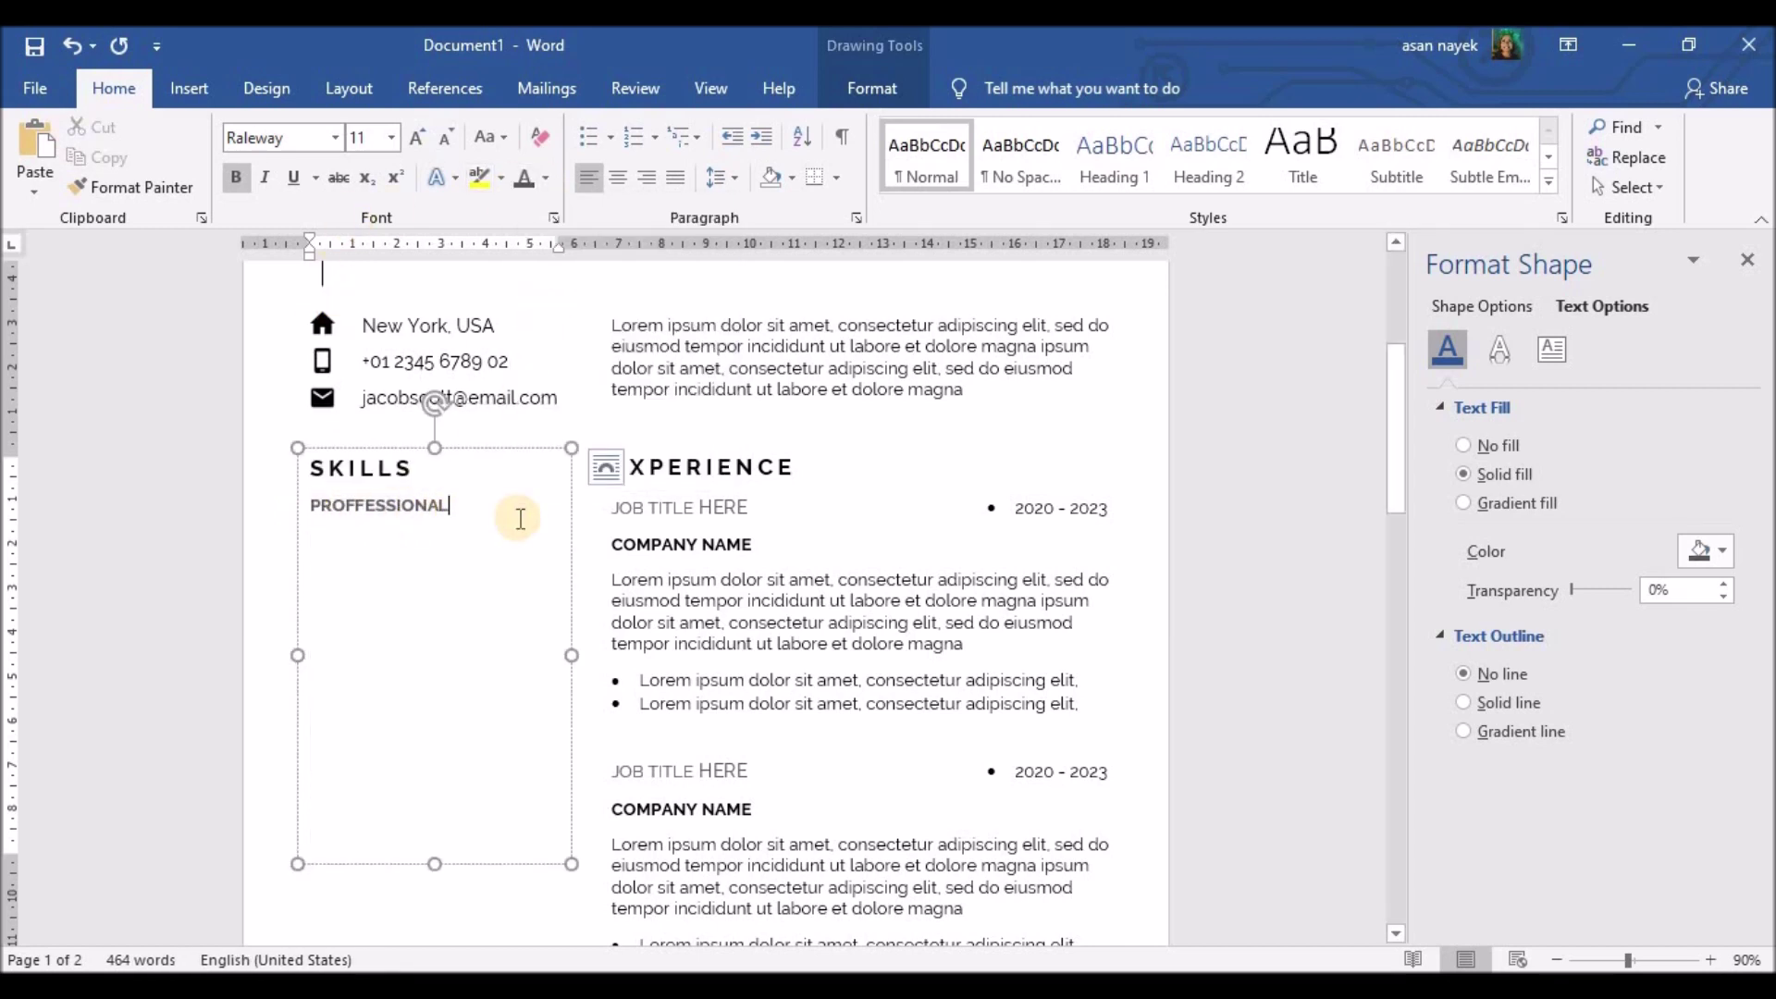
scroll(562, 567, up, 2)
- Copy the Interests list onto page 1 and move it under PROFFESSIONAL as the skills list
scroll(562, 587, down, 15)
scroll(499, 657, down, 10)
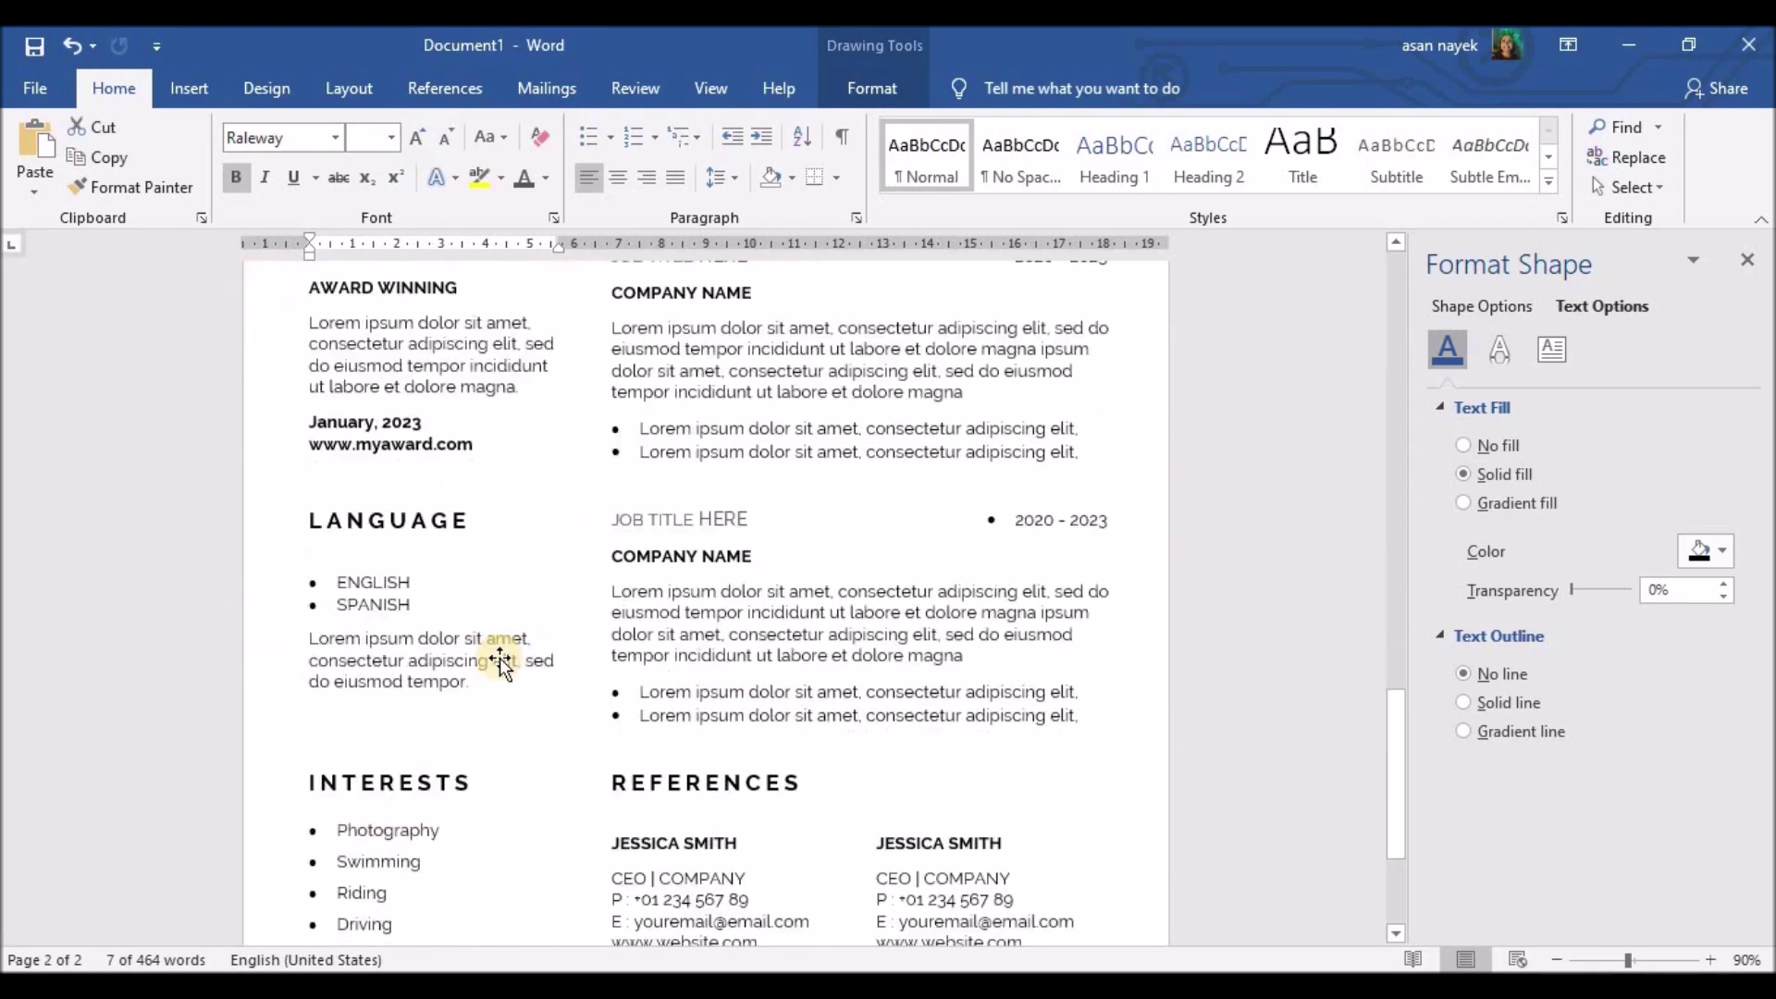
scroll(500, 658, down, 3)
click(377, 685)
scroll(376, 680, up, 15)
scroll(372, 679, down, 5)
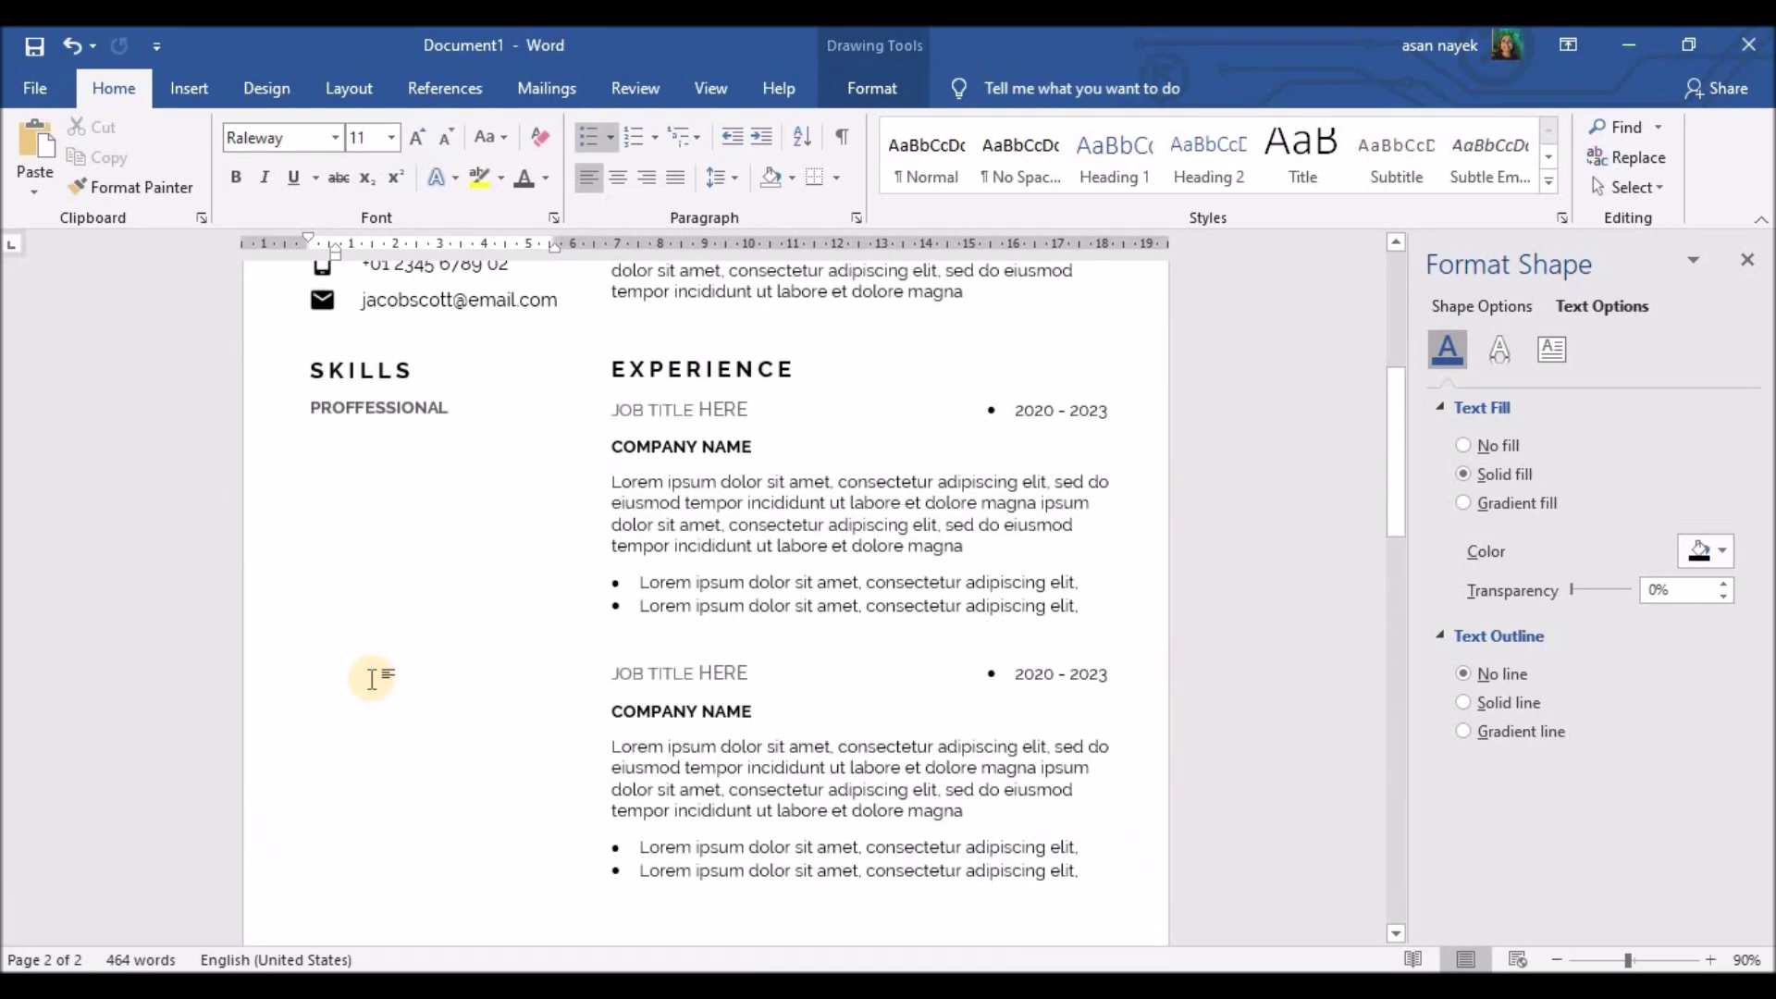
key(ctrl+z)
key(ctrl+z)
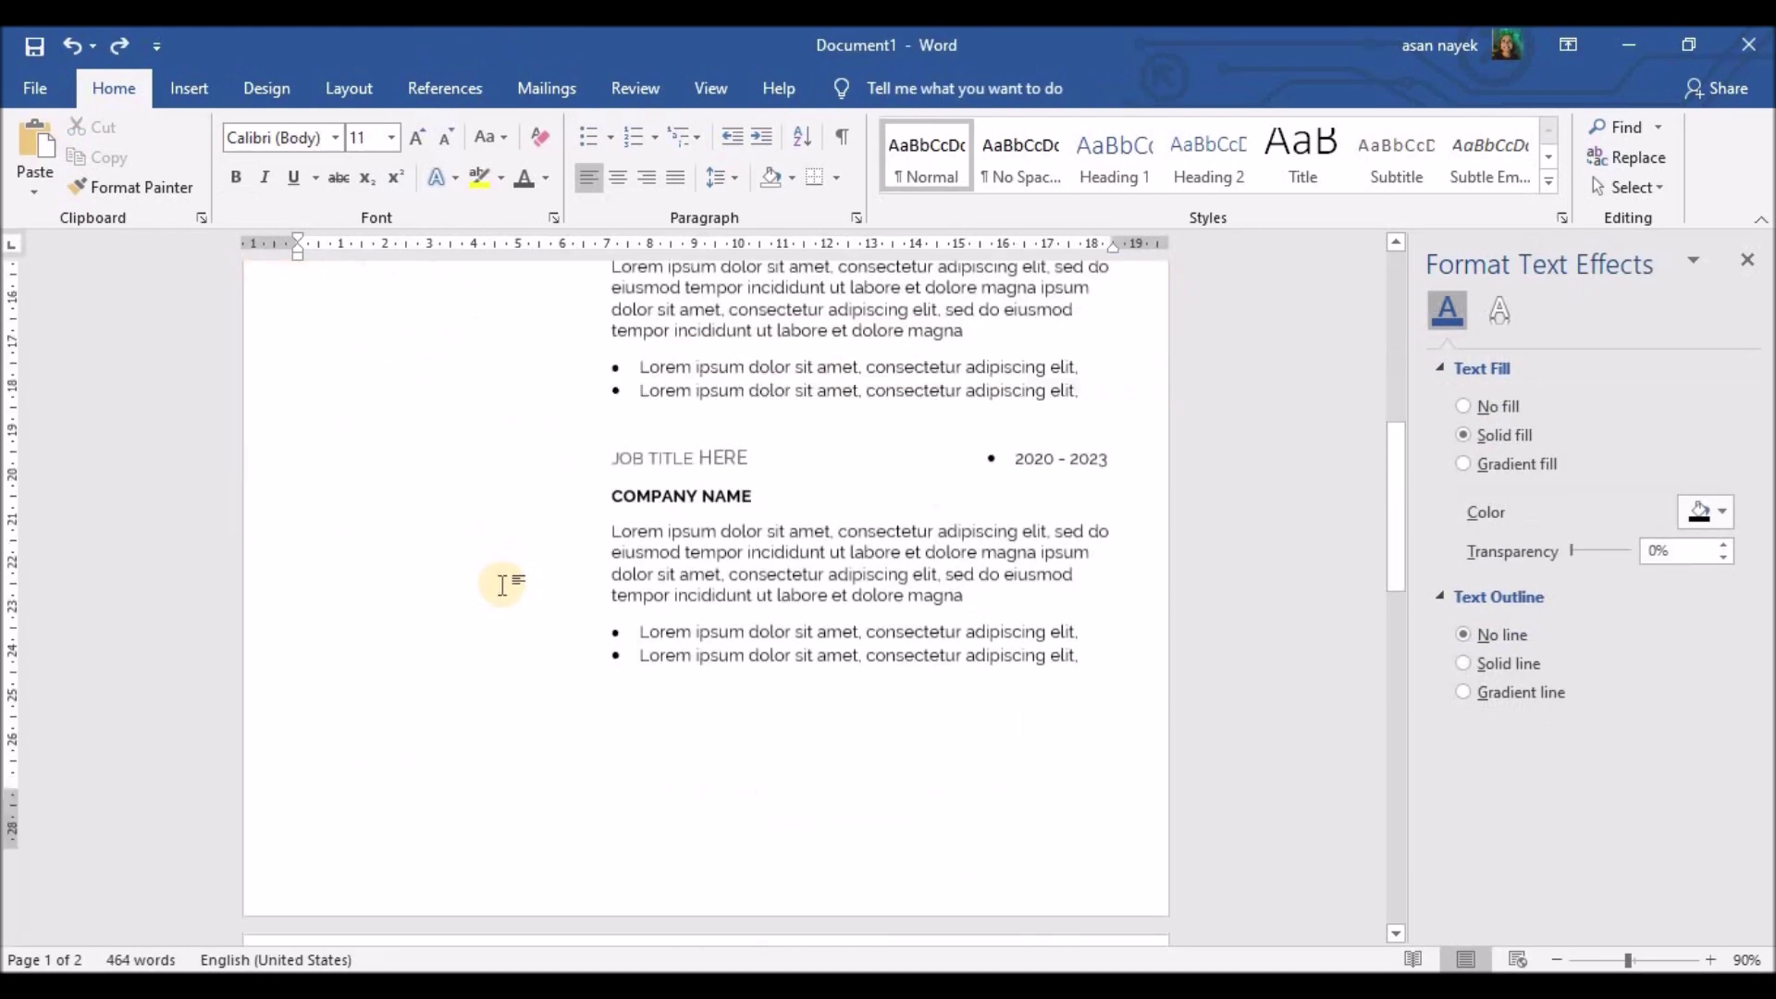
scroll(502, 584, down, 5)
scroll(408, 623, down, 3)
click(407, 601)
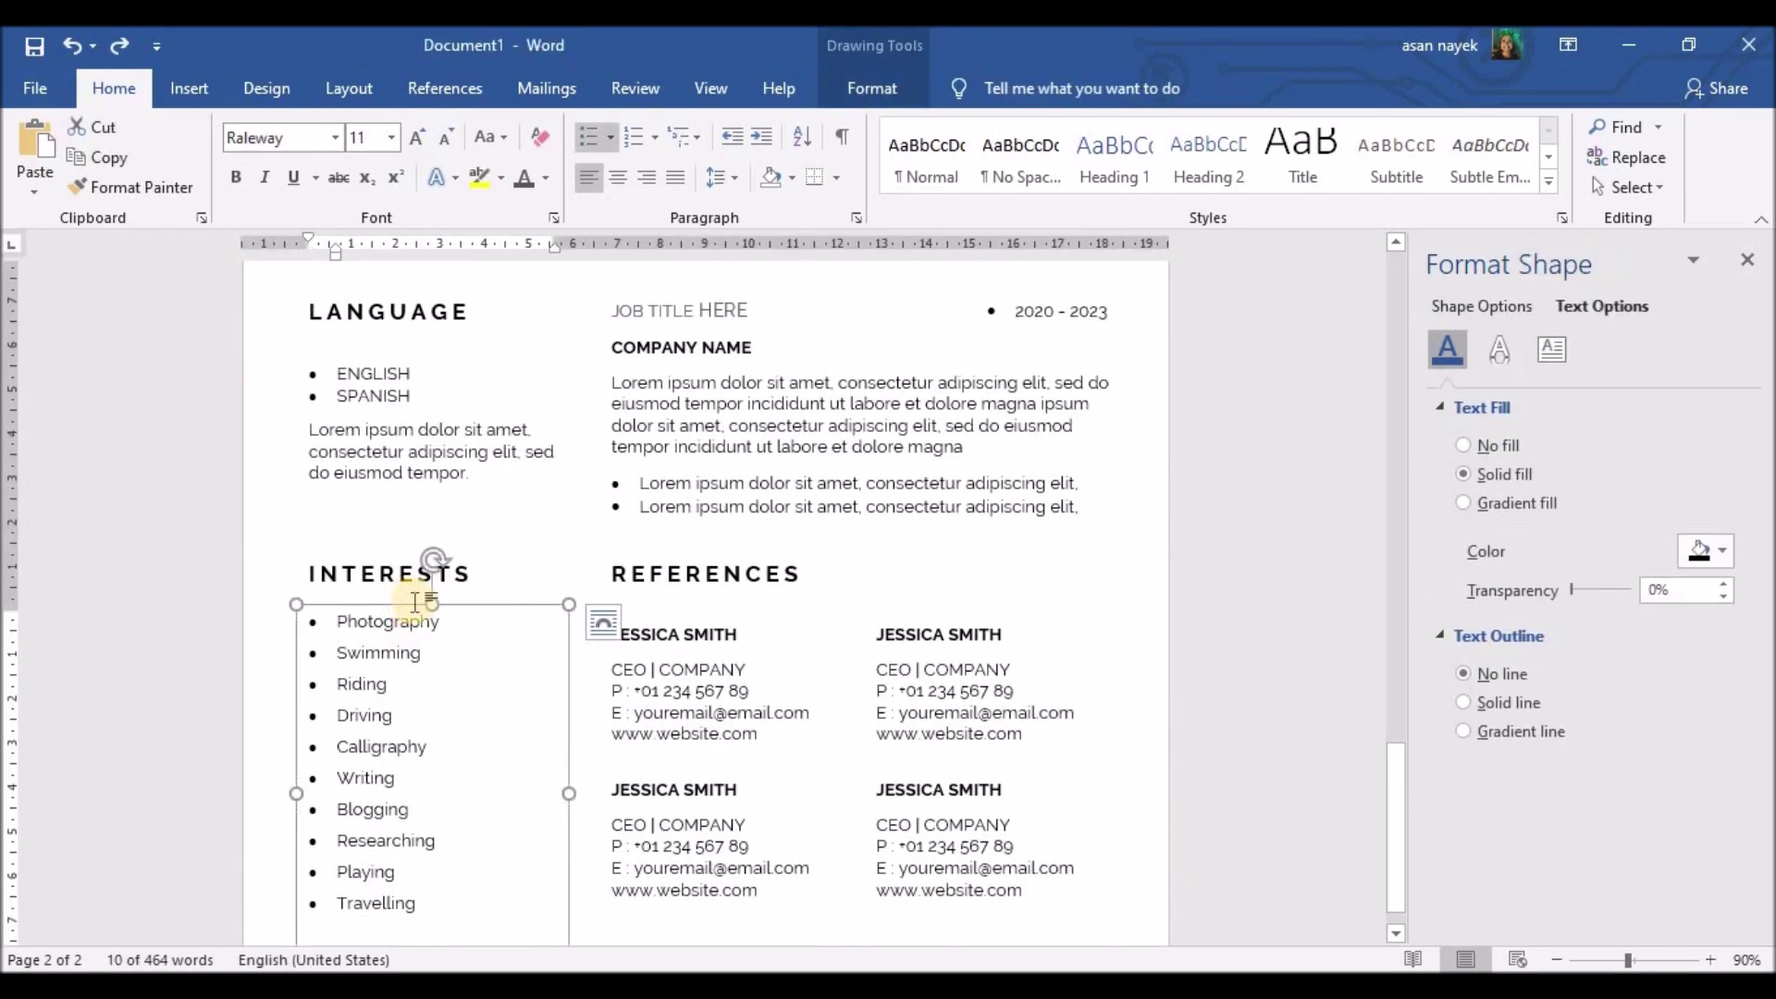
key(ctrl+c)
scroll(425, 601, up, 15)
key(ctrl+v)
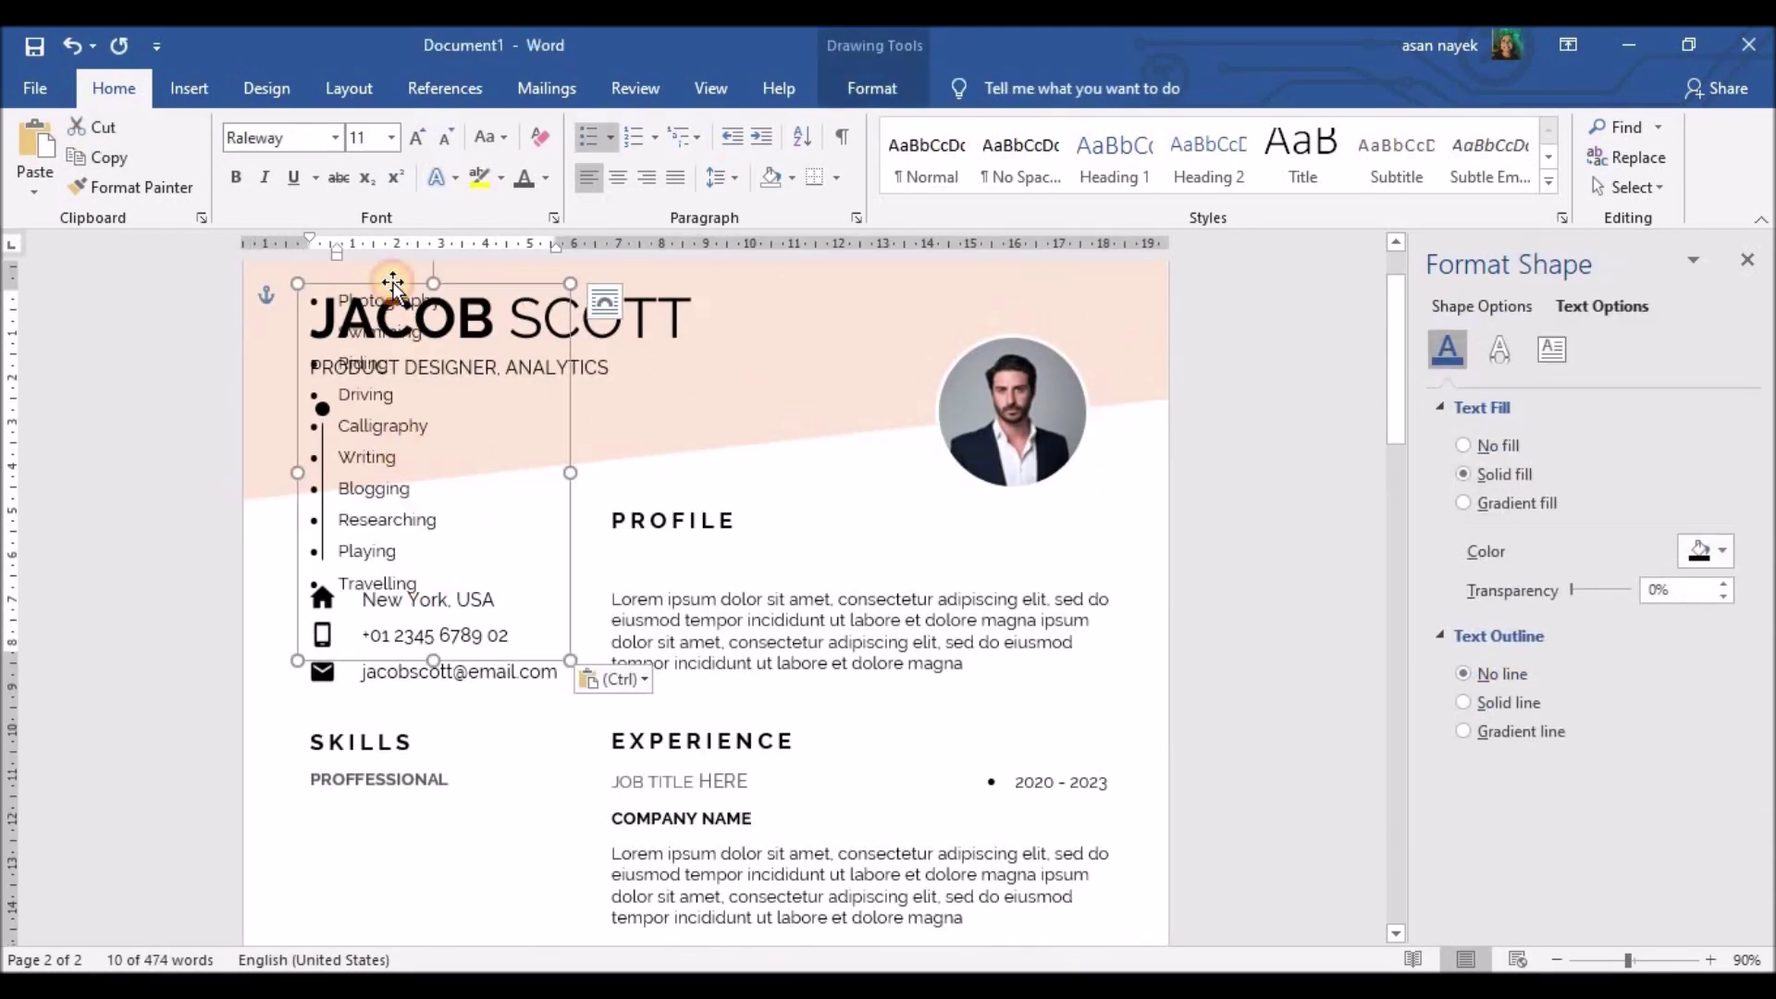
key(Down)
key(Down)
key(Down)
key(Down)
key(Down)
key(Down)
key(Down)
key(Down)
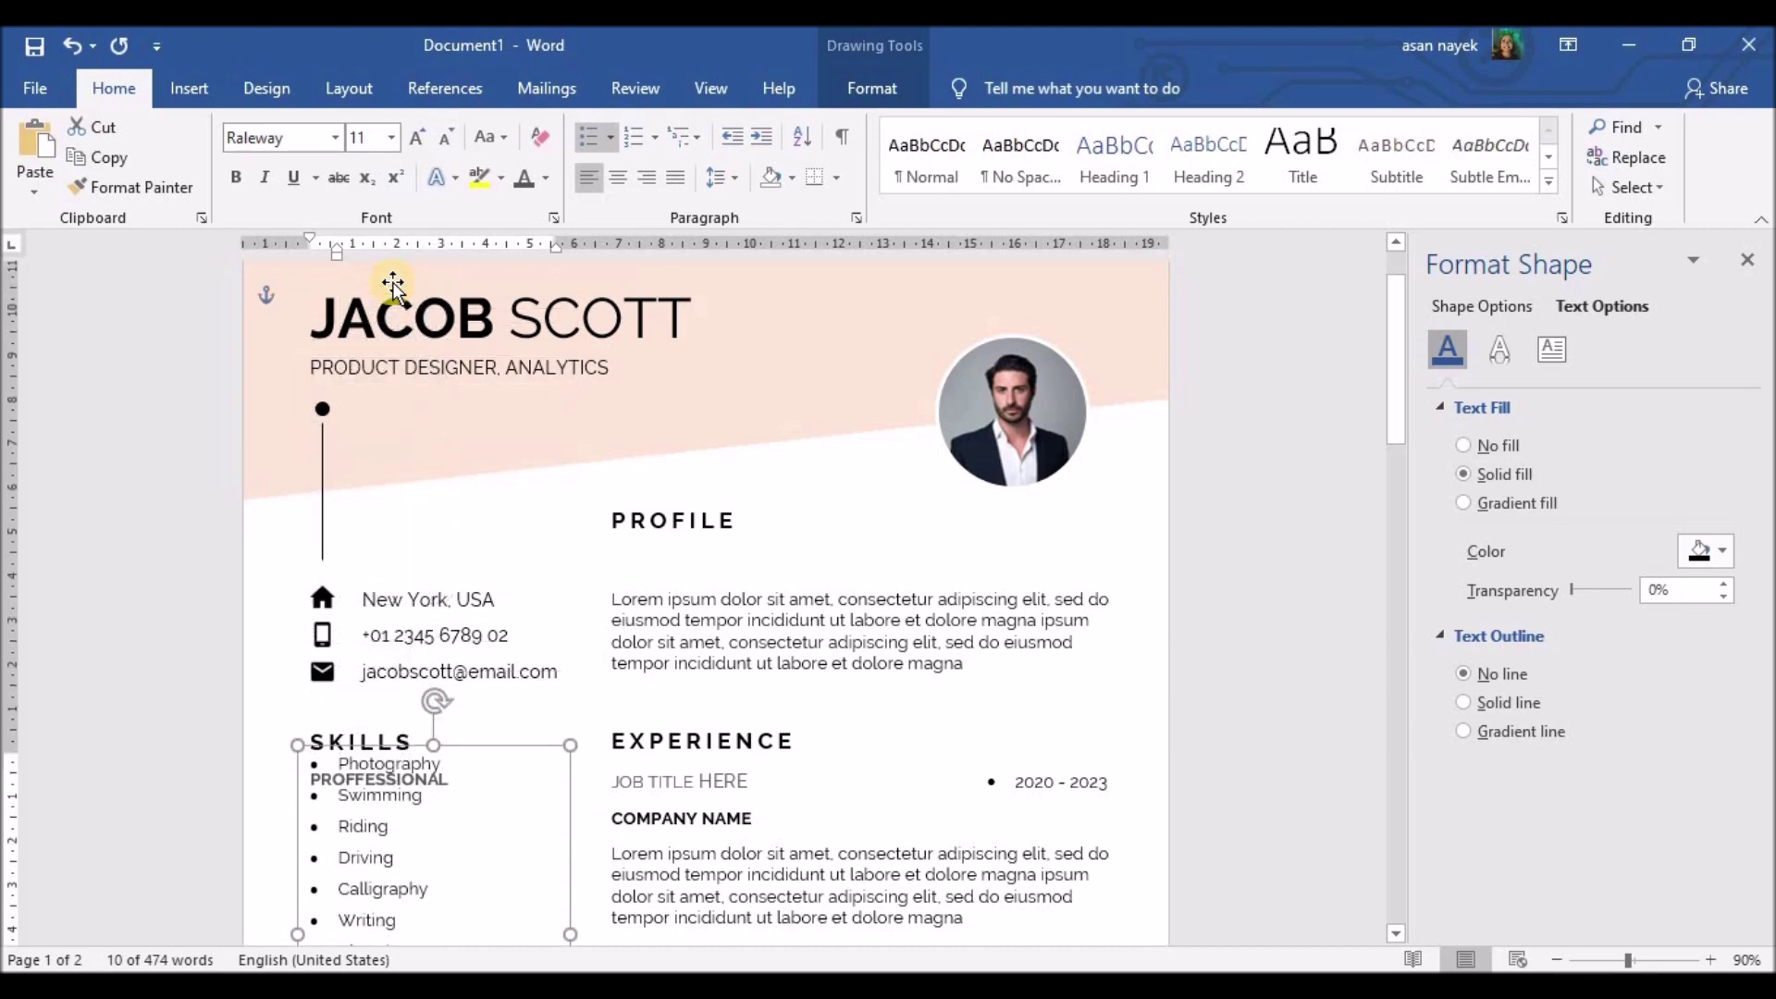
key(Down)
key(Down)
key(Down)
key(Down)
key(Down)
key(Down)
key(Down)
key(Down)
key(Down)
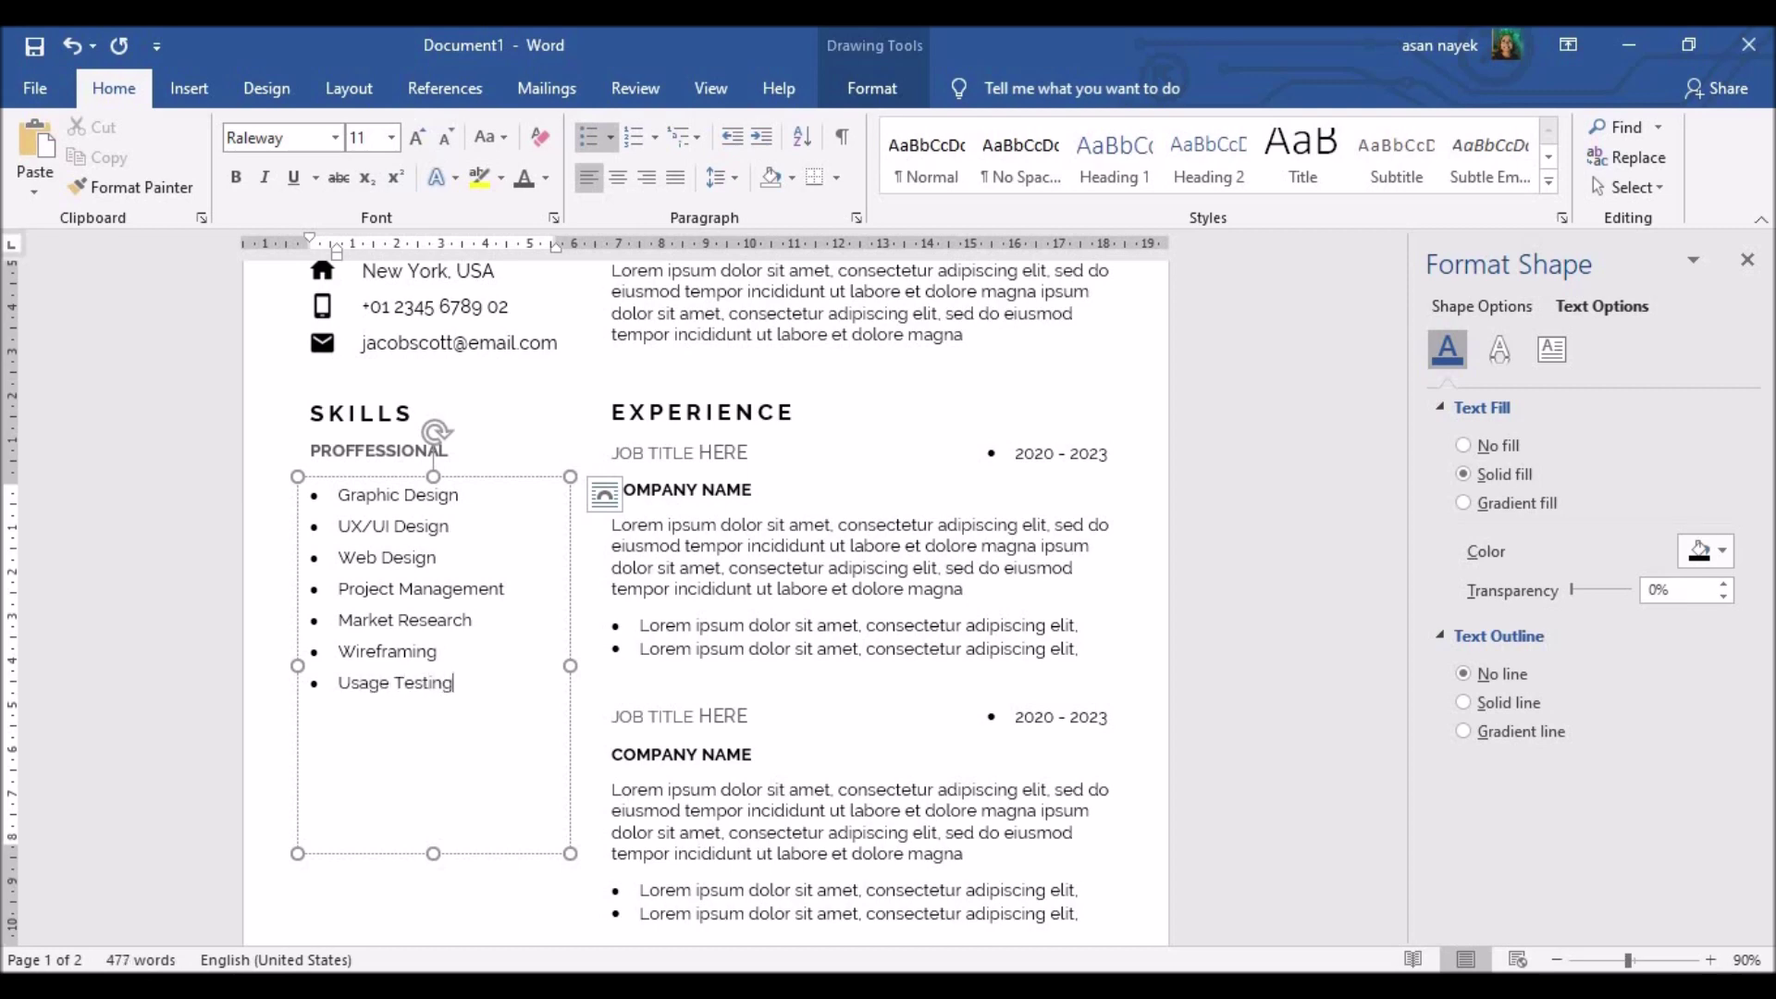
scroll(703, 554, up, 1)
- Duplicate the EXPERIENCE heading box
click(684, 467)
key(ctrl+c)
key(ctrl+v)
- Move the heading copy below the skills list and retype it as EDUCATION
drag(680, 471, 368, 760)
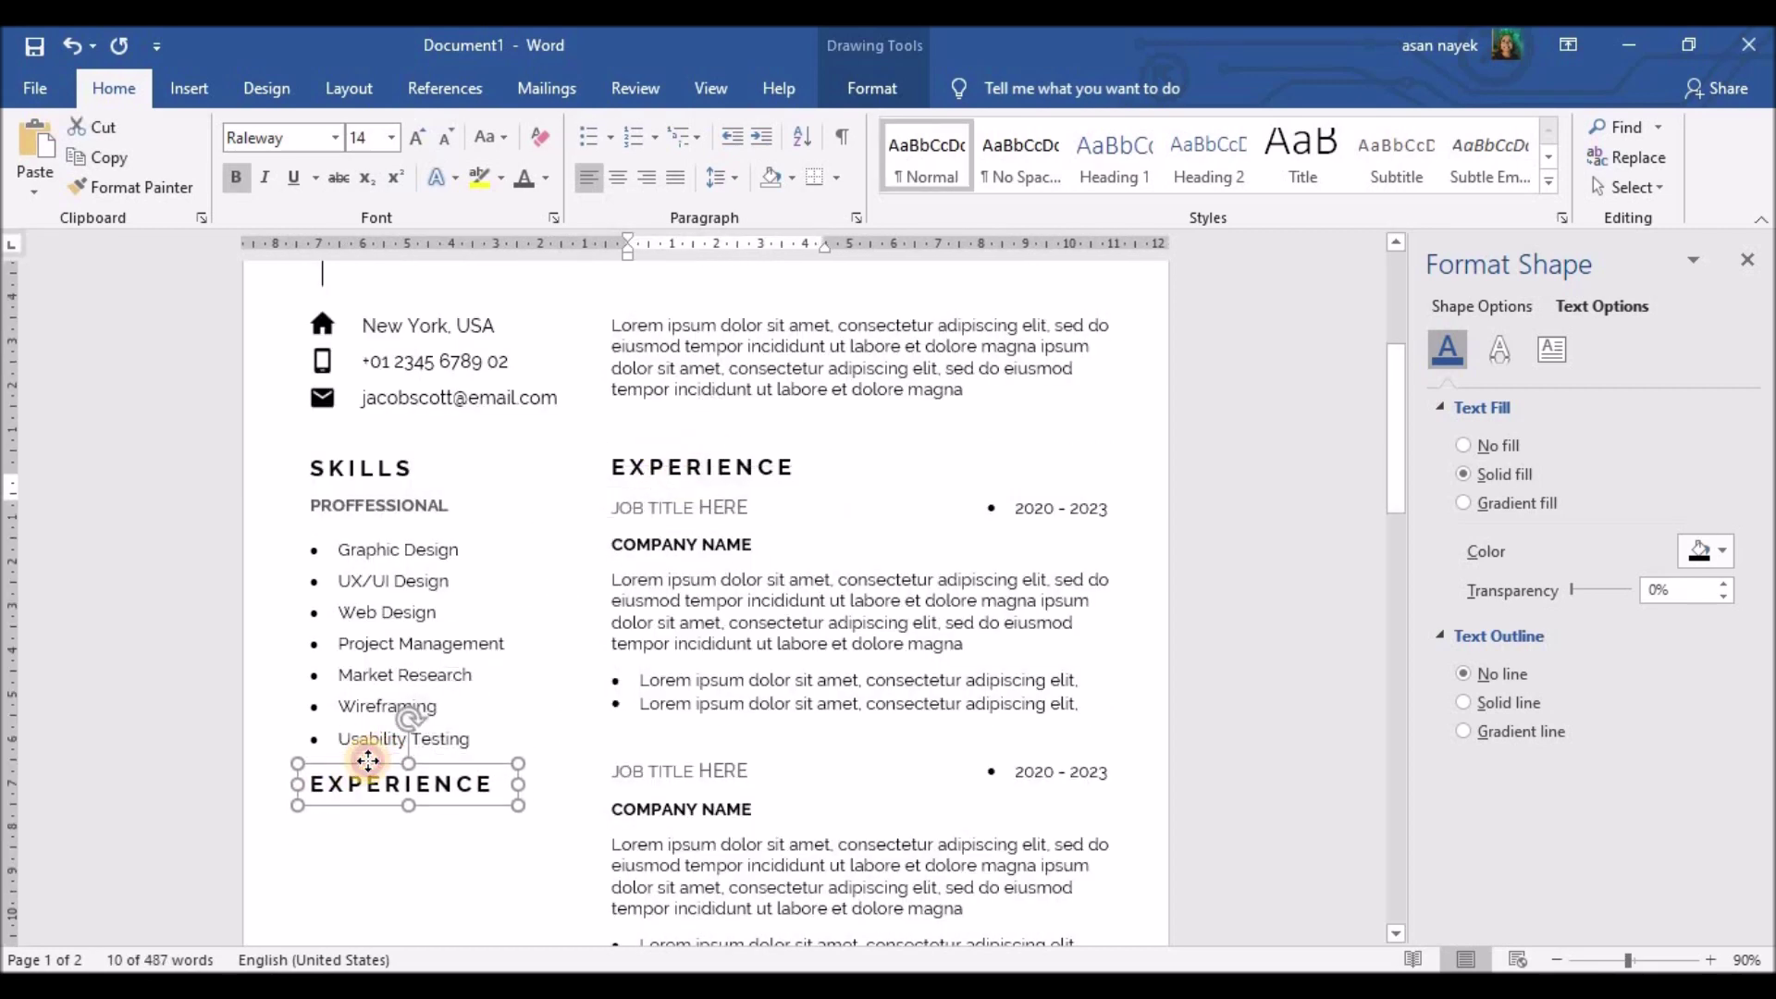
scroll(341, 336, down, 5)
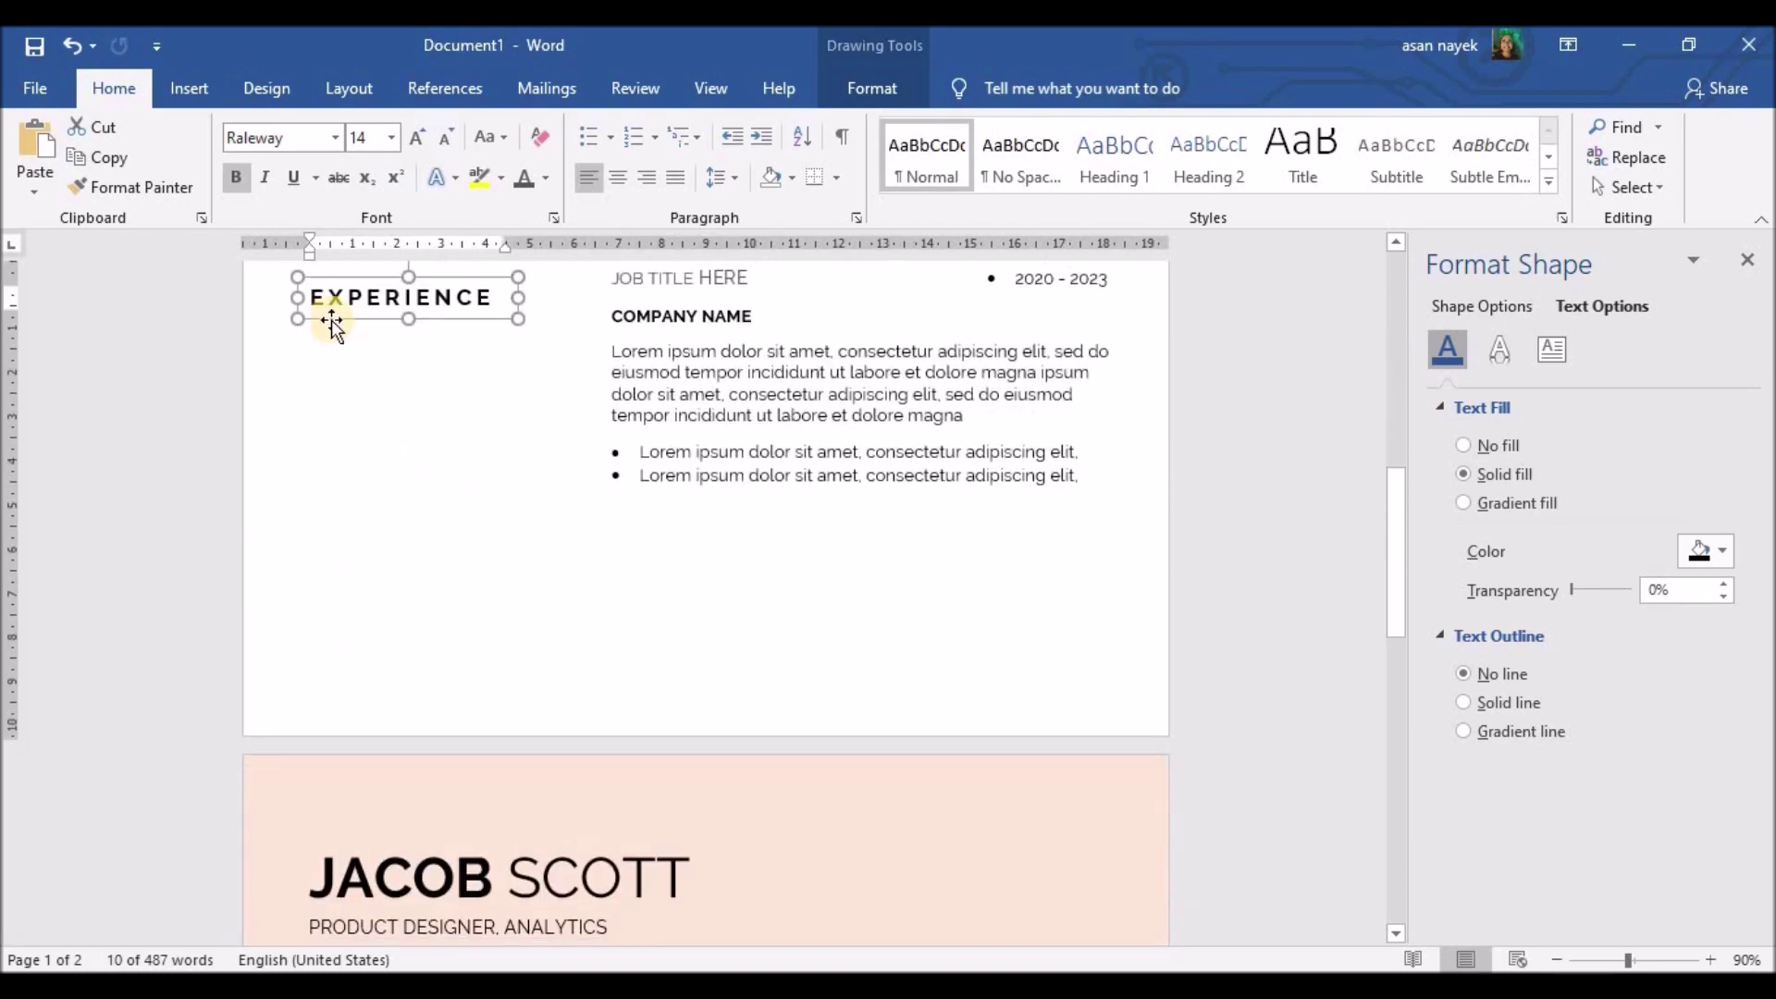
double_click(491, 300)
text(EDUCATION)
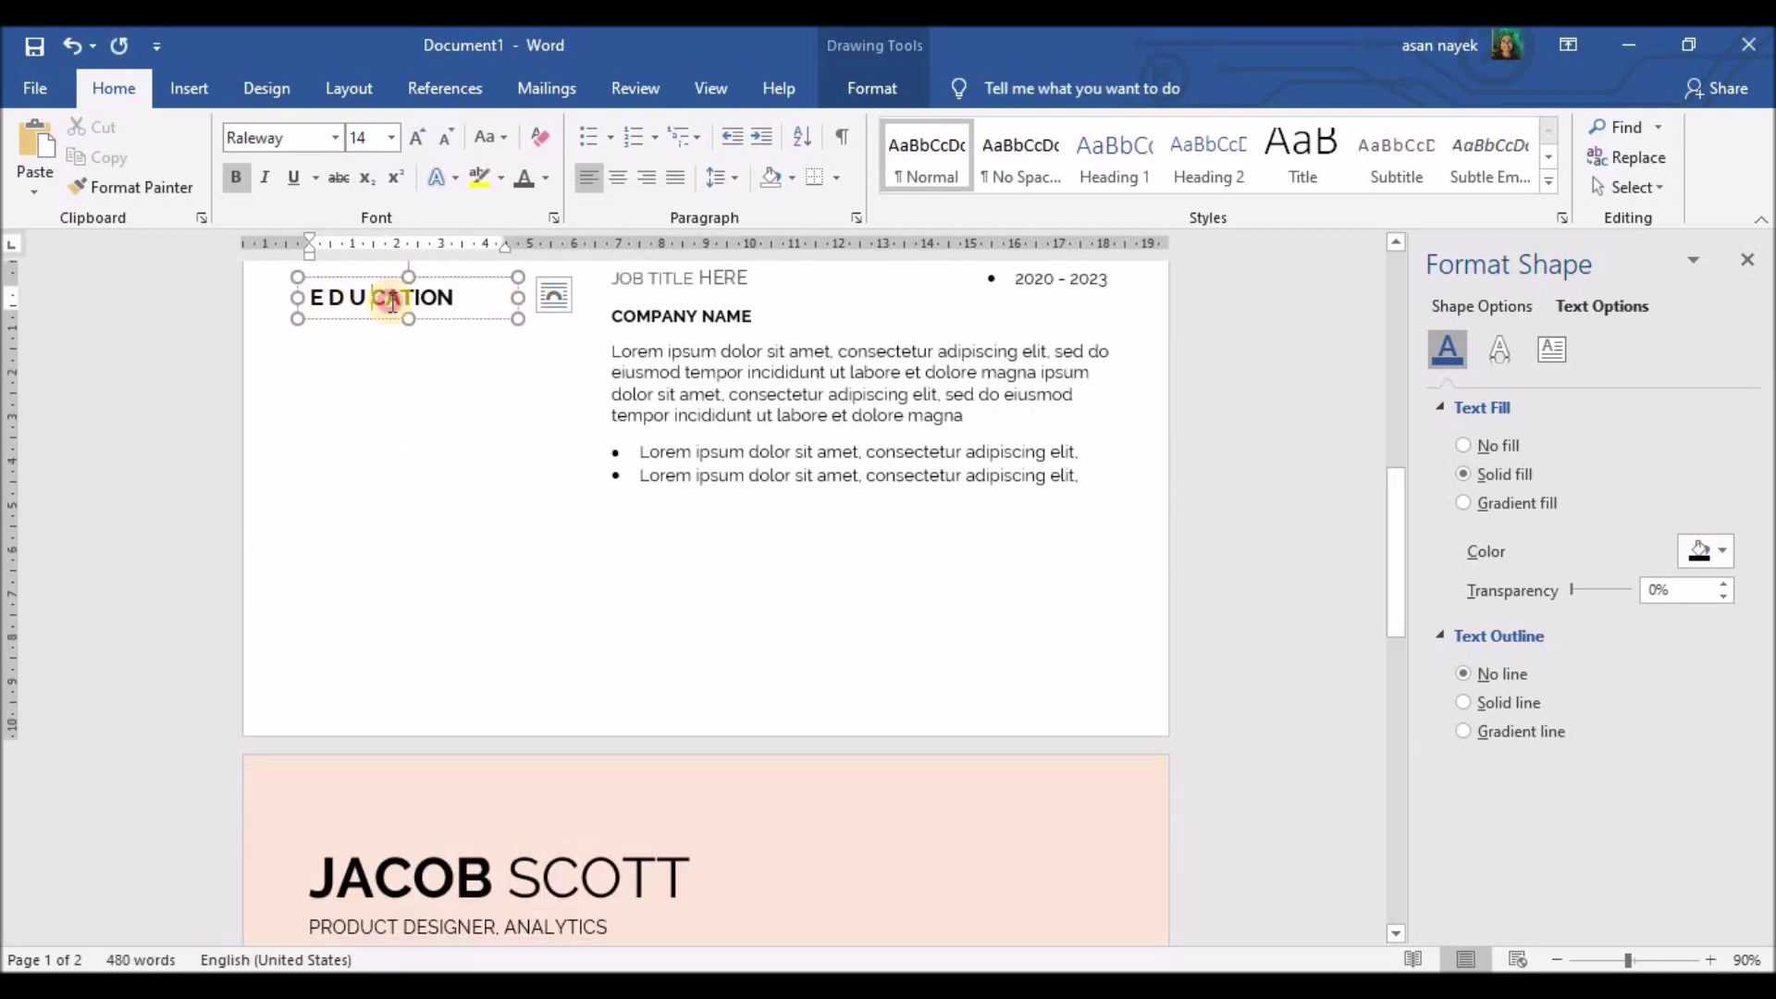
click(461, 311)
click(399, 366)
- Try stretching and widening the EDUCATION box, then undo the resize
scroll(407, 462, down, 6)
scroll(435, 499, down, 2)
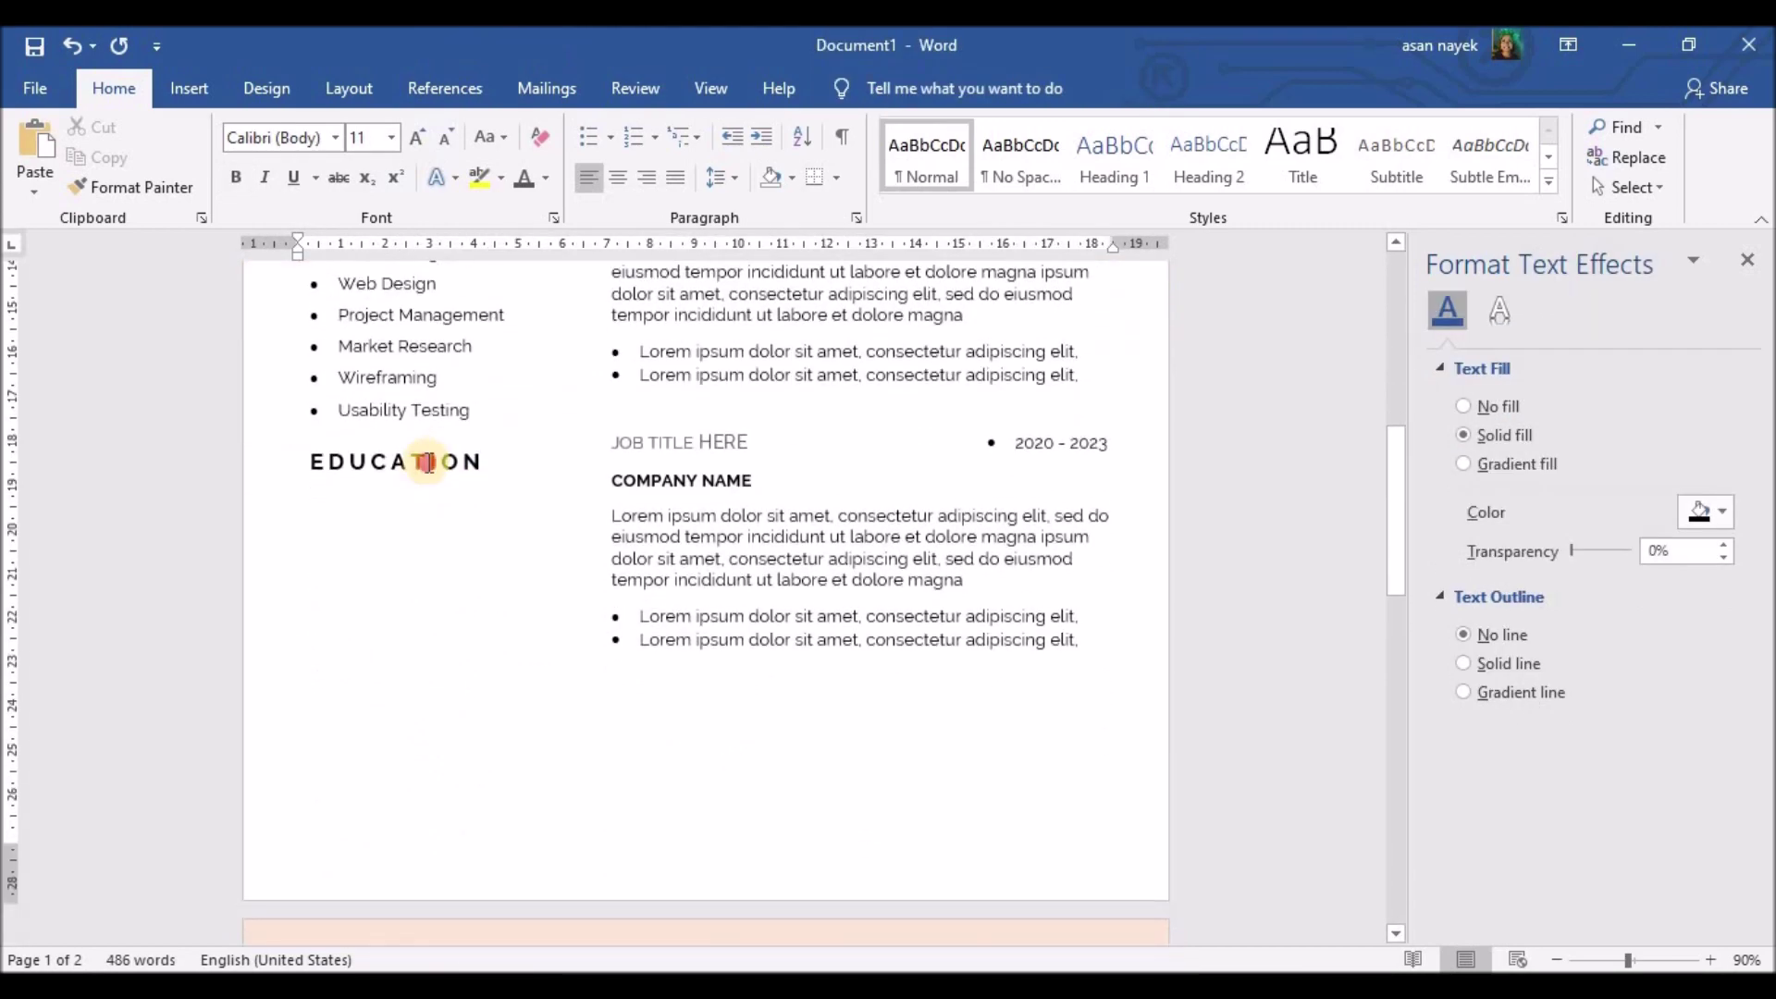
click(408, 489)
drag(408, 483, 413, 695)
drag(517, 566, 569, 566)
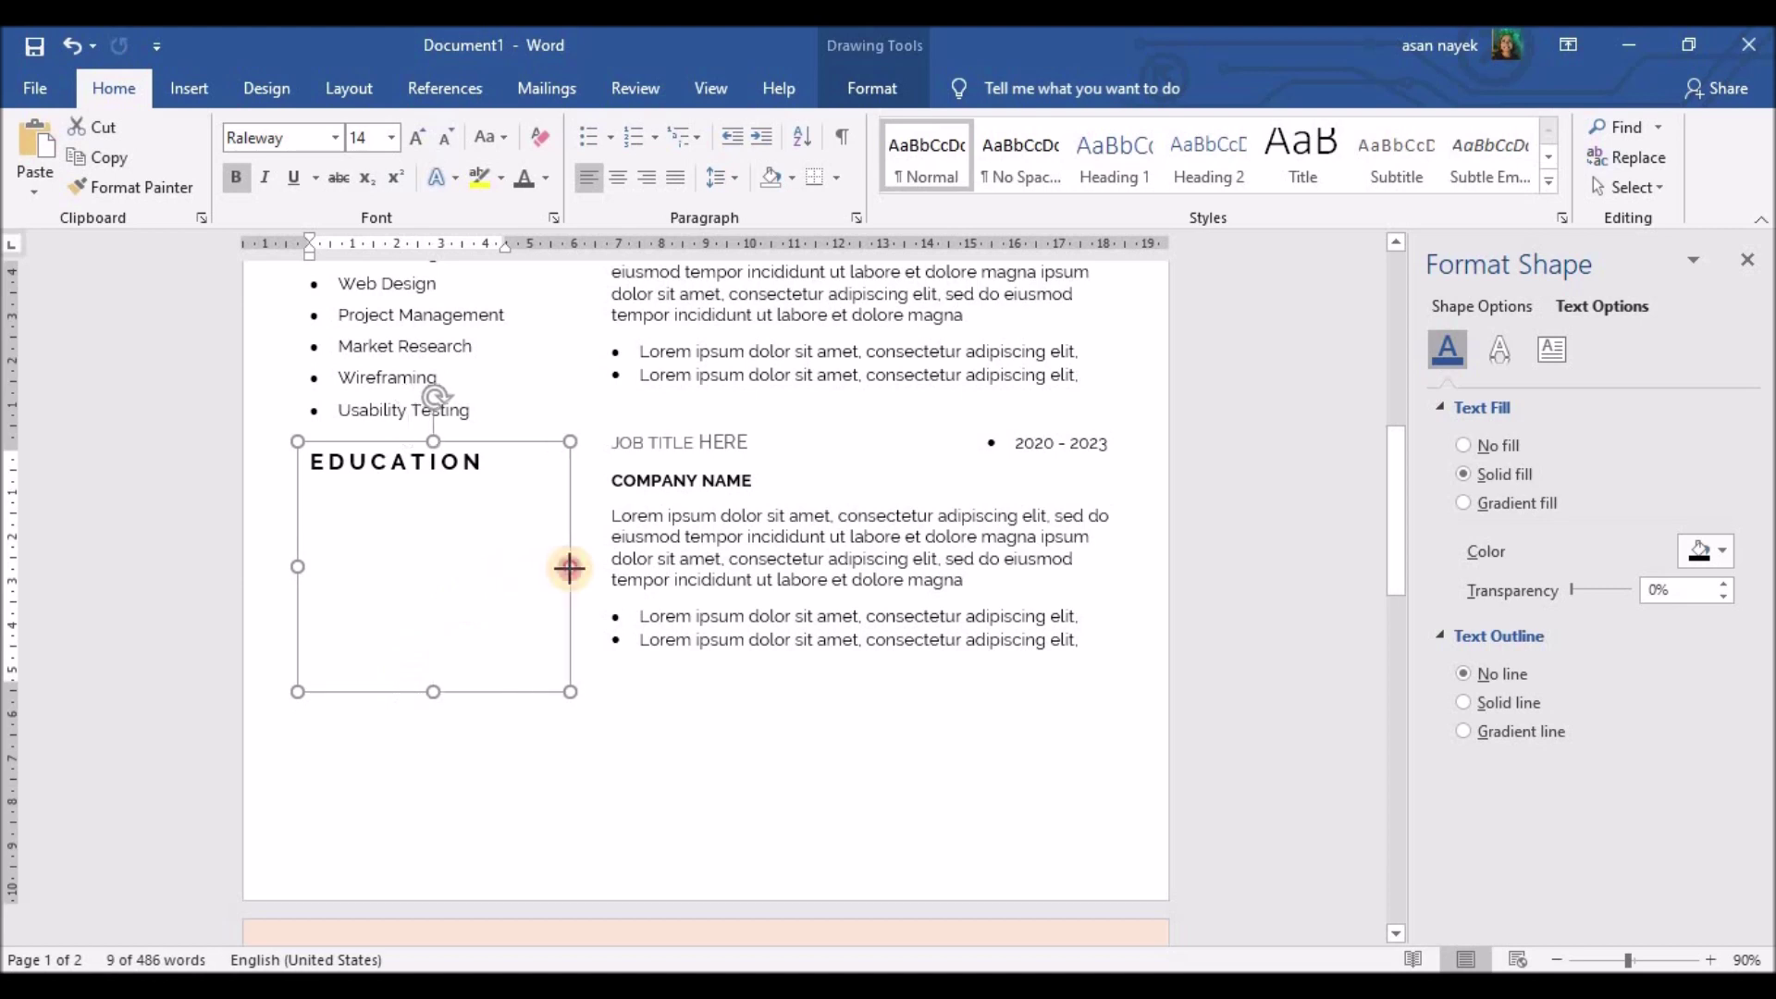
click(509, 467)
key(ctrl+z)
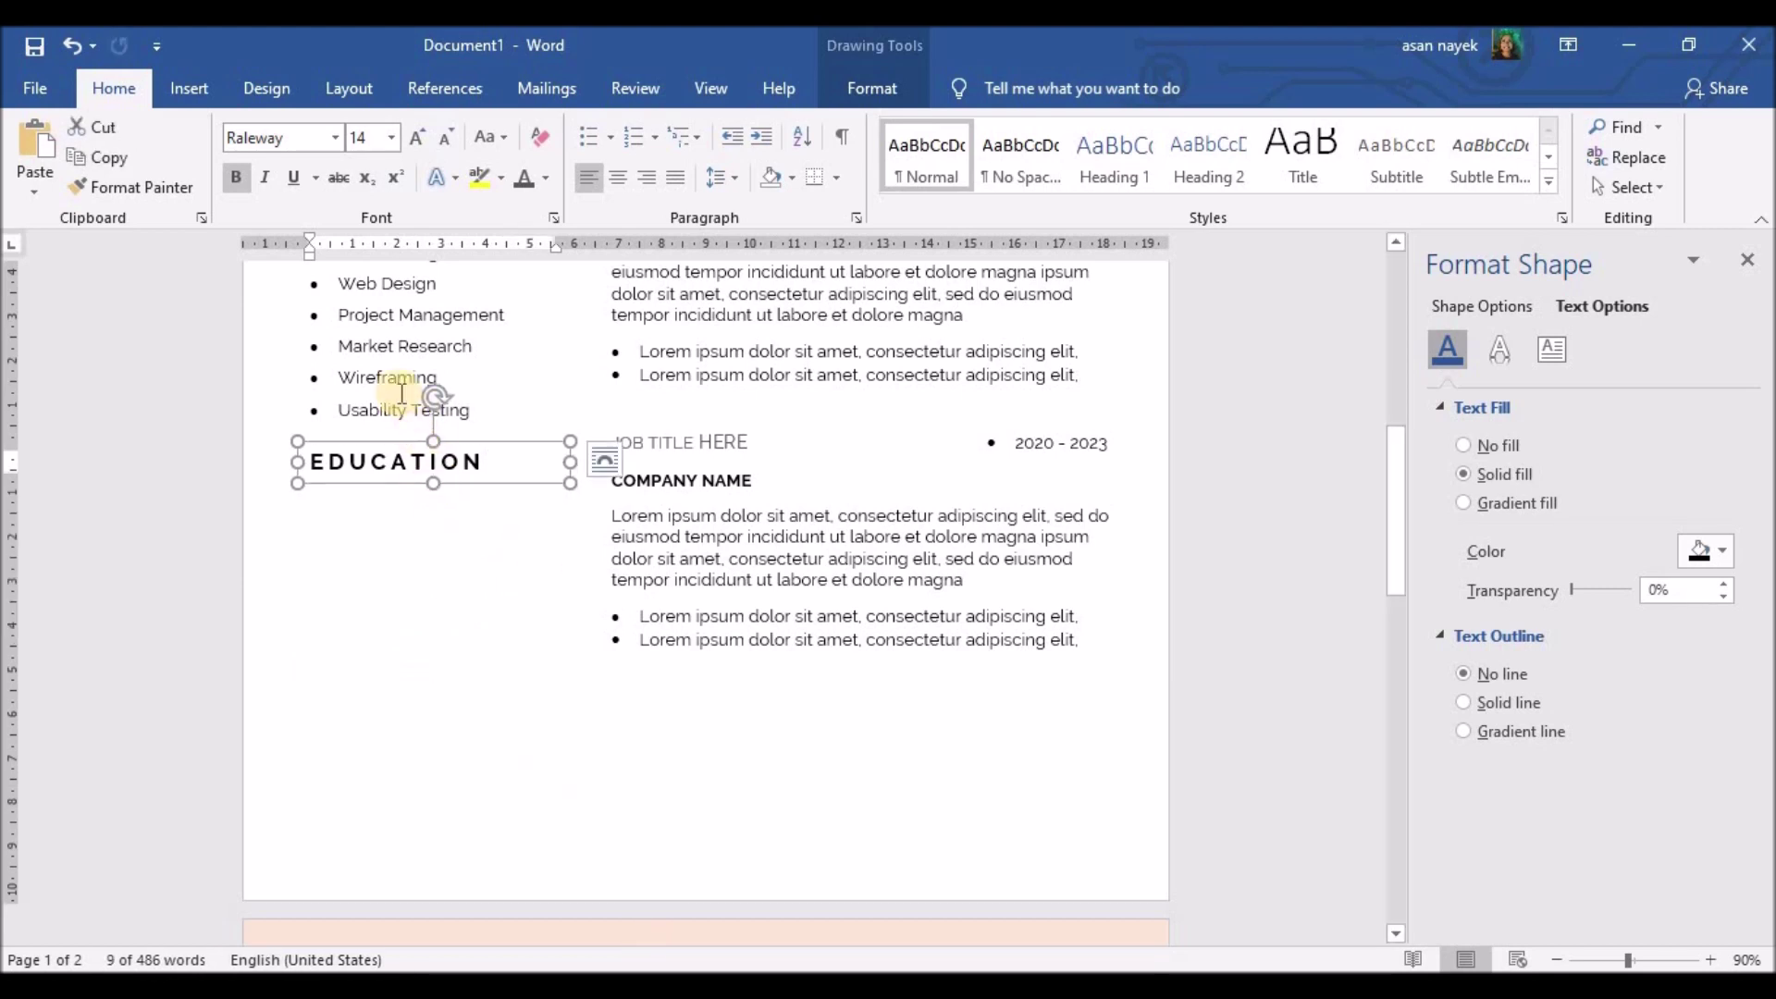
click(398, 377)
scroll(385, 308, up, 2)
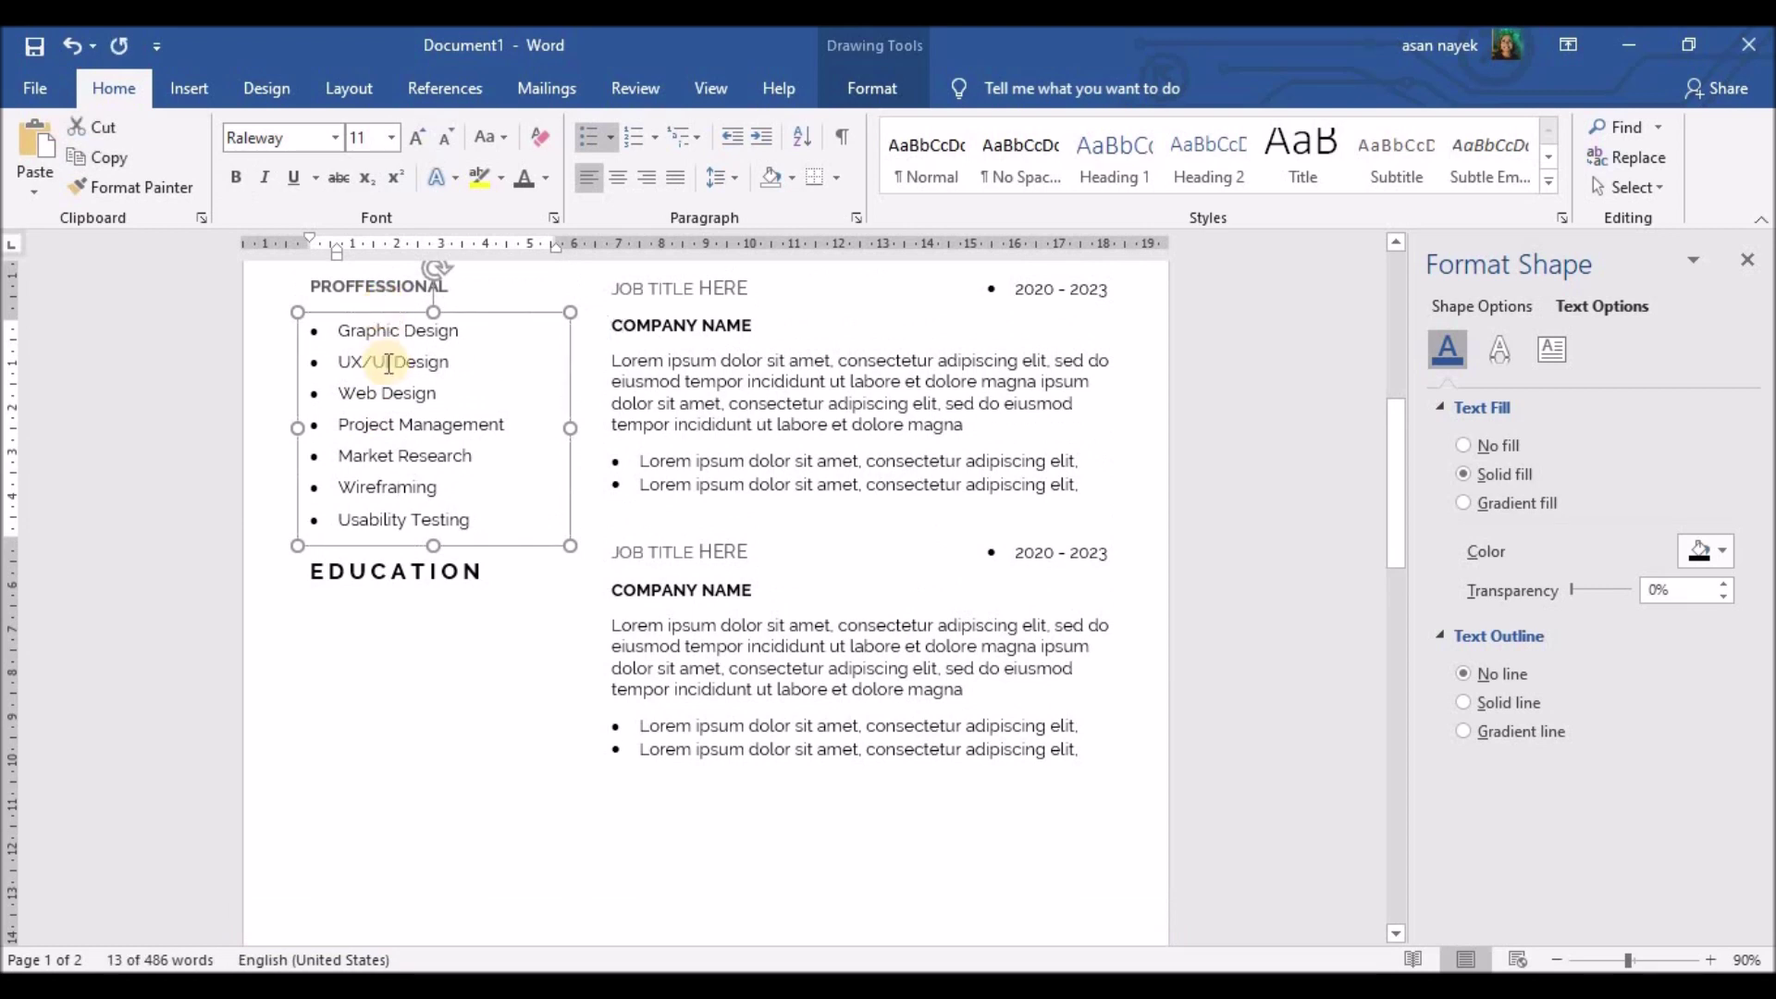
- Copy the list box below EDUCATION and replace its items with DEGREE, University Name and 2020 - 2023
drag(384, 307, 375, 596)
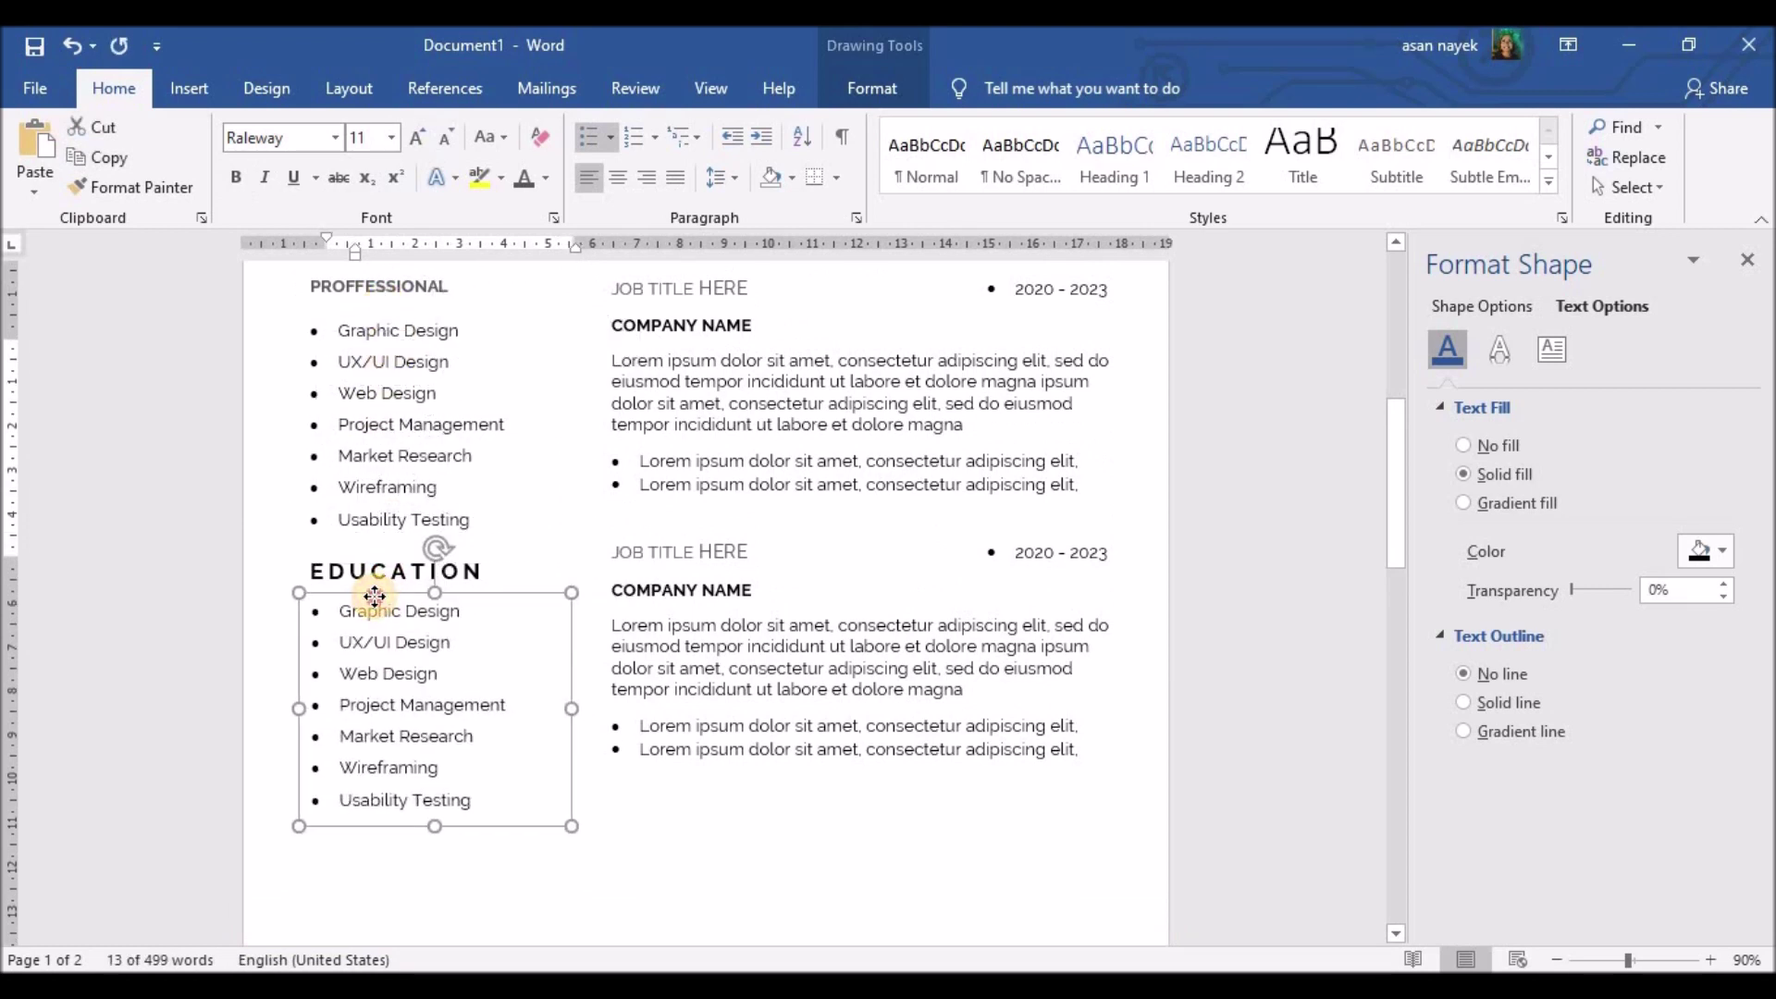
drag(471, 801, 270, 612)
key(Delete)
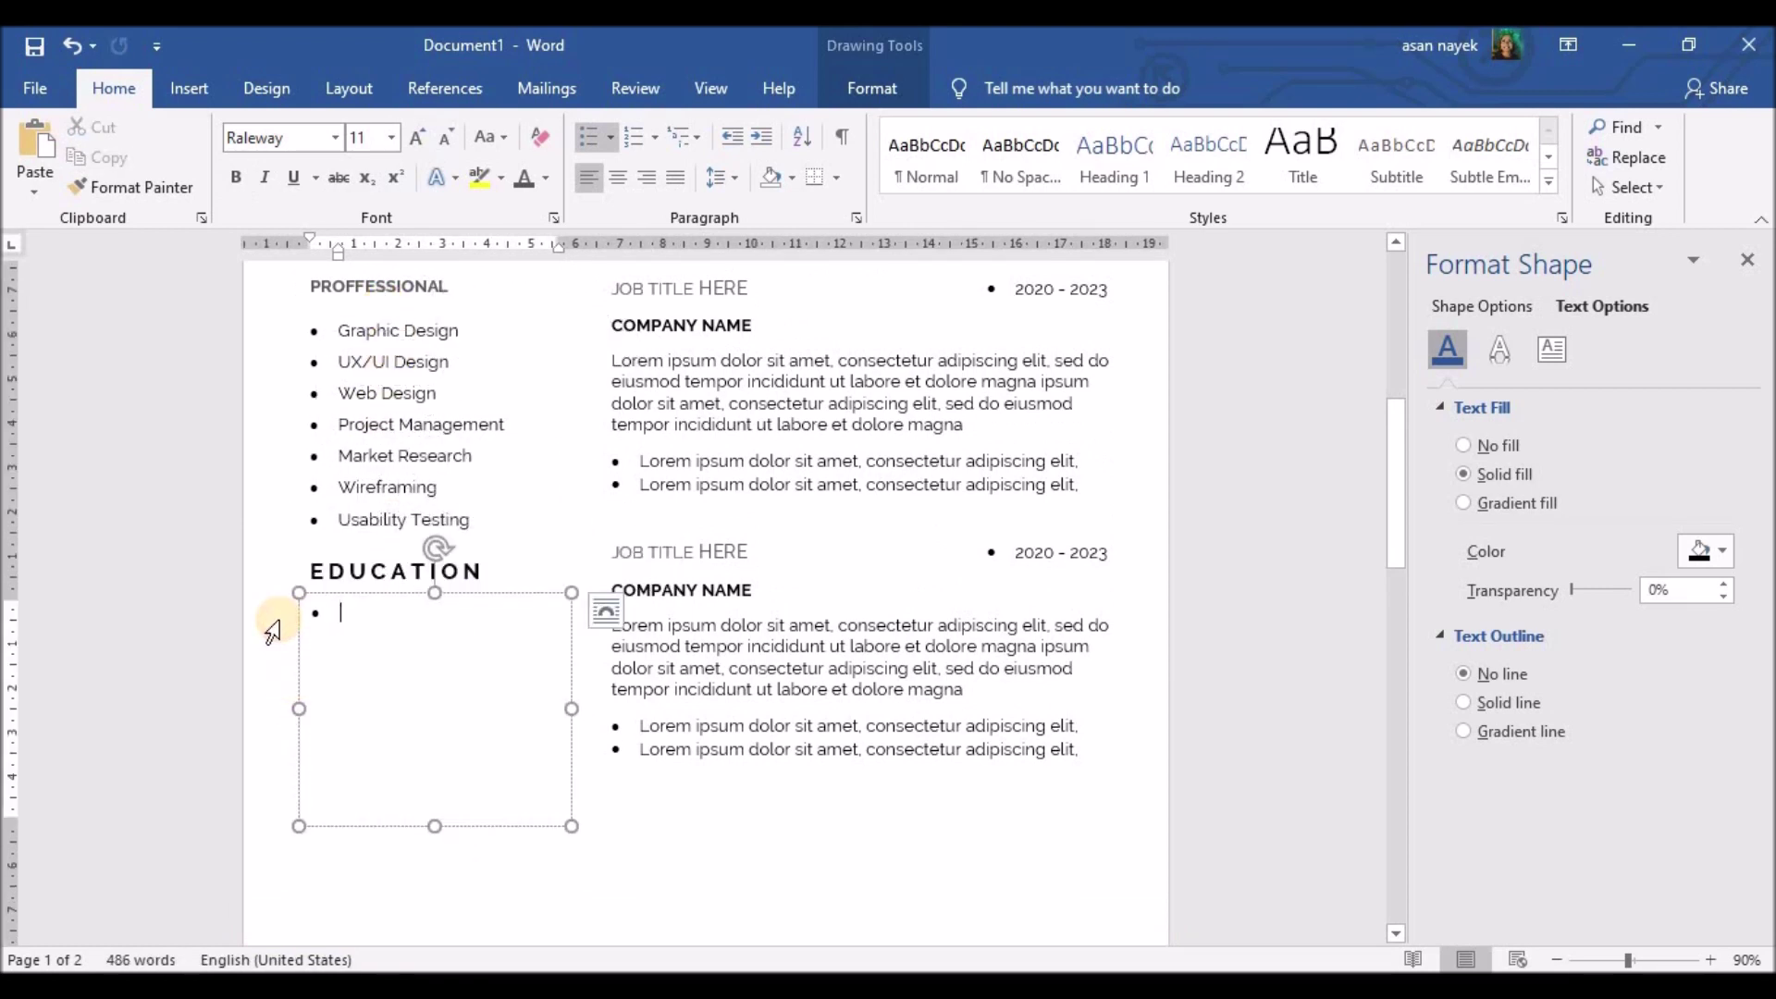
text(DEGR)
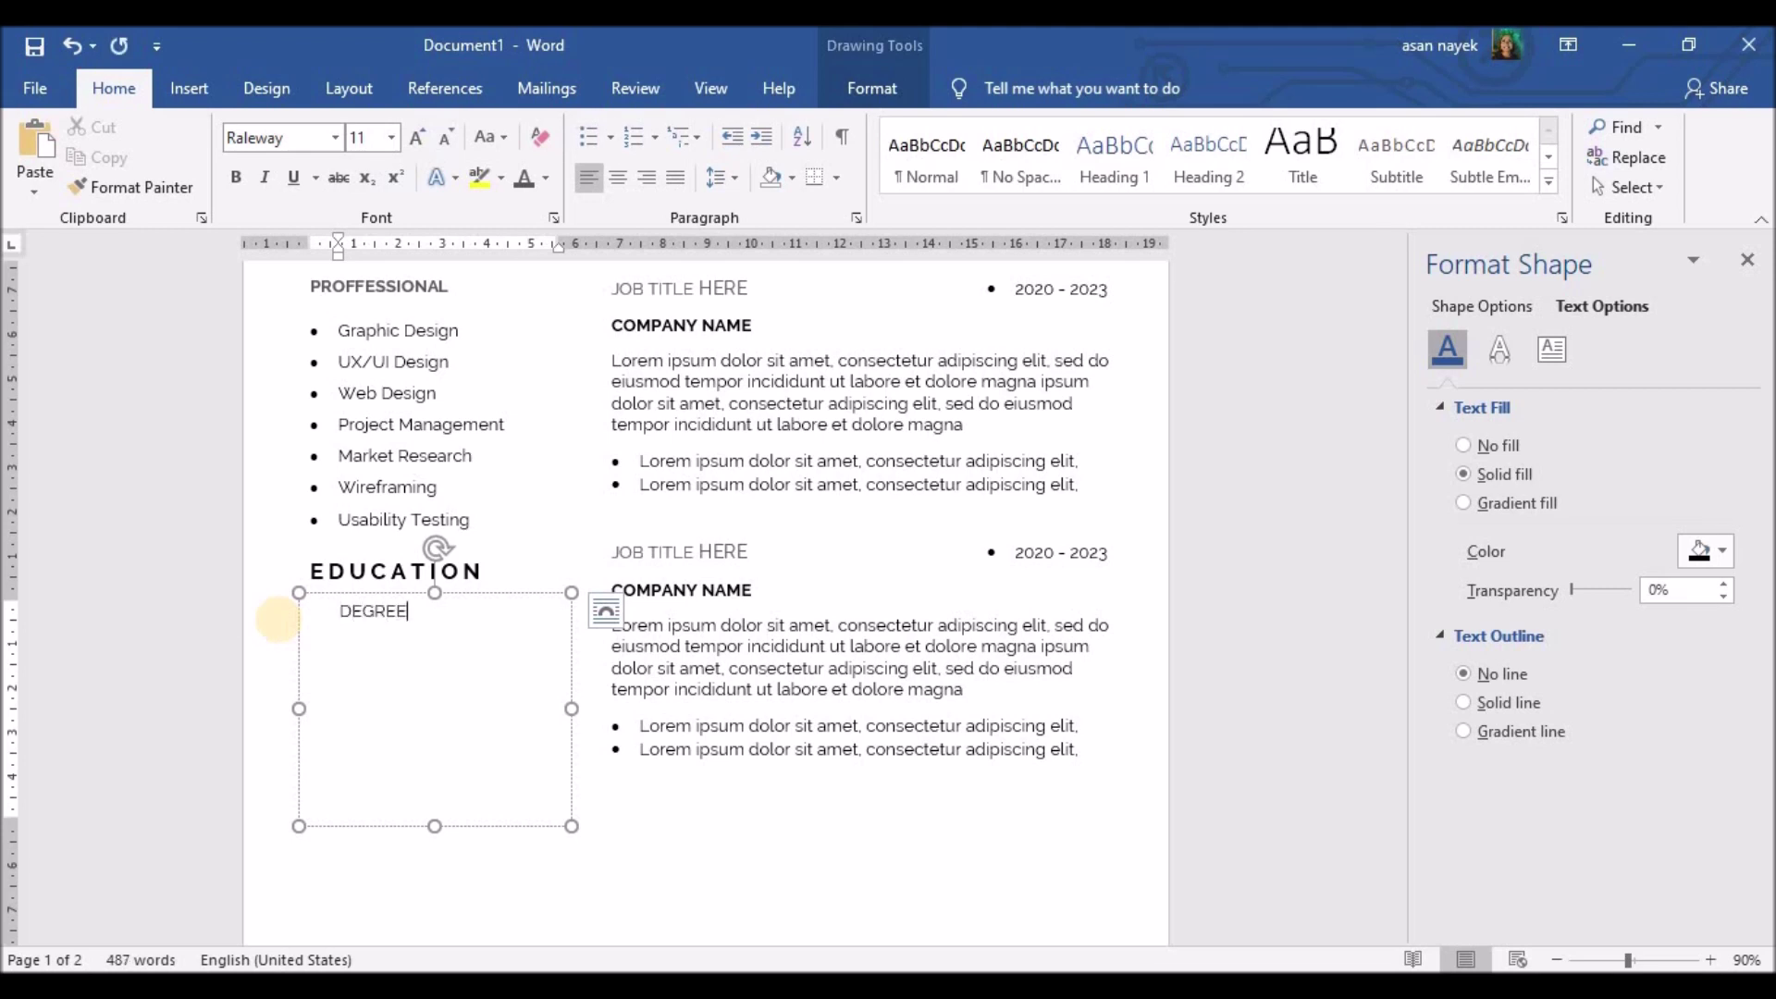
text(E)
key(Return)
text(University Name)
key(Return)
text(2020 - 2023)
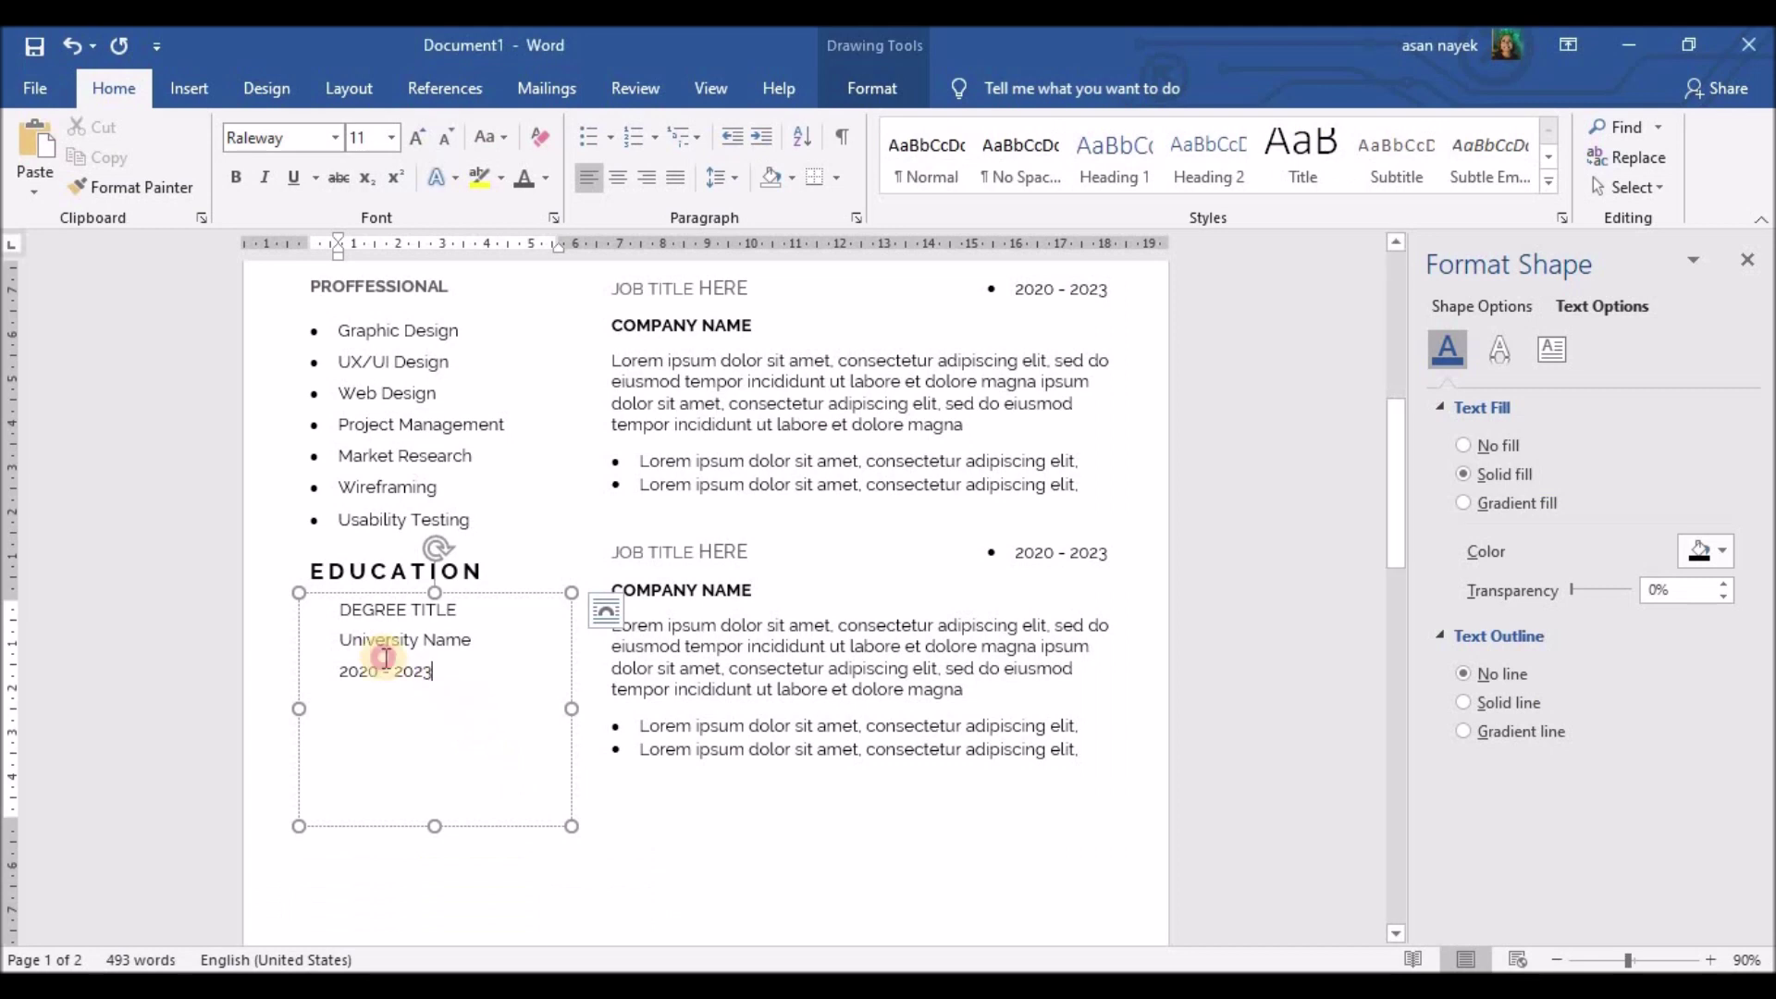
- Left-align the Education text, bold the DEGREE TITLE line and narrow the box
drag(523, 813, 708, 264)
key(ctrl+c)
click(714, 176)
click(792, 455)
click(730, 181)
click(423, 669)
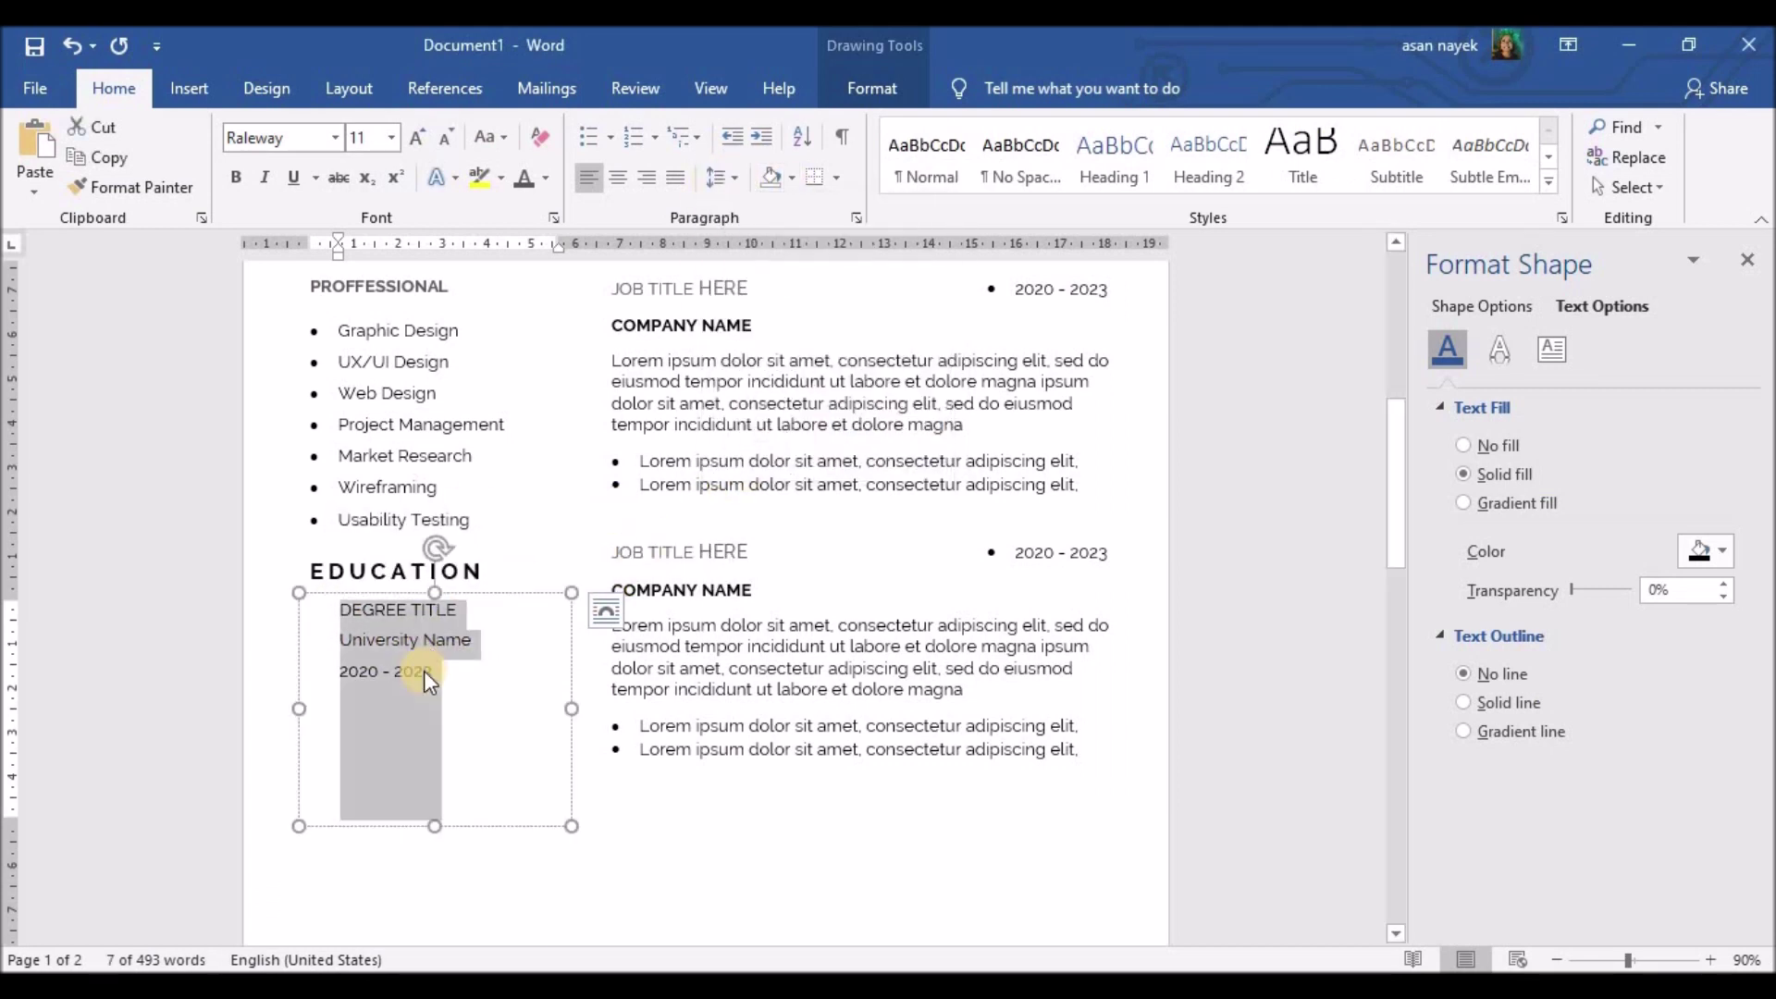
click(731, 137)
click(438, 608)
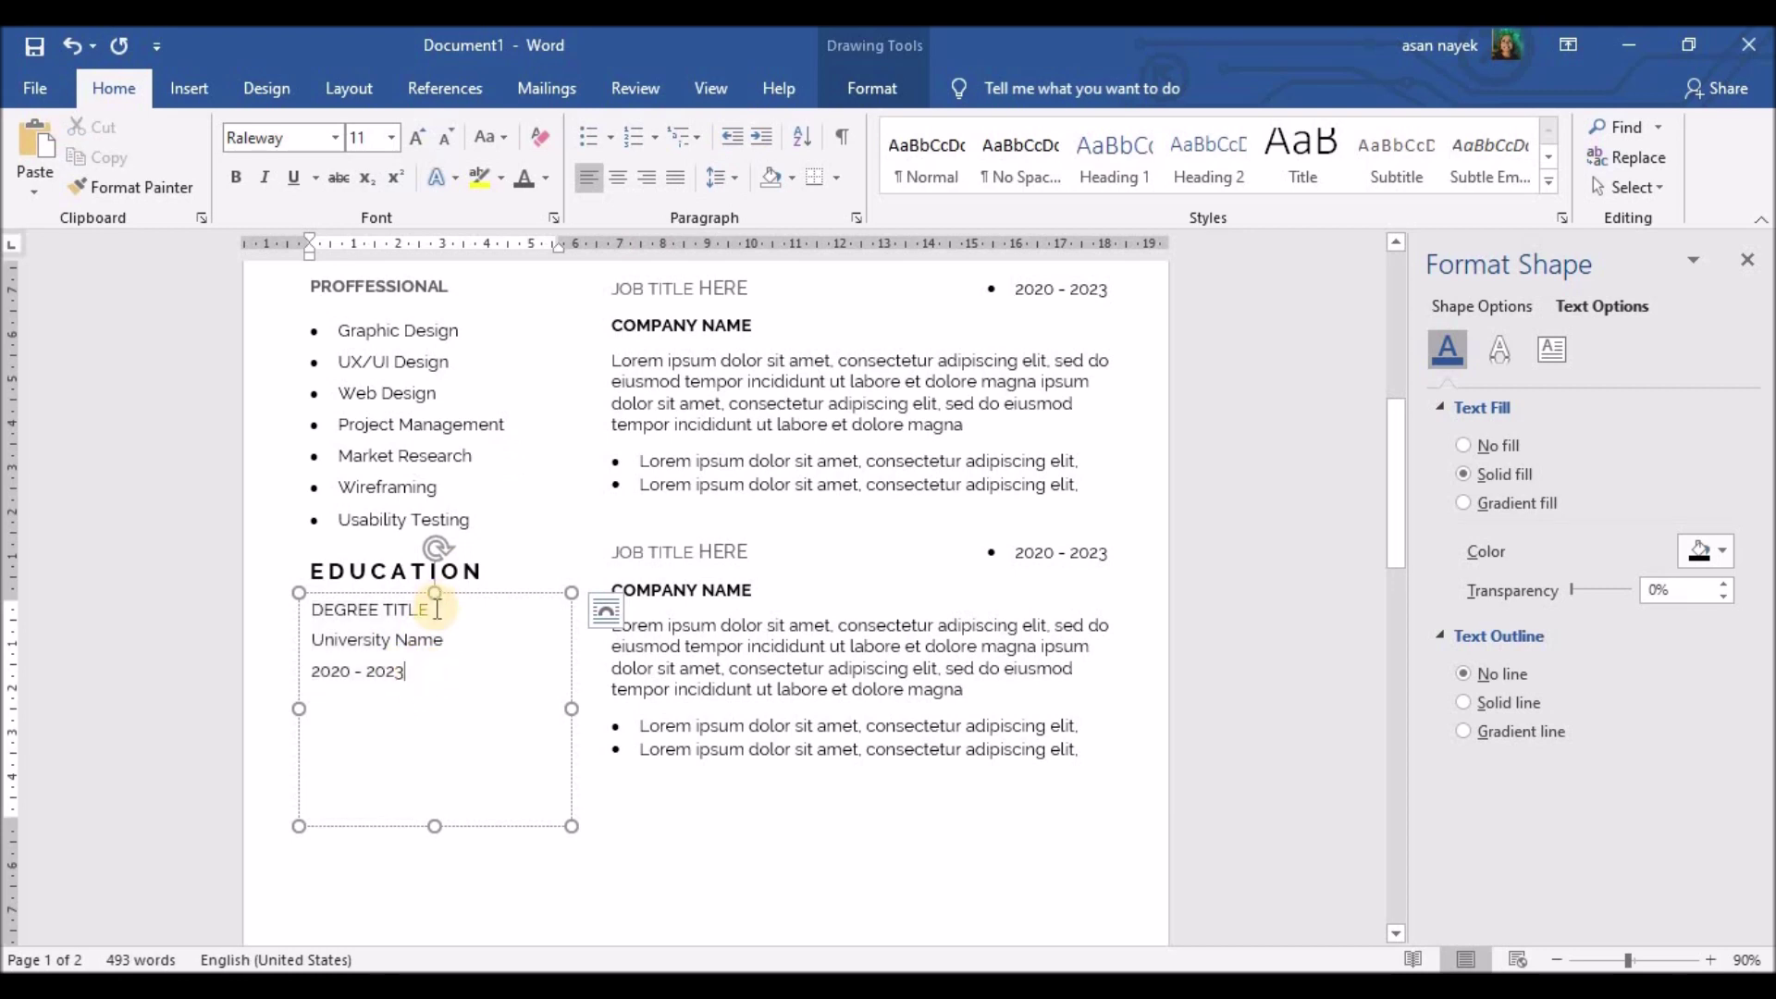
triple_click(335, 608)
click(235, 176)
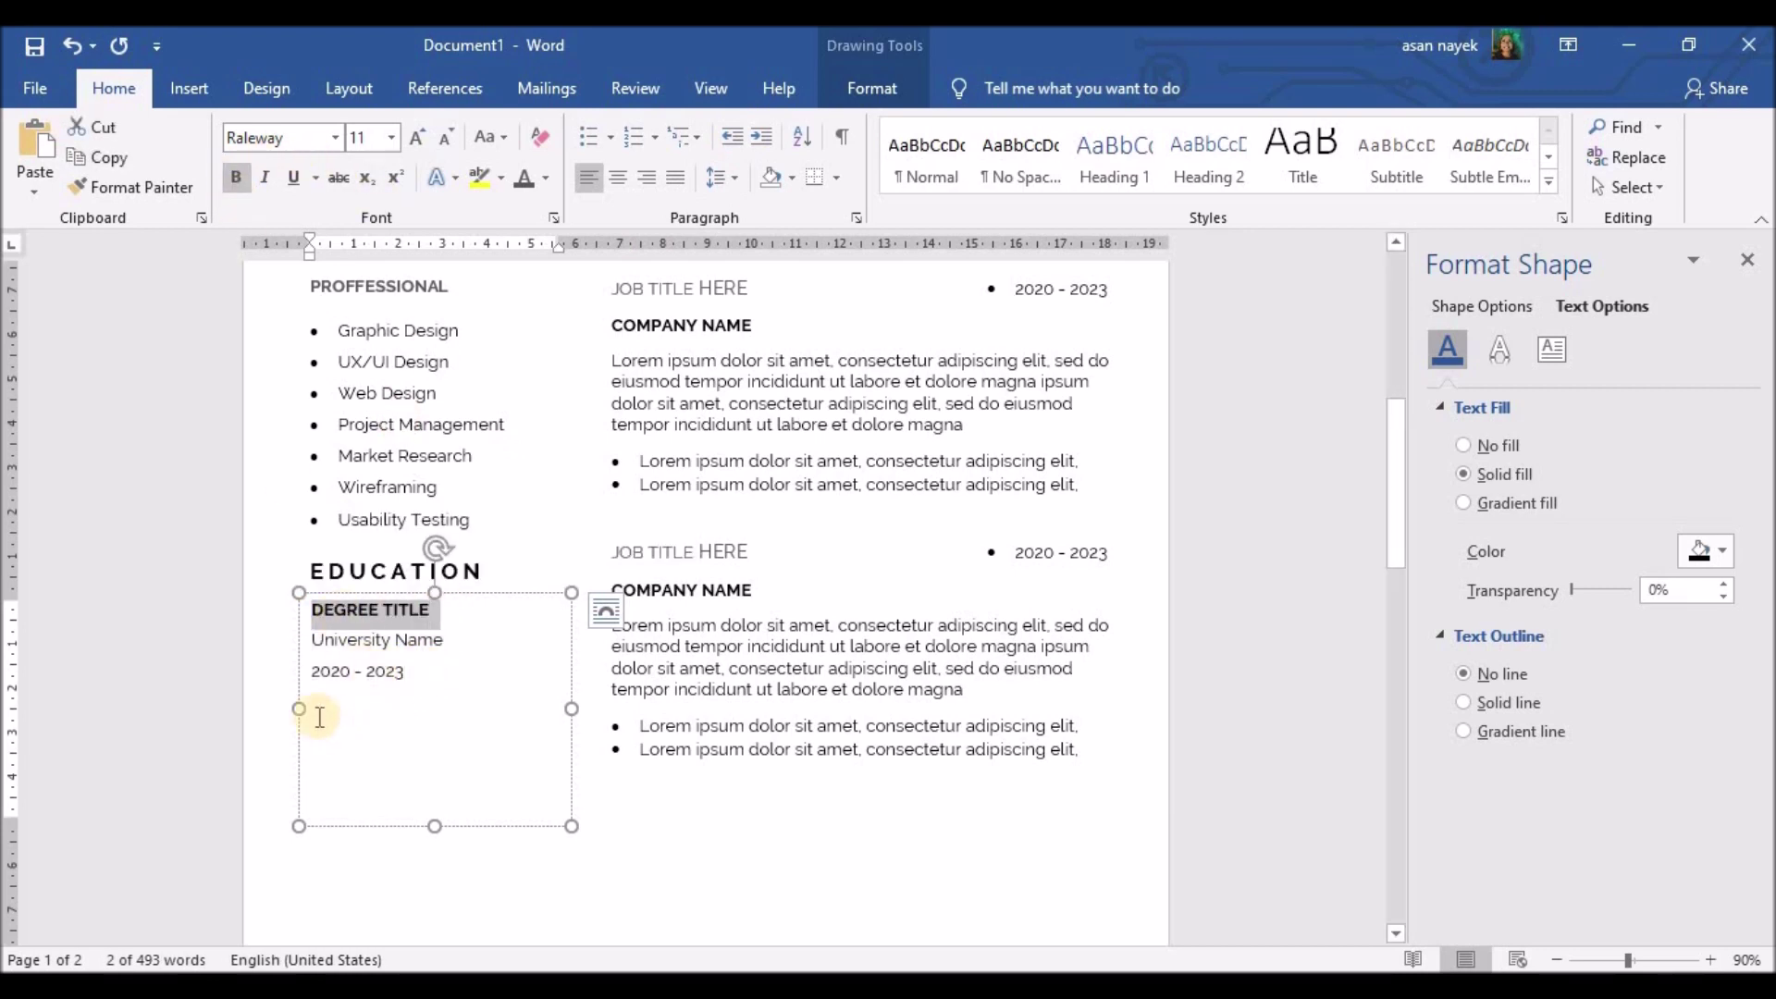
drag(309, 710, 328, 713)
- Paste a second copy of the degree entry below the first
drag(341, 608, 446, 684)
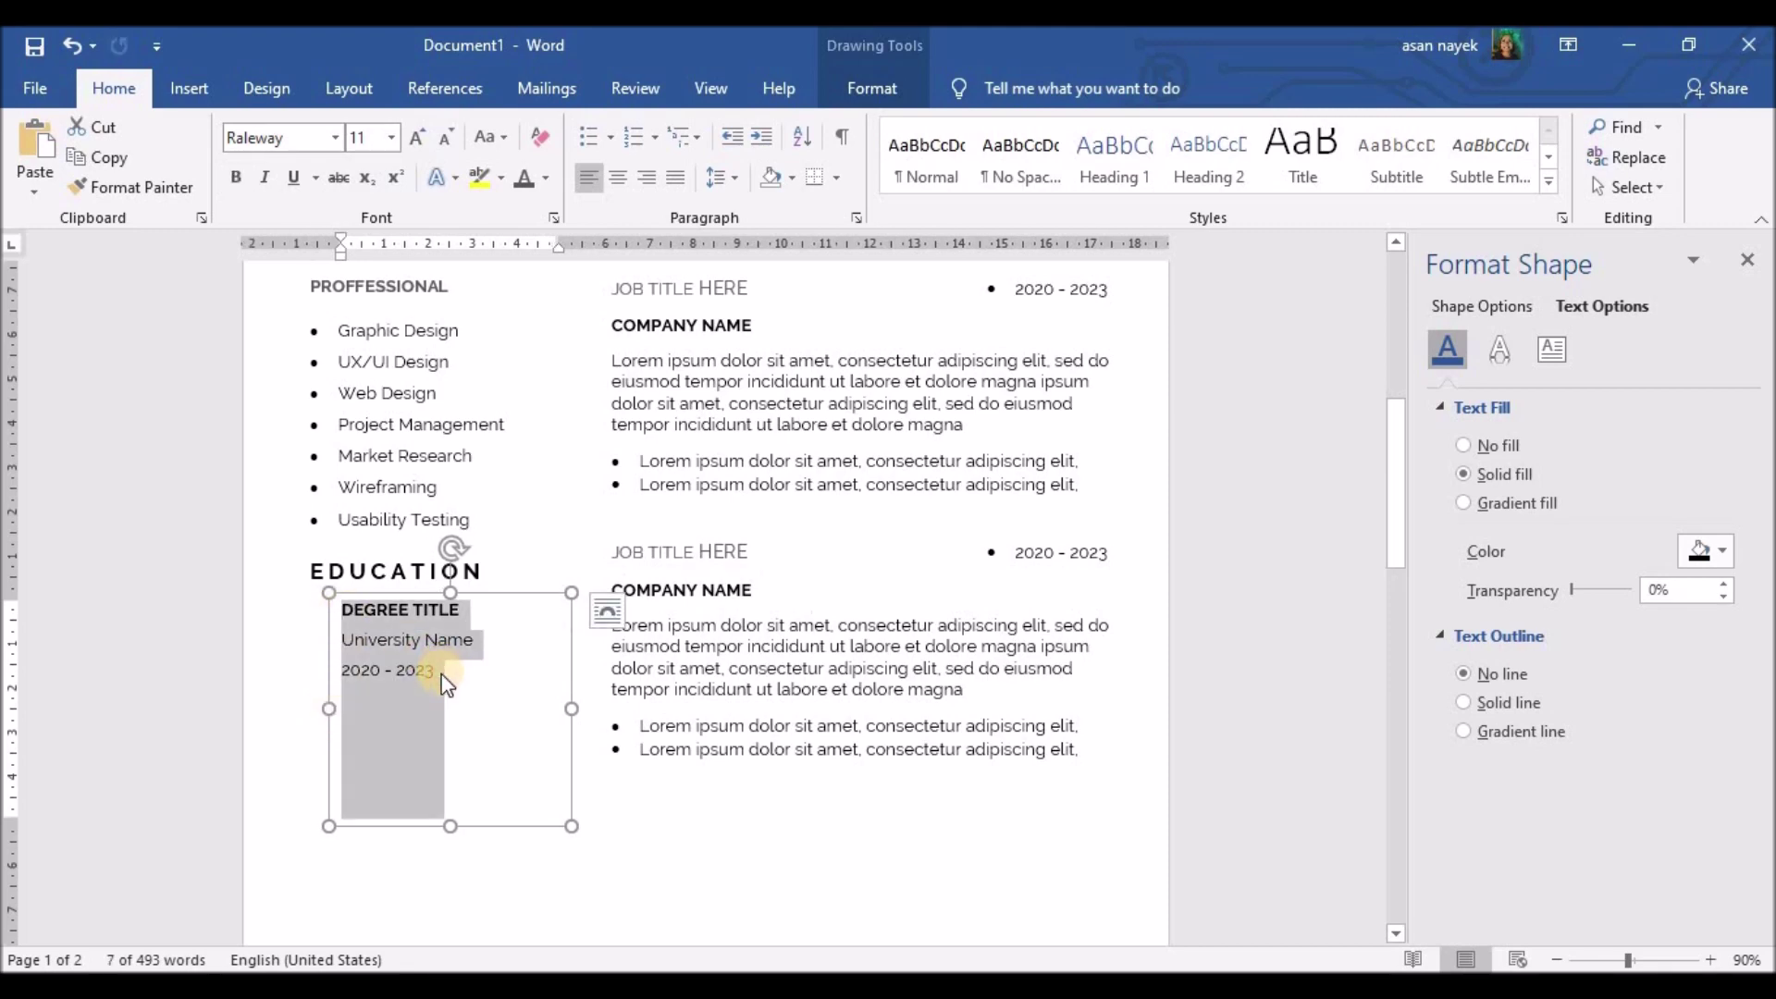
click(447, 684)
key(Return)
key(ctrl+v)
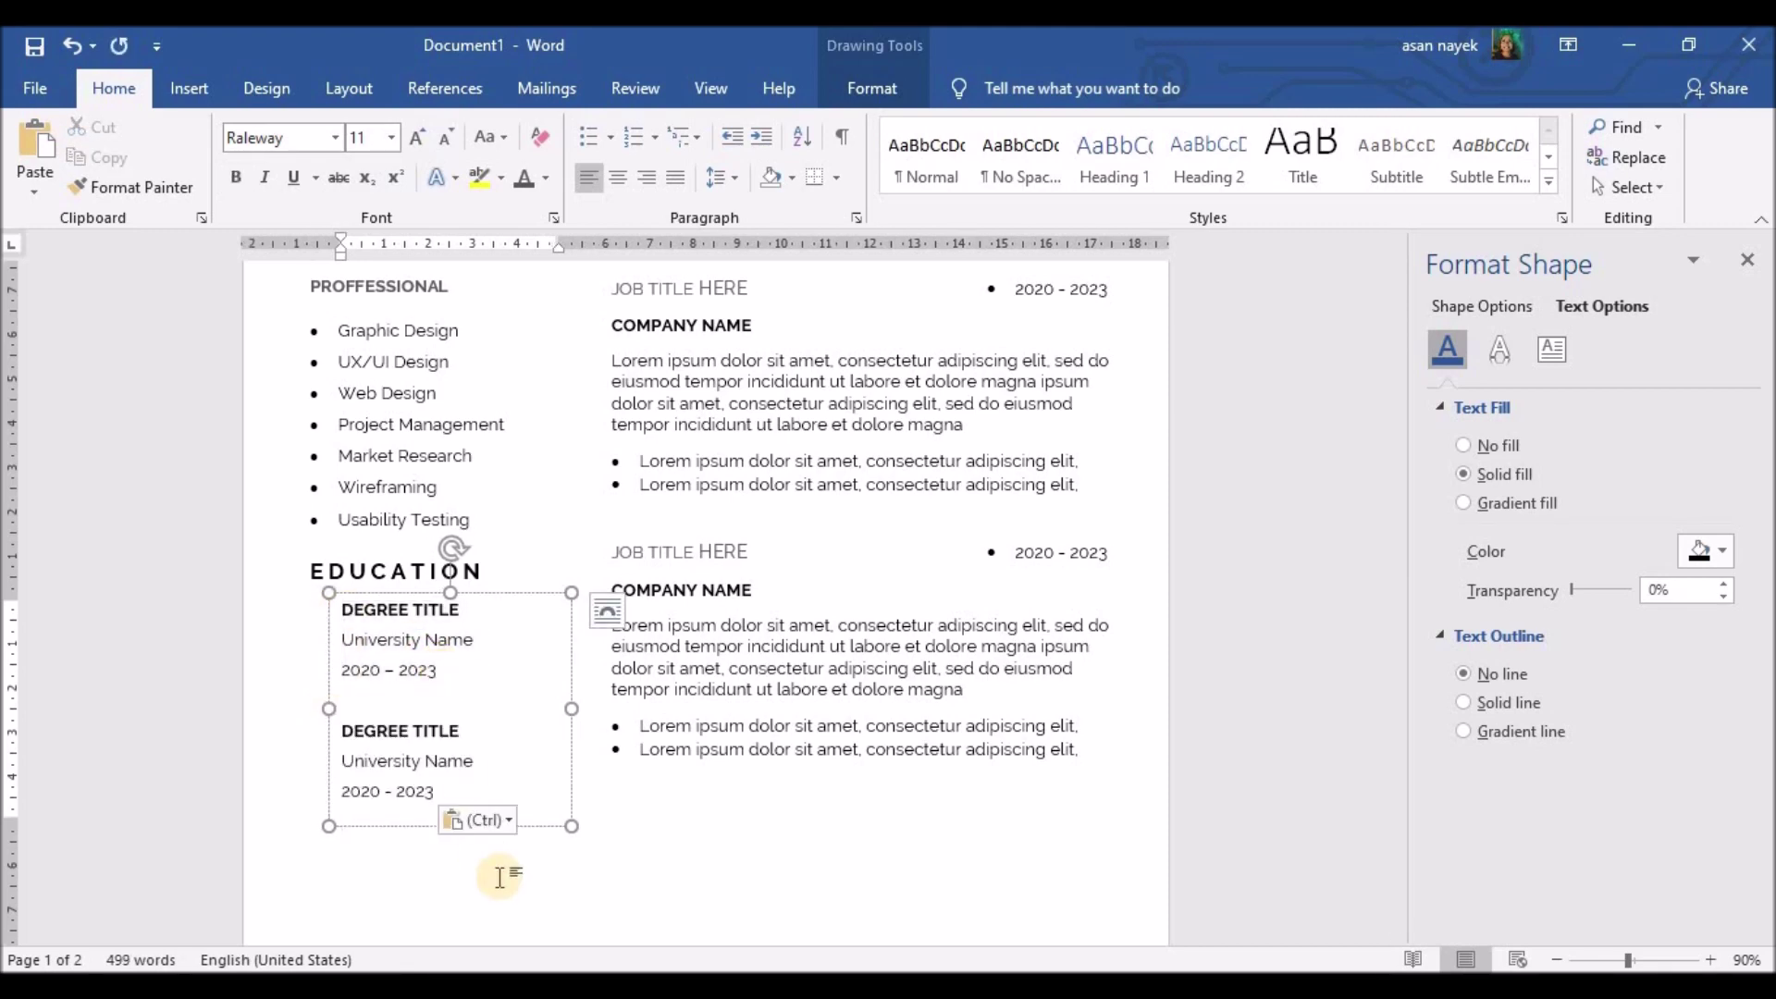
scroll(610, 841, down, 3)
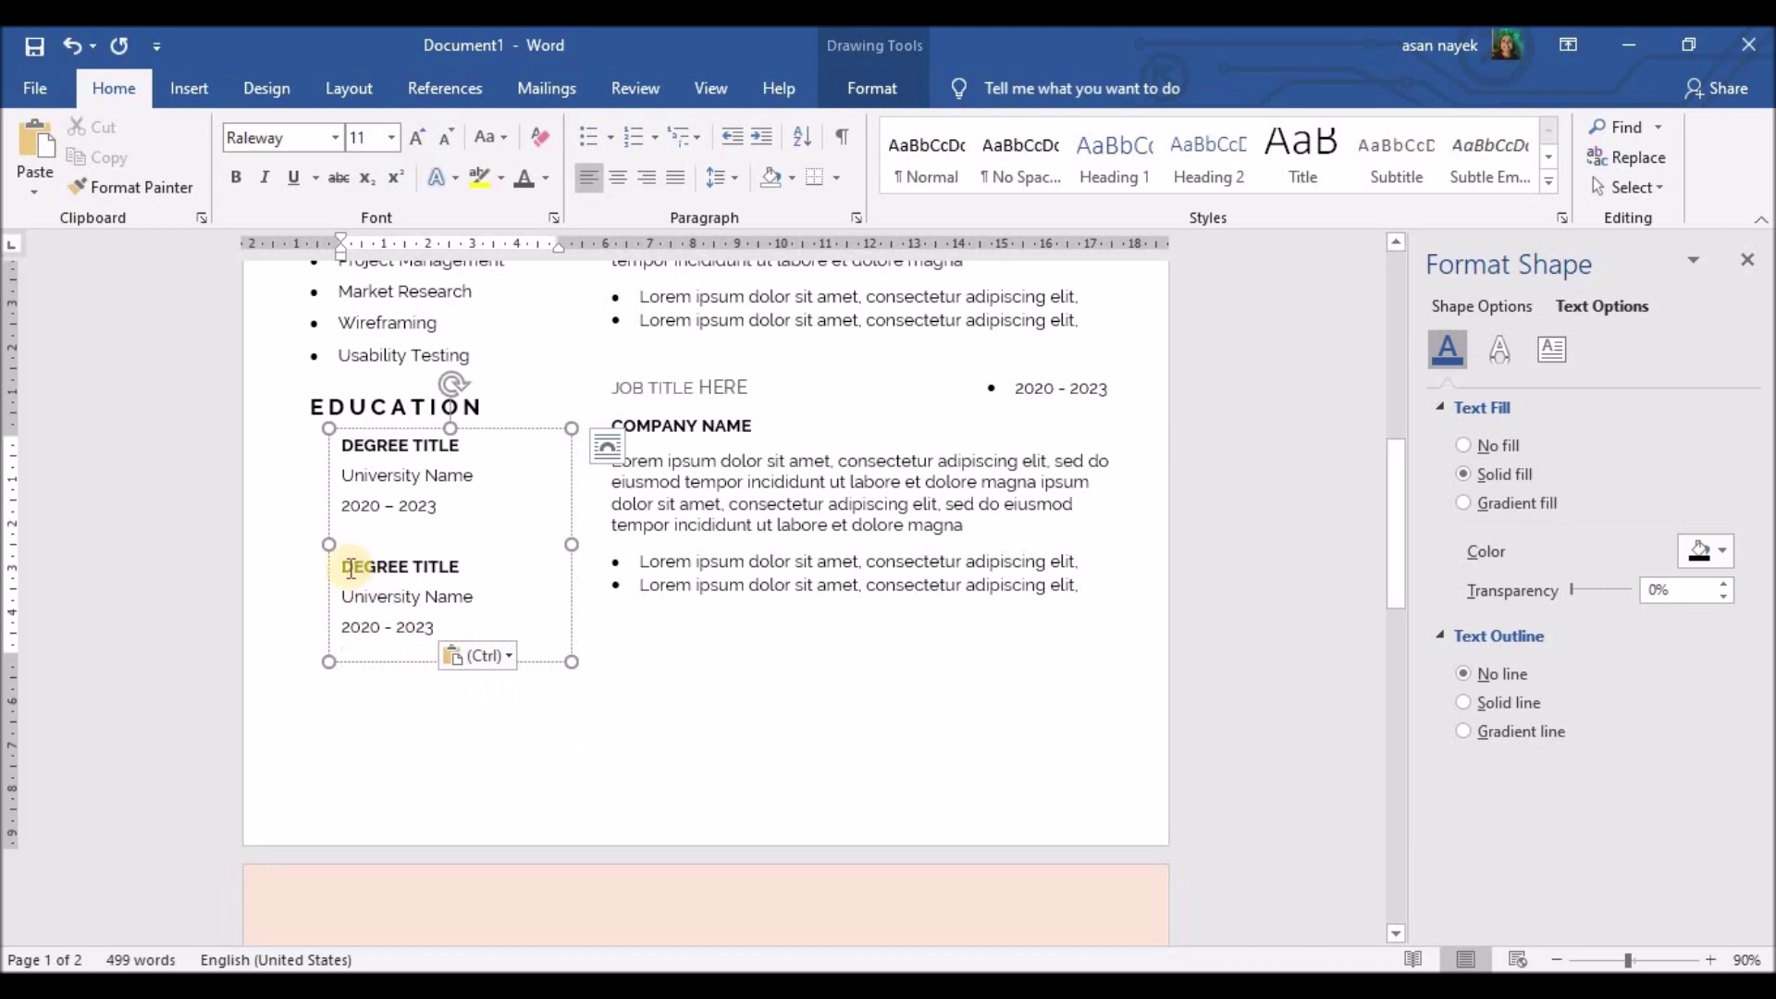
- Set the gap and the first degree entry to 1.0 line spacing
drag(343, 563, 343, 505)
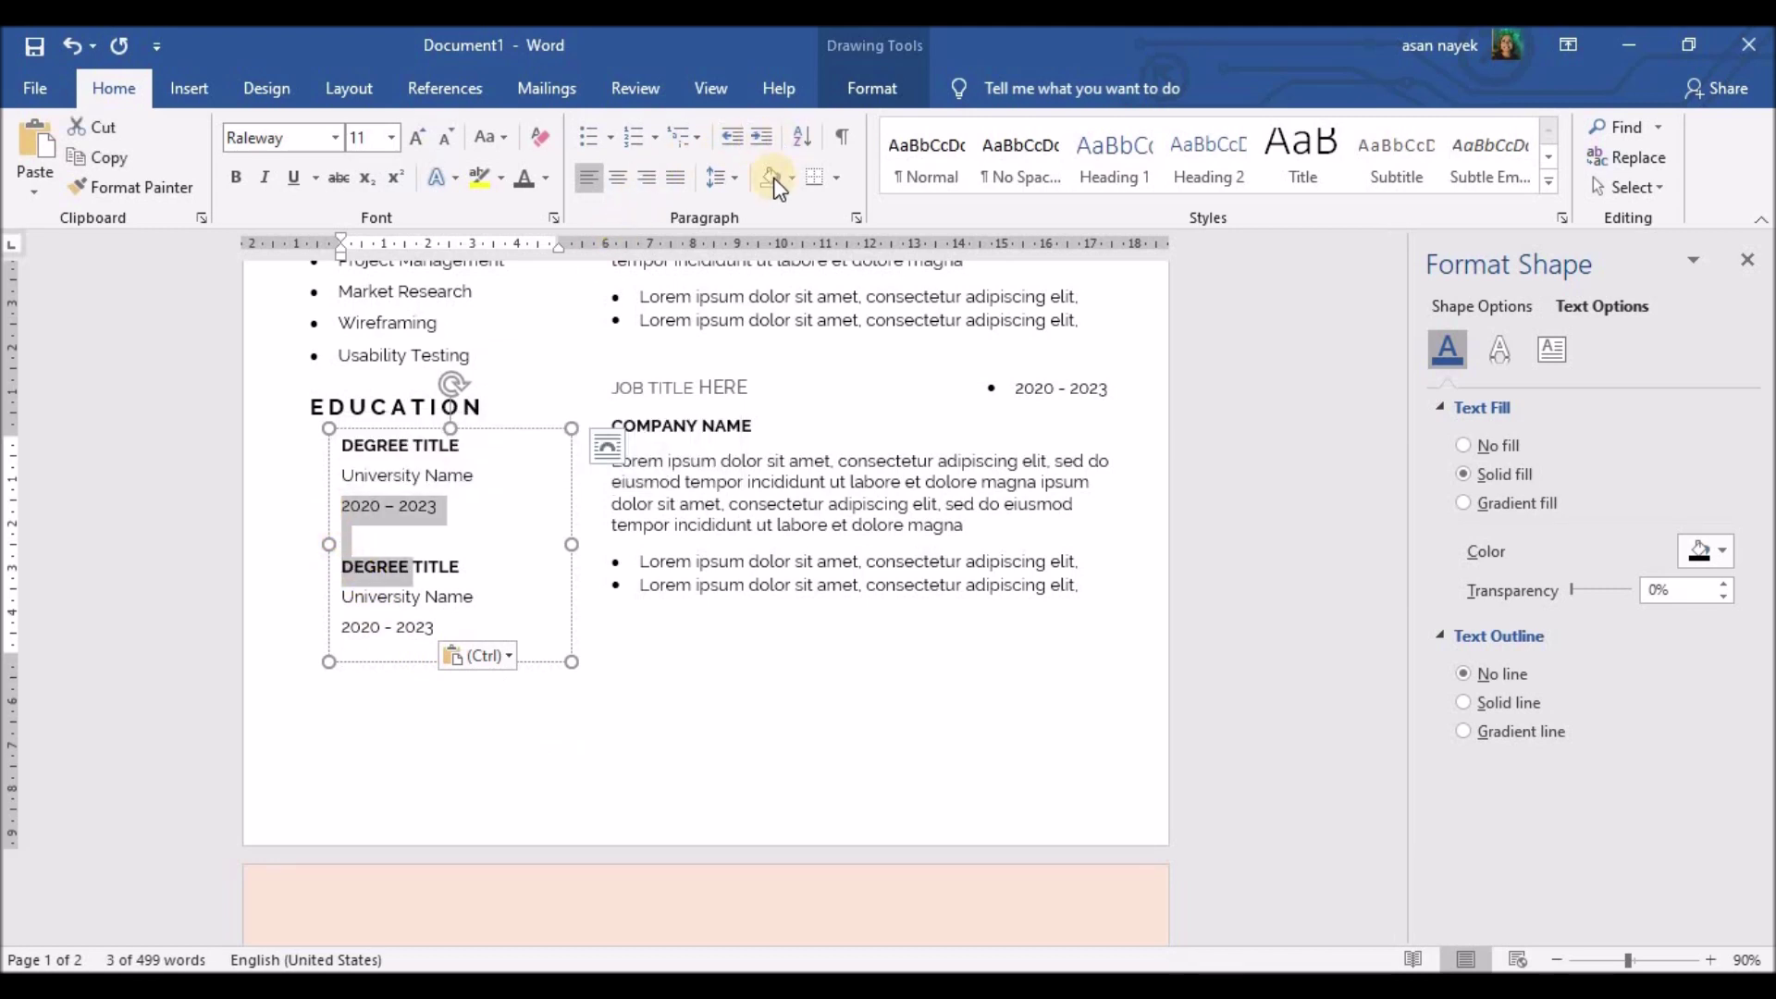
click(715, 177)
click(744, 214)
click(389, 526)
drag(435, 507, 342, 442)
click(715, 176)
click(734, 224)
- Set the second degree entry to 1.0 line spacing and shrink the Education box
click(405, 546)
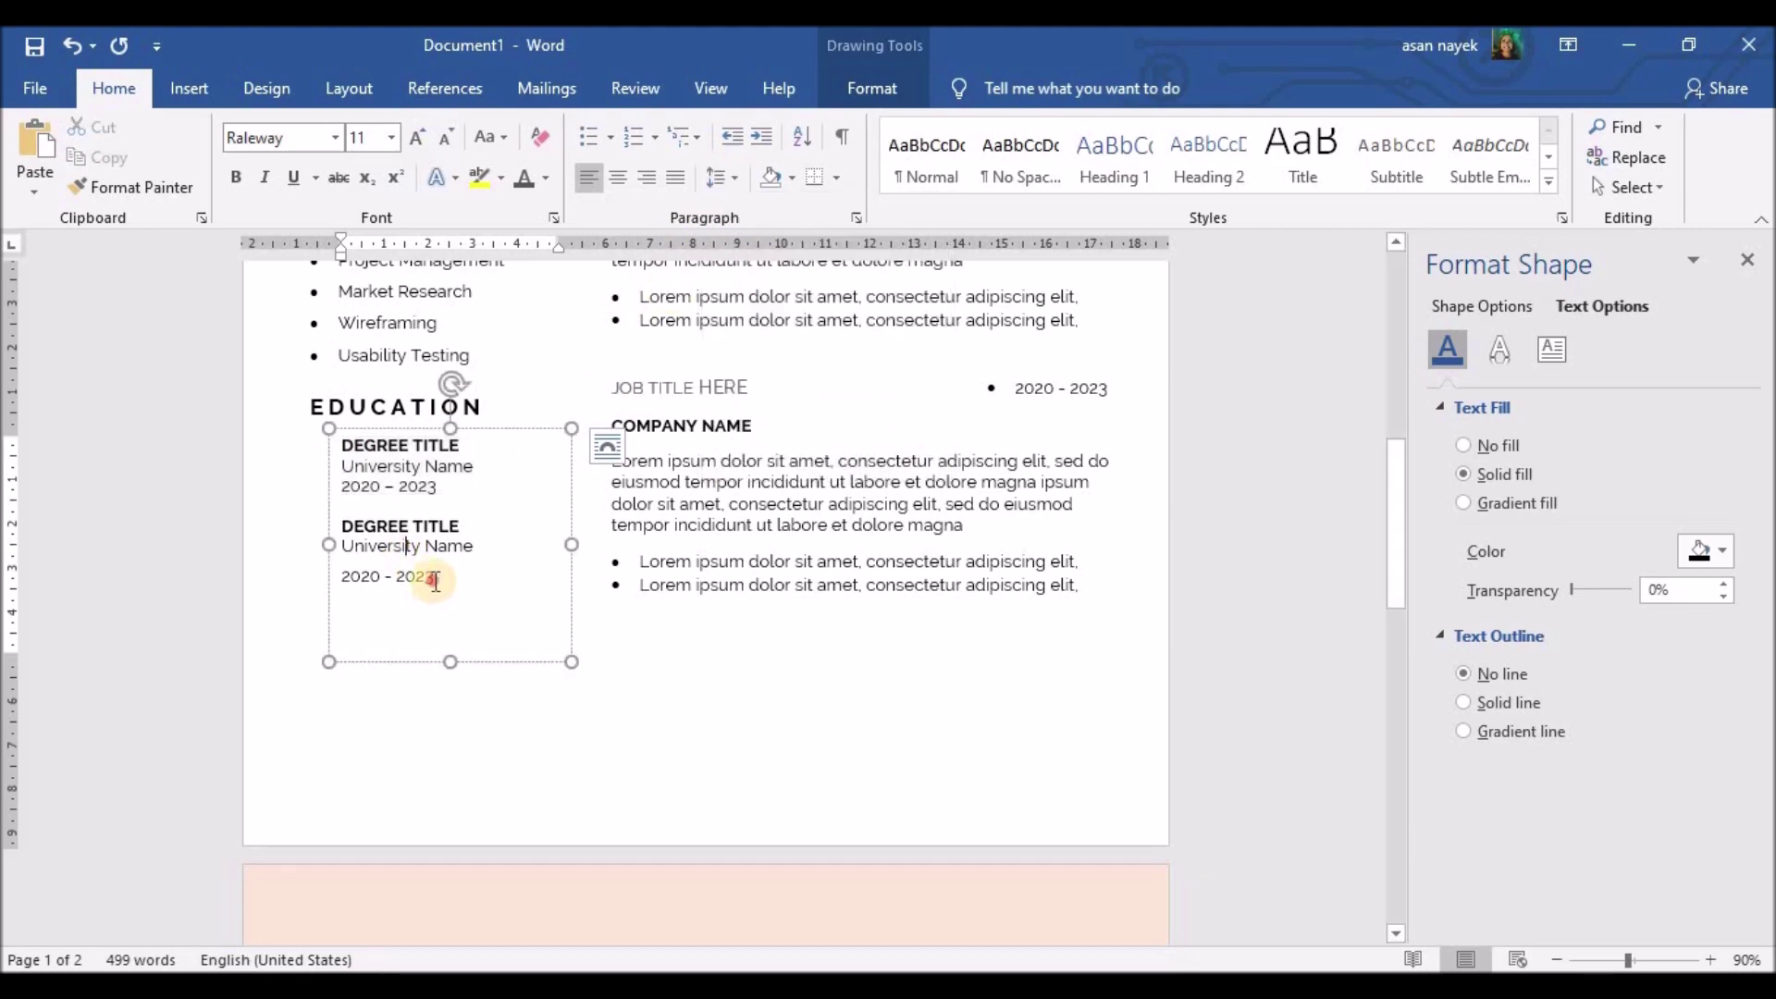
drag(435, 581, 341, 523)
click(715, 177)
click(735, 224)
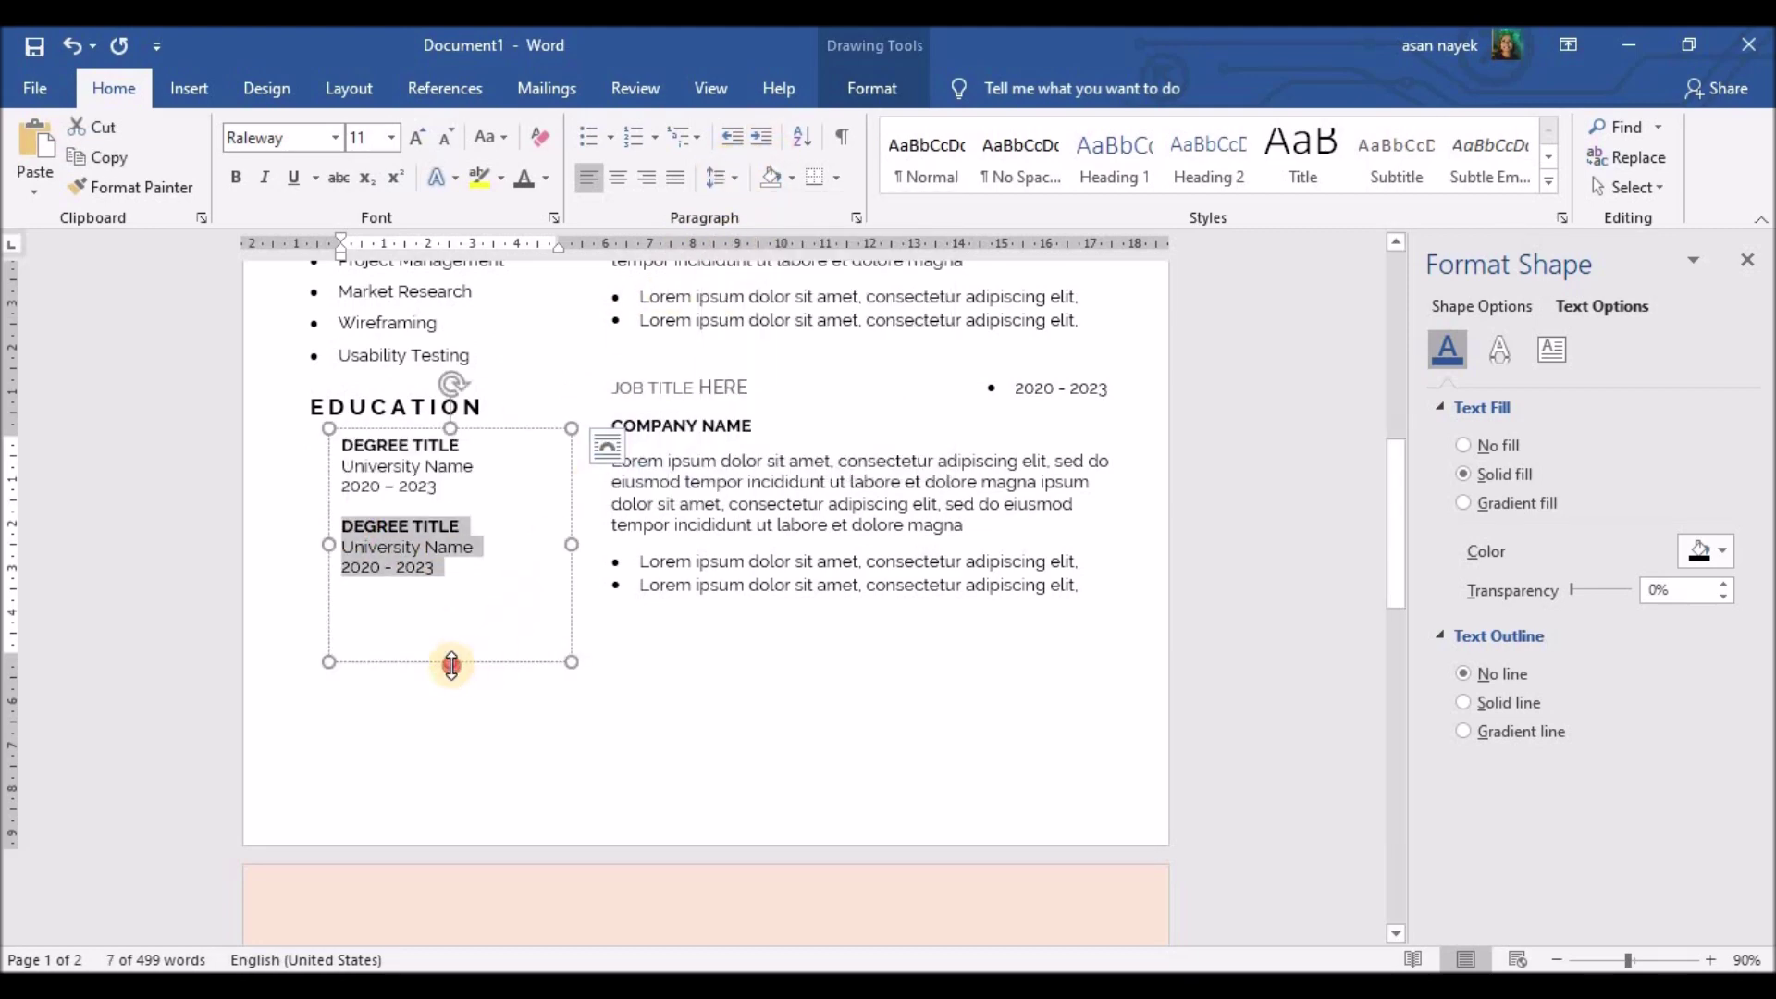
drag(452, 664, 452, 586)
click(413, 490)
scroll(447, 606, up, 3)
scroll(773, 535, down, 3)
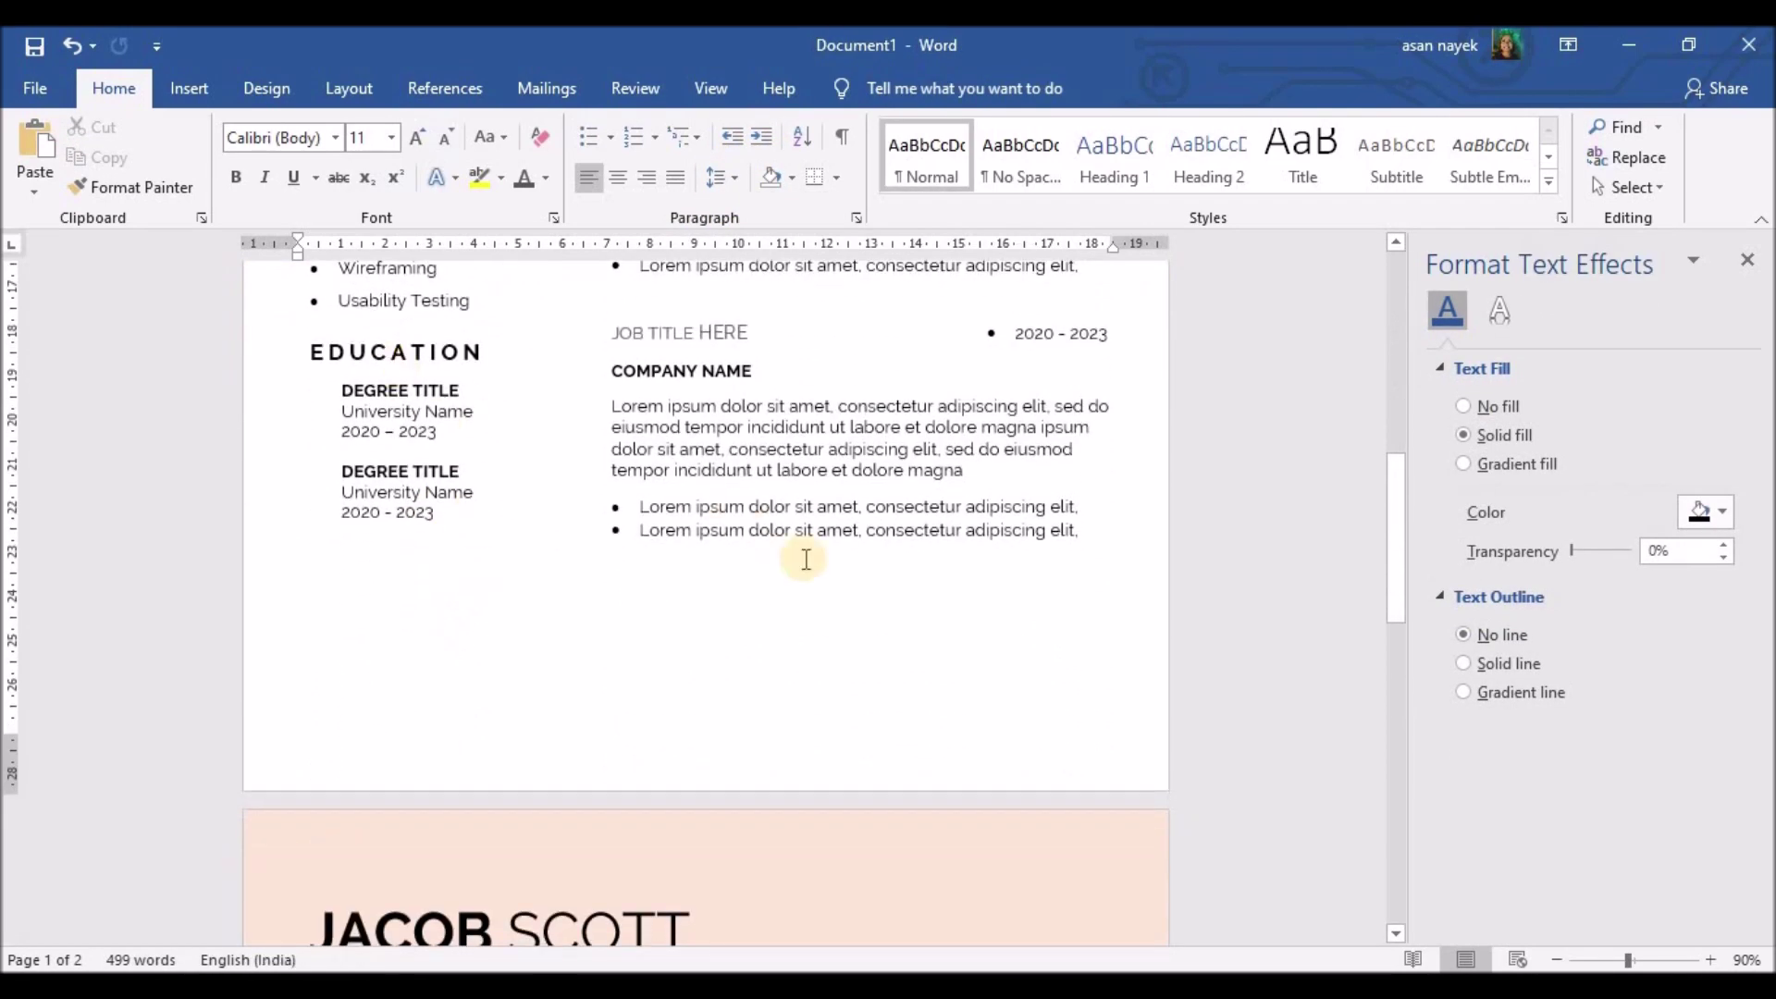
- Paste a copy of the job entry and place it below the second job
scroll(763, 636, up, 3)
click(733, 574)
scroll(758, 668, down, 5)
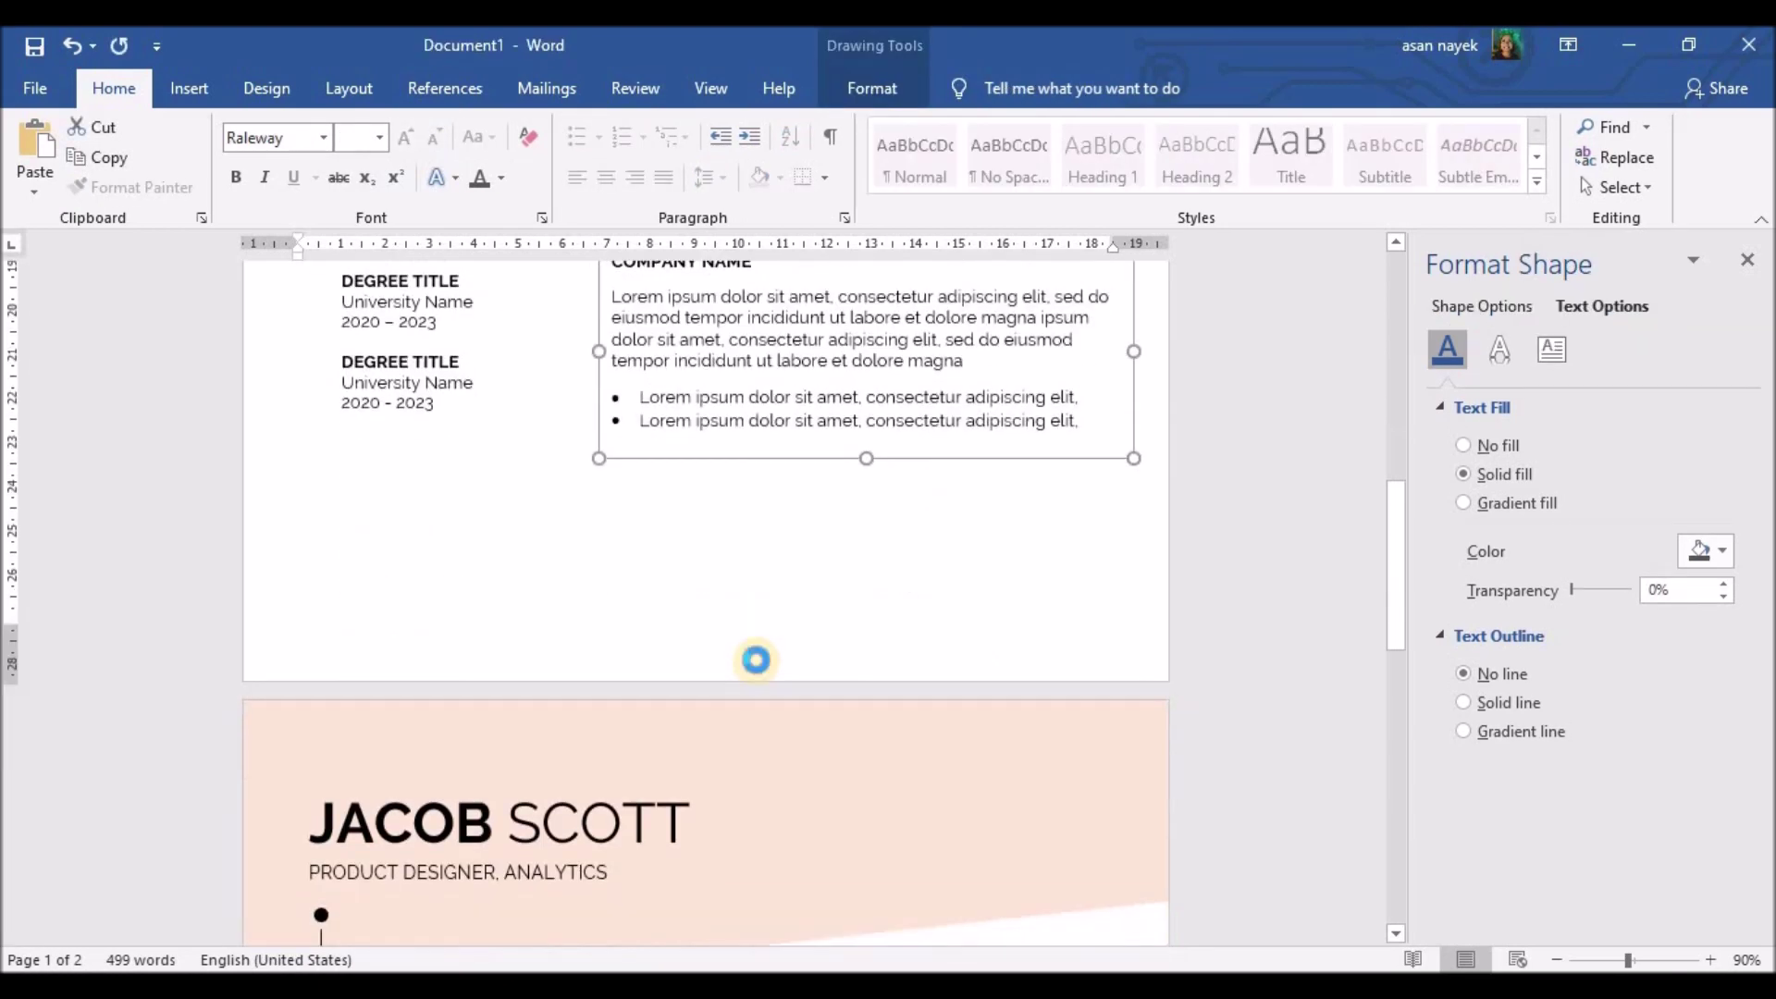
key(ctrl+v)
drag(542, 414, 802, 807)
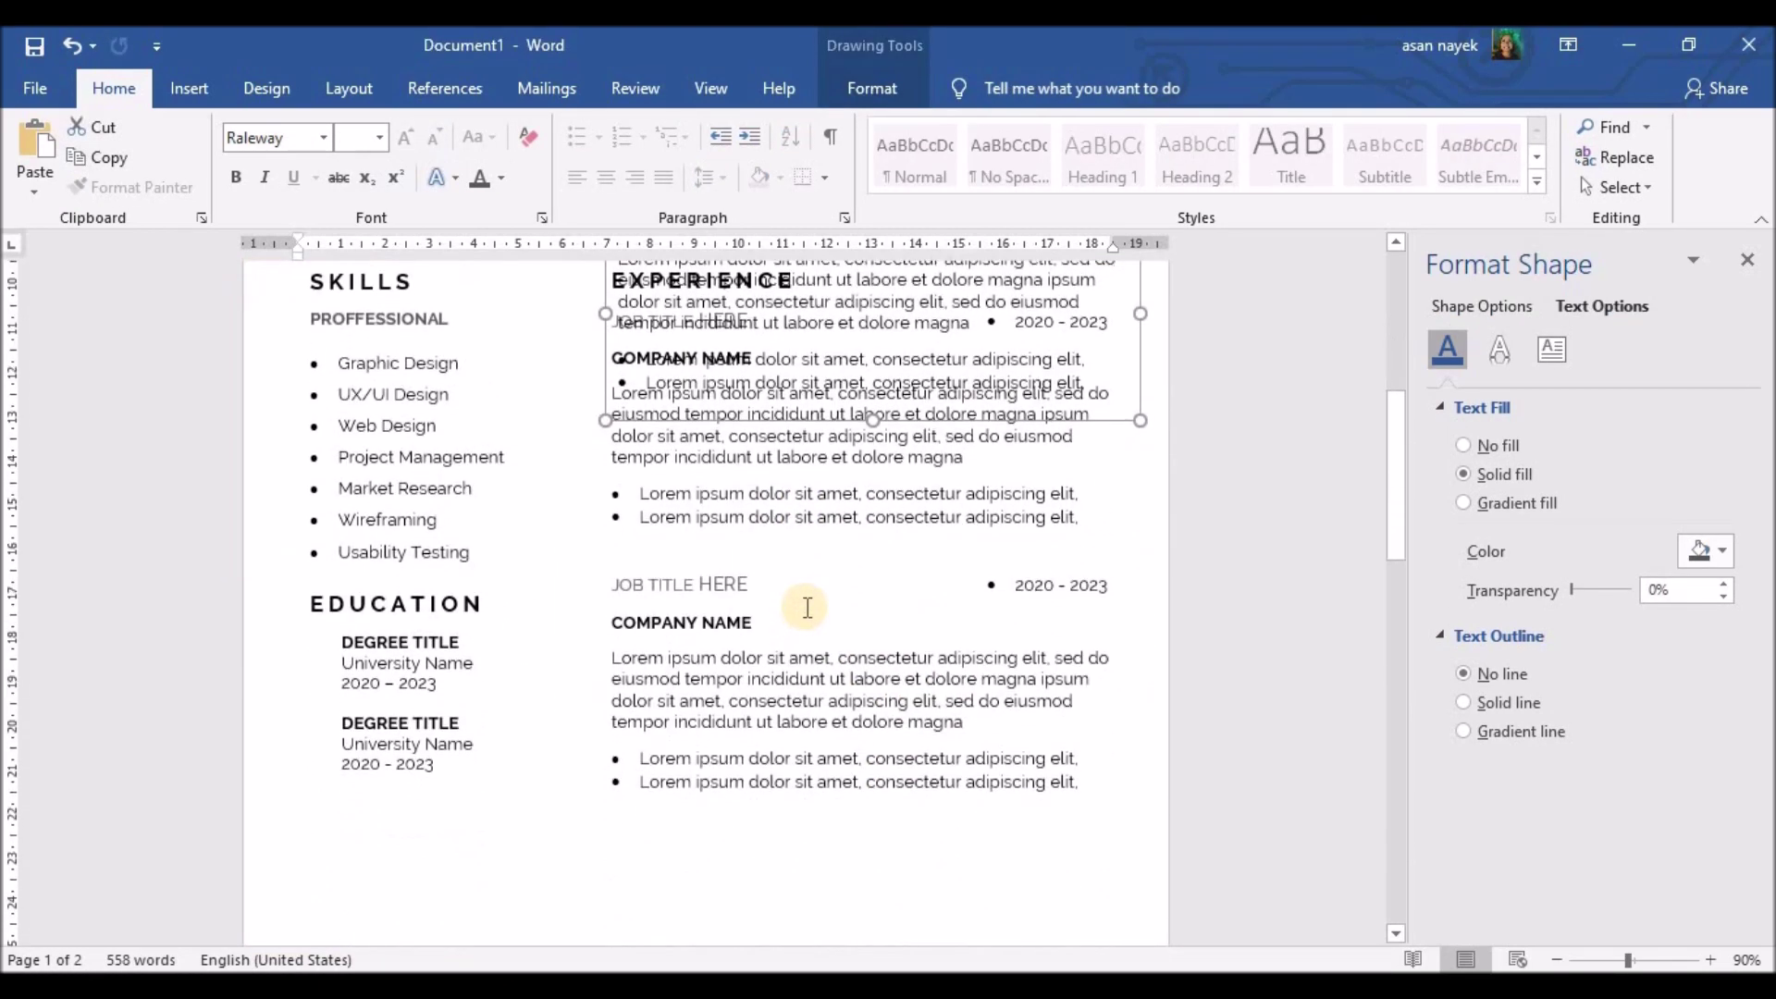
scroll(802, 807, down, 4)
scroll(845, 484, down, 4)
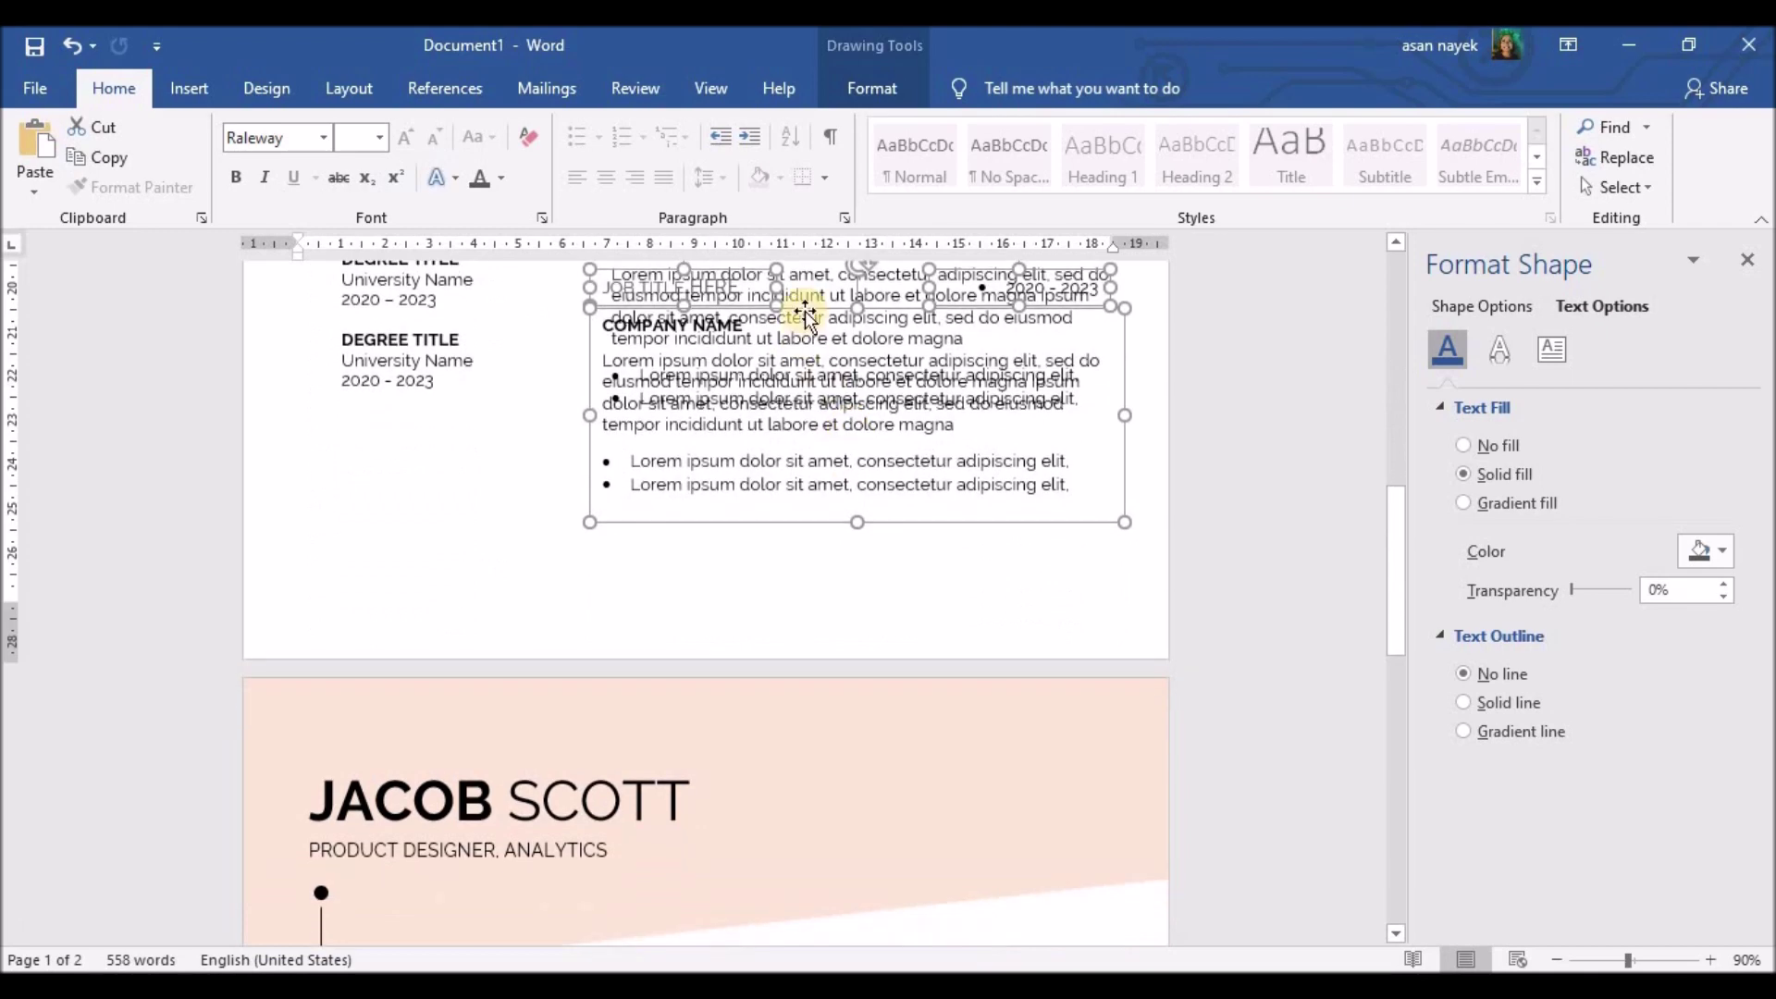
drag(808, 379, 811, 482)
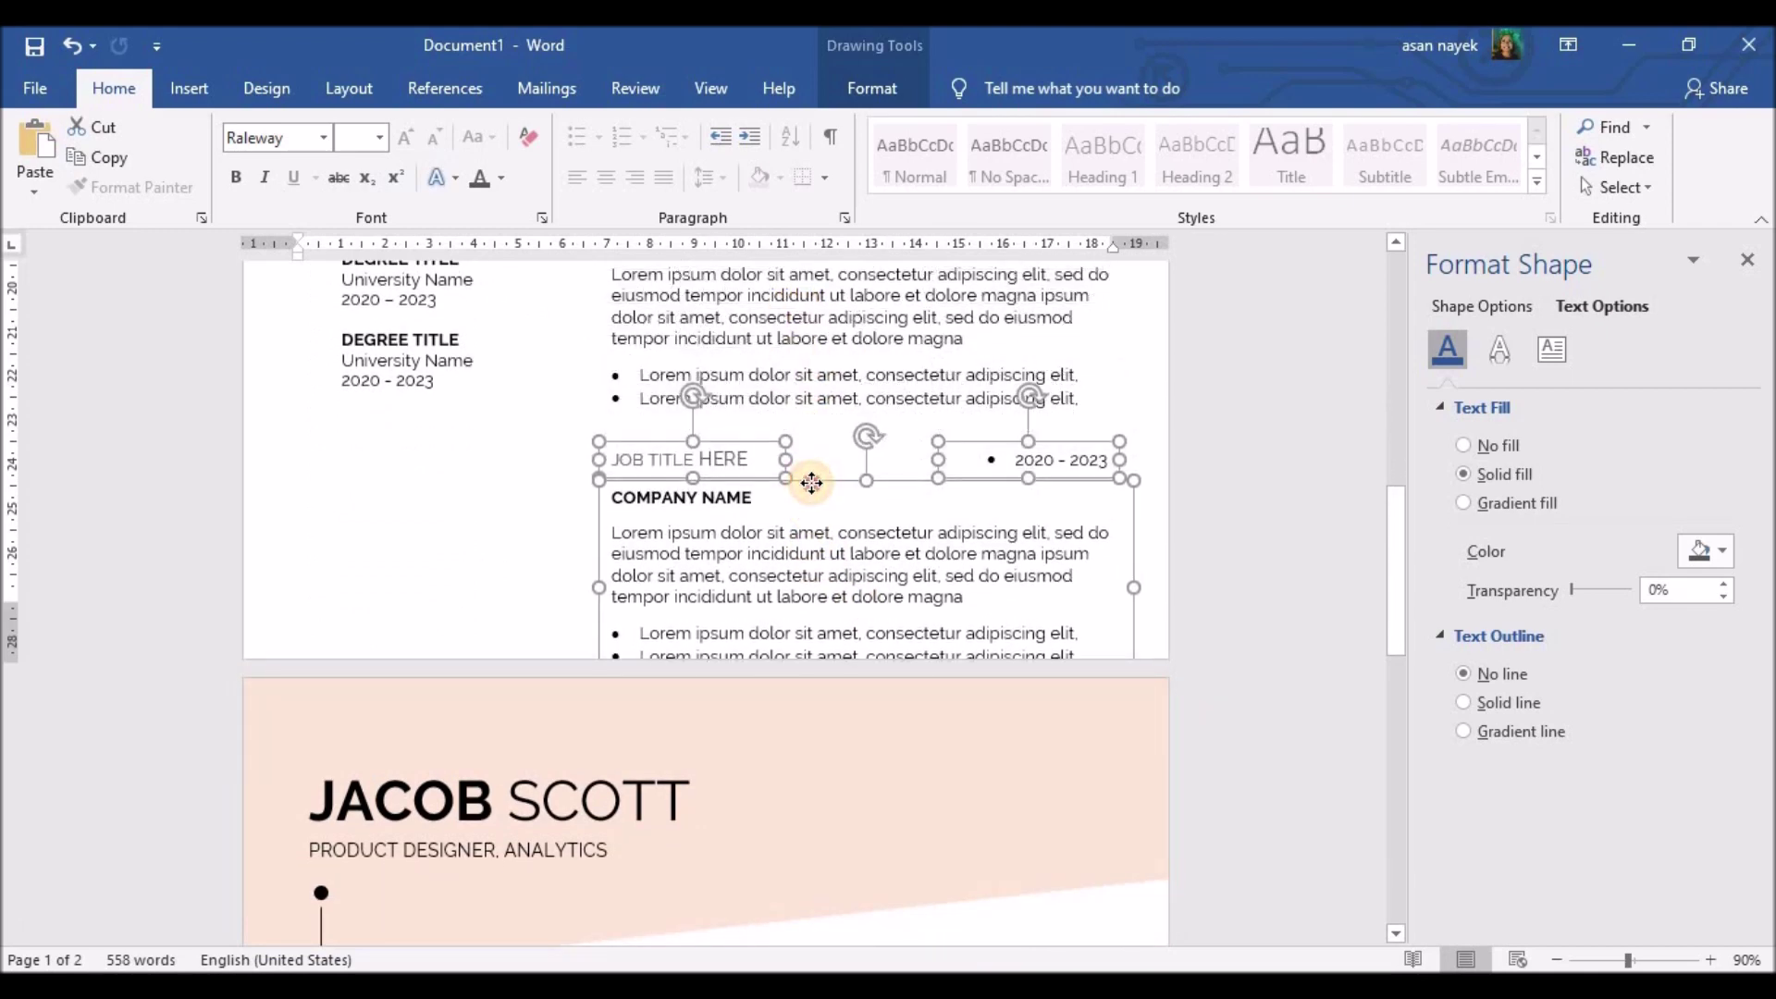
scroll(818, 495, up, 3)
scroll(825, 507, down, 3)
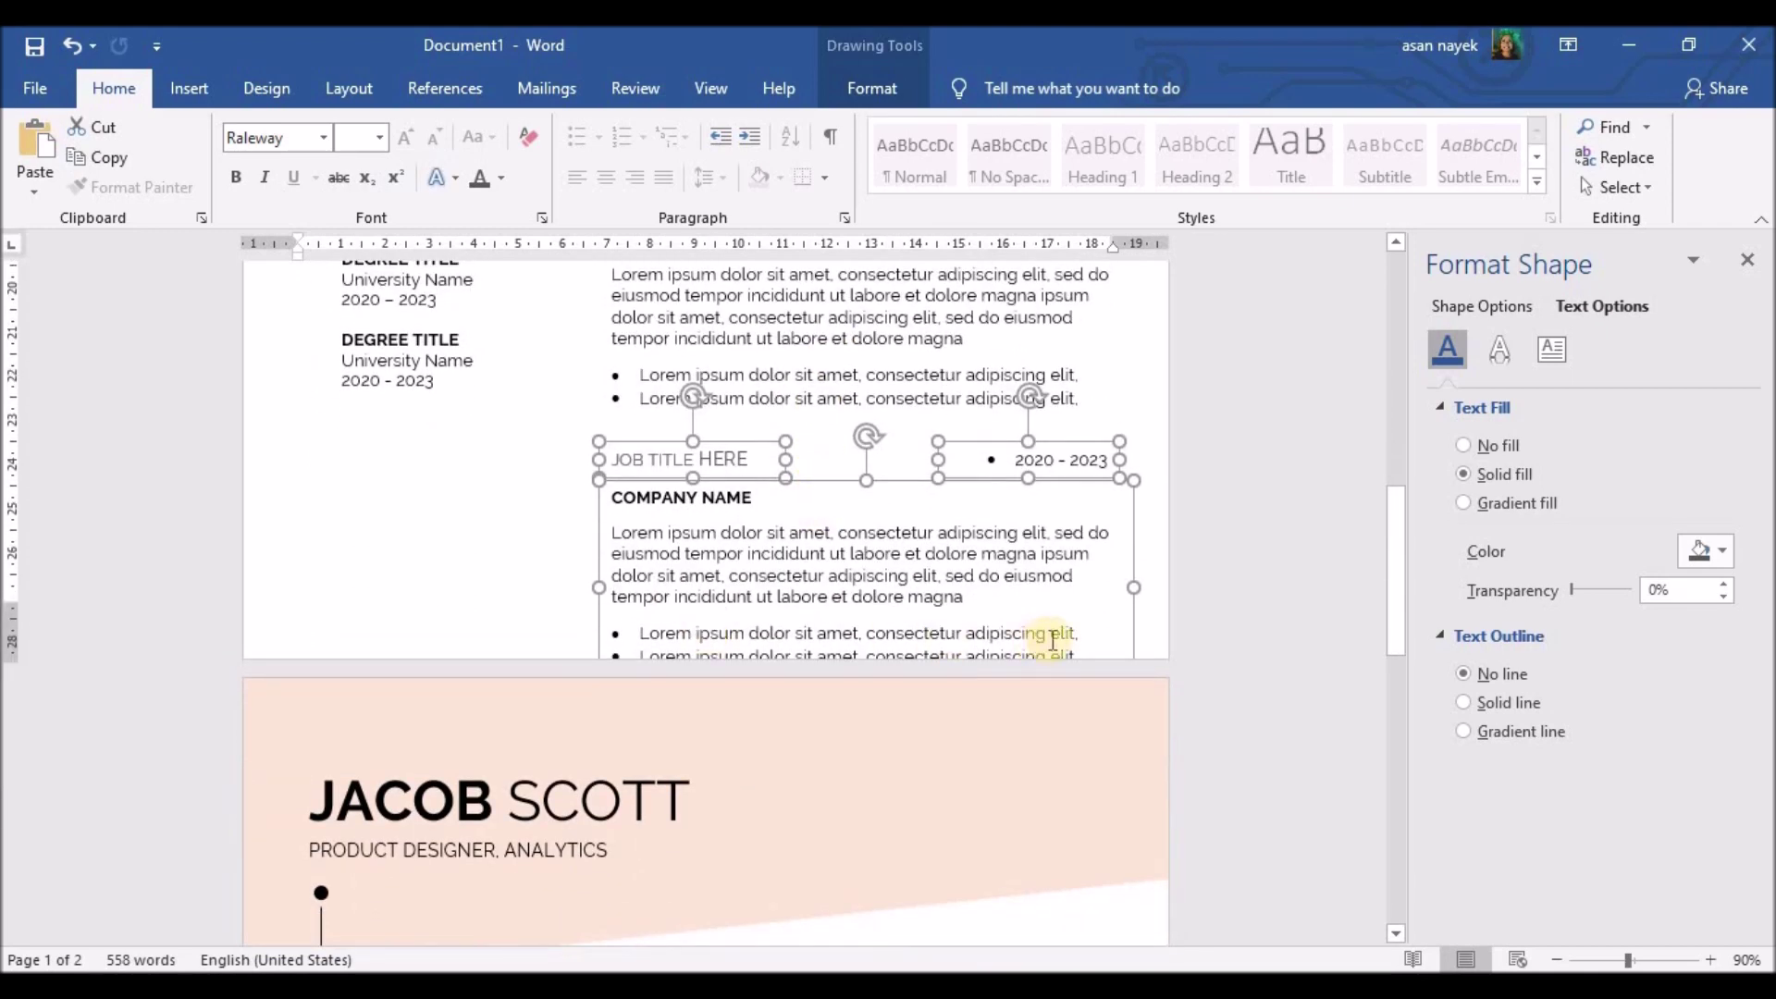
- Delete the new entry's two bullet lines and shrink its box to fit the paragraph
click(697, 638)
key(ctrl+z)
drag(689, 659, 562, 623)
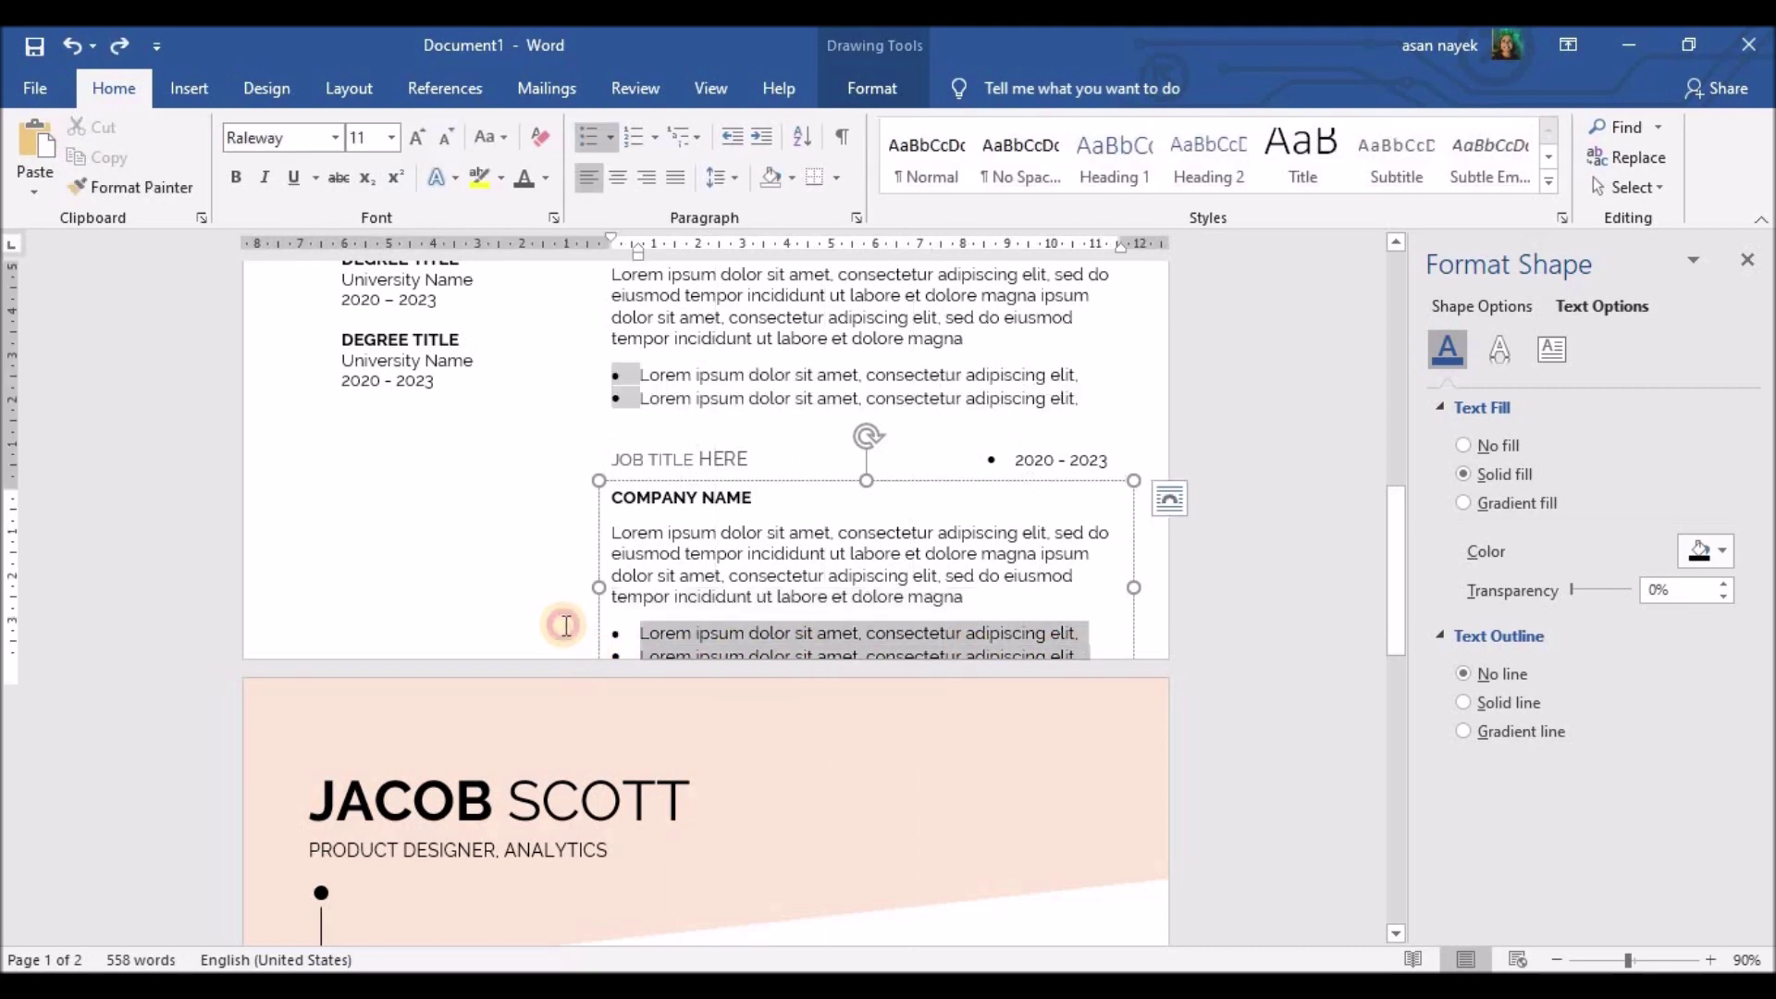
key(Delete)
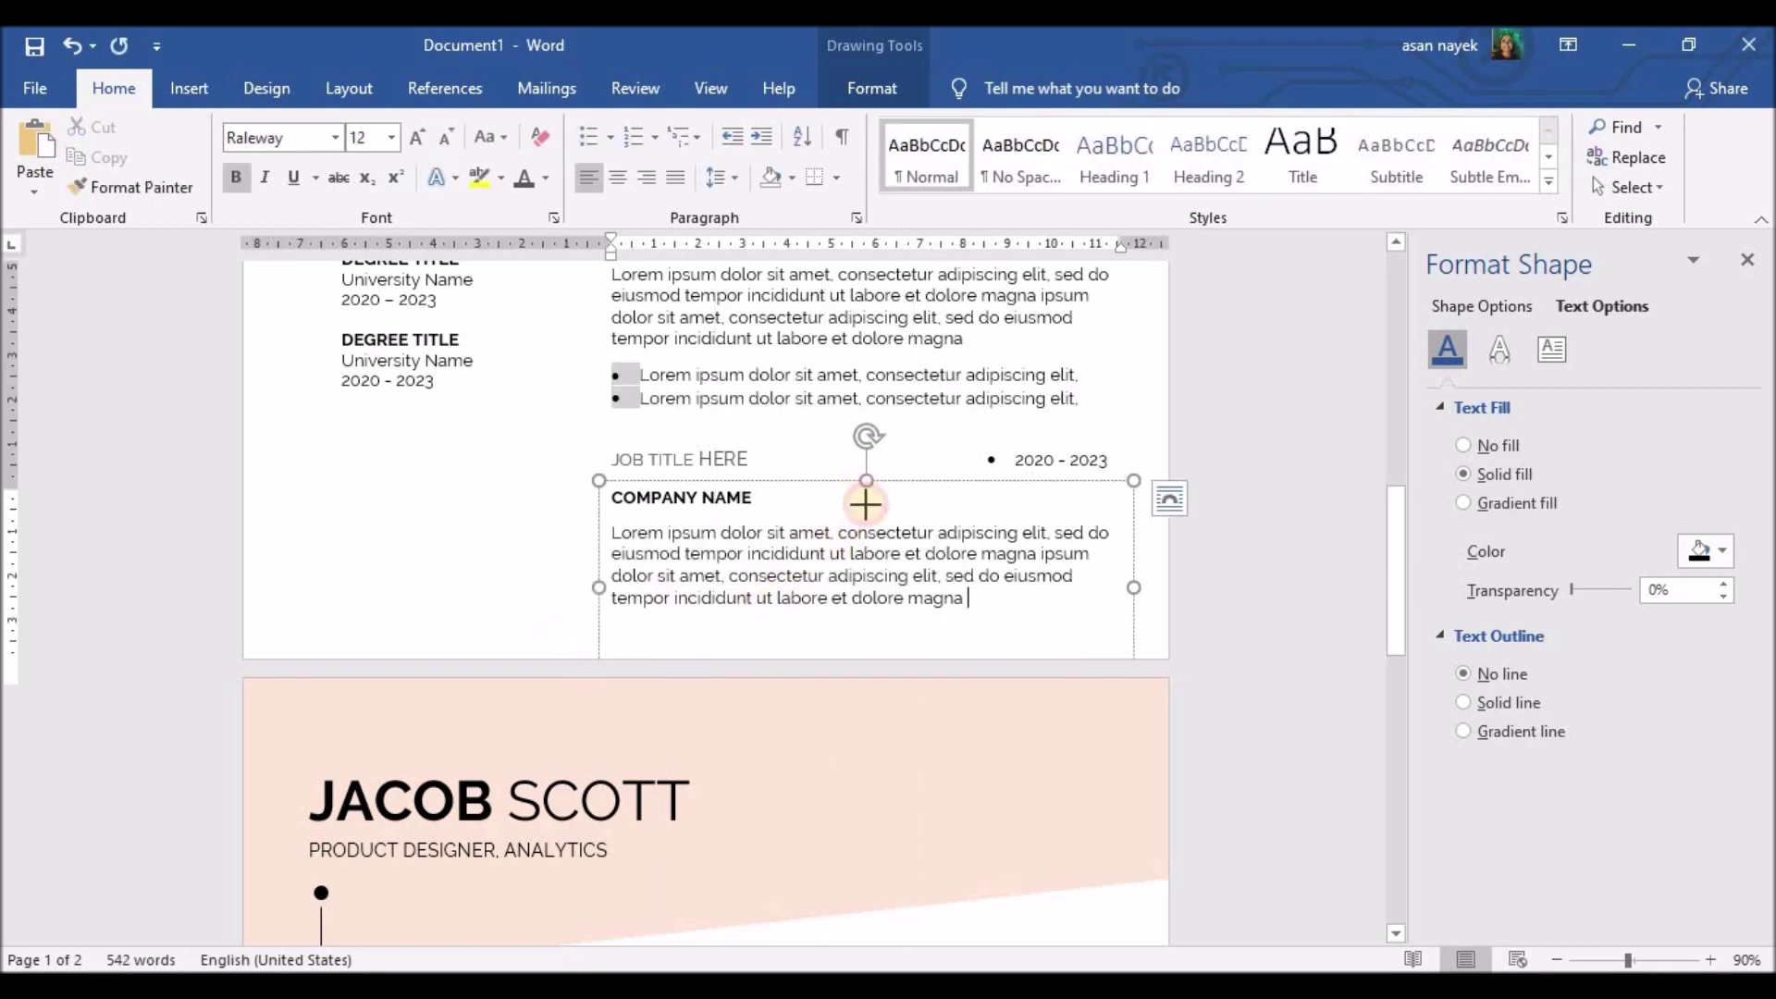
drag(866, 504, 853, 490)
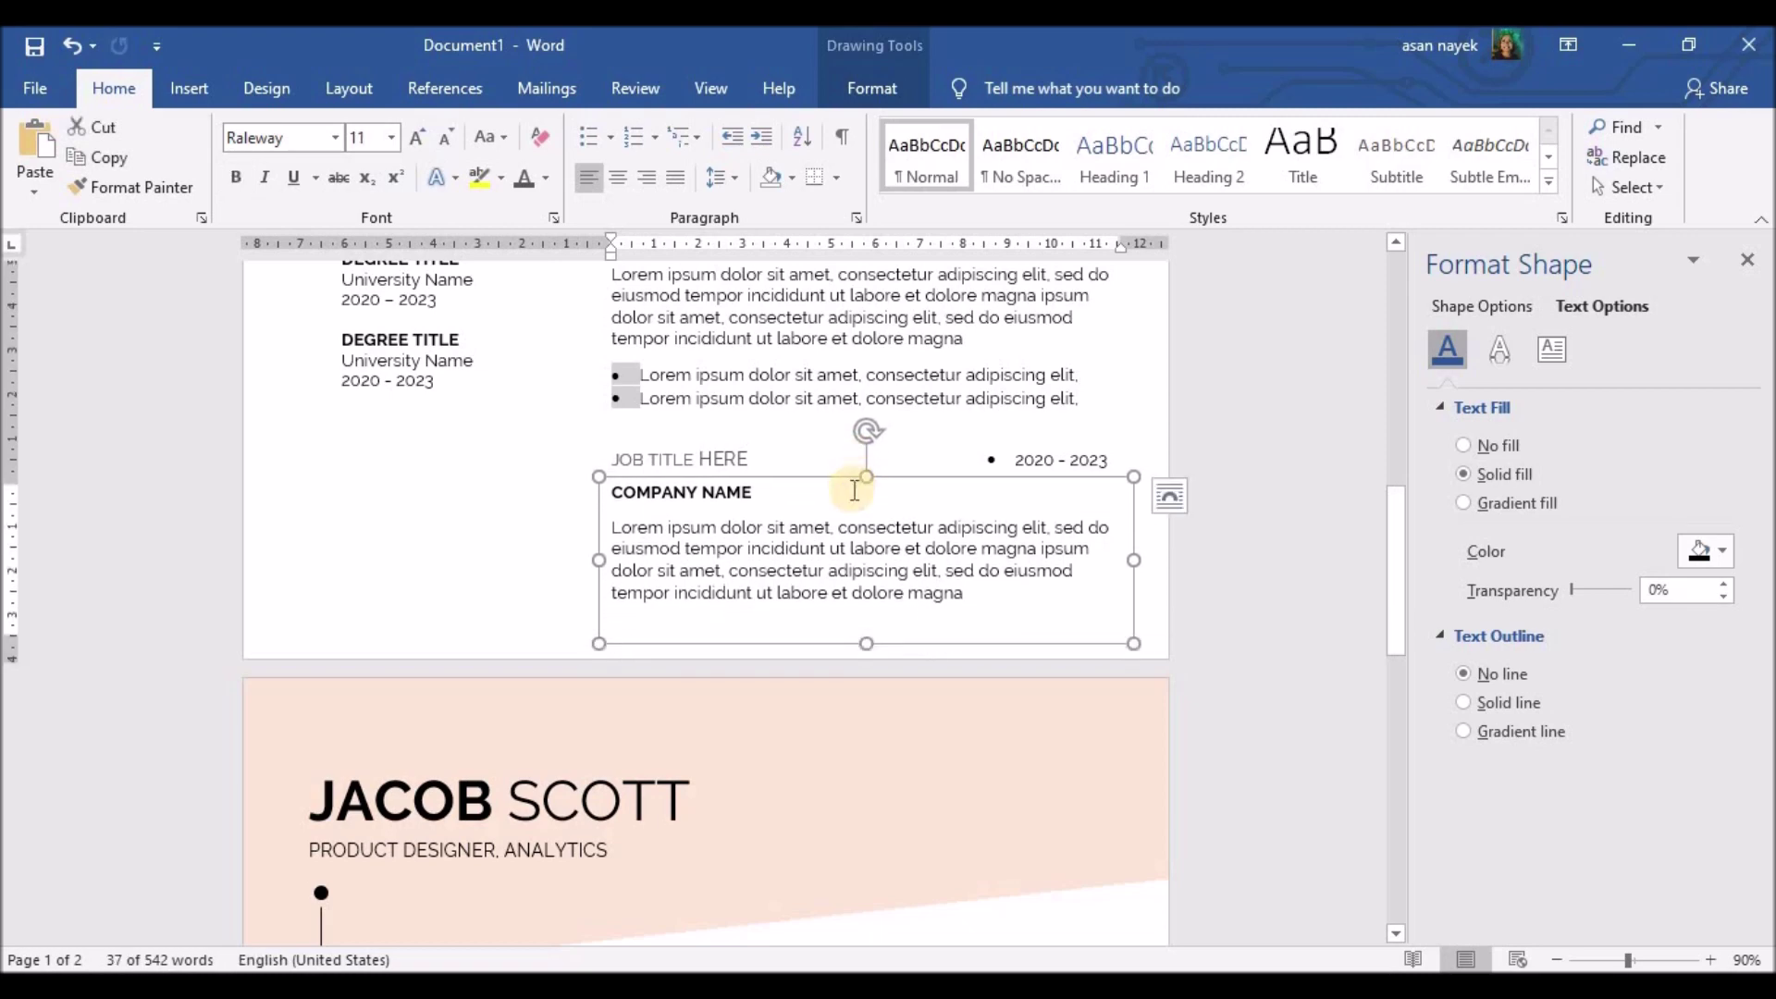
scroll(853, 491, up, 4)
- Duplicate the EDUCATION heading below the two degree entries
click(664, 462)
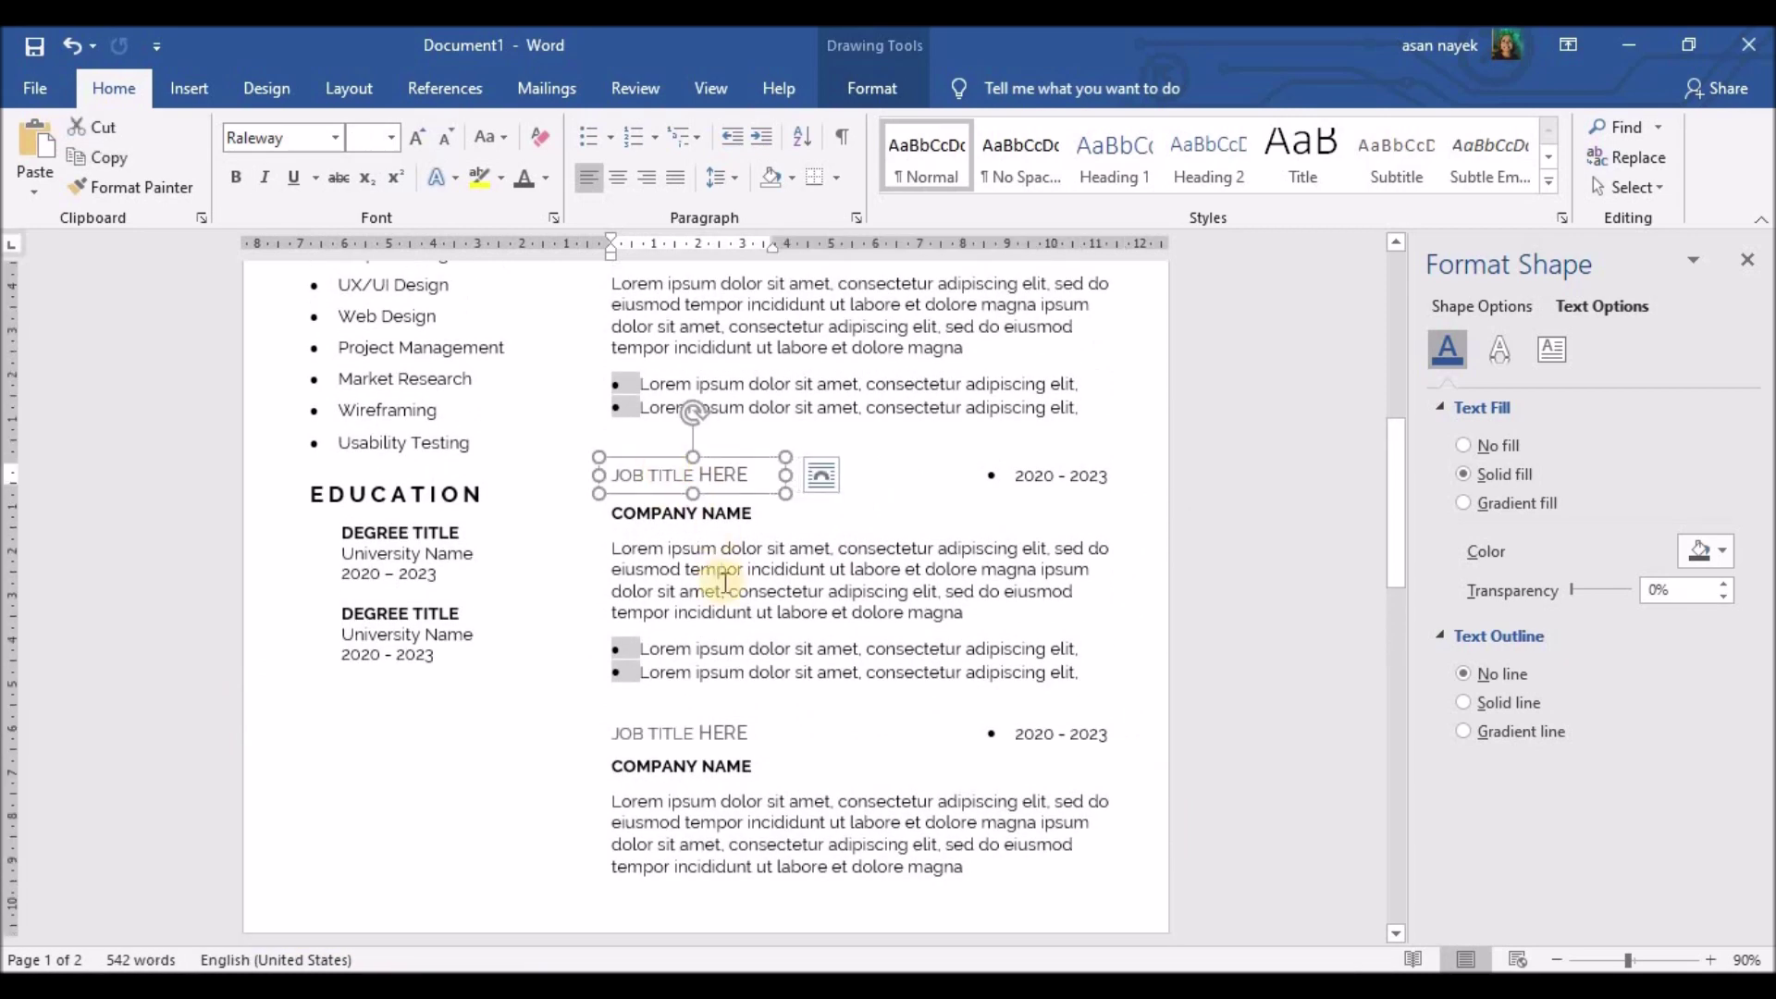
click(643, 737)
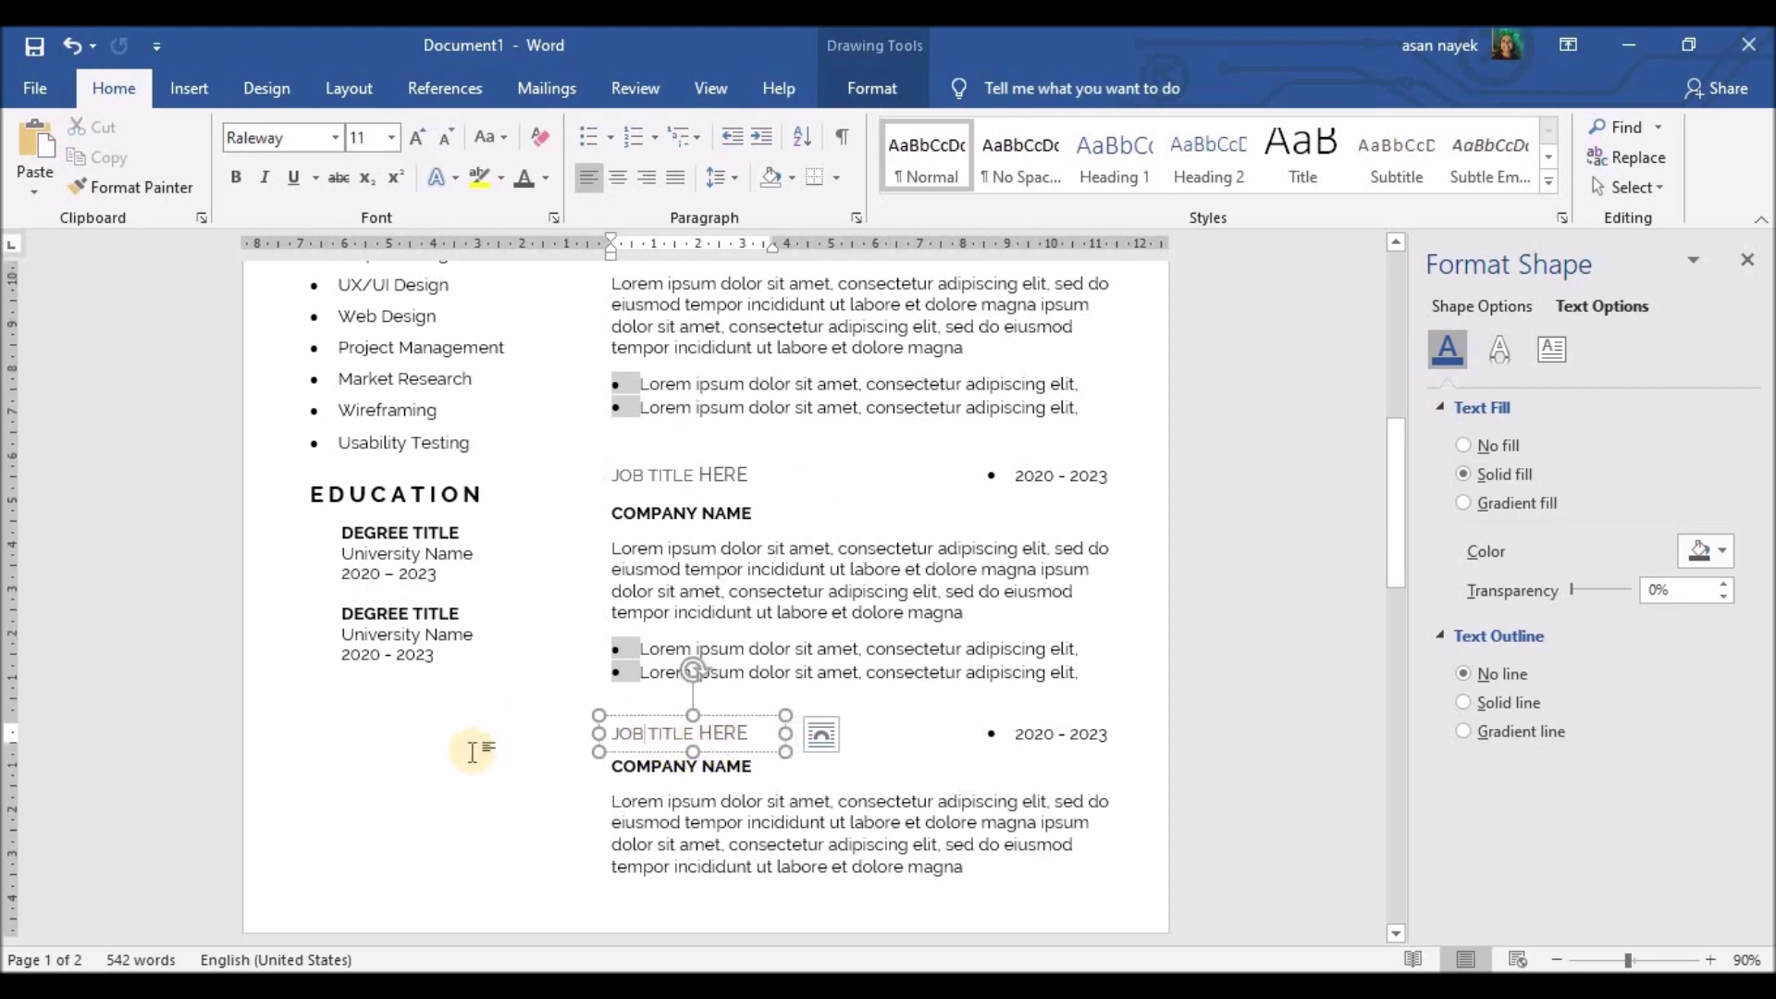
click(468, 745)
scroll(480, 675, down, 10)
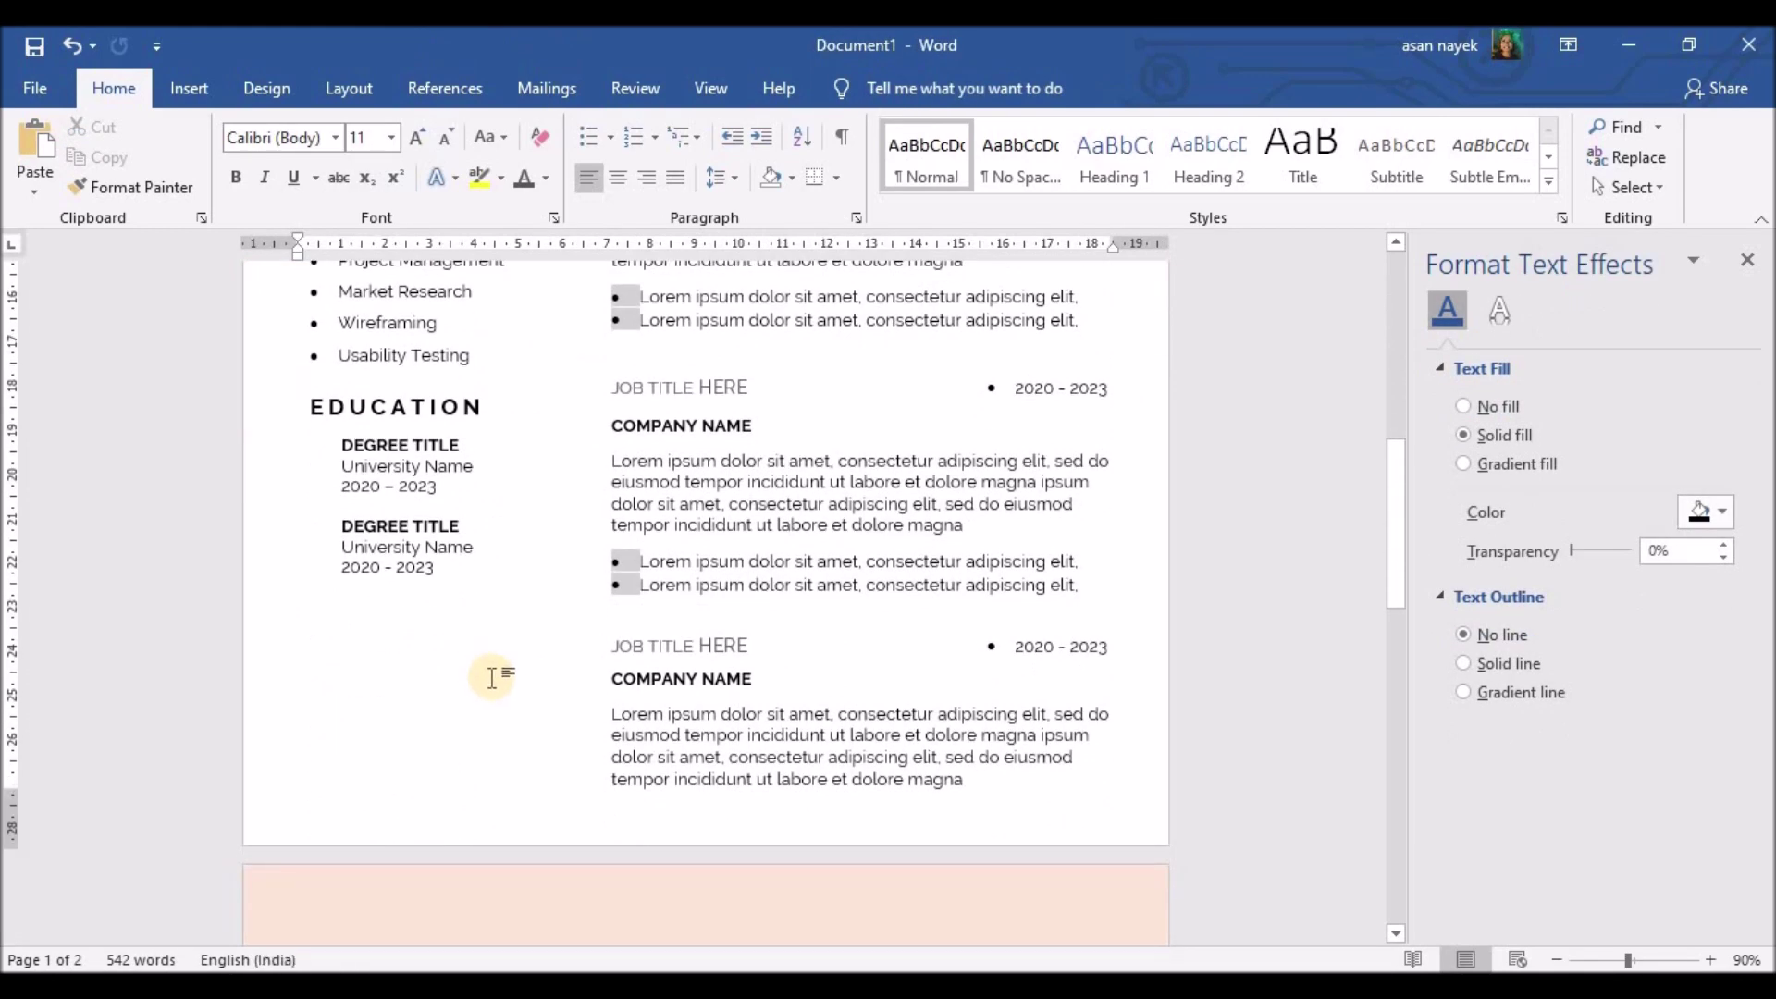
click(388, 416)
ctrl+drag(388, 405, 366, 626)
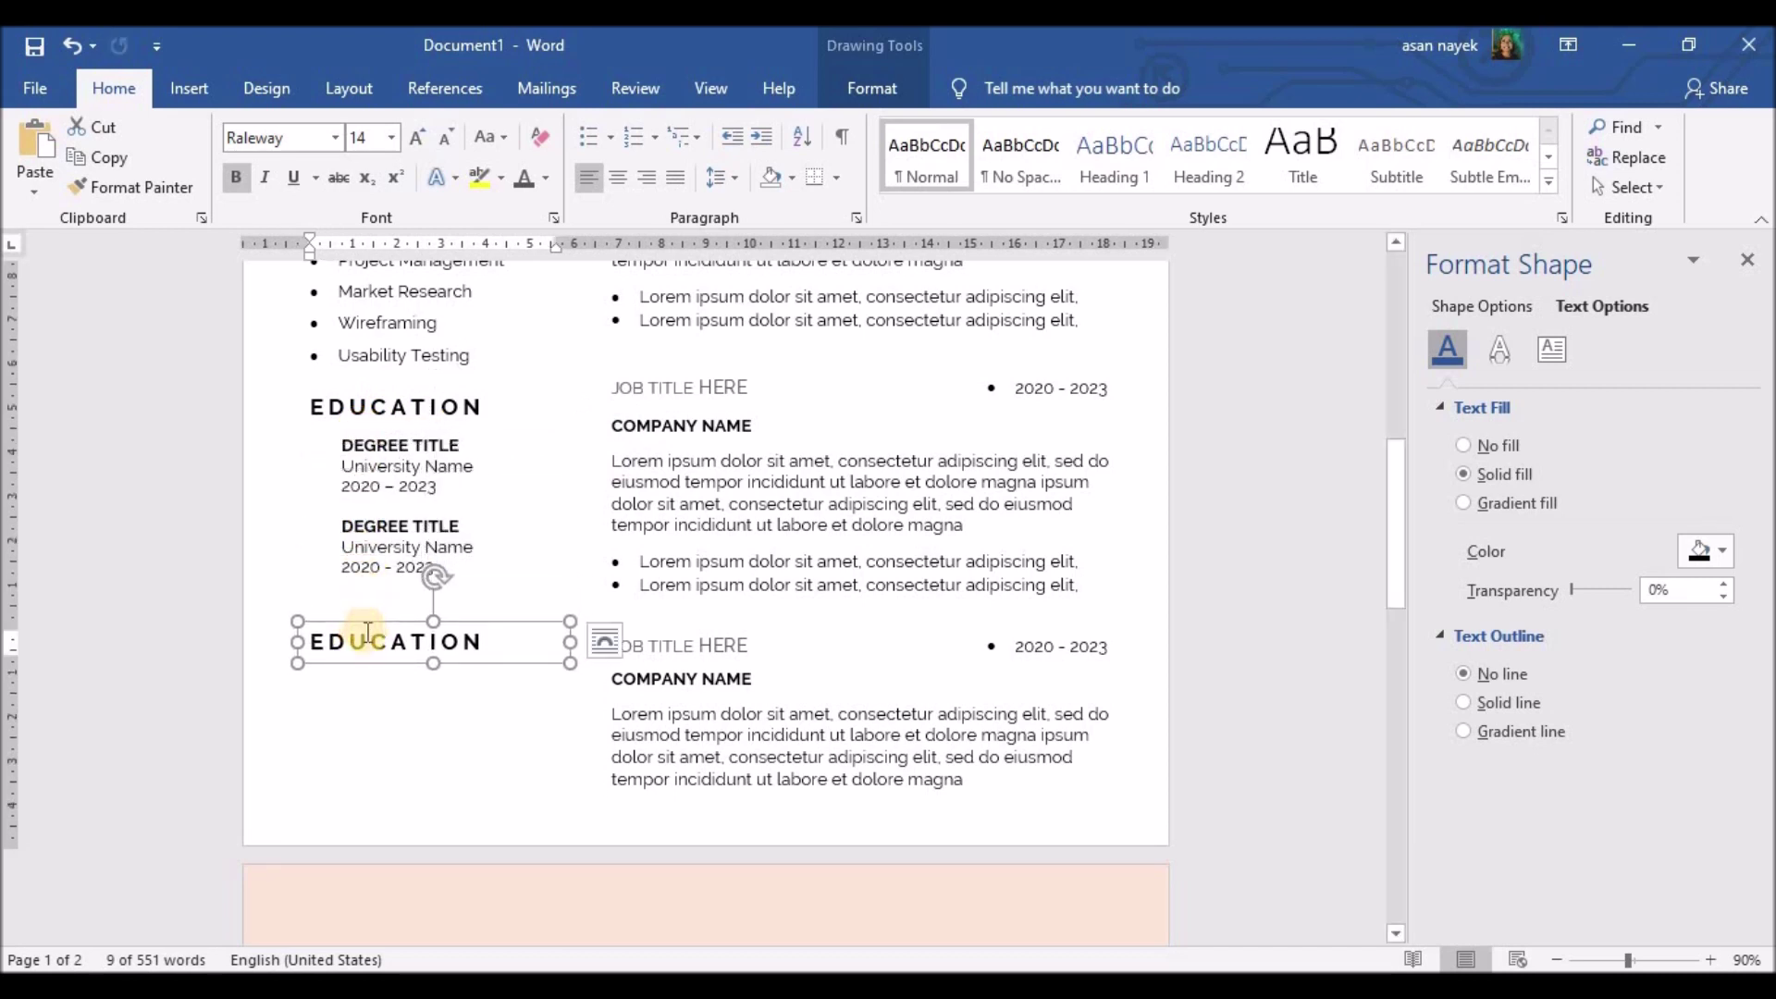
- Retype the copied heading as a spaced-out 'EXPERTISE'
double_click(465, 641)
text(EXPERTISE)
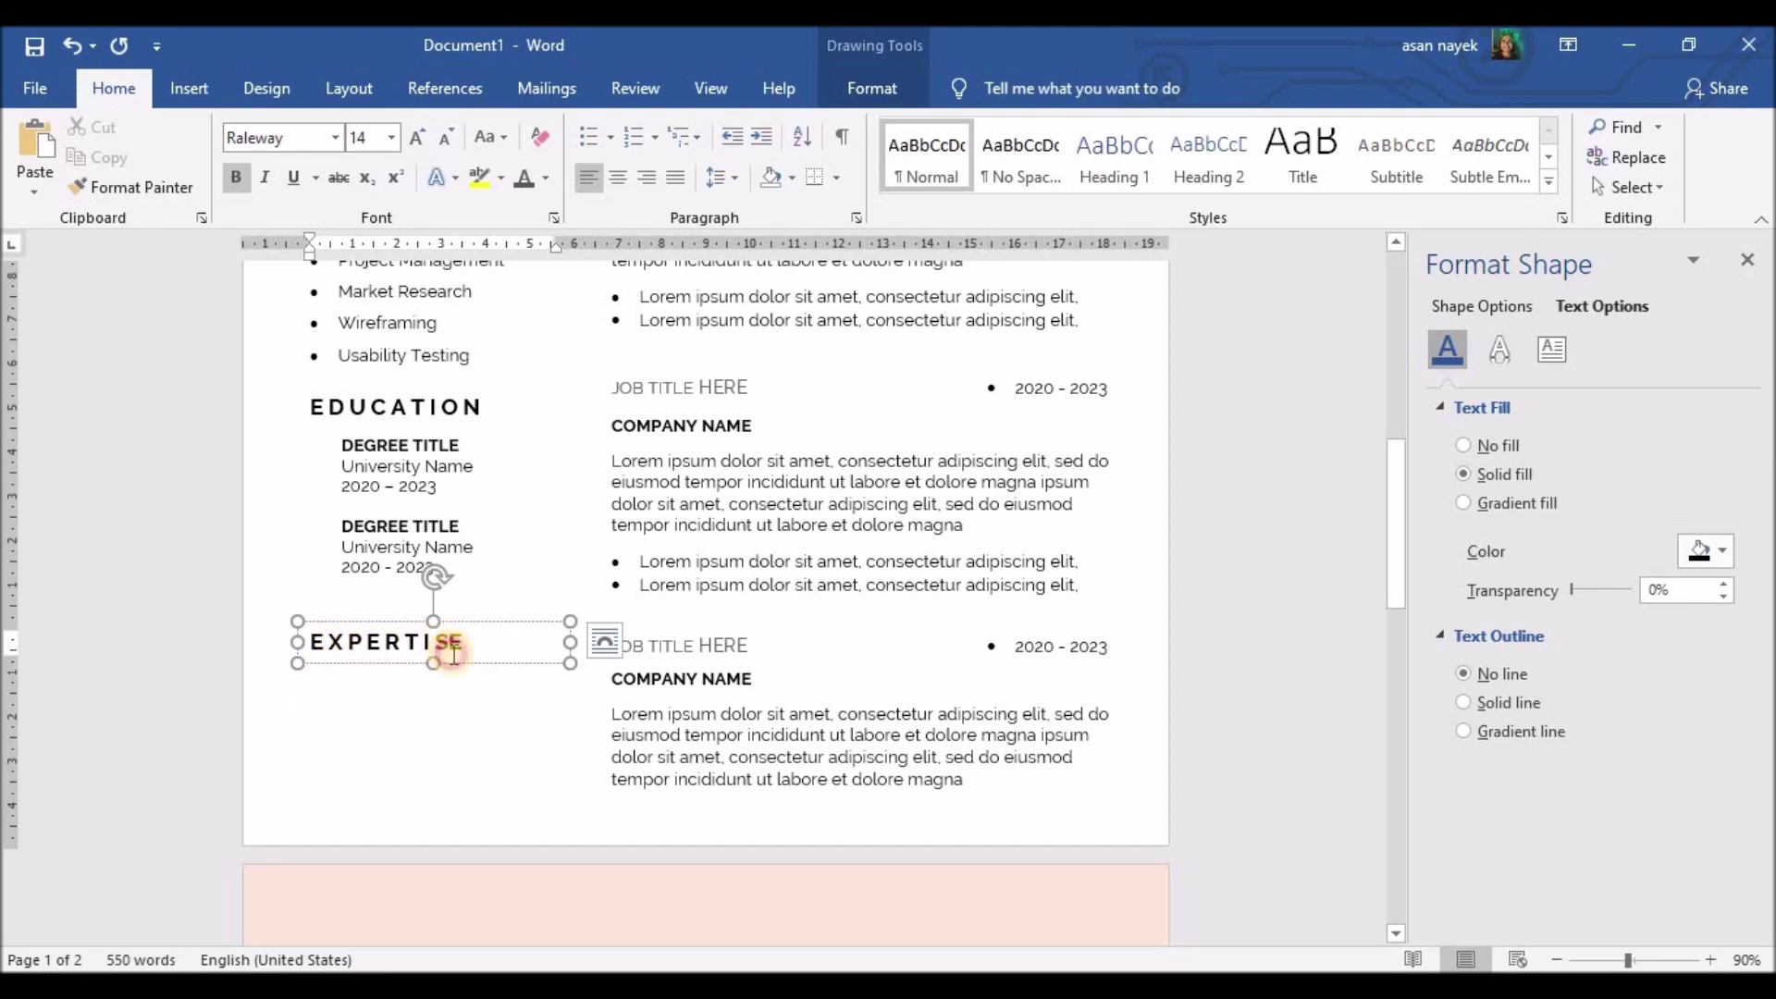
scroll(442, 703, up, 10)
scroll(420, 524, down, 10)
click(414, 535)
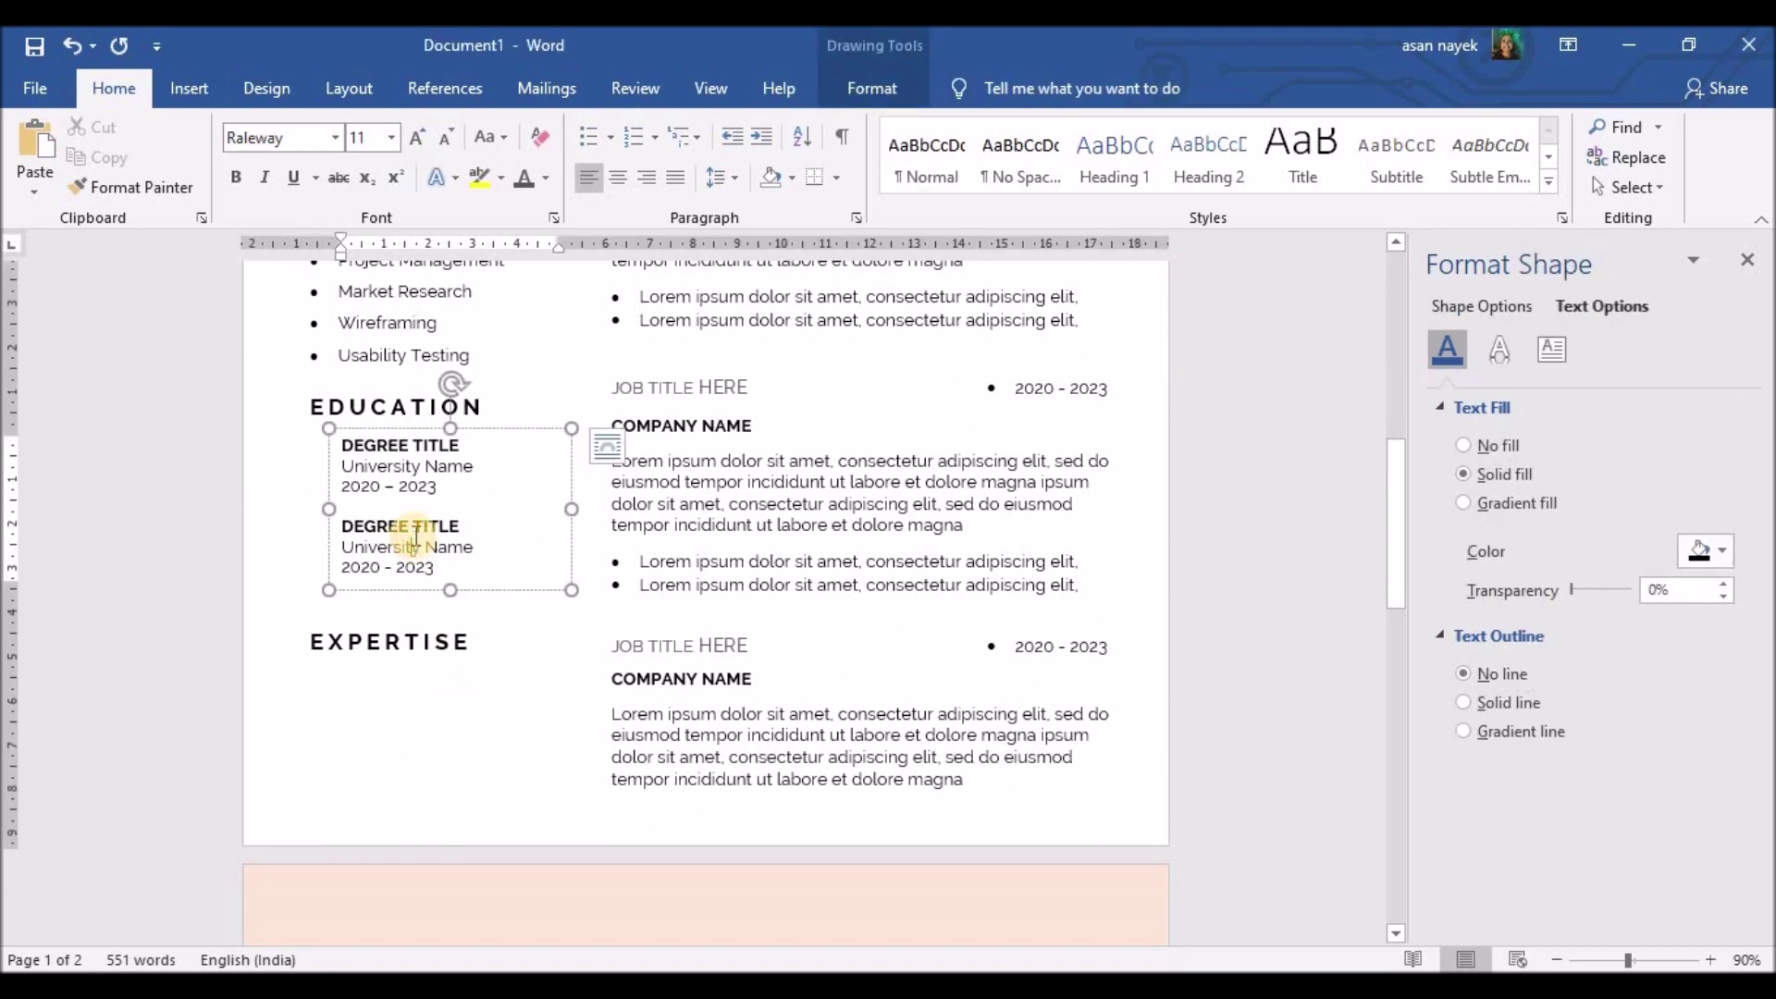
- Copy the degree box below EXPERTISE and fill it with TECHNICAL: Adobe Photoshop, Adobe Illustrator, After Effects, Sketch App
drag(414, 534, 368, 666)
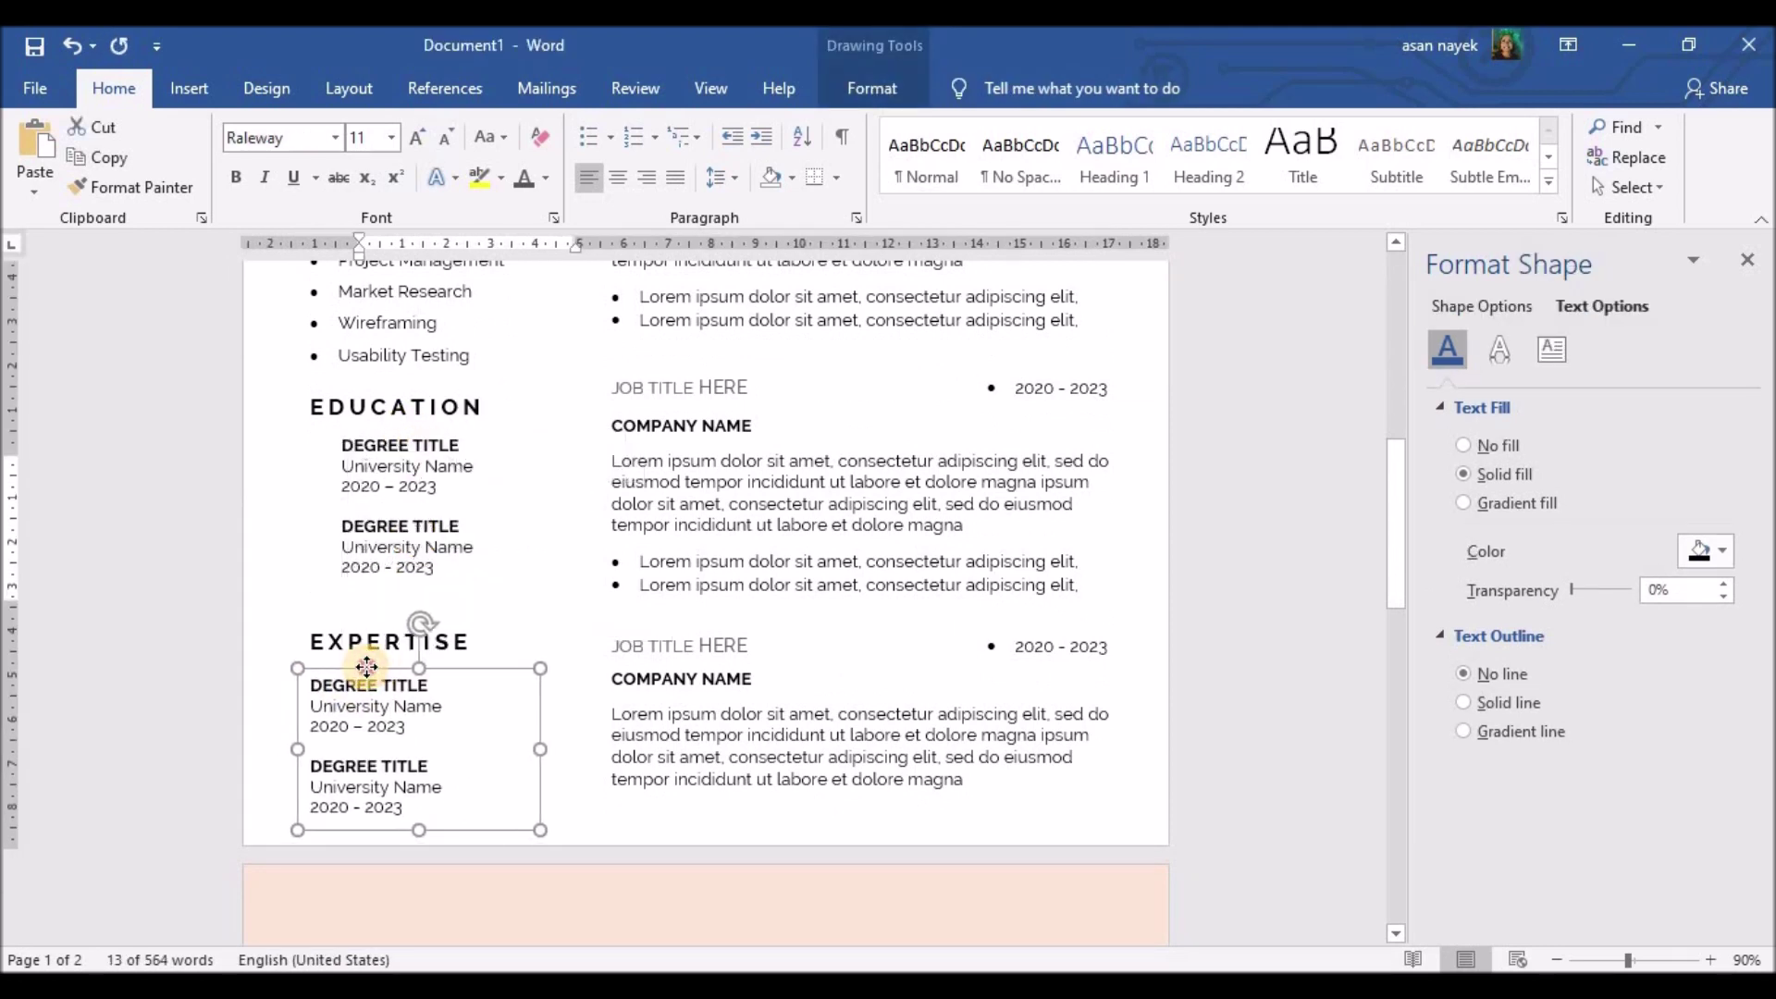
drag(540, 749, 584, 750)
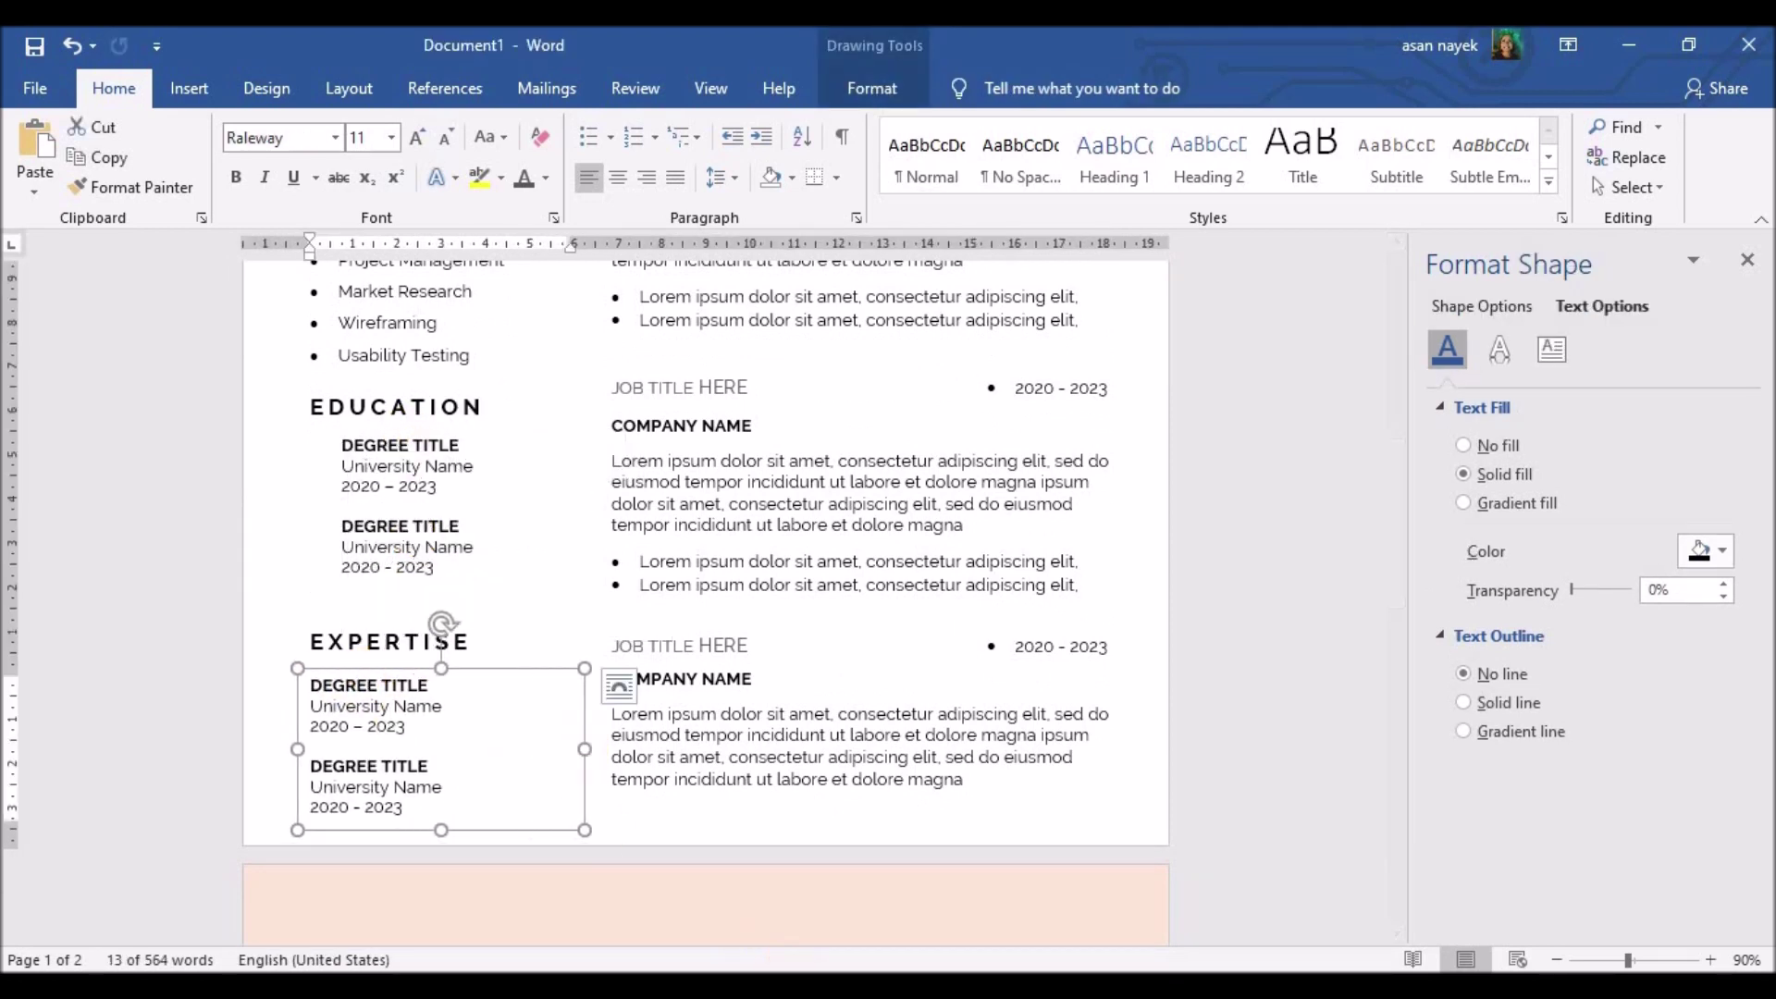
triple_click(421, 685)
text(Te)
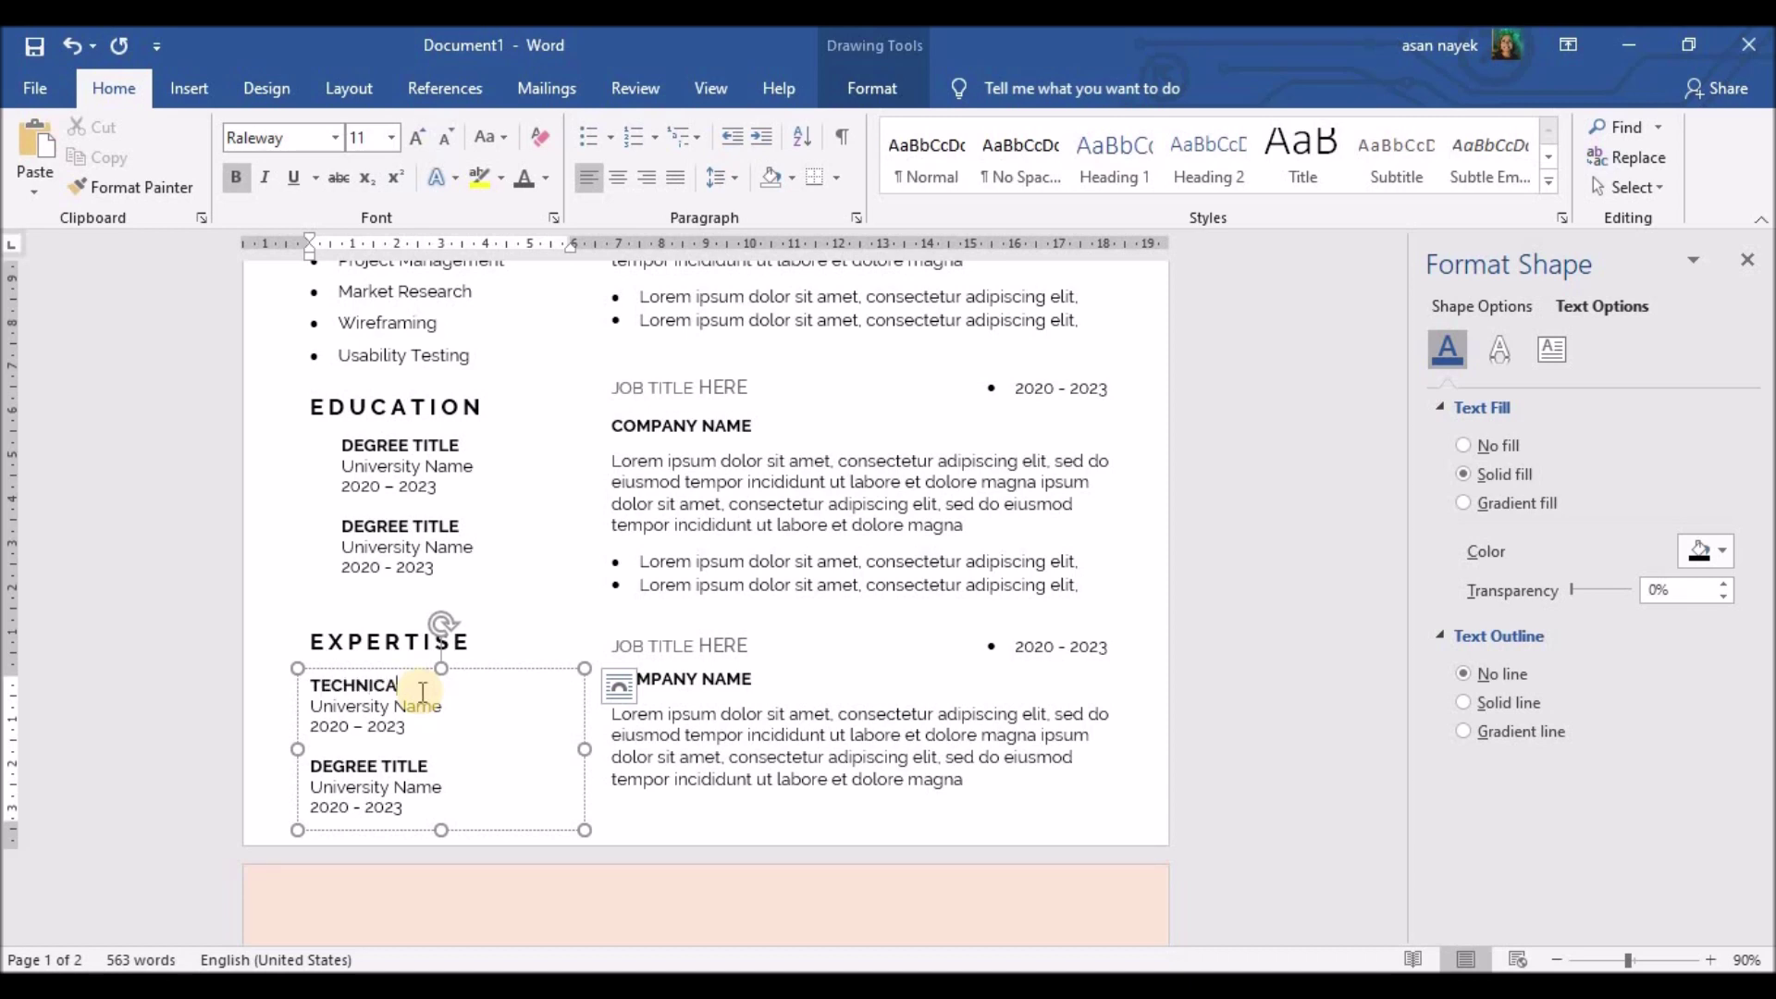
key(Delete)
key(Delete)
key(Delete)
key(Delete)
key(Delete)
key(Delete)
key(Delete)
key(Delete)
key(Delete)
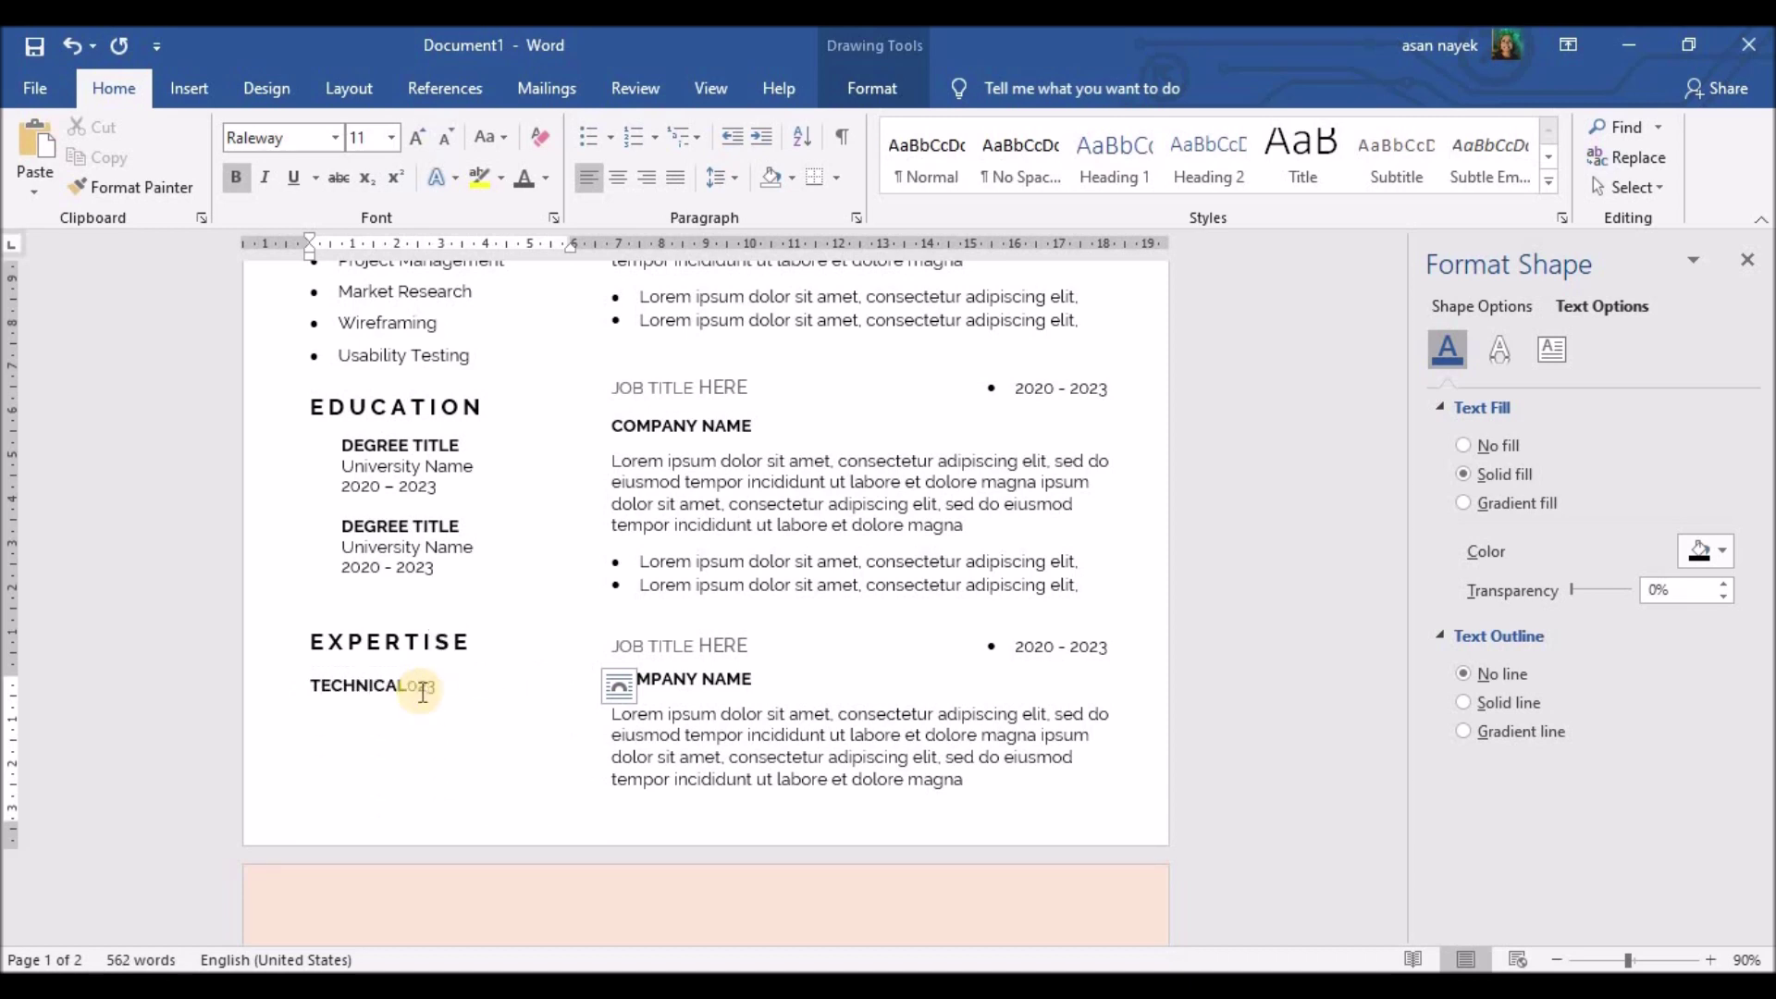
key(Delete)
key(Delete)
key(Delete)
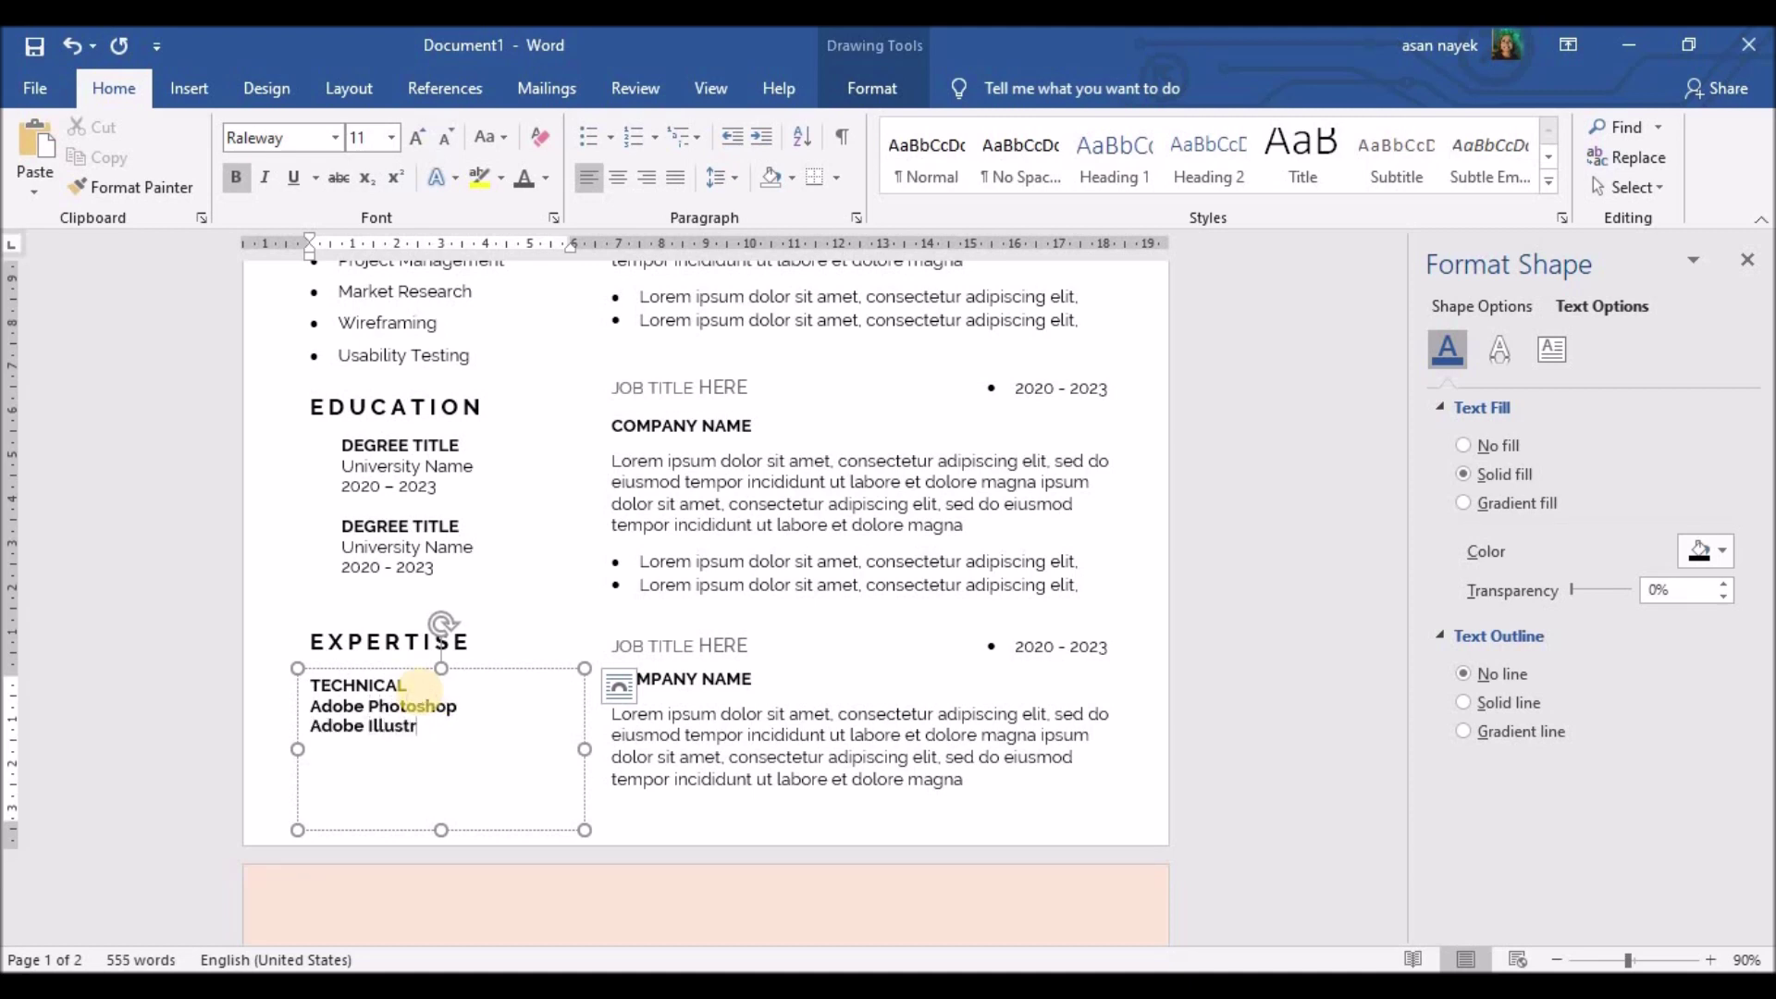
text(ator After Effects Sketch App)
double_click(357, 684)
- Bullet the four skill lines, make them regular weight and apply 1.5 line spacing
mouse_move(308, 705)
mouse_down()
mouse_move(380, 745)
mouse_move(388, 813)
mouse_up()
click(590, 137)
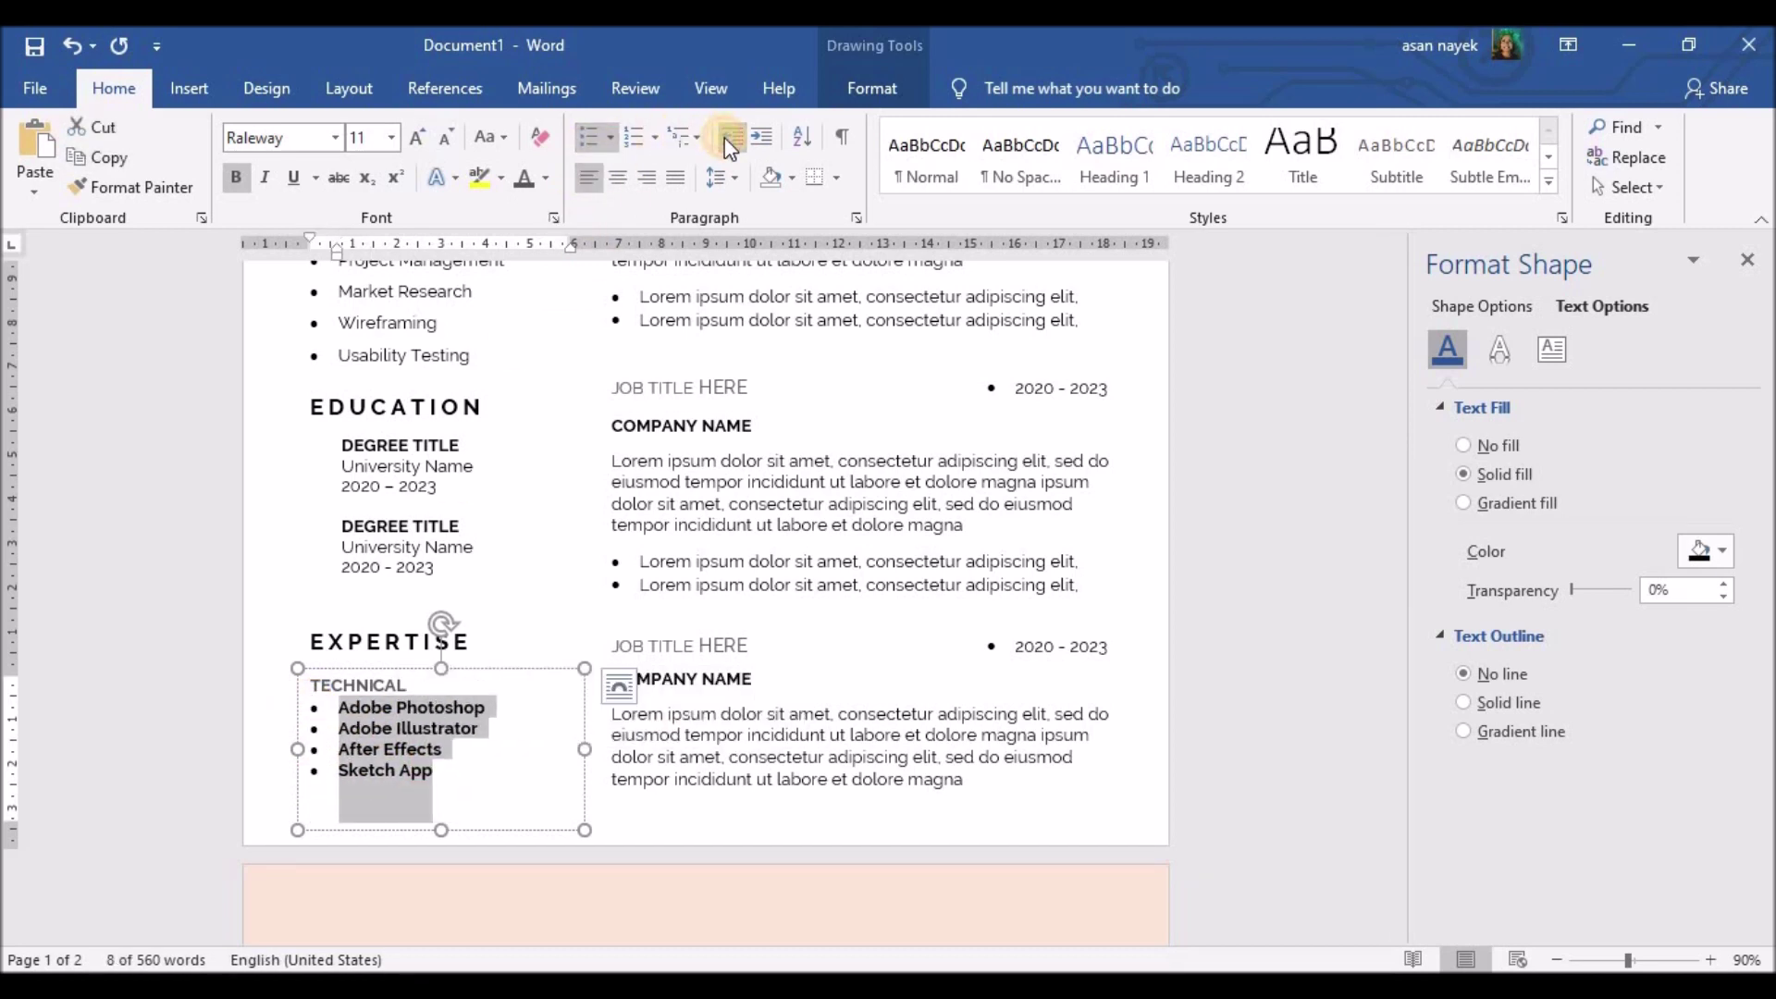
click(236, 177)
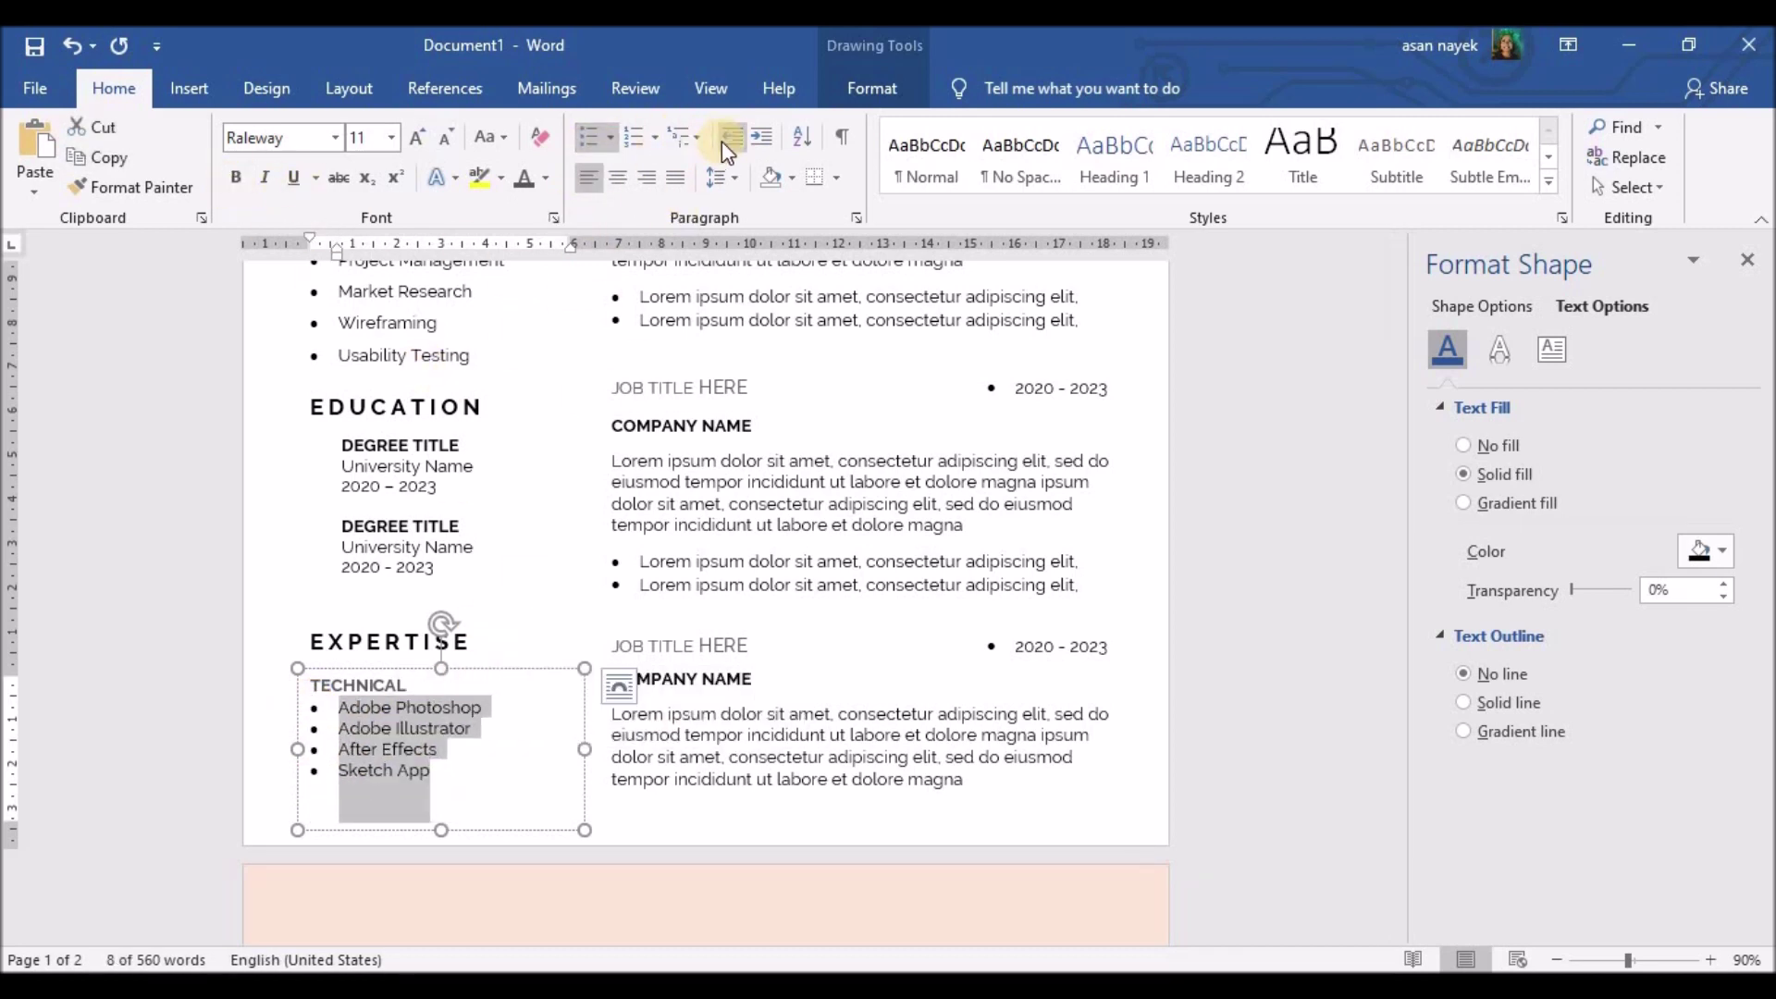
click(717, 176)
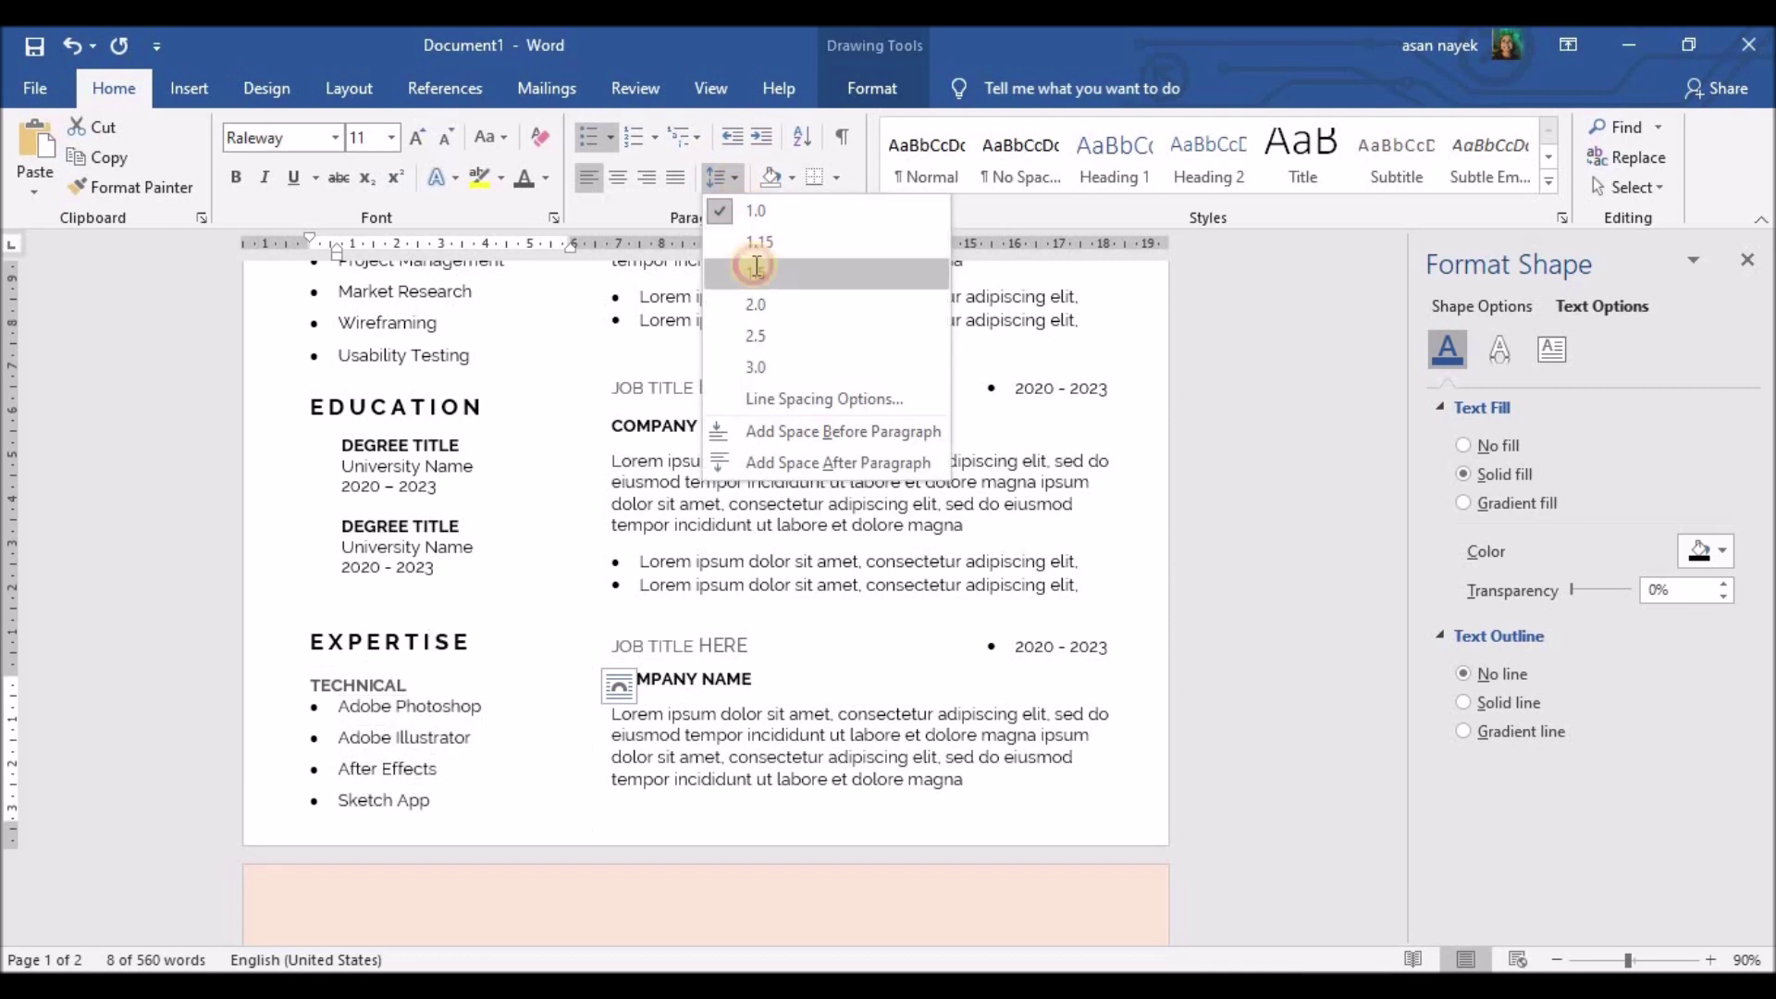
click(756, 265)
click(423, 690)
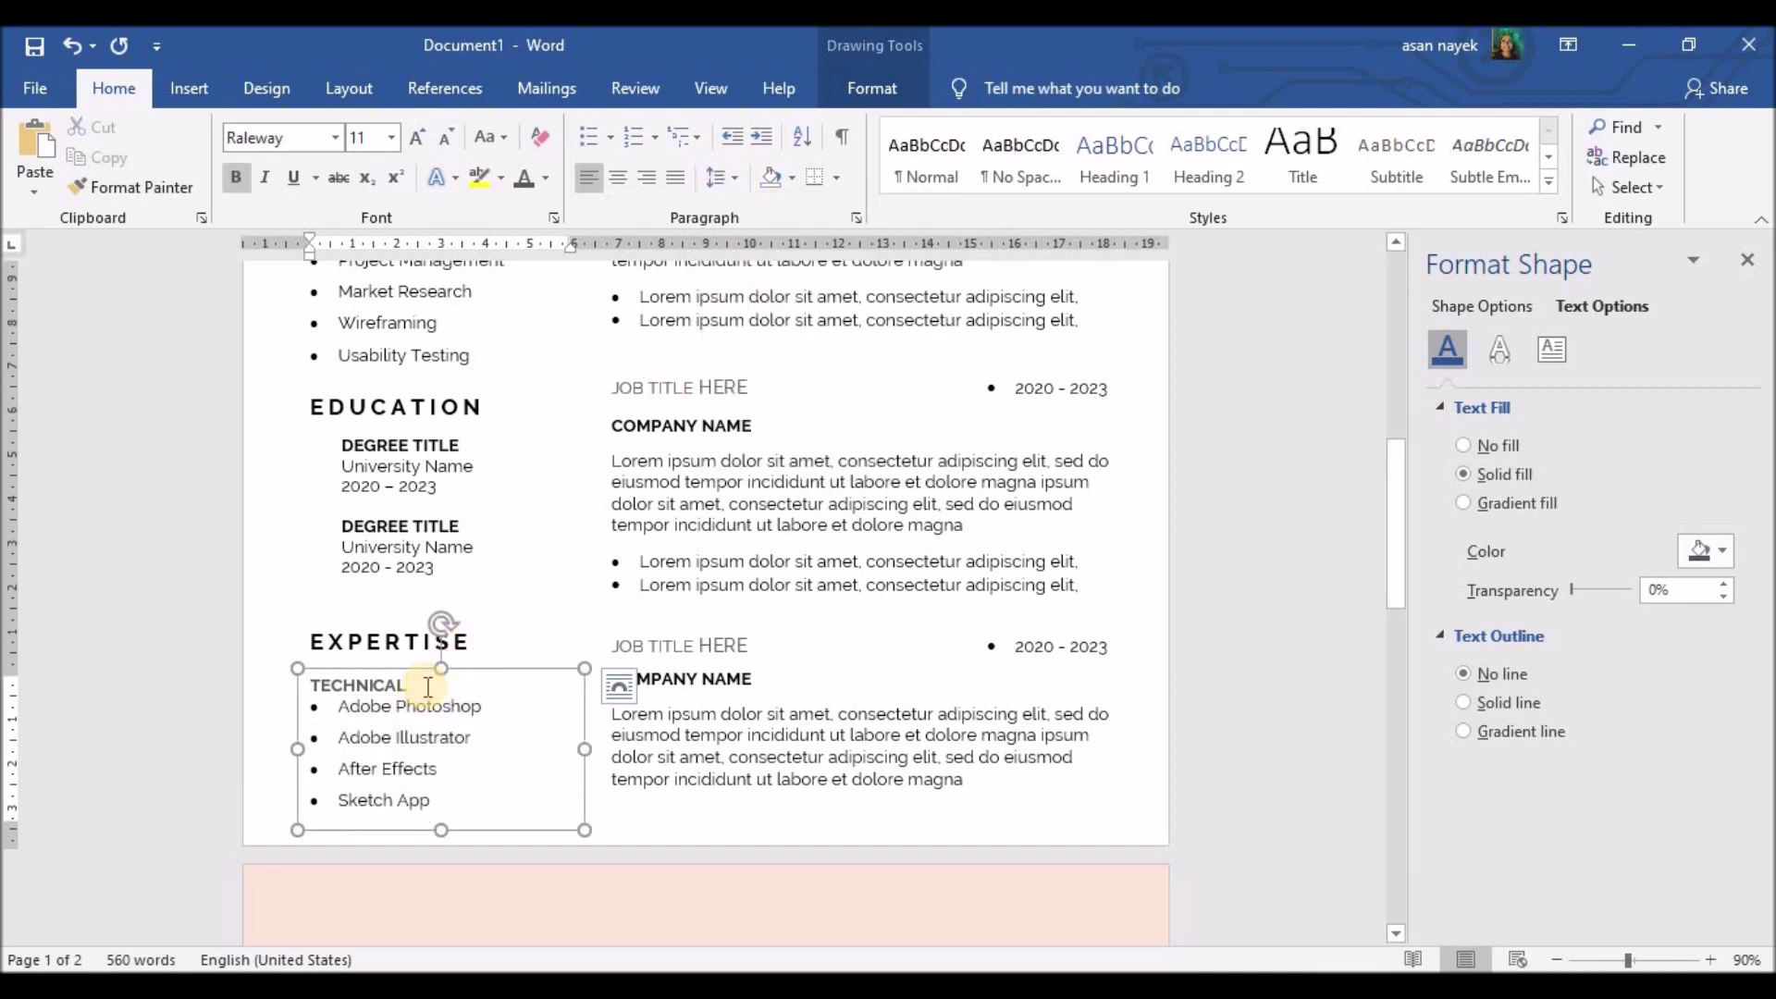
click(716, 177)
click(753, 269)
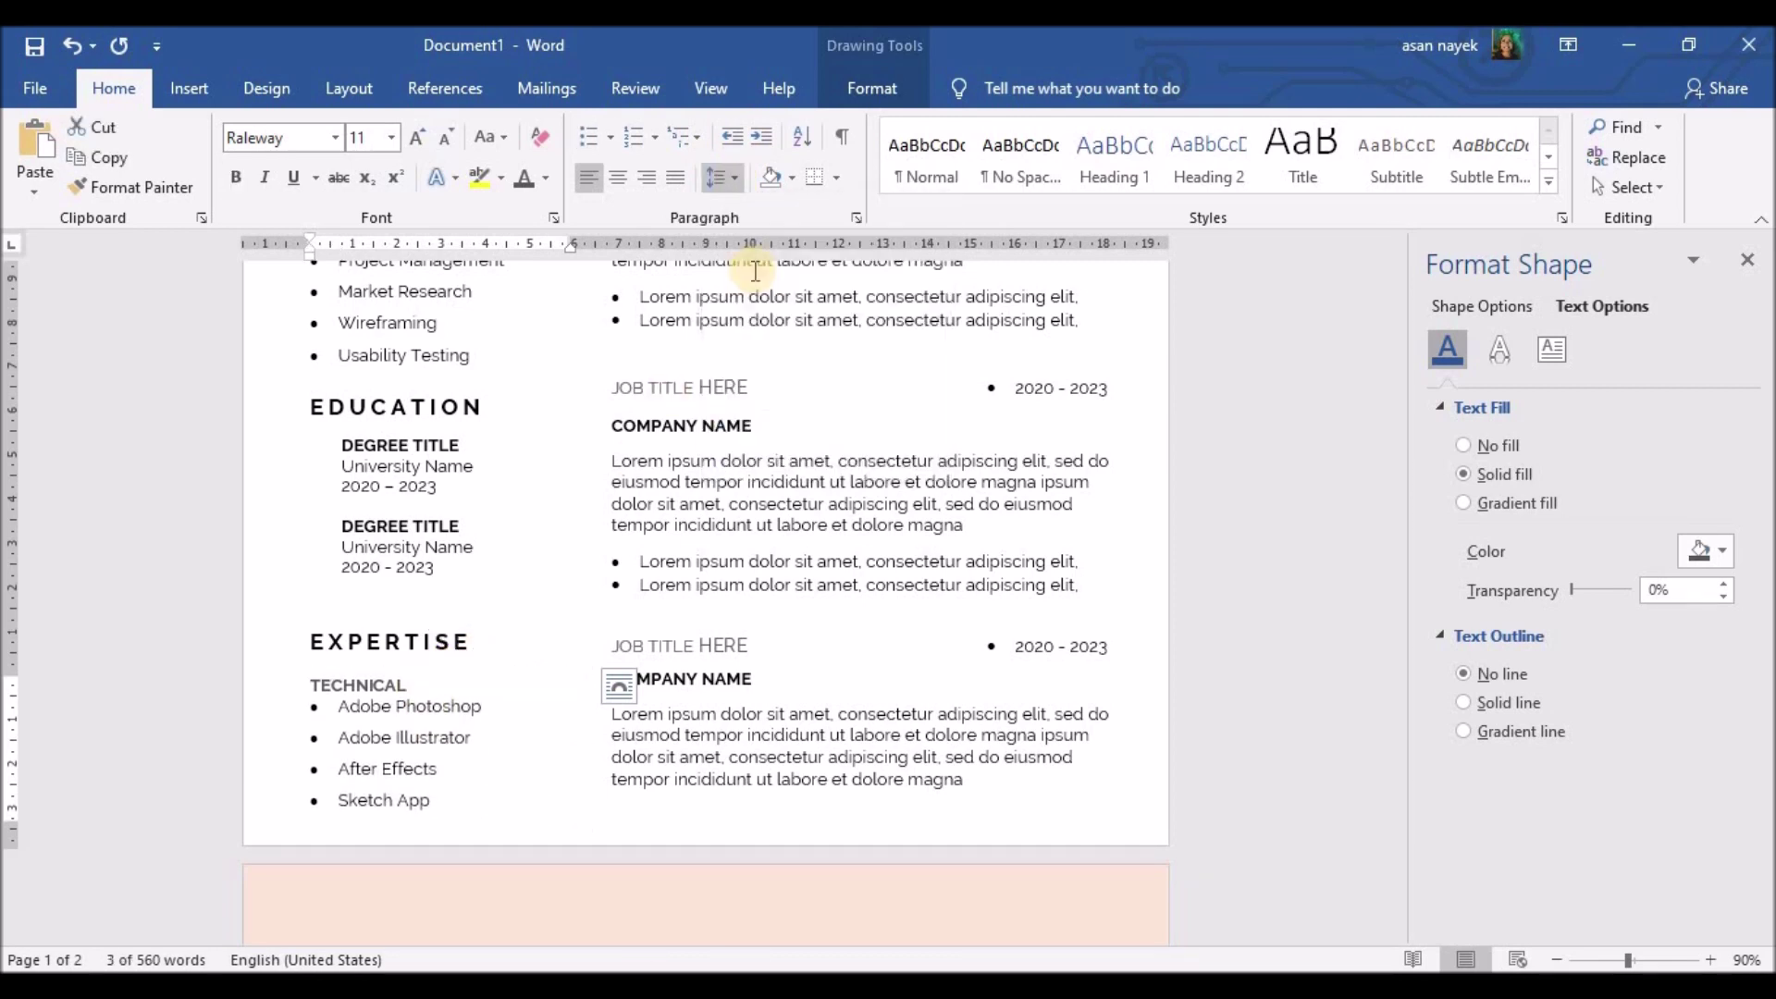
click(325, 597)
key(ctrl+Home)
- Move the EXPERTISE heading and TECHNICAL list up slightly
scroll(518, 527, down, 5)
scroll(1018, 554, down, 3)
scroll(1261, 595, up, 5)
scroll(1260, 594, up, 1)
scroll(1260, 595, down, 5)
click(386, 584)
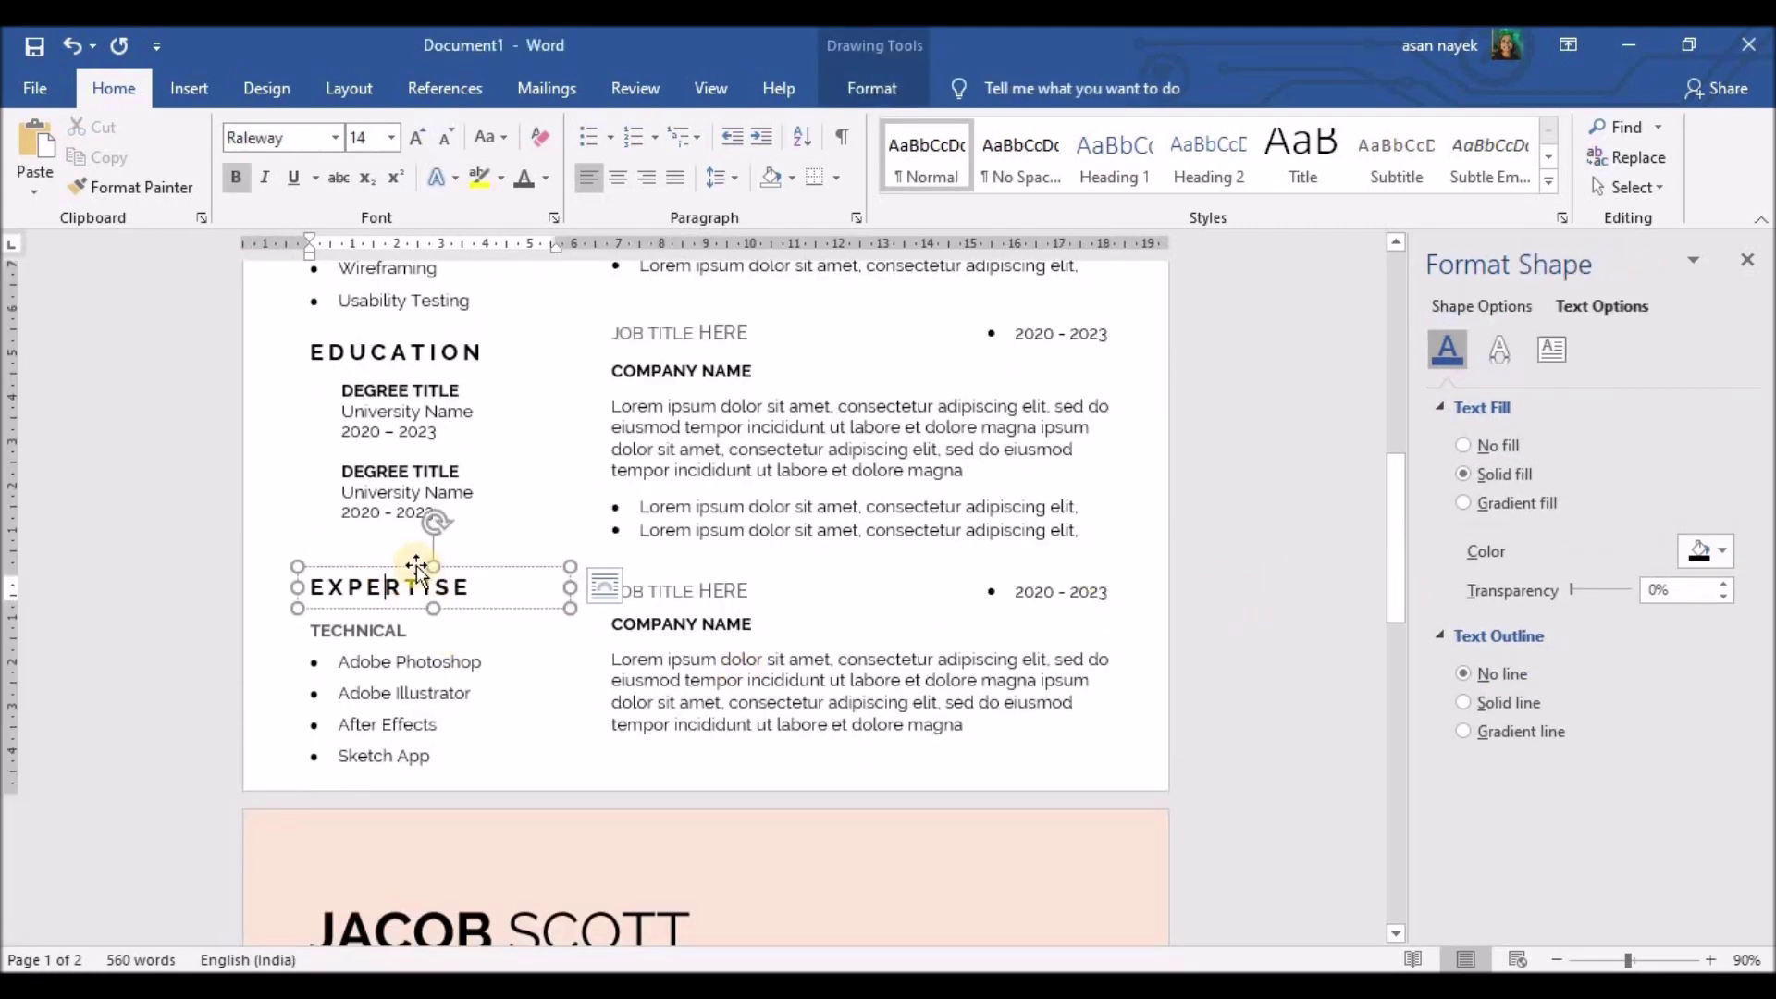
mouse_move(398, 586)
mouse_down()
mouse_move(398, 569)
mouse_move(377, 579)
mouse_move(398, 608)
mouse_up()
click(357, 615)
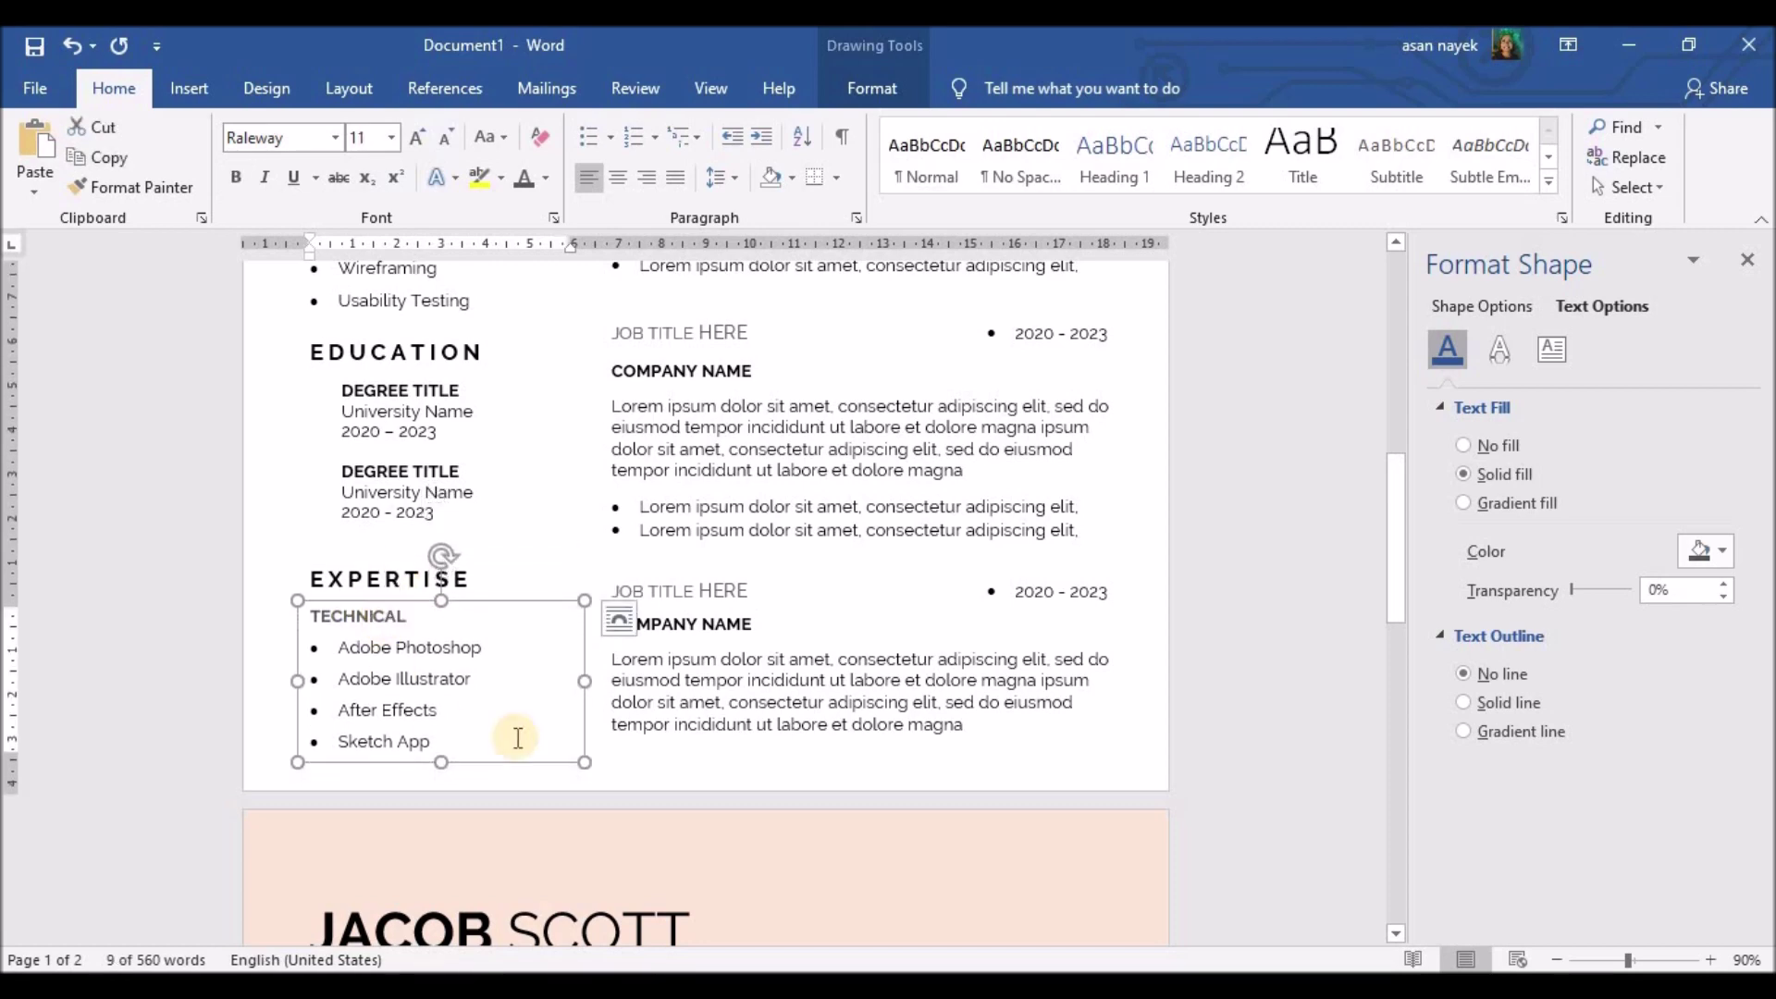
click(1242, 705)
- Shrink the three contact-detail lines to 11 pt with Ctrl+[ and fit the contact box
scroll(1202, 689, down, 5)
scroll(1193, 684, down, 1)
scroll(1189, 682, down, 2)
scroll(1171, 679, up, 1)
scroll(1171, 679, down, 1)
scroll(1171, 679, down, 2)
scroll(1171, 679, up, 1)
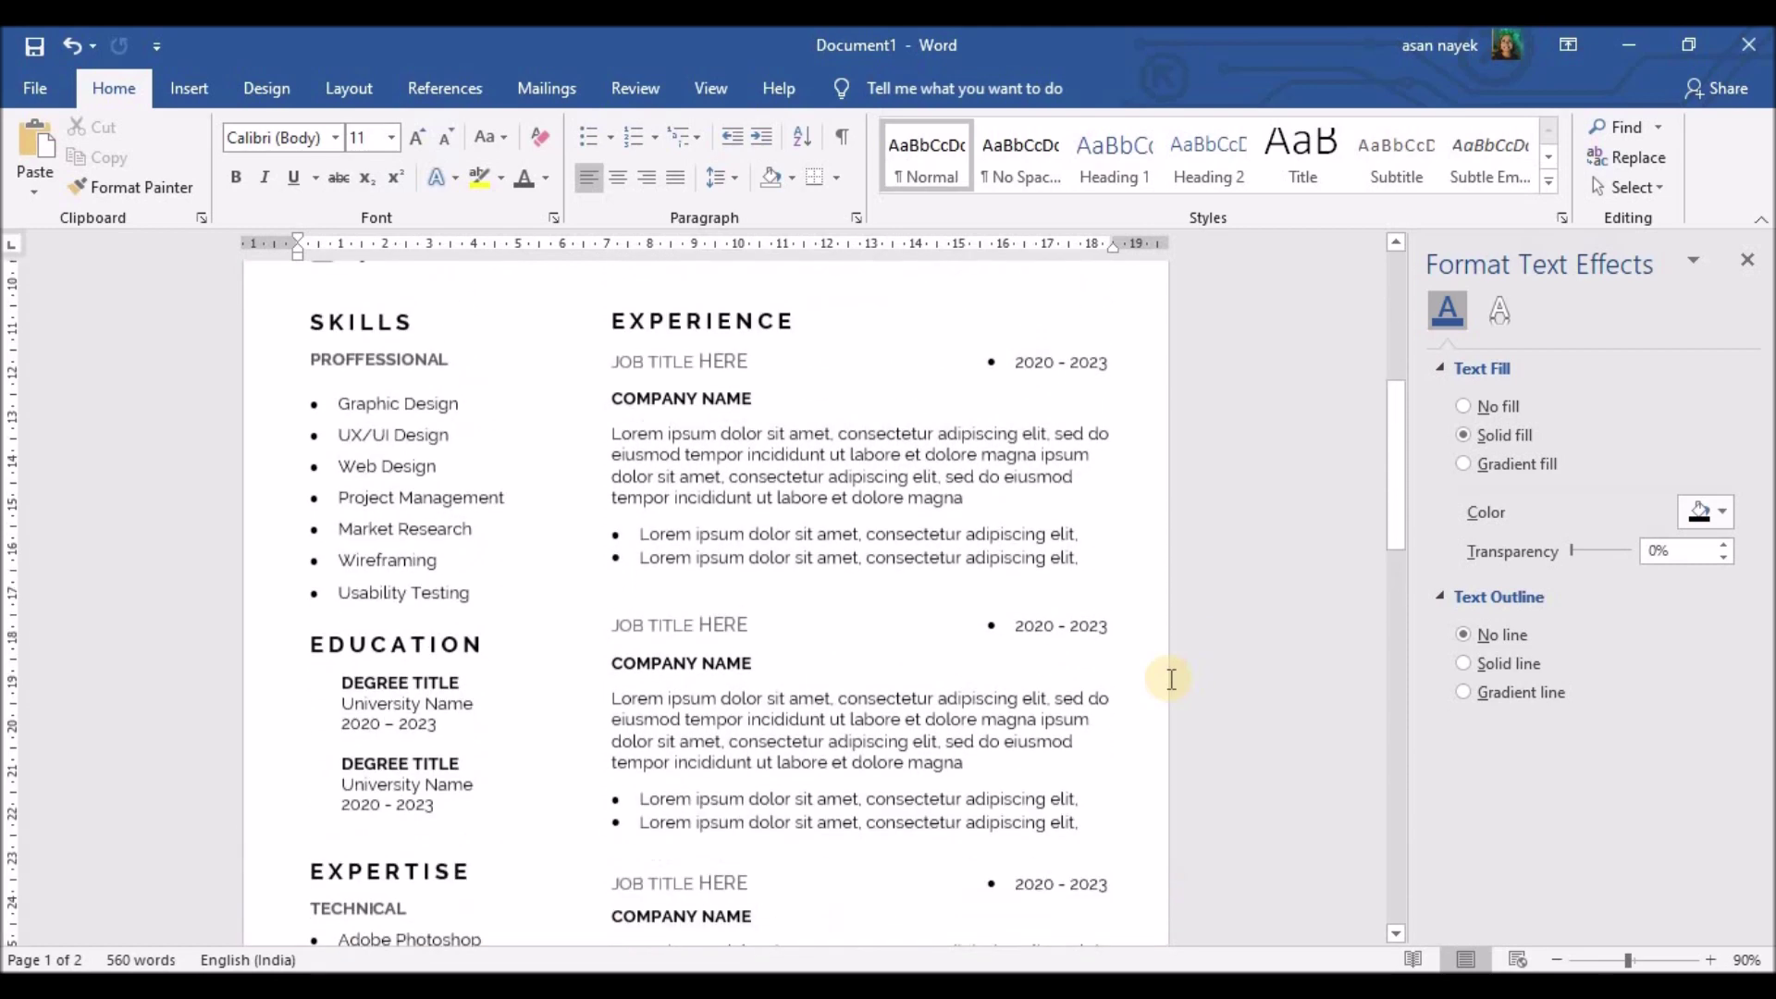
scroll(1171, 679, up, 2)
mouse_move(366, 412)
mouse_down()
mouse_move(483, 412)
mouse_move(515, 483)
mouse_move(559, 486)
mouse_up()
scroll(493, 312, up, 1)
key(ctrl+bracketleft)
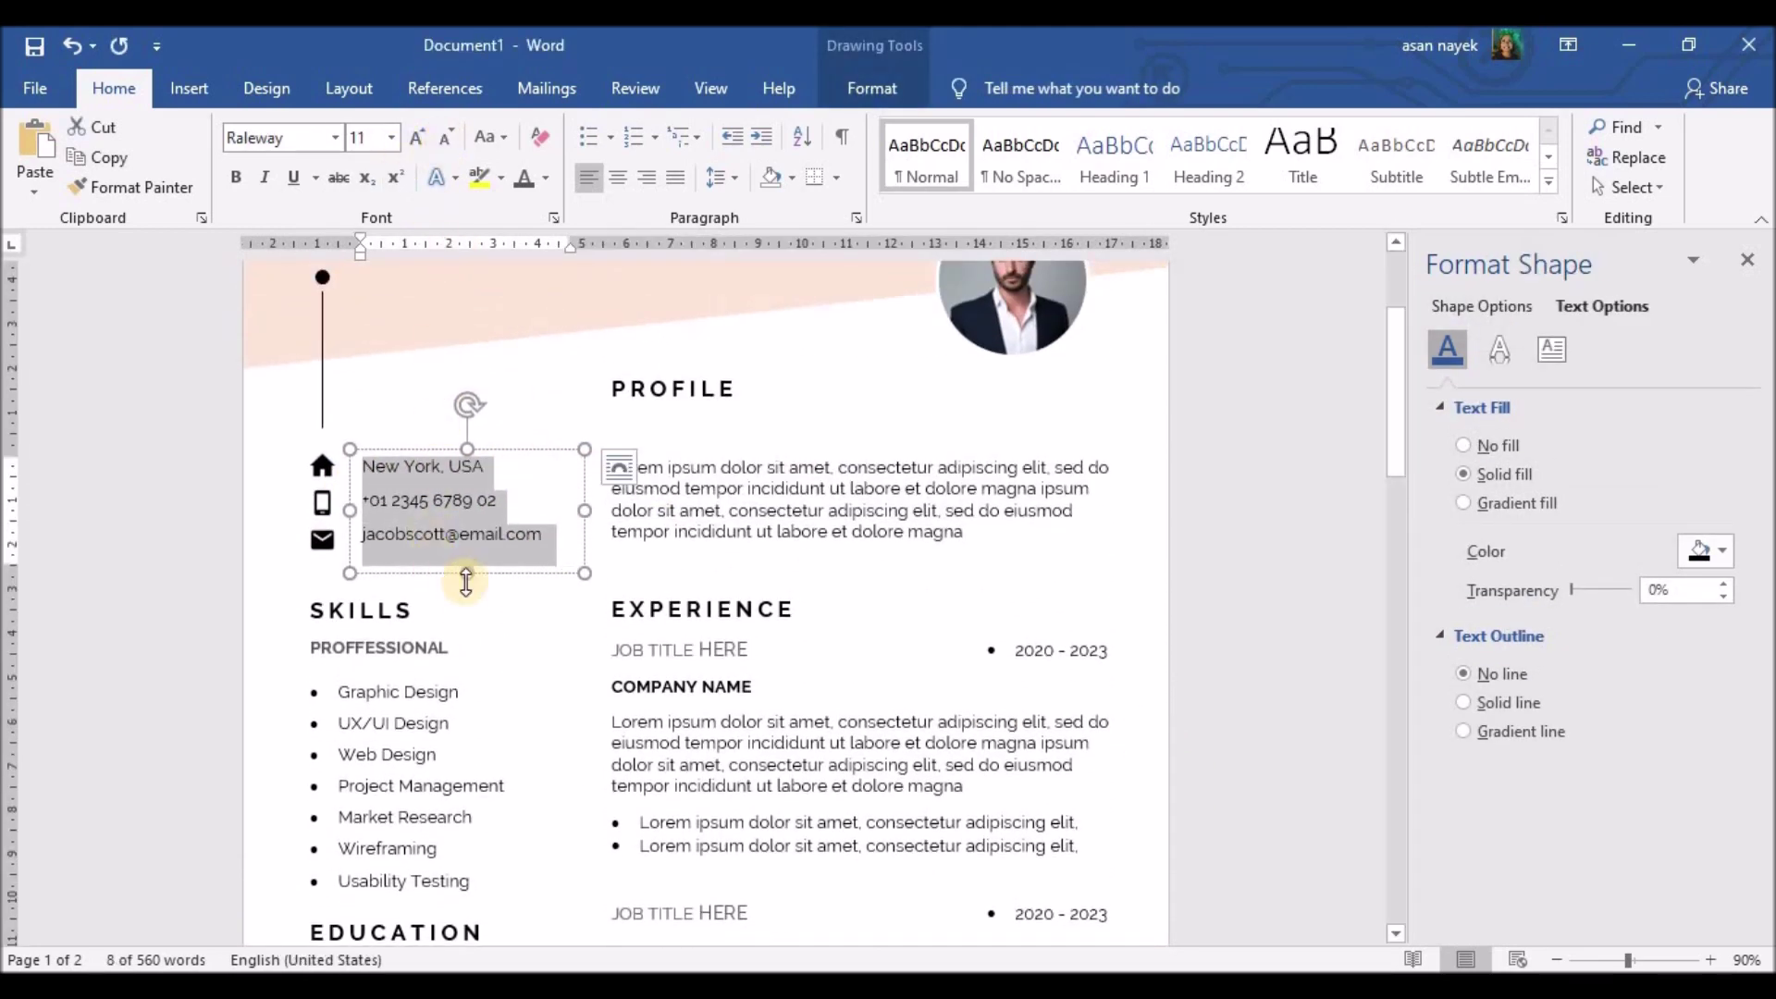
click(466, 566)
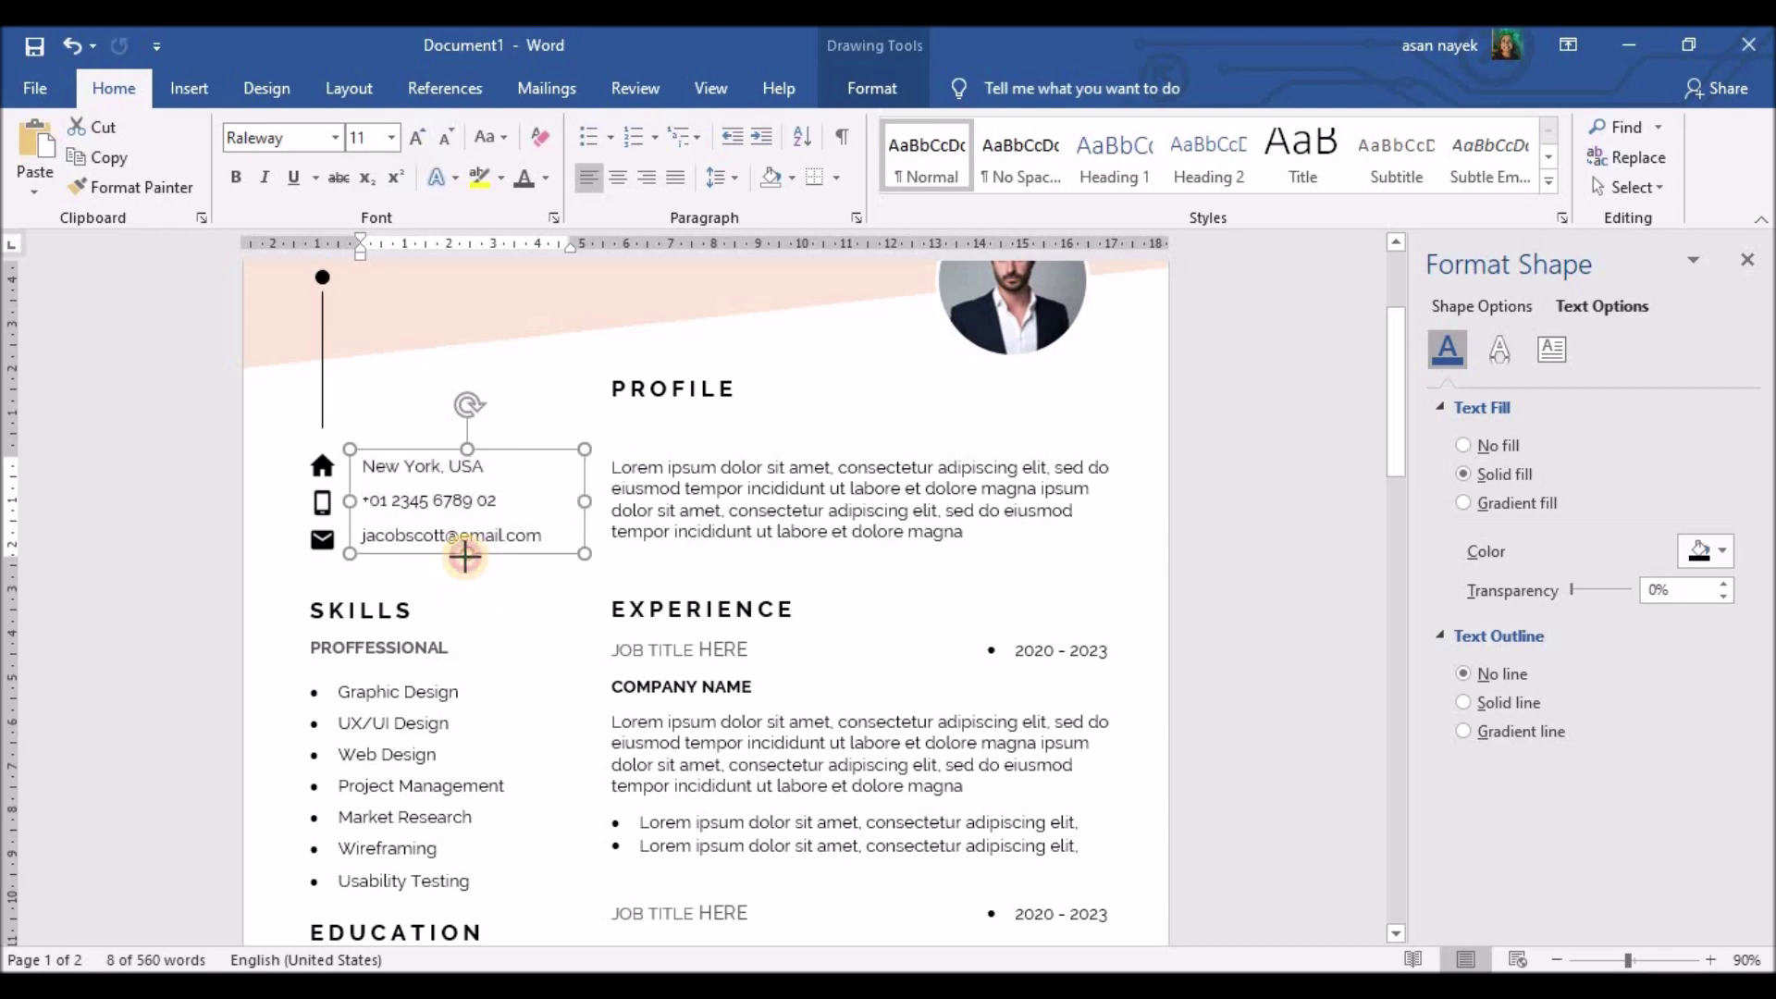
scroll(615, 615, down, 1)
click(598, 579)
scroll(1242, 504, up, 3)
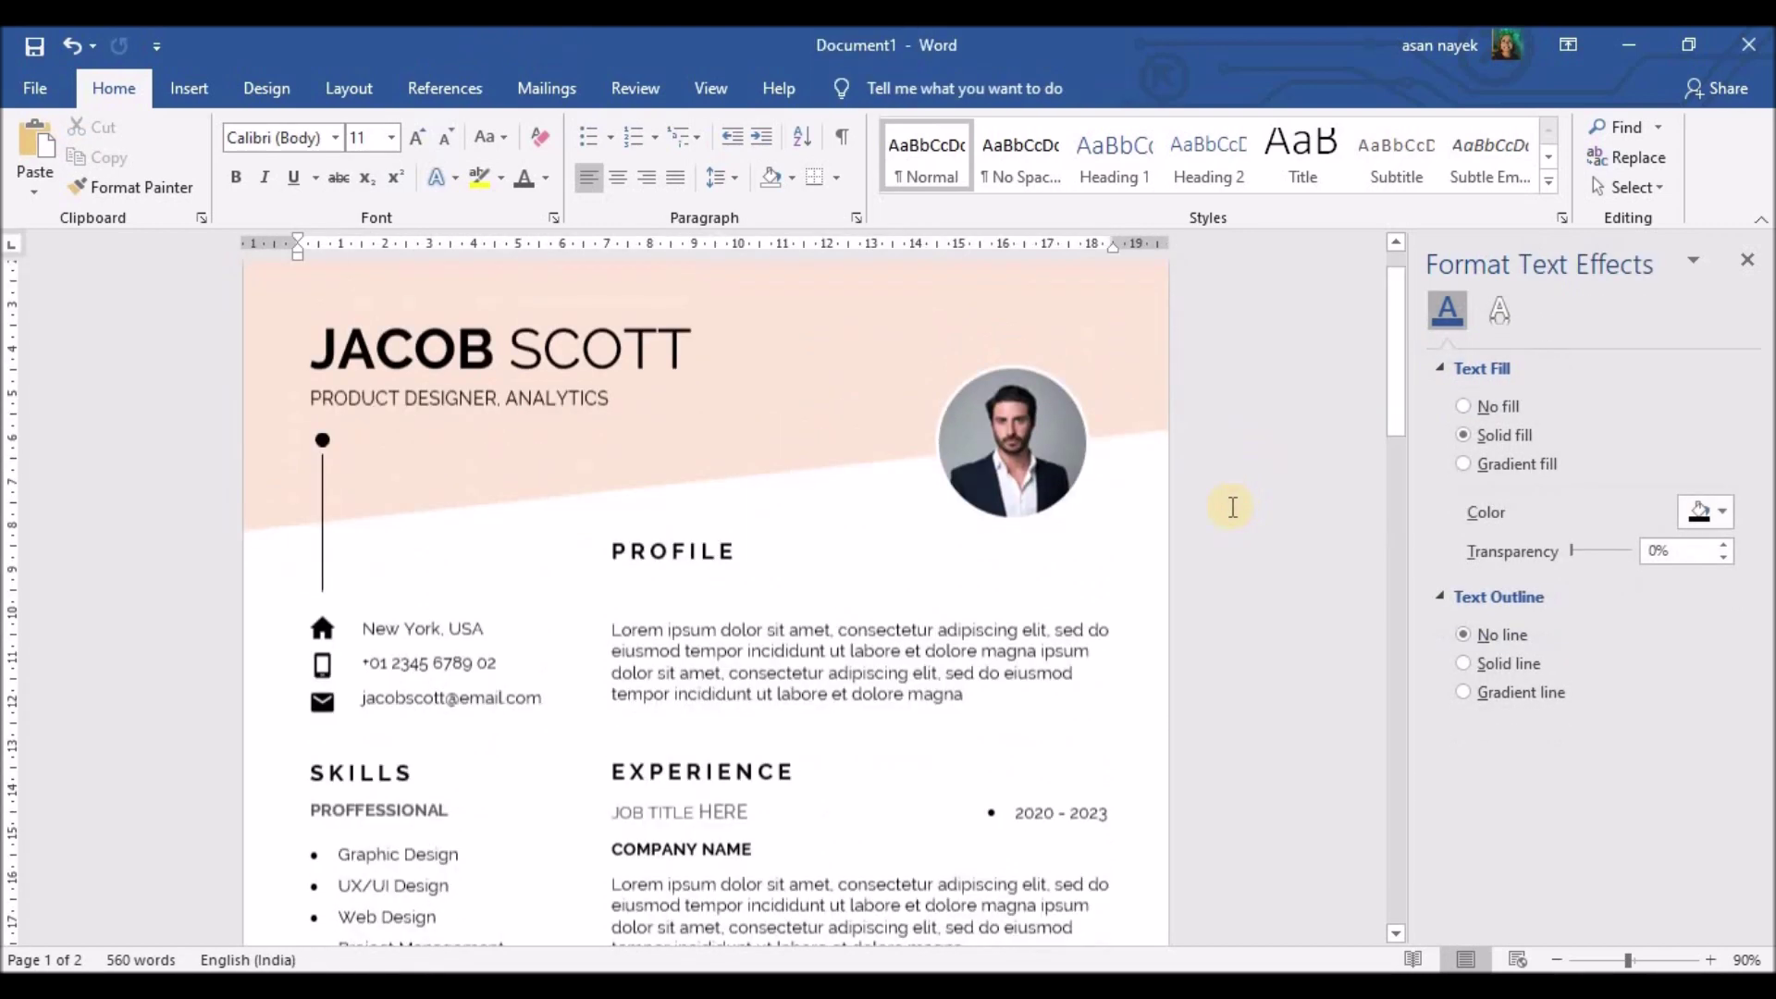
scroll(1239, 505, down, 10)
scroll(1237, 506, down, 7)
scroll(1233, 507, down, 5)
scroll(1232, 507, down, 4)
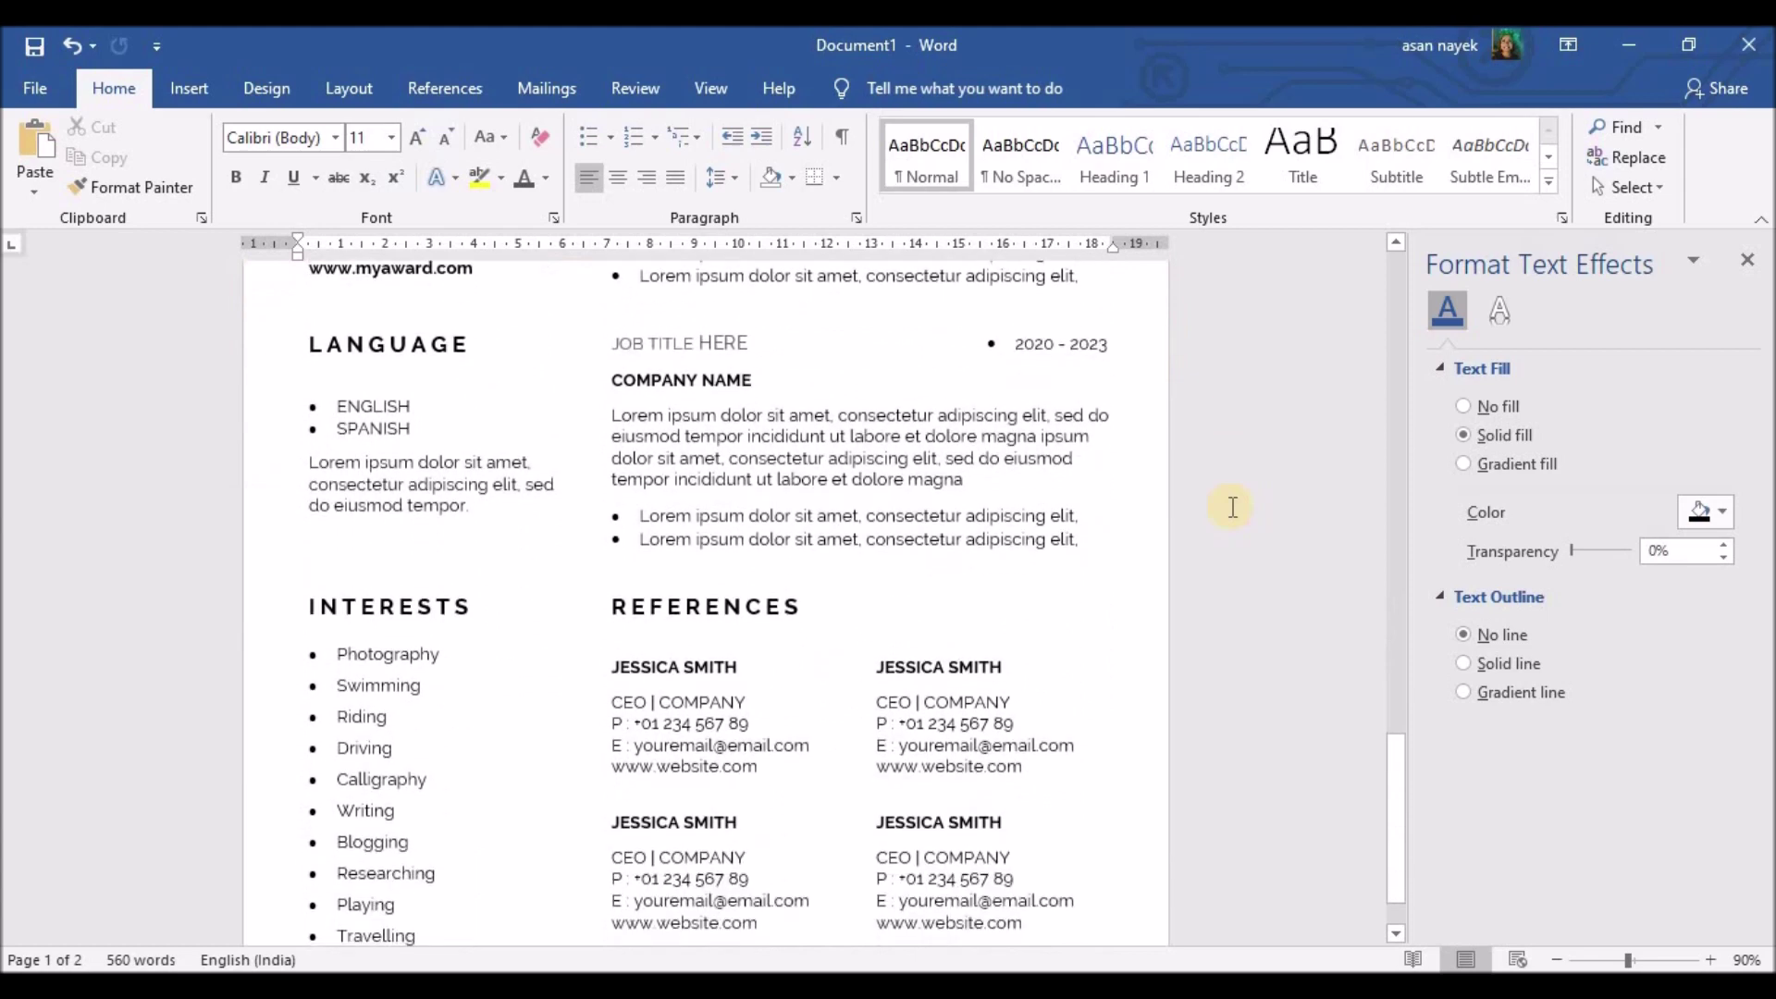
scroll(1231, 507, down, 1)
scroll(713, 559, up, 15)
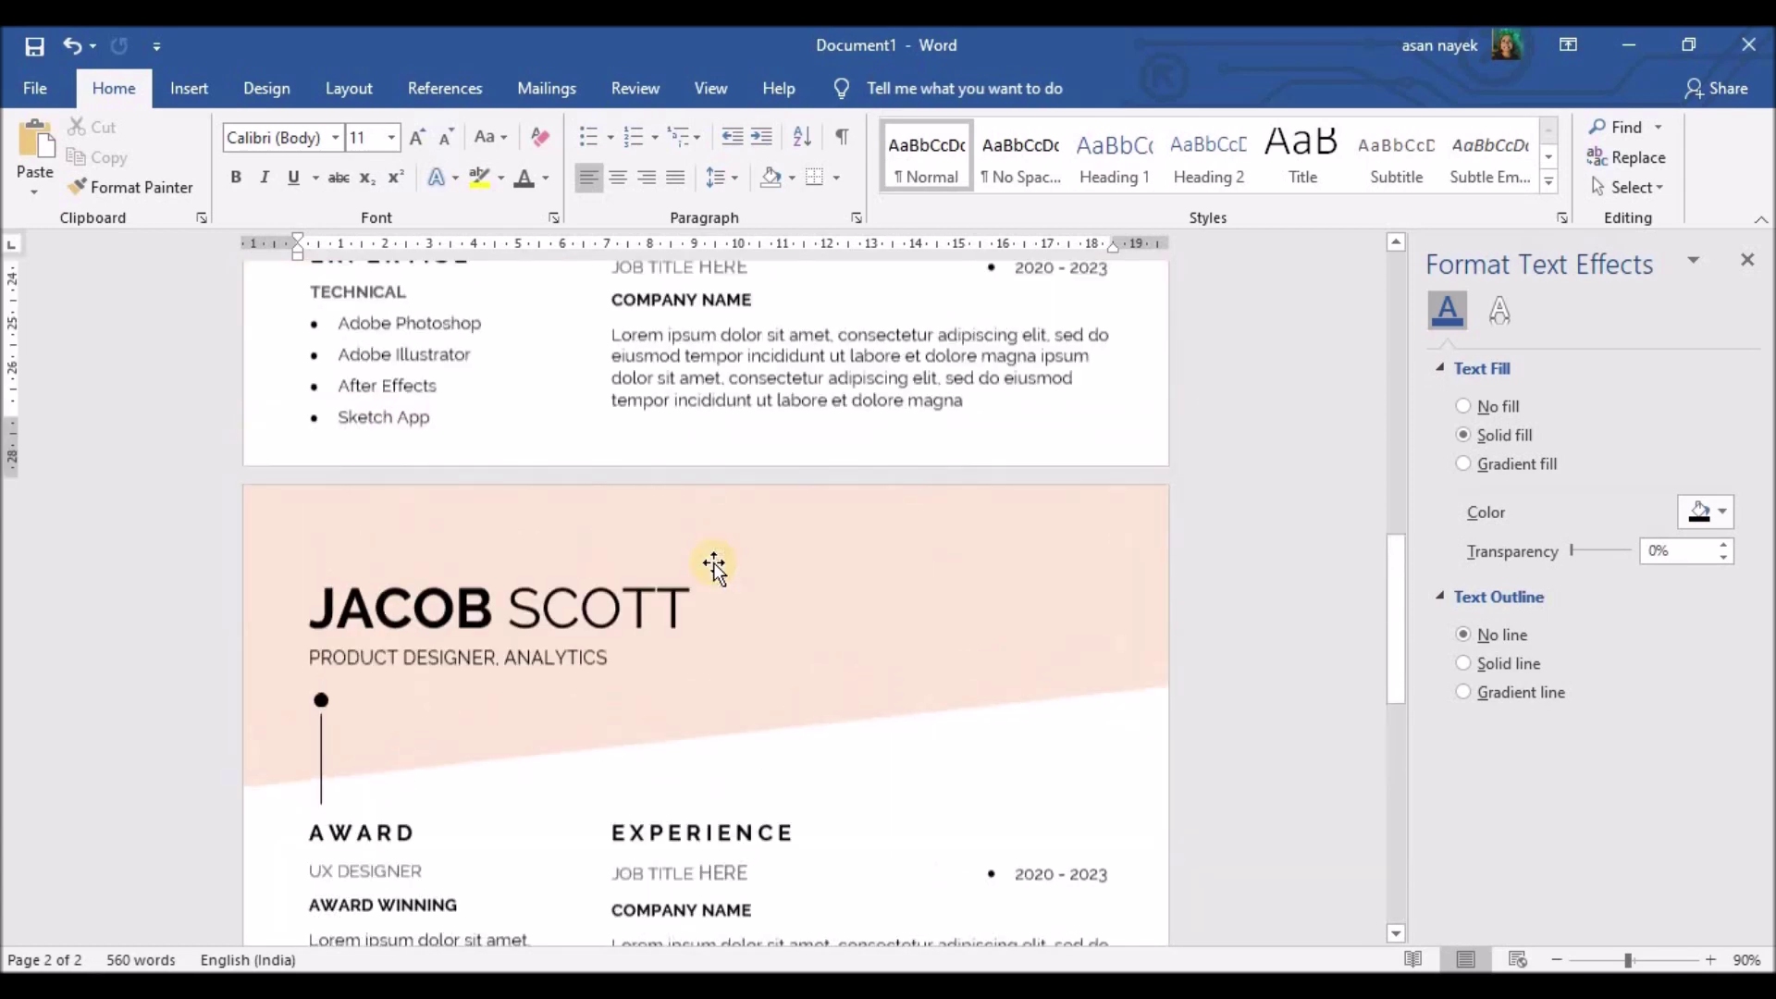
scroll(652, 536, up, 6)
- Draw a vertical timeline line beside the Education entries
click(190, 92)
click(344, 126)
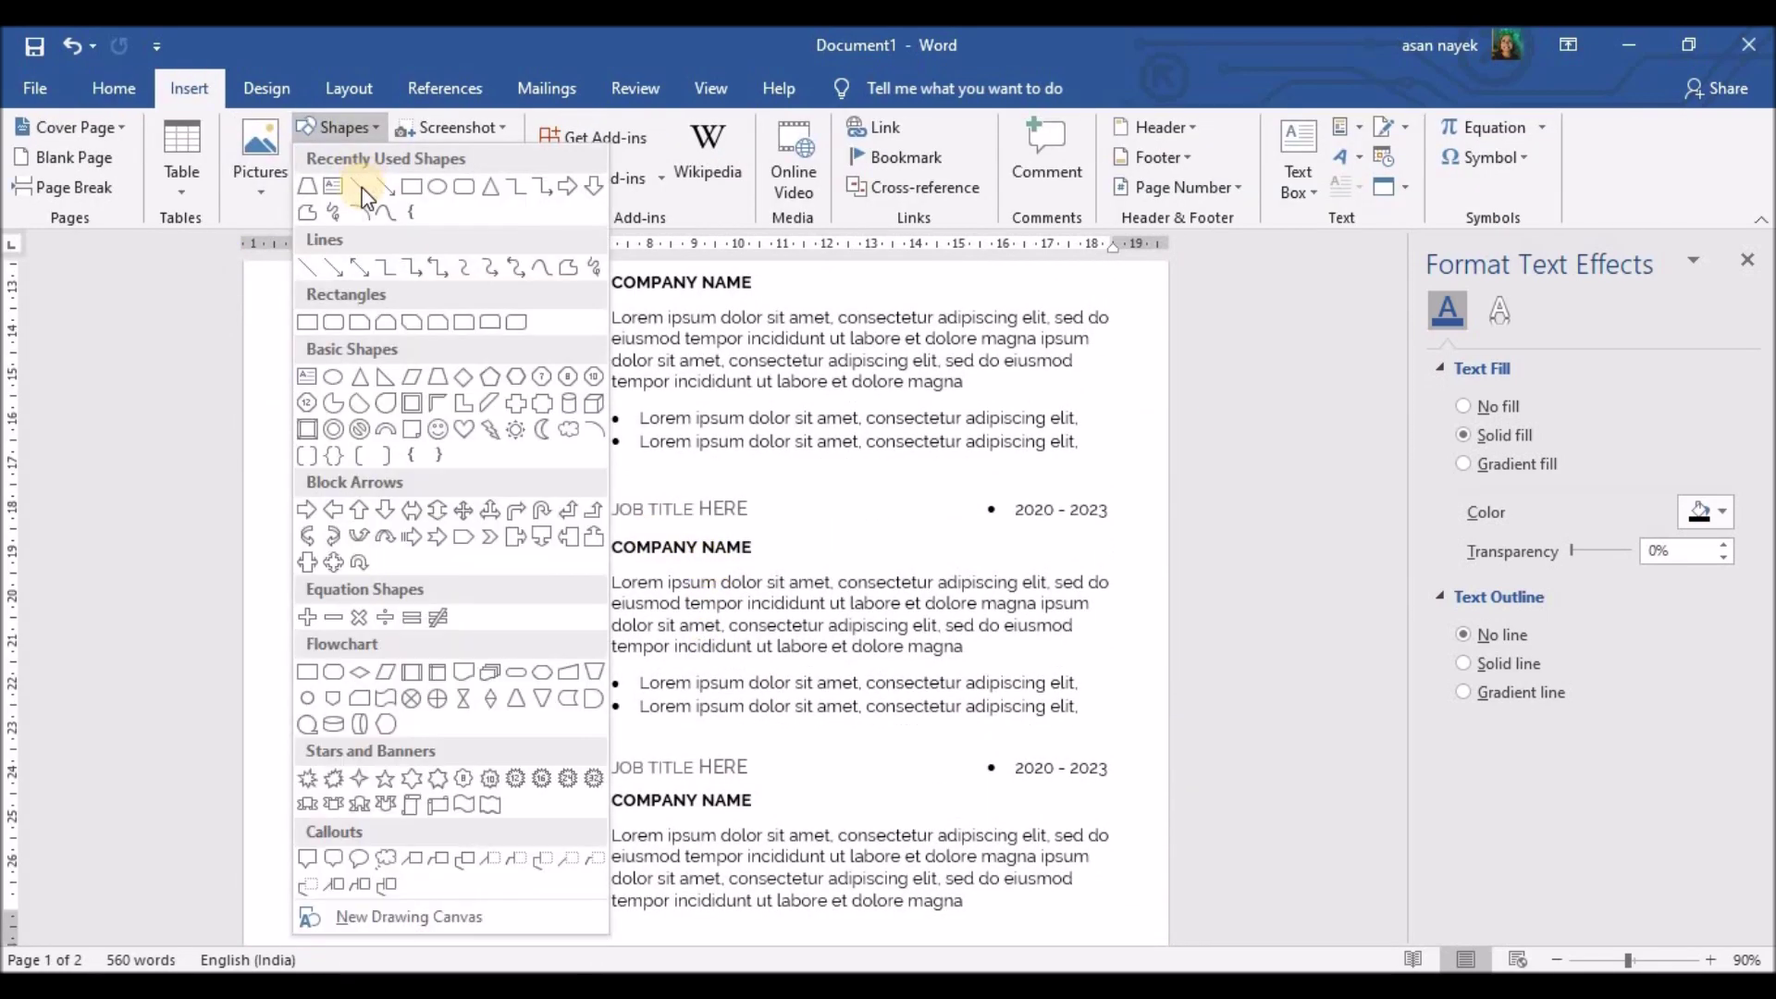
click(325, 266)
scroll(320, 404, down, 2)
drag(315, 400, 316, 486)
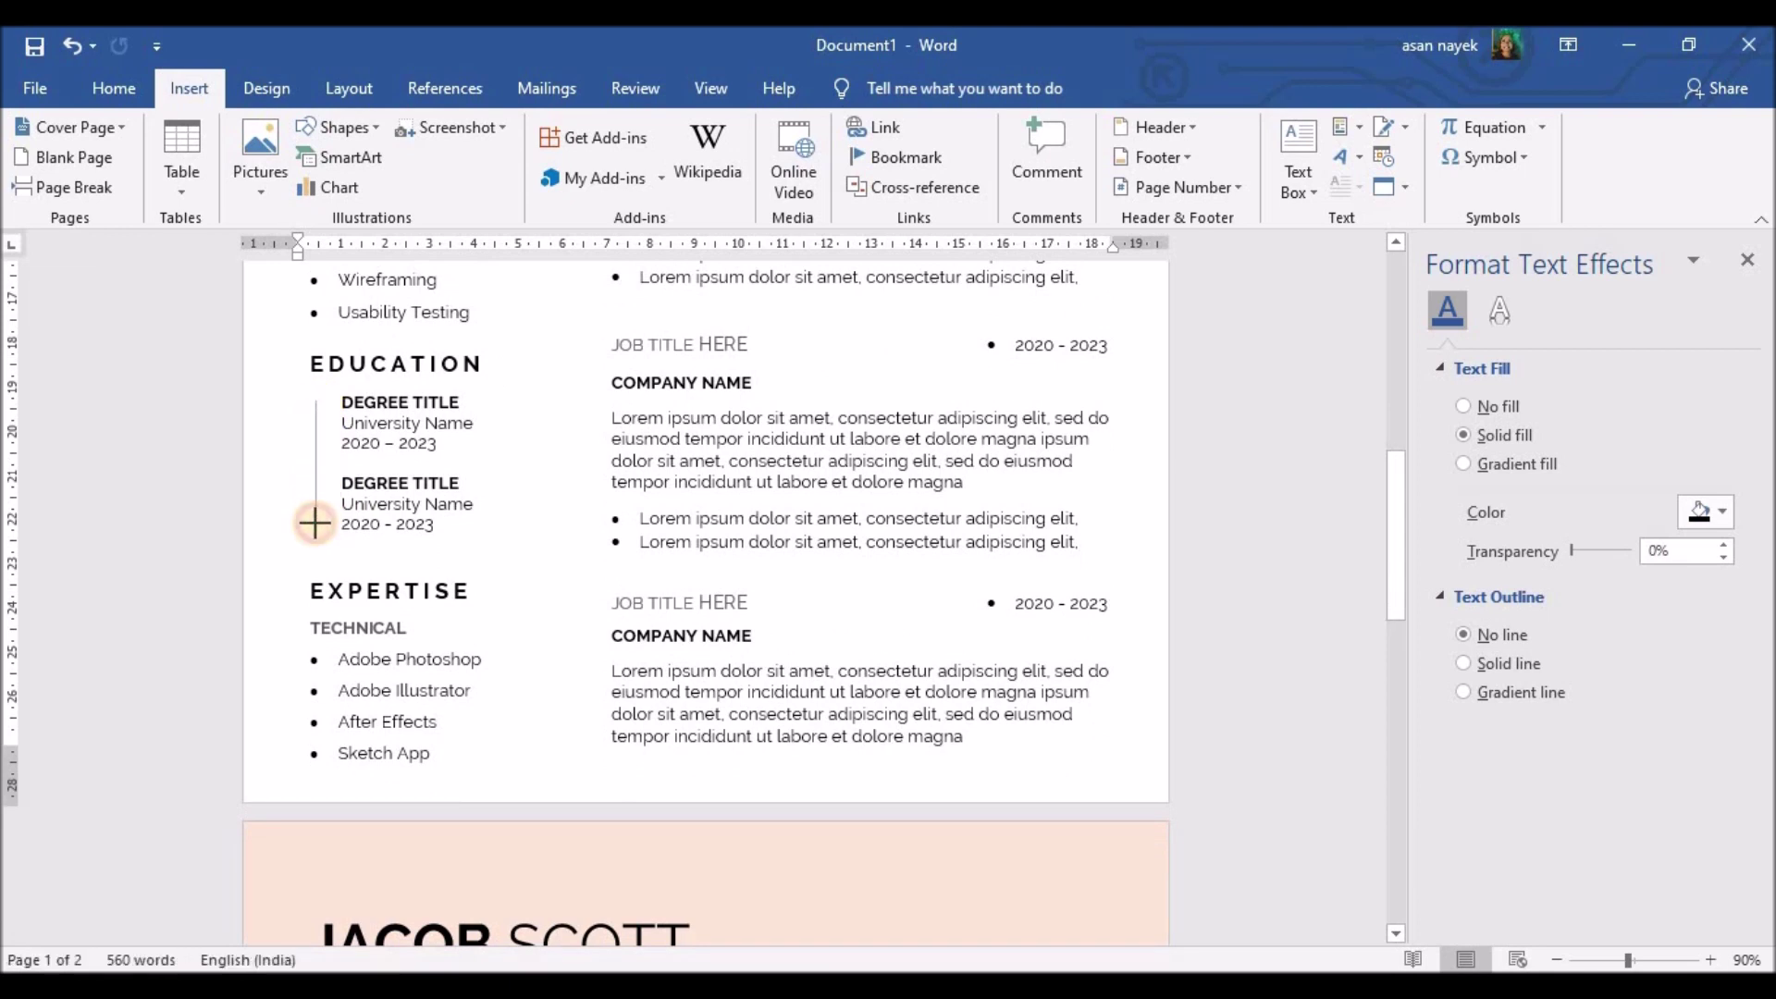
drag(315, 523, 314, 528)
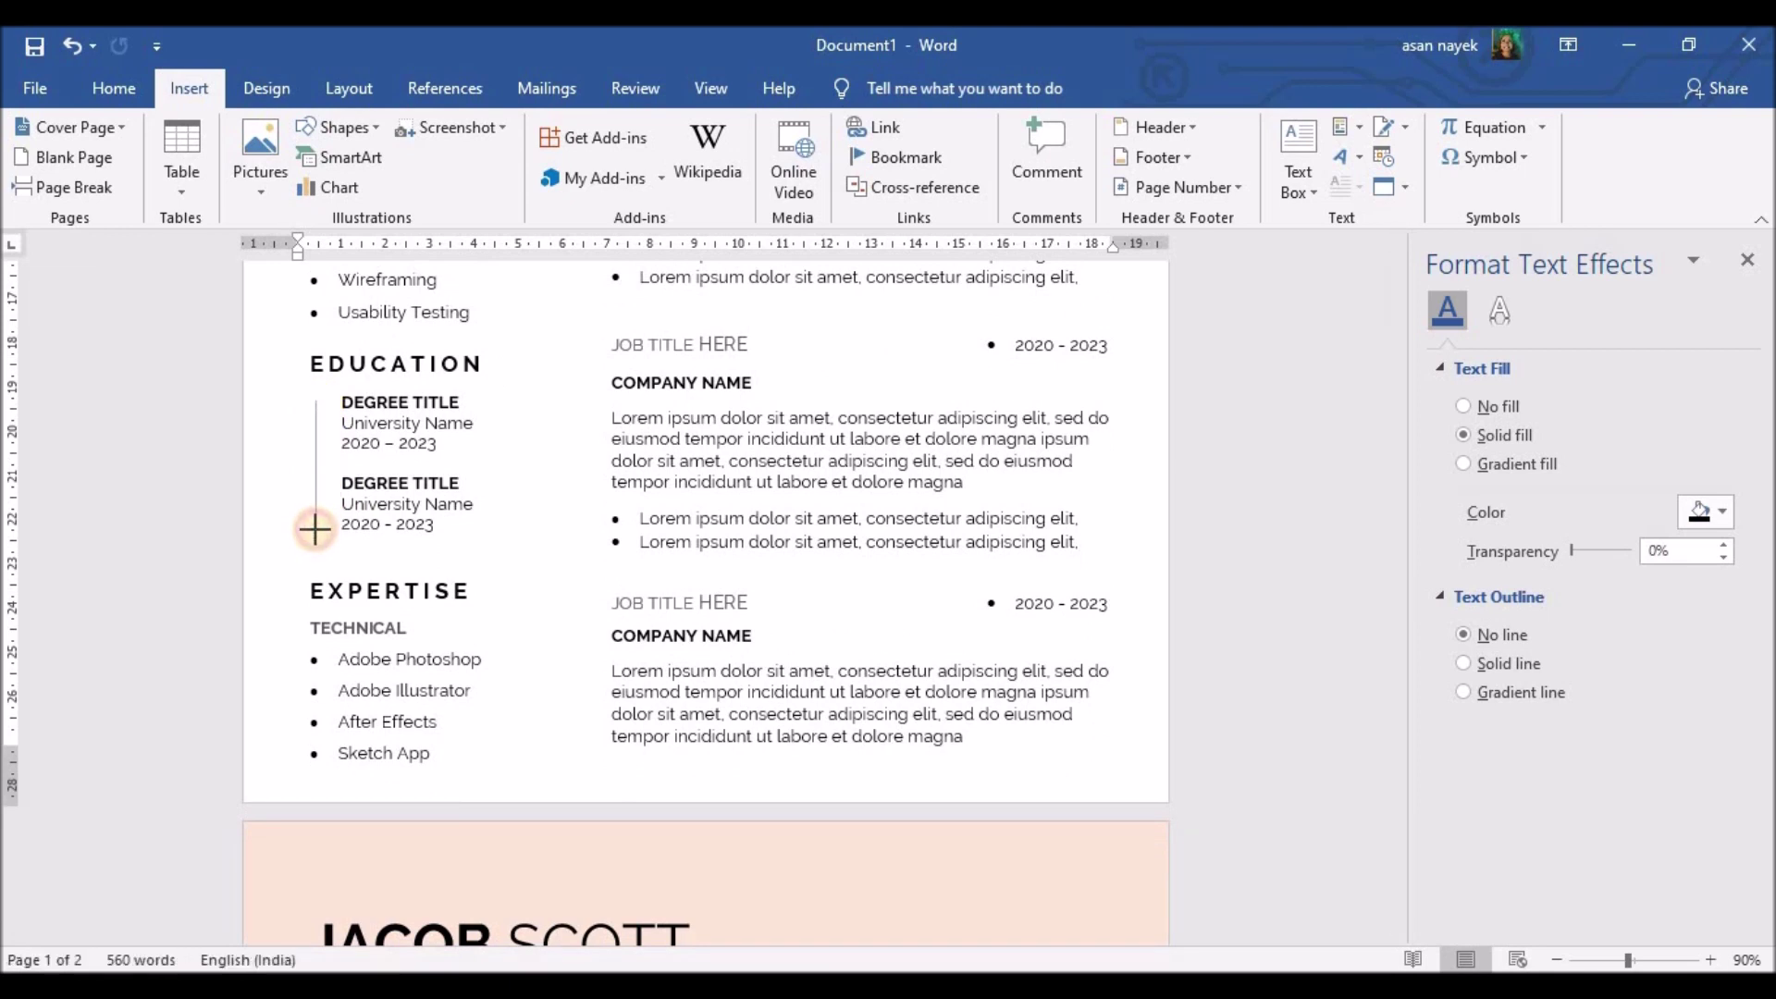
scroll(199, 451, up, 2)
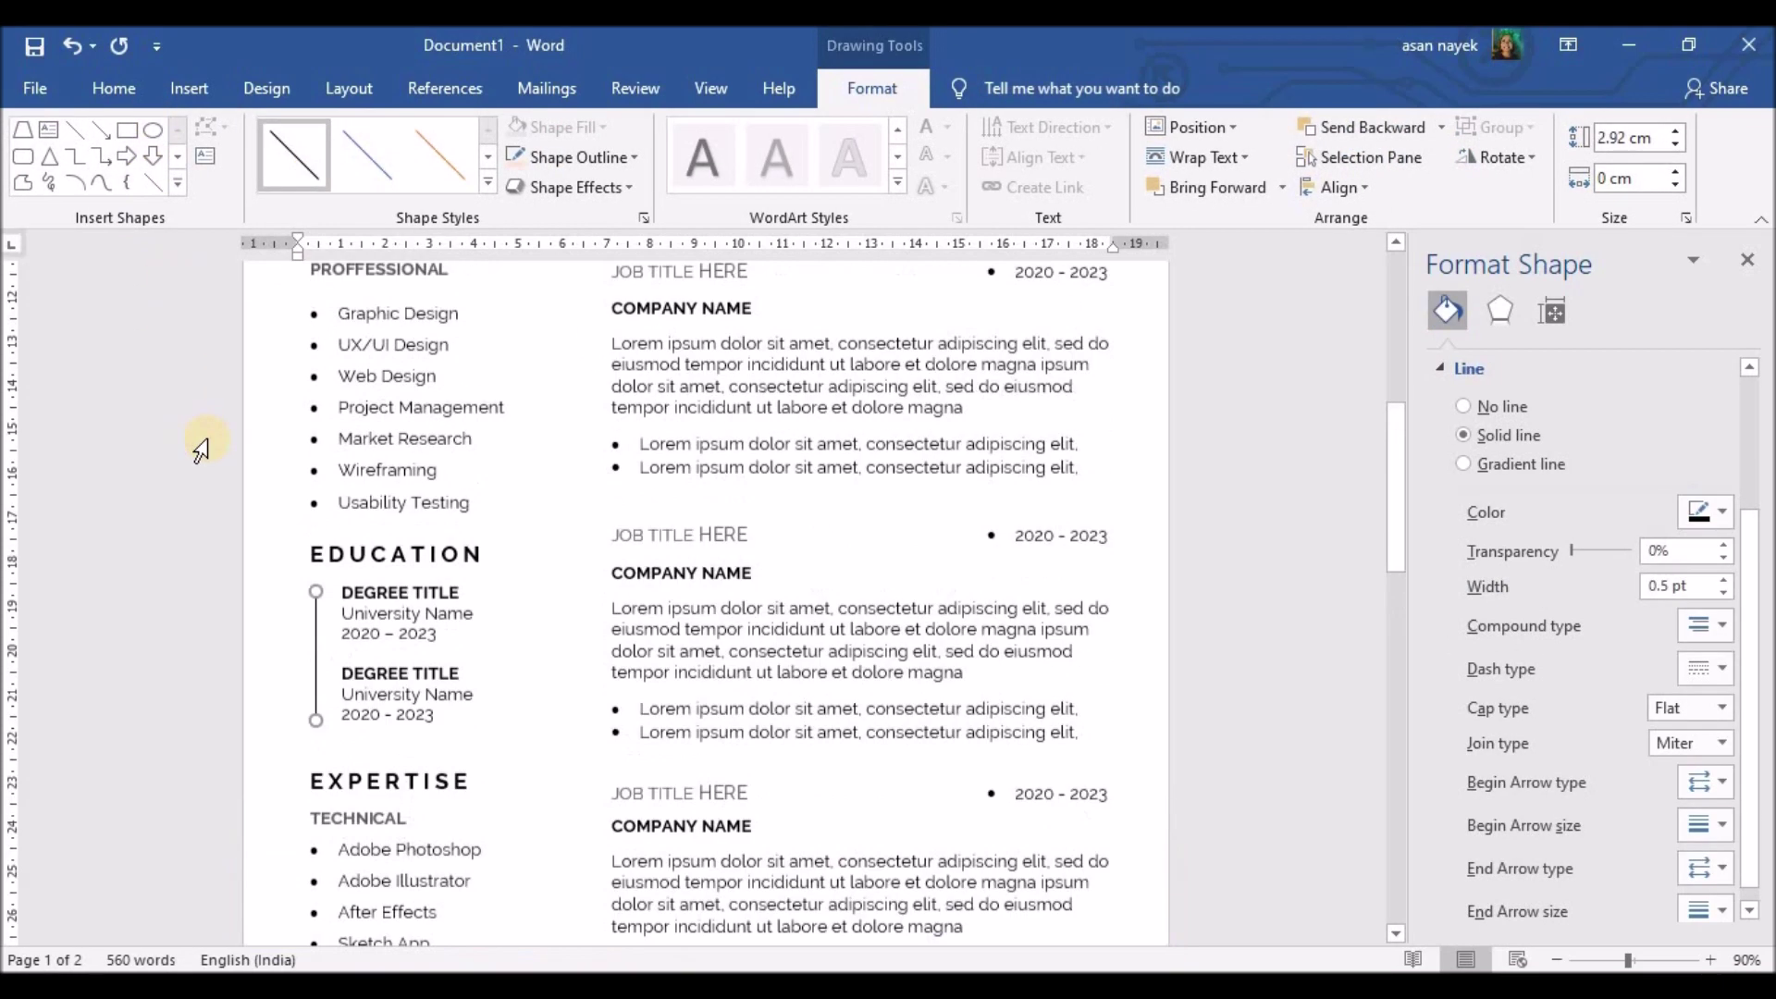
scroll(199, 451, down, 3)
- Draw a small 0.3 cm circle at the timeline top with solid black fill and no outline
click(189, 87)
click(337, 127)
click(317, 315)
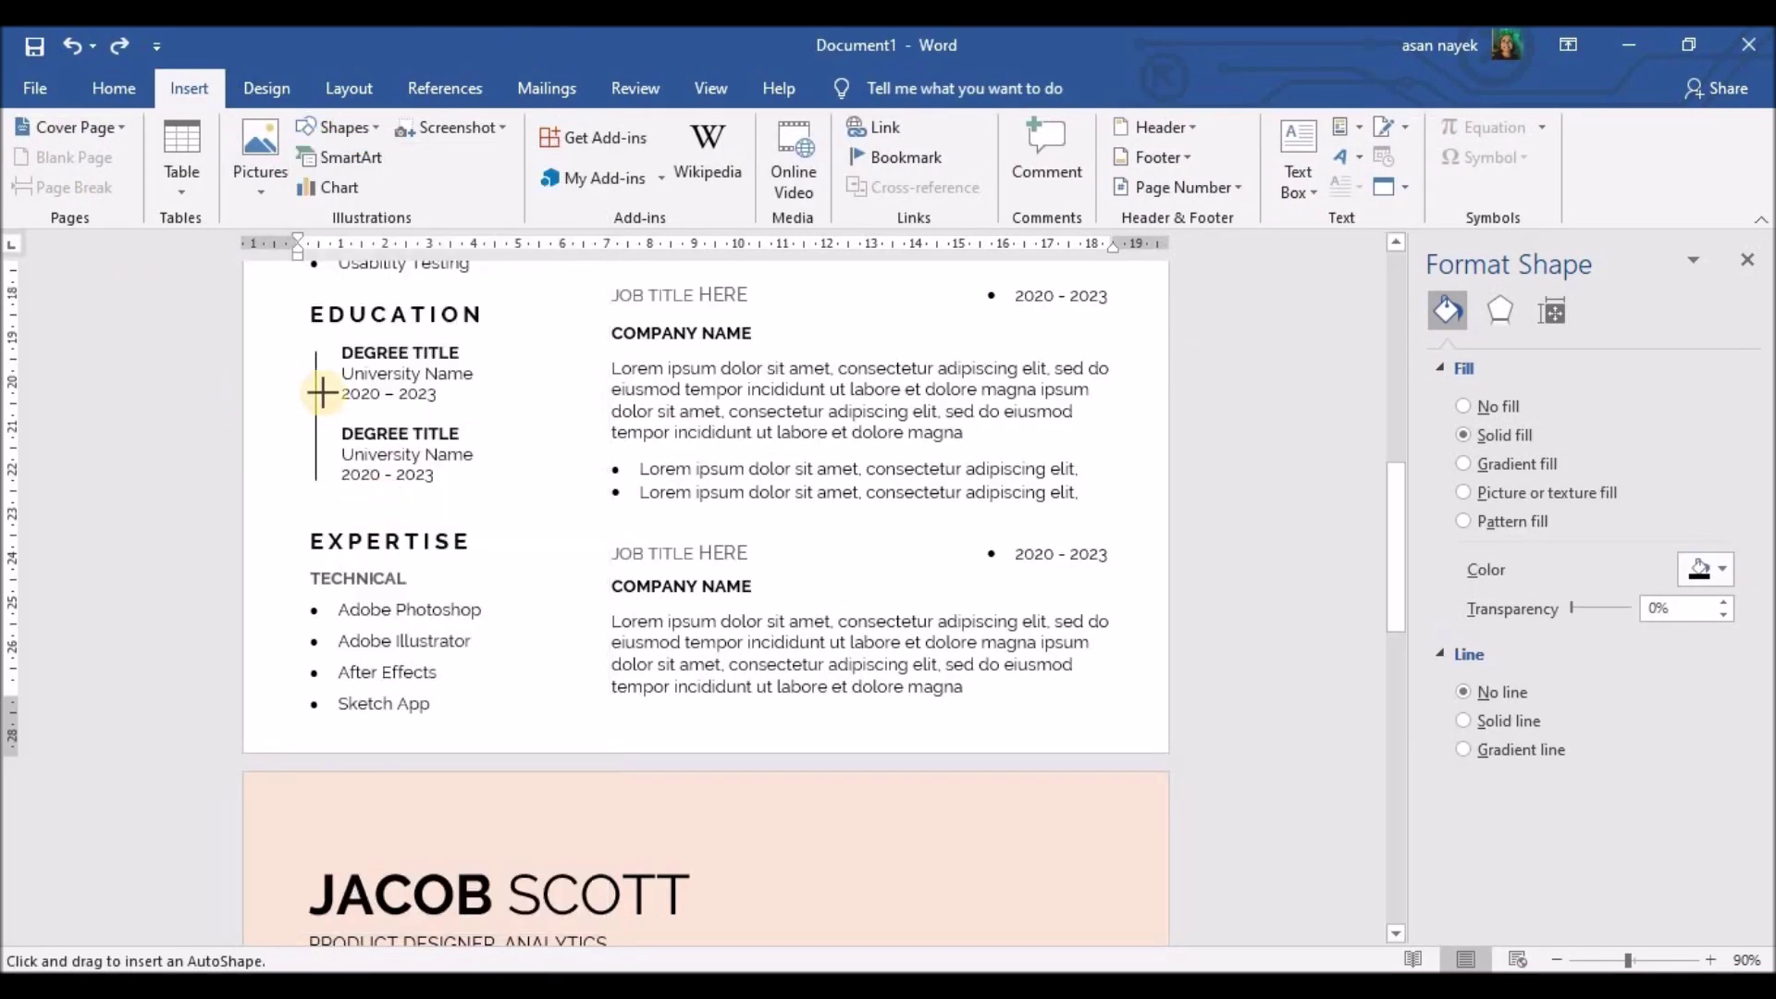
drag(311, 347, 321, 361)
drag(344, 433, 344, 433)
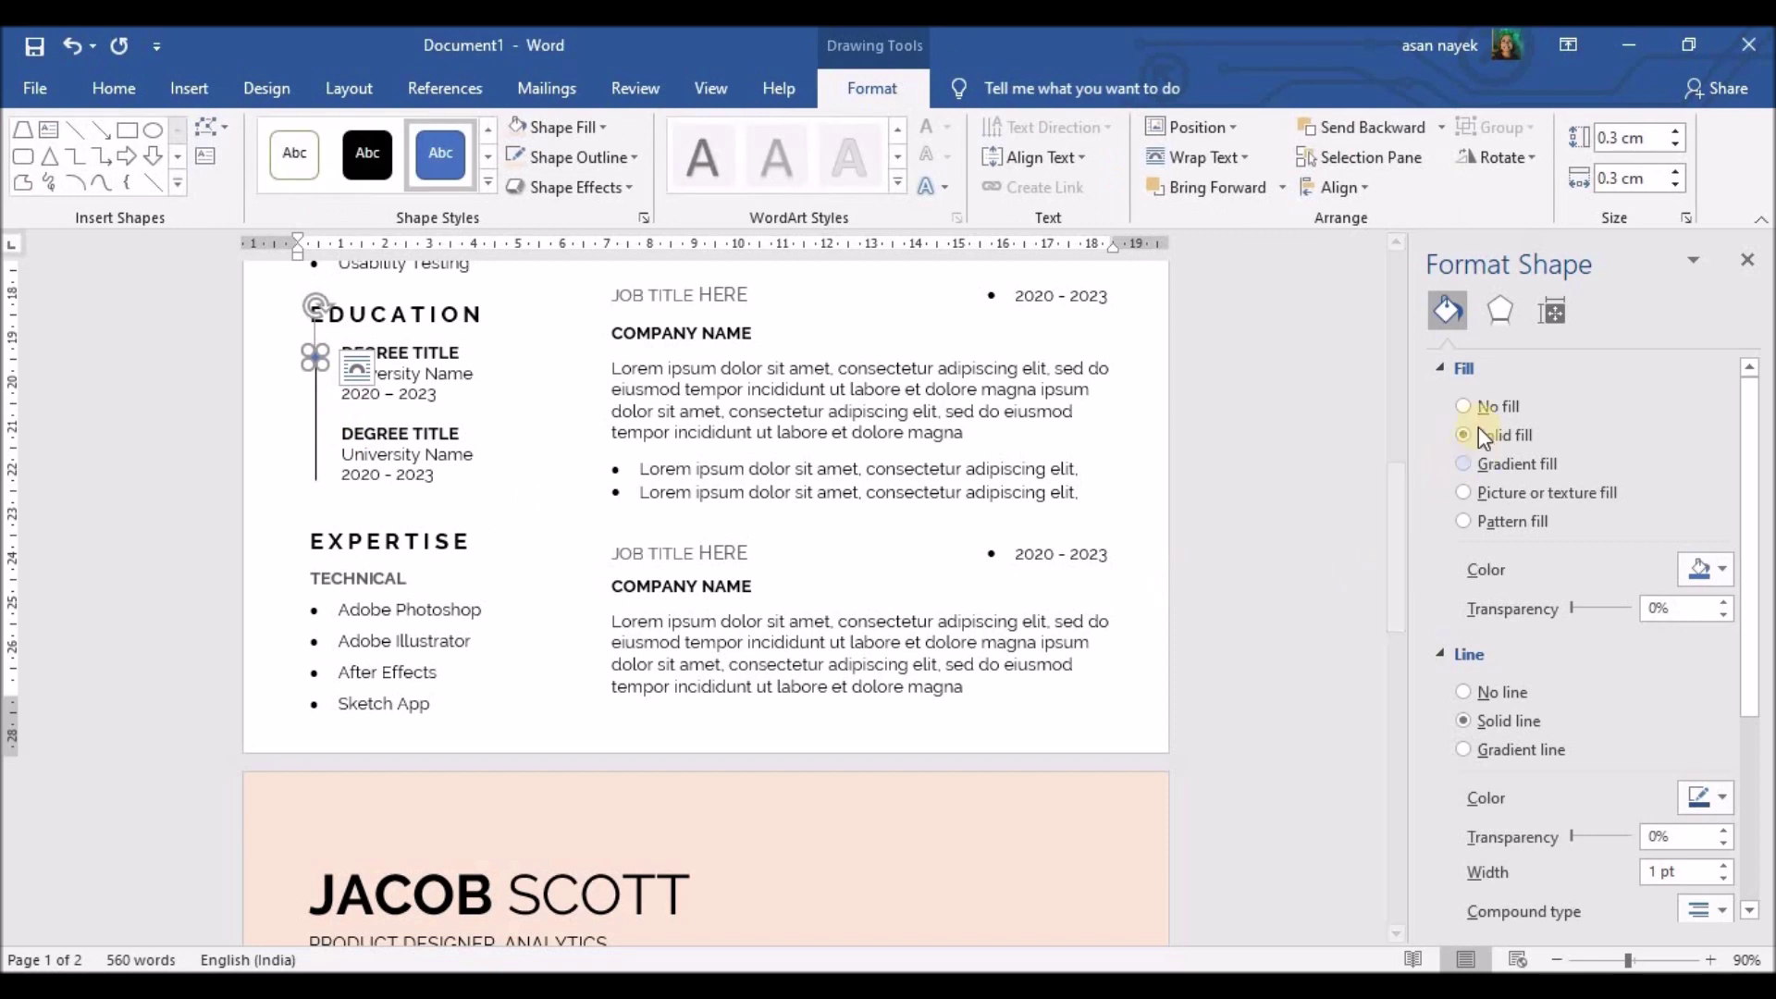
click(1694, 575)
click(1575, 615)
click(1462, 692)
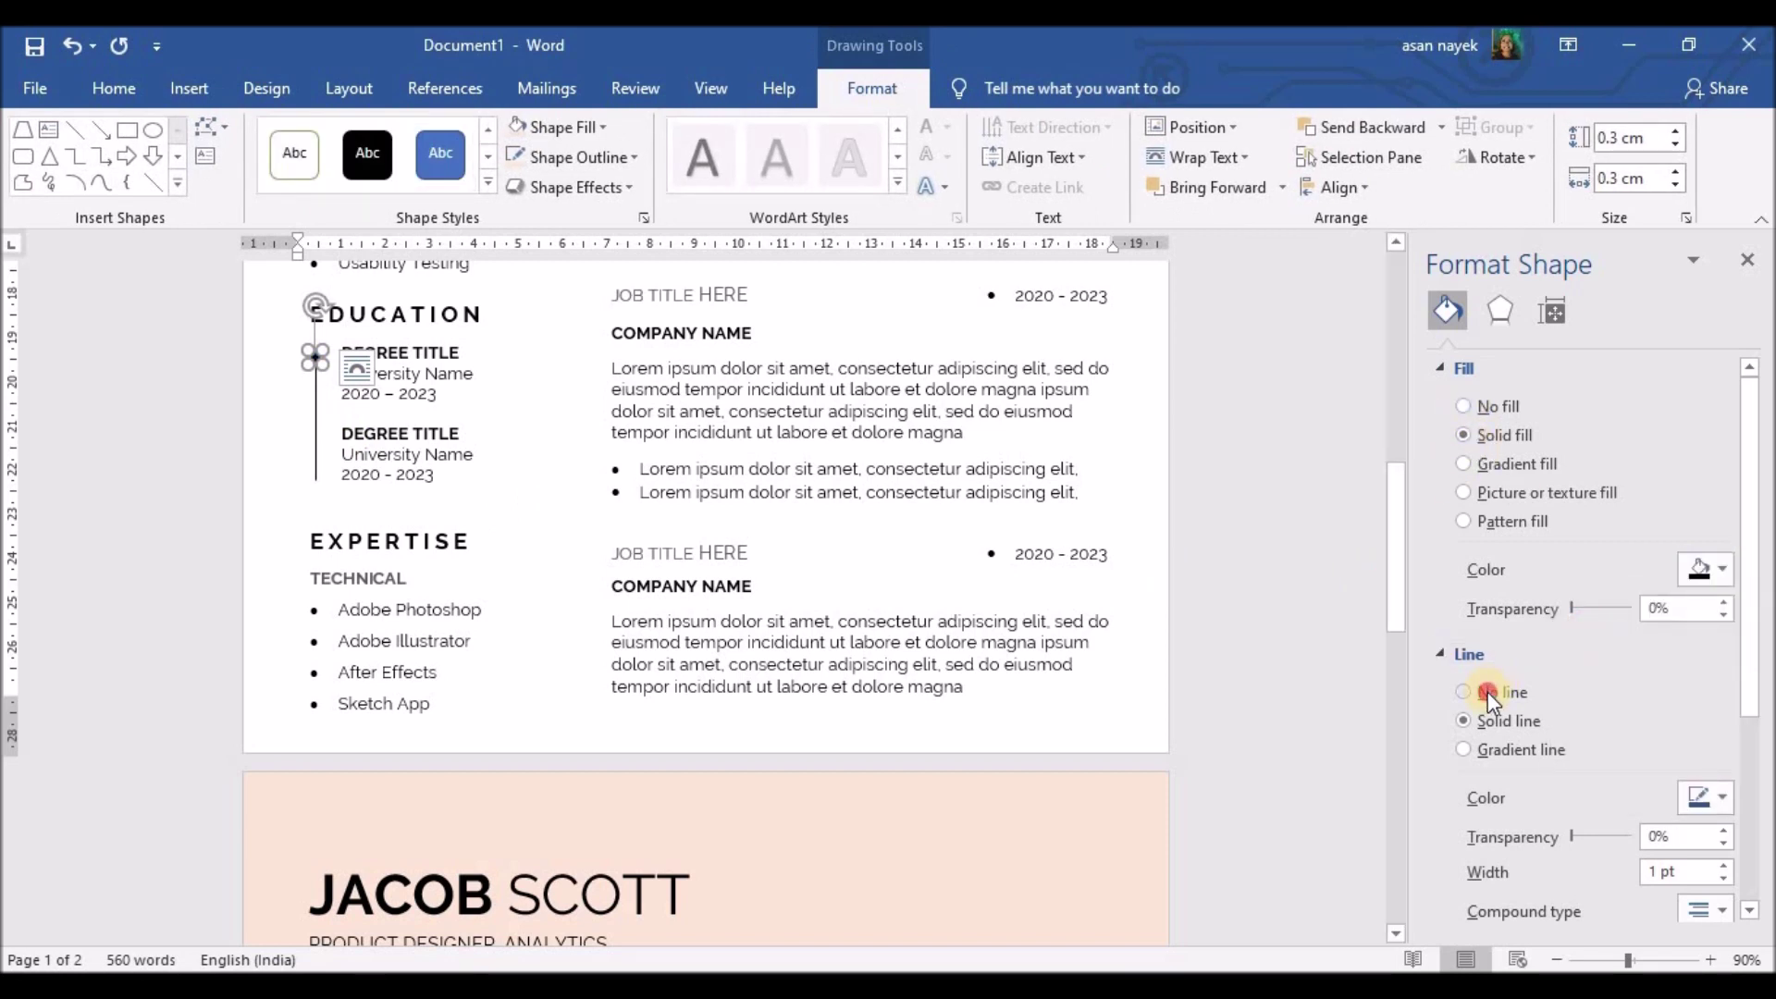
click(401, 399)
- Duplicate the black dot and nudge the copy level with the second degree
click(316, 357)
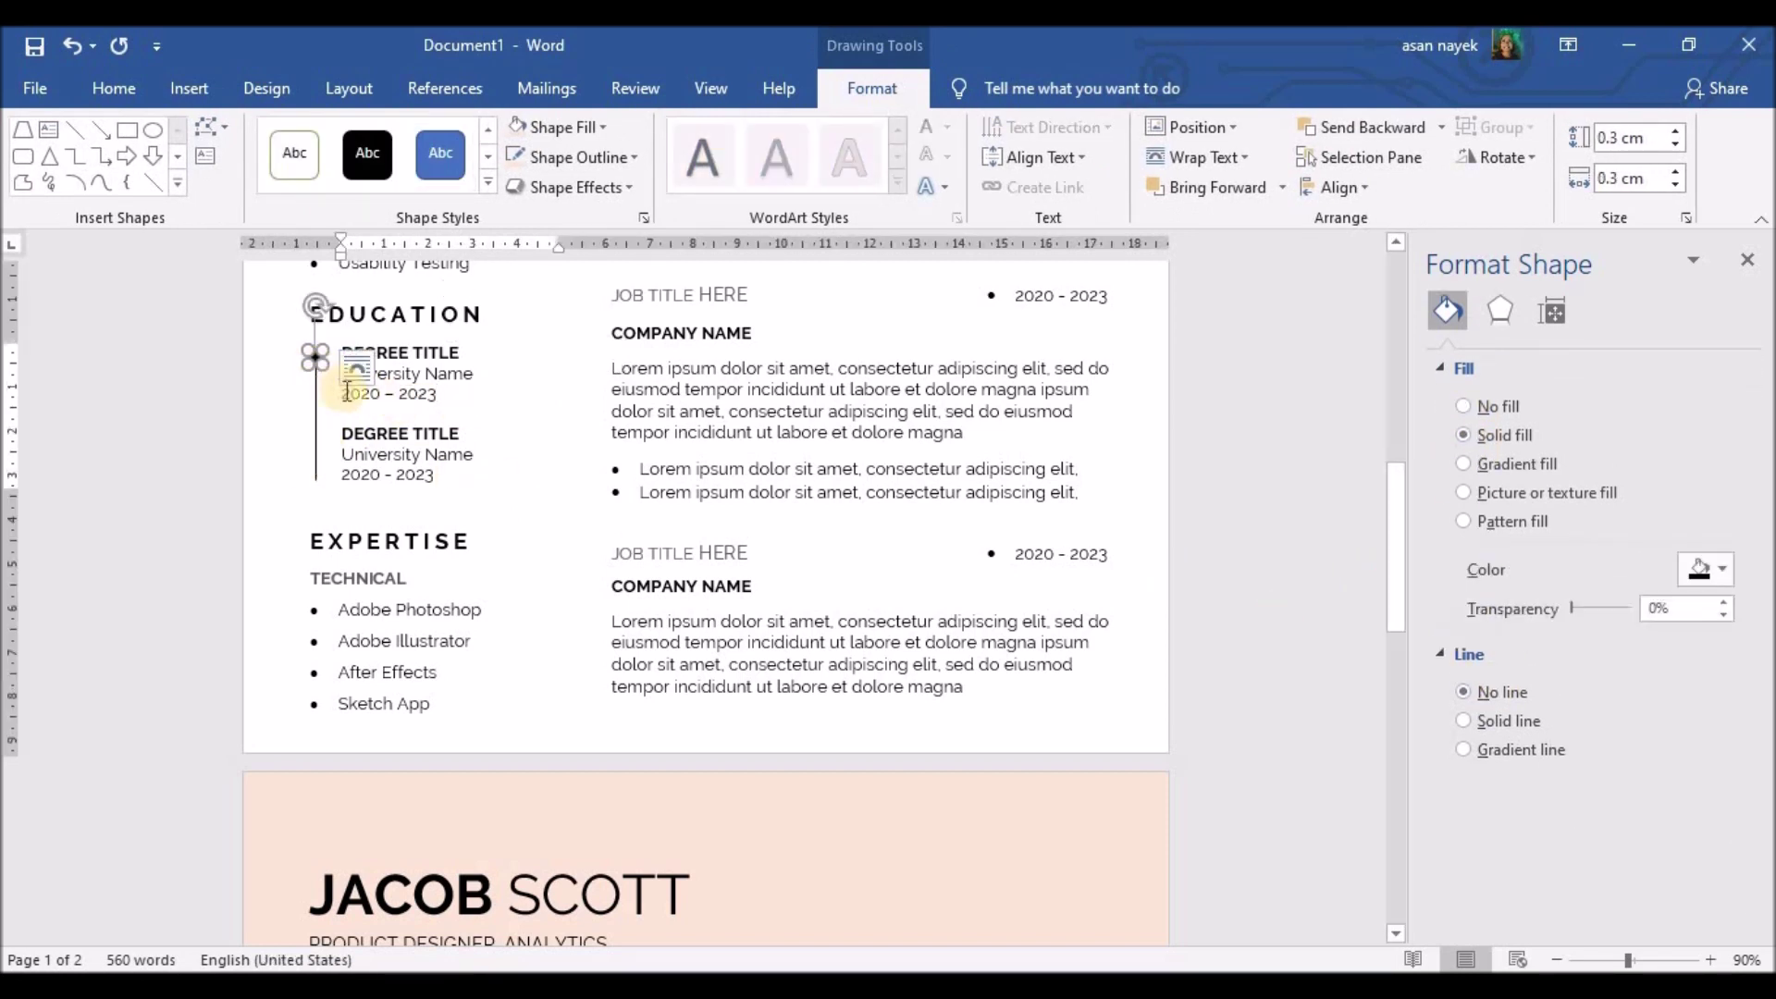
key(ctrl+v)
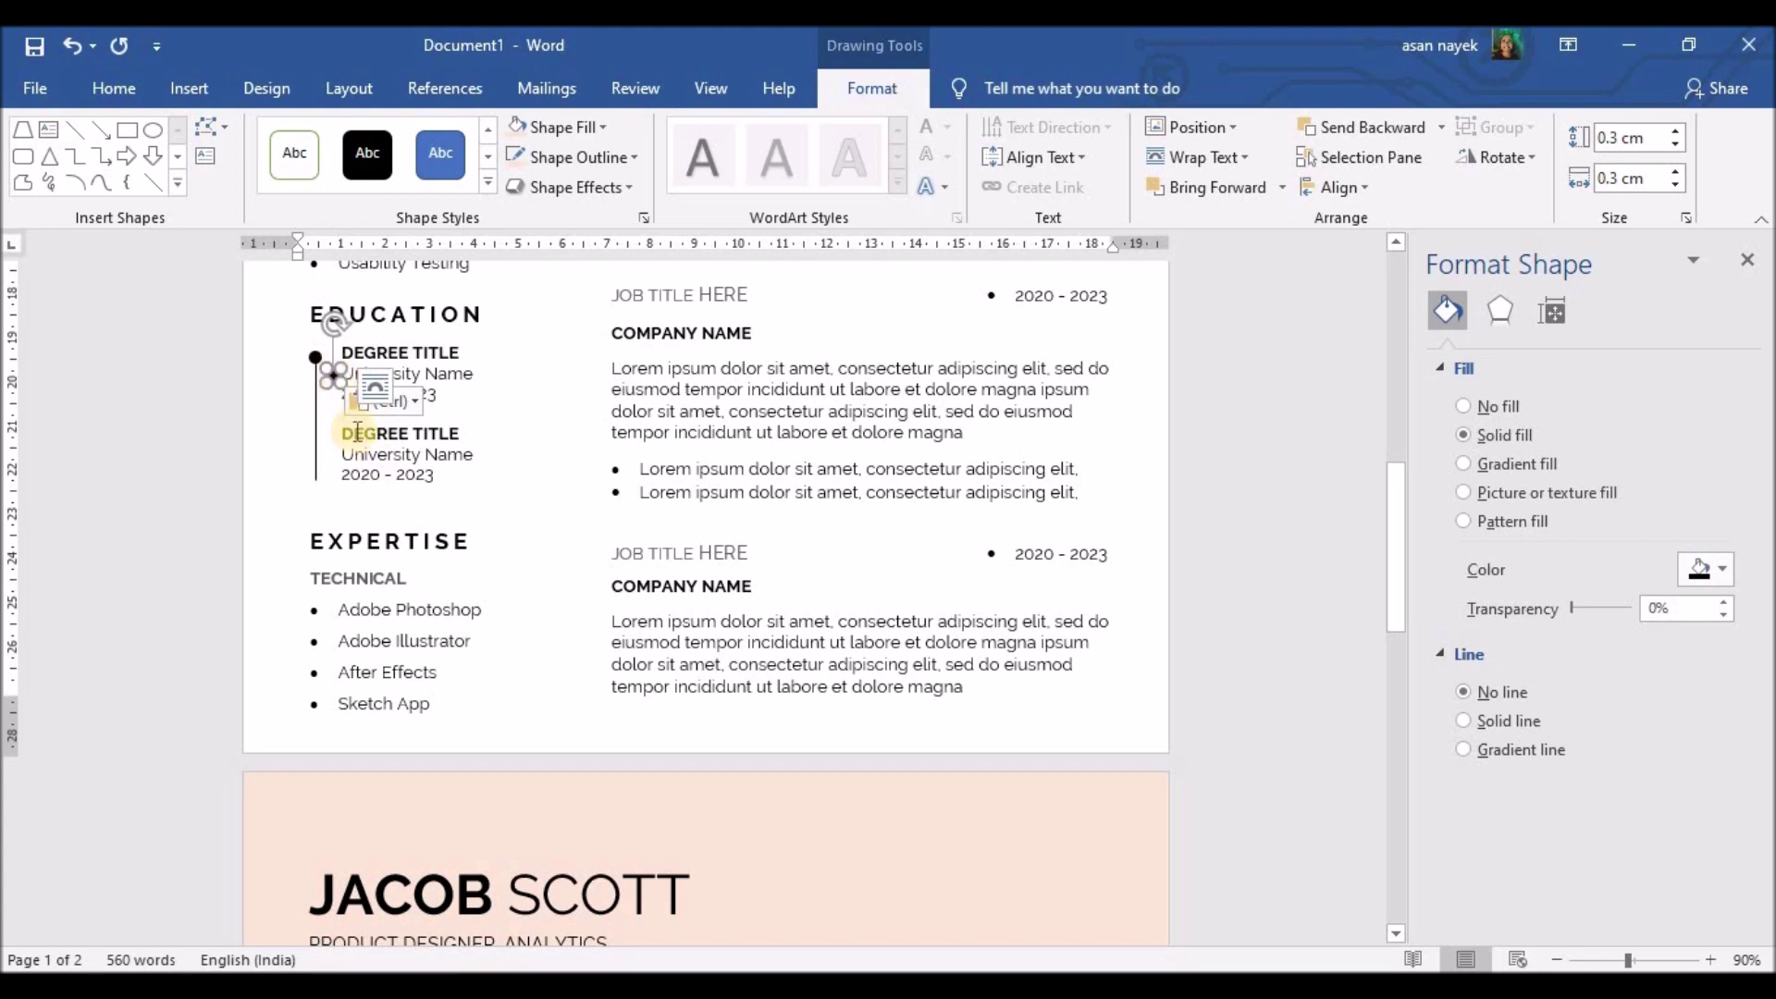
scroll(357, 431, up, 1)
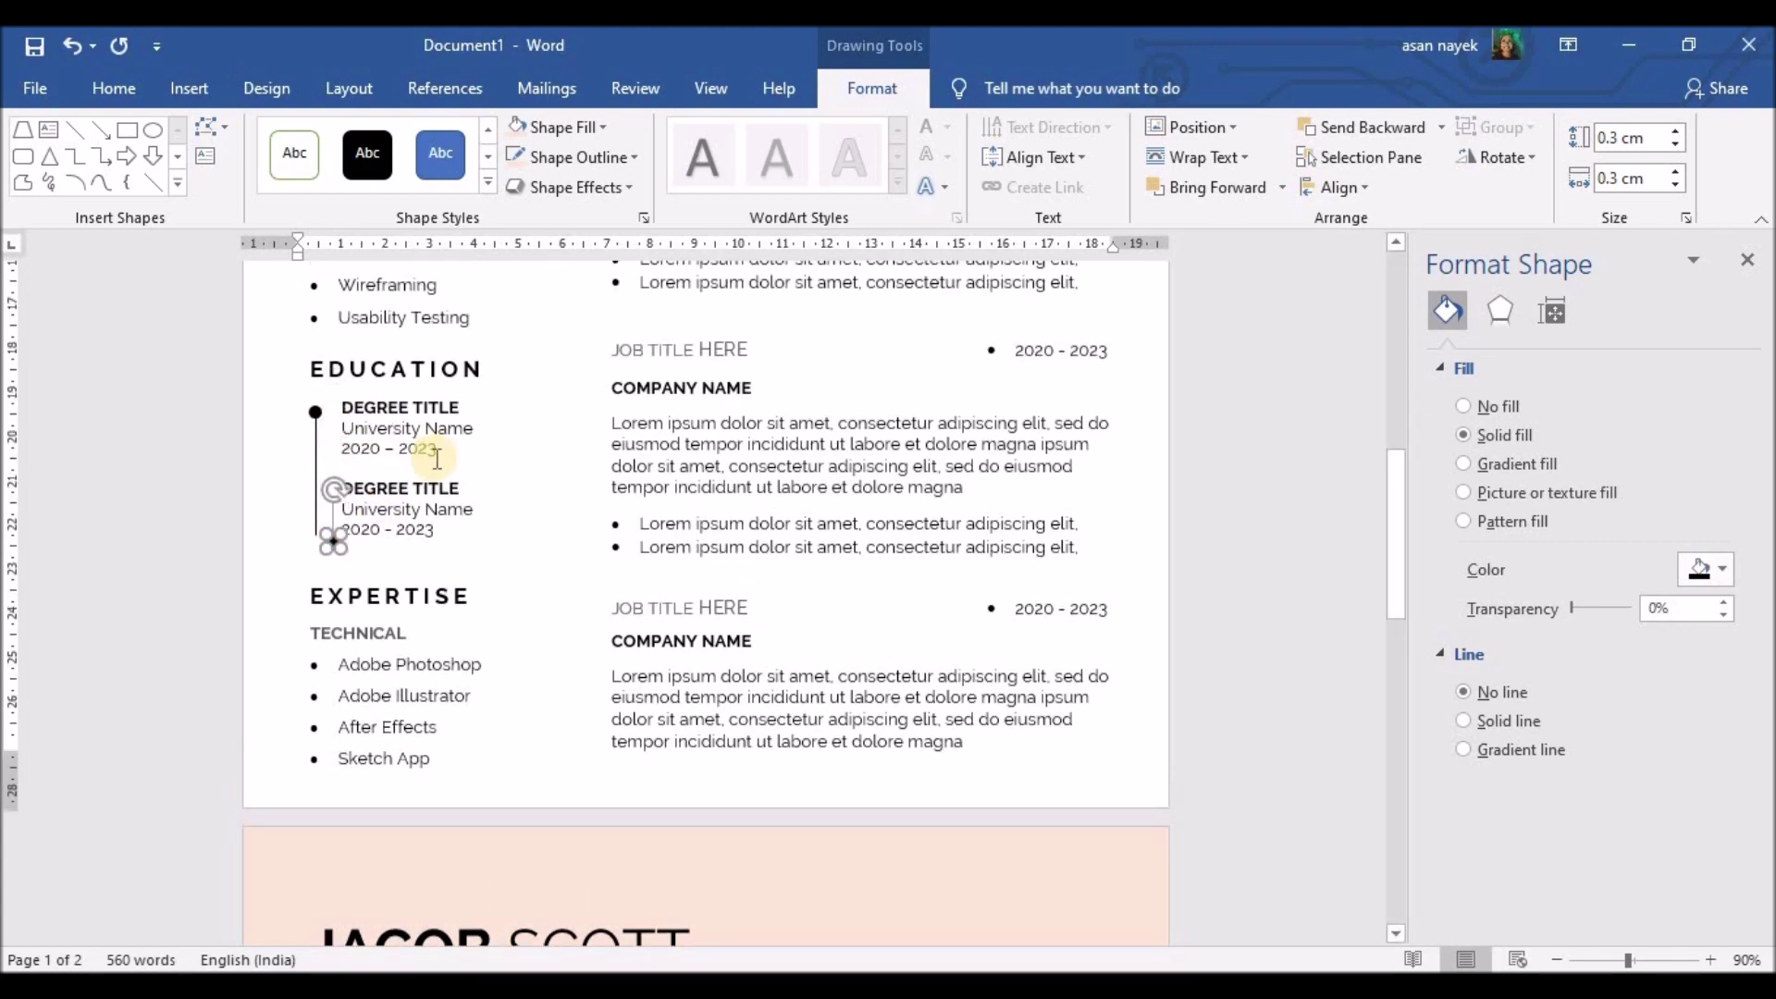
key(Left)
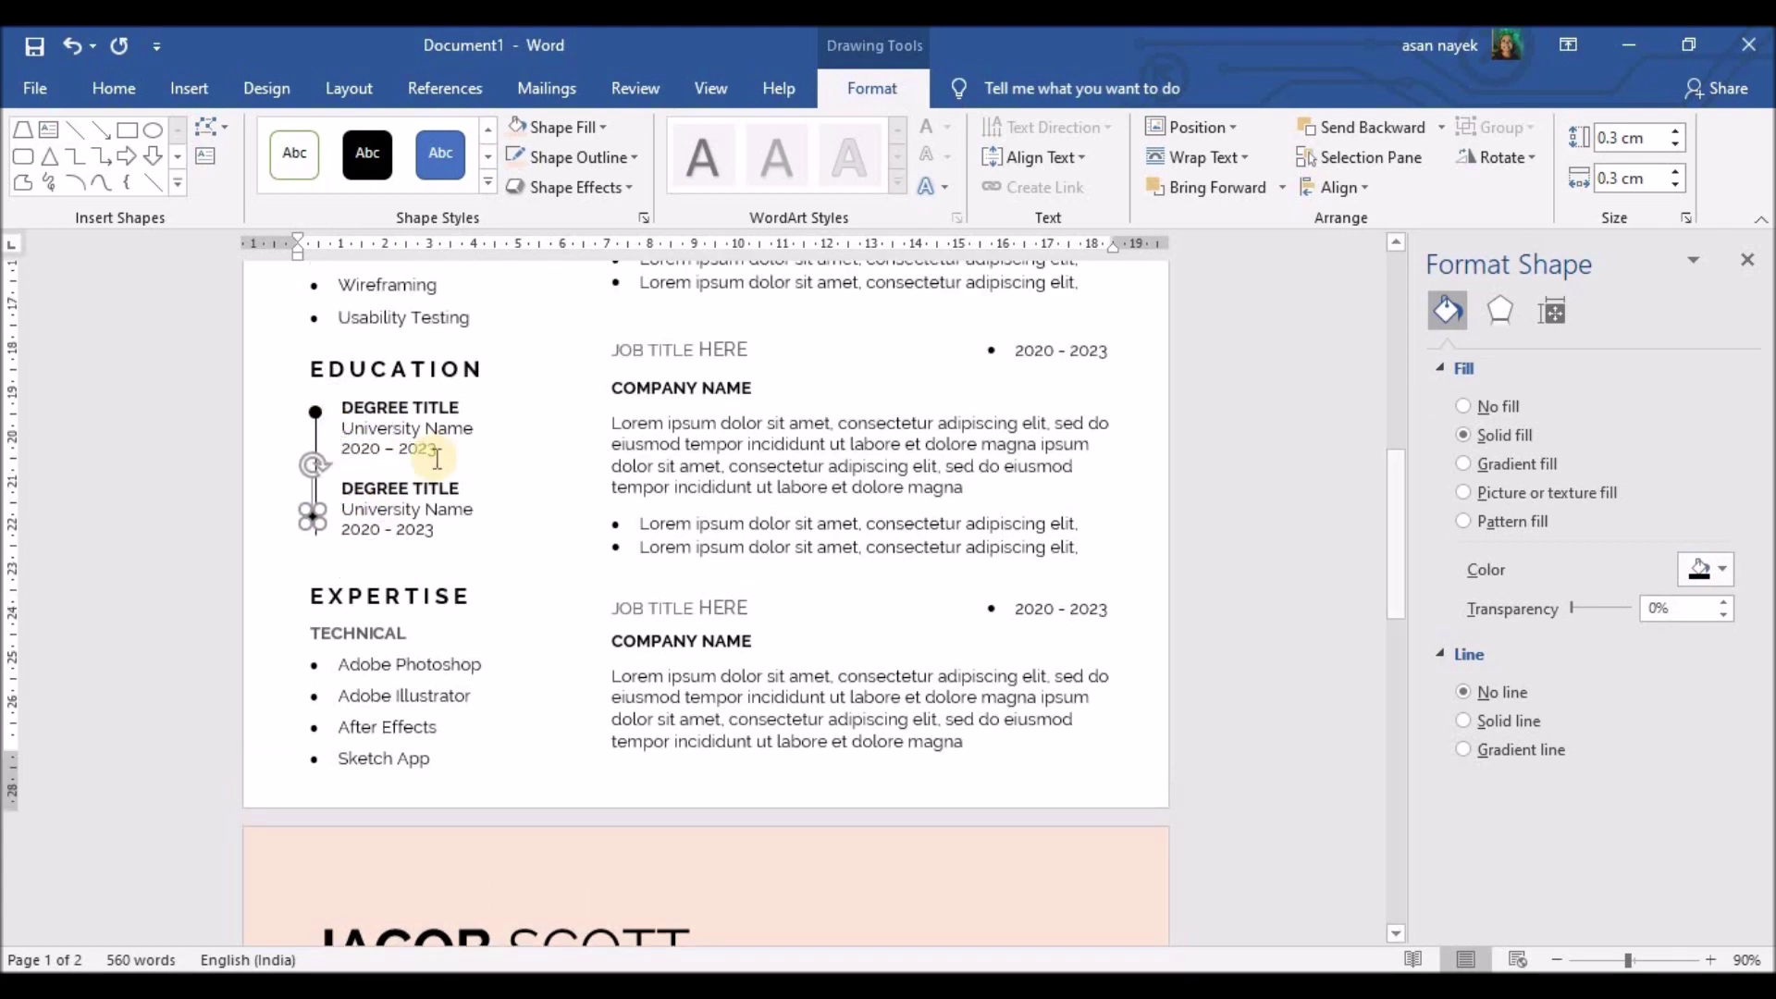
key(Up)
key(Up)
key(Up)
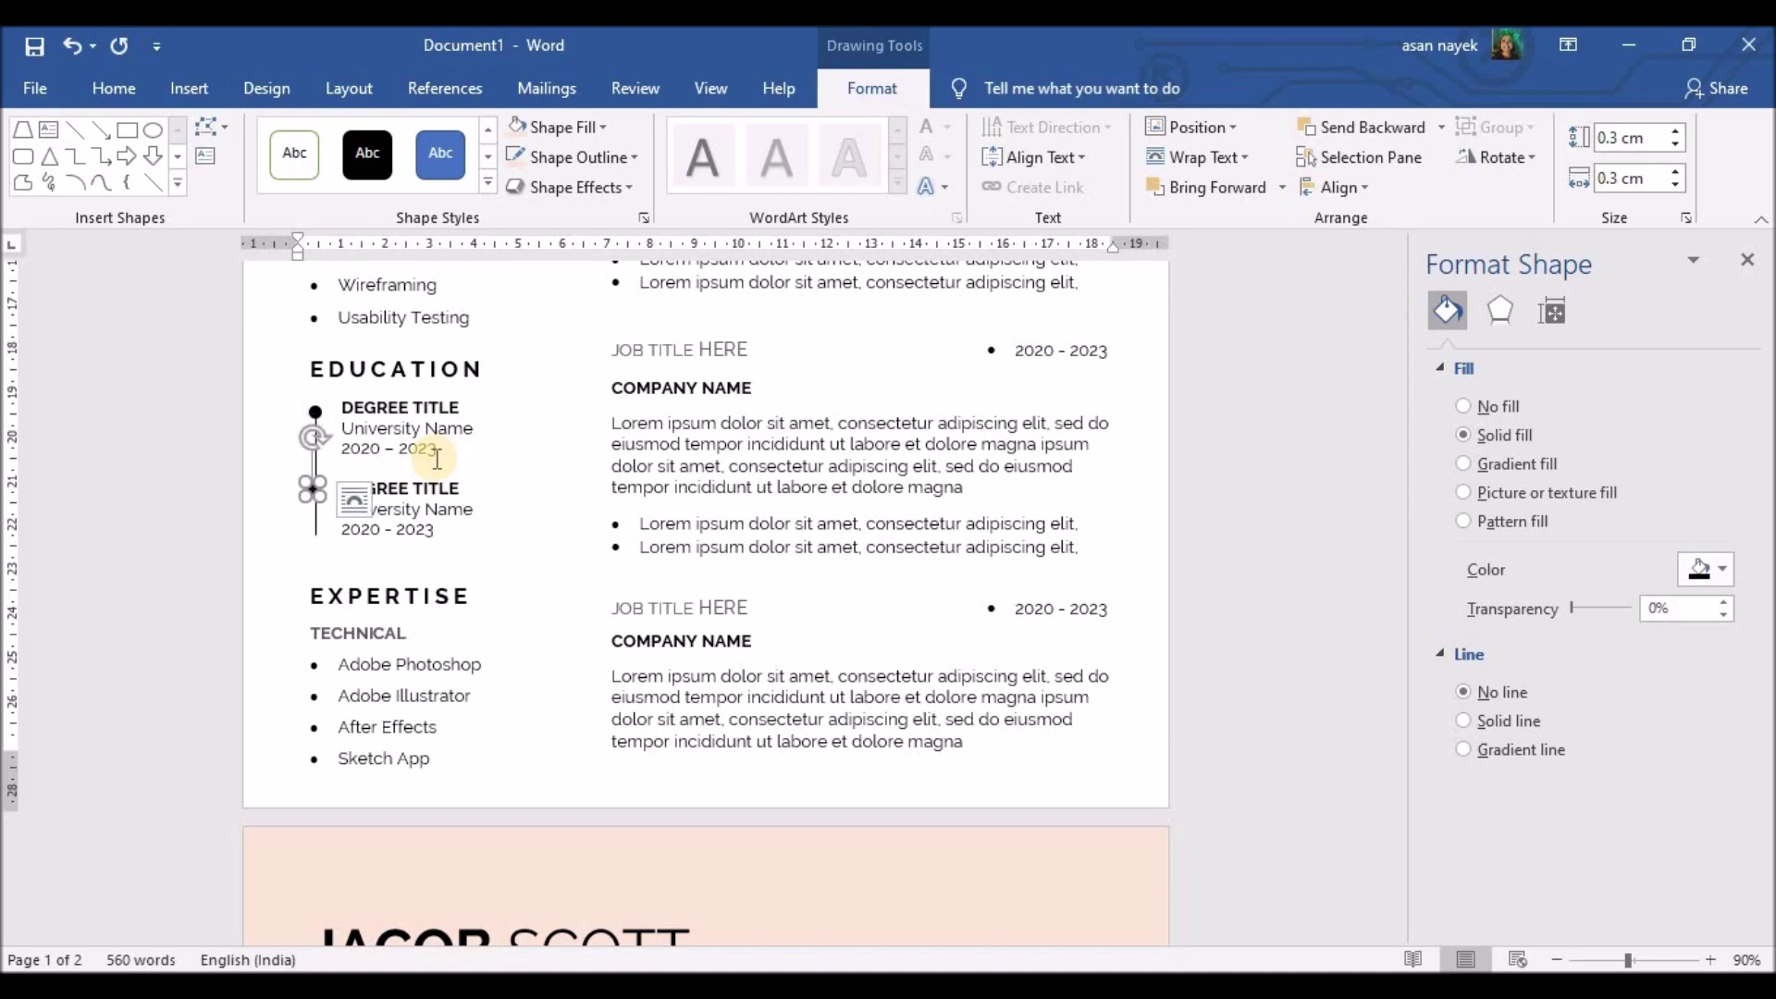
click(560, 473)
click(315, 411)
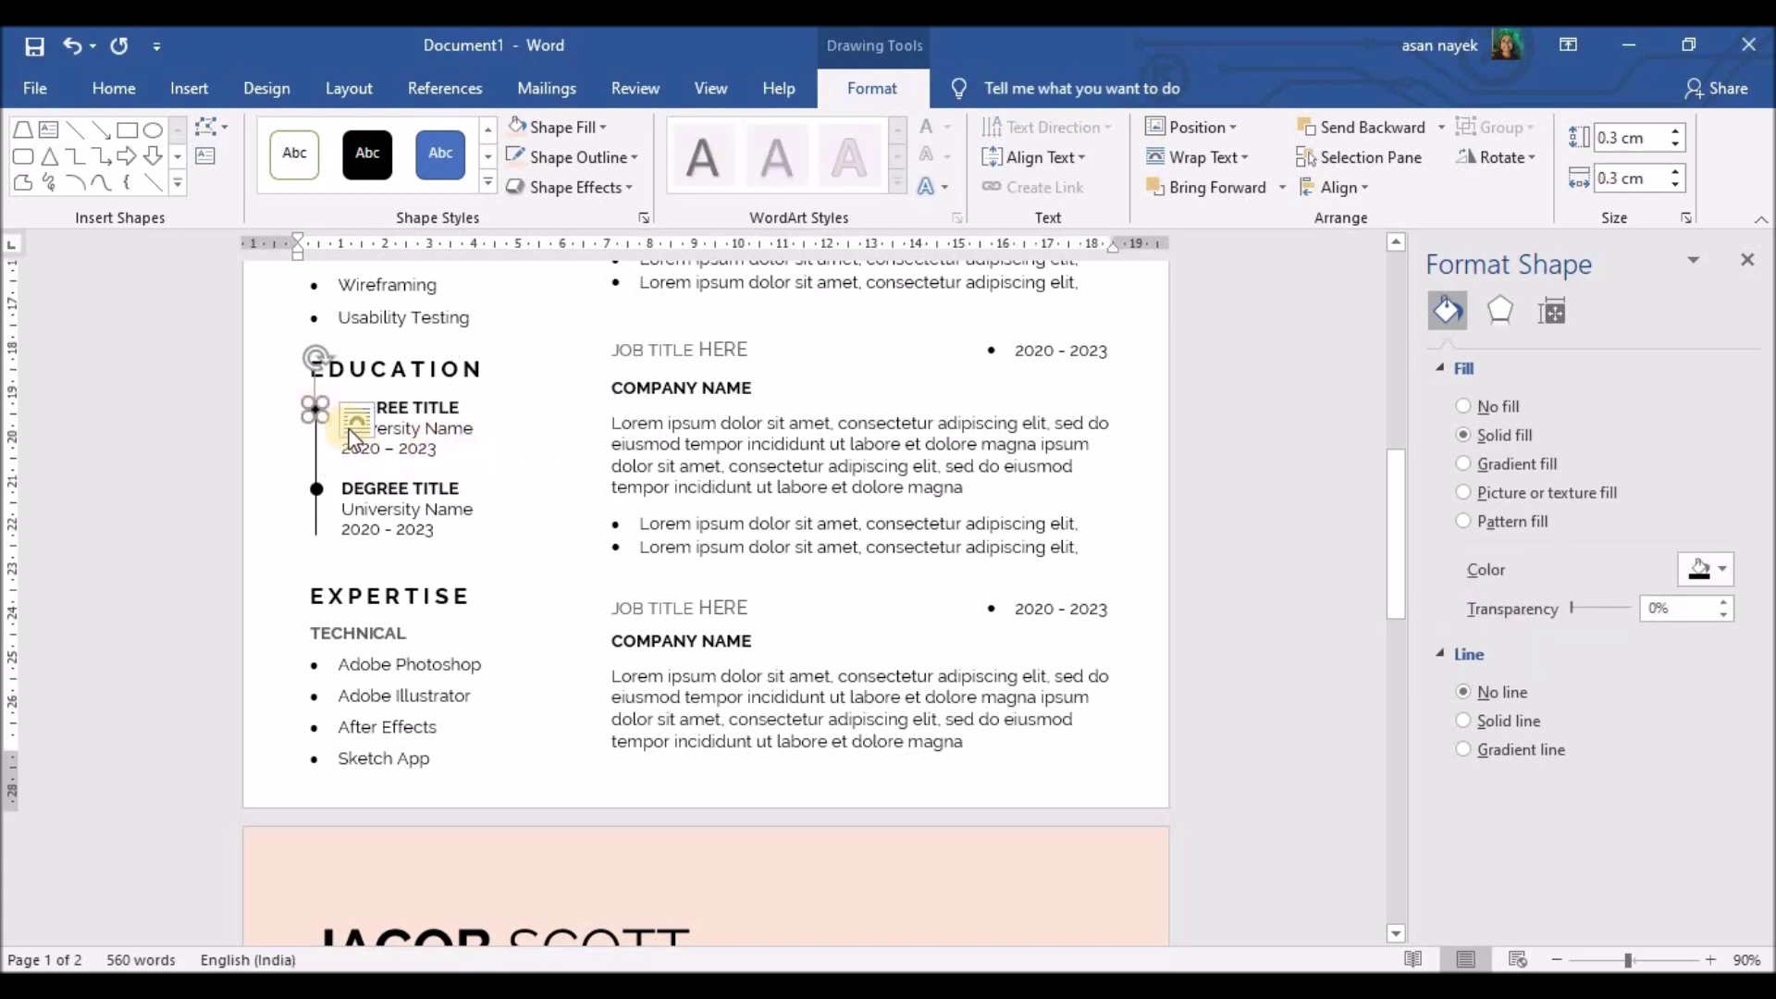
click(589, 440)
scroll(589, 439, down, 5)
scroll(588, 440, down, 2)
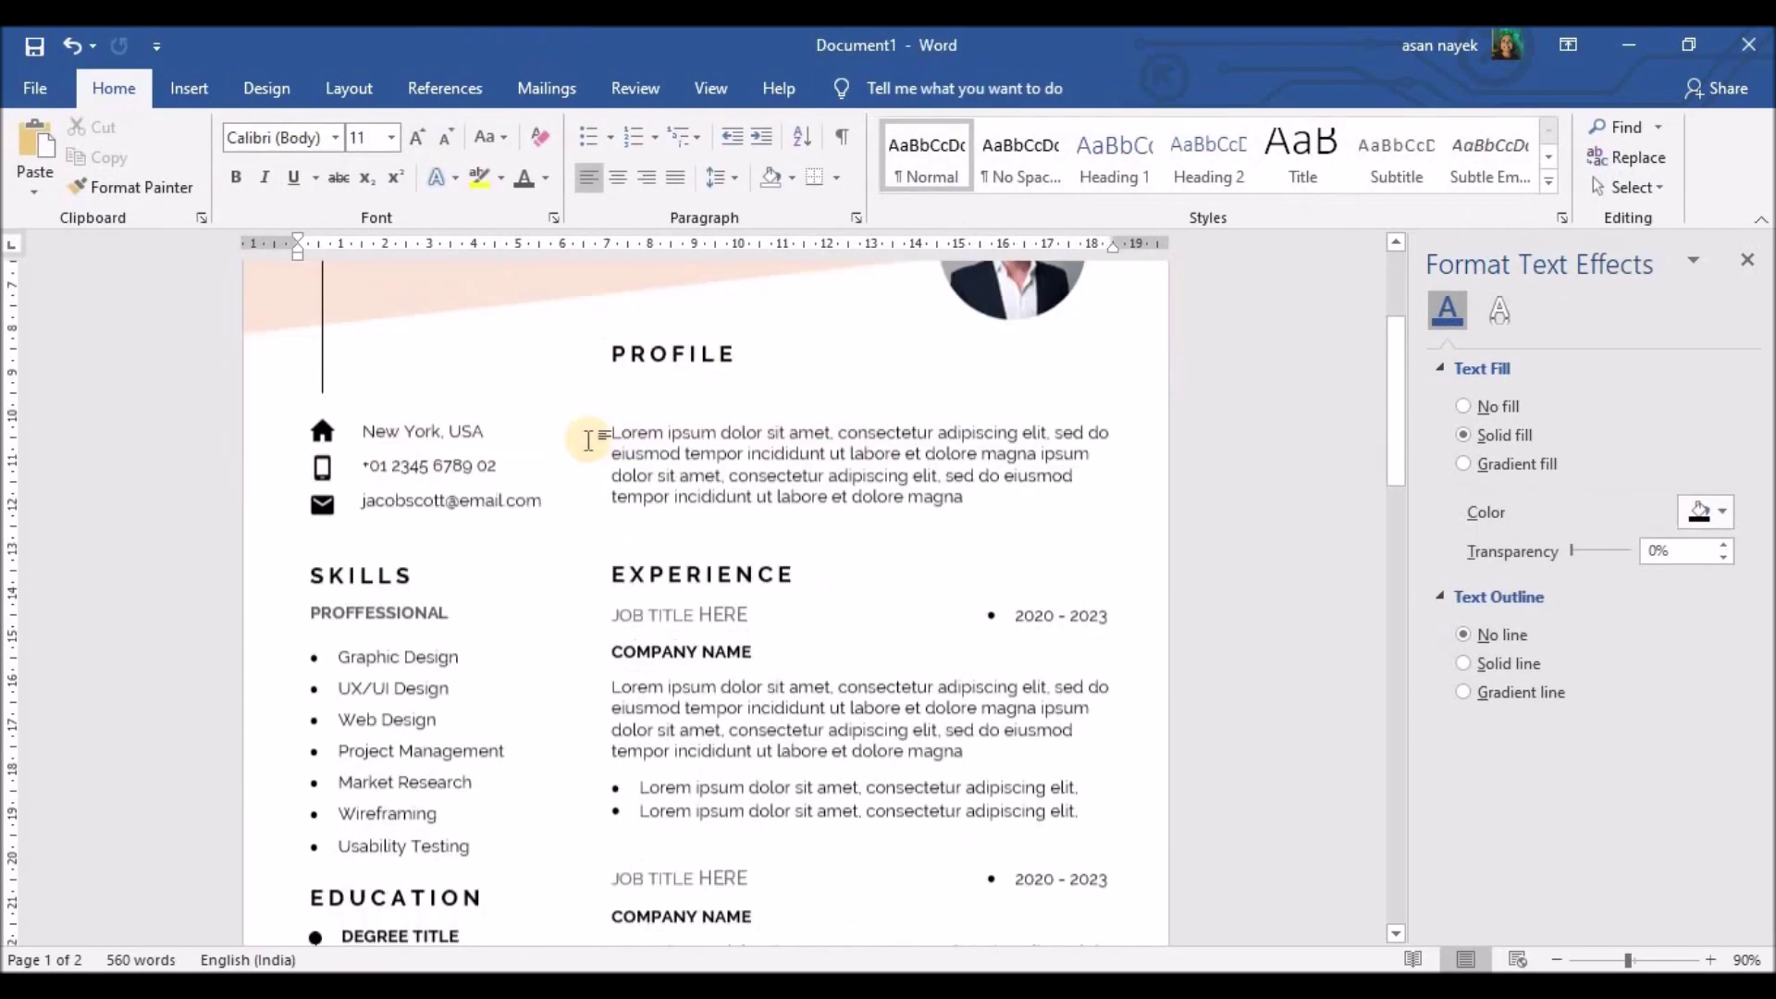
scroll(588, 439, down, 3)
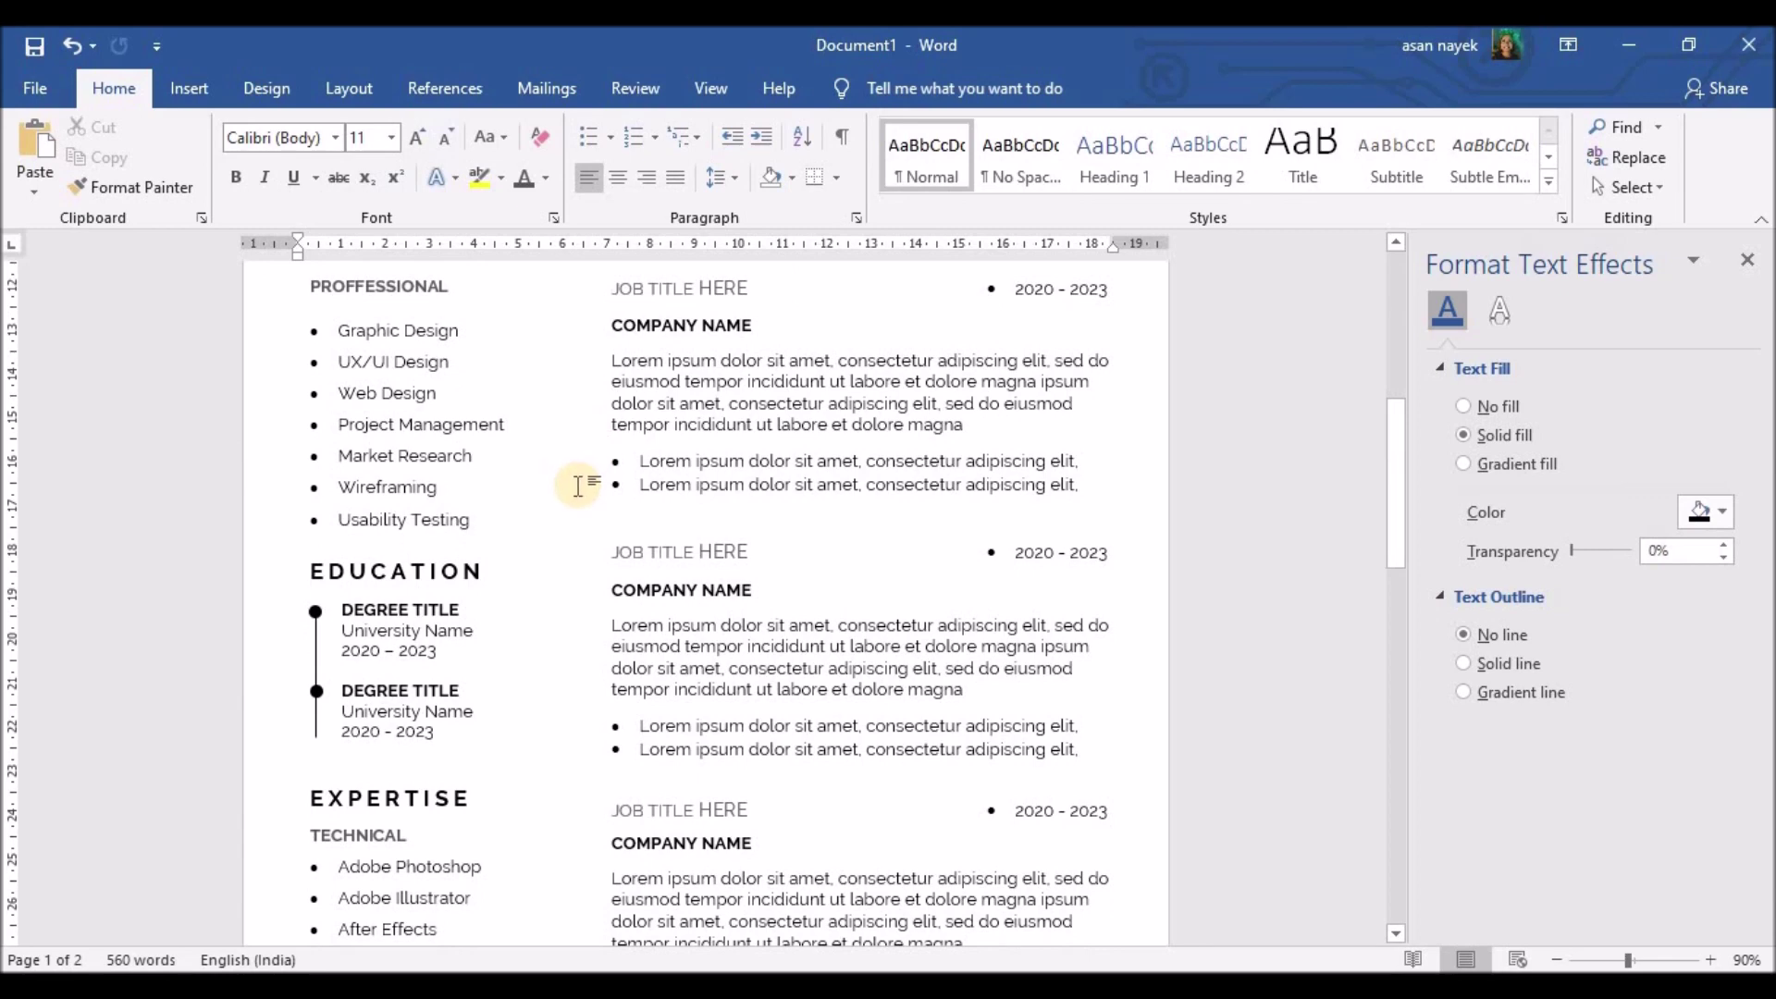
scroll(578, 486, up, 3)
scroll(578, 486, up, 4)
scroll(578, 486, up, 1)
scroll(578, 485, down, 3)
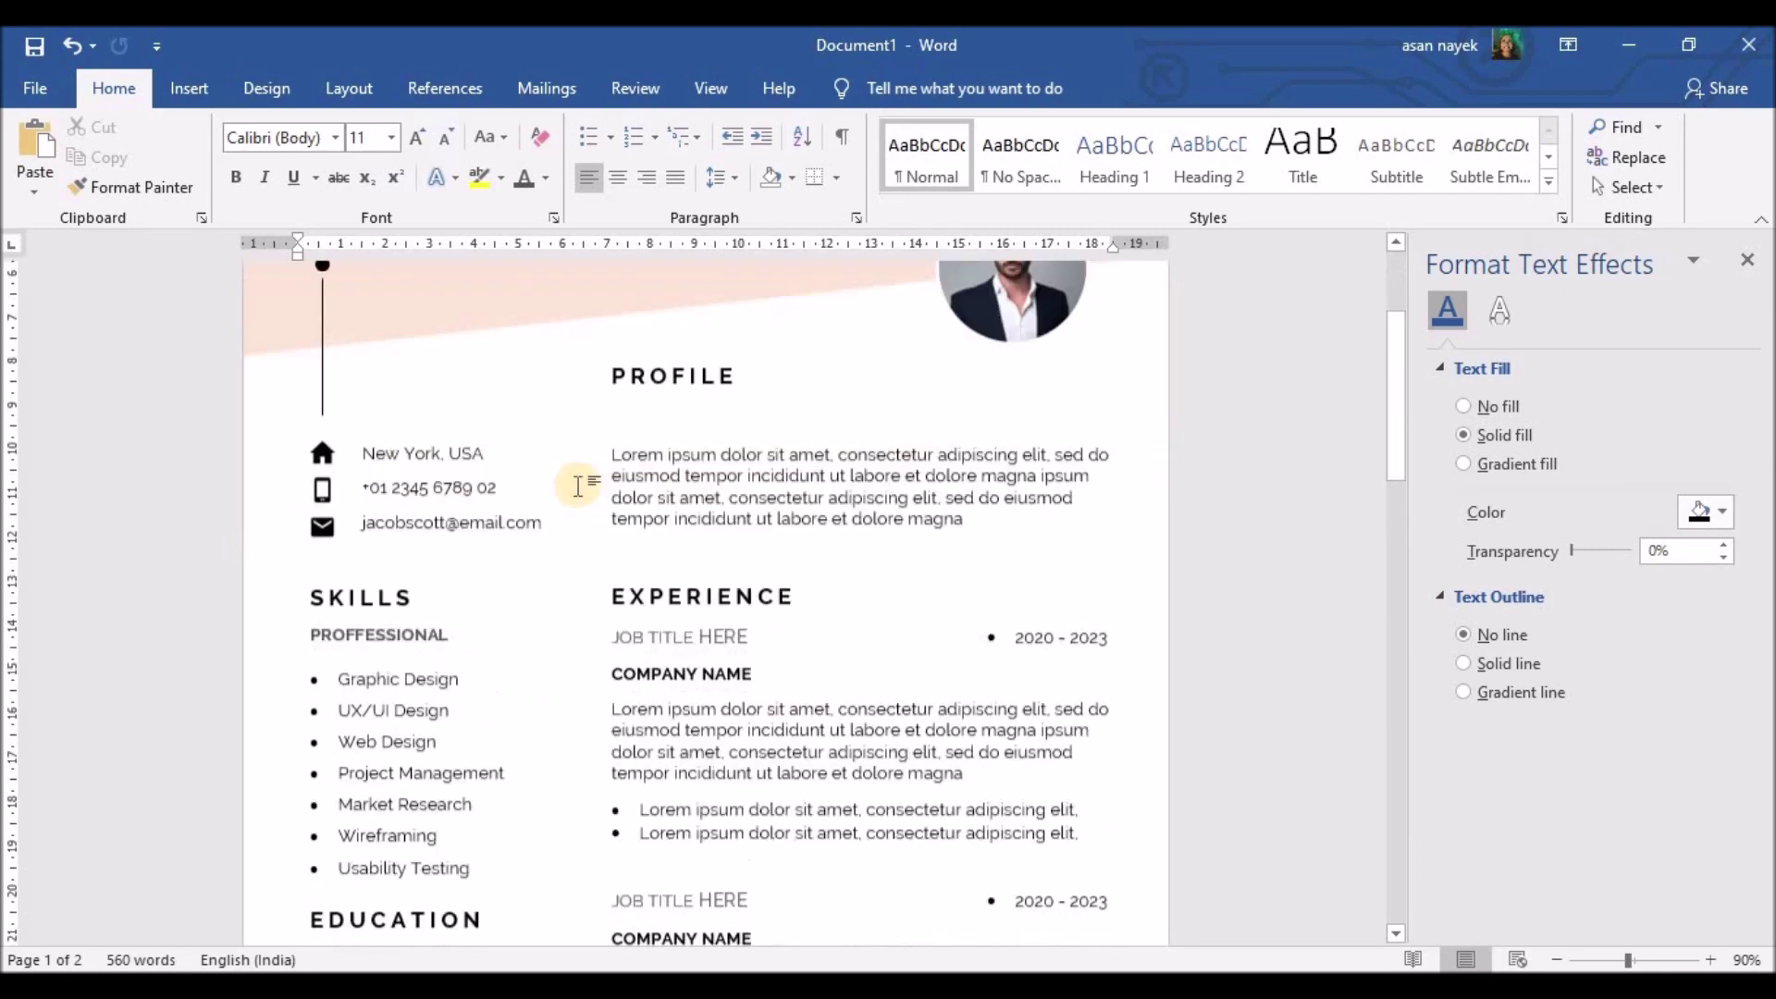
scroll(578, 485, down, 3)
scroll(578, 485, down, 5)
scroll(578, 485, down, 5)
scroll(578, 486, down, 1)
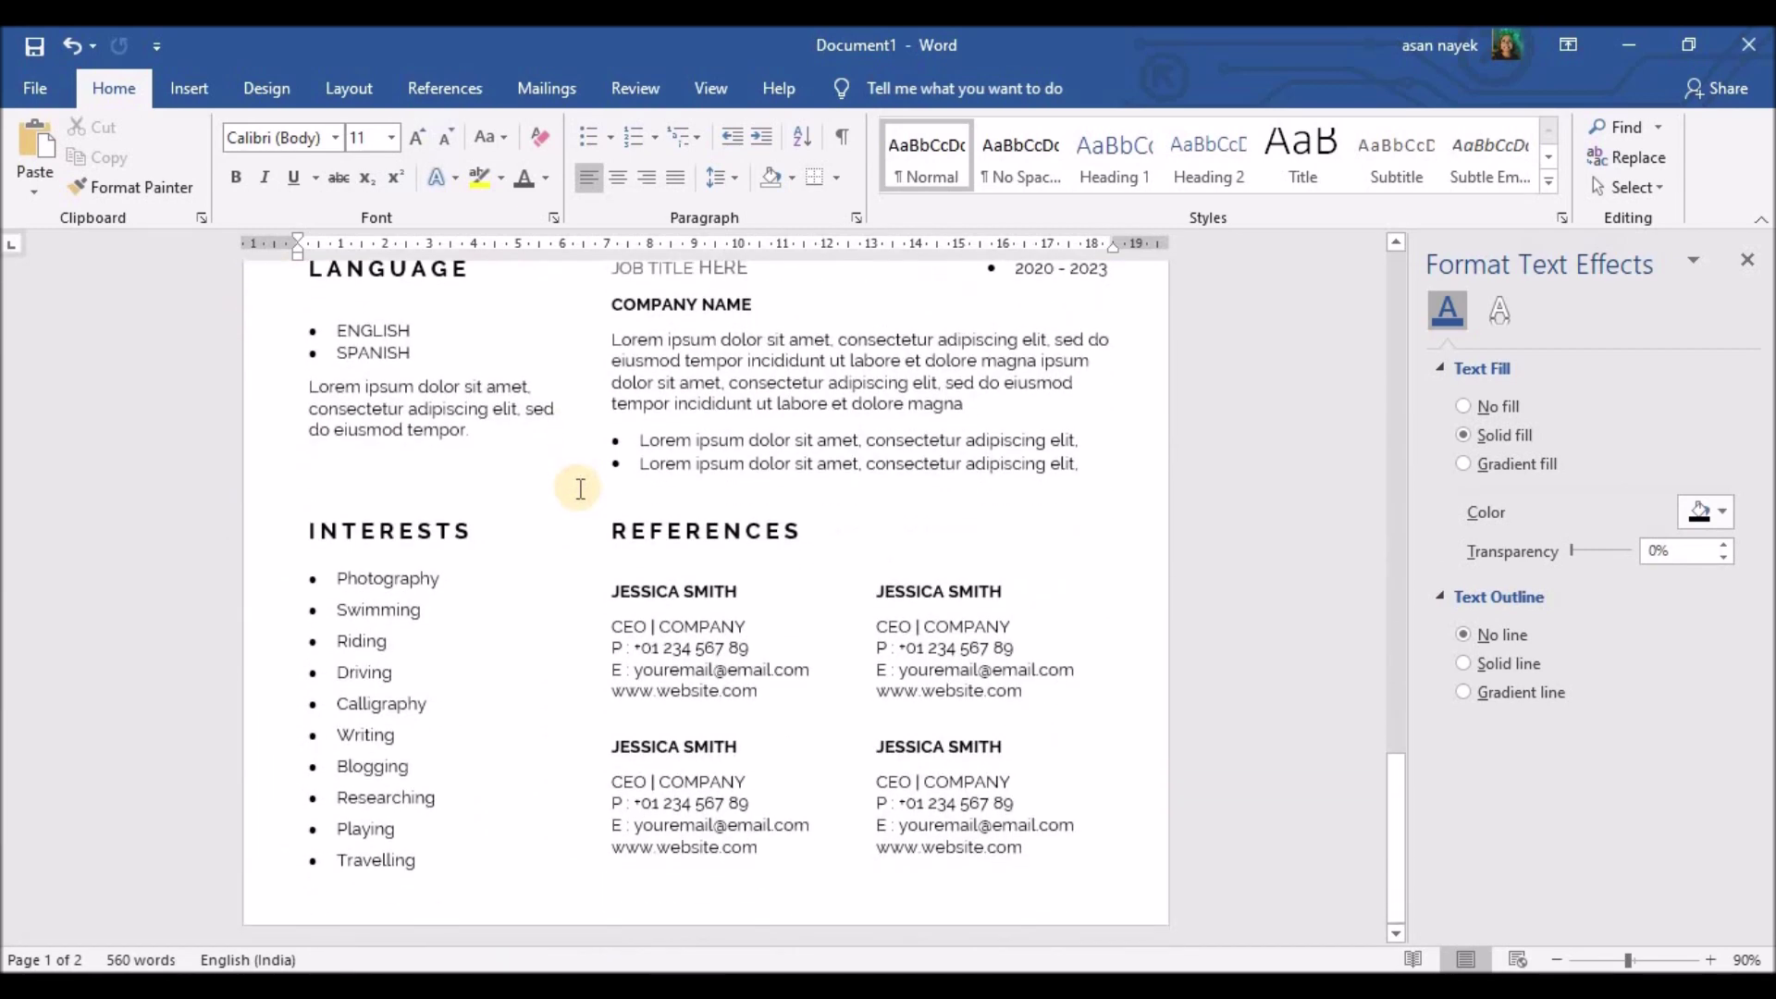
scroll(580, 488, up, 3)
scroll(579, 488, up, 4)
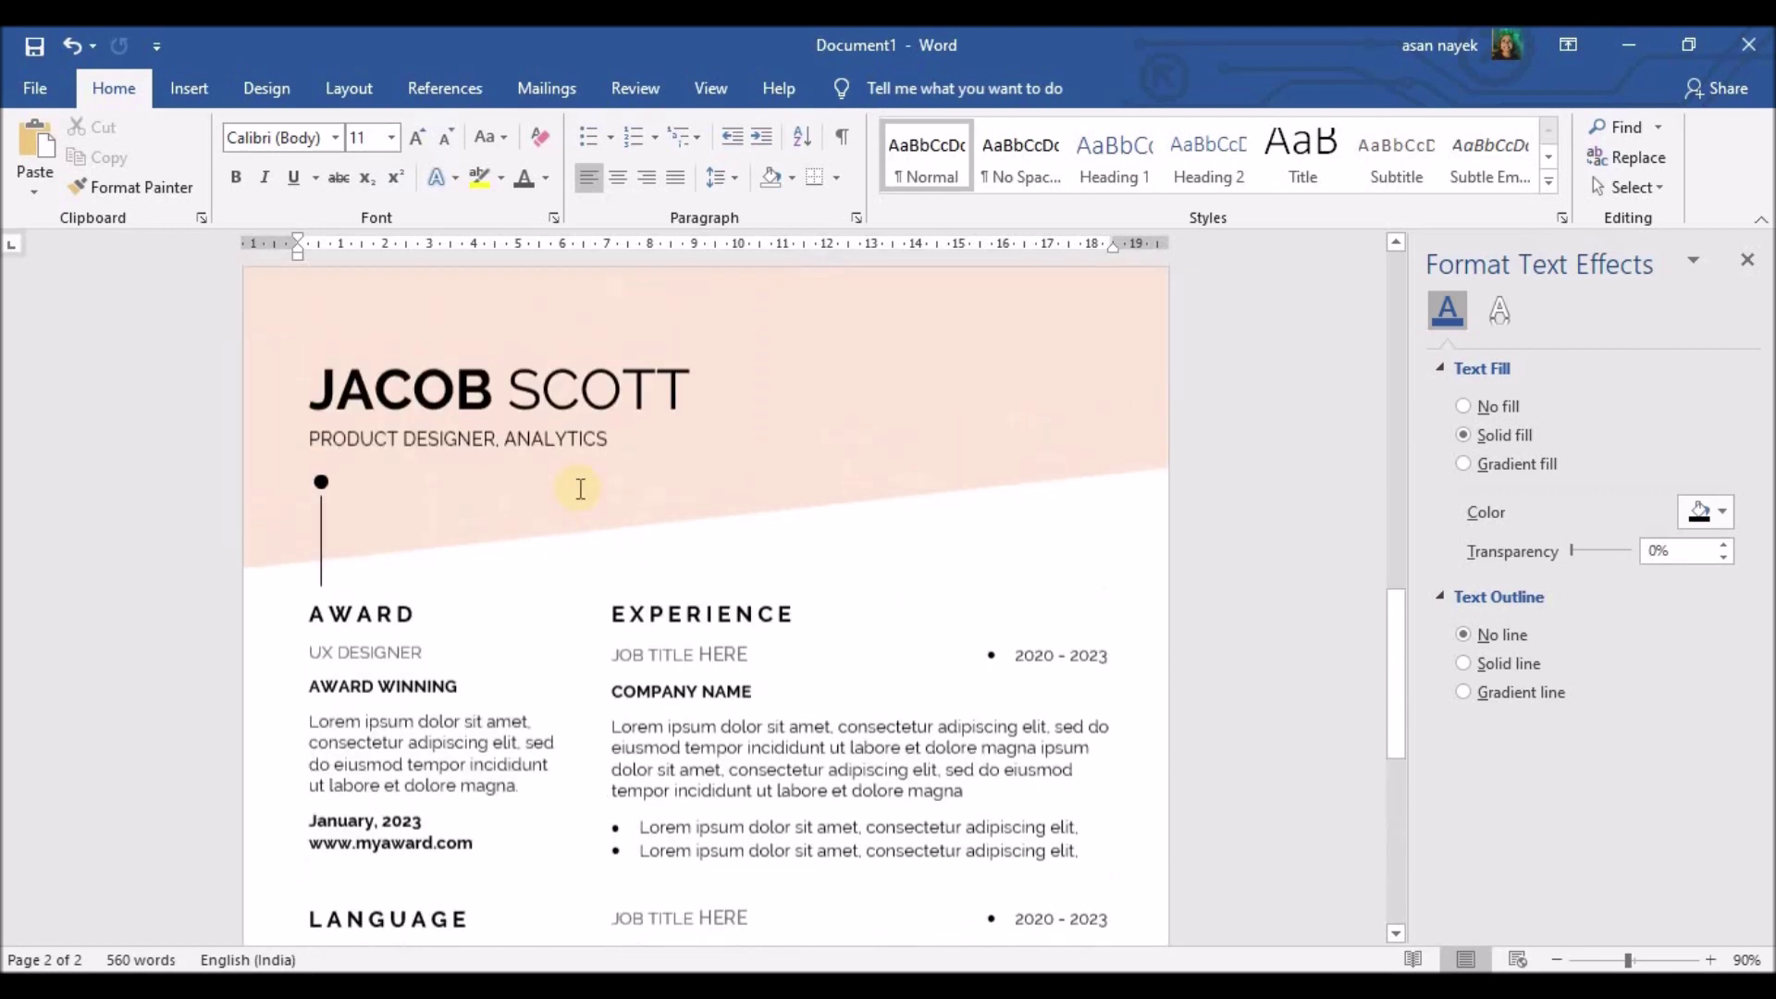
scroll(580, 488, up, 5)
scroll(580, 488, up, 3)
scroll(578, 487, up, 3)
scroll(578, 487, up, 3)
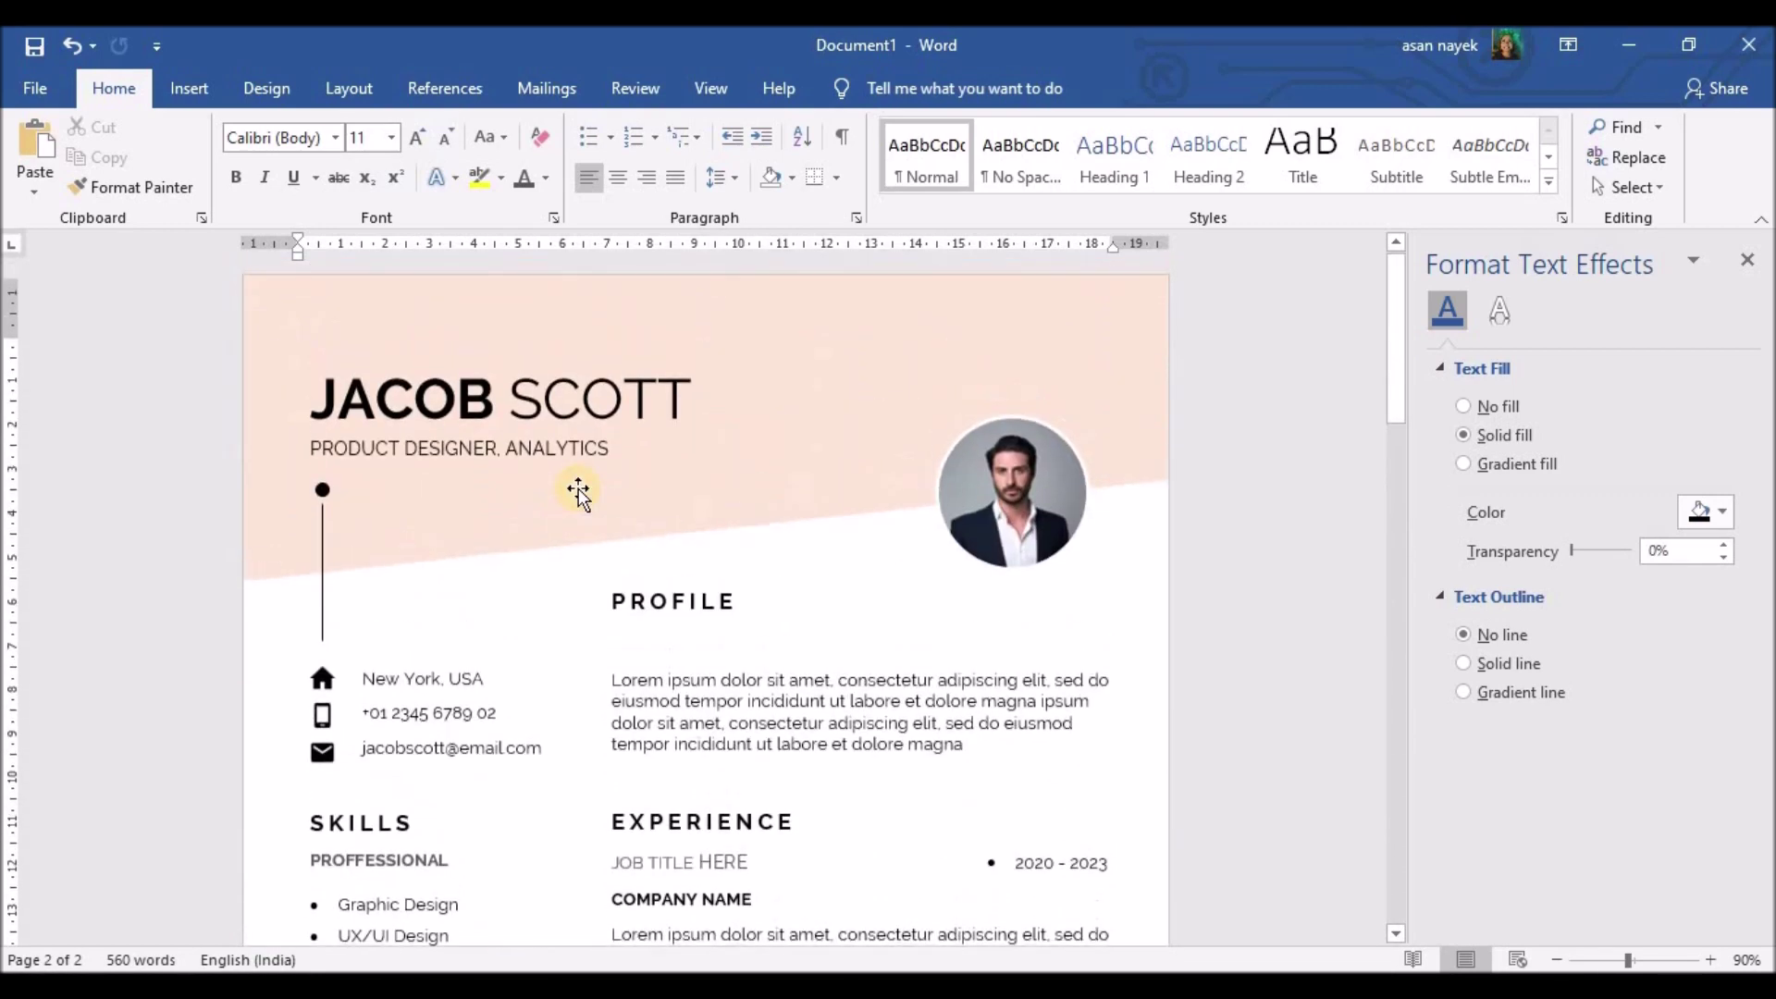